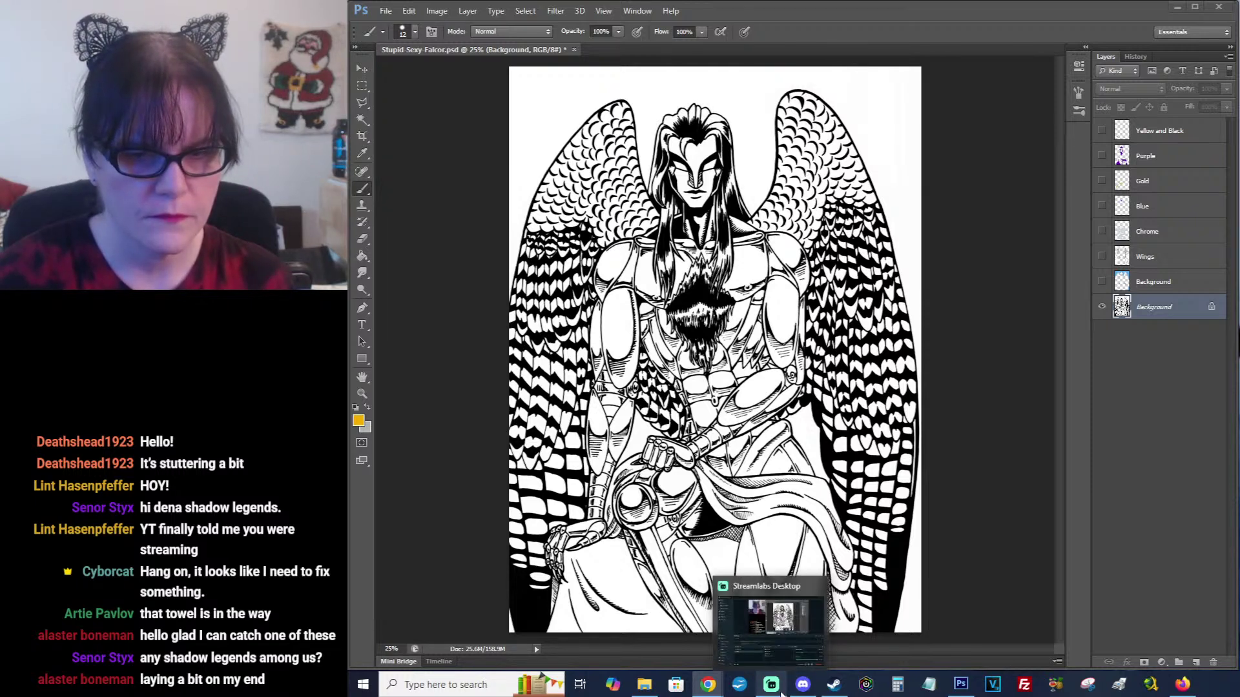
{"action": "left_click", "coordinate": [804, 685]}
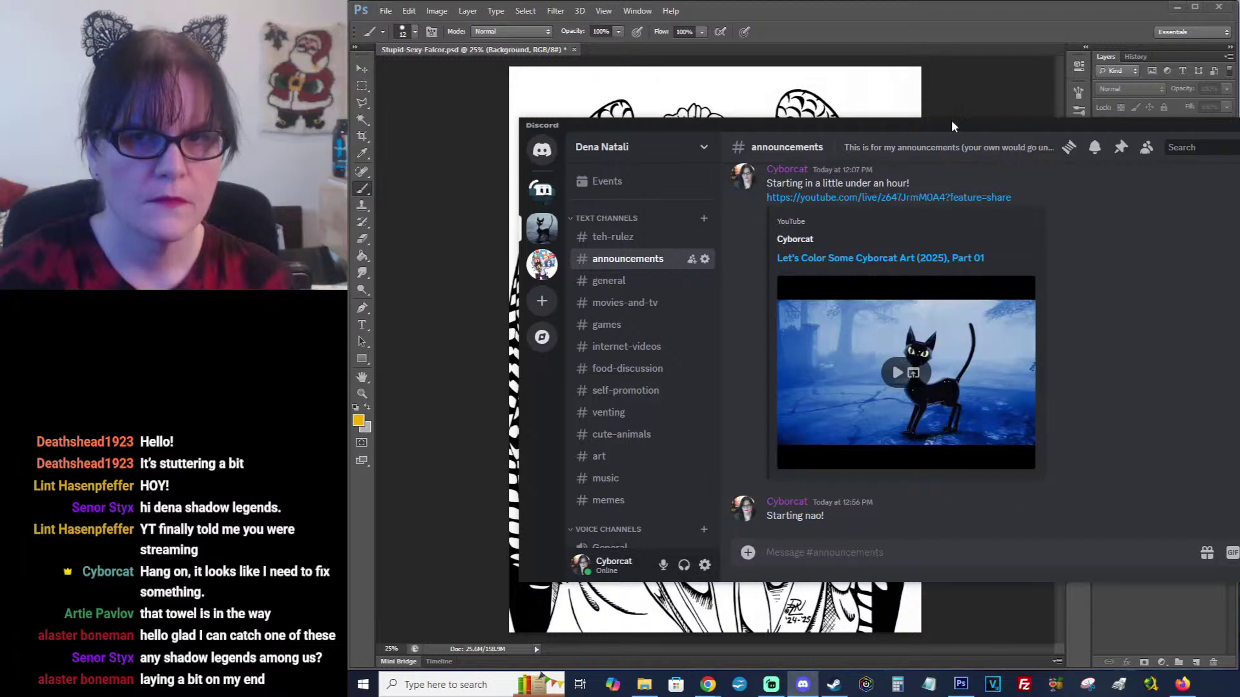
{"action": "left_click", "coordinate": [804, 686]}
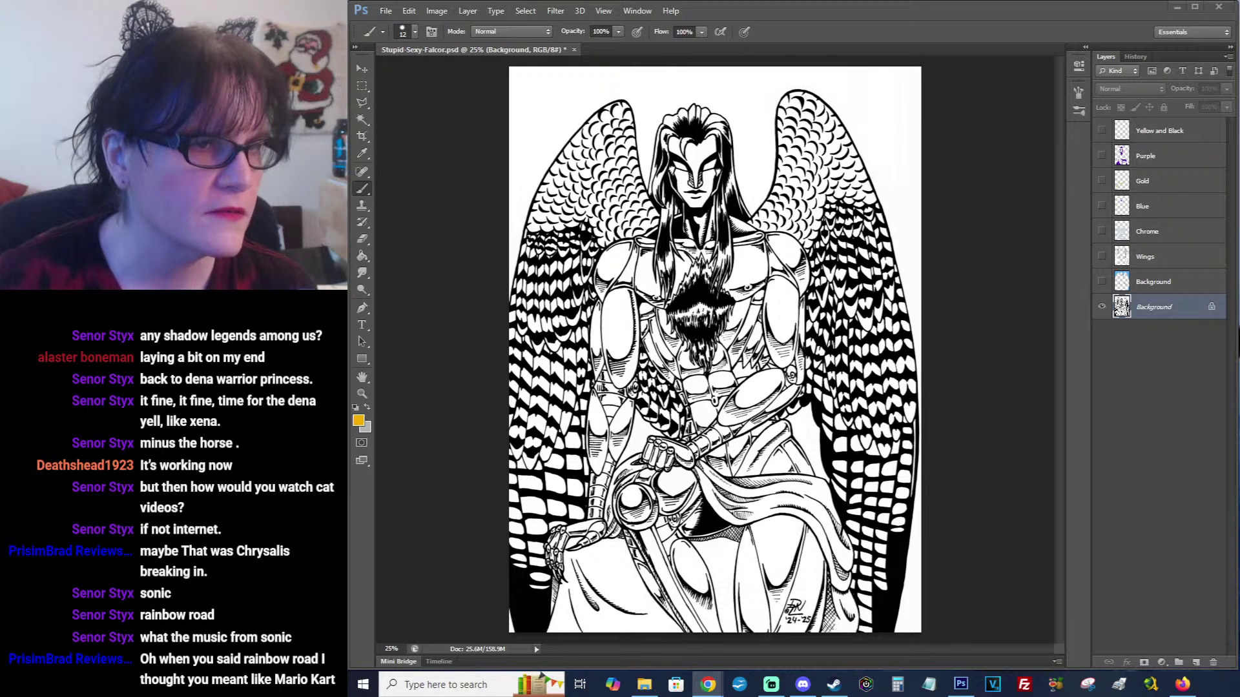
{"action": "left_click_drag", "start_coordinate": [194, 84], "coordinate": [1239, 11]}
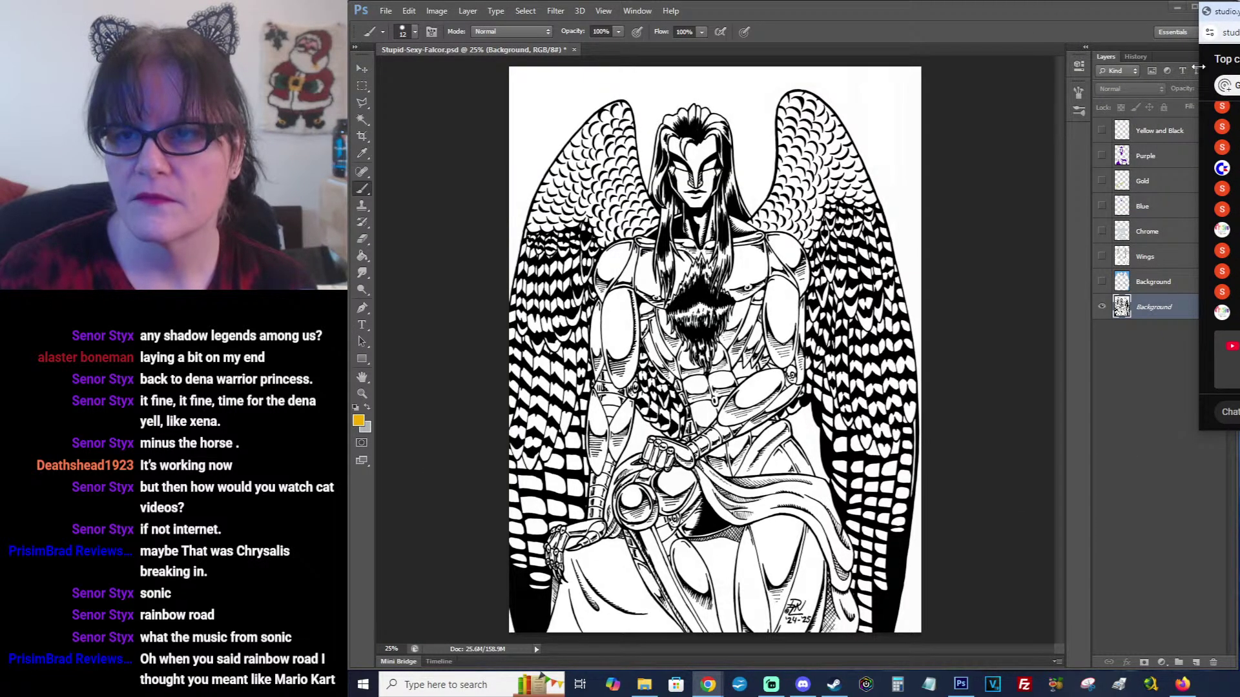
{"action": "left_click_drag", "start_coordinate": [1200, 65], "coordinate": [1233, 67]}
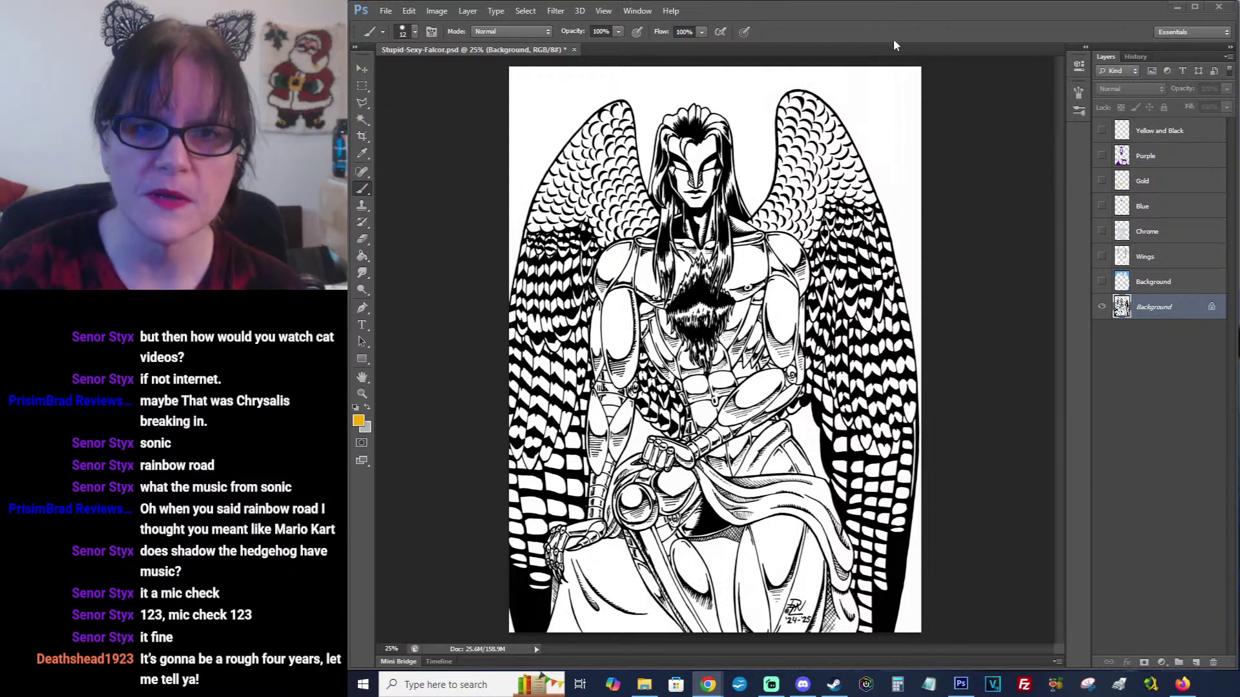
Float the Stupid-Sexy-Falcor.psd document in its own window and enlarge it to fill the workspace.
{"action": "left_click_drag", "start_coordinate": [486, 47], "coordinate": [516, 70]}
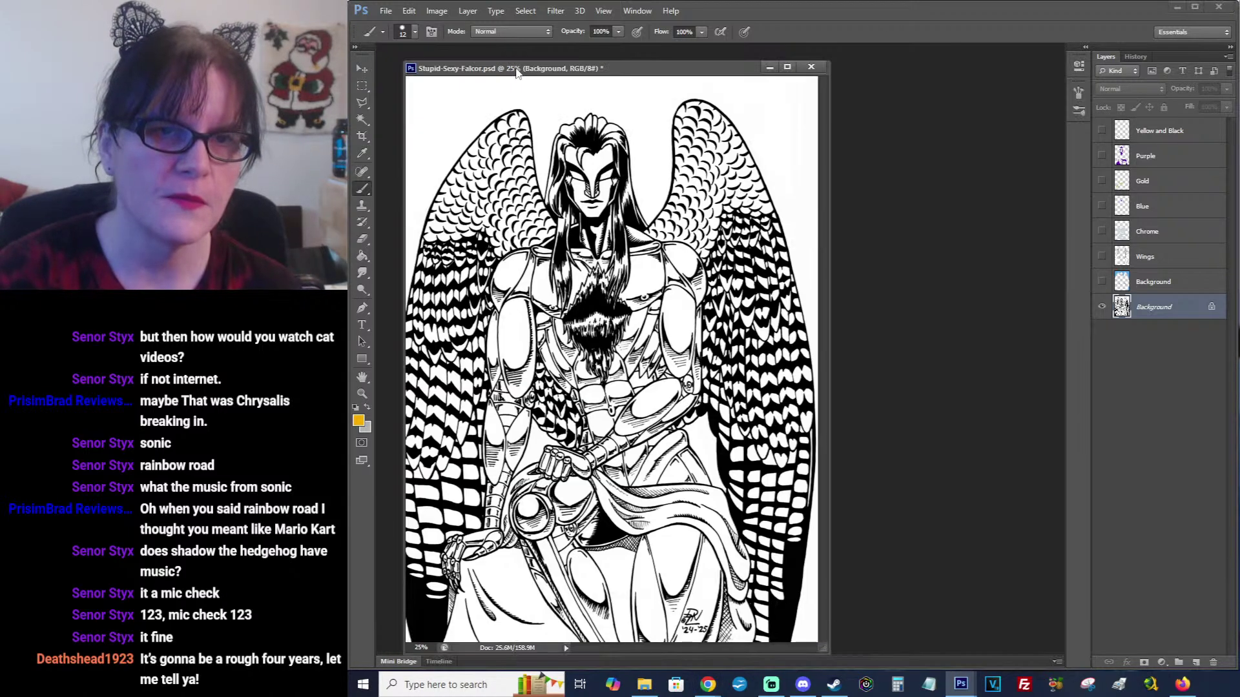
{"action": "left_click_drag", "start_coordinate": [833, 176], "coordinate": [1063, 180]}
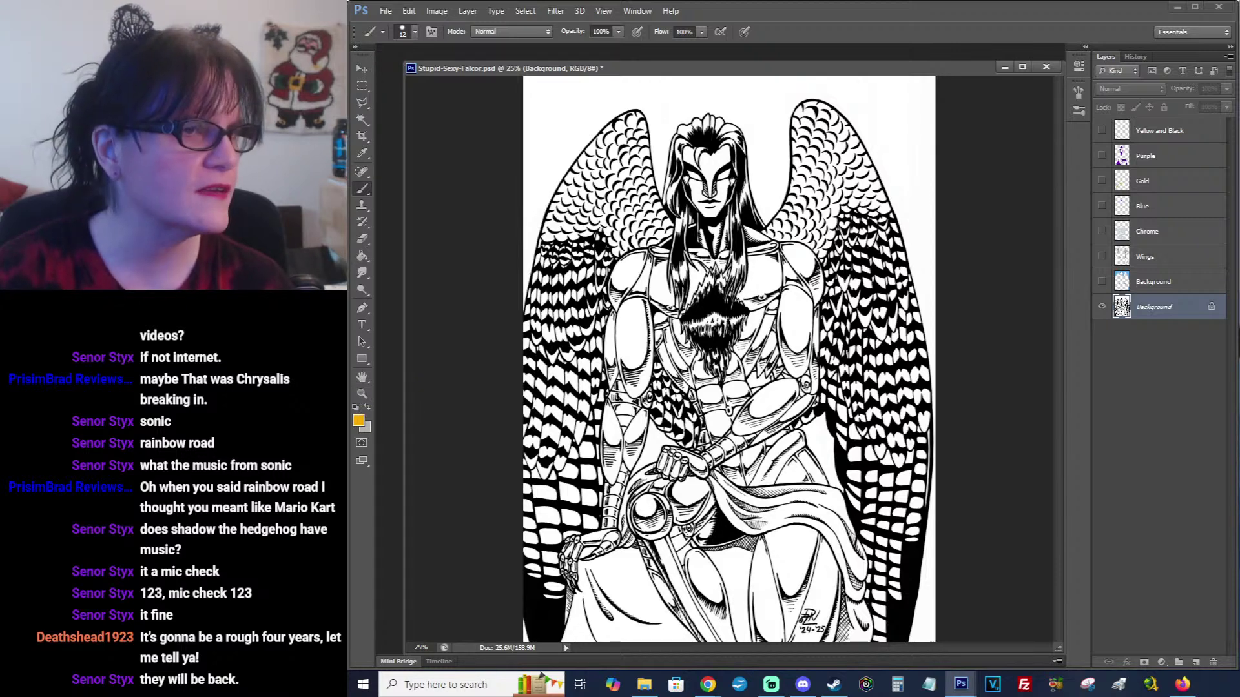
{"action": "key", "text": "alt+Tab"}
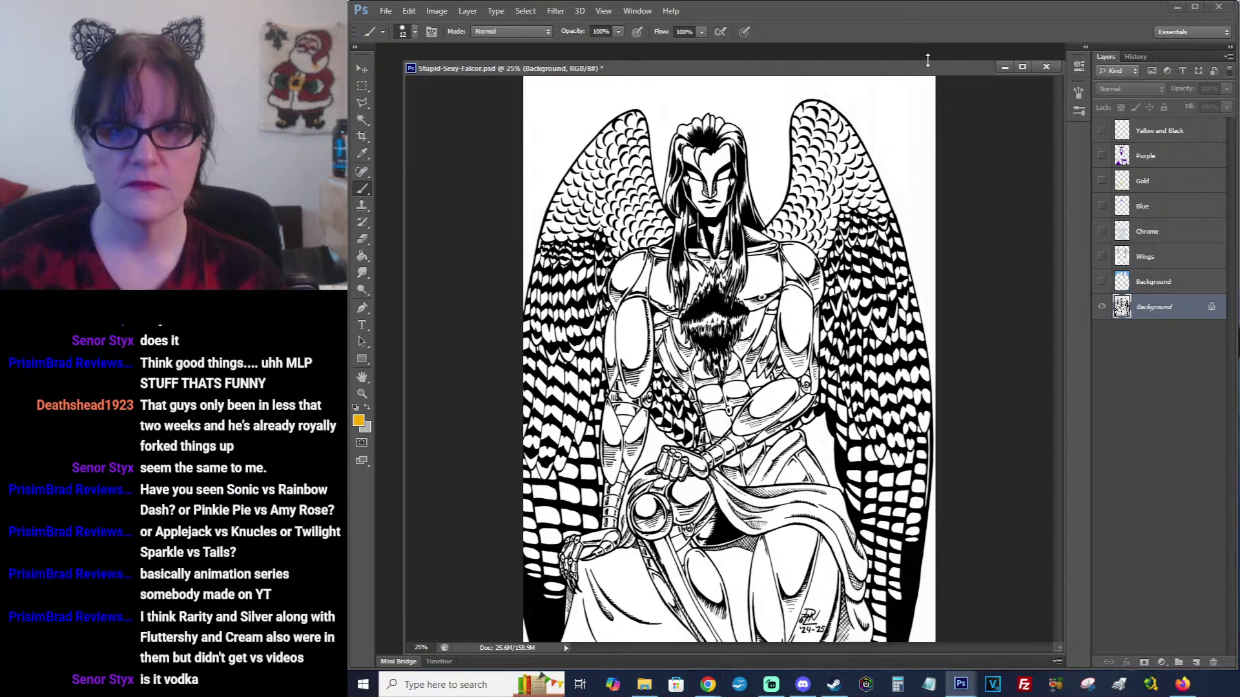
{"action": "left_click_drag", "start_coordinate": [928, 63], "coordinate": [928, 44]}
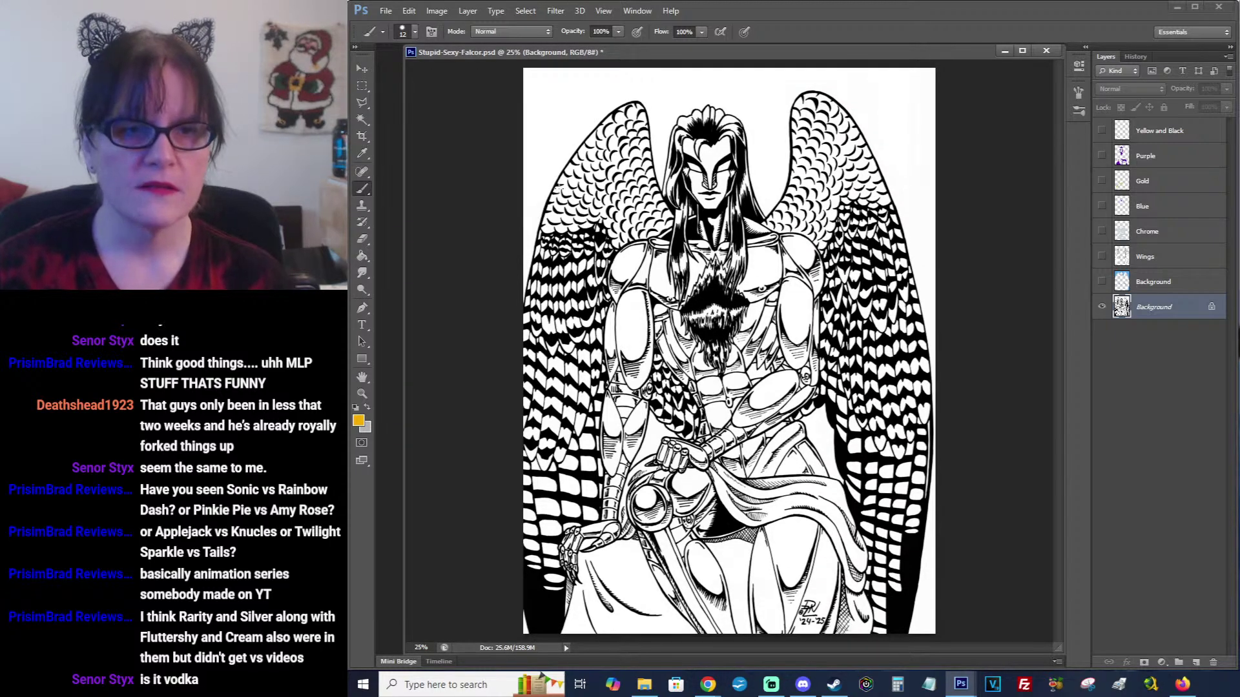
{"action": "left_click_drag", "start_coordinate": [403, 200], "coordinate": [379, 198]}
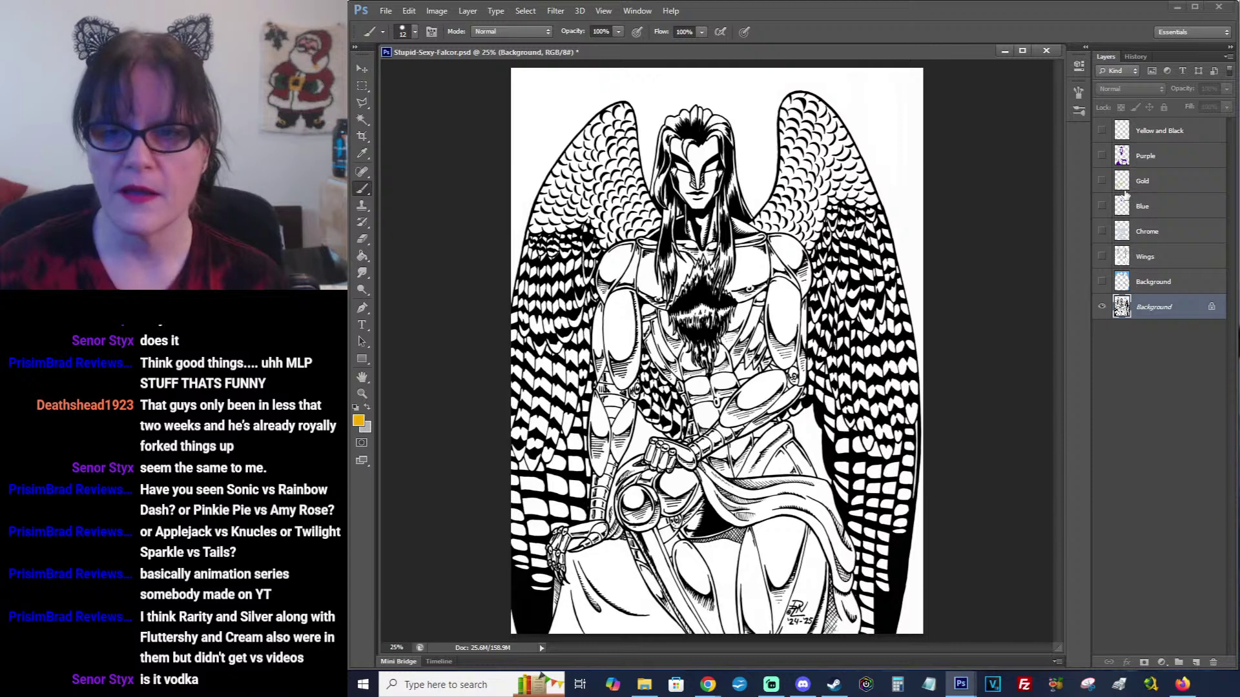
Show only the sky Background, Wings and Chrome colour layers over the line art, and select the Chrome layer.
{"action": "left_click", "coordinate": [1102, 283]}
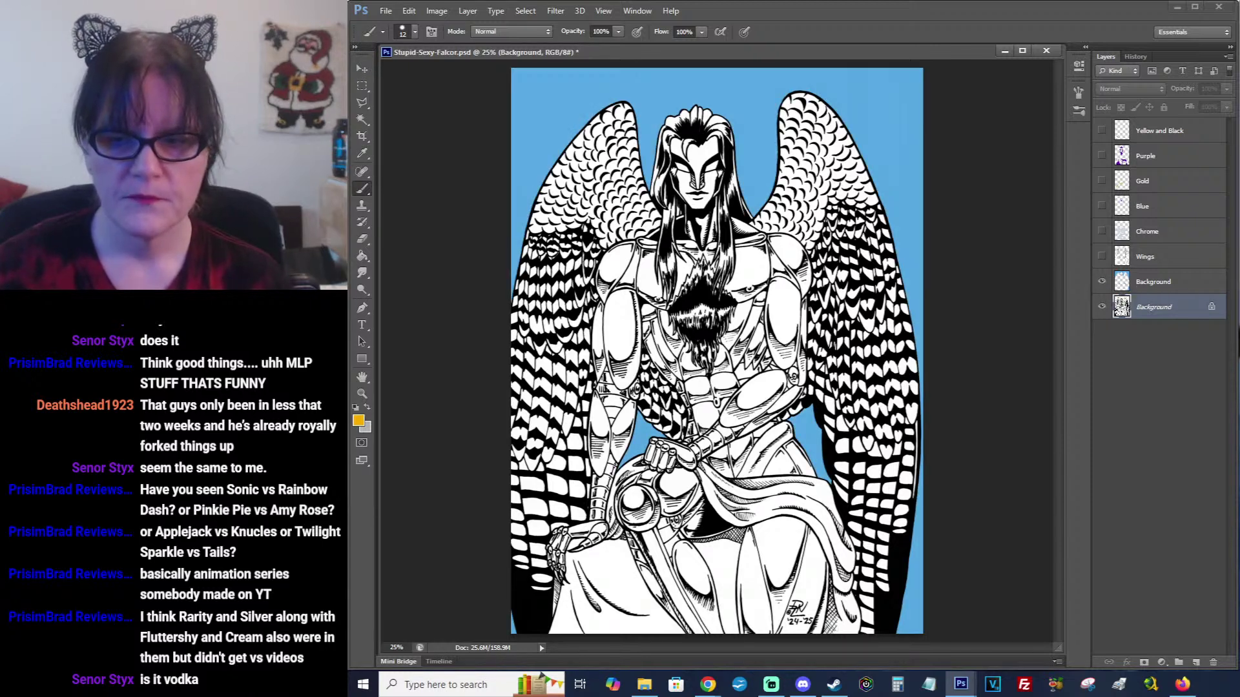
{"action": "key", "text": "alt+Tab"}
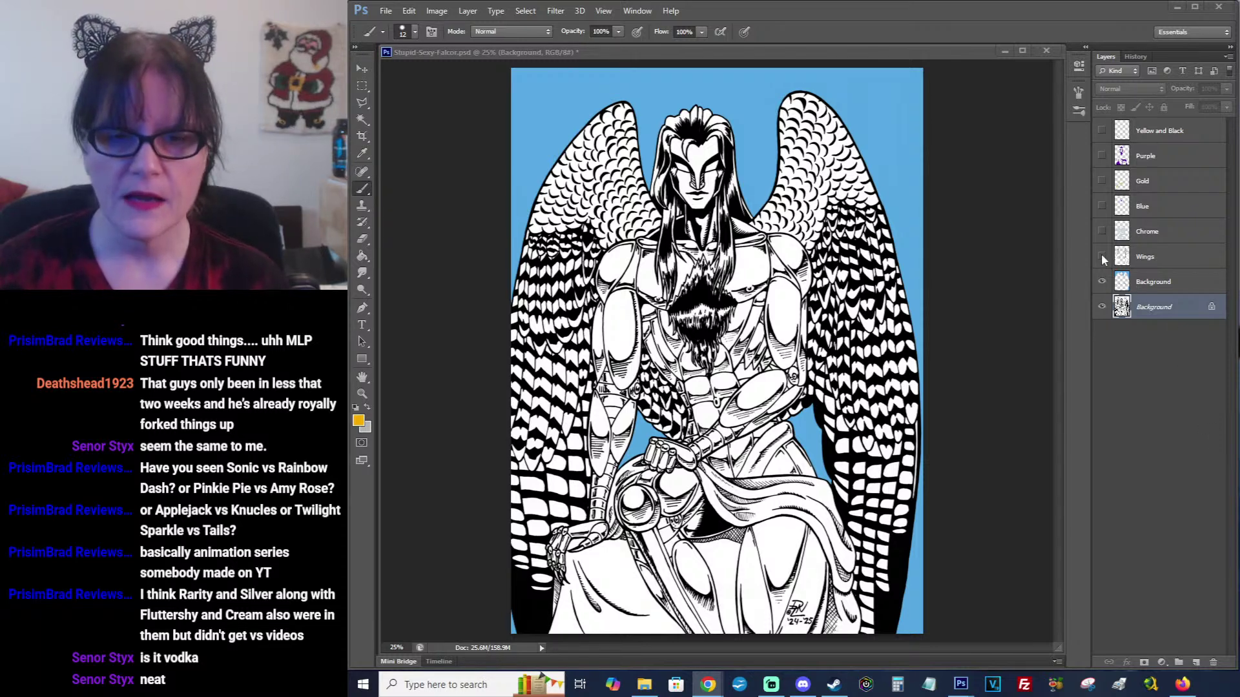
{"action": "key", "text": "alt+Tab"}
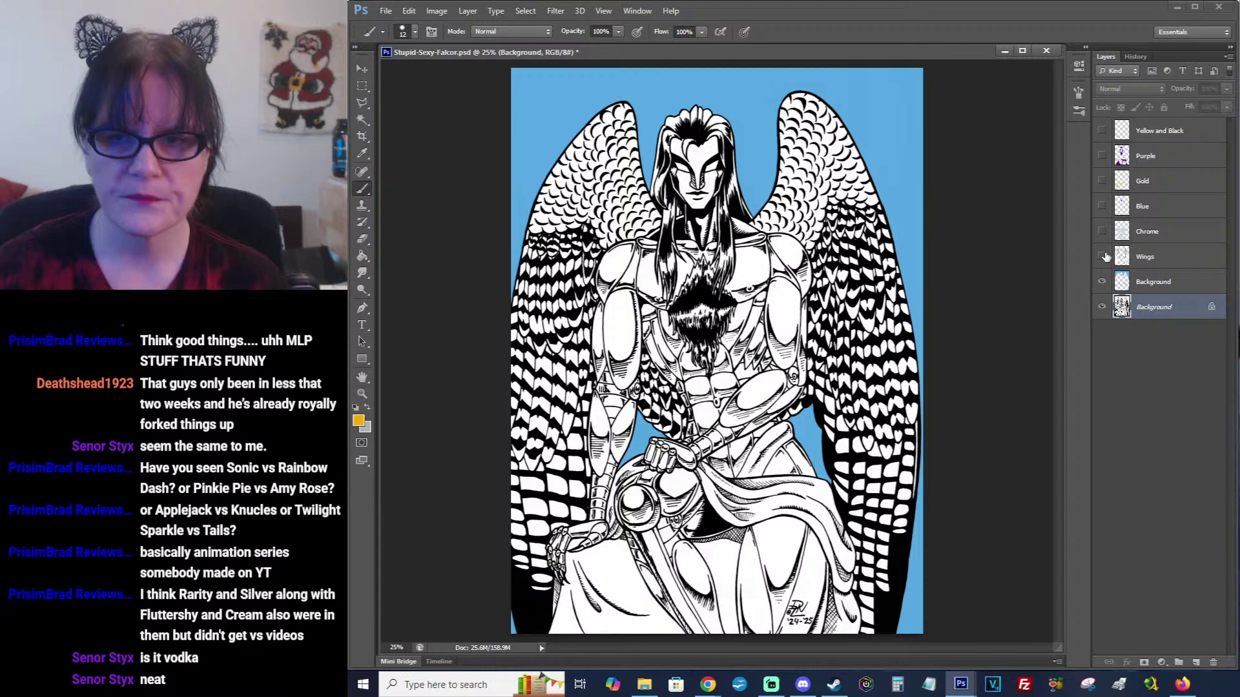
{"action": "left_click", "coordinate": [1102, 257]}
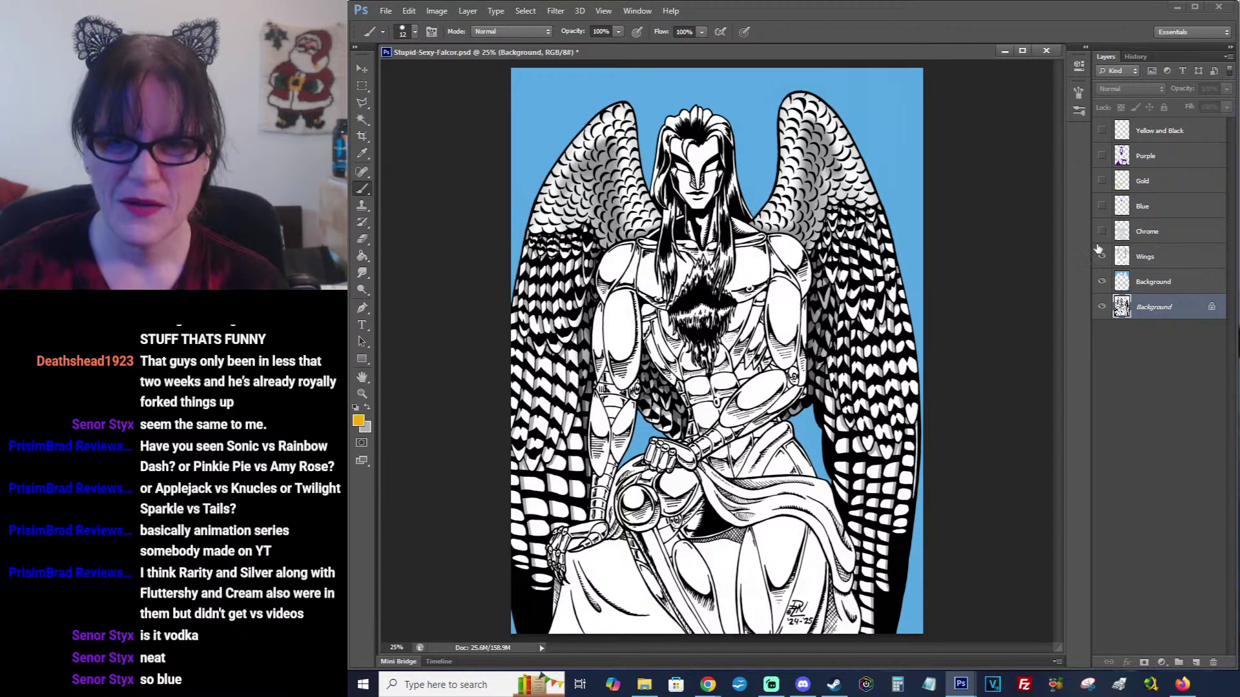
{"action": "left_click_drag", "start_coordinate": [1102, 231], "coordinate": [1103, 132]}
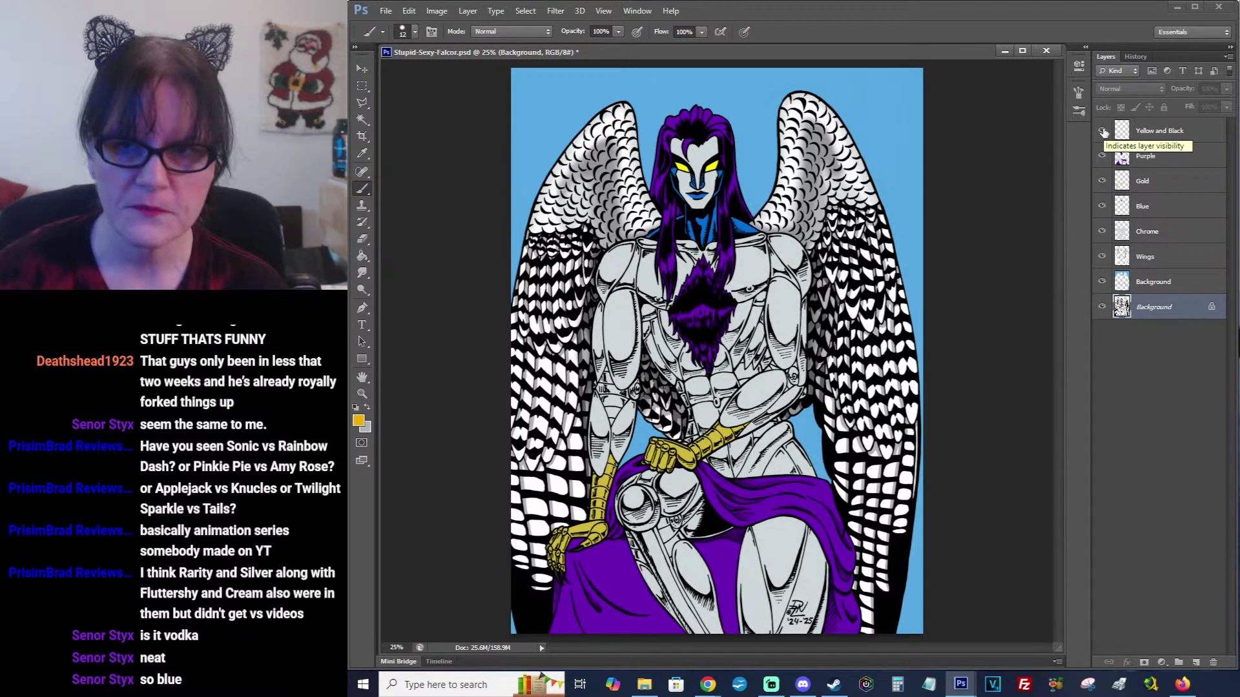
{"action": "left_click_drag", "start_coordinate": [1103, 133], "coordinate": [1103, 207]}
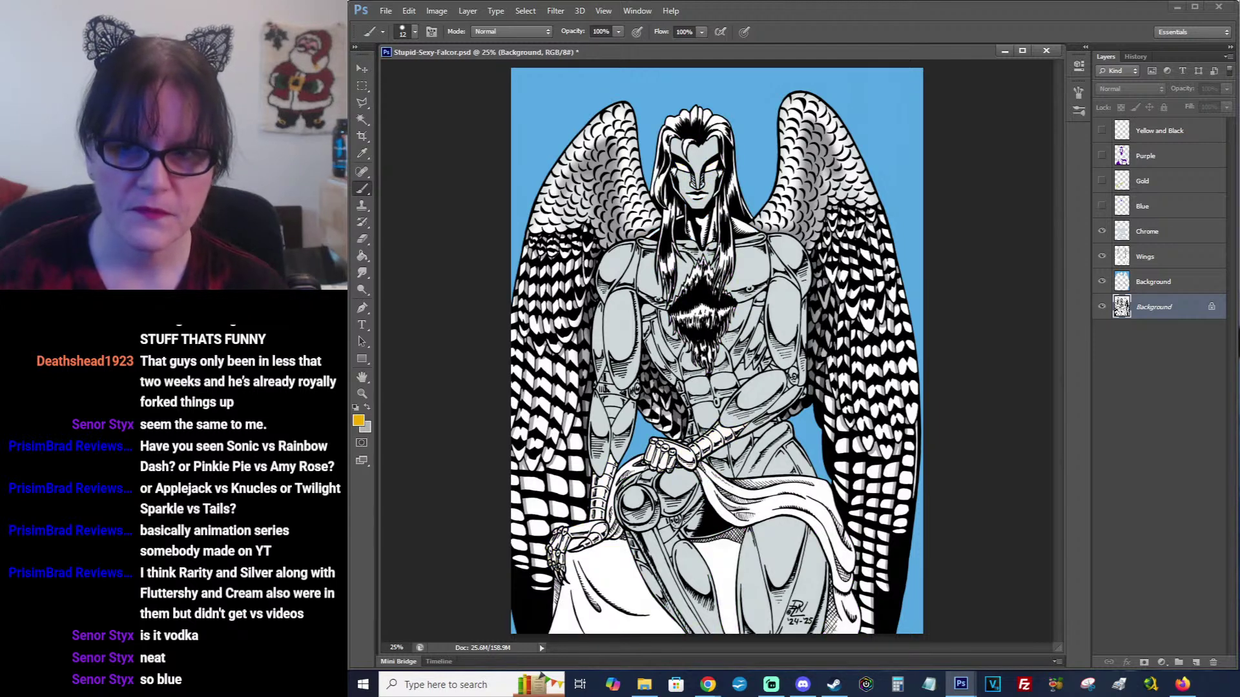
{"action": "left_click", "coordinate": [1155, 234]}
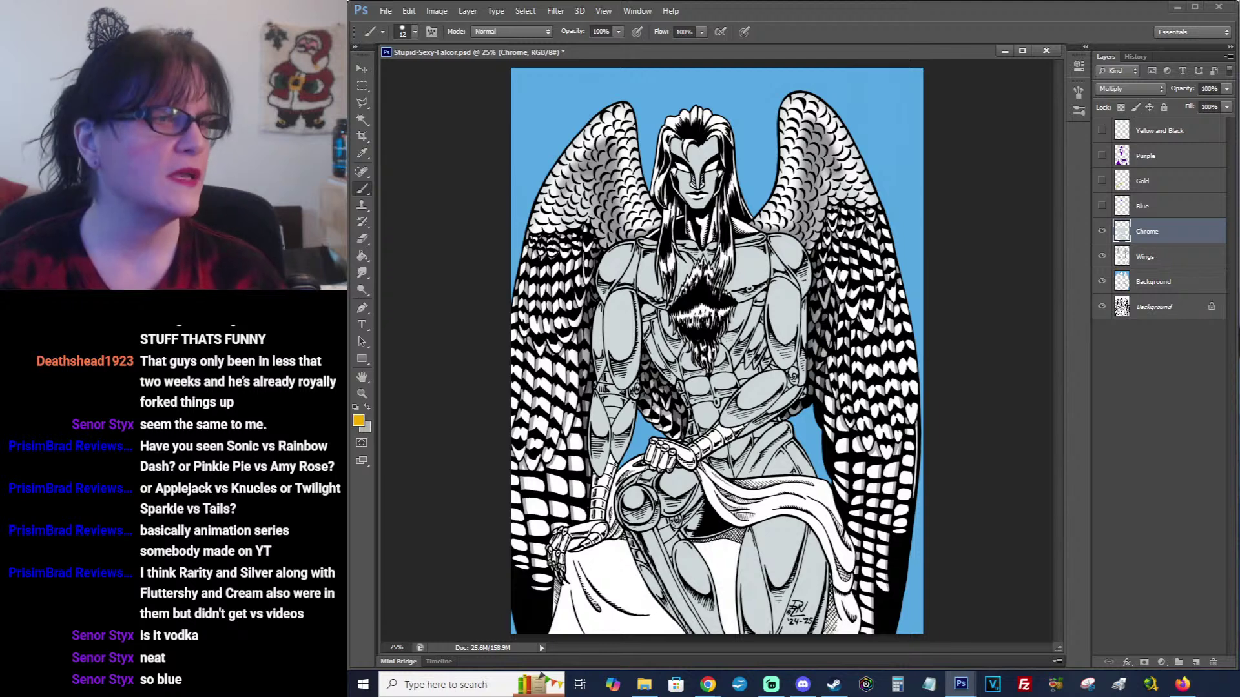
Paste the copied Falcor reference sheet into a new document, view its palette at 100%, and move it off the main workspace.
{"action": "key", "text": "alt+Tab"}
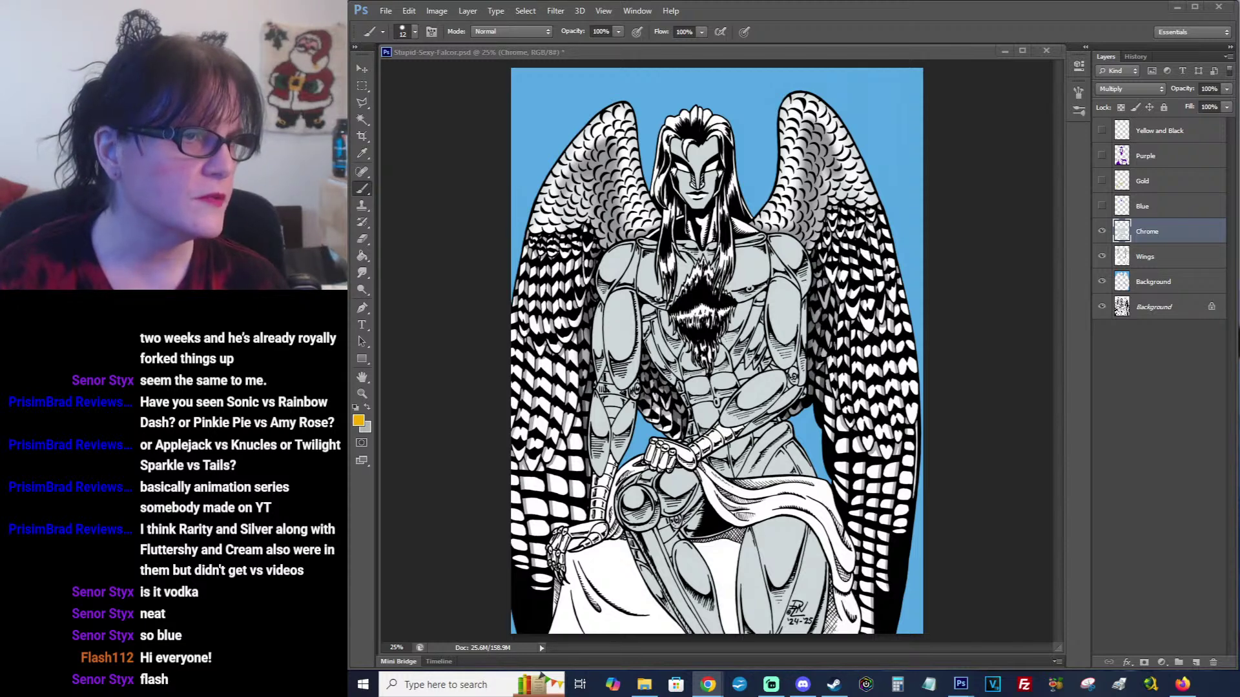
{"action": "left_click", "coordinate": [916, 49]}
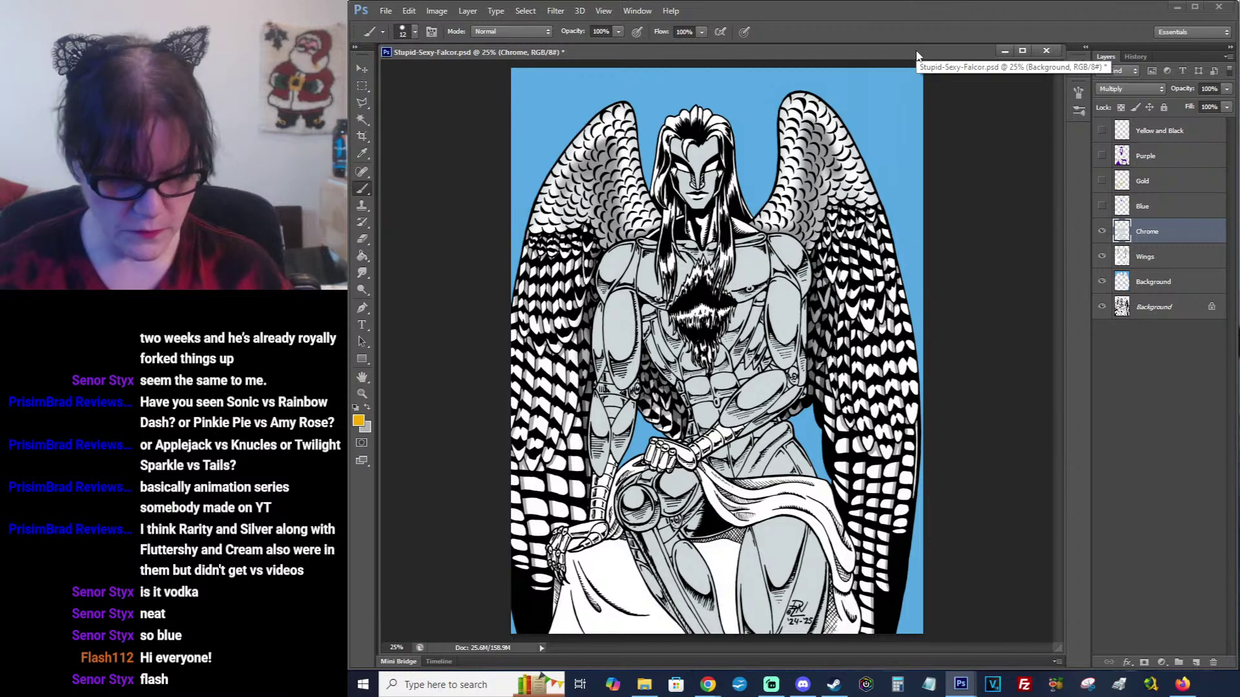
{"action": "key", "text": "ctrl+n"}
{"action": "key", "text": "Return"}
{"action": "key", "text": "ctrl+v"}
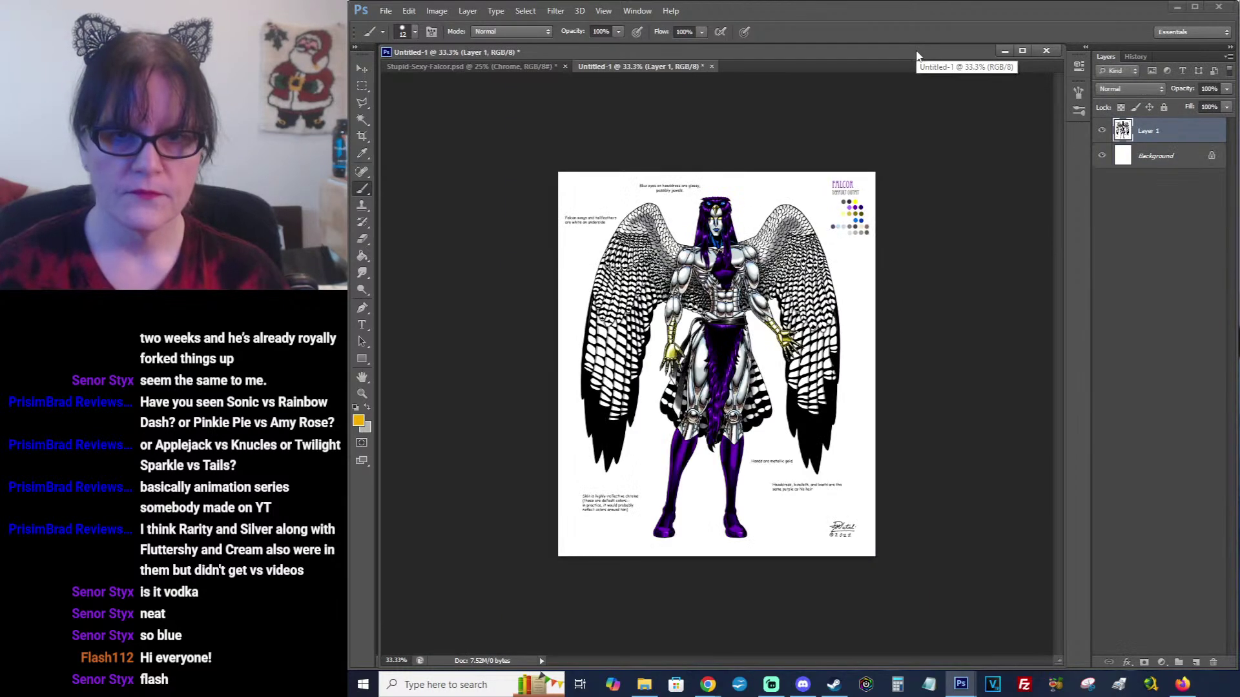
{"action": "double_click", "coordinate": [363, 392]}
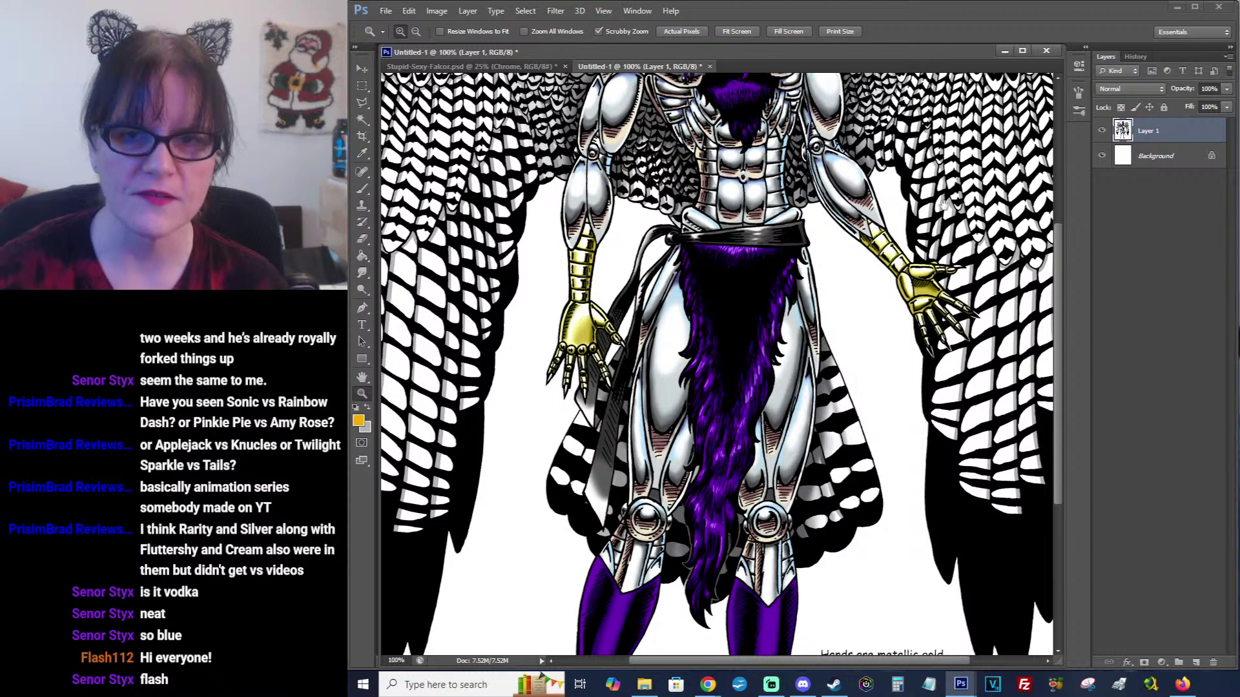
{"action": "left_click_drag", "start_coordinate": [945, 205], "coordinate": [866, 493]}
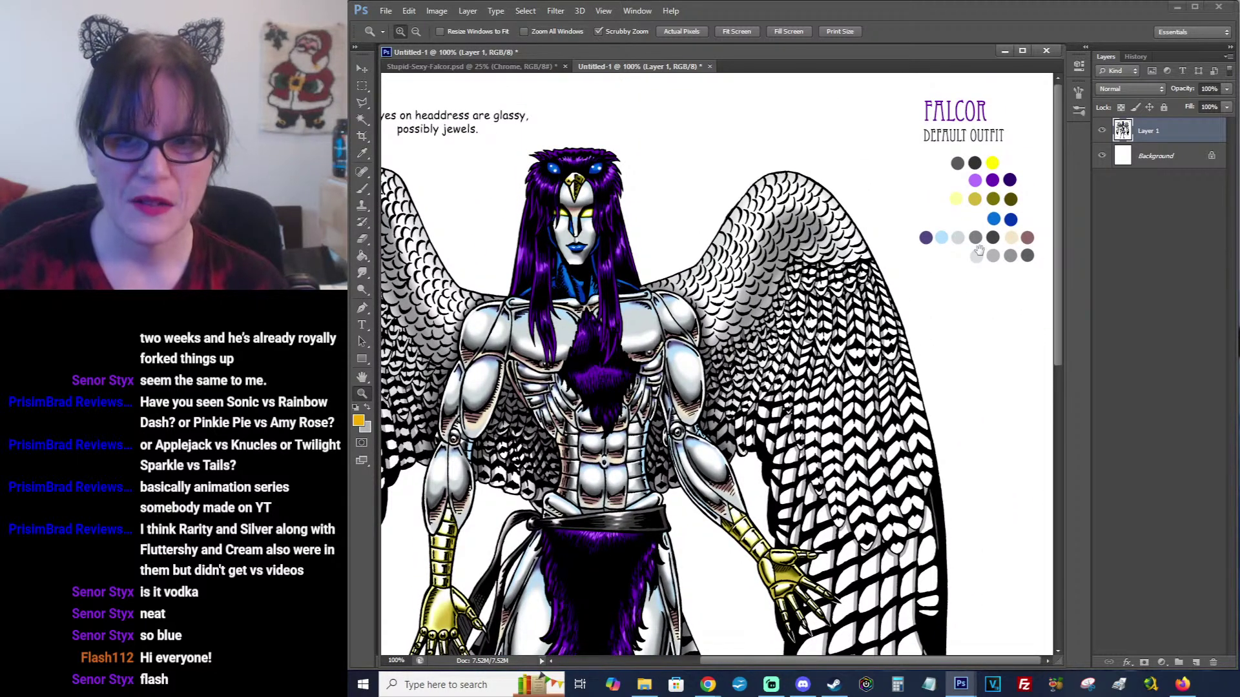
{"action": "left_click_drag", "start_coordinate": [676, 66], "coordinate": [0, 110]}
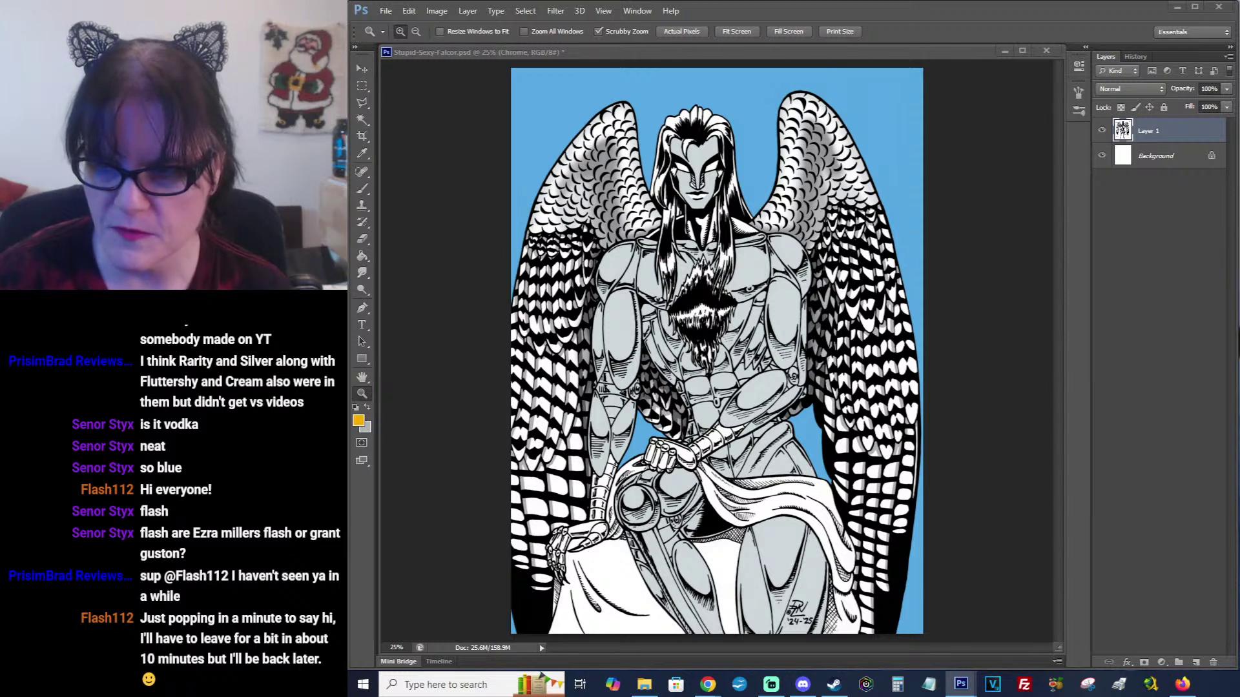
Sample a light grey and a mid grey from the reference as the two painting colours using the Eyedropper.
{"action": "key", "text": "alt+Tab"}
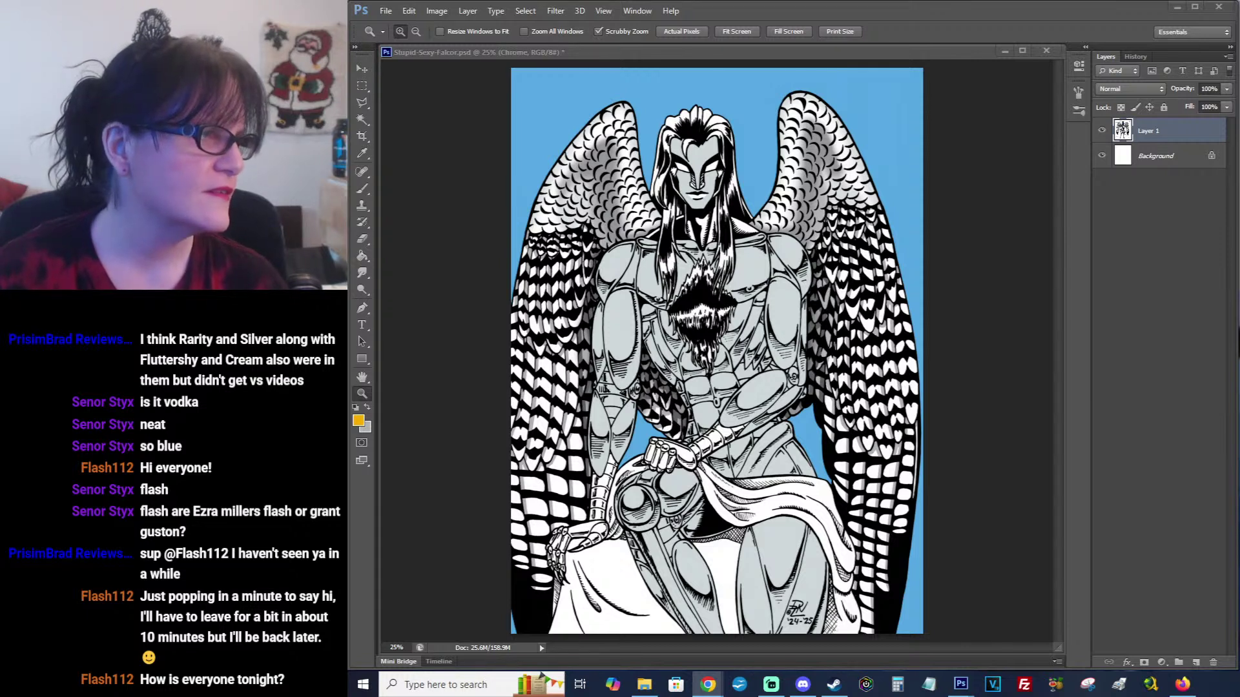
{"action": "left_click", "coordinate": [366, 159]}
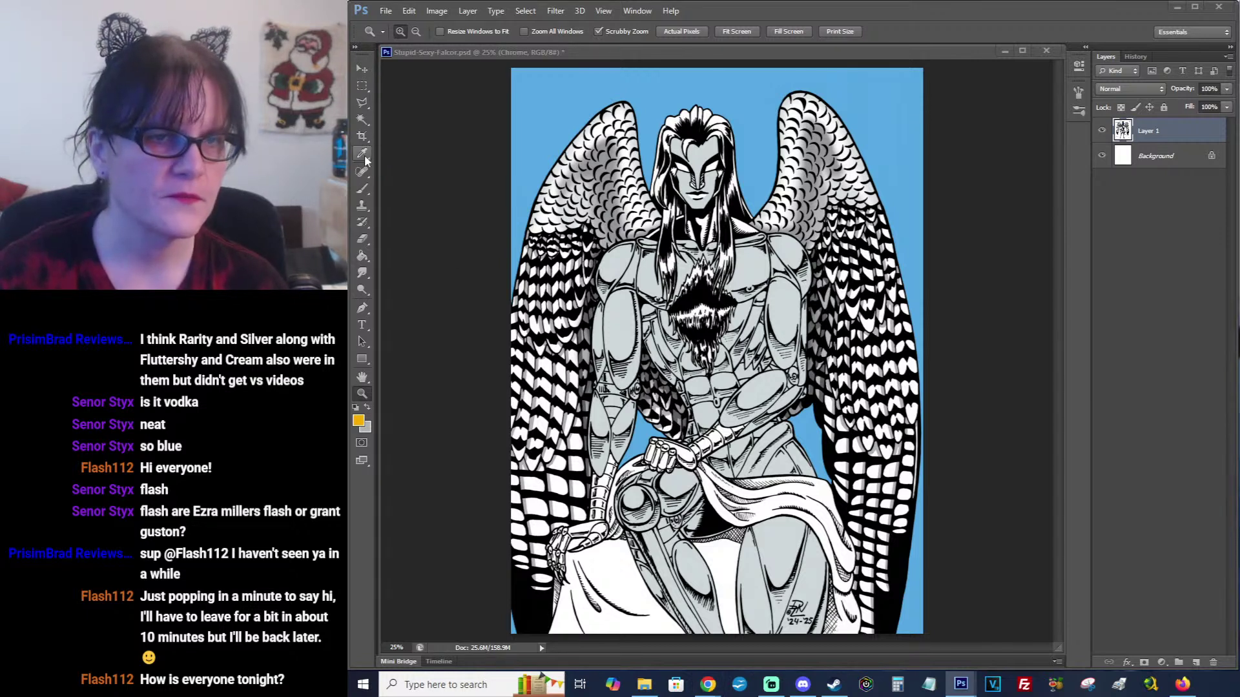
{"action": "left_click", "coordinate": [363, 156]}
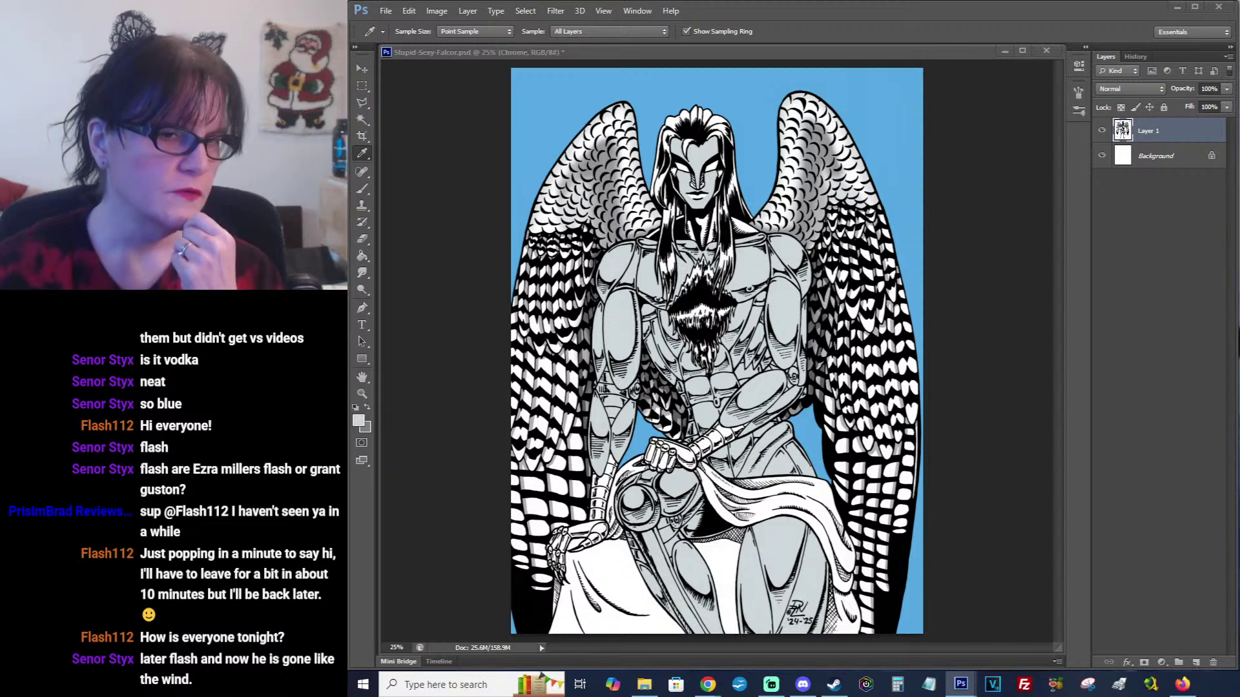
Load the Chrome layer's painted area as a selection in the Falcor drawing, viewed at 50%.
{"action": "left_click", "coordinate": [363, 395]}
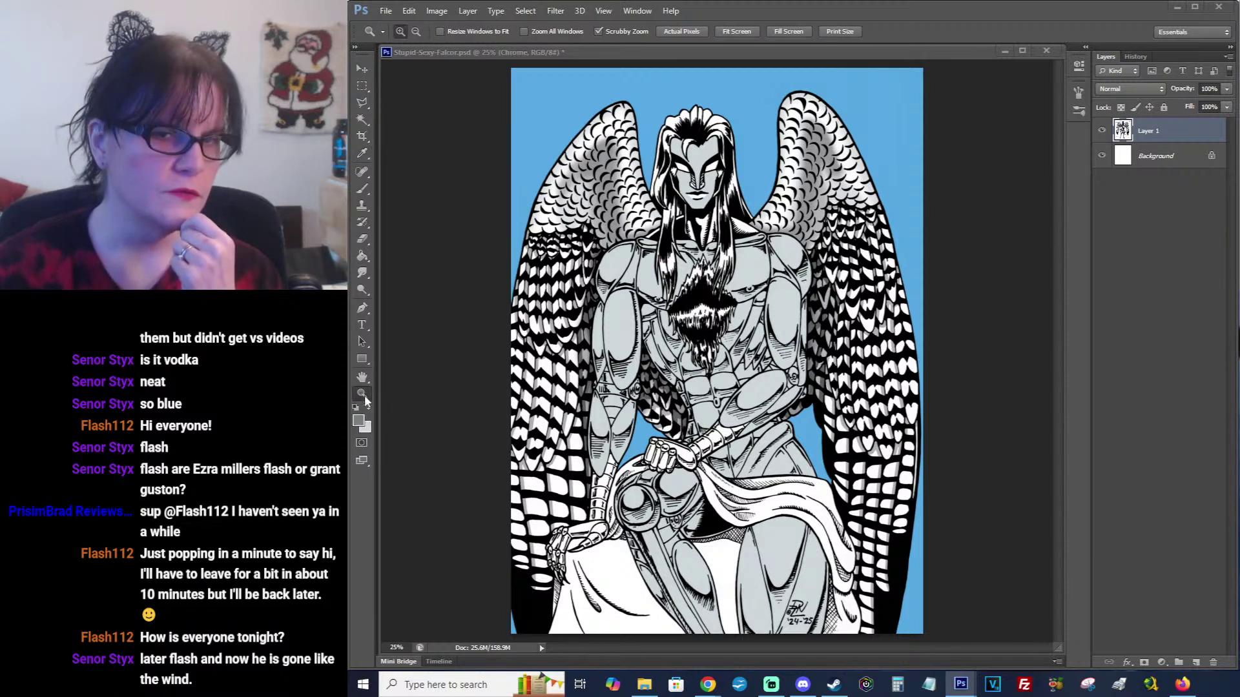
{"action": "left_click", "coordinate": [760, 346]}
{"action": "left_click", "coordinate": [760, 346]}
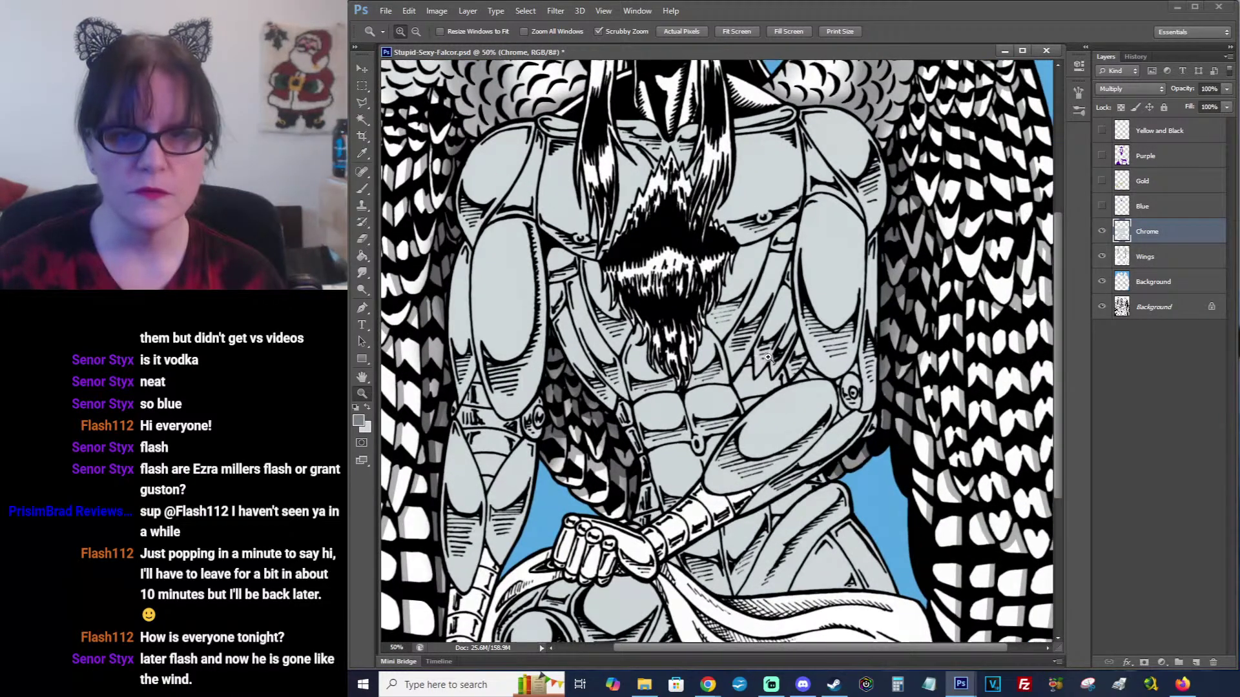
{"action": "left_click", "coordinate": [1122, 231], "text": "ctrl"}
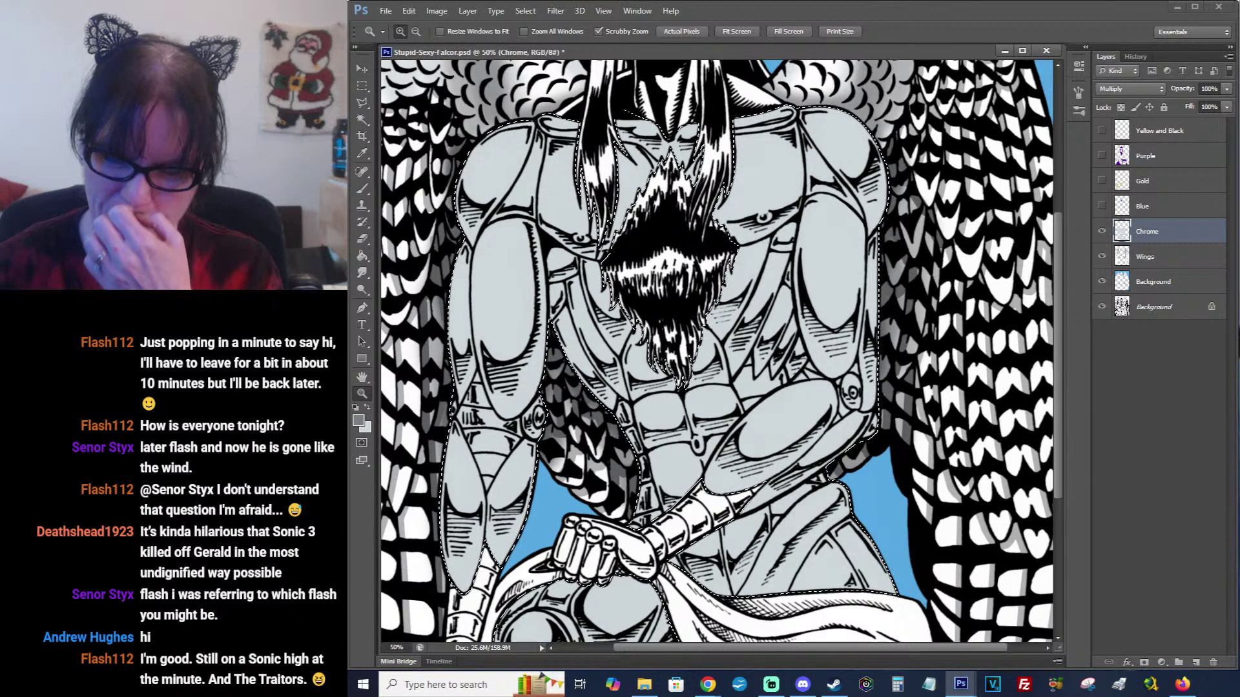
{"action": "key", "text": "alt+Tab"}
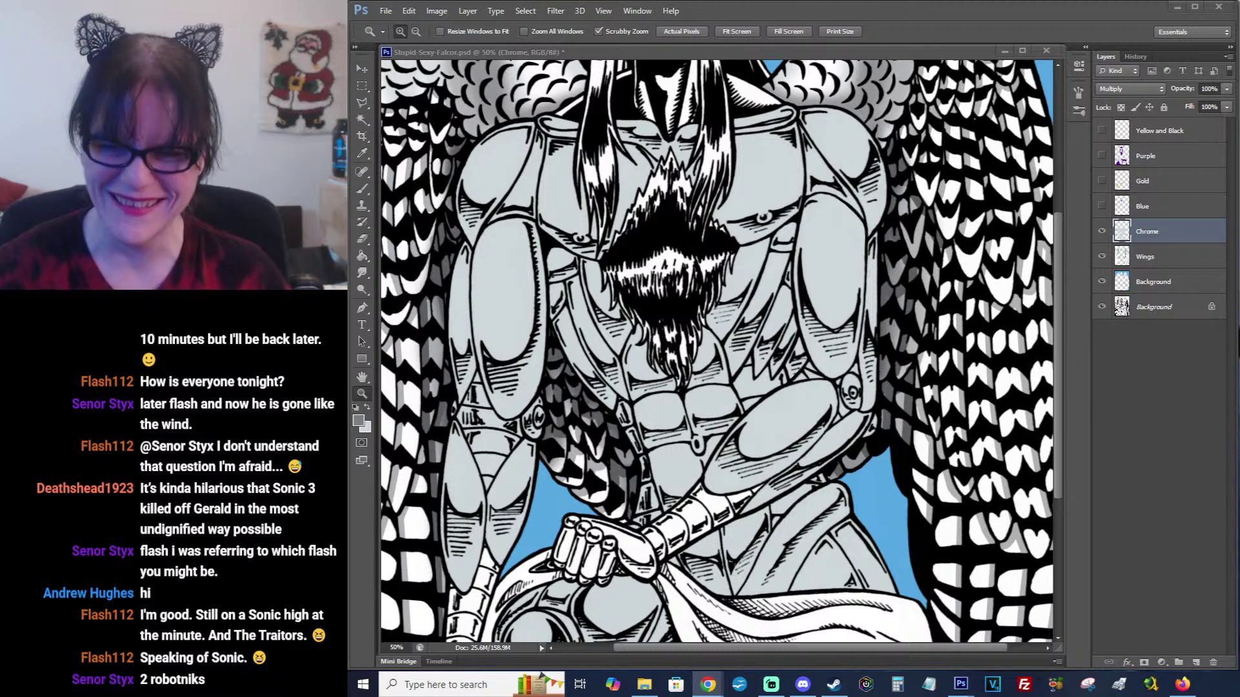
{"action": "left_click", "coordinate": [760, 54]}
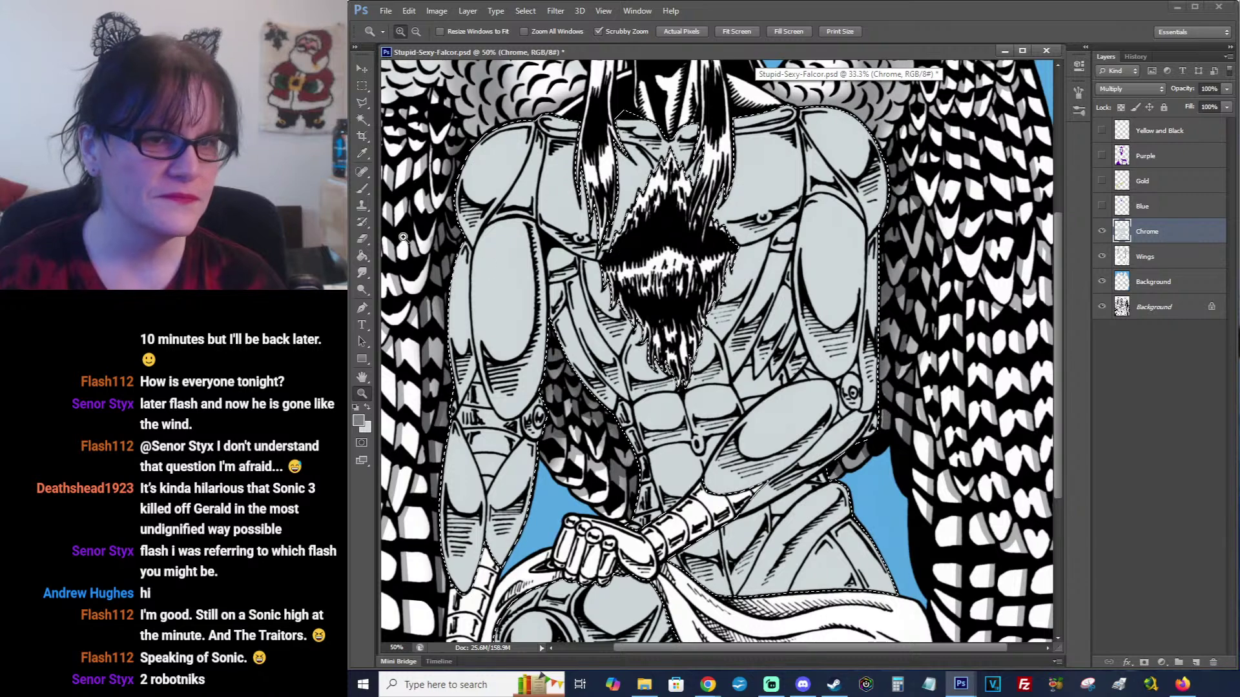
Set up the Brush tool with a soft round 100 px tip at 0% hardness.
{"action": "left_click", "coordinate": [361, 188]}
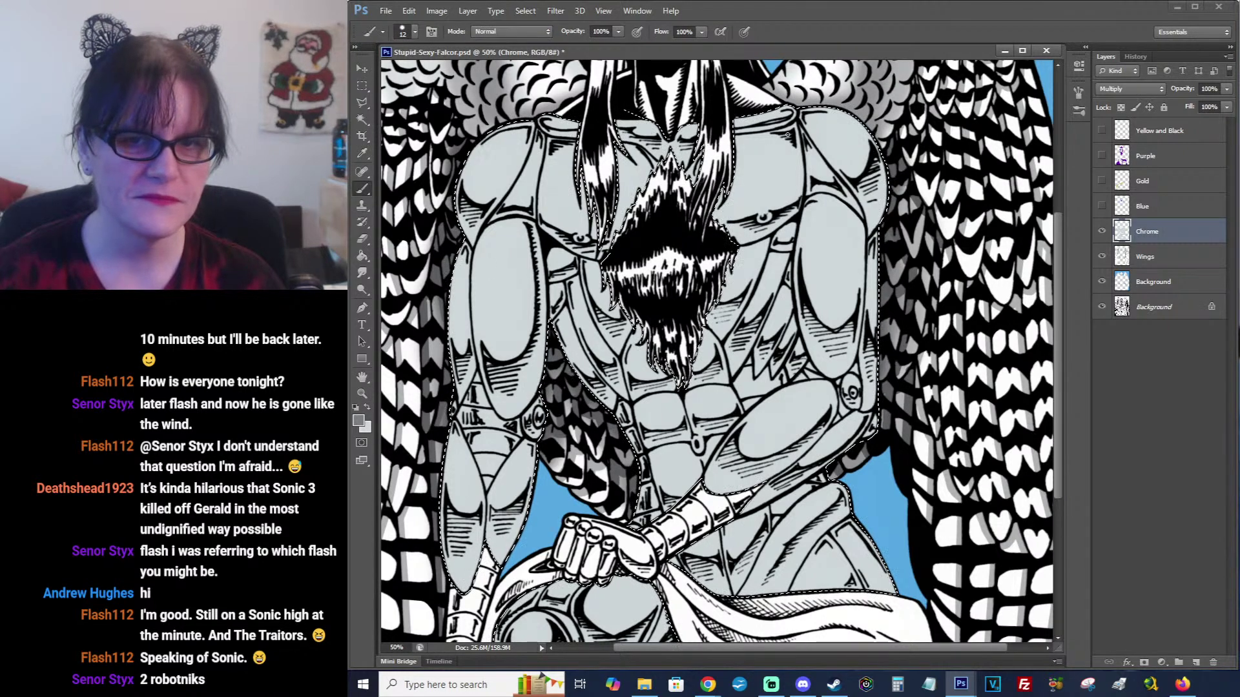
{"action": "left_click", "coordinate": [413, 33]}
{"action": "left_click_drag", "start_coordinate": [495, 149], "coordinate": [496, 177]}
{"action": "left_click", "coordinate": [480, 186]}
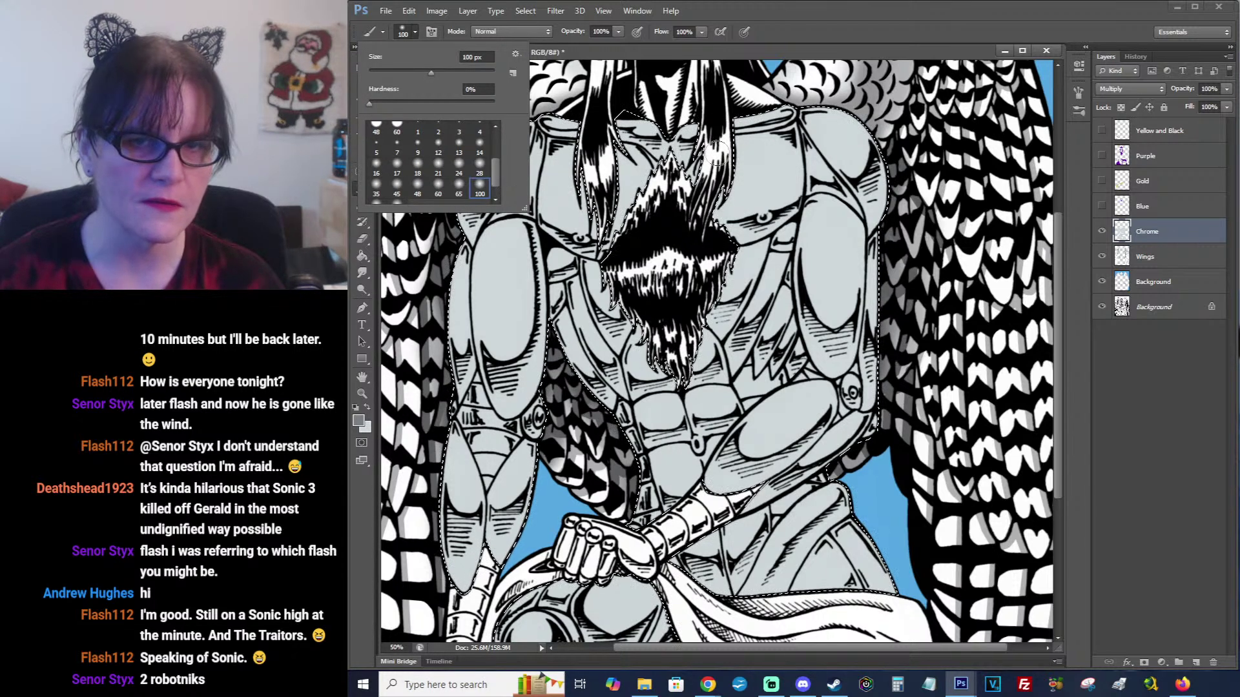
{"action": "left_click", "coordinate": [874, 43]}
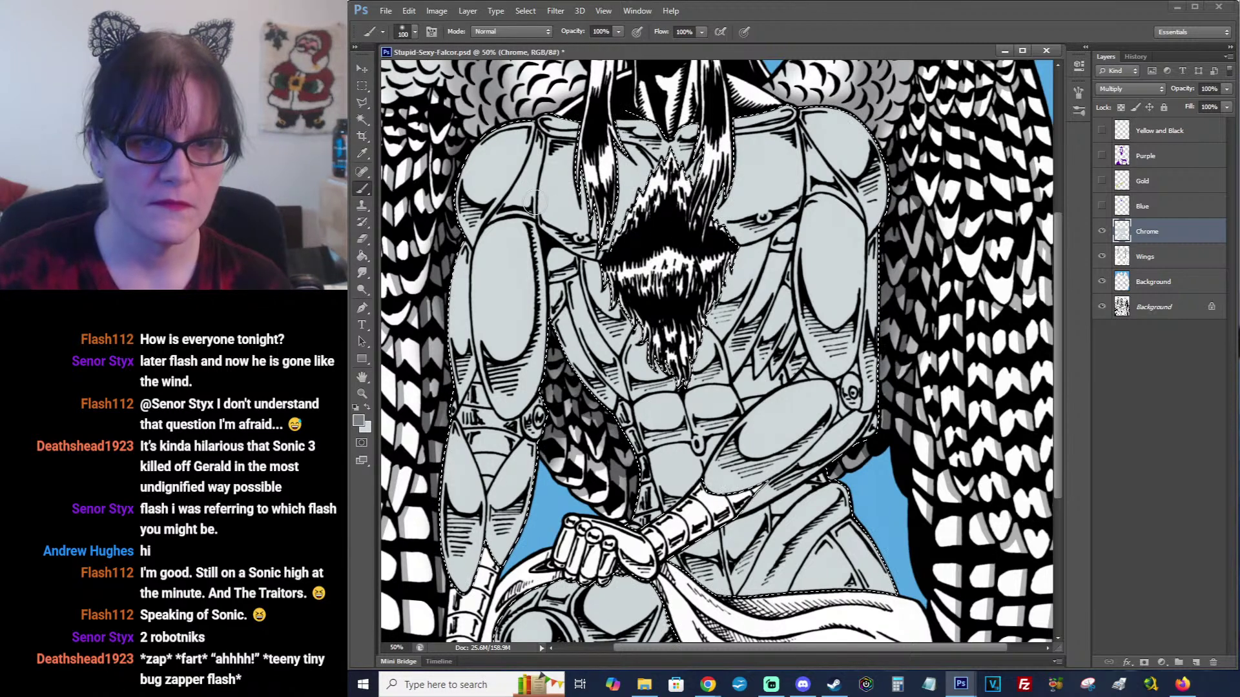
Shade both pectoral plates and the hanging arm's shoulder on the Chrome layer, blending mid grey lower edges with light grey.
{"action": "left_click_drag", "start_coordinate": [533, 203], "coordinate": [607, 247]}
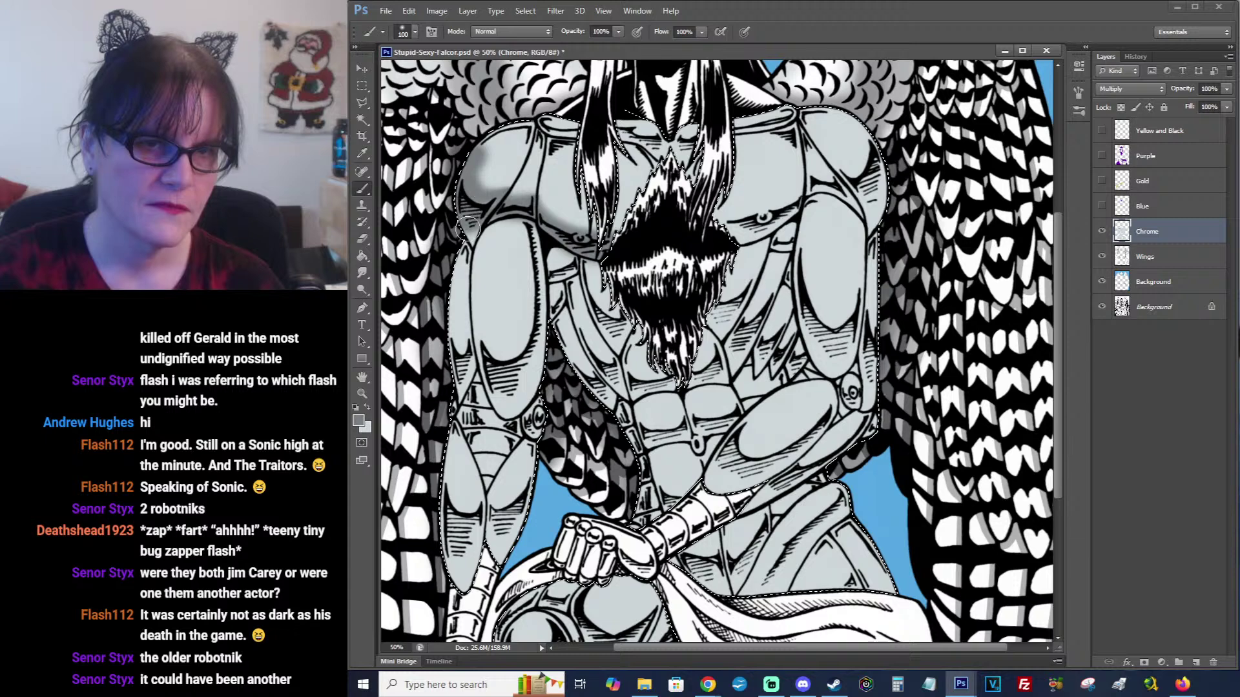
{"action": "left_click", "coordinate": [367, 408]}
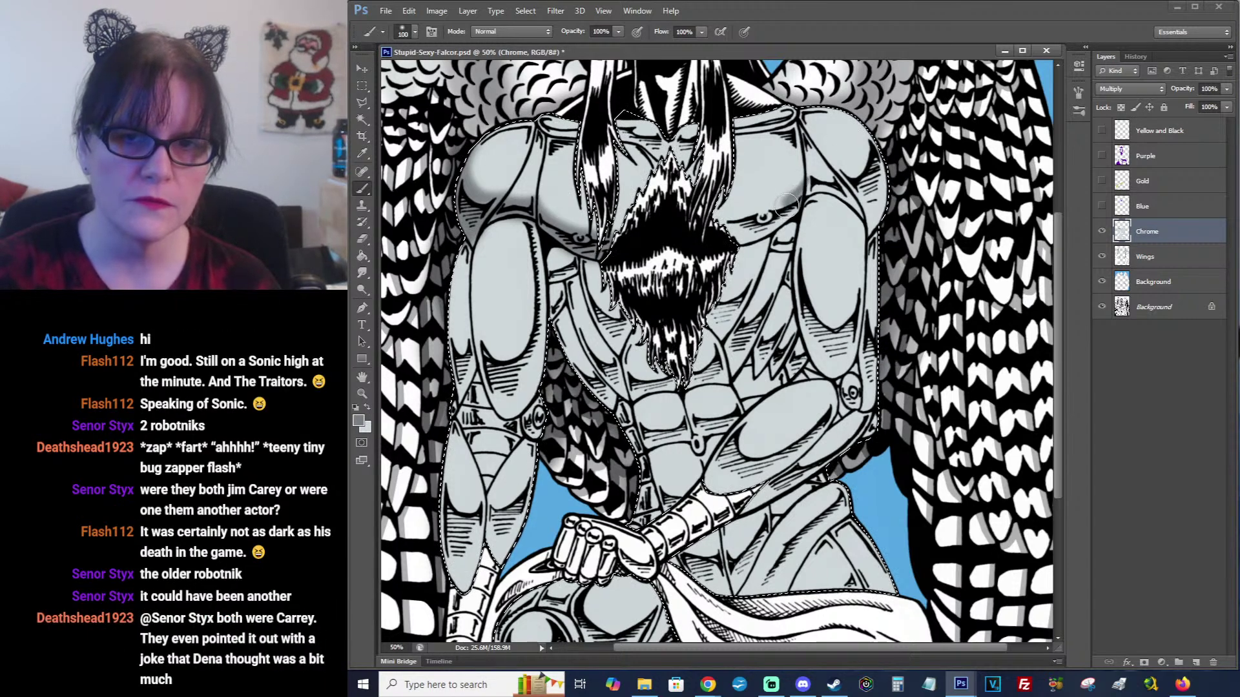
{"action": "left_click_drag", "start_coordinate": [797, 201], "coordinate": [781, 217]}
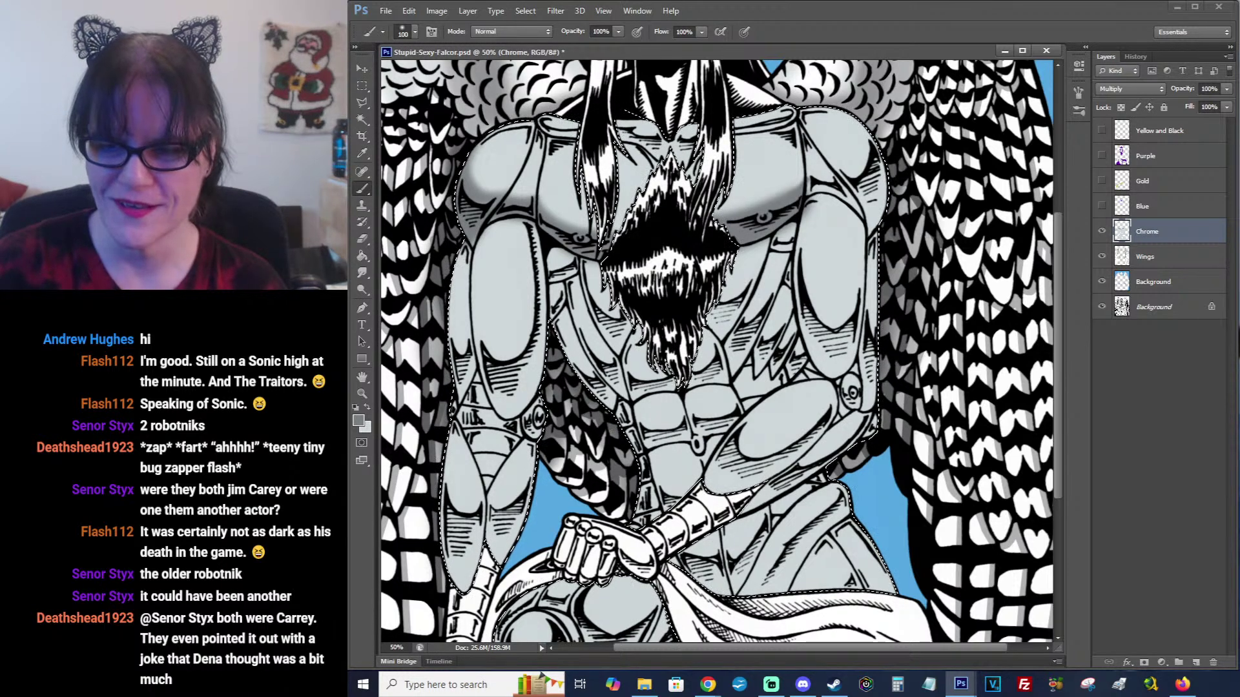
{"action": "key", "text": "alt+Tab"}
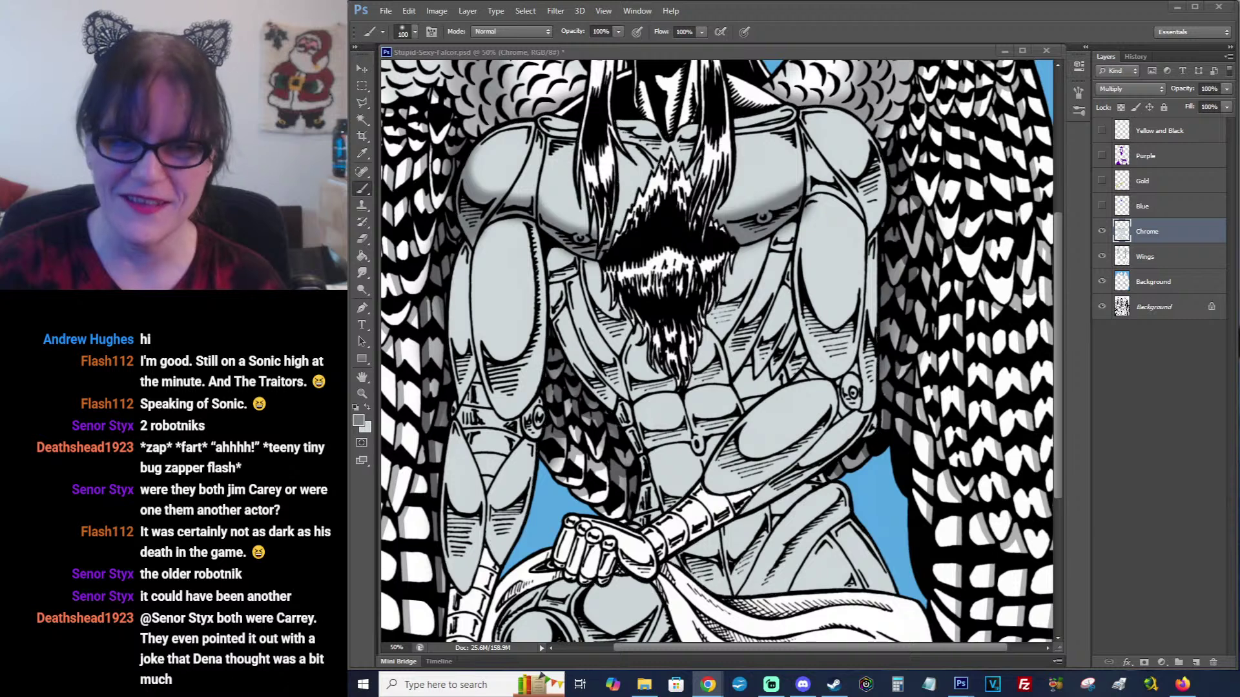
{"action": "left_click", "coordinate": [810, 189]}
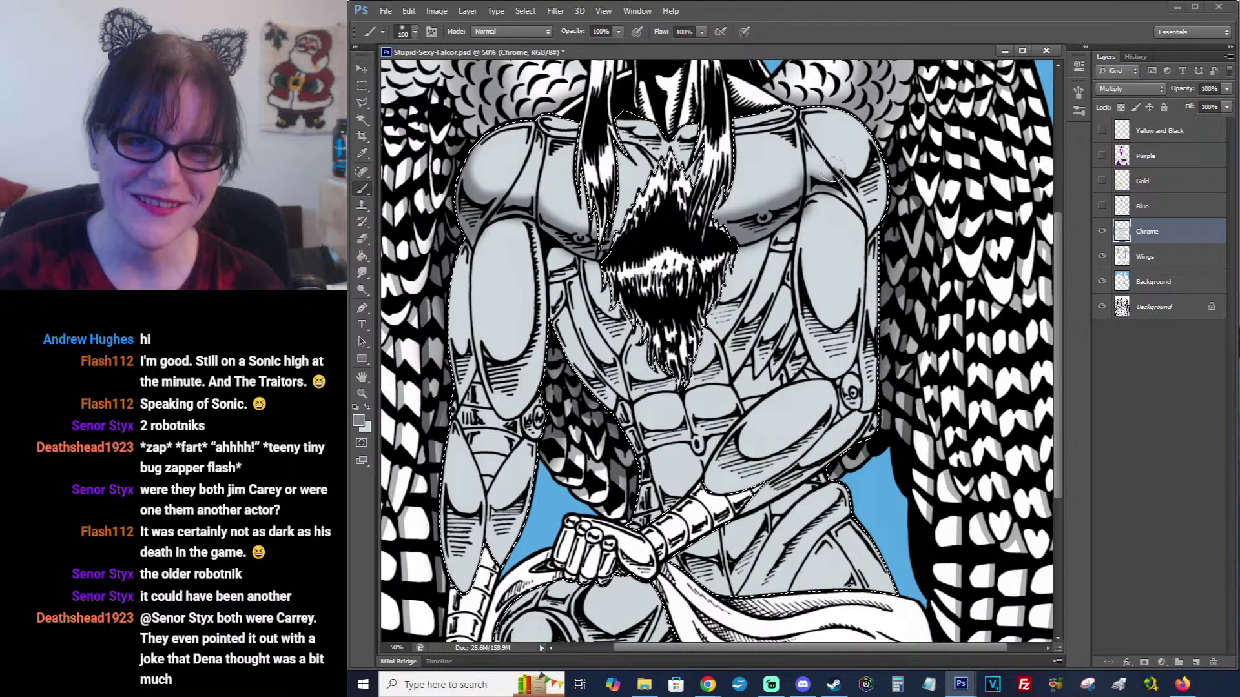
Shade the lower and outer edges of the bent arm's shoulder with soft mid grey and blend them with light grey.
{"action": "mouse_move", "coordinate": [833, 171]}
{"action": "left_mouse_down"}
{"action": "mouse_move", "coordinate": [879, 138]}
{"action": "mouse_move", "coordinate": [864, 190]}
{"action": "mouse_move", "coordinate": [890, 168]}
{"action": "mouse_move", "coordinate": [870, 201]}
{"action": "mouse_move", "coordinate": [852, 185]}
{"action": "mouse_move", "coordinate": [878, 208]}
{"action": "mouse_move", "coordinate": [808, 183]}
{"action": "mouse_move", "coordinate": [865, 168]}
{"action": "mouse_move", "coordinate": [870, 155]}
{"action": "mouse_move", "coordinate": [852, 153]}
{"action": "mouse_move", "coordinate": [905, 151]}
{"action": "mouse_move", "coordinate": [830, 169]}
{"action": "left_mouse_up"}
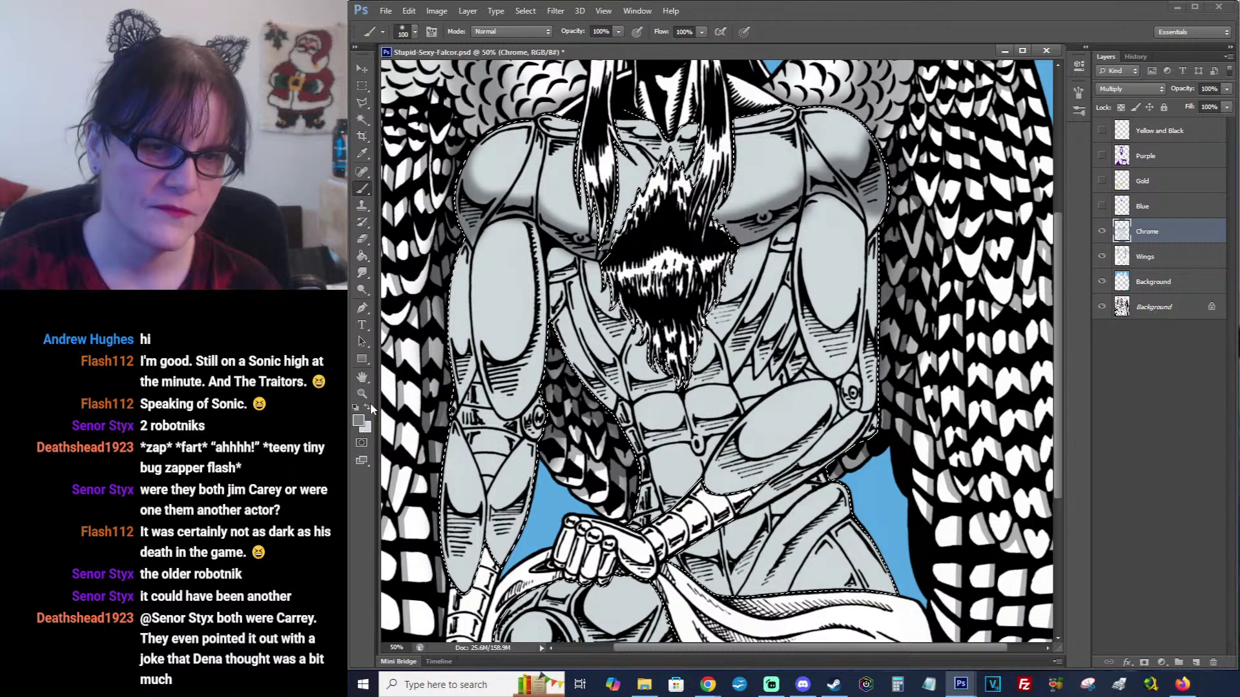
{"action": "key", "text": "z"}
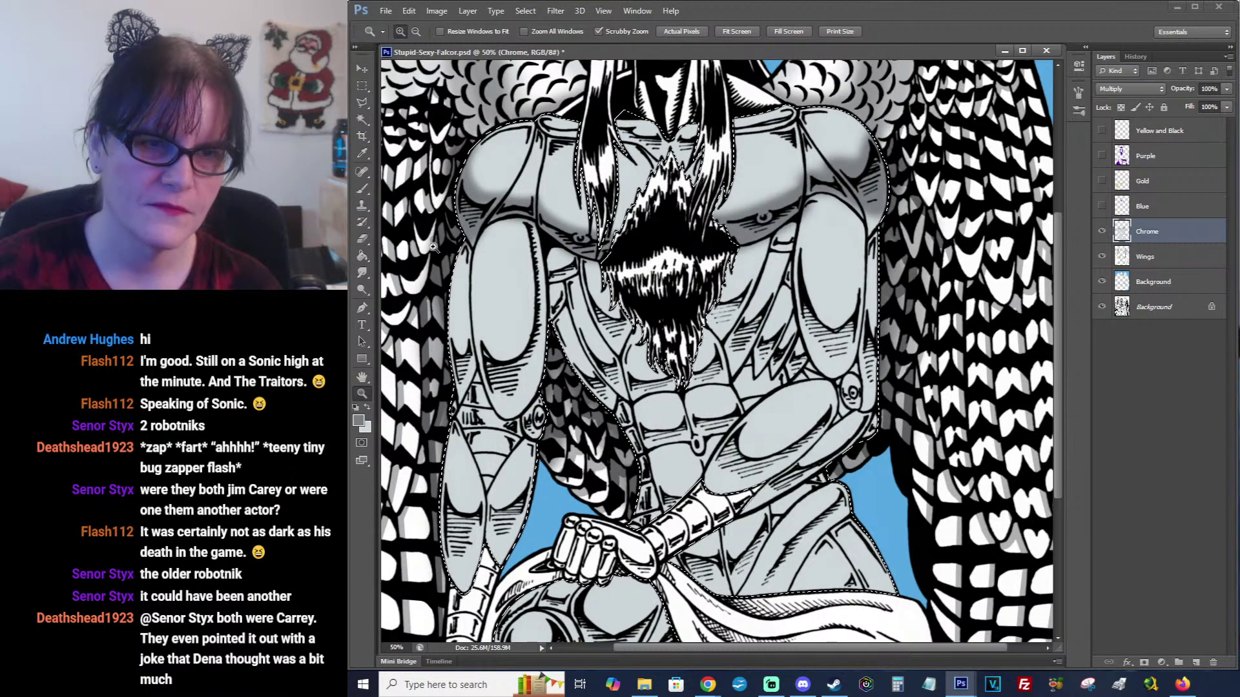
{"action": "key", "text": "b"}
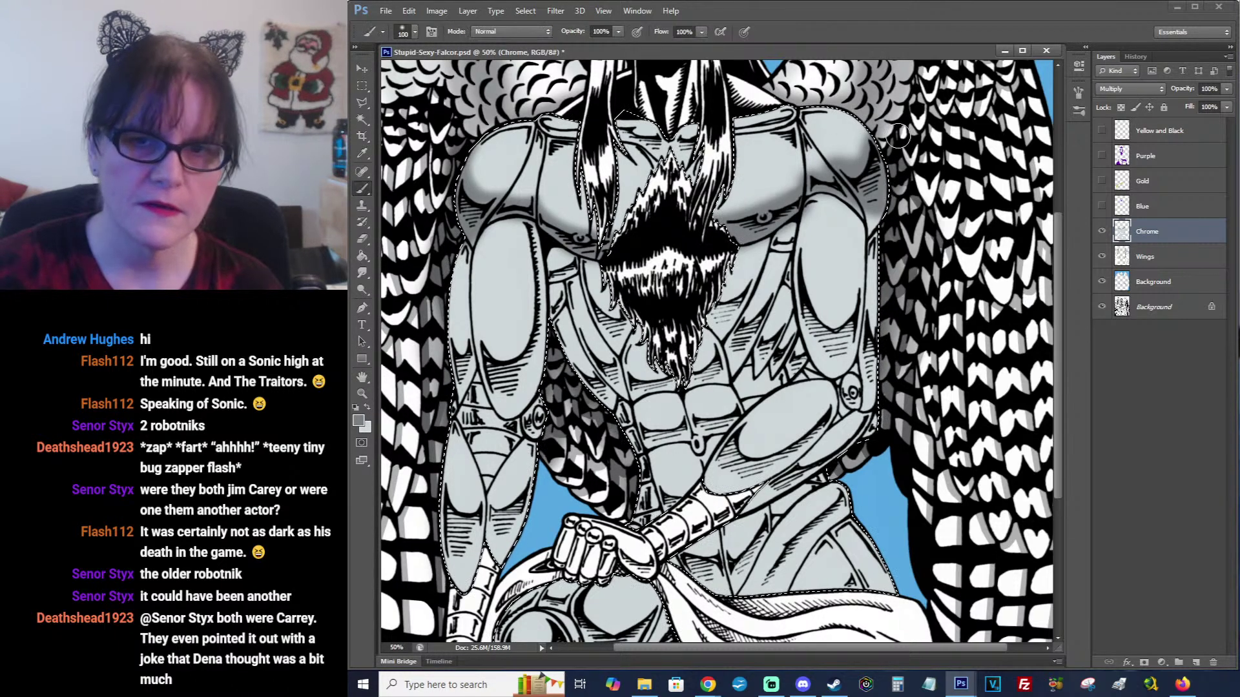
{"action": "left_click_drag", "start_coordinate": [898, 136], "coordinate": [874, 137]}
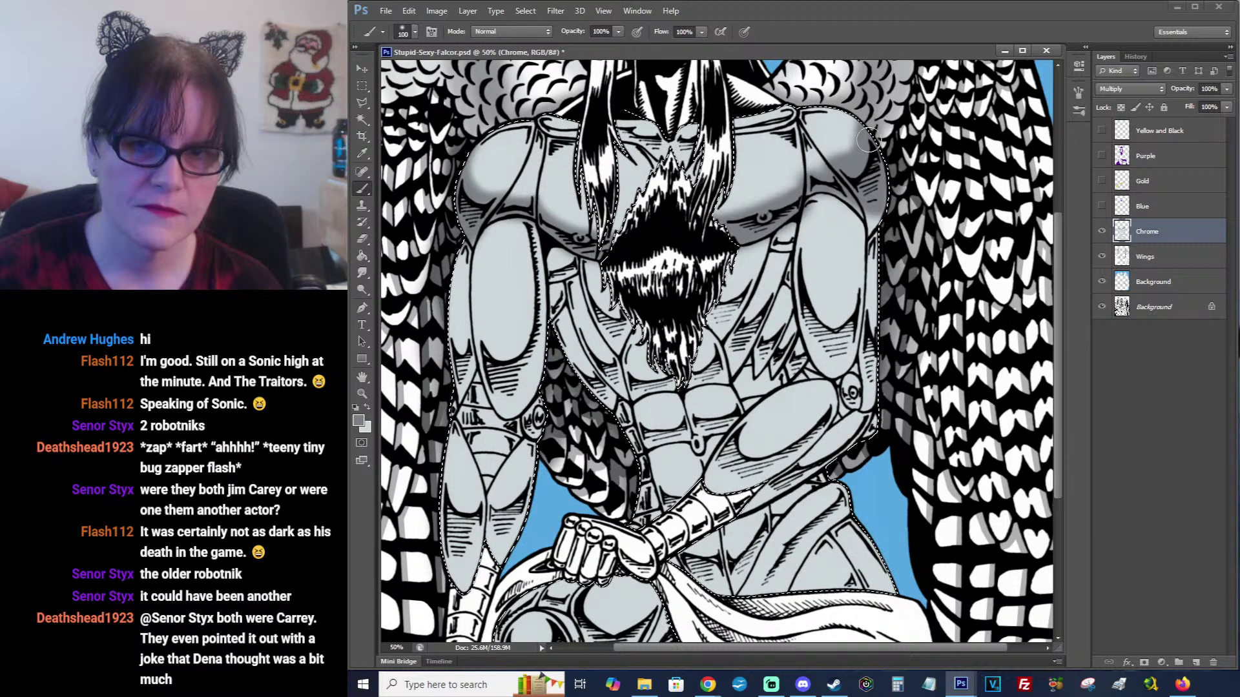
{"action": "left_click", "coordinate": [366, 409]}
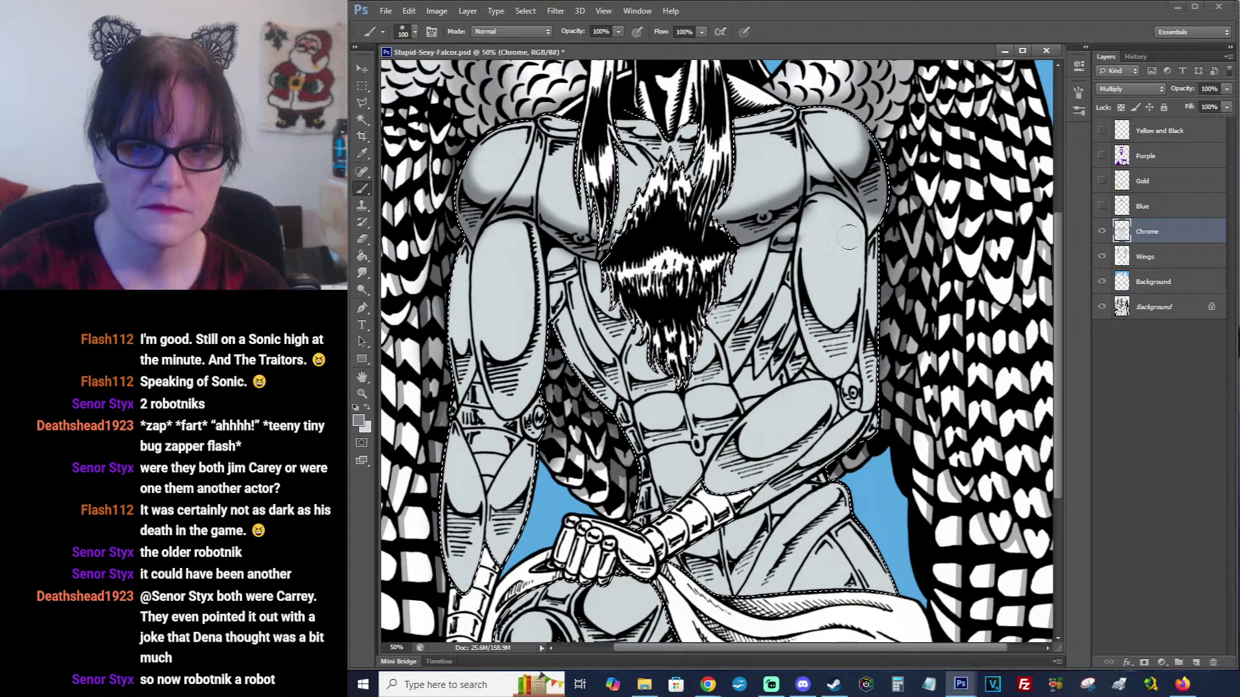
Shade the side ribs and the midriff around the beard, alternating between the mid grey and light grey brush colours.
{"action": "left_click", "coordinate": [367, 407]}
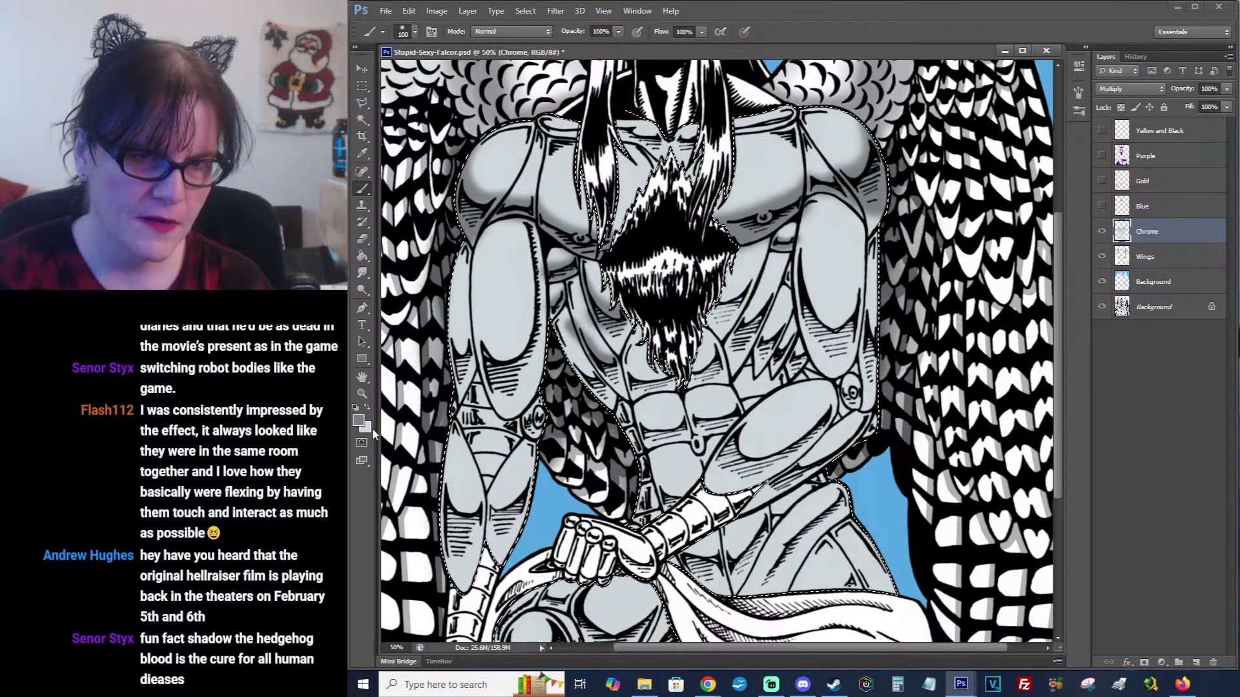
{"action": "left_click", "coordinate": [368, 407]}
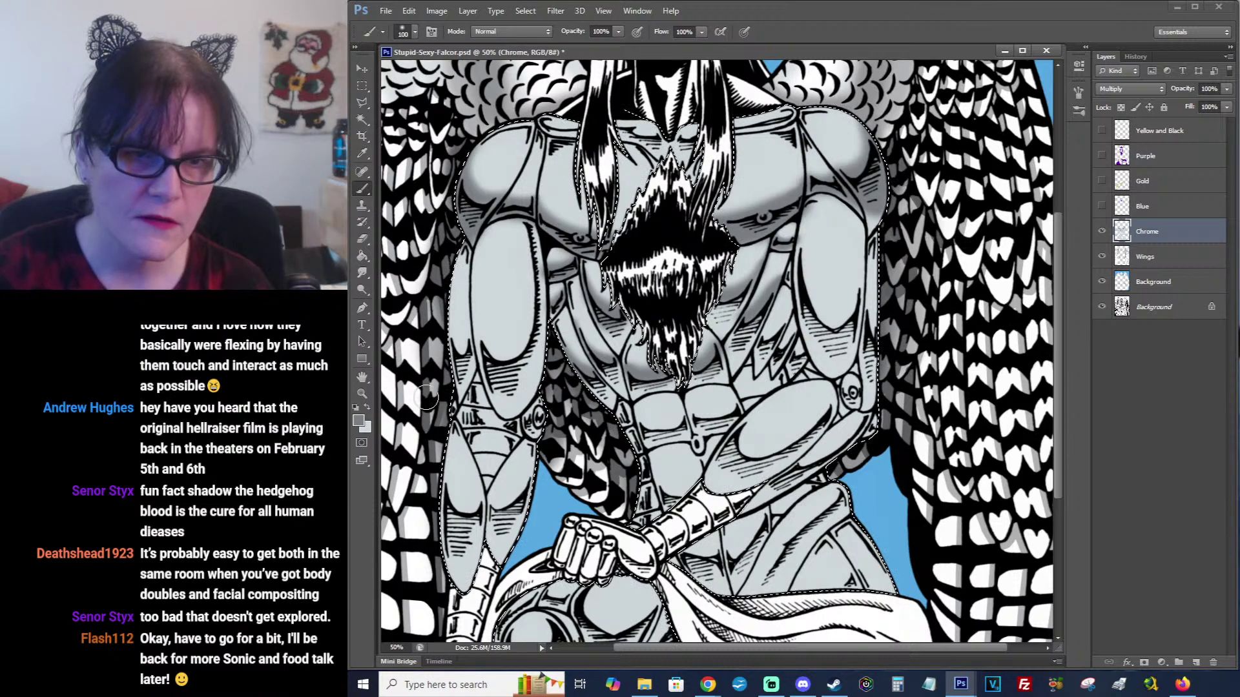
{"action": "left_click", "coordinate": [367, 407]}
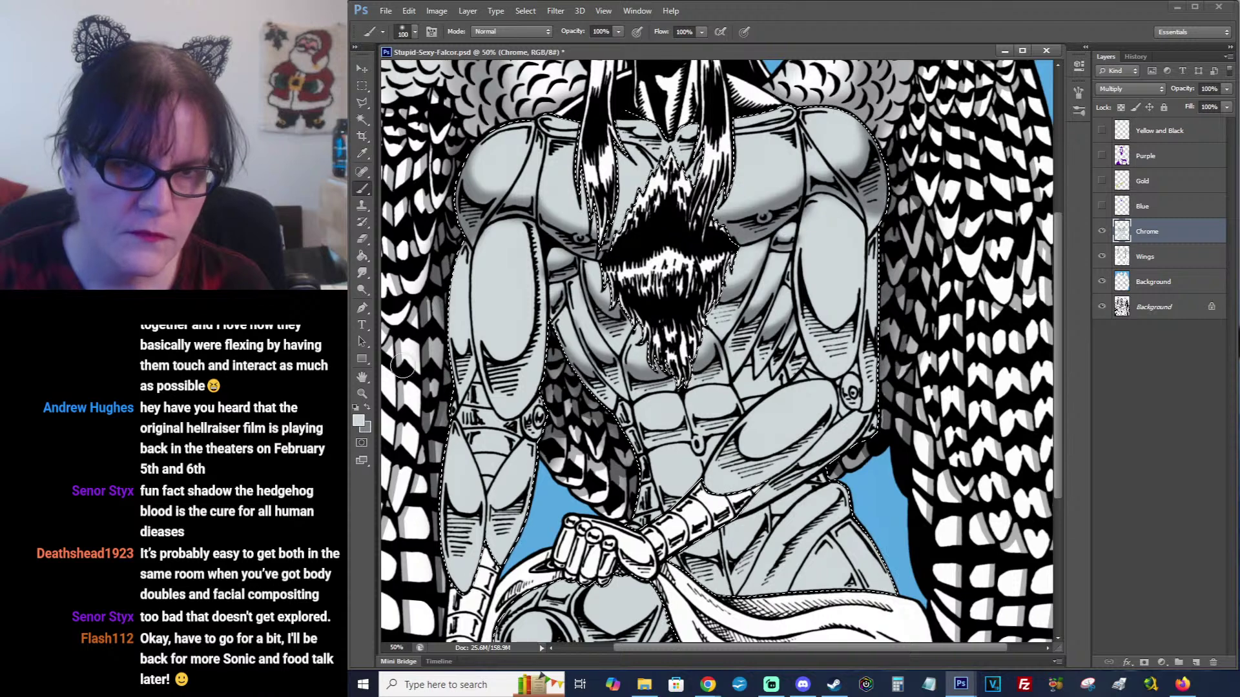
{"action": "left_click", "coordinate": [366, 407]}
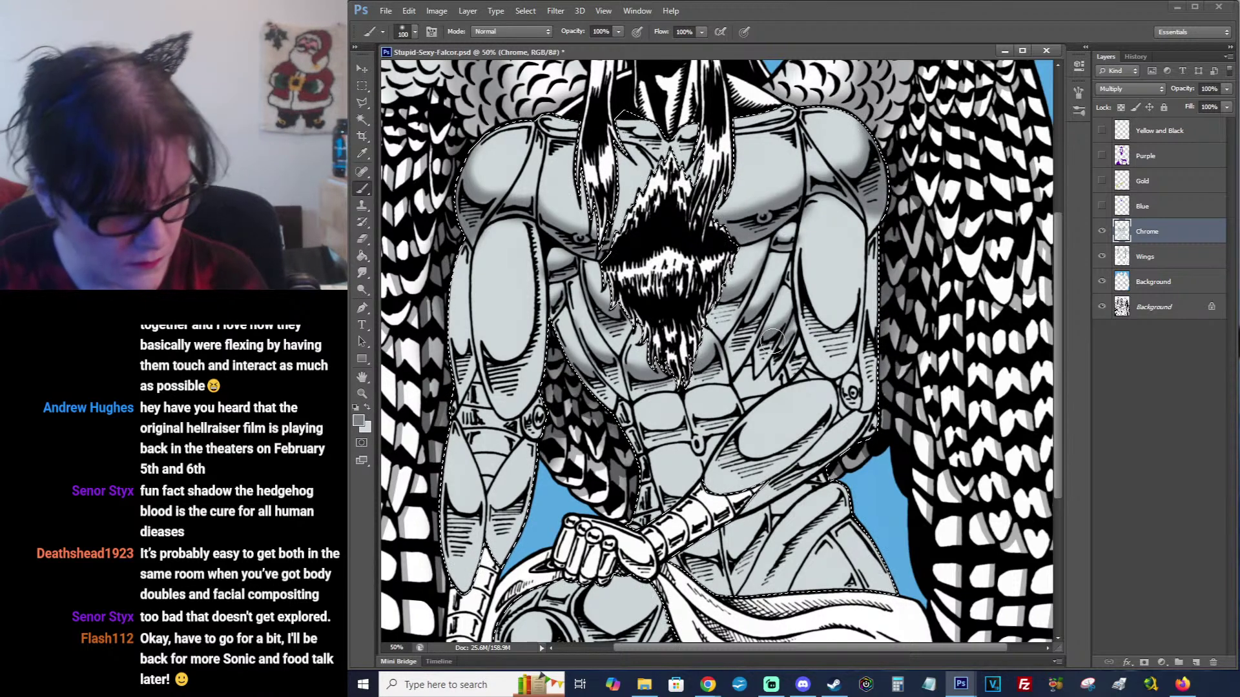
{"action": "left_click", "coordinate": [368, 409]}
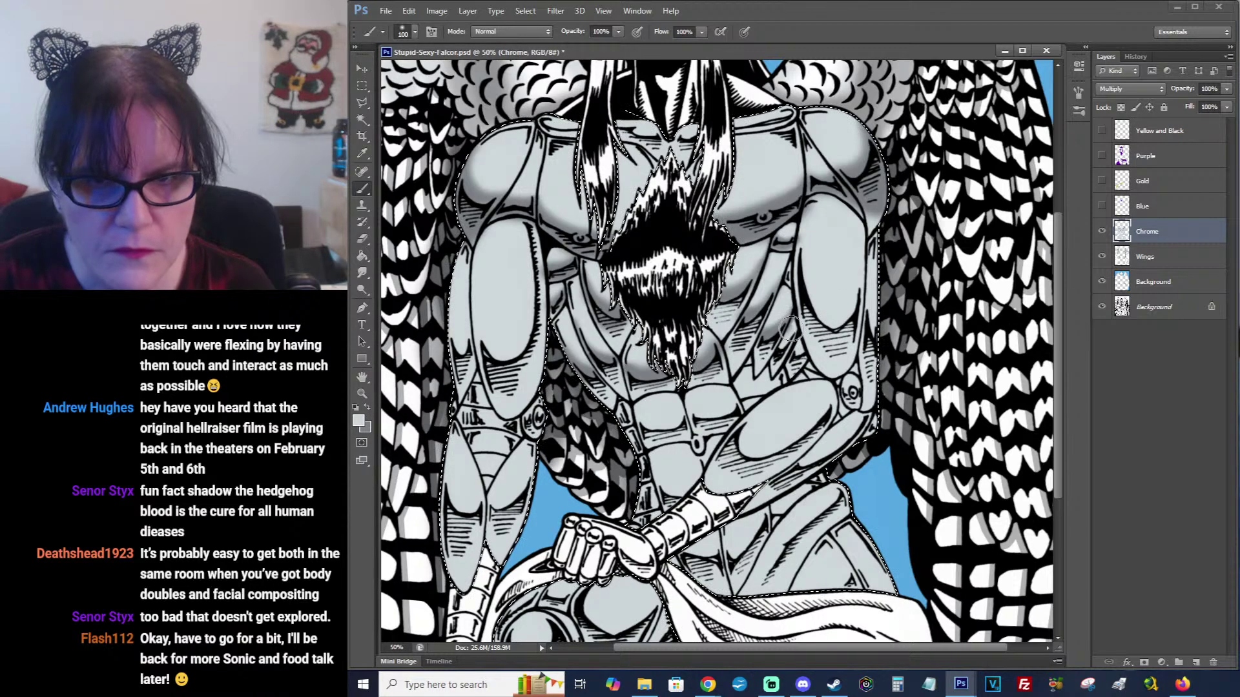
Shade the abdominal plates with mid grey edges softened by light grey, and save the drawing.
{"action": "left_click", "coordinate": [368, 408]}
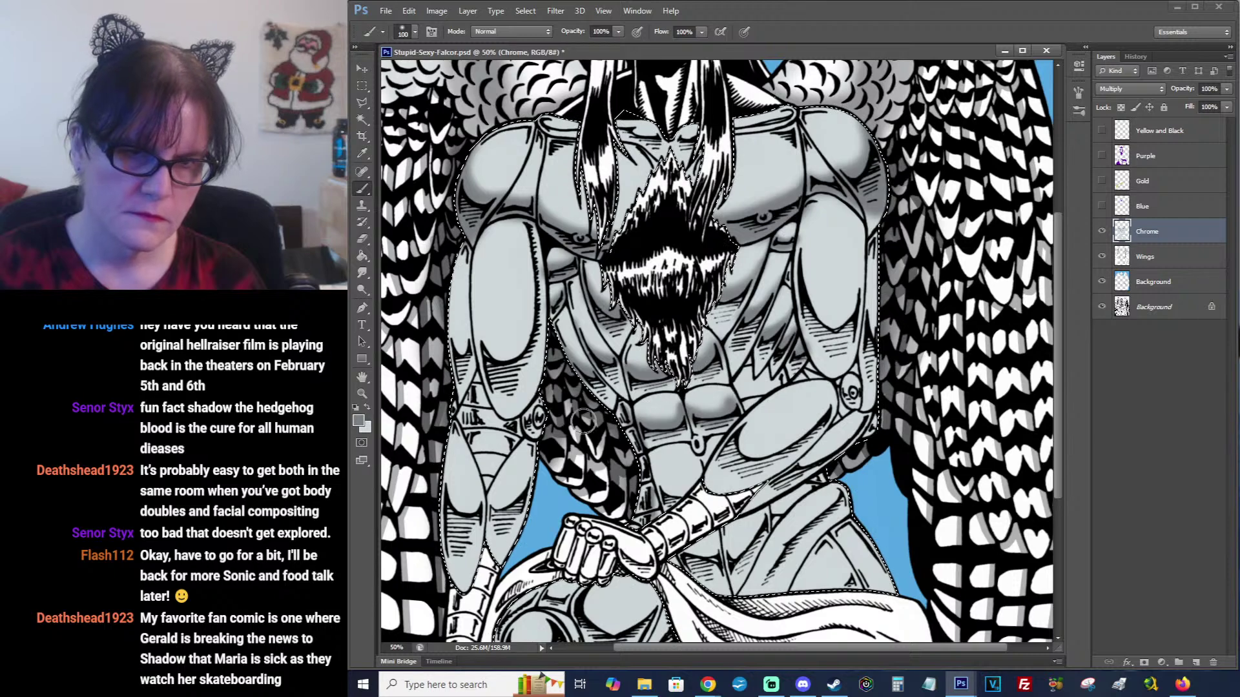
{"action": "left_click", "coordinate": [366, 408]}
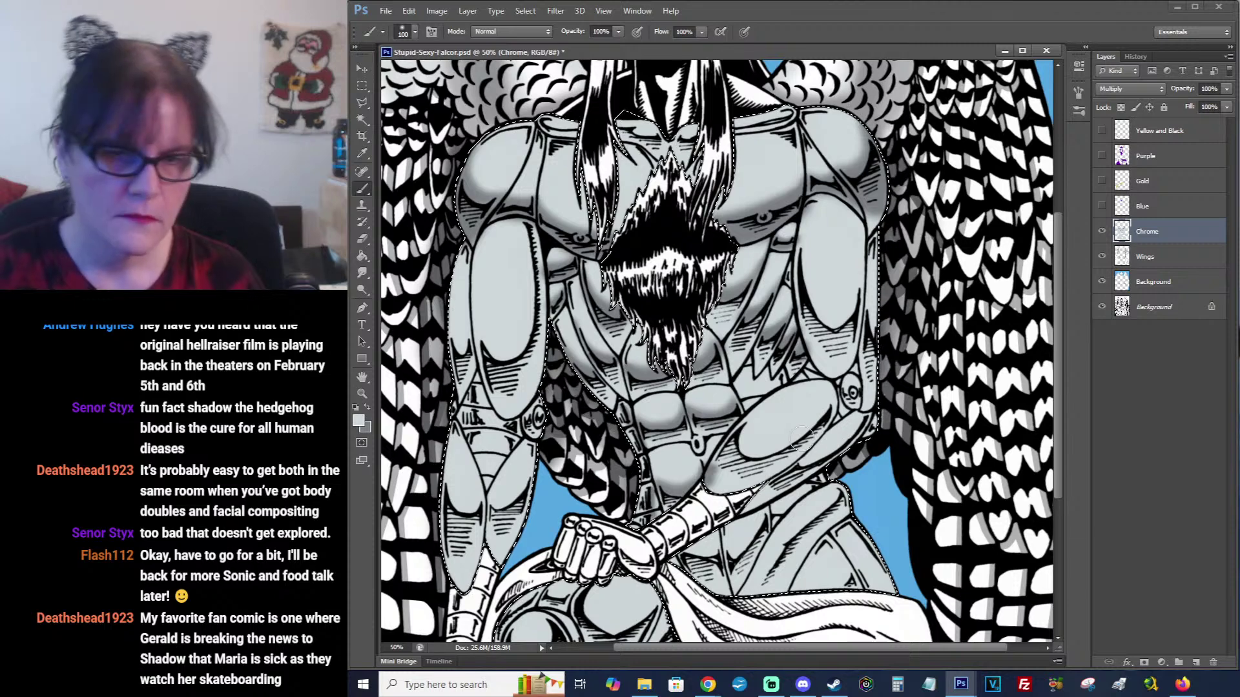
{"action": "key", "text": "ctrl+s"}
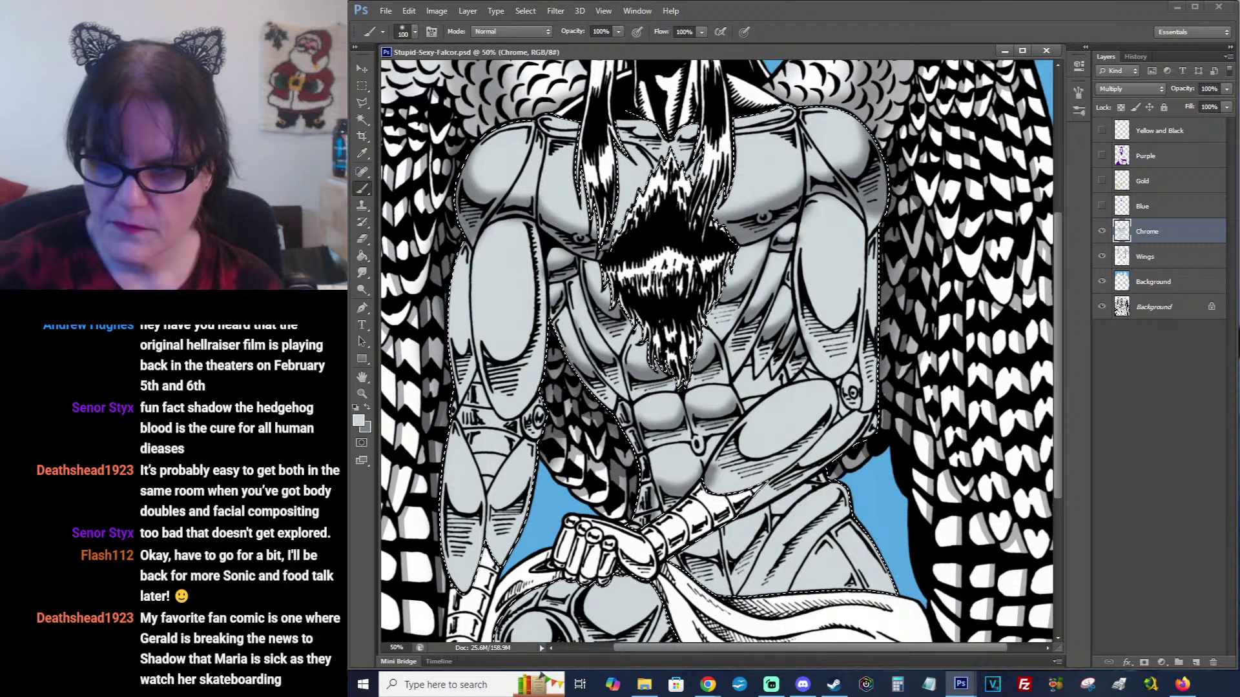
Save the drawing again and shade the edges of the hanging arm's large oval upper-arm plate.
{"action": "key", "text": "alt+Tab"}
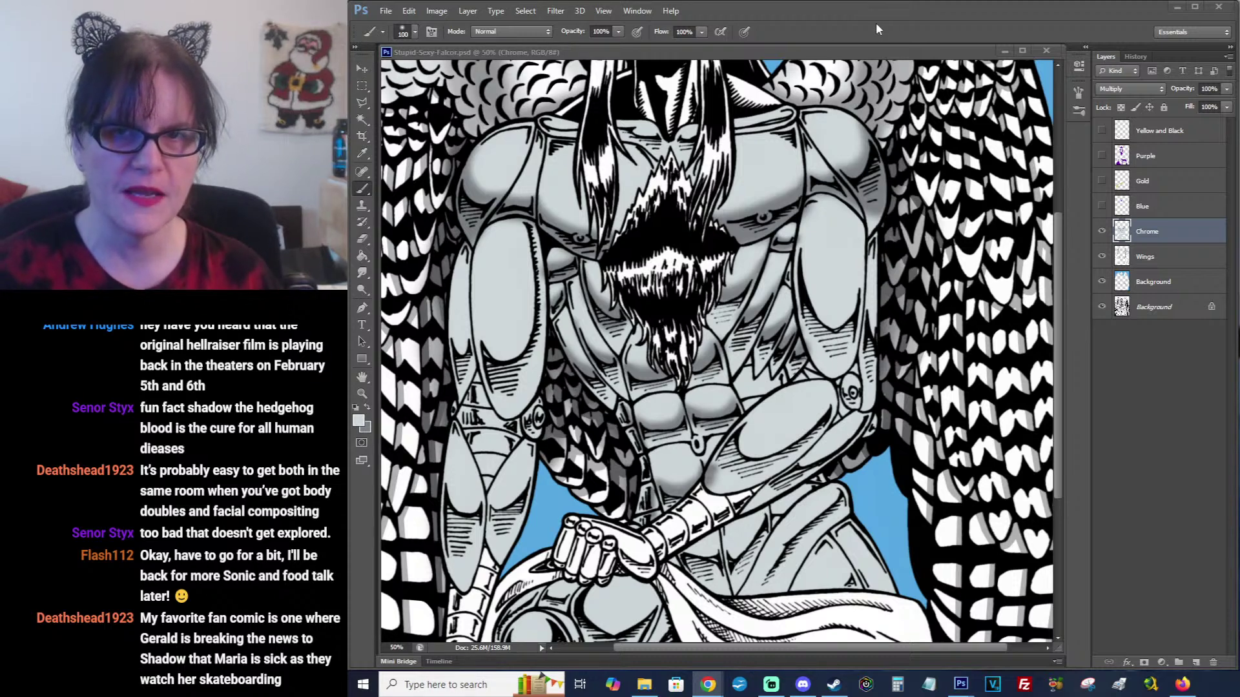
{"action": "left_click", "coordinate": [870, 48]}
{"action": "key", "text": "ctrl+s"}
{"action": "mouse_move", "coordinate": [683, 261]}
{"action": "left_mouse_down"}
{"action": "mouse_move", "coordinate": [675, 271]}
{"action": "mouse_move", "coordinate": [744, 222]}
{"action": "left_mouse_up"}
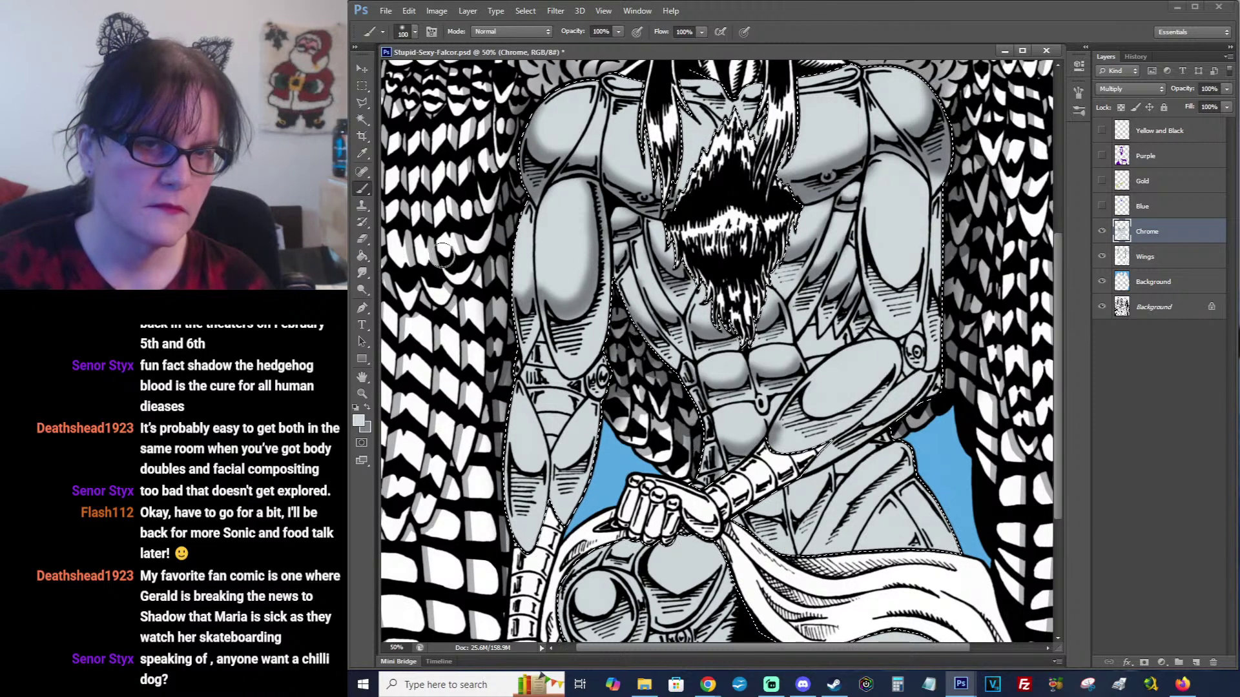
Shade the hanging arm's elbow band and forearm plates using the soft brush in mid grey and light grey.
{"action": "left_click", "coordinate": [363, 272]}
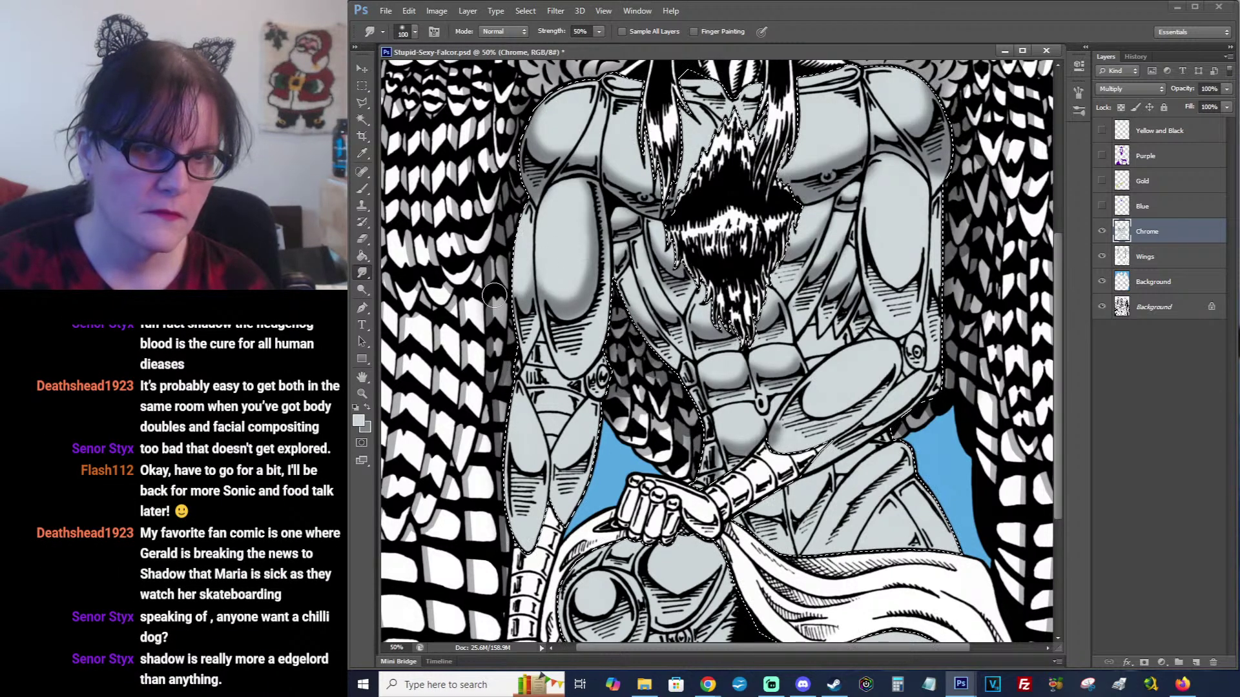
{"action": "left_click", "coordinate": [364, 190]}
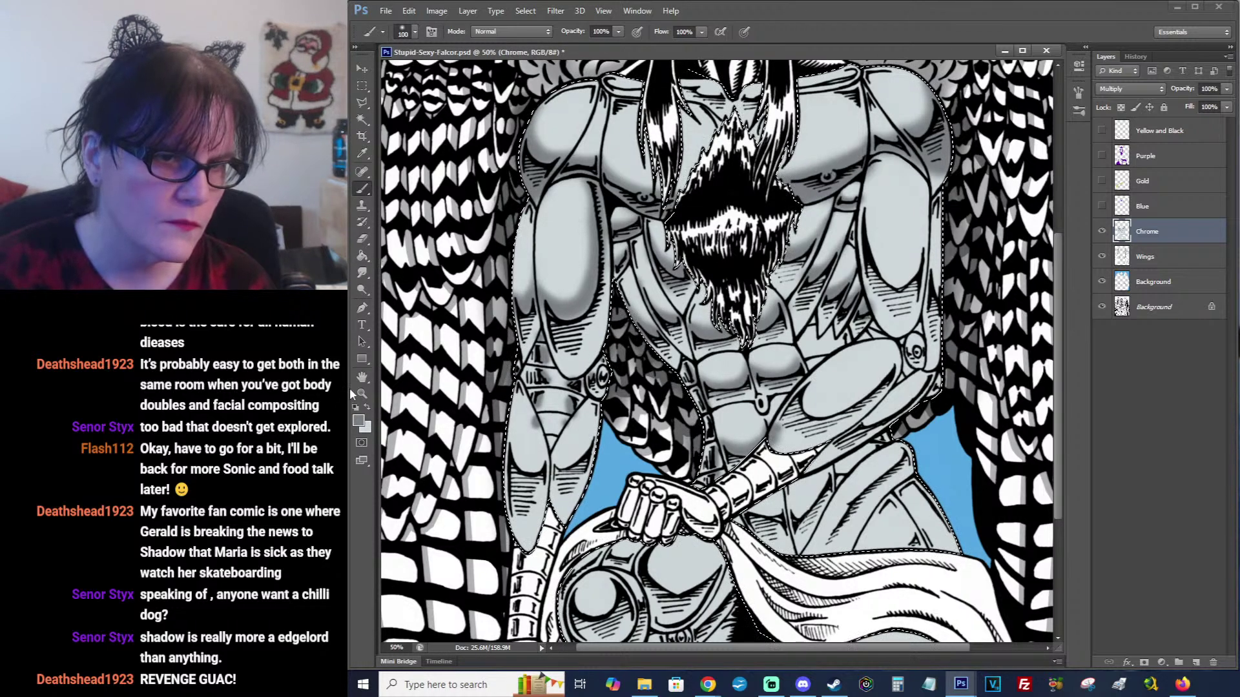
{"action": "left_click", "coordinate": [368, 407]}
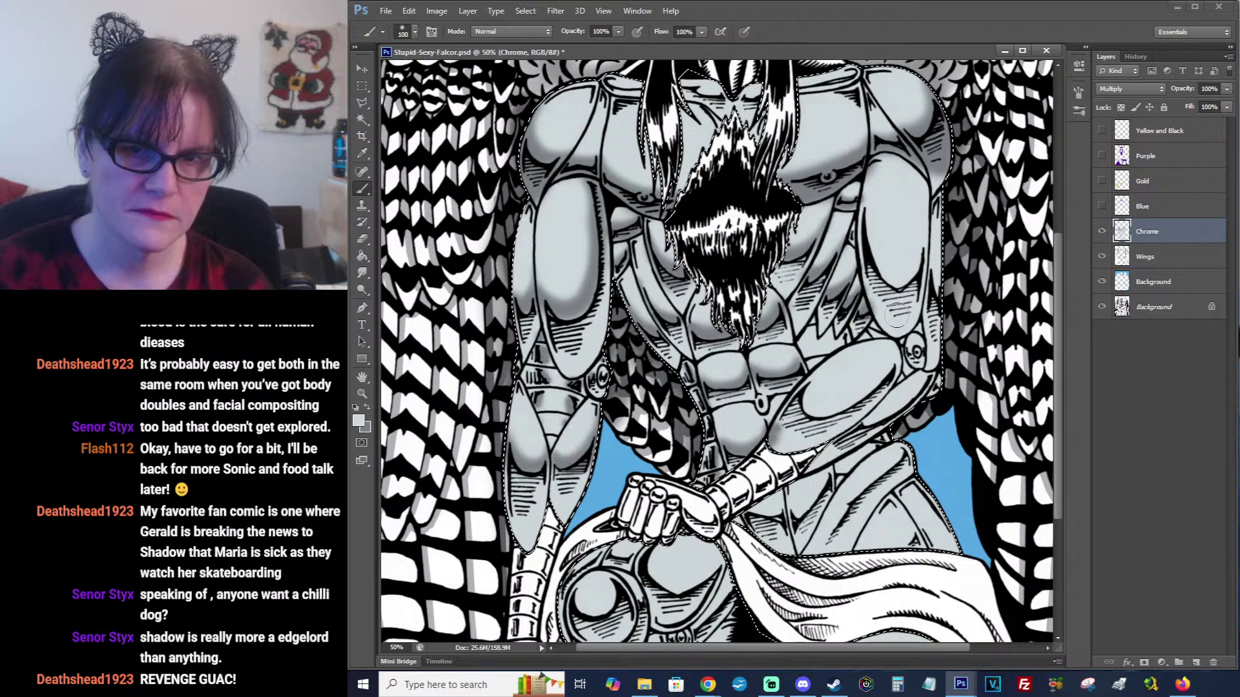
Shade the bent arm's large oval upper-arm plate with mid grey edges and blend them with light grey.
{"action": "left_click_drag", "start_coordinate": [902, 311], "coordinate": [835, 322]}
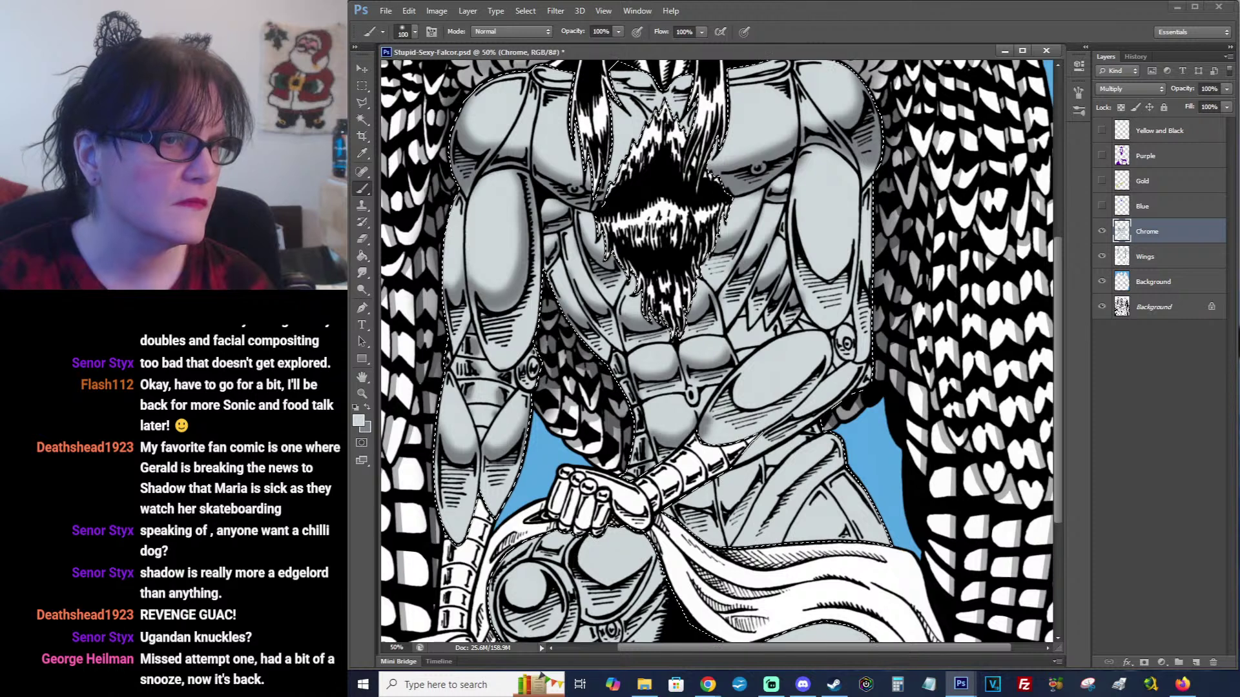
{"action": "key", "text": "alt+Tab"}
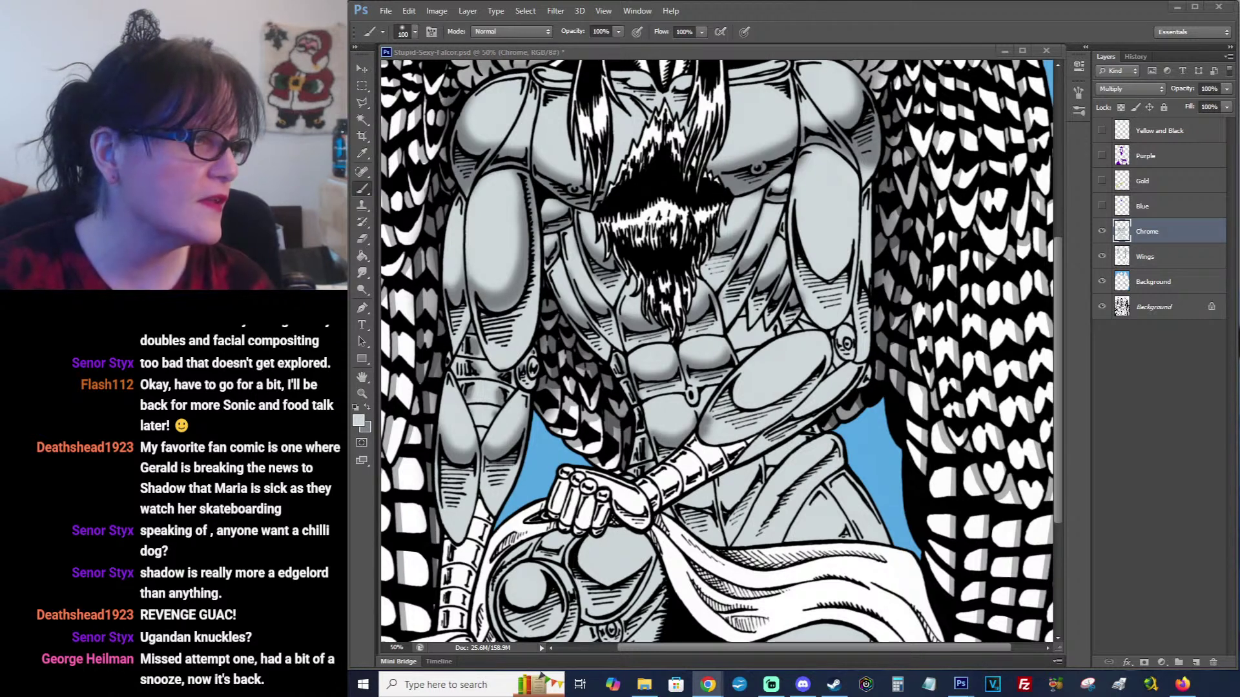
{"action": "key", "text": "alt+Tab"}
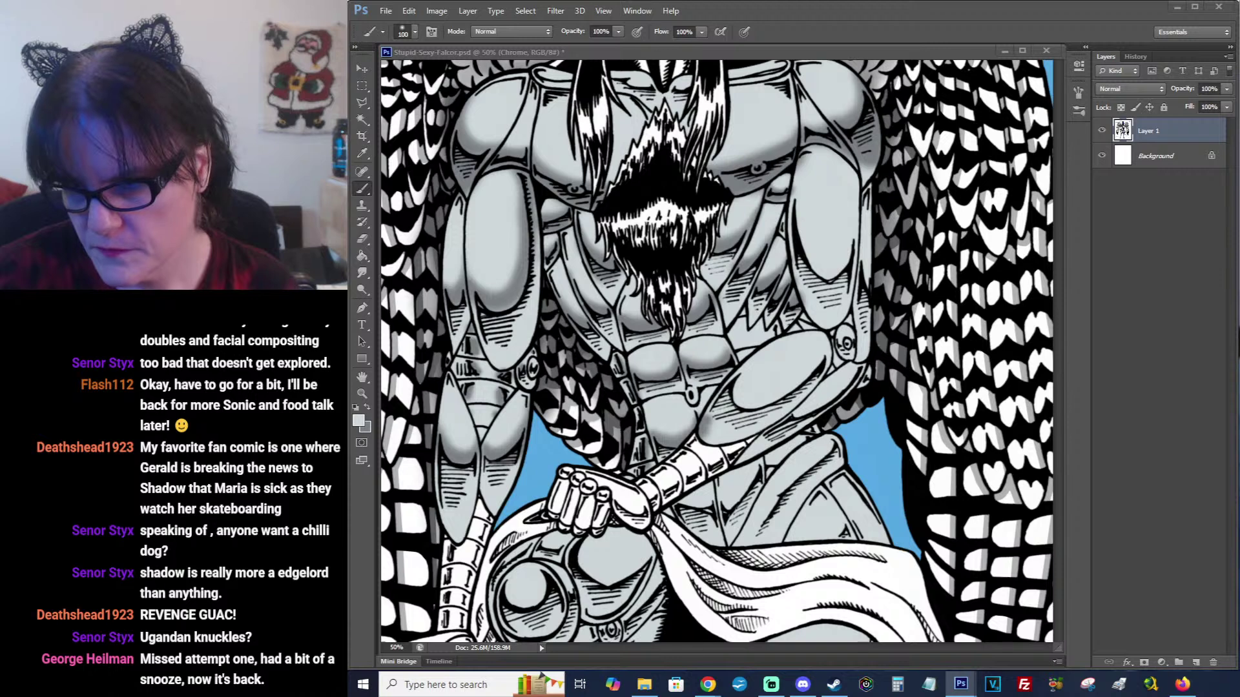
{"action": "key", "text": "alt+Tab"}
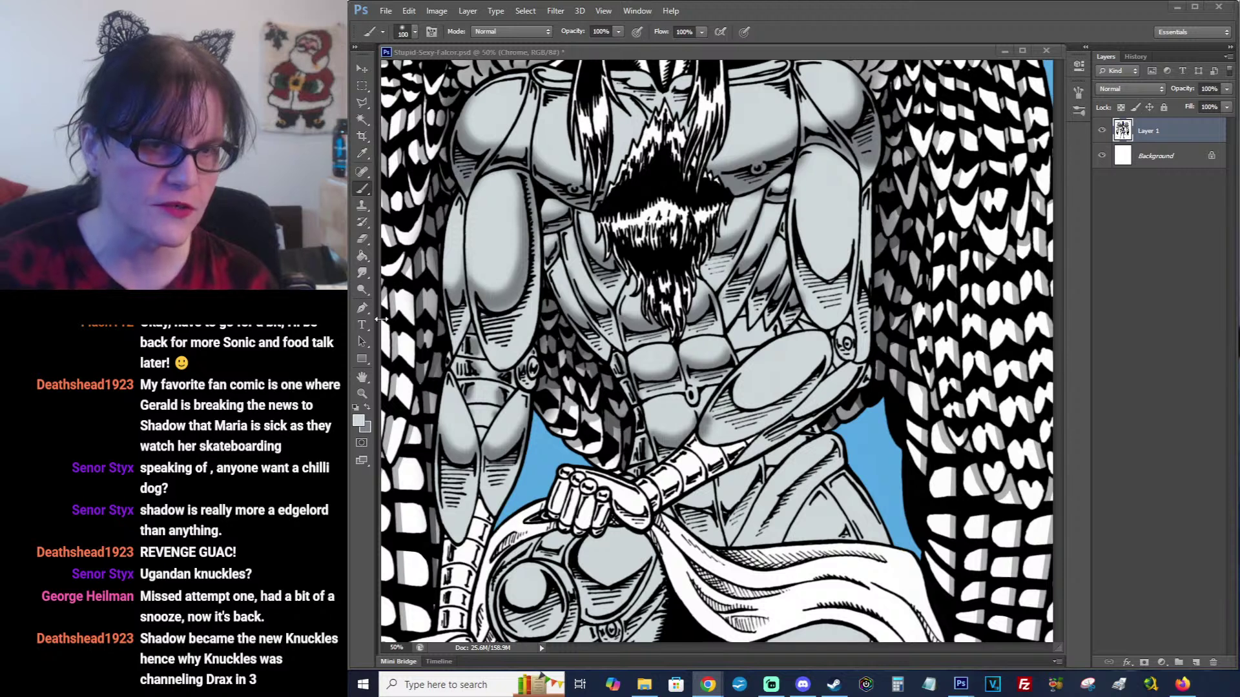
{"action": "left_click", "coordinate": [930, 54]}
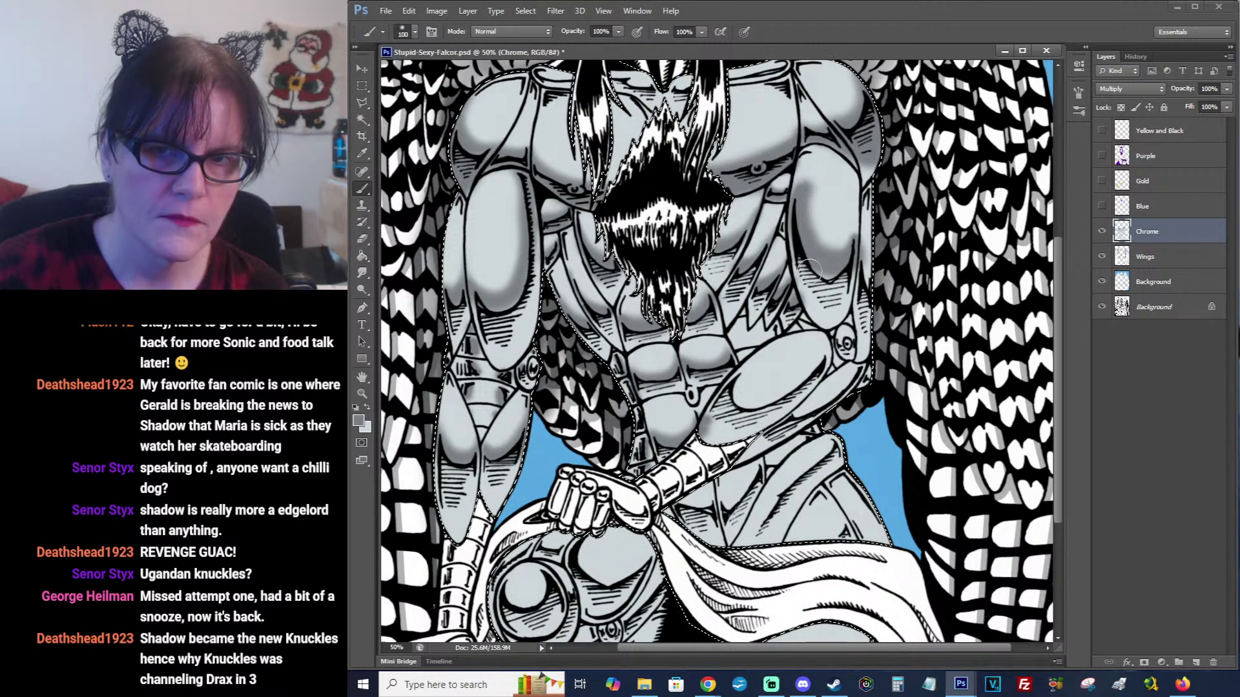
{"action": "left_click", "coordinate": [366, 407]}
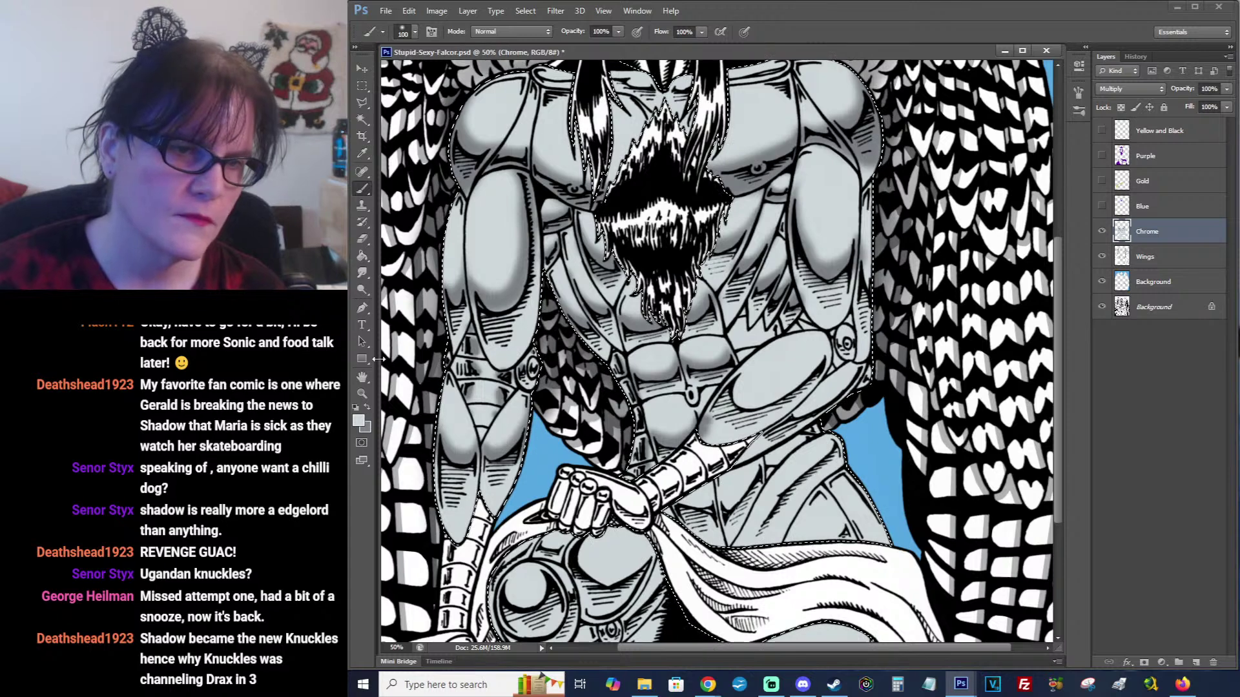
Shade the narrow outer strips of the upper arms and the lower edge of the bent arm's oval forearm plate.
{"action": "left_click", "coordinate": [368, 410]}
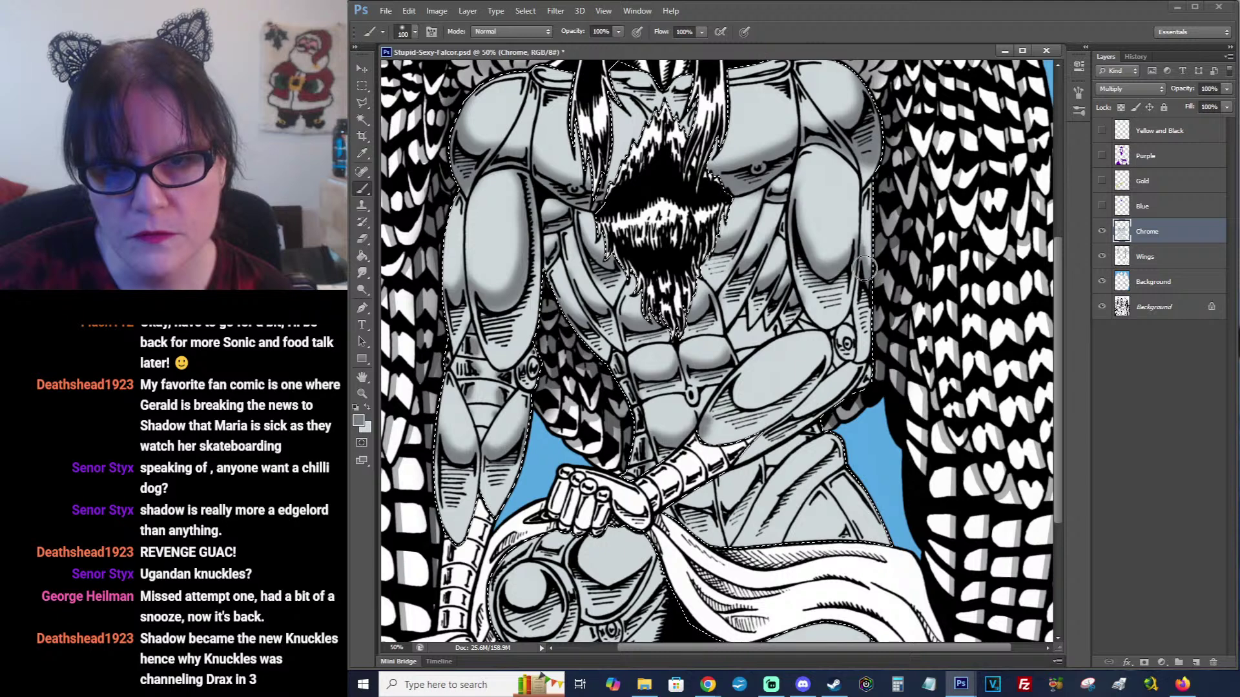
{"action": "left_click", "coordinate": [368, 408]}
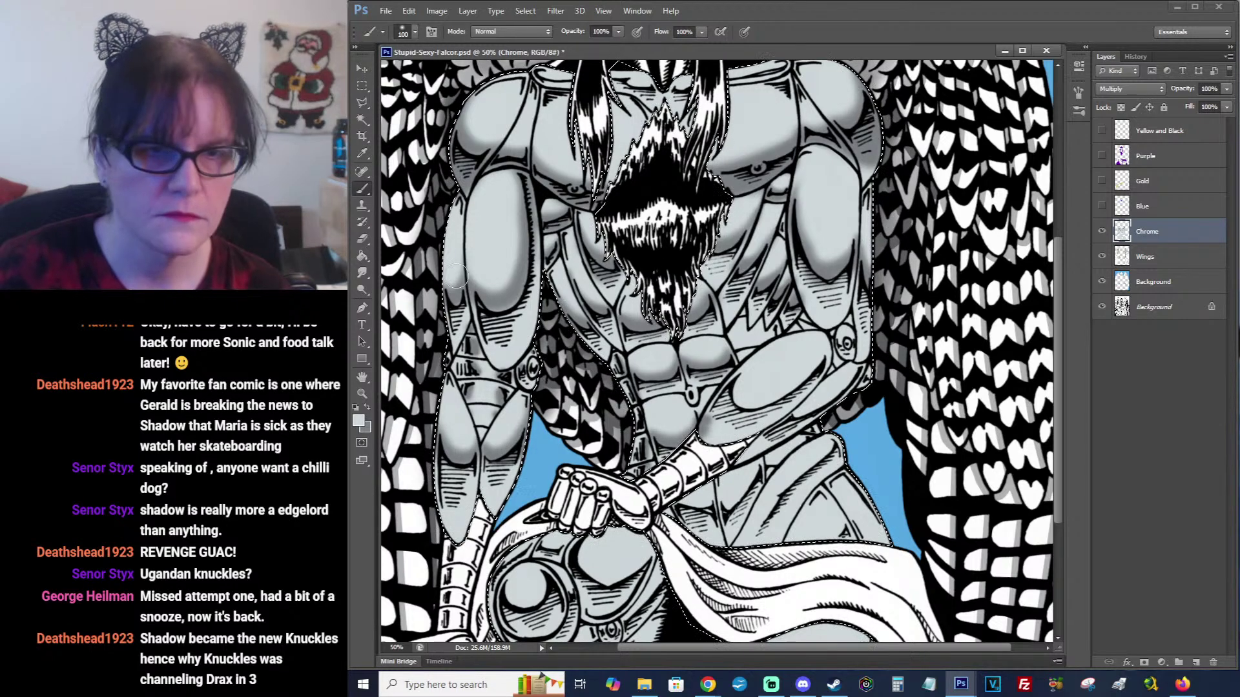
{"action": "left_click", "coordinate": [365, 408]}
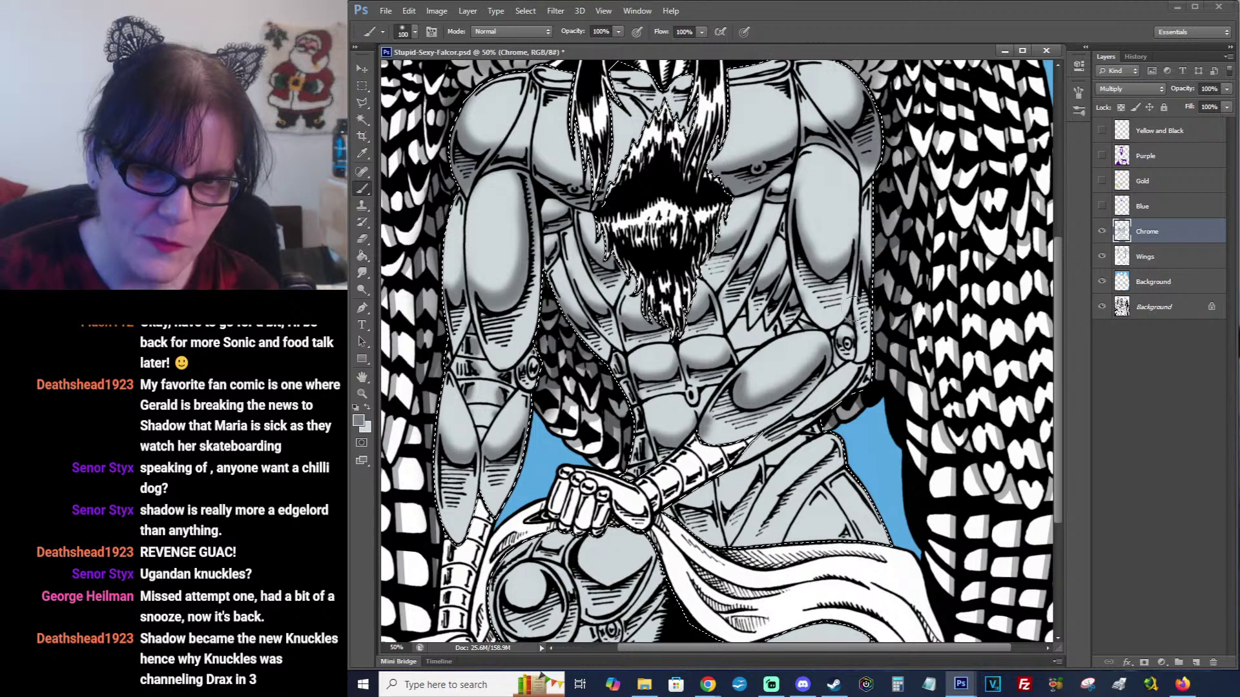
Shade the curved hip band and the upper rim above the round knee joint with the soft brush in mid grey.
{"action": "left_click", "coordinate": [367, 408]}
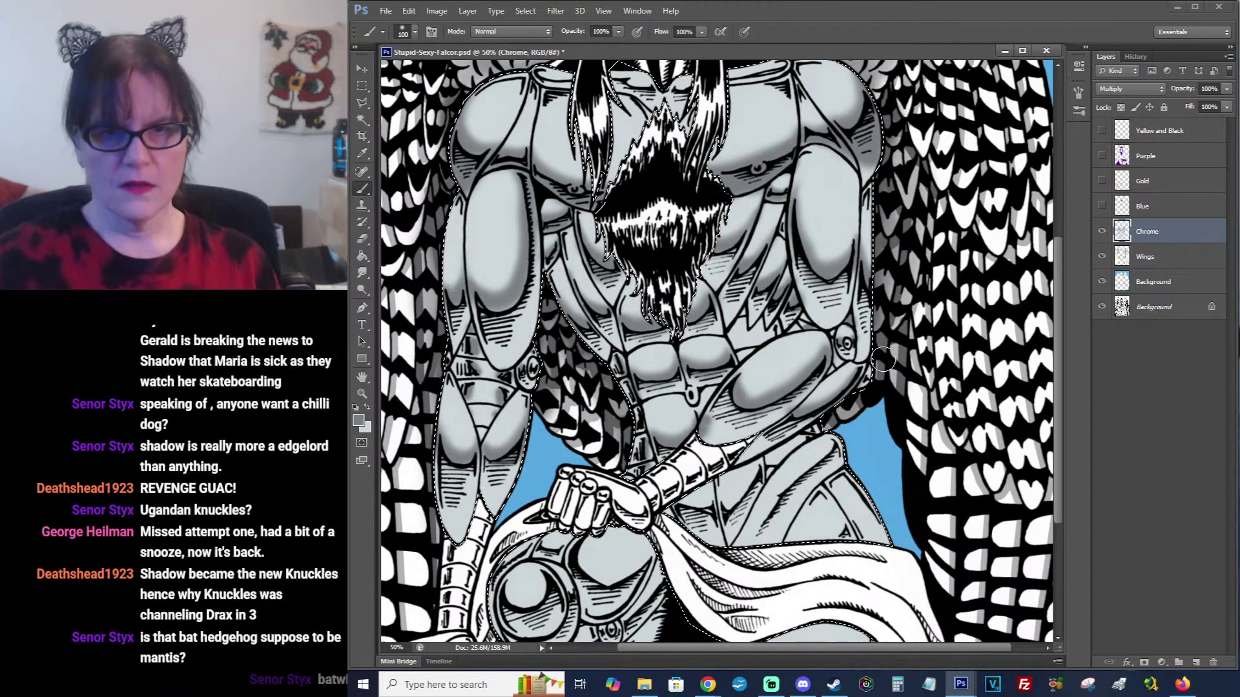
{"action": "left_click_drag", "start_coordinate": [883, 360], "coordinate": [904, 122]}
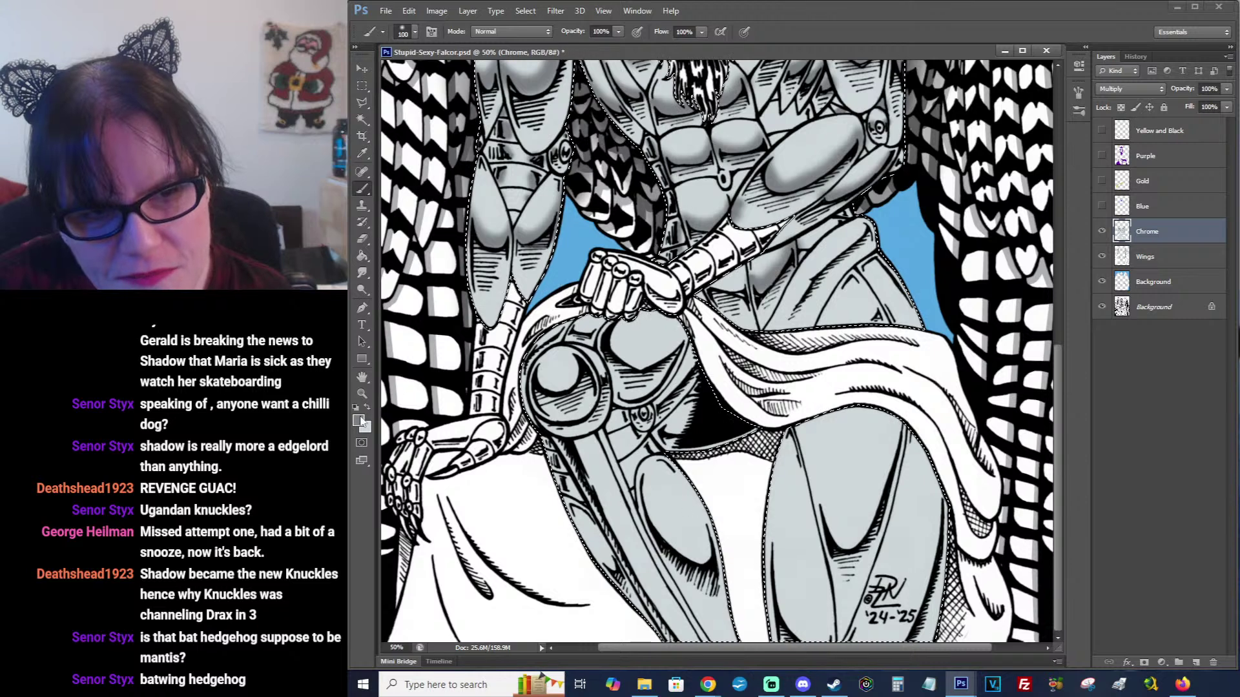
{"action": "key", "text": "x"}
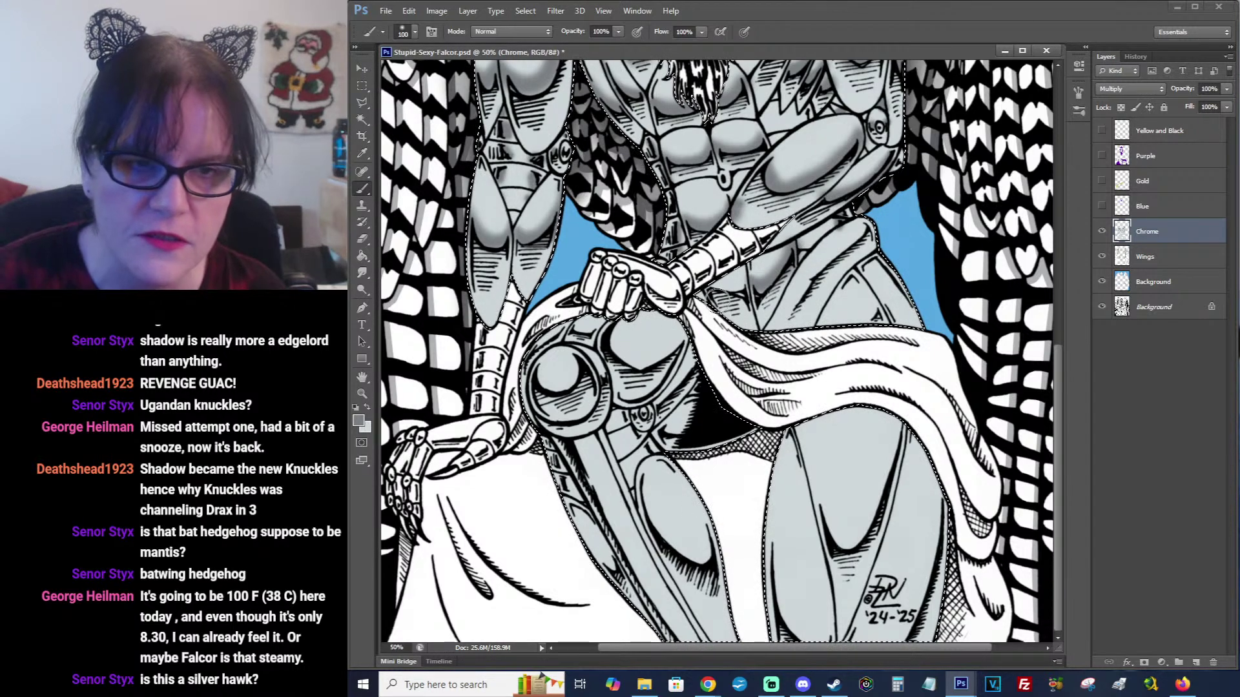
{"action": "left_click", "coordinate": [366, 407]}
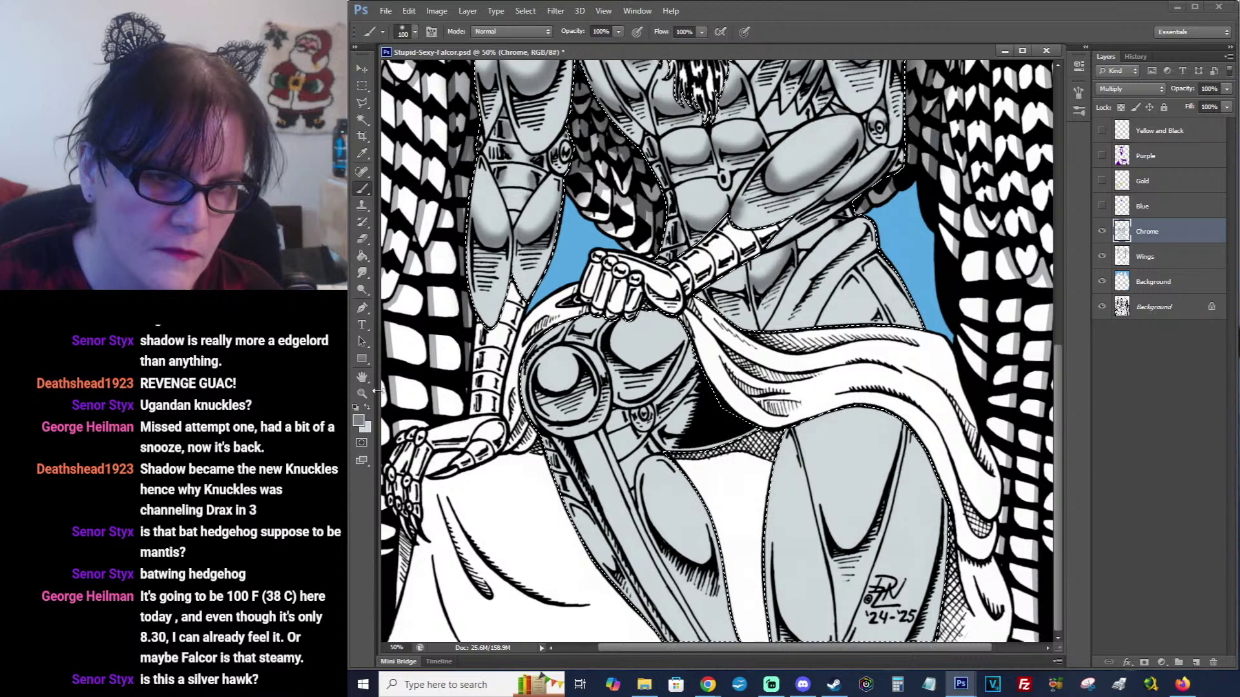
{"action": "left_click", "coordinate": [367, 408]}
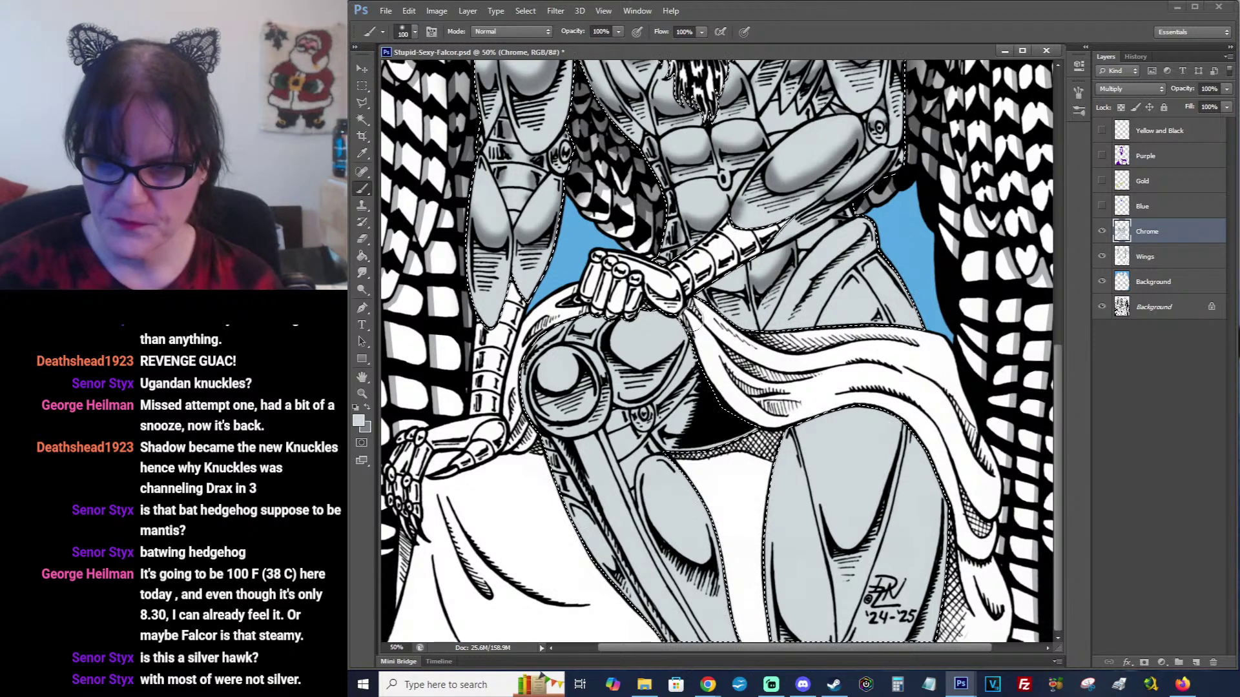
{"action": "key", "text": "alt+Tab"}
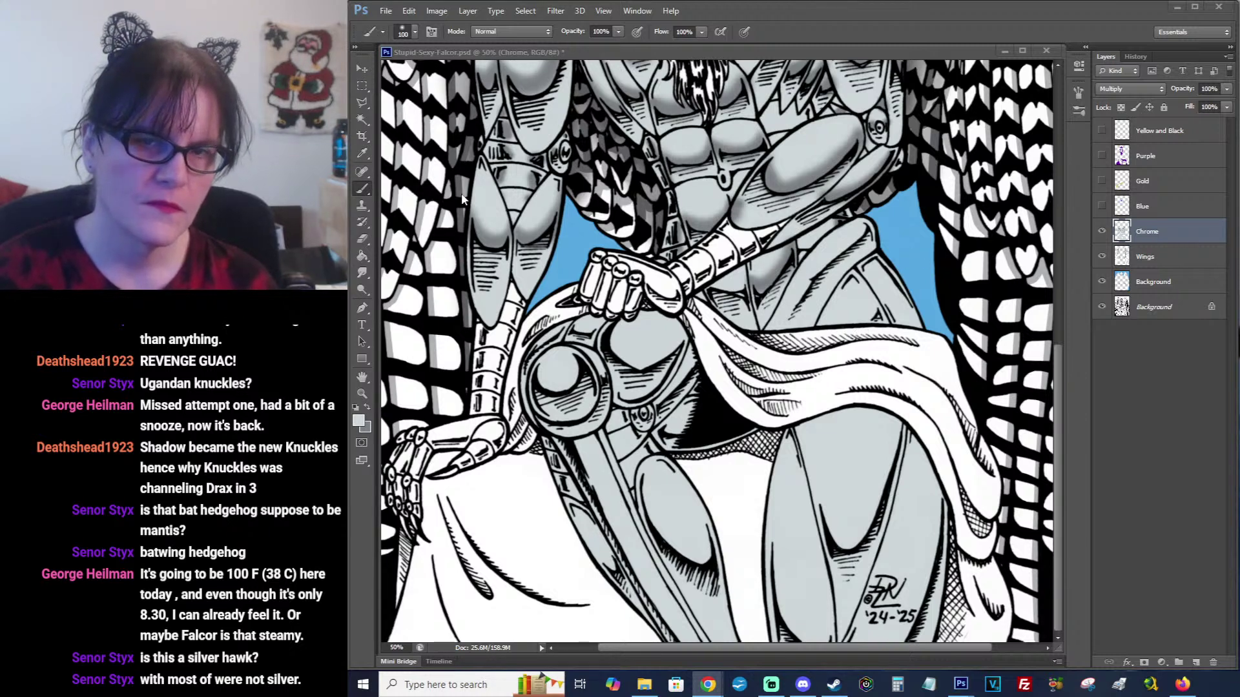
{"action": "key", "text": "alt+Tab"}
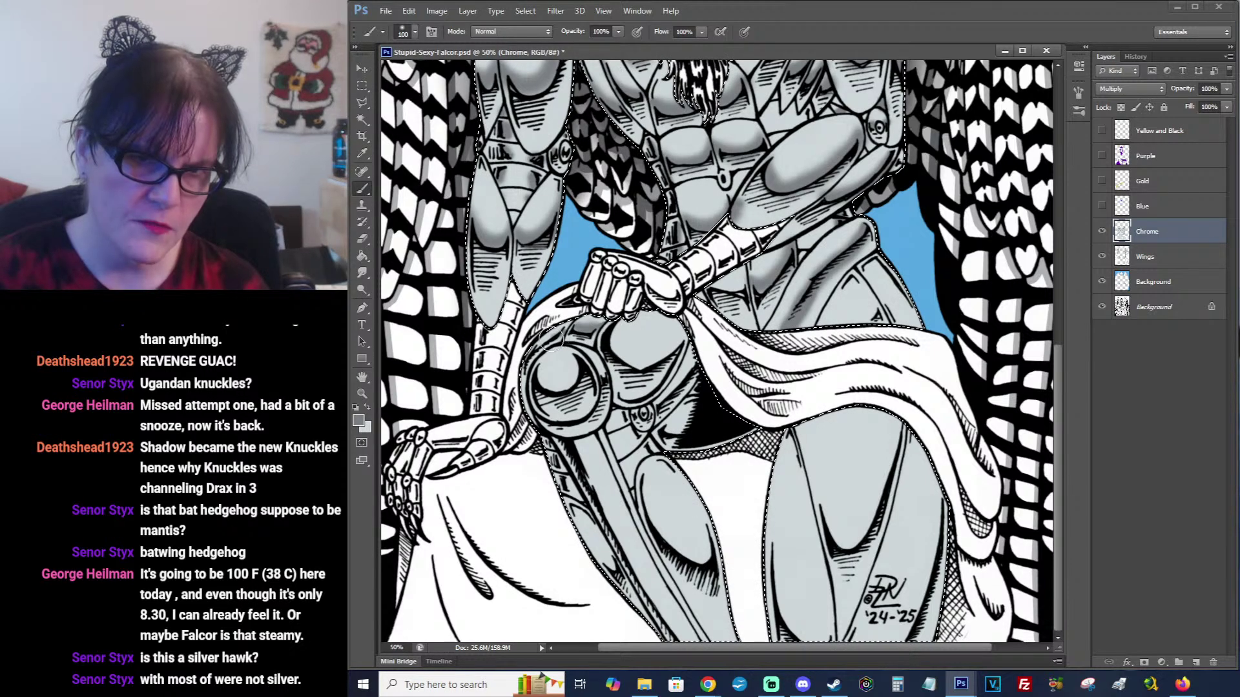
Blend the shading above the round knee joint with light grey and shade the rounded plate beneath the resting hand.
{"action": "left_click", "coordinate": [366, 407]}
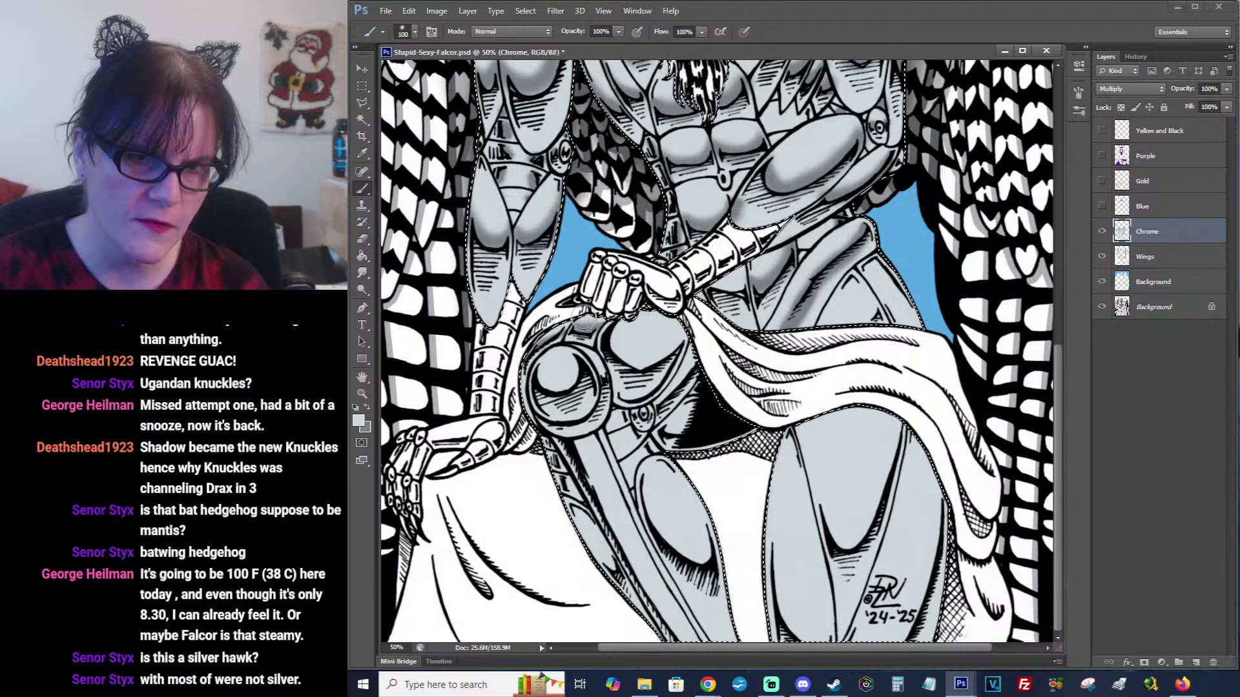
{"action": "left_click_drag", "start_coordinate": [582, 321], "coordinate": [541, 349]}
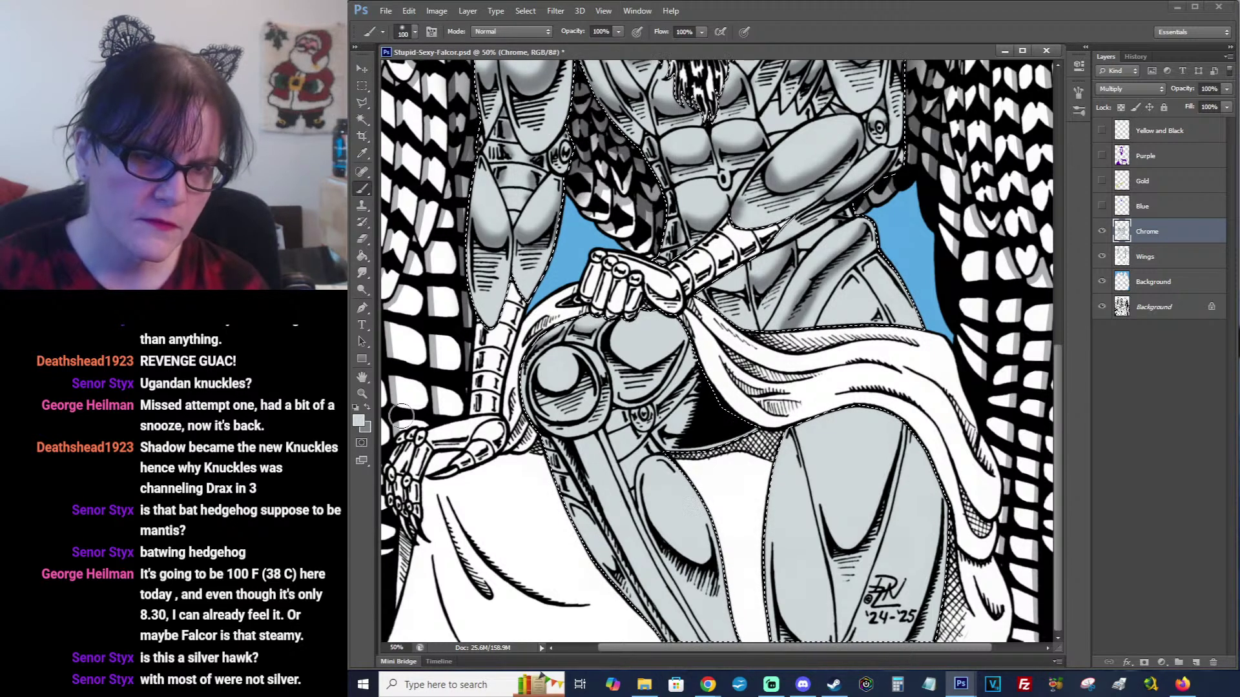
{"action": "left_click", "coordinate": [366, 407]}
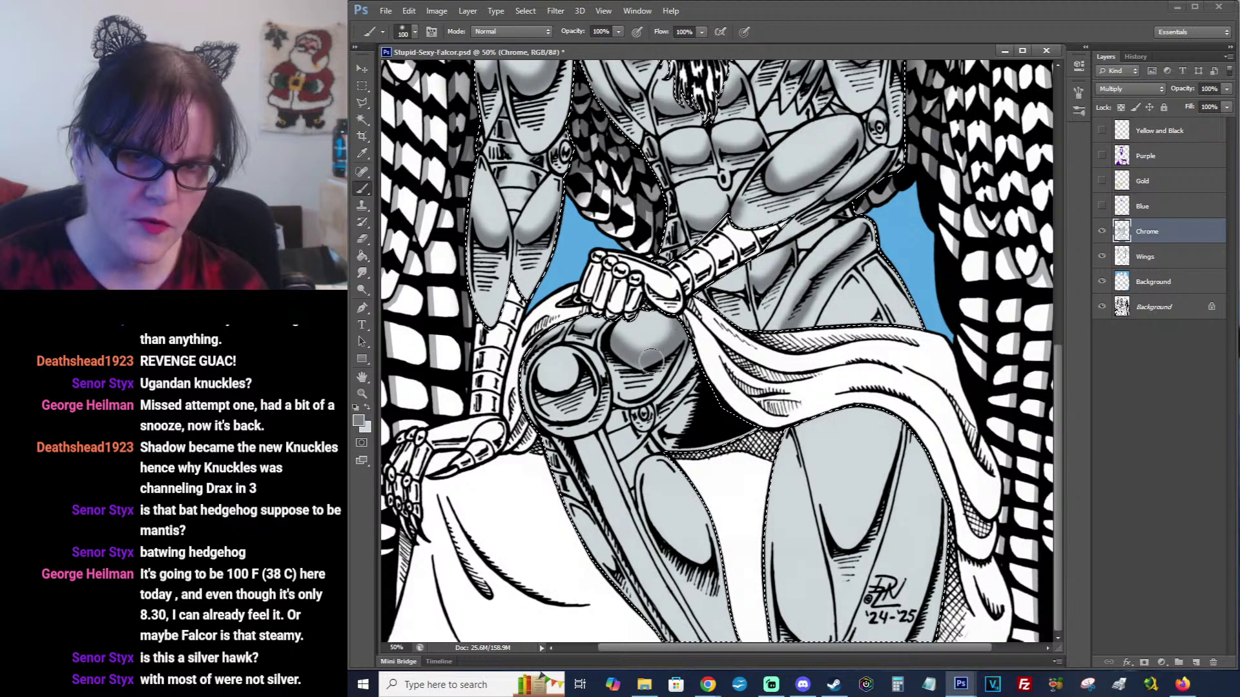
{"action": "left_click", "coordinate": [366, 408]}
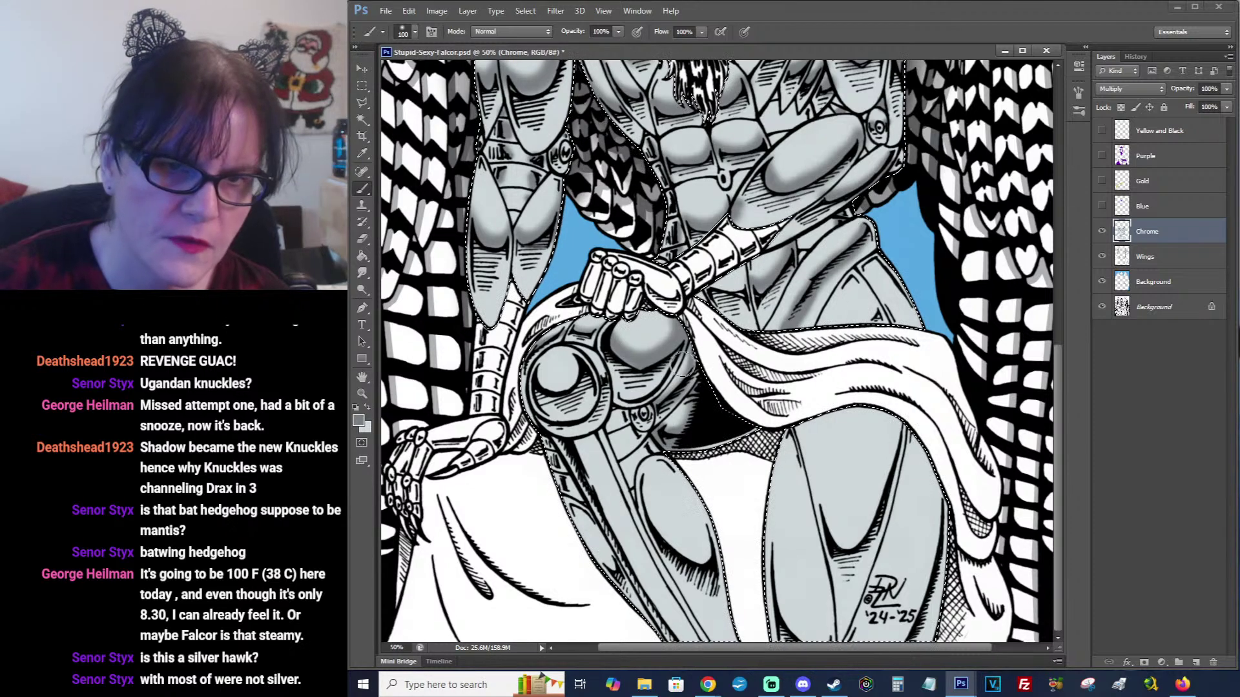
{"action": "left_click_drag", "start_coordinate": [618, 352], "coordinate": [643, 368]}
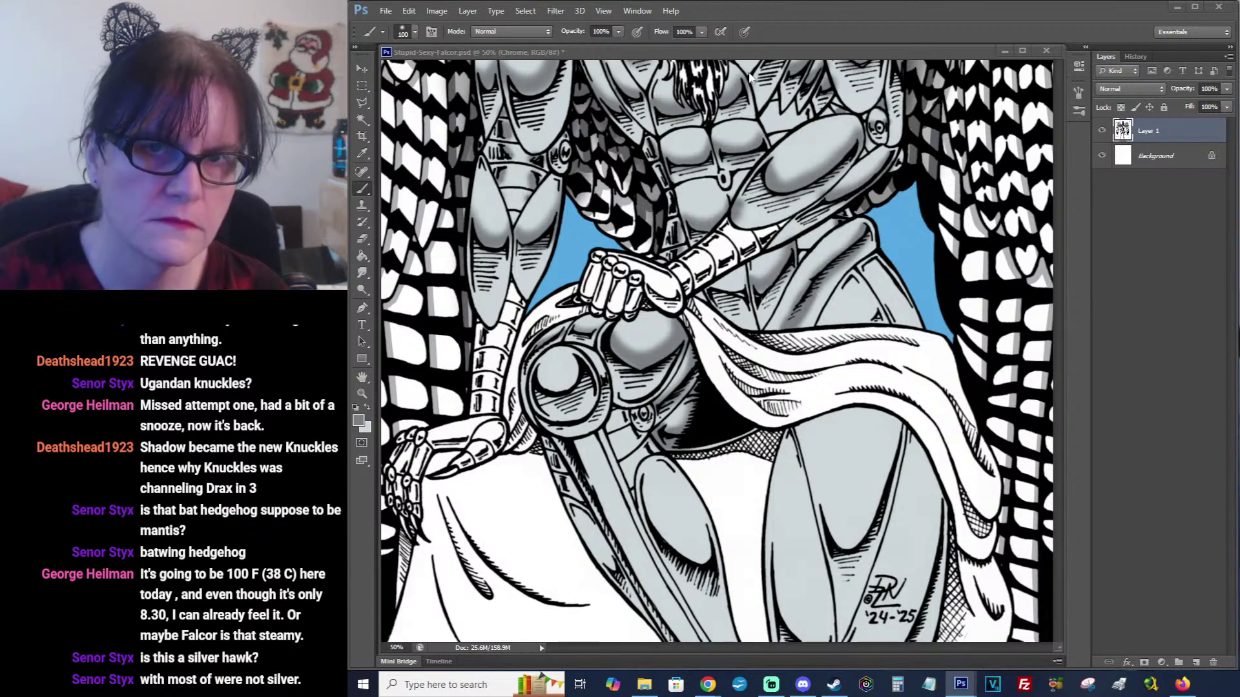
Shade the round knee joint's ball and ring and the oval plate below it in mid and light grey, and save the drawing.
{"action": "left_click", "coordinate": [771, 54]}
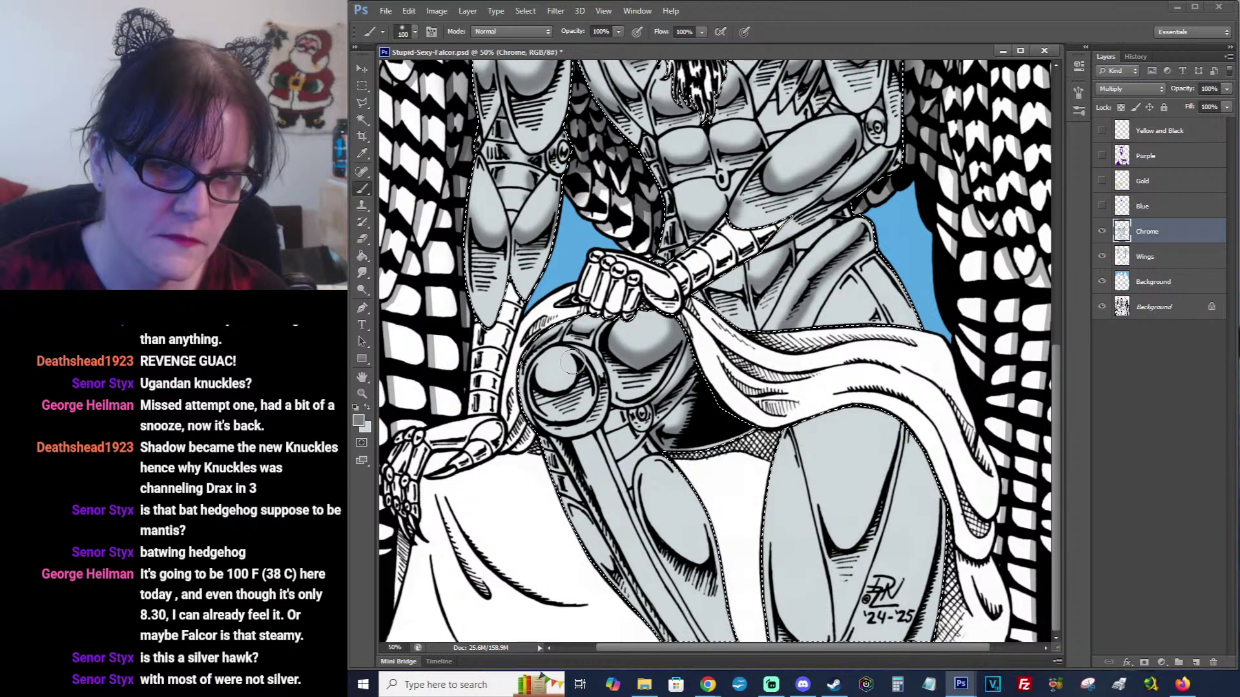
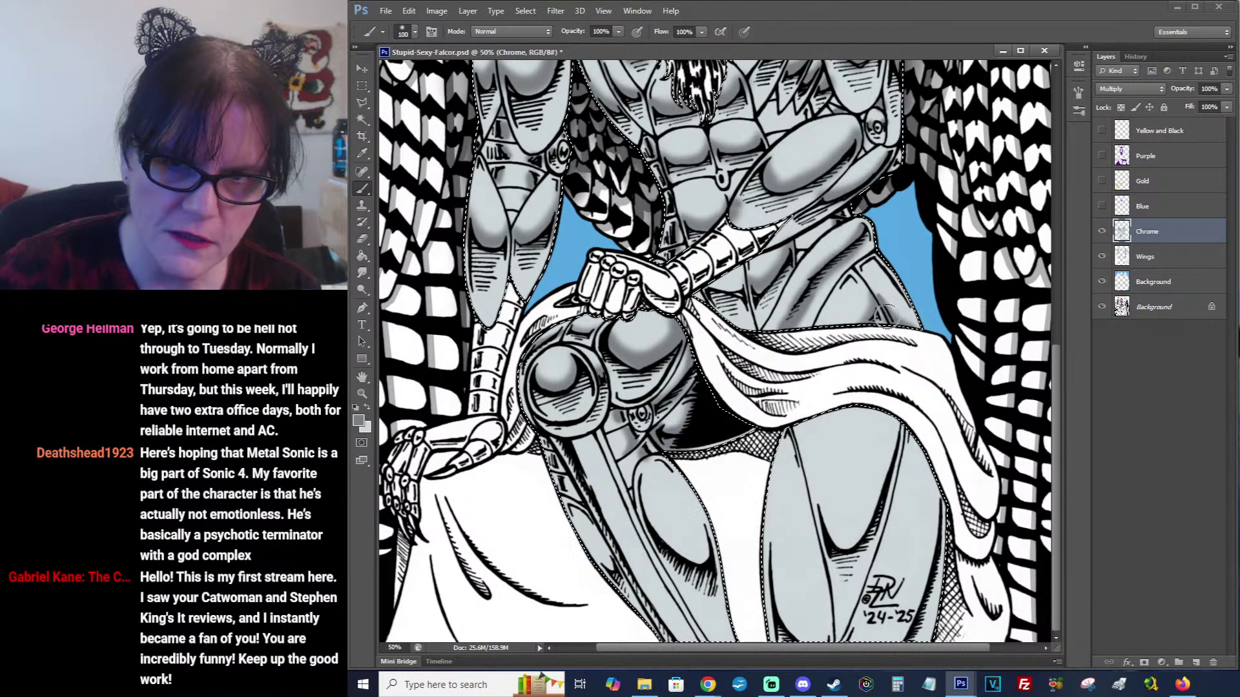
{"action": "left_click", "coordinate": [367, 407]}
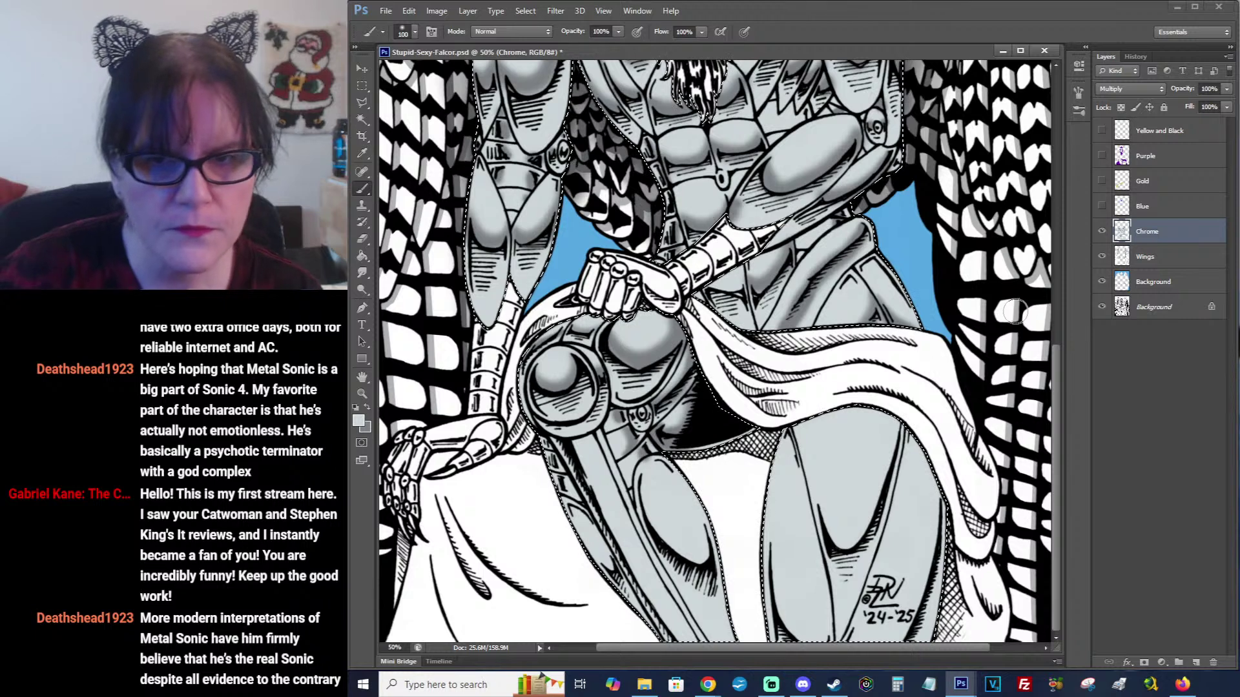
{"action": "left_click", "coordinate": [368, 409]}
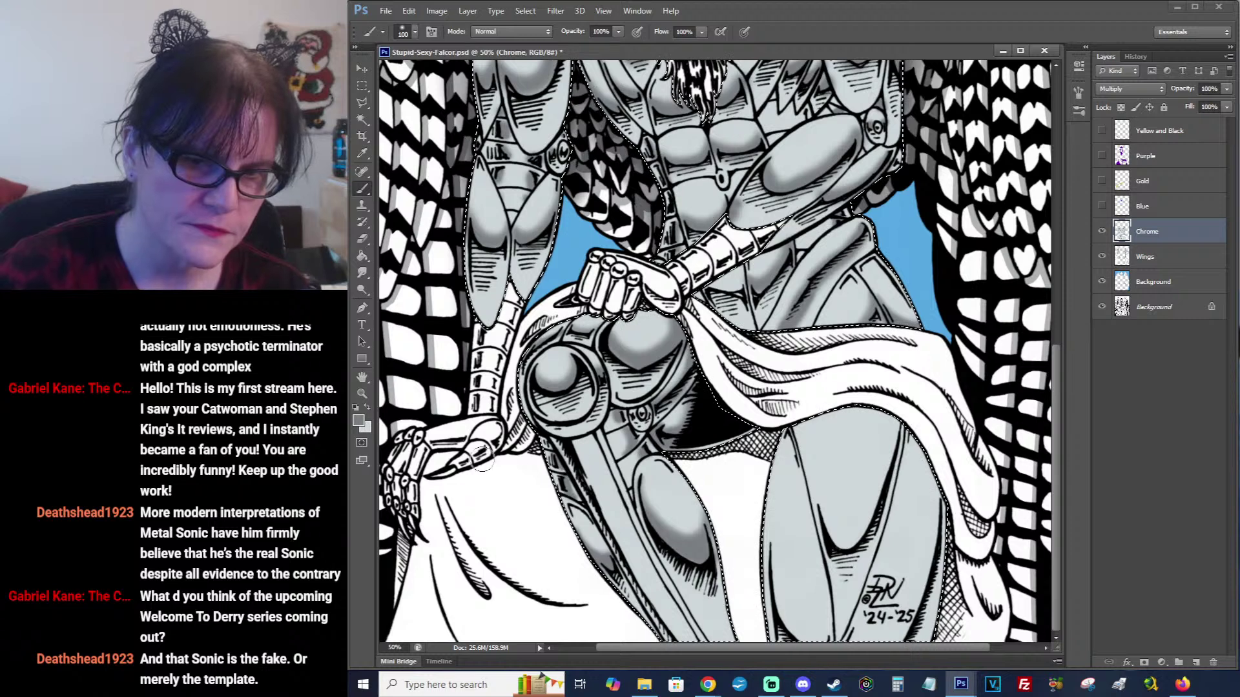
{"action": "left_click", "coordinate": [369, 407]}
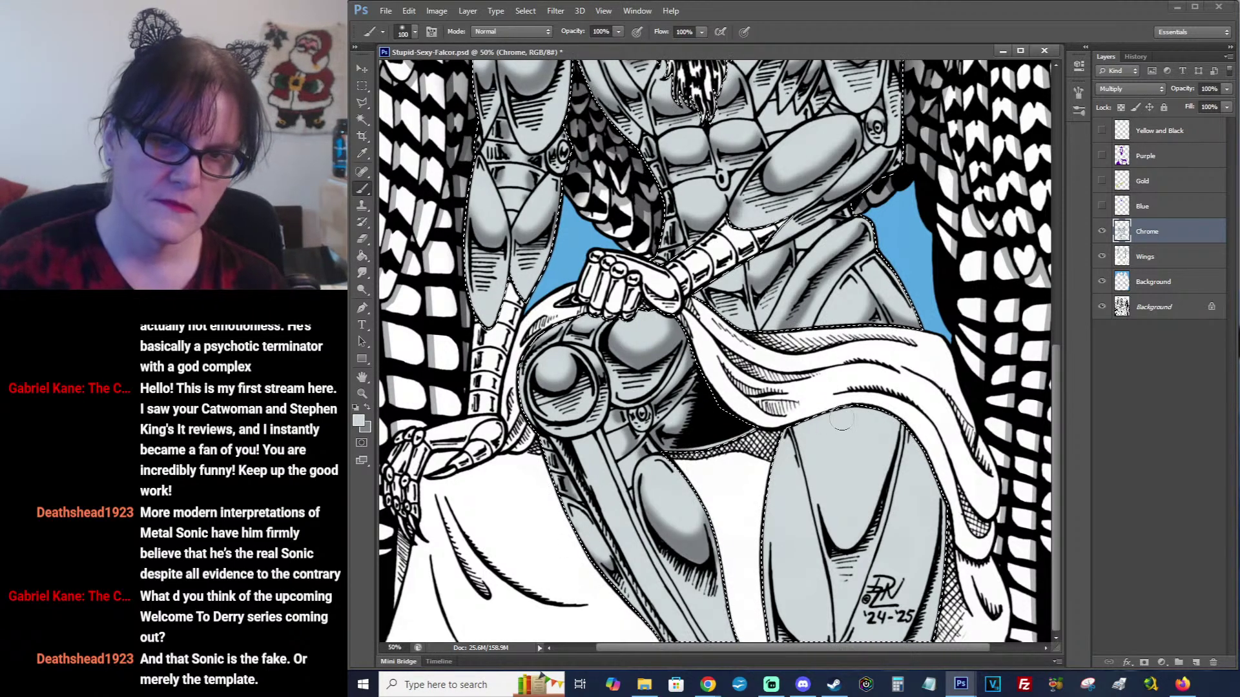
{"action": "left_click_drag", "start_coordinate": [897, 343], "coordinate": [817, 344]}
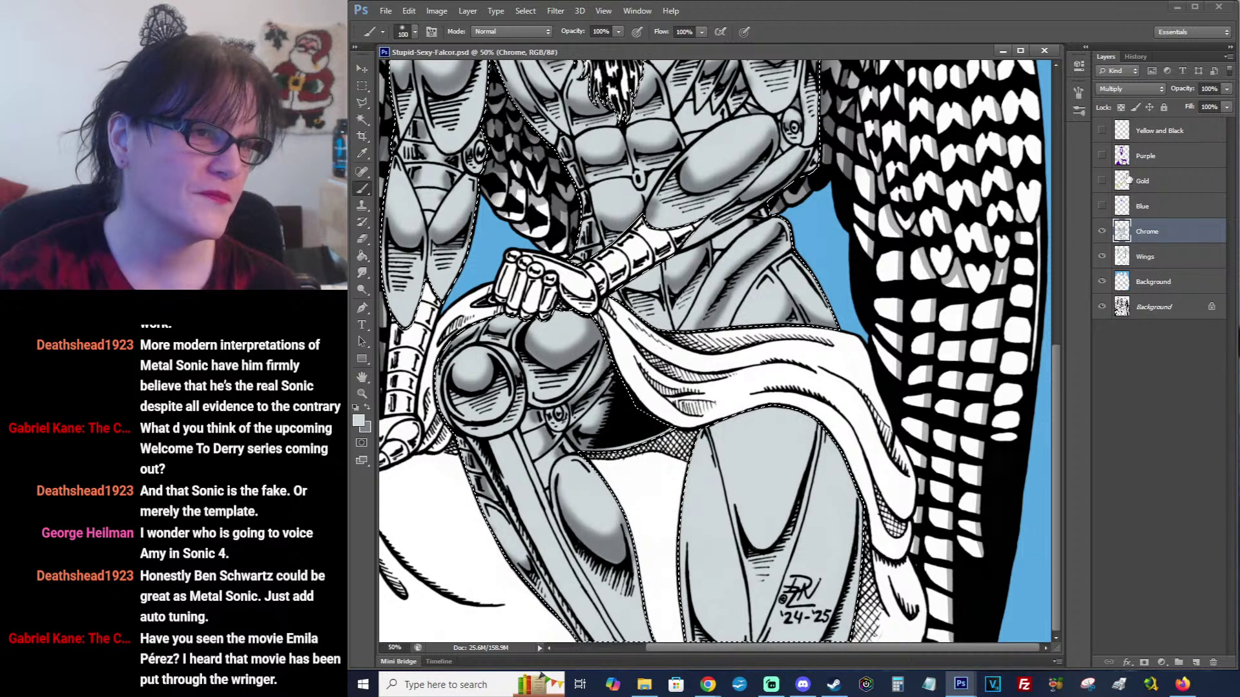
{"action": "key", "text": "alt+Tab"}
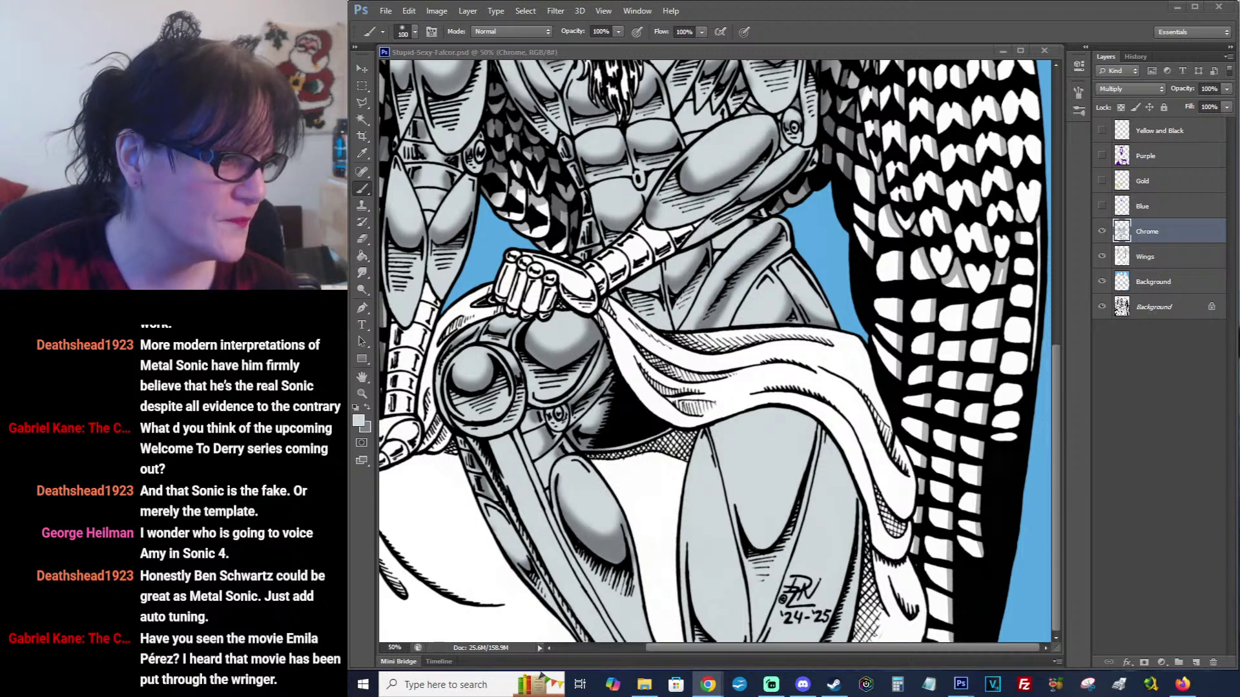
{"action": "key", "text": "alt+Tab"}
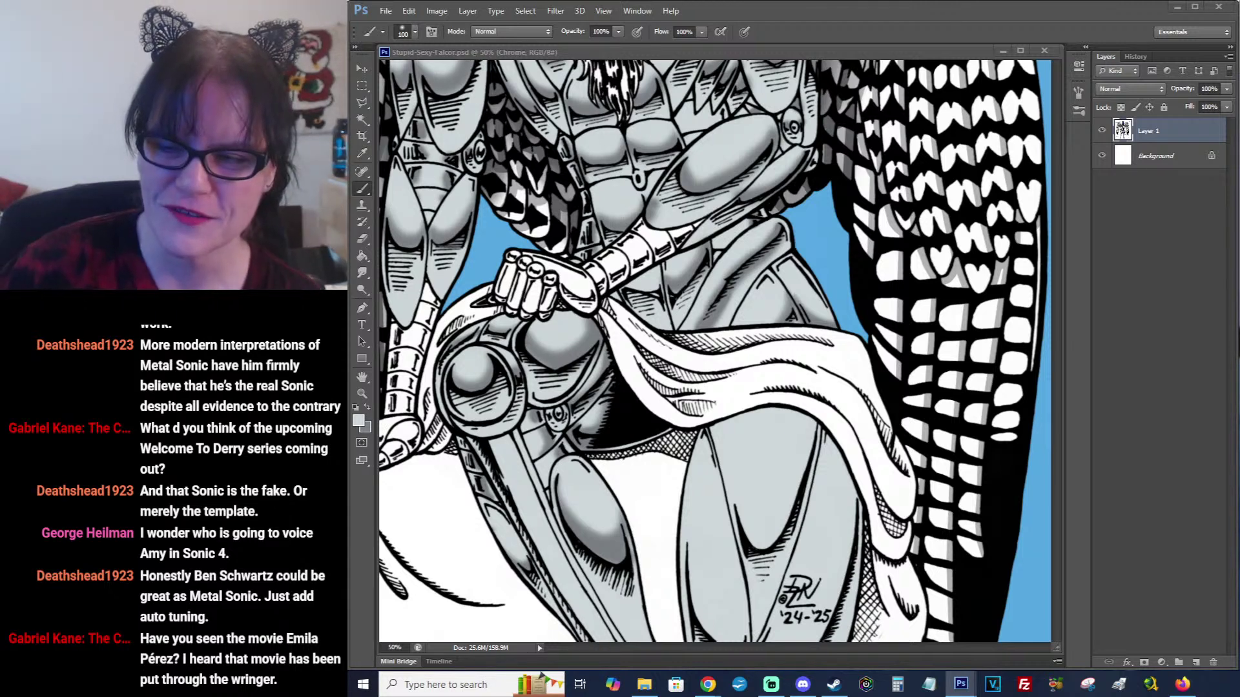
{"action": "key", "text": "alt+Tab"}
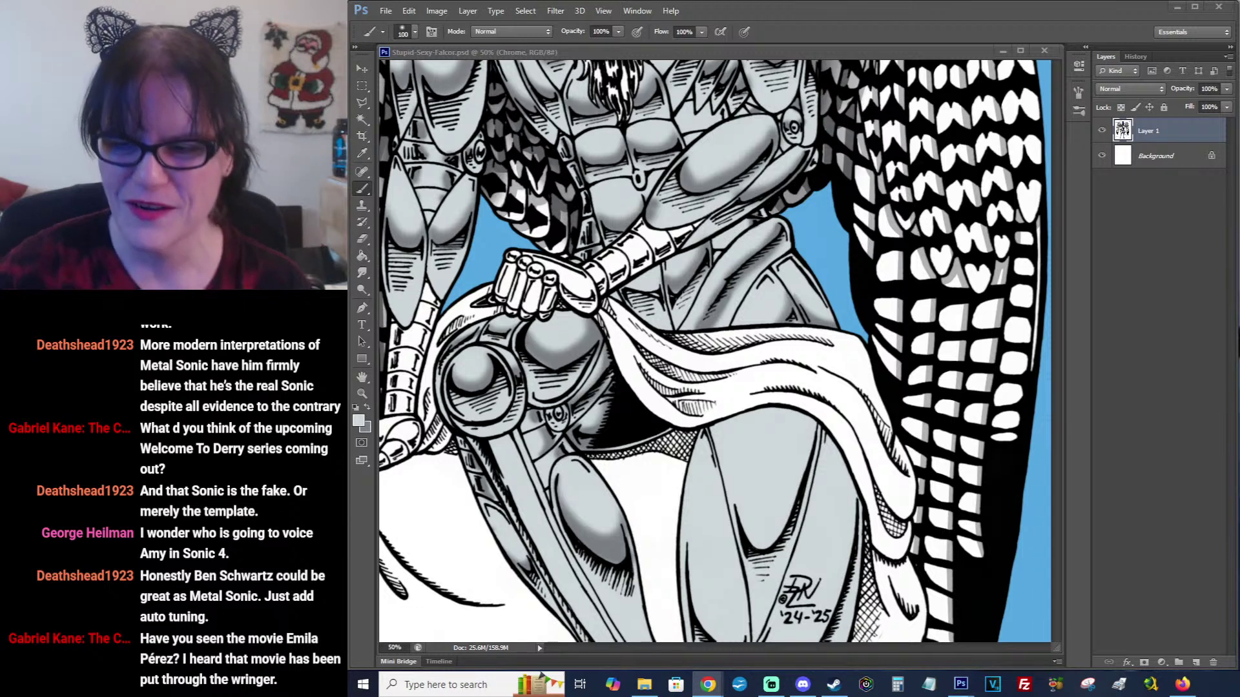
{"action": "left_click", "coordinate": [812, 5]}
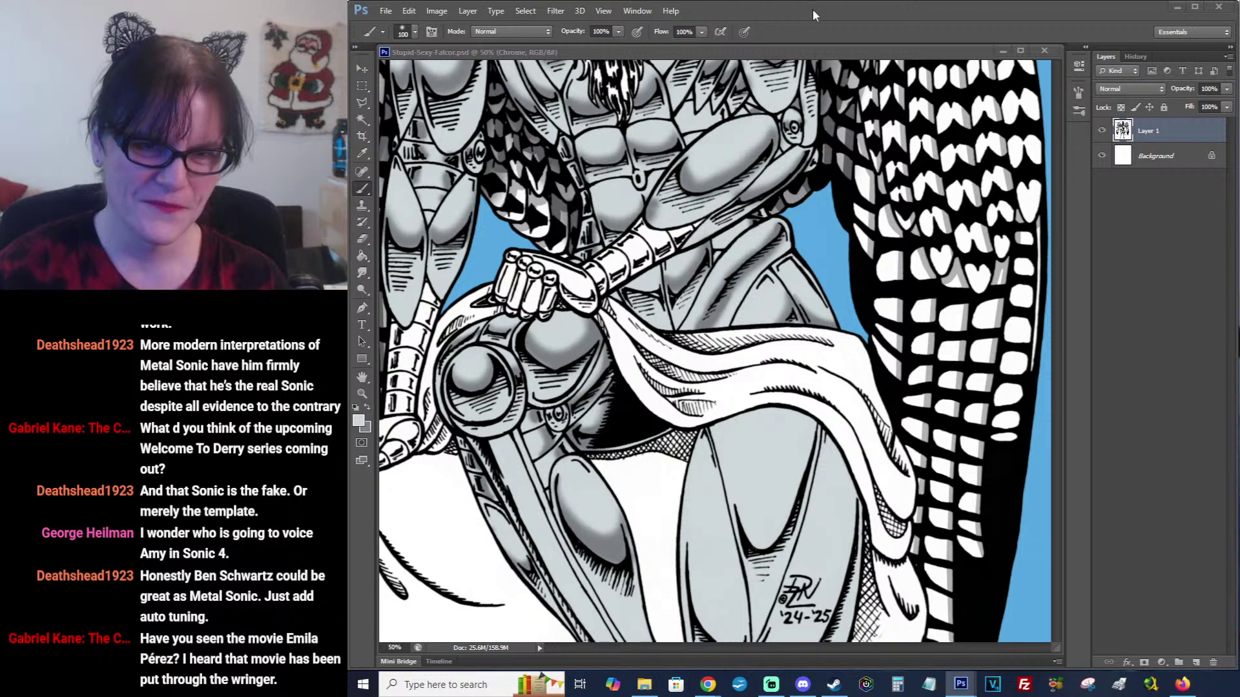
Shade the pointed lower end and side edges of the other leg's large plate below the drape in mid grey and light grey.
{"action": "left_click", "coordinate": [368, 409]}
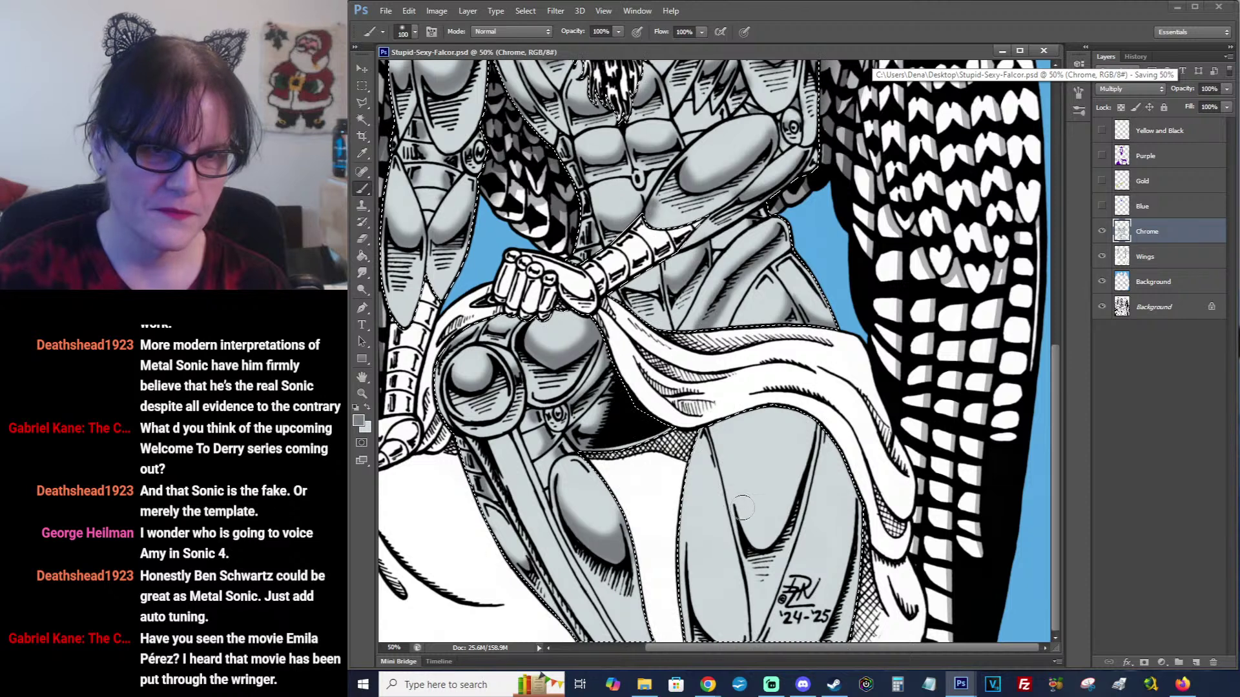
{"action": "mouse_move", "coordinate": [728, 501]}
{"action": "left_mouse_down"}
{"action": "mouse_move", "coordinate": [765, 534]}
{"action": "mouse_move", "coordinate": [790, 512]}
{"action": "mouse_move", "coordinate": [818, 428]}
{"action": "mouse_move", "coordinate": [773, 501]}
{"action": "mouse_move", "coordinate": [749, 504]}
{"action": "mouse_move", "coordinate": [716, 471]}
{"action": "mouse_move", "coordinate": [762, 519]}
{"action": "left_mouse_up"}
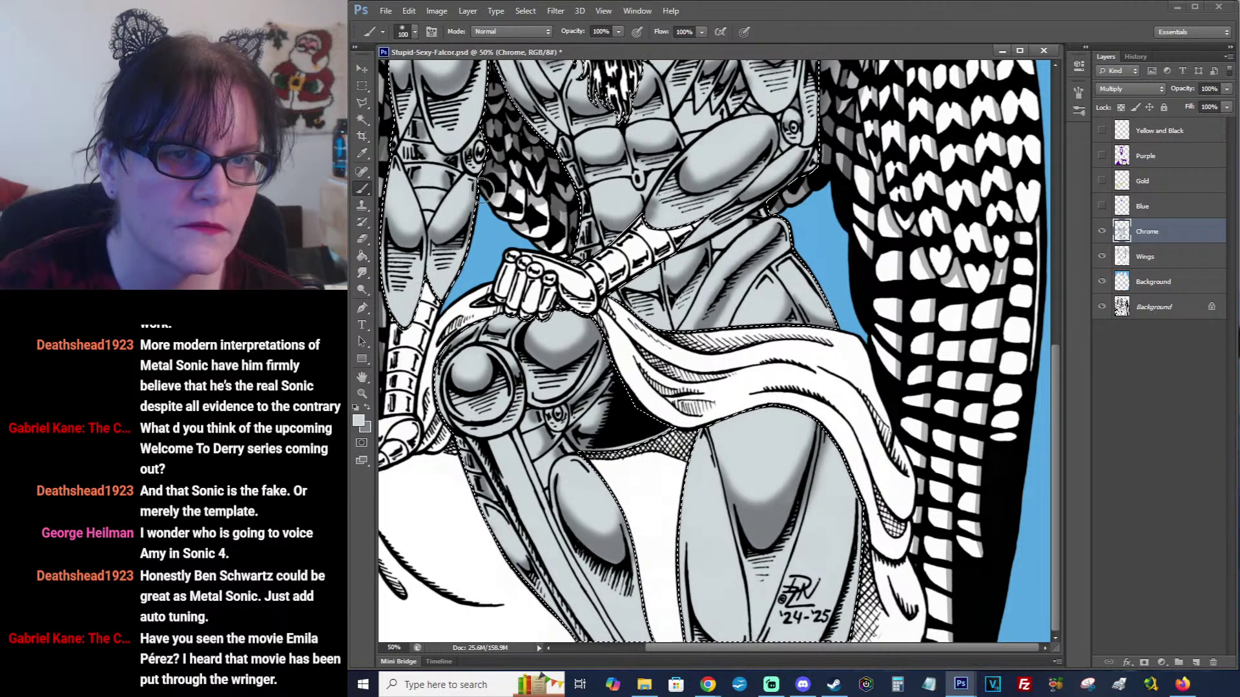
{"action": "key", "text": "alt+Tab"}
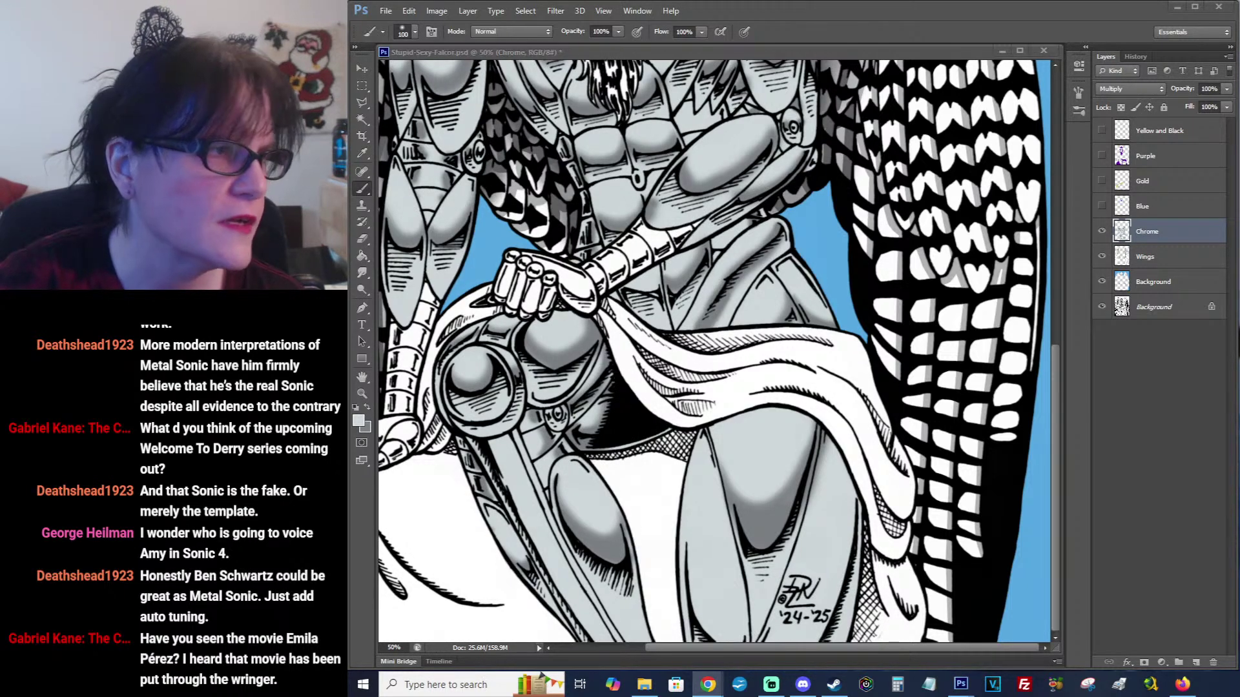
{"action": "key", "text": "alt+Tab"}
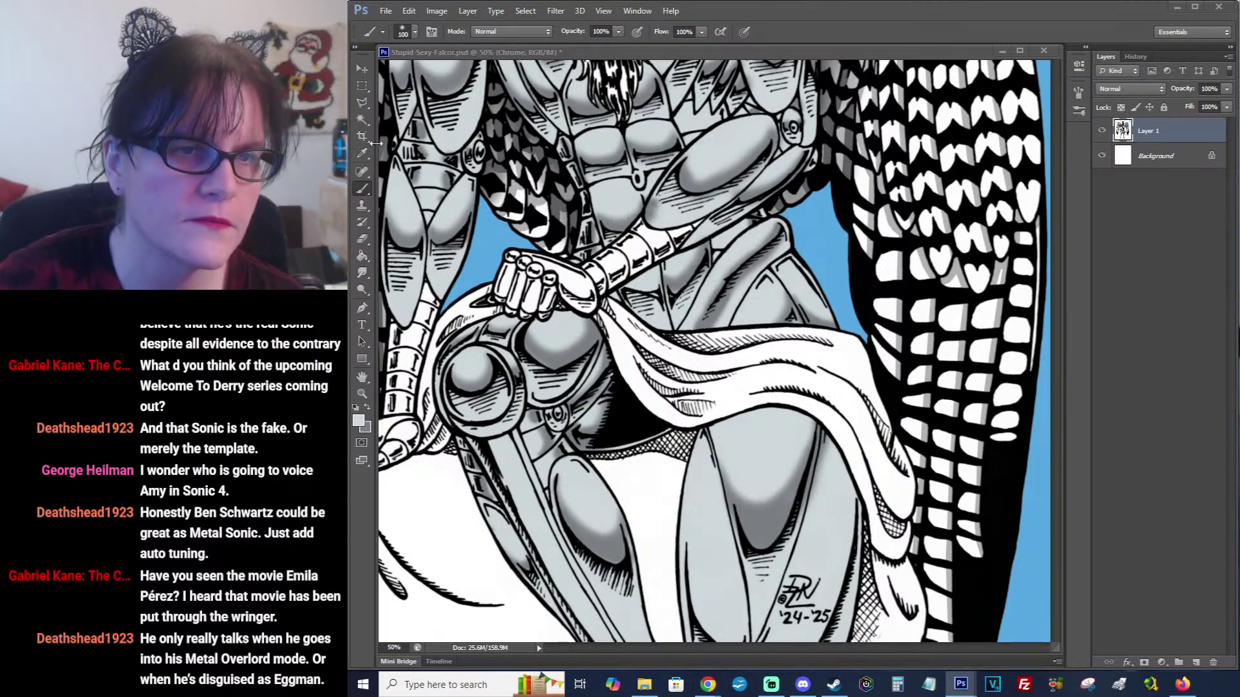
Soften the grey shading on the large leg plate below the drape with the Smudge tool at 50% strength.
{"action": "left_click", "coordinate": [362, 272]}
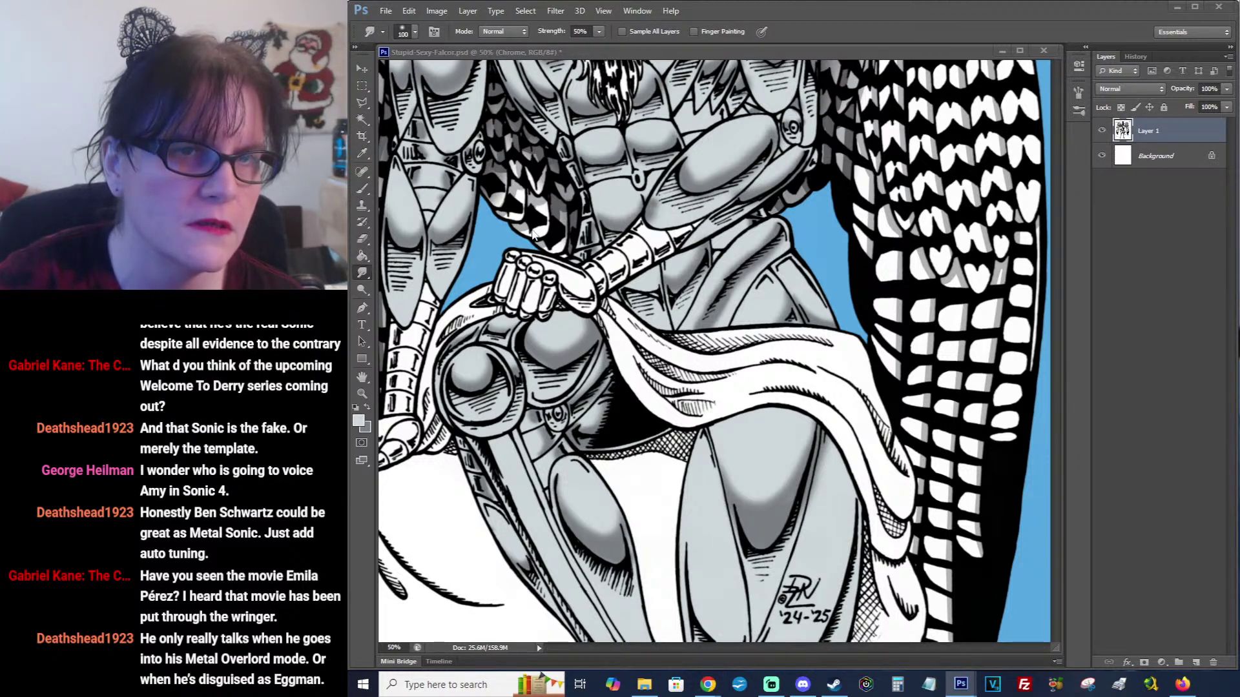
{"action": "left_click", "coordinate": [414, 32]}
{"action": "left_click", "coordinate": [768, 489]}
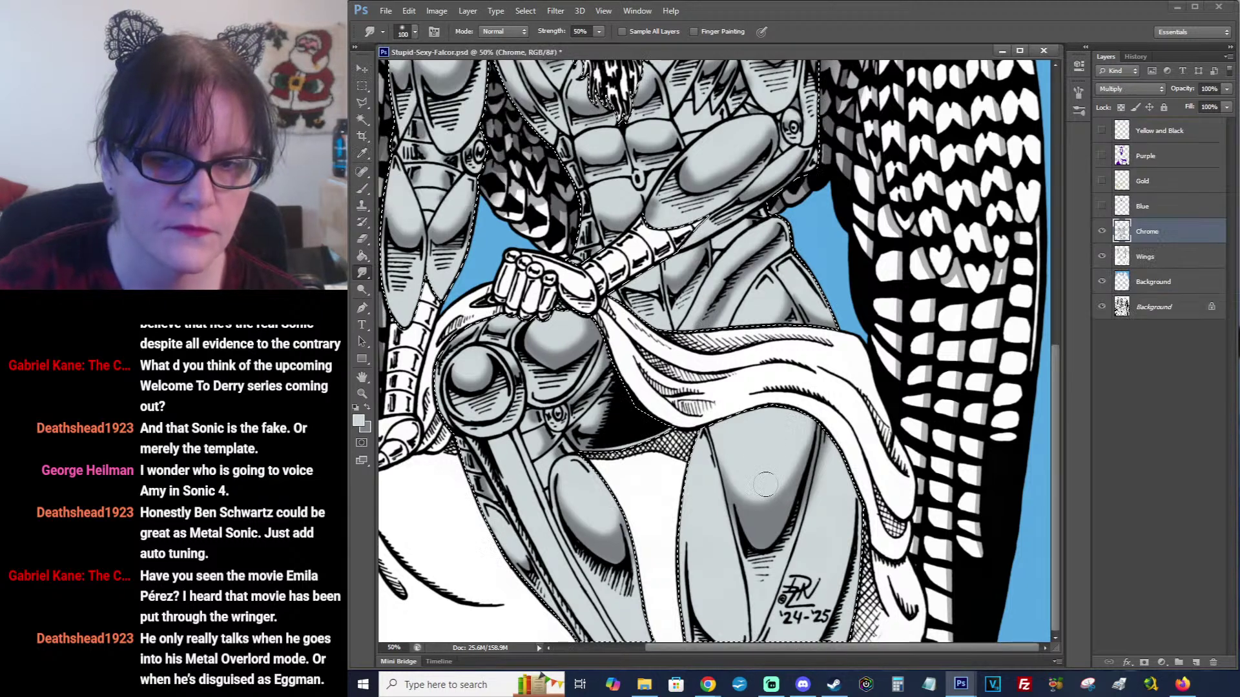
{"action": "mouse_move", "coordinate": [759, 505]}
{"action": "left_mouse_down"}
{"action": "mouse_move", "coordinate": [796, 484]}
{"action": "mouse_move", "coordinate": [816, 426]}
{"action": "mouse_move", "coordinate": [755, 492]}
{"action": "mouse_move", "coordinate": [768, 483]}
{"action": "mouse_move", "coordinate": [764, 504]}
{"action": "mouse_move", "coordinate": [749, 506]}
{"action": "mouse_move", "coordinate": [729, 466]}
{"action": "left_mouse_up"}
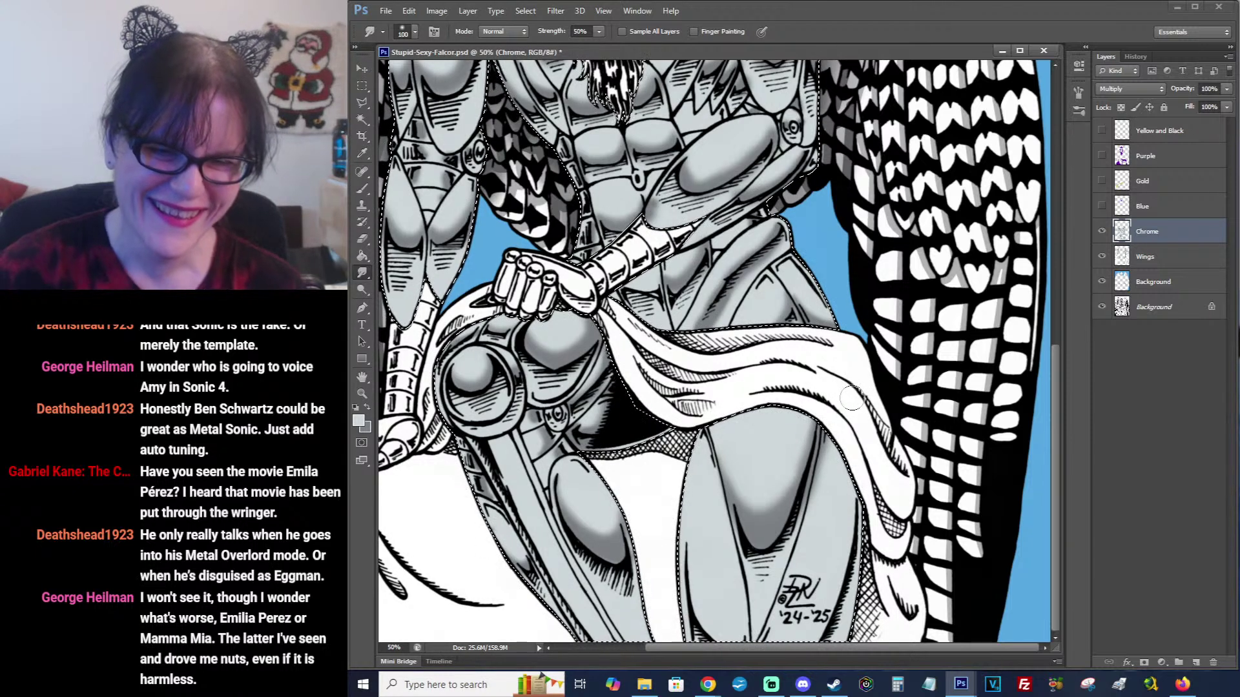
{"action": "left_click_drag", "start_coordinate": [787, 454], "coordinate": [802, 458]}
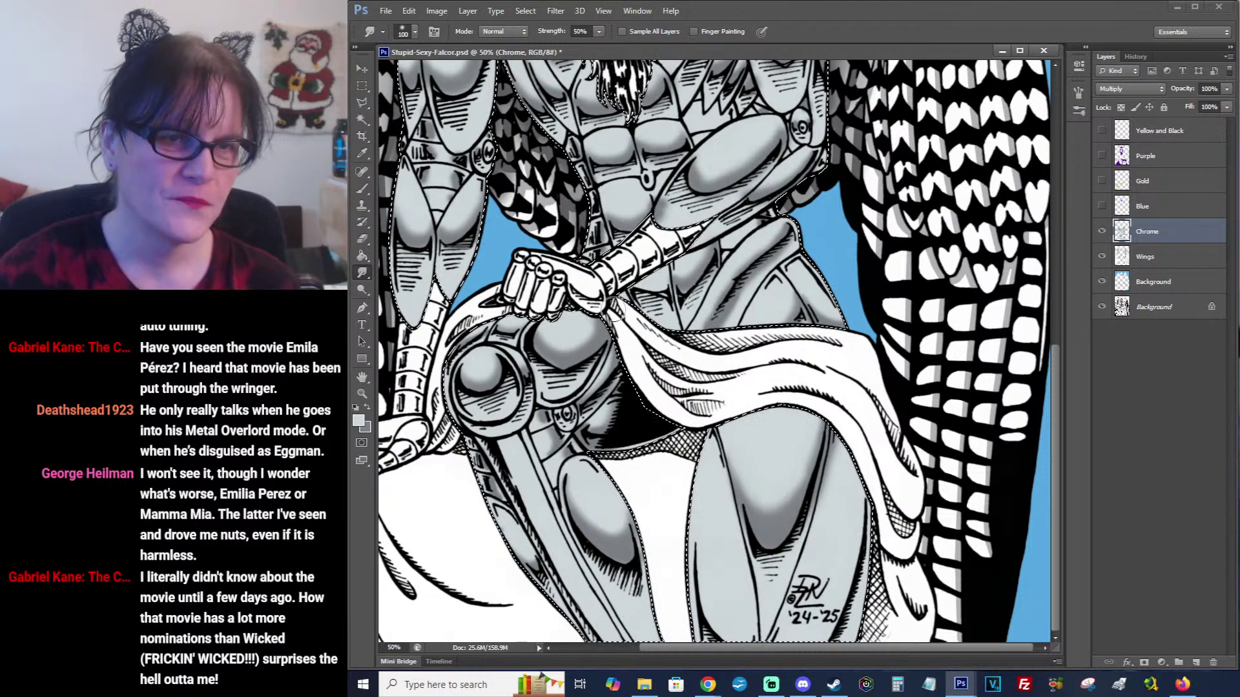
Set the soft brush to 65 px and shade the long shin bar and narrow side plates below the round knee joint in mid grey.
{"action": "left_click", "coordinate": [362, 188]}
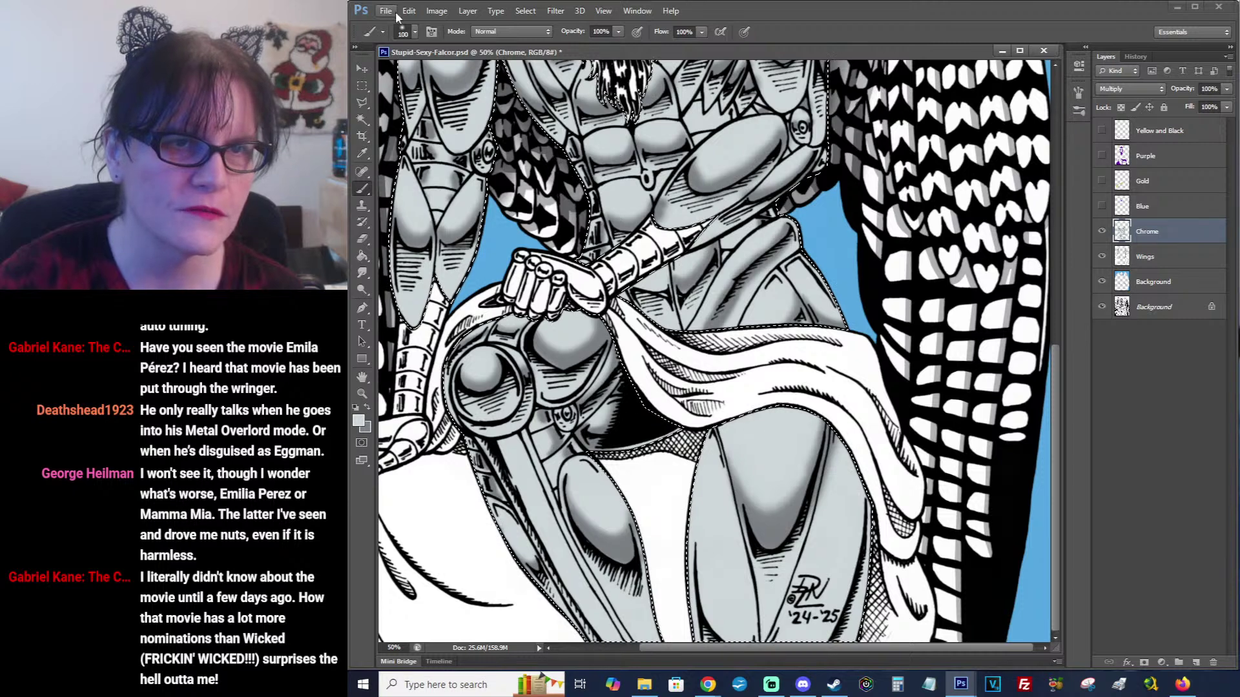
{"action": "left_click", "coordinate": [416, 33]}
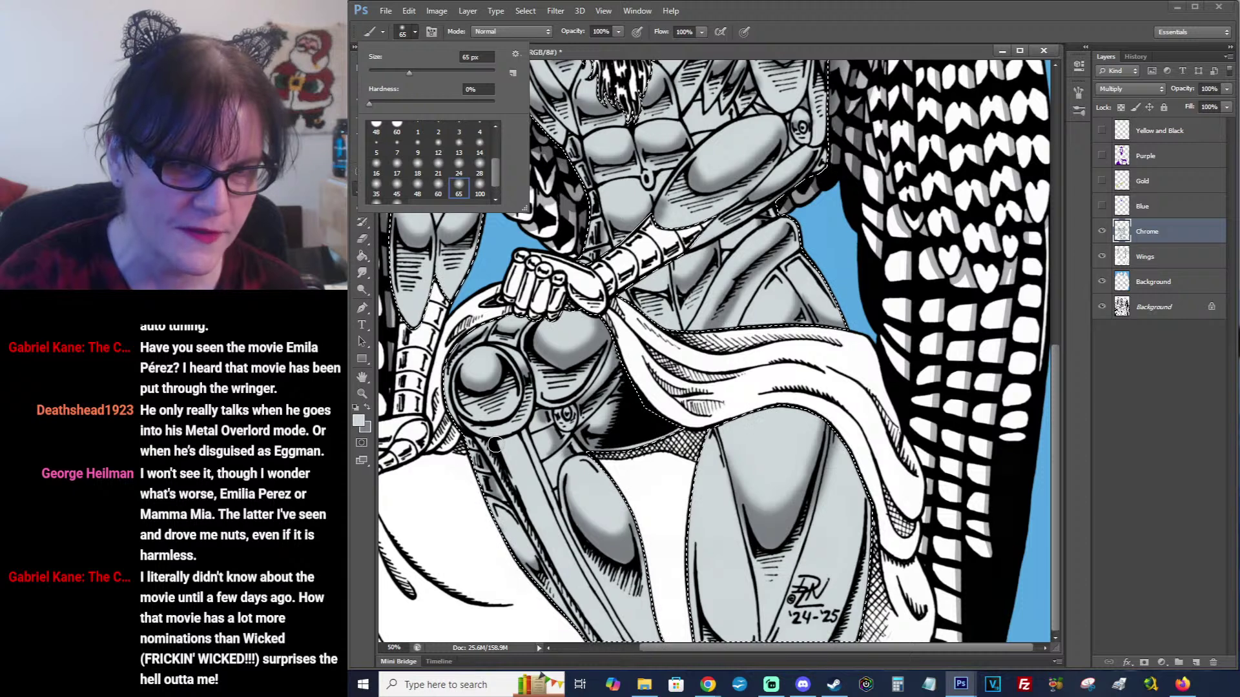
{"action": "left_click", "coordinate": [495, 446]}
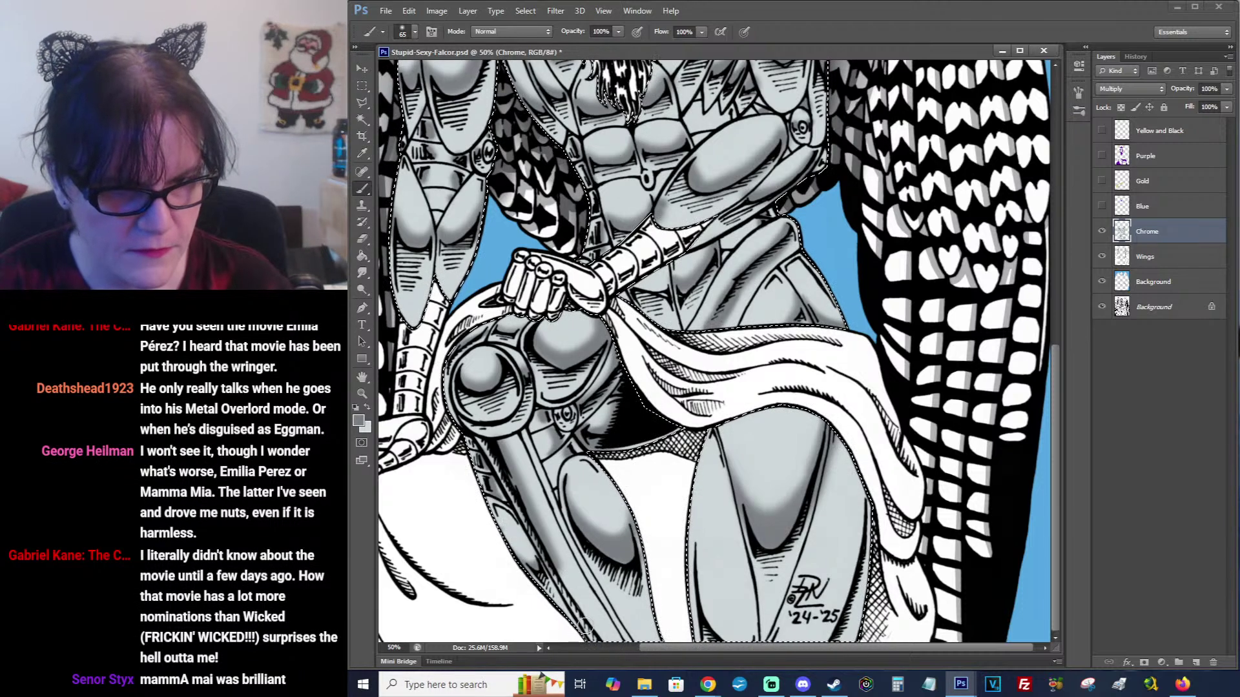
{"action": "scroll", "coordinate": [601, 639], "scroll_direction": "left", "scroll_amount": 3}
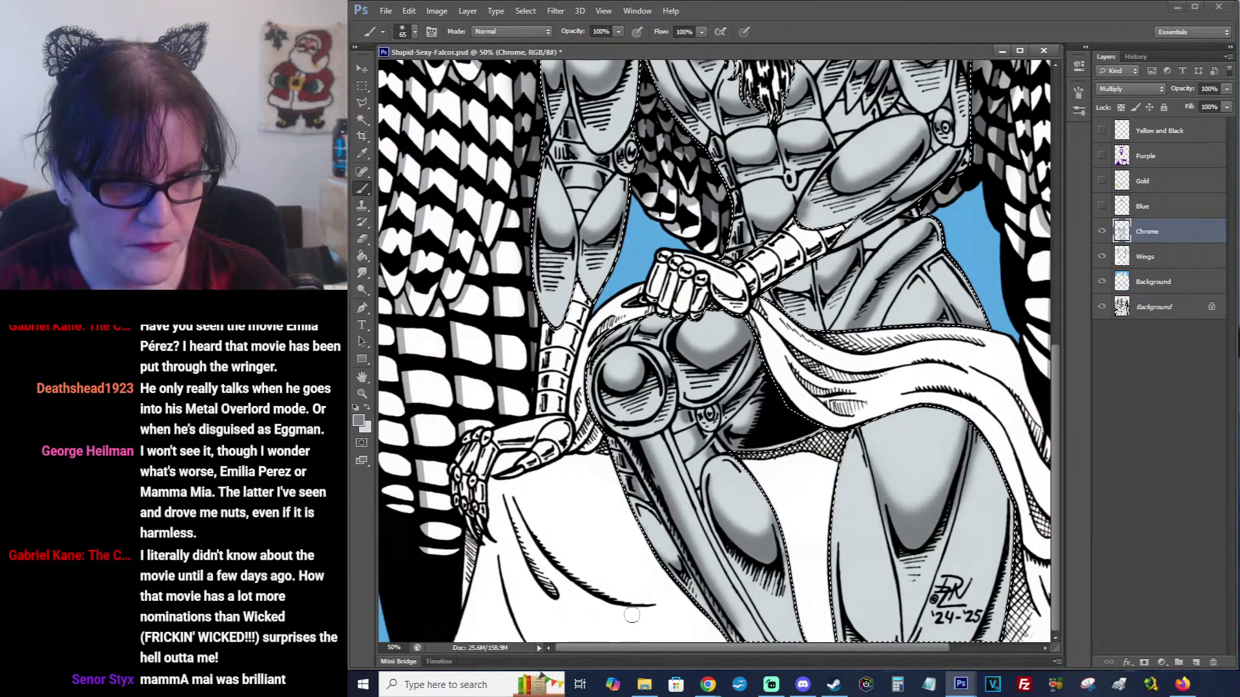
{"action": "scroll", "coordinate": [631, 615], "scroll_direction": "right", "scroll_amount": 3}
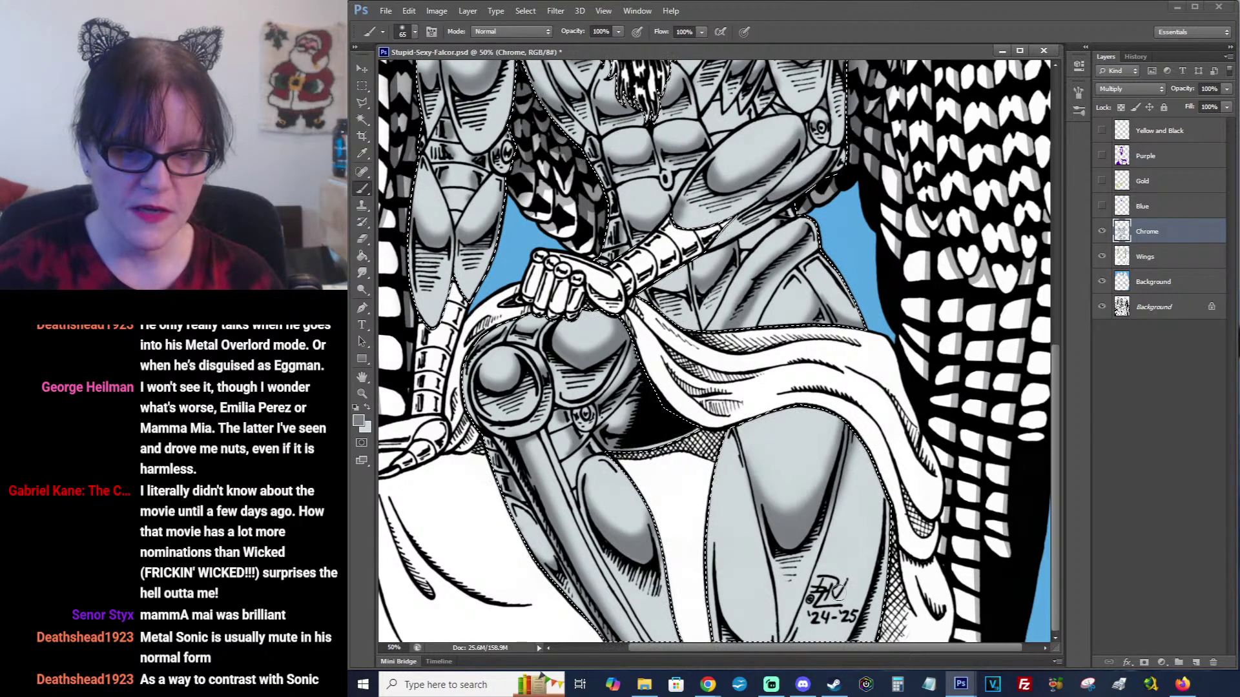
Save the drawing, set the soft brush to 100 px and shade the outer leg plate around the signature in light and mid grey.
{"action": "scroll", "coordinate": [885, 541], "scroll_direction": "right", "scroll_amount": 1}
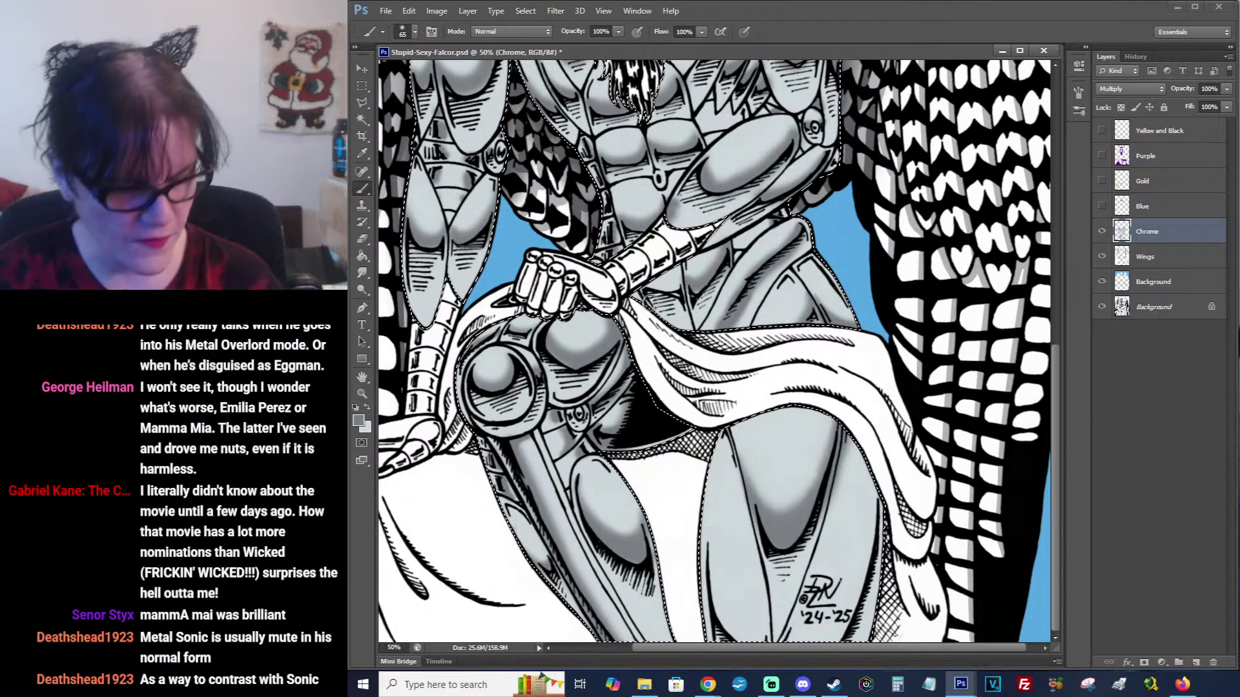
{"action": "key", "text": "ctrl+s"}
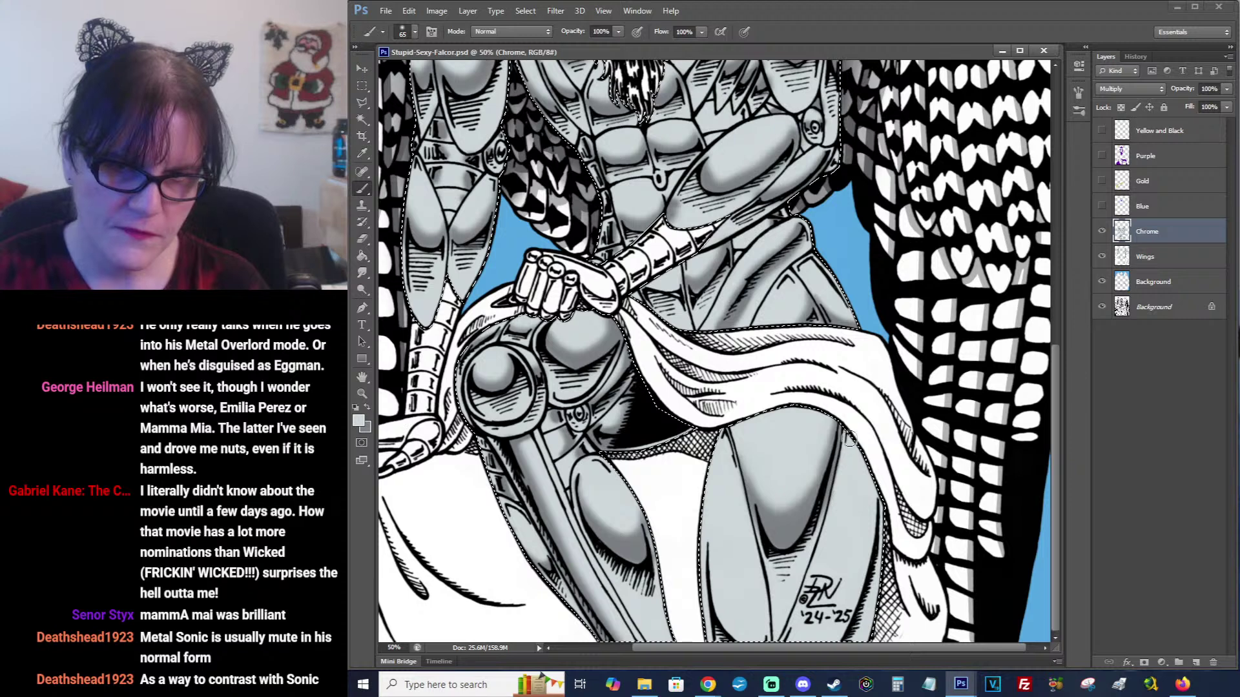
{"action": "left_click_drag", "start_coordinate": [840, 501], "coordinate": [866, 439]}
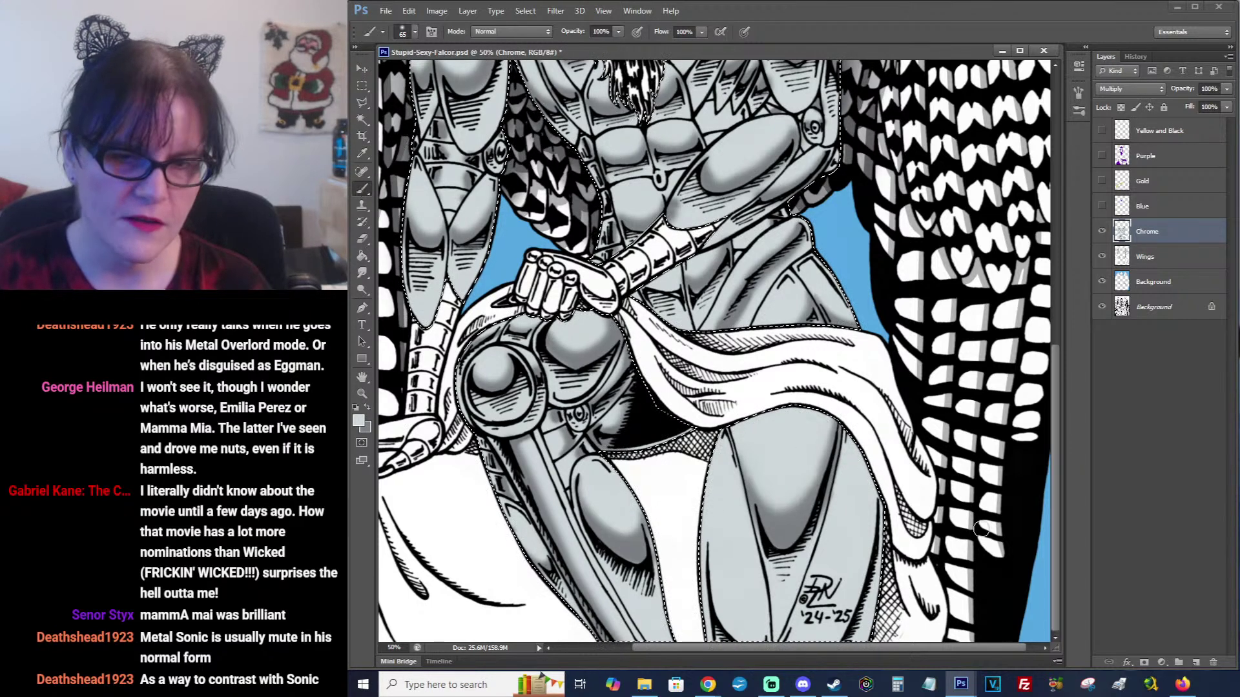
{"action": "left_click", "coordinate": [415, 31]}
{"action": "left_click", "coordinate": [479, 187]}
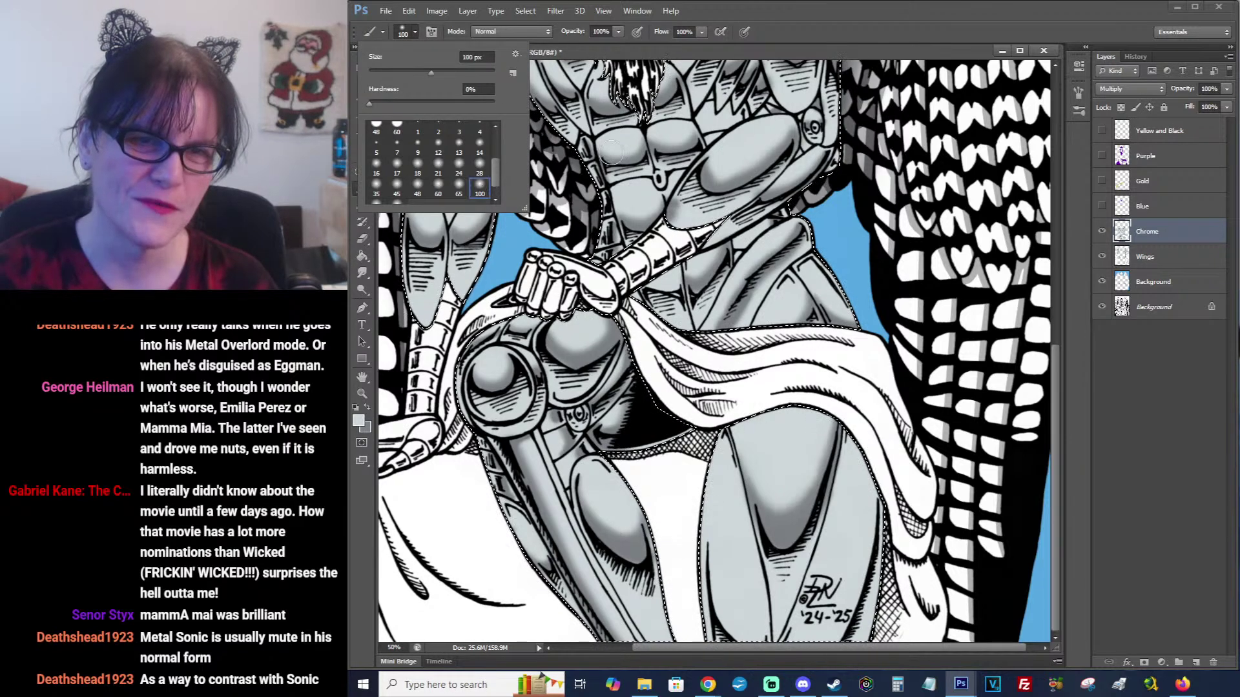
{"action": "left_click", "coordinate": [944, 13]}
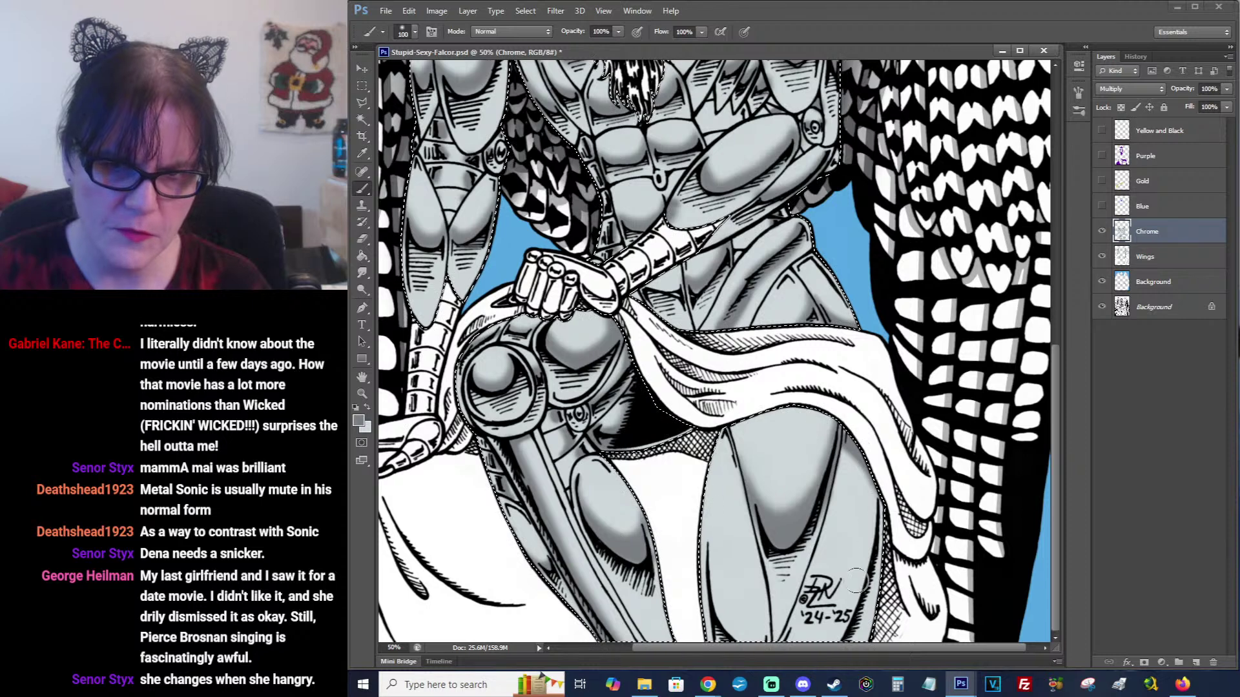
{"action": "left_click_drag", "start_coordinate": [836, 636], "coordinate": [862, 552]}
{"action": "mouse_move", "coordinate": [873, 491]}
{"action": "left_mouse_down"}
{"action": "mouse_move", "coordinate": [852, 610]}
{"action": "mouse_move", "coordinate": [826, 643]}
{"action": "mouse_move", "coordinate": [850, 596]}
{"action": "mouse_move", "coordinate": [820, 651]}
{"action": "left_mouse_up"}
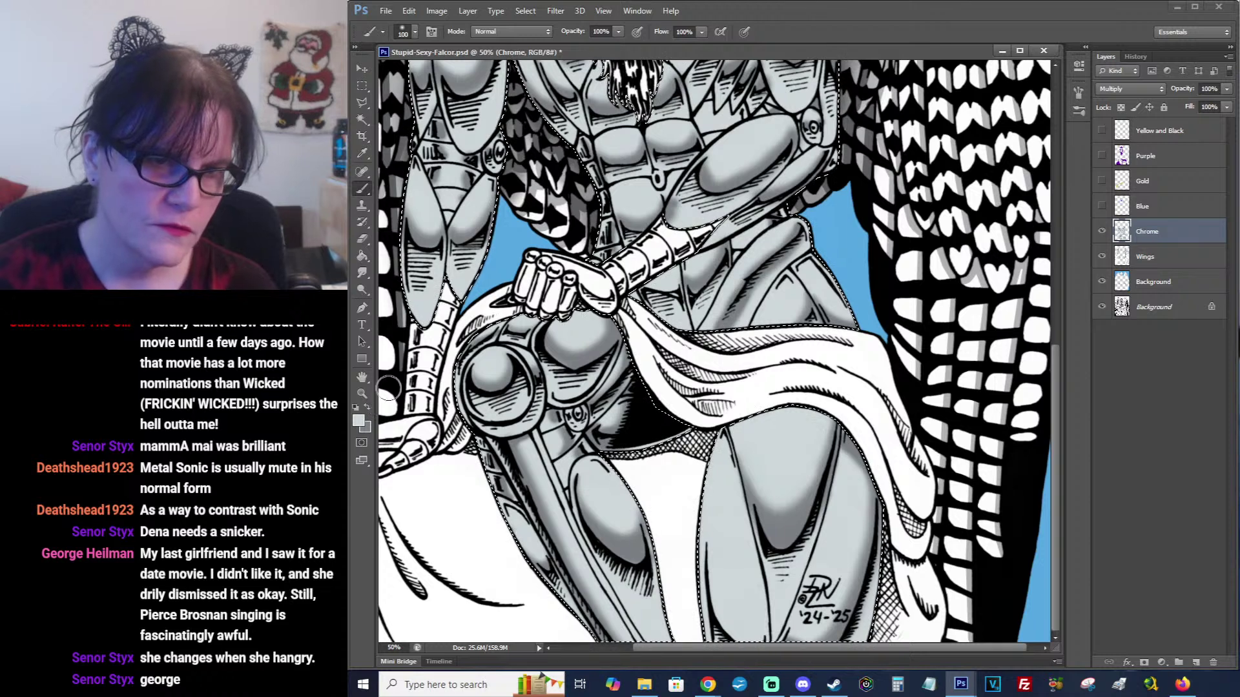
Shade the lower end and edges of the leg's inner side plate in mid and light grey, and save the drawing.
{"action": "left_click", "coordinate": [368, 407]}
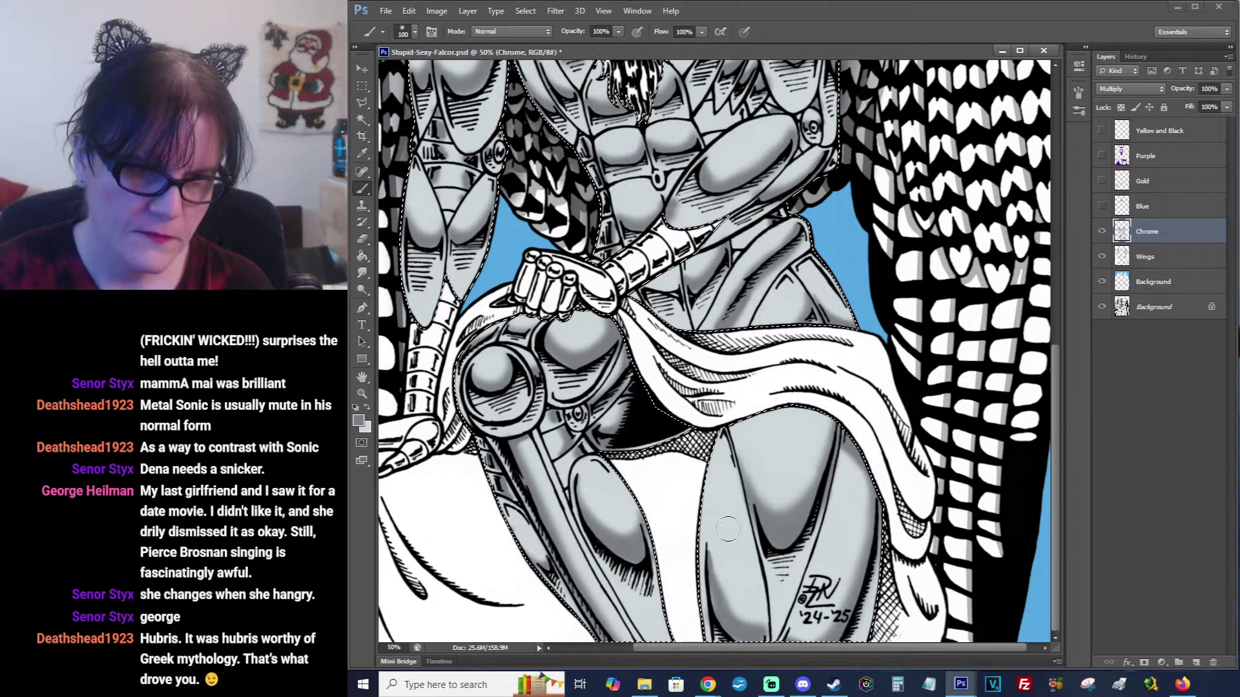
{"action": "left_click", "coordinate": [367, 408]}
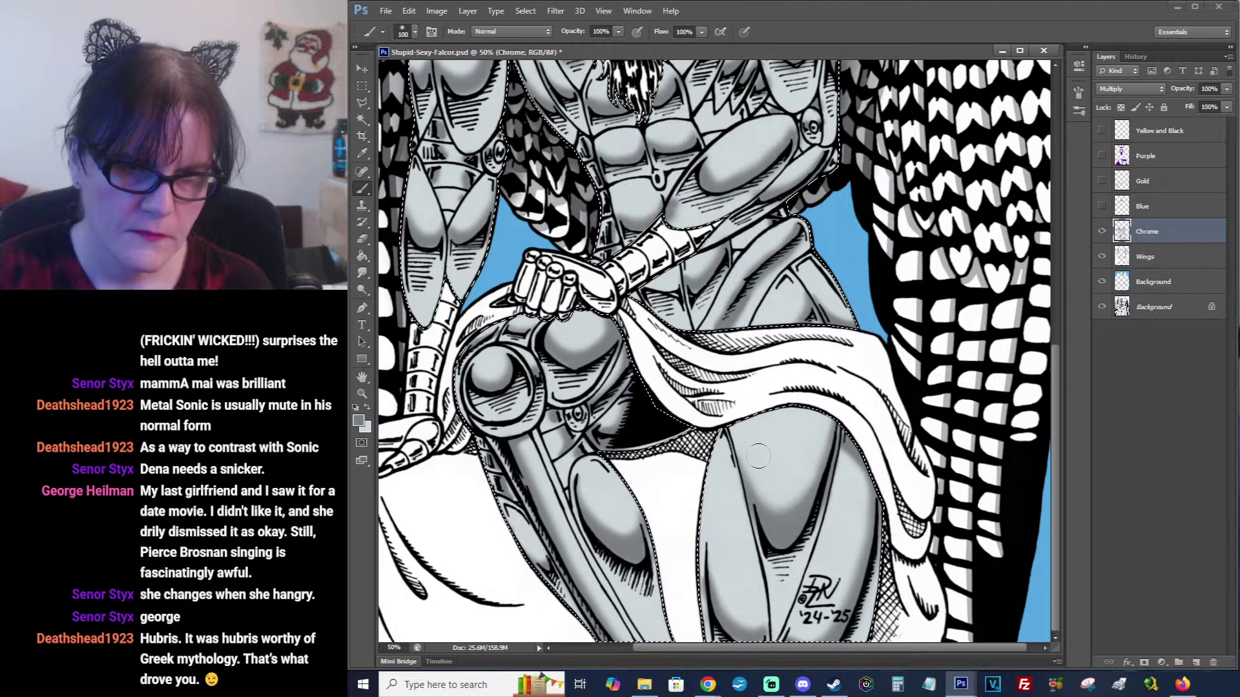
{"action": "key", "text": "ctrl+s"}
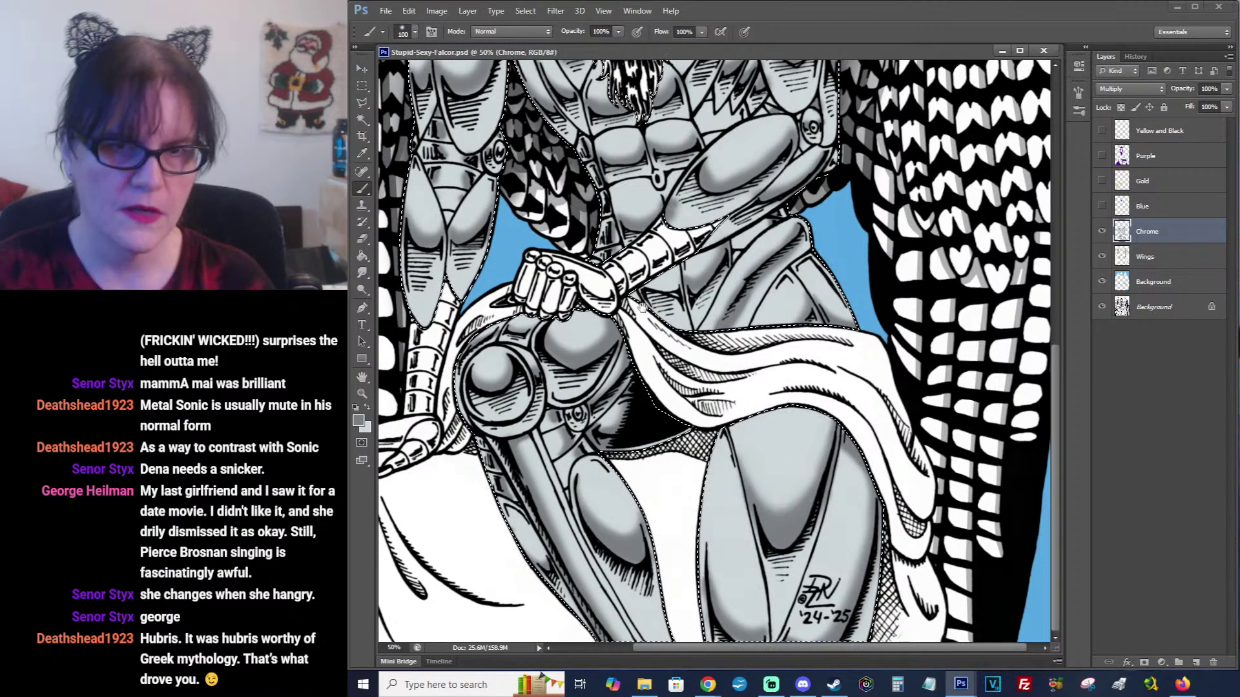
Set the soft brush to 60 px and shade the narrow collar pieces below the neck in mid grey.
{"action": "left_click_drag", "start_coordinate": [642, 307], "coordinate": [686, 475]}
{"action": "left_click_drag", "start_coordinate": [768, 304], "coordinate": [773, 462]}
{"action": "left_click_drag", "start_coordinate": [821, 303], "coordinate": [811, 472]}
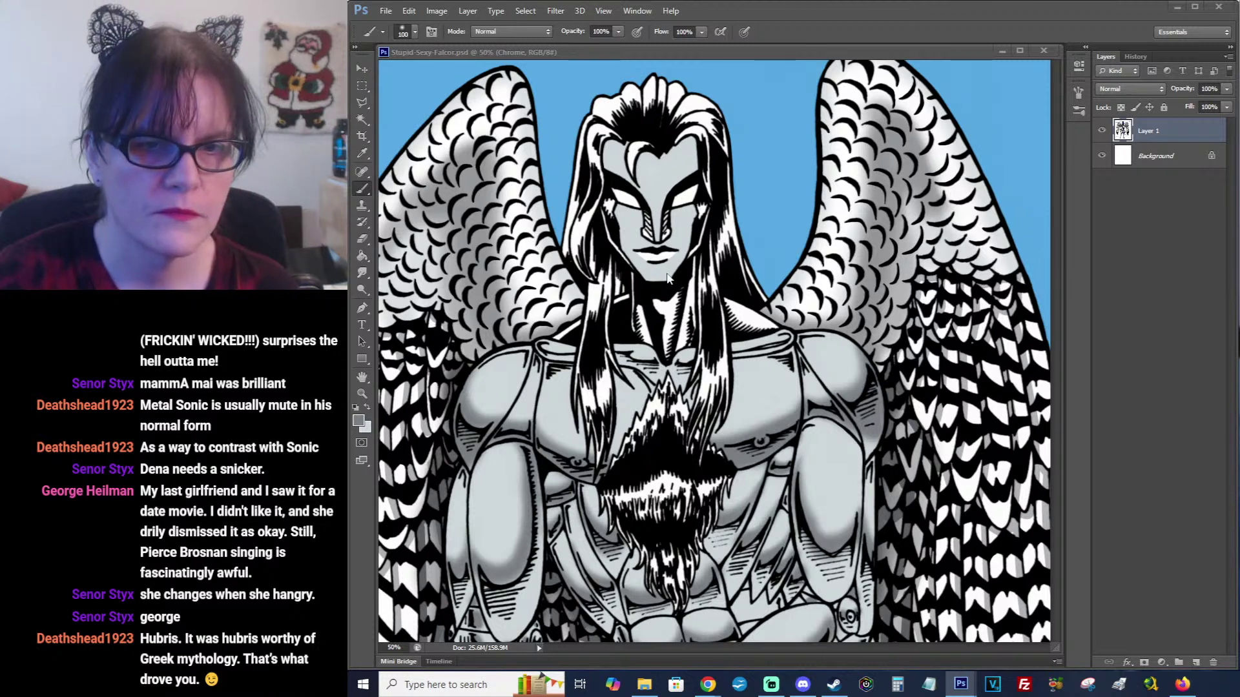
{"action": "left_click", "coordinate": [414, 31]}
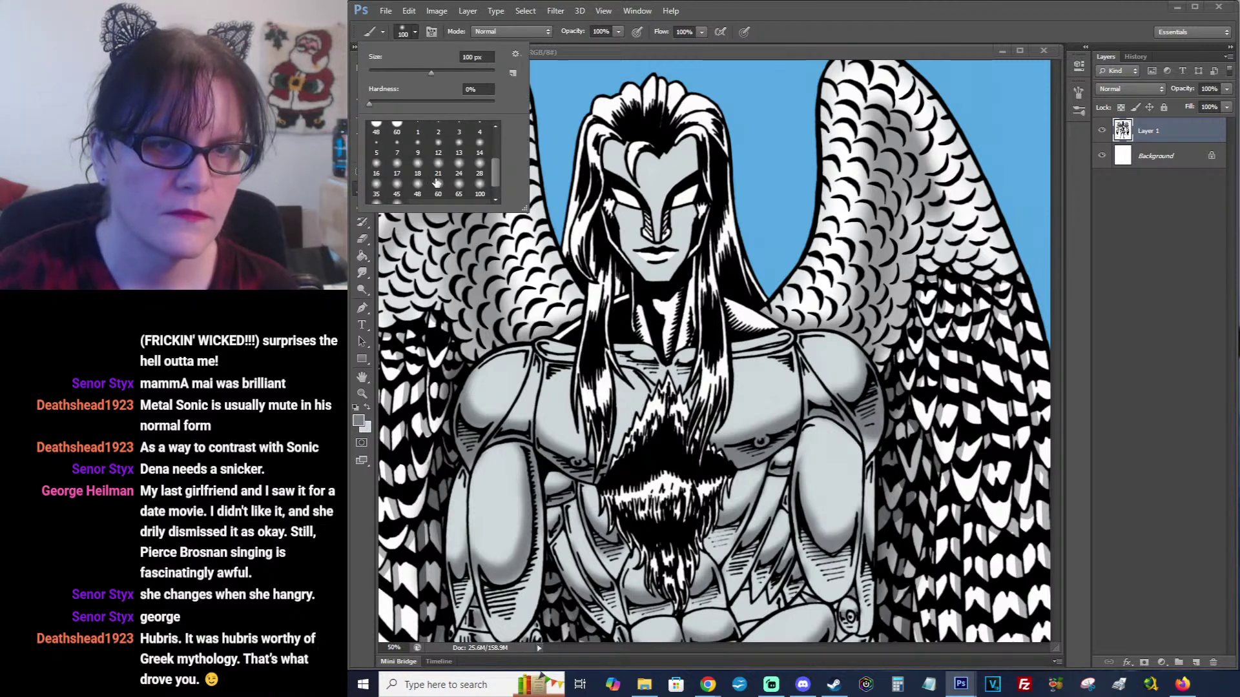
{"action": "left_click", "coordinate": [437, 189]}
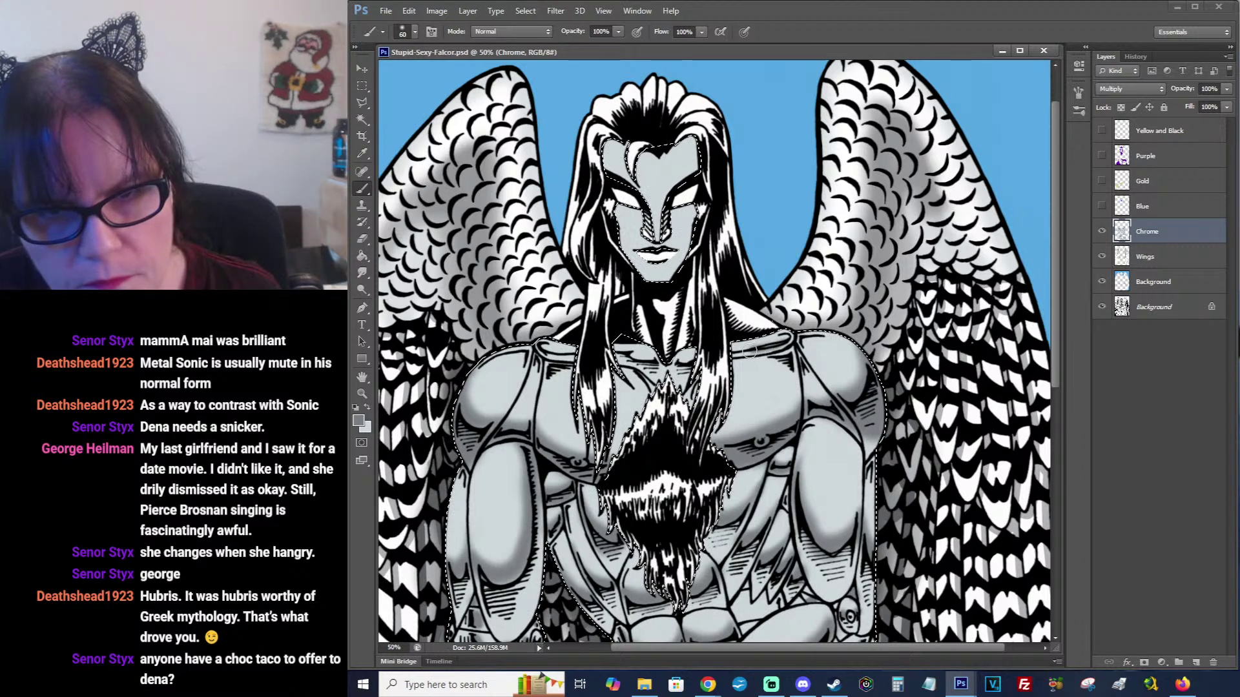
{"action": "mouse_move", "coordinate": [749, 351]}
{"action": "left_mouse_down"}
{"action": "mouse_move", "coordinate": [680, 370]}
{"action": "mouse_move", "coordinate": [559, 349]}
{"action": "left_mouse_up"}
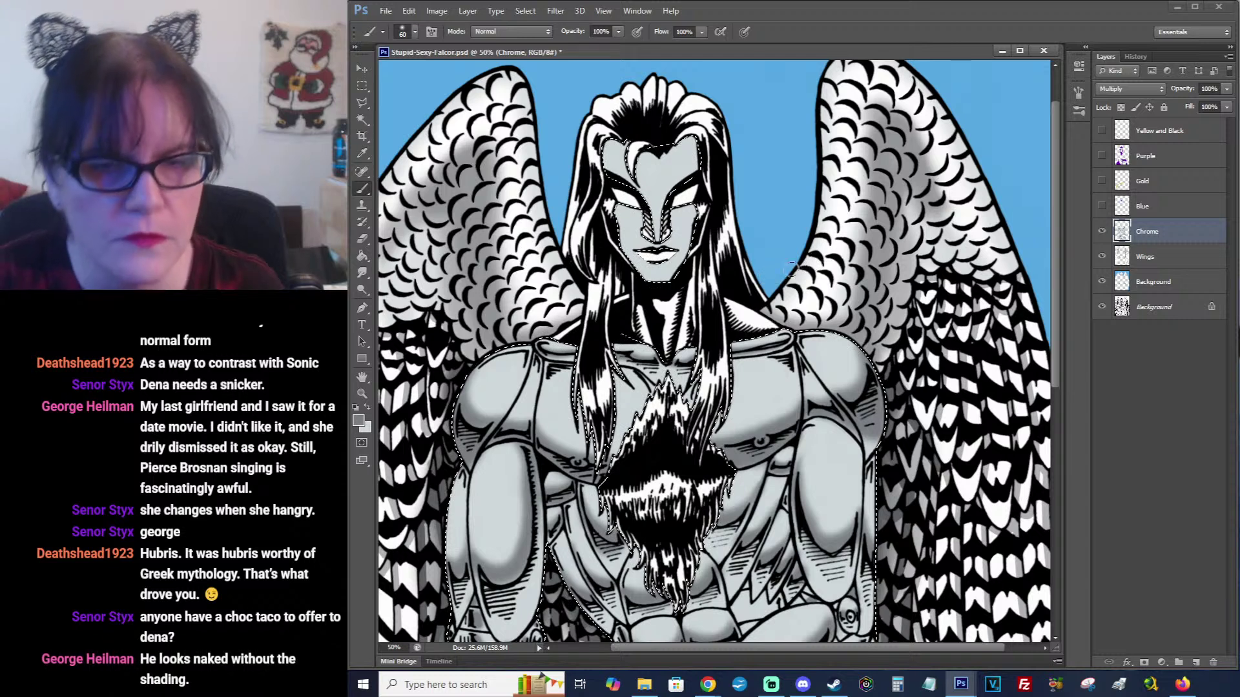
Check the reference sheet, shade the forehead and the rest of the face in grey, and save the drawing.
{"action": "scroll", "coordinate": [767, 225], "scroll_direction": "up", "scroll_amount": 2}
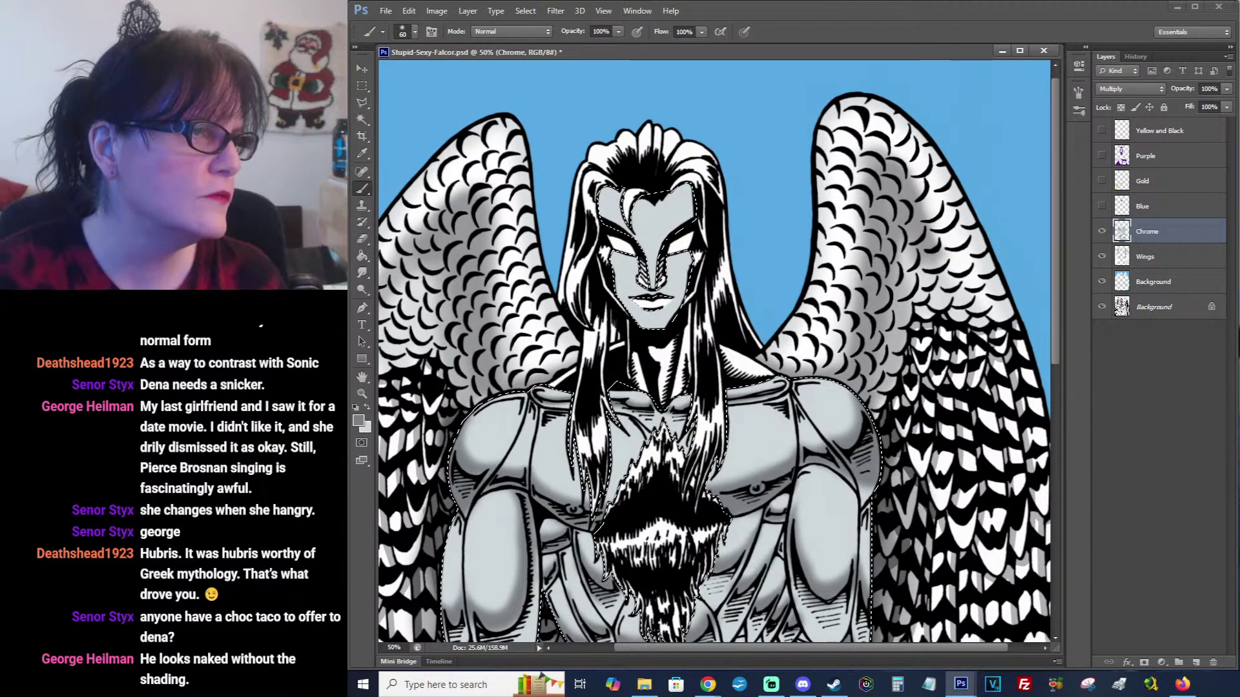
{"action": "key", "text": "ctrl+Tab"}
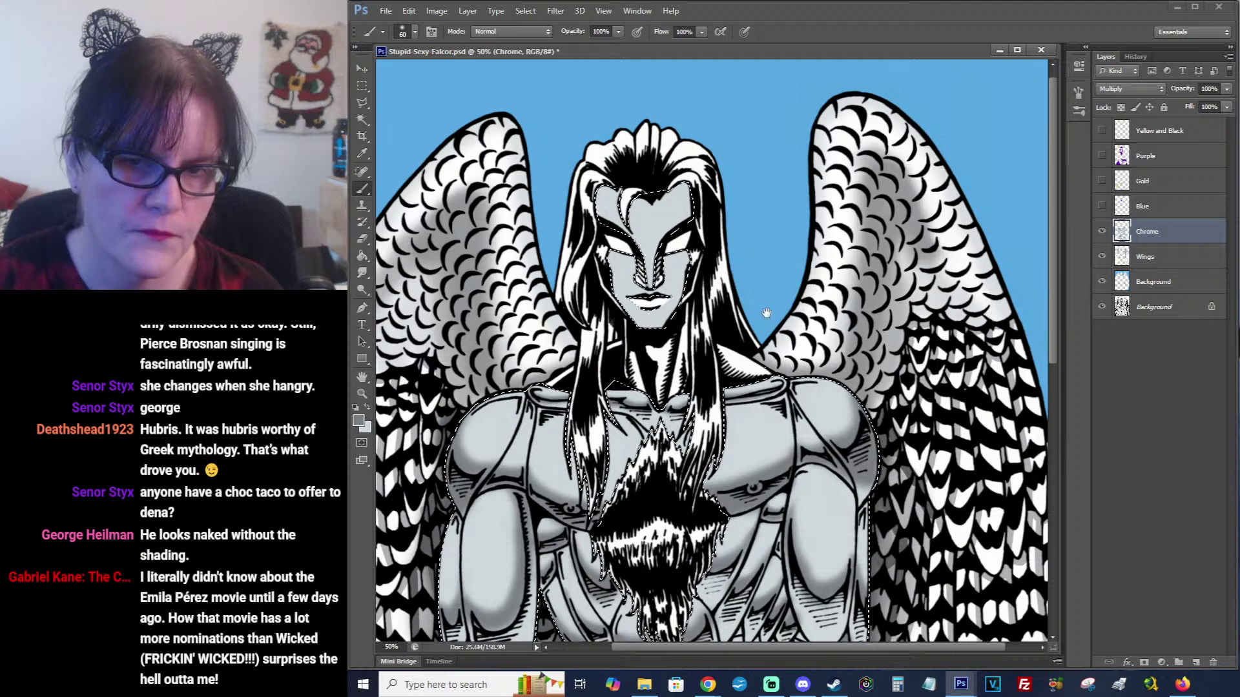
{"action": "left_click_drag", "start_coordinate": [788, 292], "coordinate": [844, 276]}
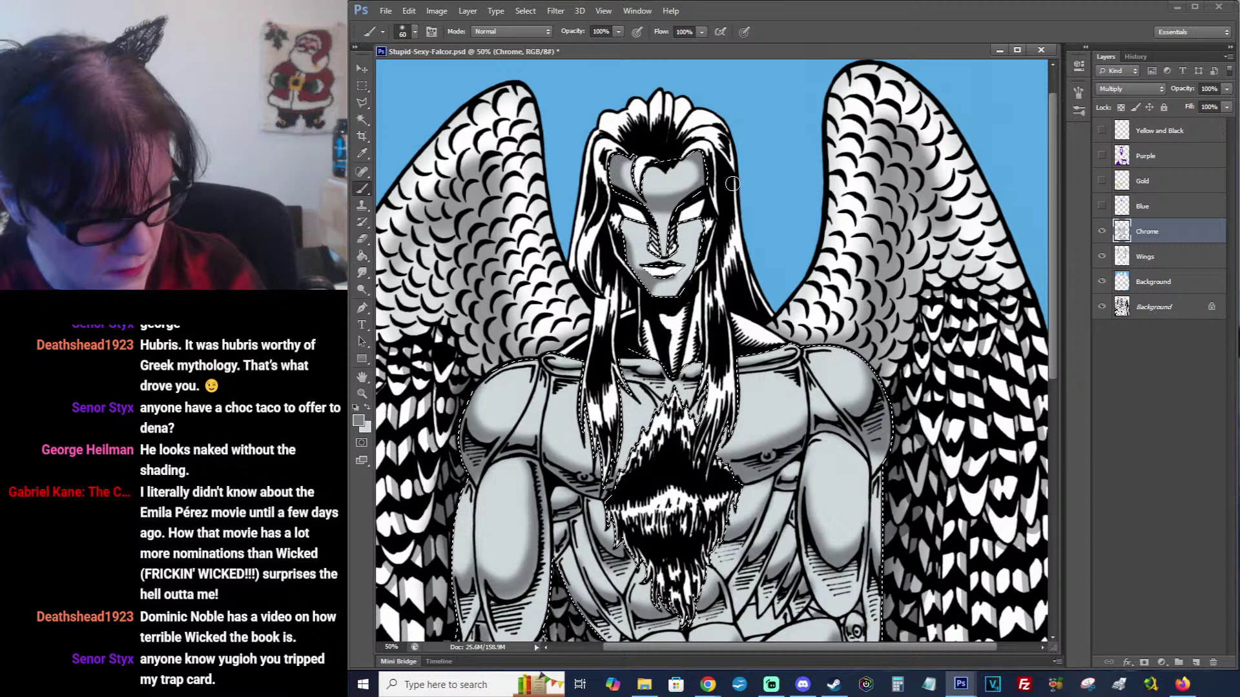
{"action": "key", "text": "ctrl+s"}
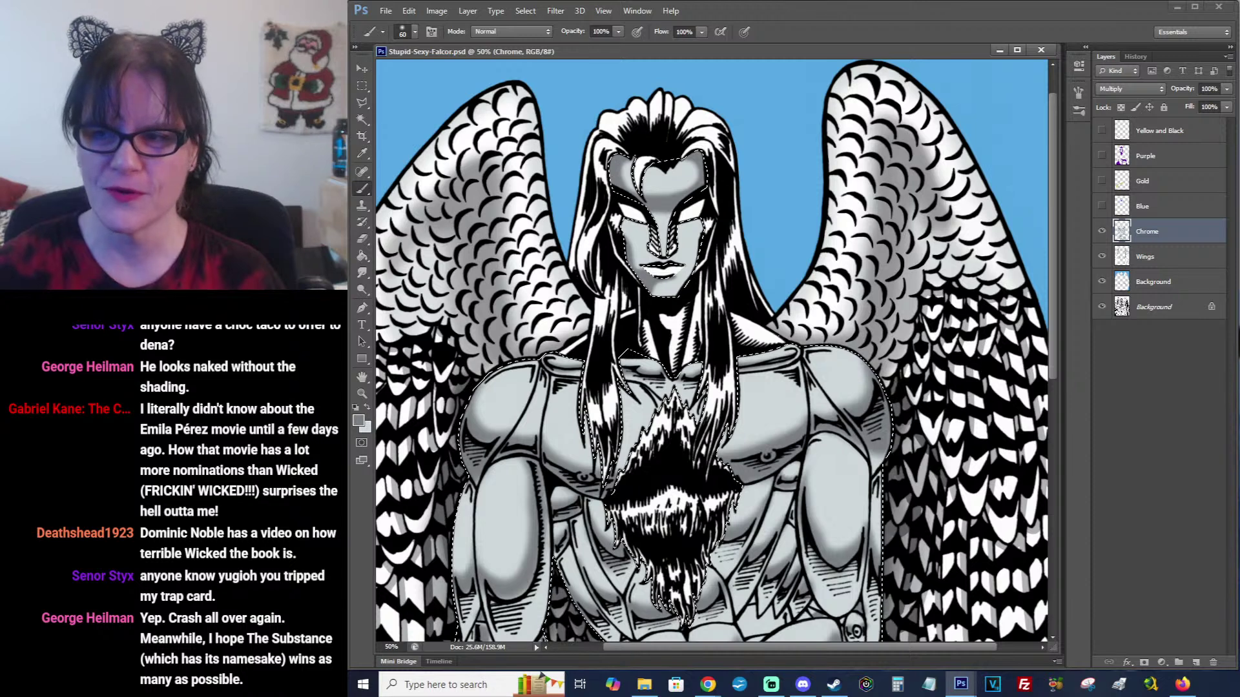
Compare the whole drawing with the Chrome layer hidden and shown, with the selection cleared.
{"action": "key", "text": "alt+Tab"}
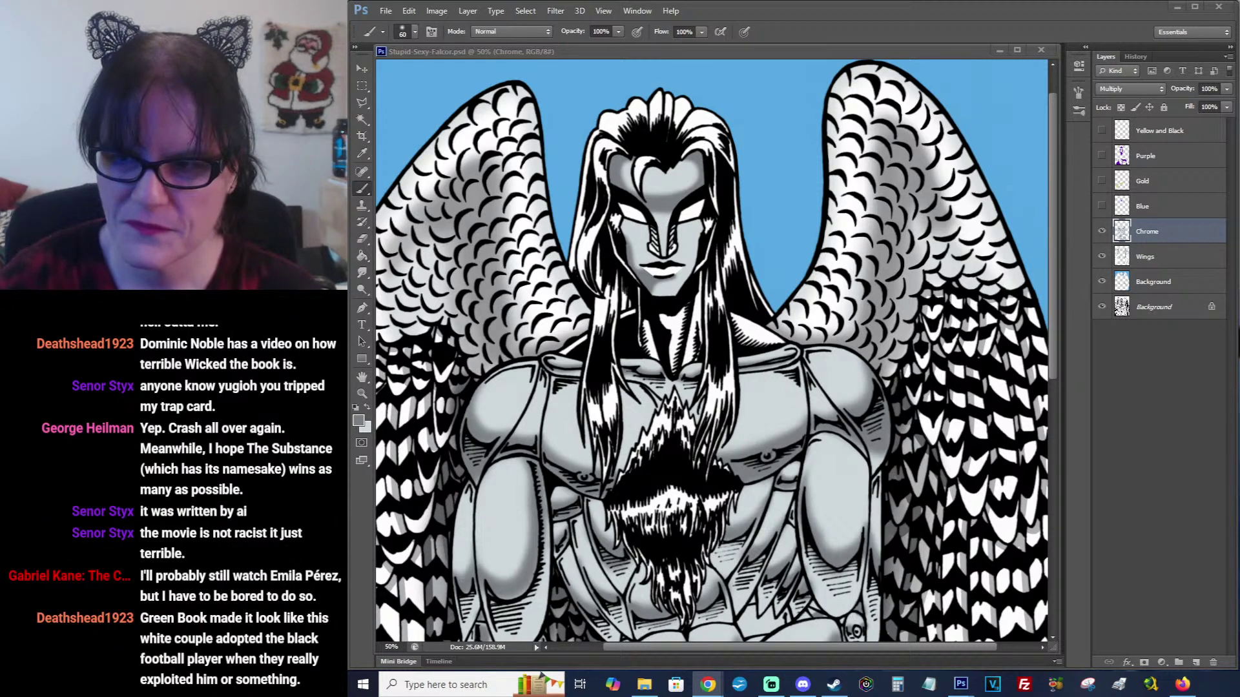
{"action": "left_click", "coordinate": [361, 393]}
{"action": "left_click", "coordinate": [753, 317], "text": "alt"}
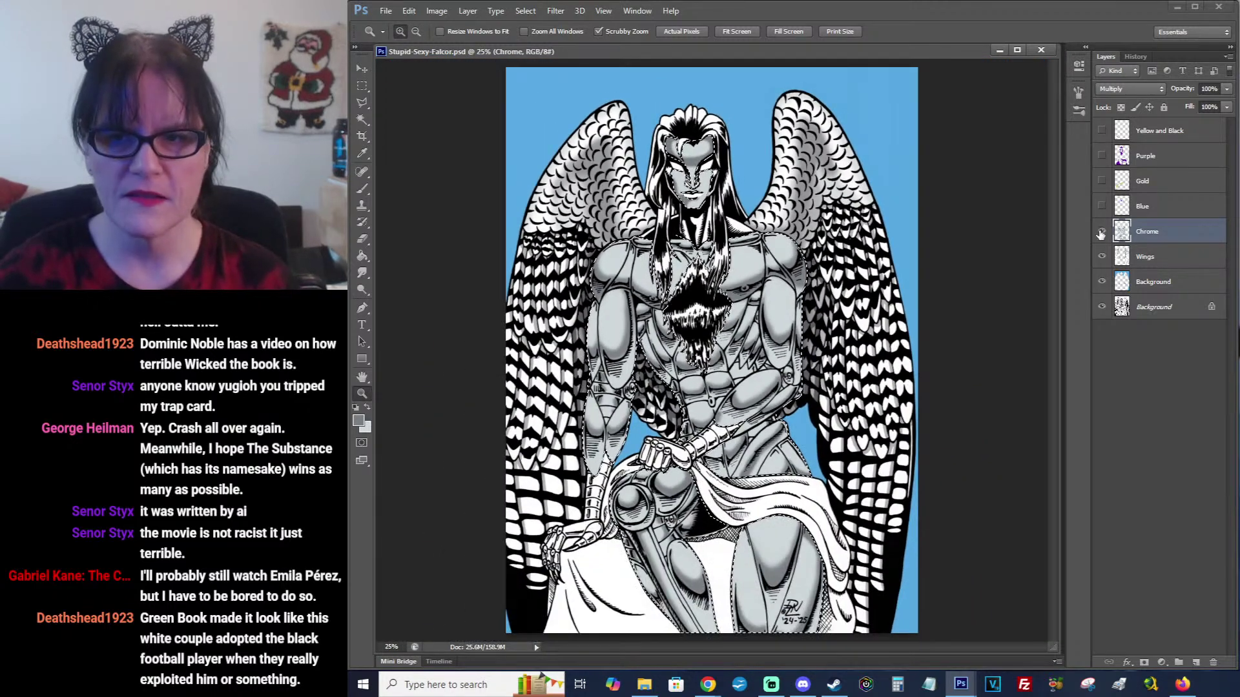
{"action": "left_click", "coordinate": [1101, 231]}
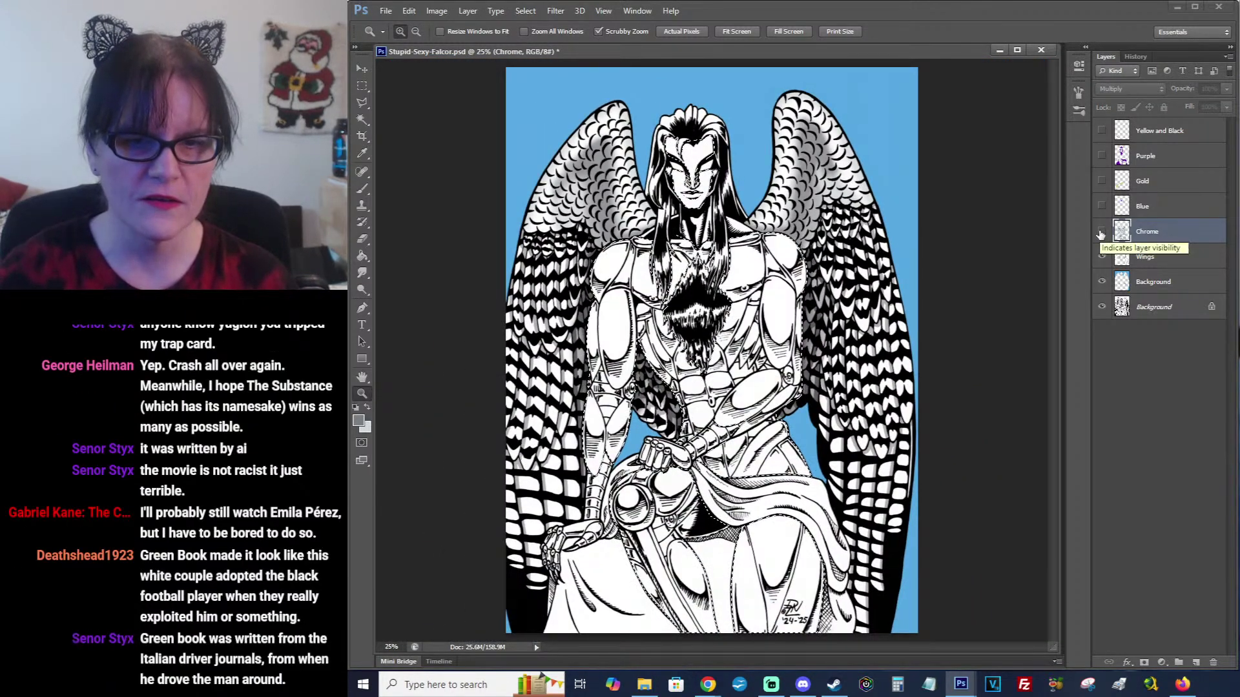
{"action": "left_click", "coordinate": [366, 88]}
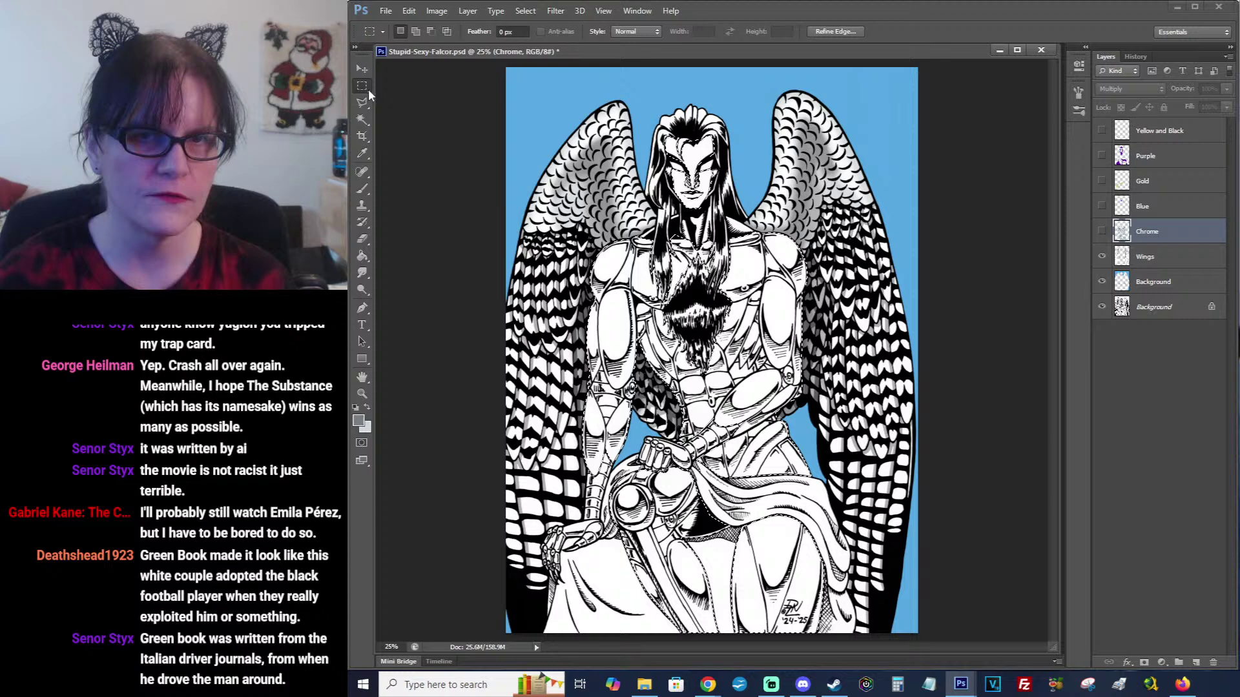
{"action": "left_click", "coordinate": [752, 88]}
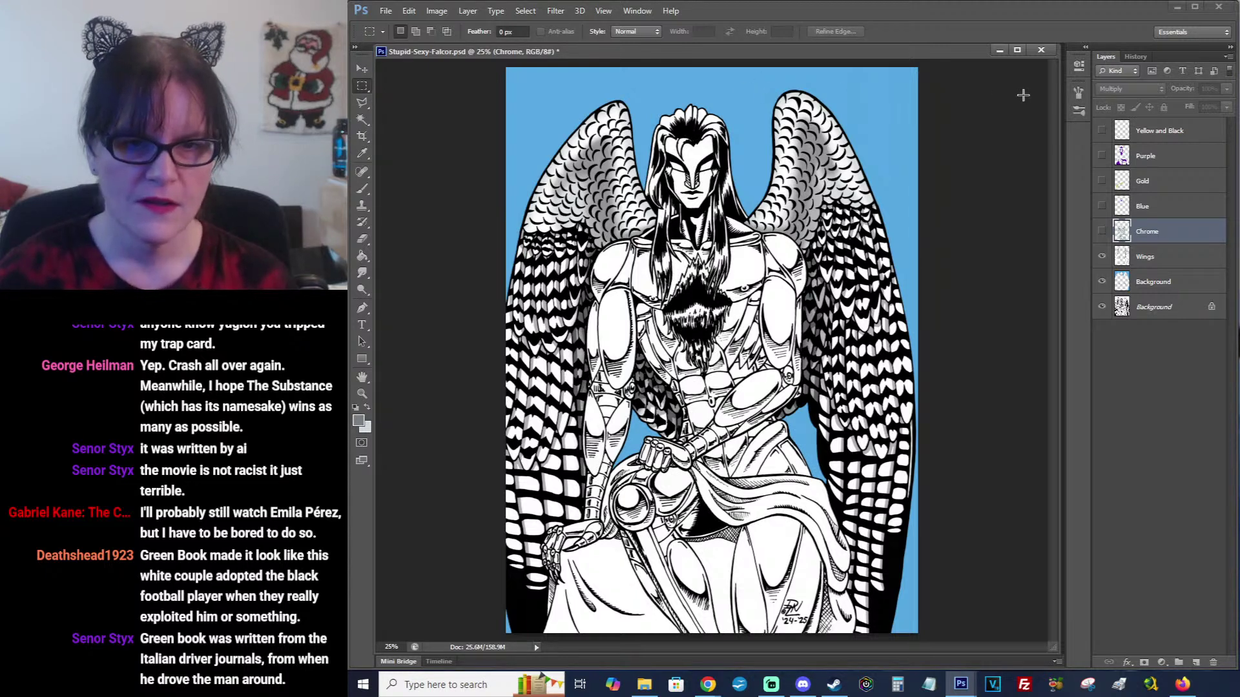
{"action": "left_click", "coordinate": [1102, 232]}
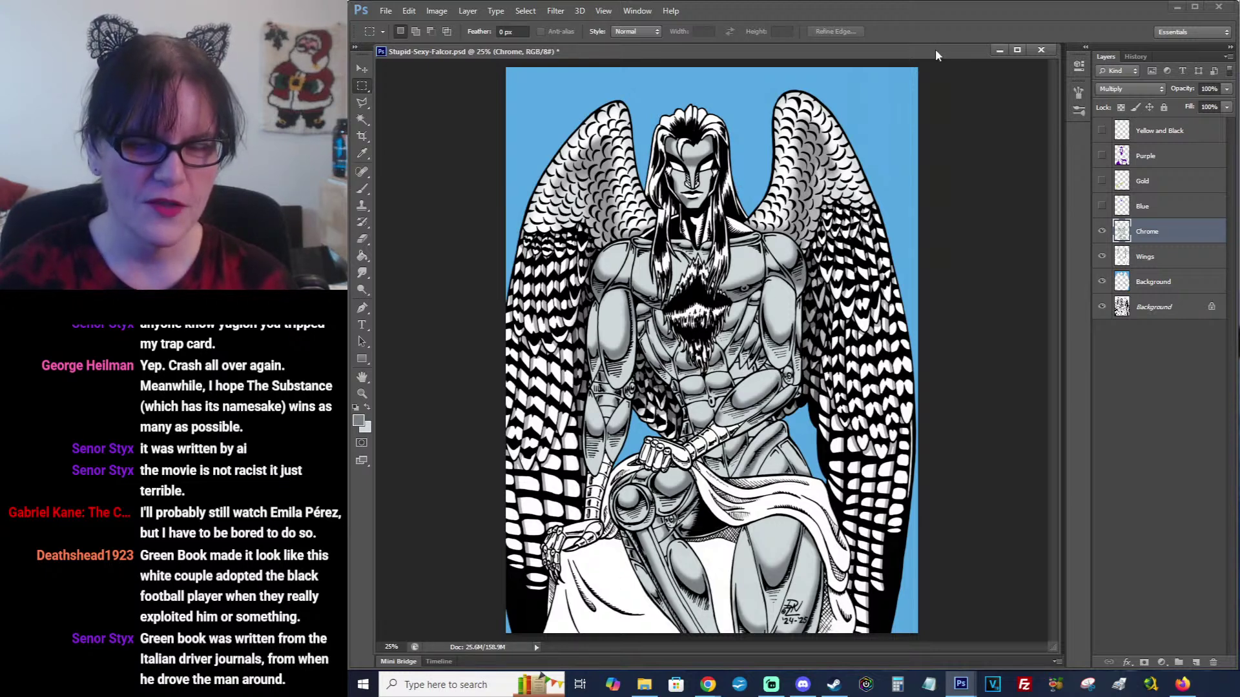
Load the Chrome layer's painted areas as a selection and return to the upper body at 50% zoom.
{"action": "left_click", "coordinate": [1122, 231], "text": "ctrl"}
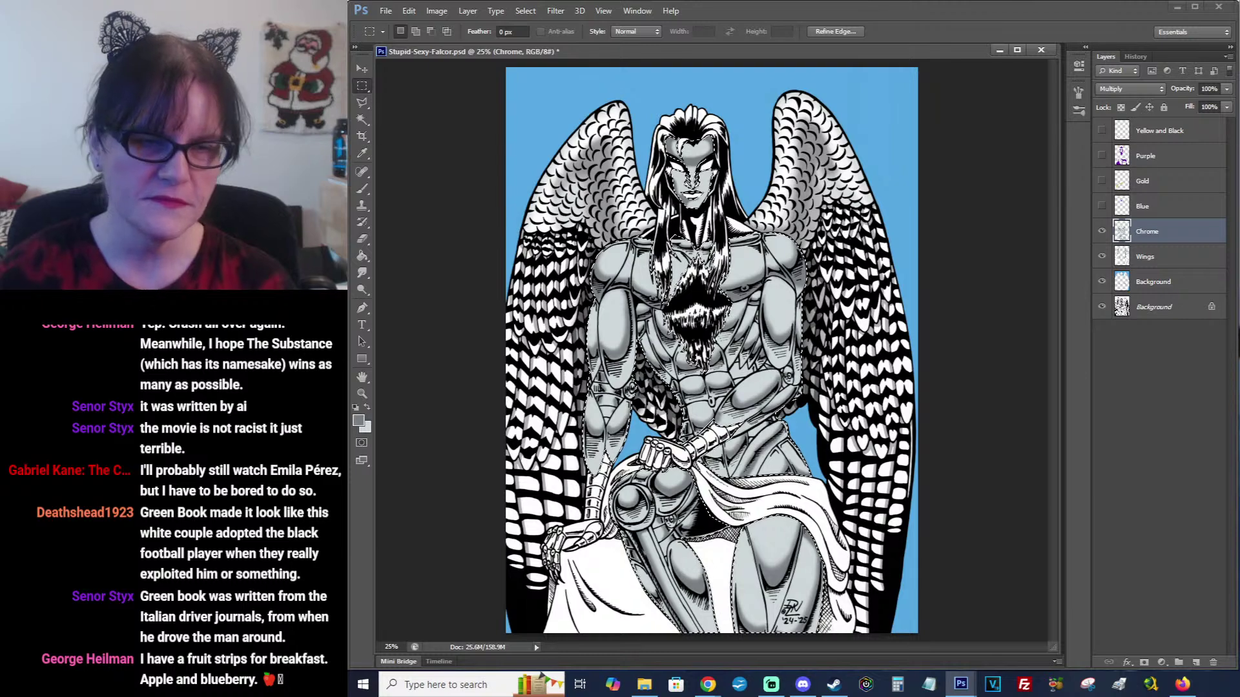
{"action": "left_click", "coordinate": [362, 394]}
{"action": "left_click", "coordinate": [783, 446]}
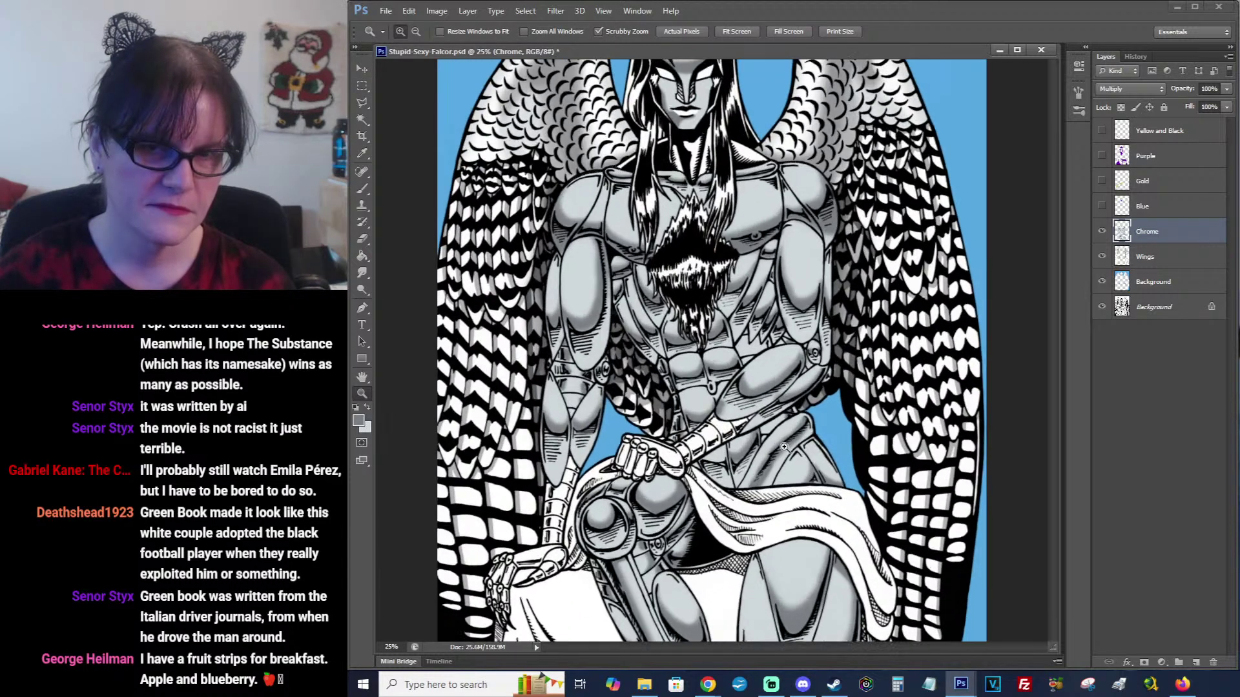
{"action": "left_click", "coordinate": [784, 446]}
{"action": "left_click_drag", "start_coordinate": [857, 303], "coordinate": [851, 581]}
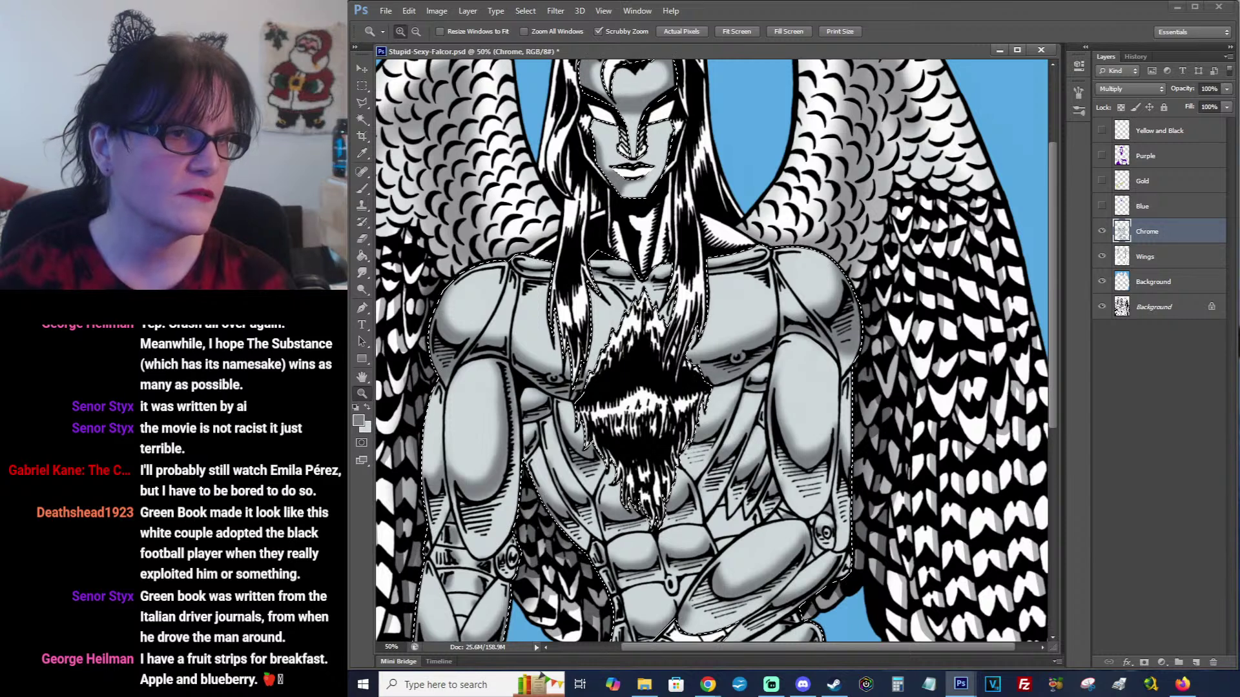
{"action": "key", "text": "alt+Tab"}
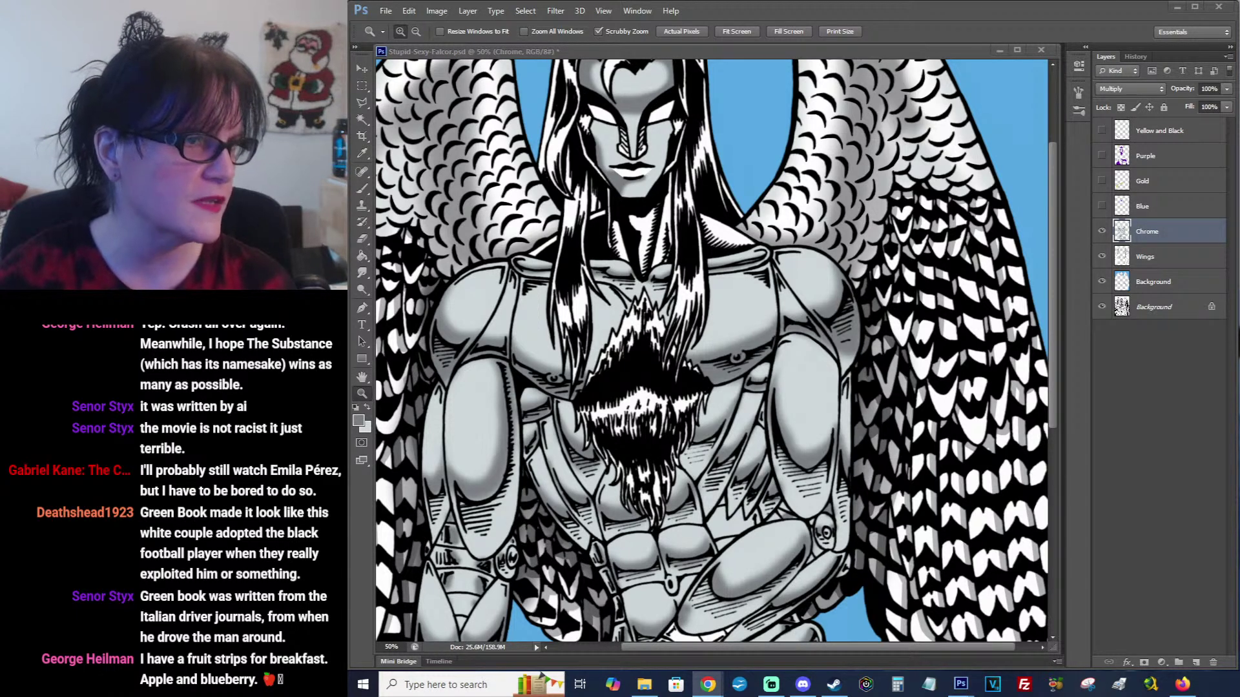
{"action": "key", "text": "alt+Tab"}
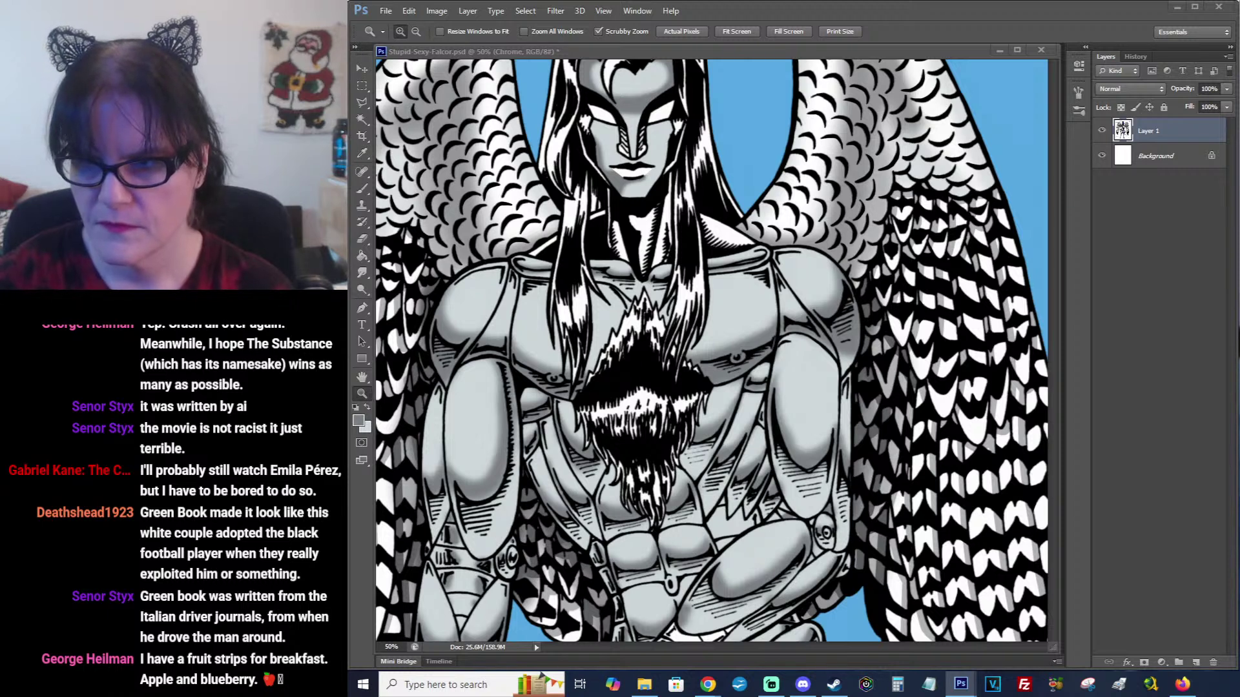
{"action": "key", "text": "alt+Tab"}
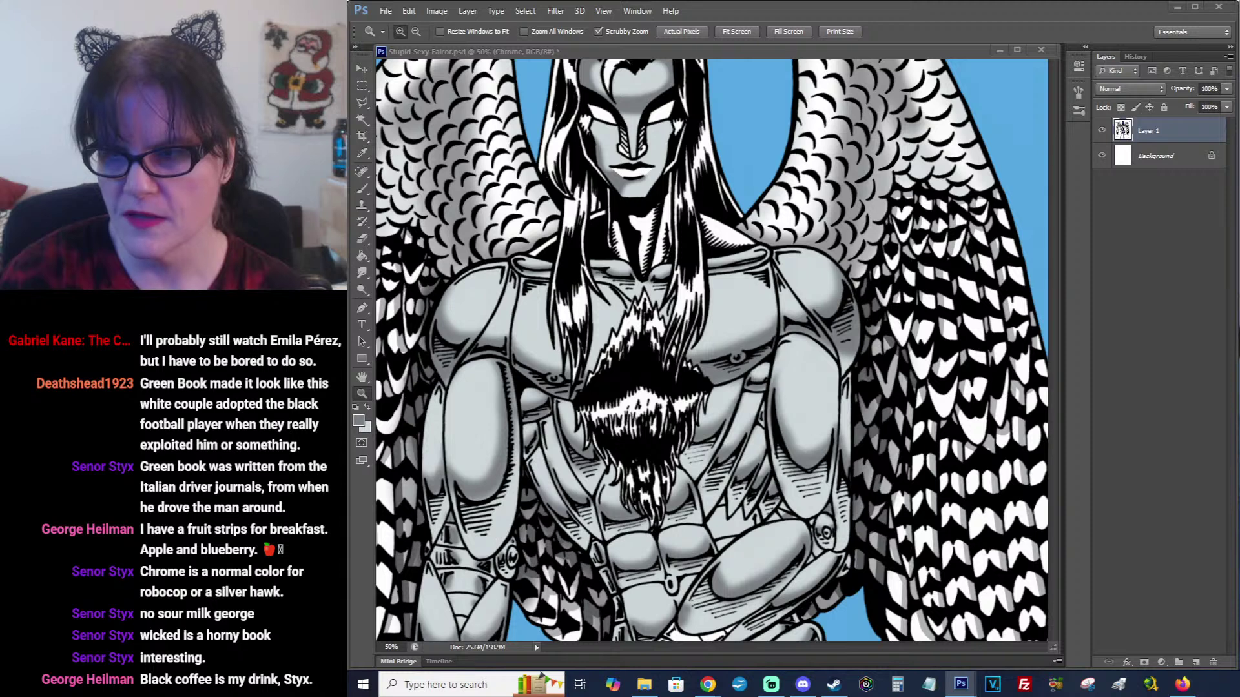
{"action": "key", "text": "alt+Tab"}
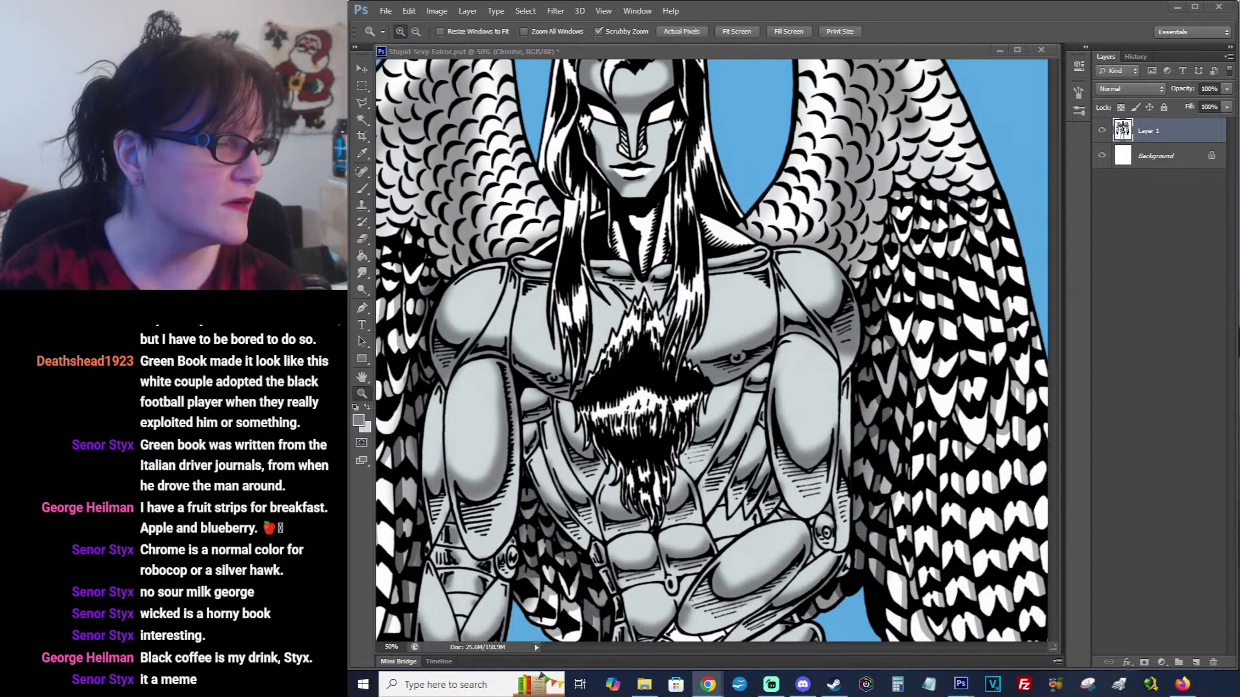
{"action": "key", "text": "alt+Tab"}
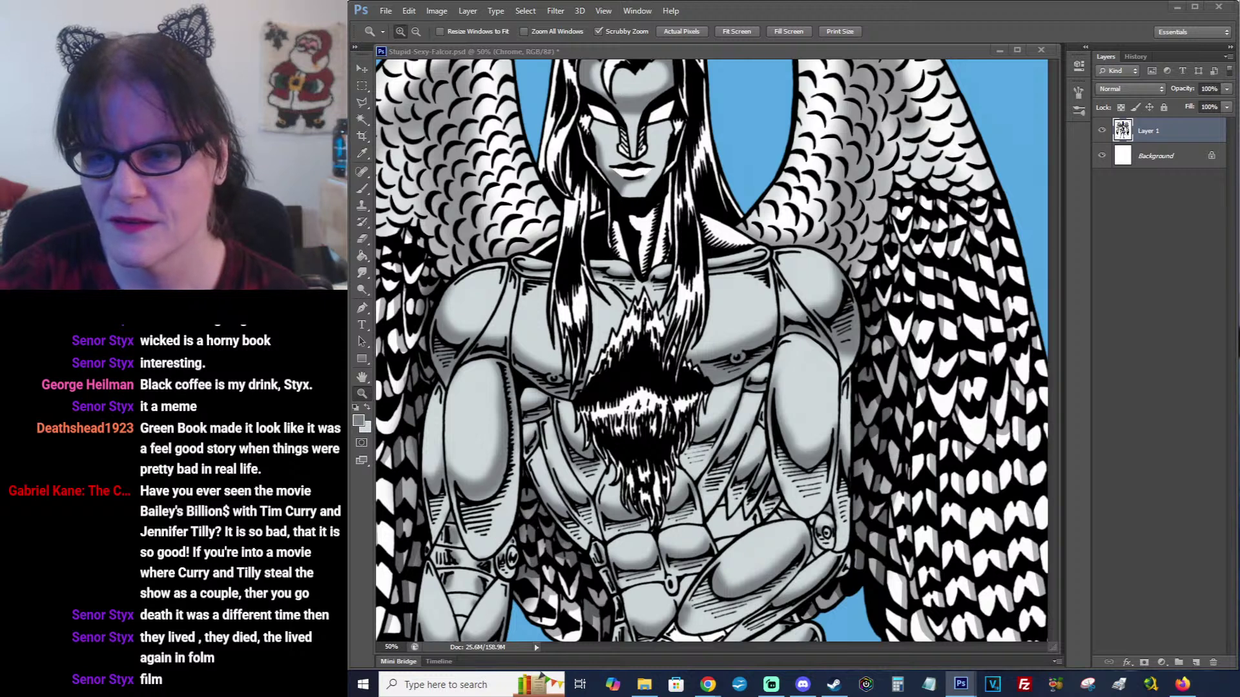
{"action": "key", "text": "alt+Tab"}
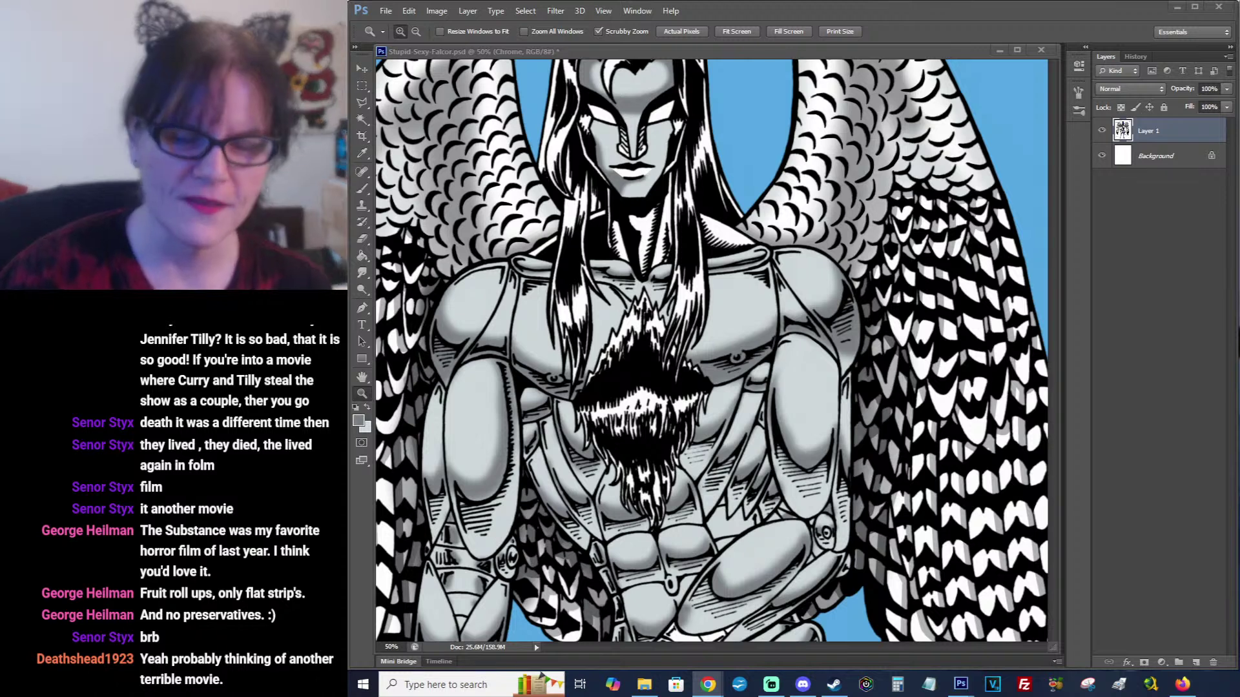
Bring the Falcor reference sheet over the drawing and show its color swatches.
{"action": "left_click", "coordinate": [927, 51]}
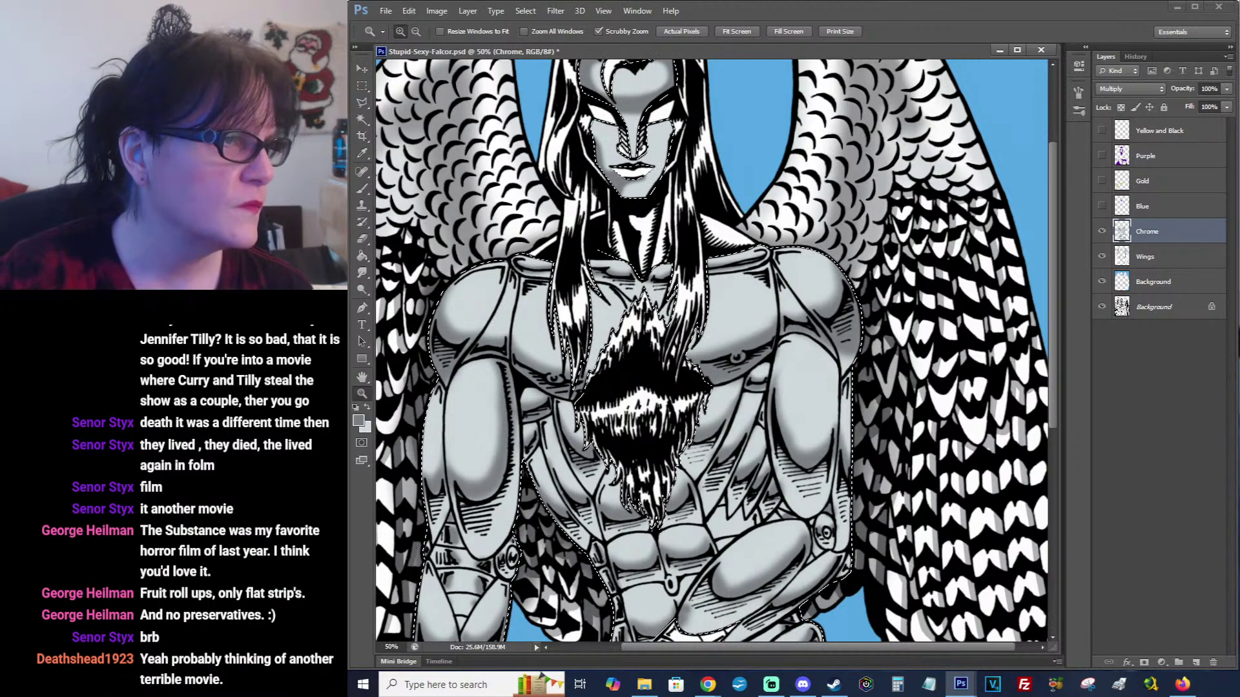
{"action": "left_click_drag", "start_coordinate": [349, 63], "coordinate": [979, 80]}
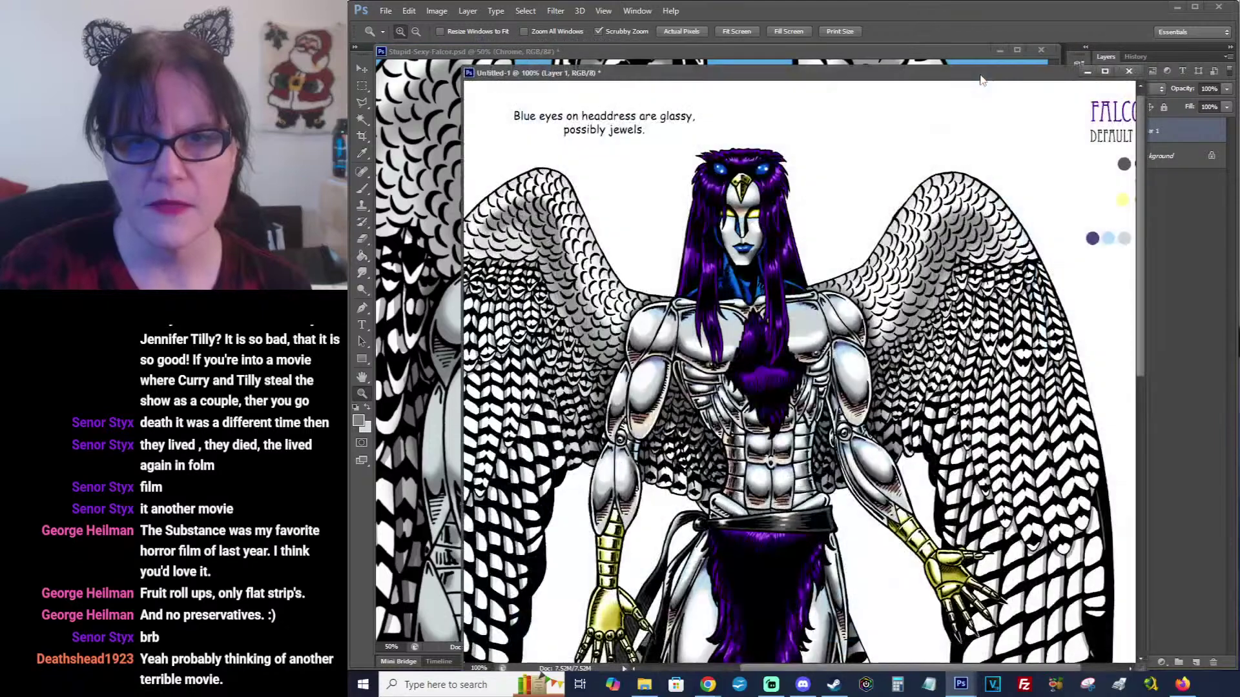
{"action": "left_click_drag", "start_coordinate": [1074, 265], "coordinate": [908, 258]}
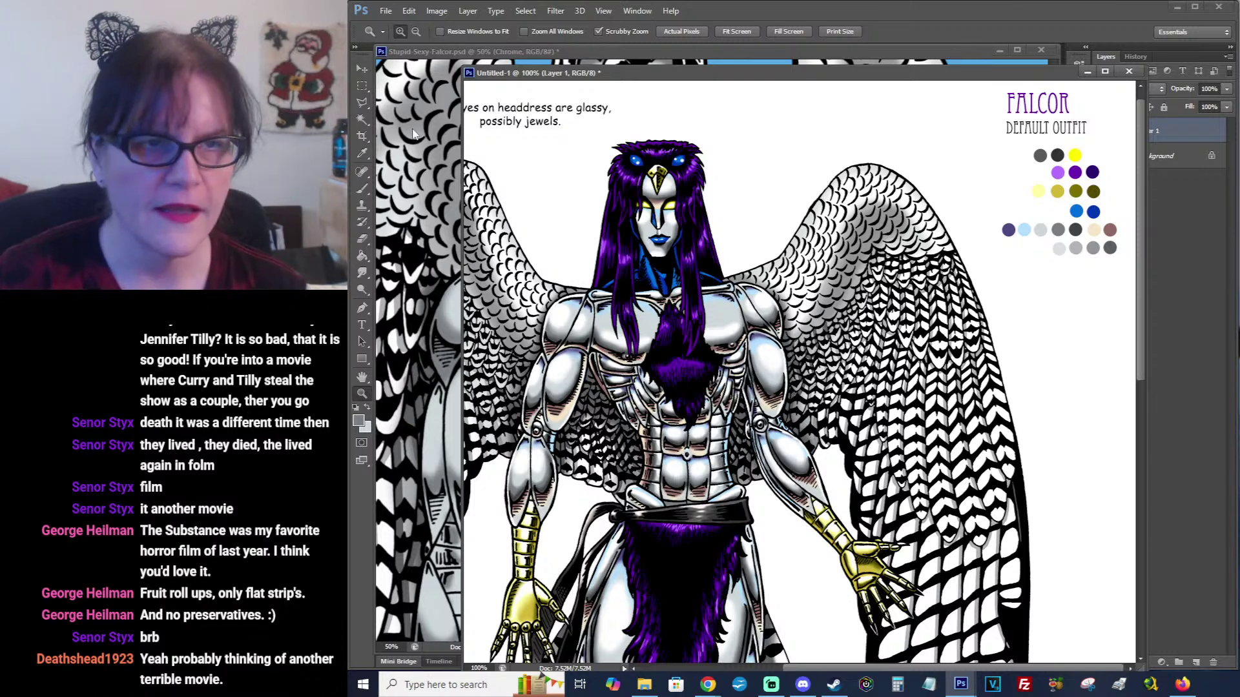
Sample the light blue and dark violet-blue swatches from the Falcor reference sheet, move the sheet aside and return to the drawing.
{"action": "left_click", "coordinate": [362, 153]}
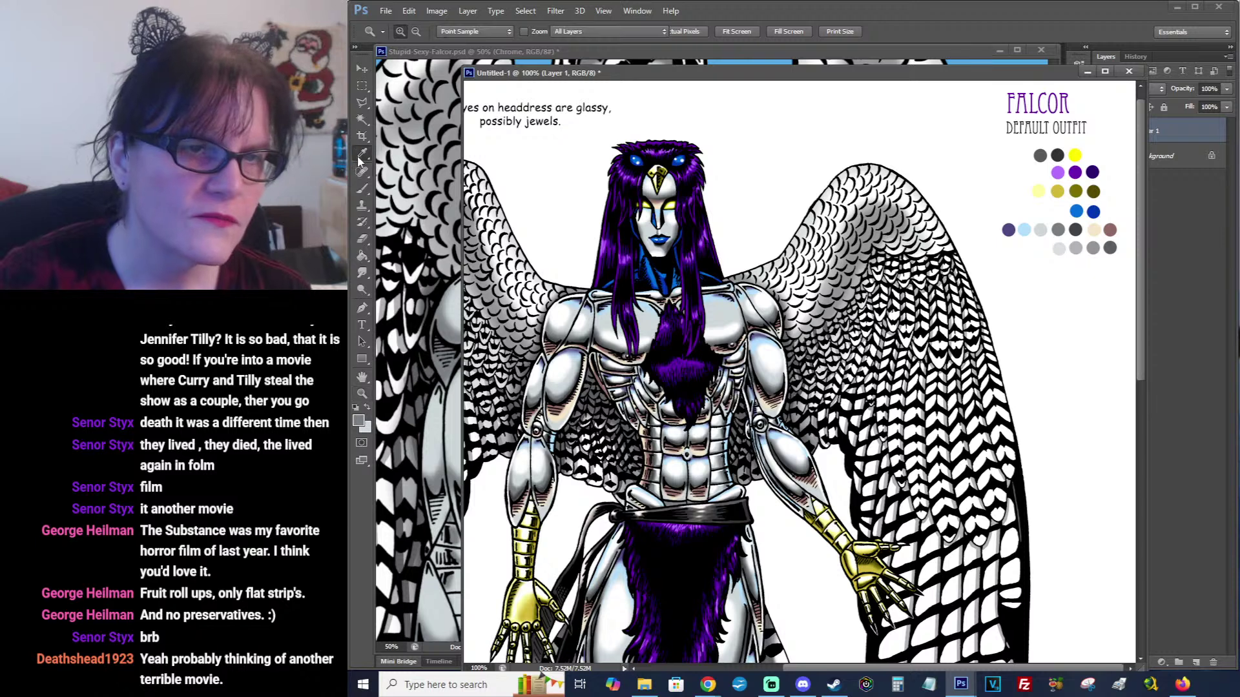
{"action": "left_click", "coordinate": [1026, 229]}
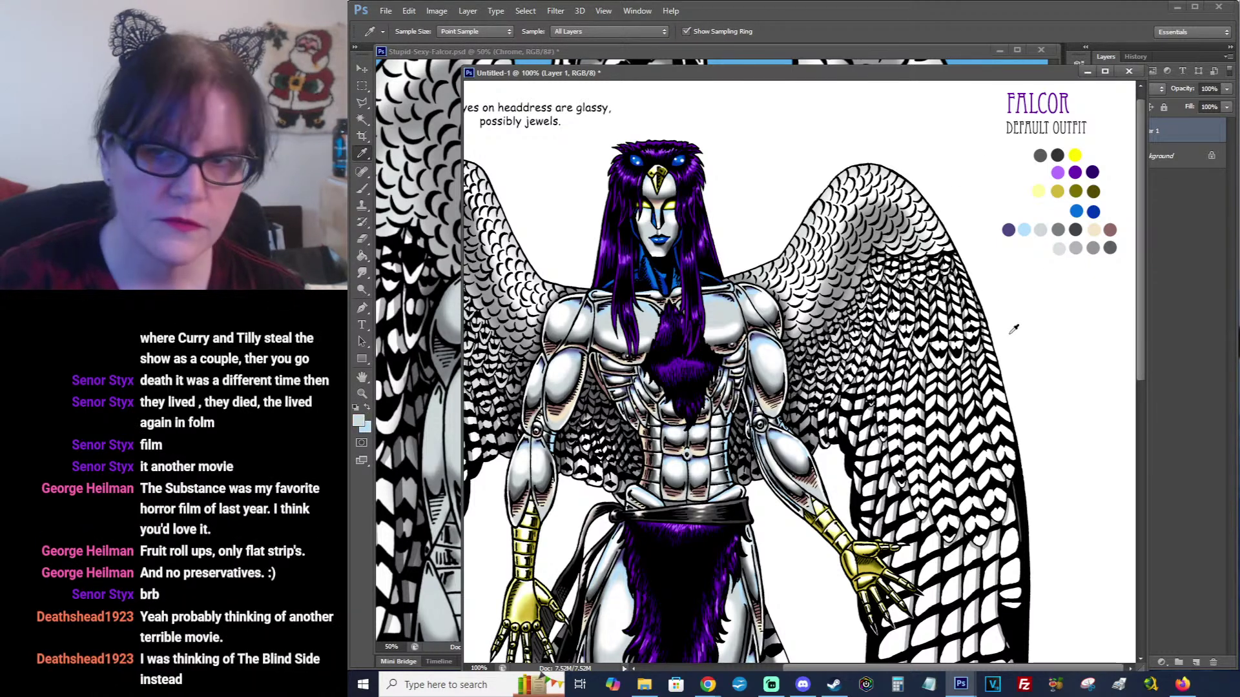
{"action": "left_click", "coordinate": [1008, 230]}
{"action": "left_click_drag", "start_coordinate": [962, 79], "coordinate": [152, 72]}
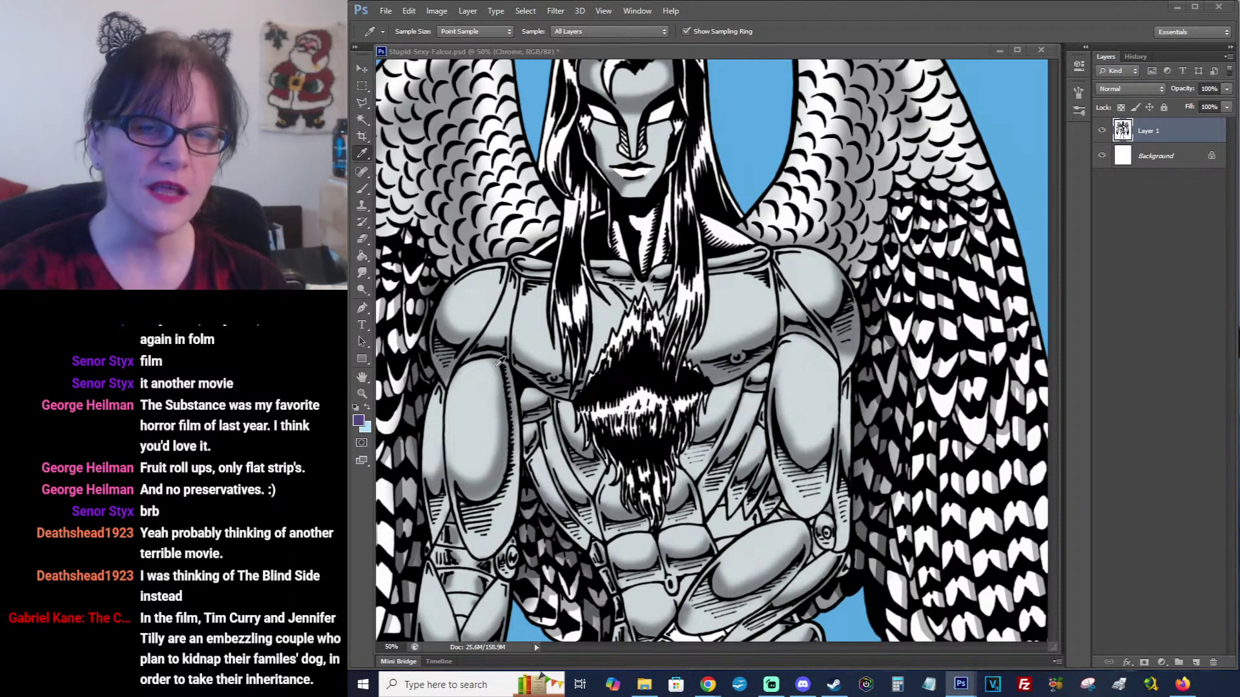
{"action": "left_click", "coordinate": [807, 51]}
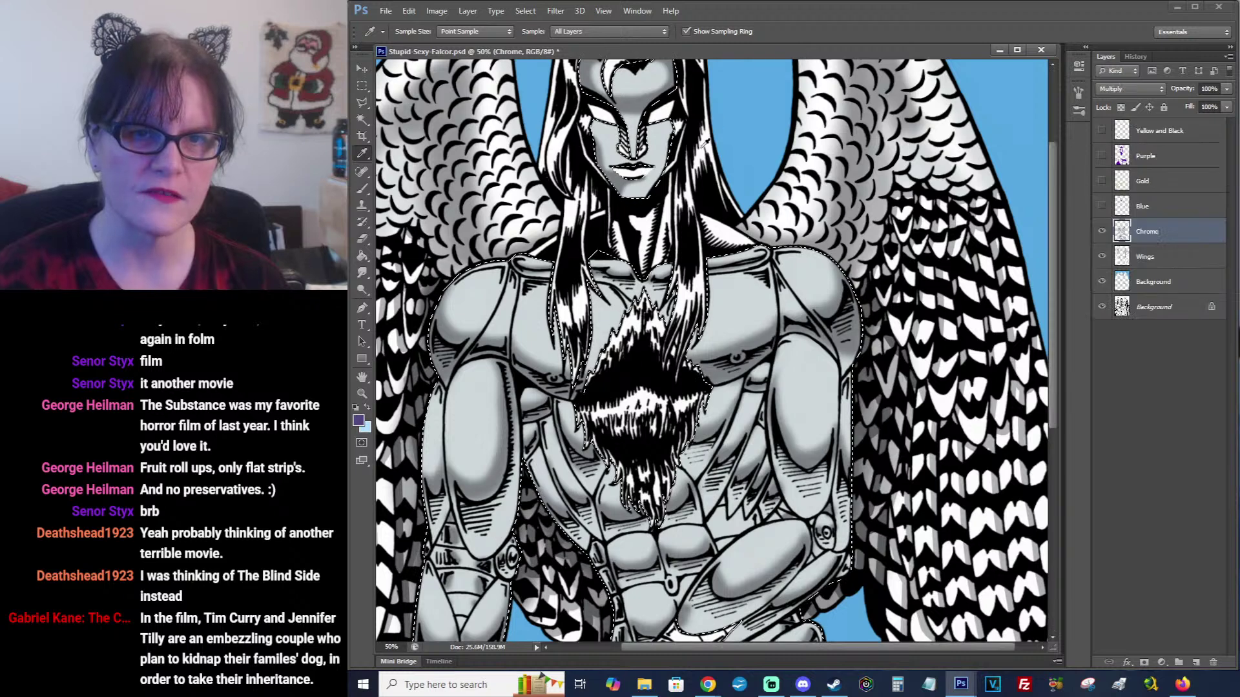
Brush light blue reflections onto the top of the forehead, the nose bridge and the cheeks beneath the eyes on the Chrome layer.
{"action": "left_click_drag", "start_coordinate": [713, 164], "coordinate": [730, 240]}
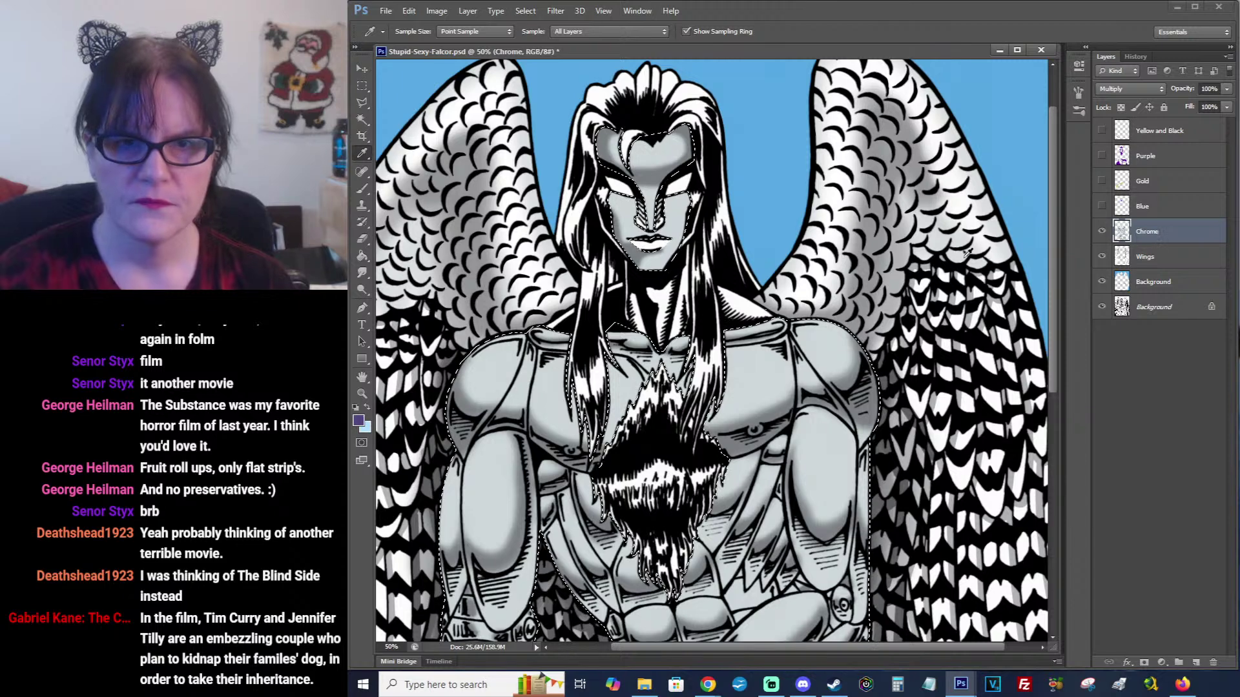
{"action": "left_click_drag", "start_coordinate": [416, 384], "coordinate": [432, 321]}
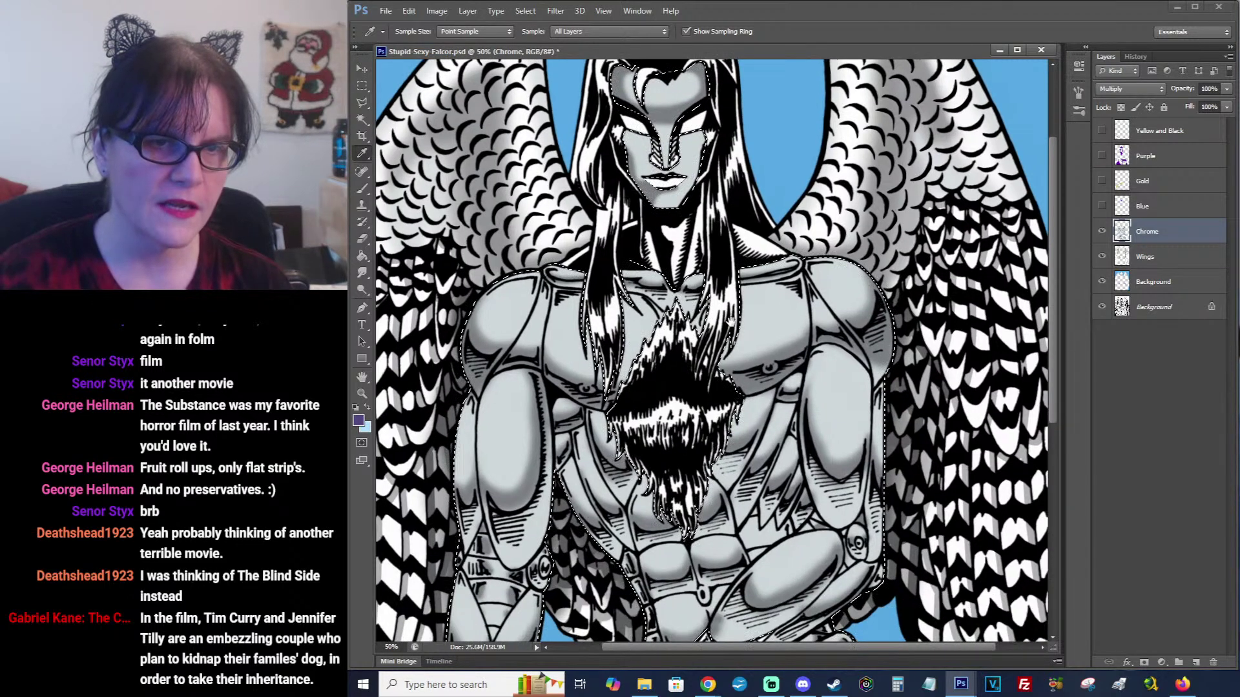
{"action": "left_click", "coordinate": [367, 408]}
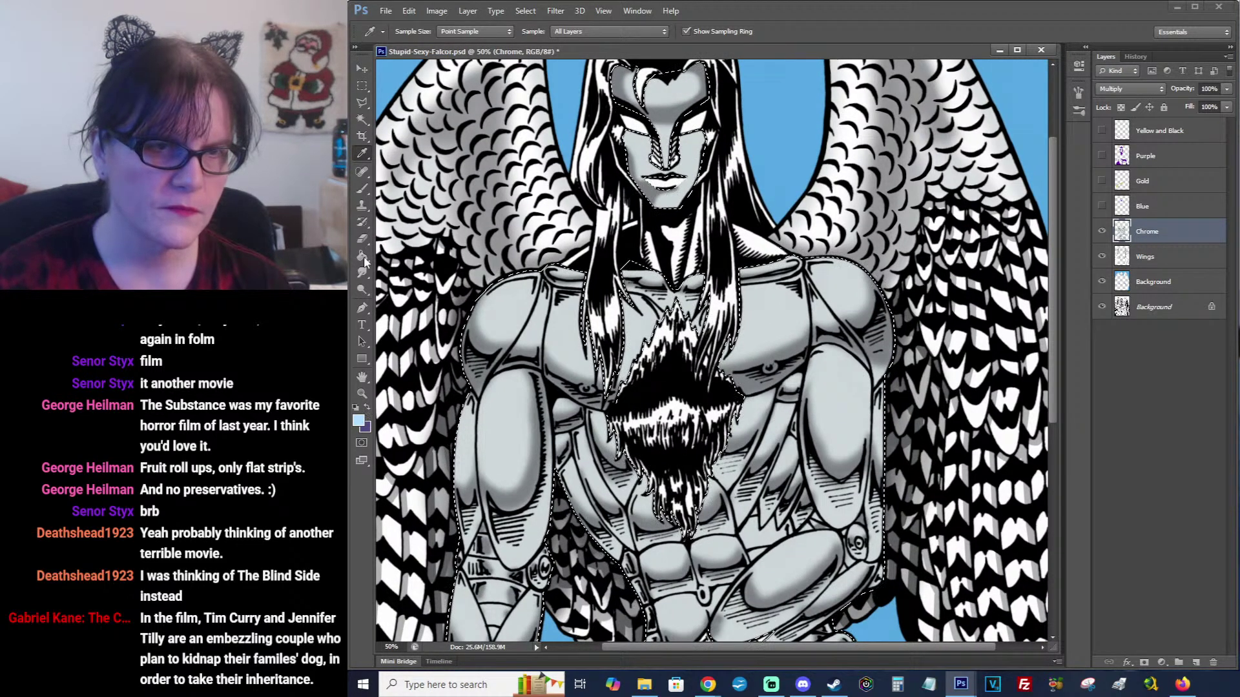
{"action": "left_click", "coordinate": [363, 192]}
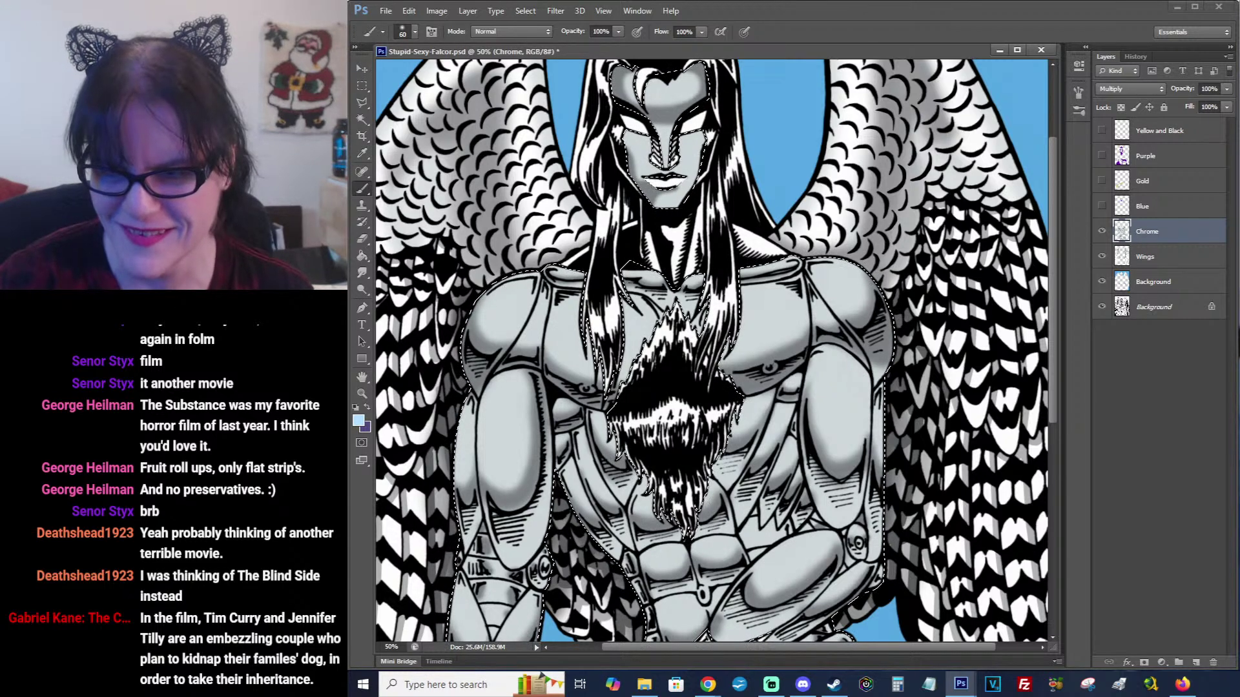
{"action": "key", "text": "alt+Tab"}
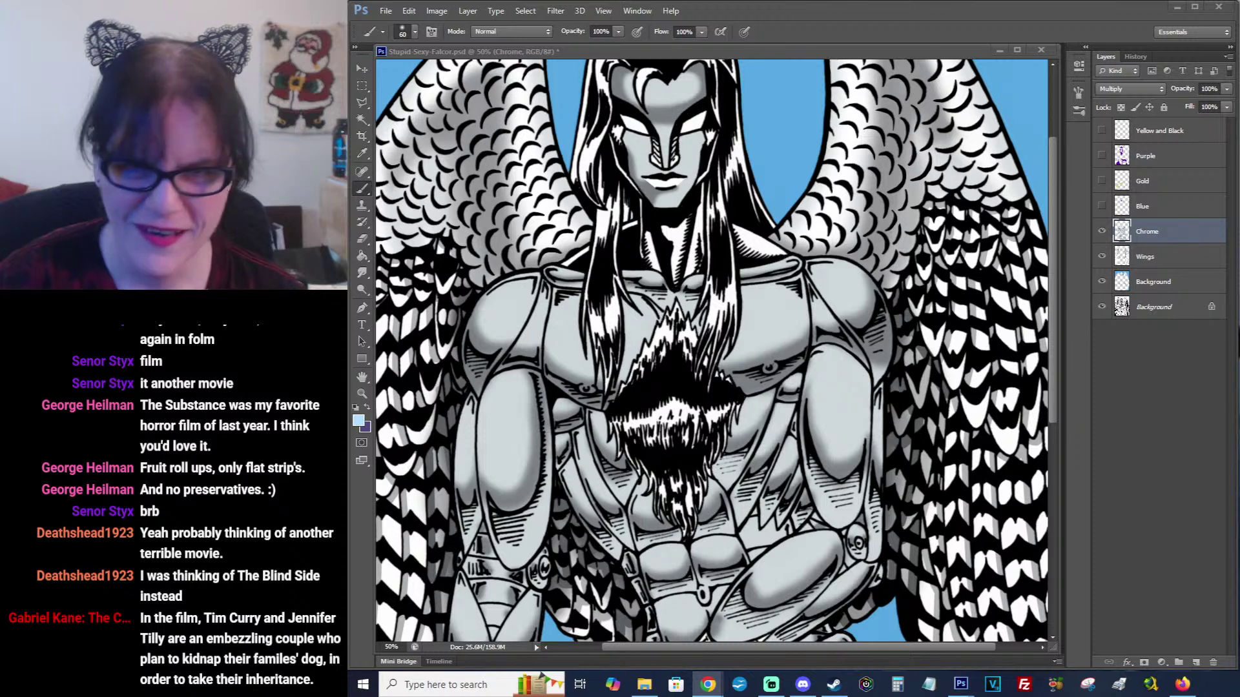
{"action": "left_click", "coordinate": [864, 53]}
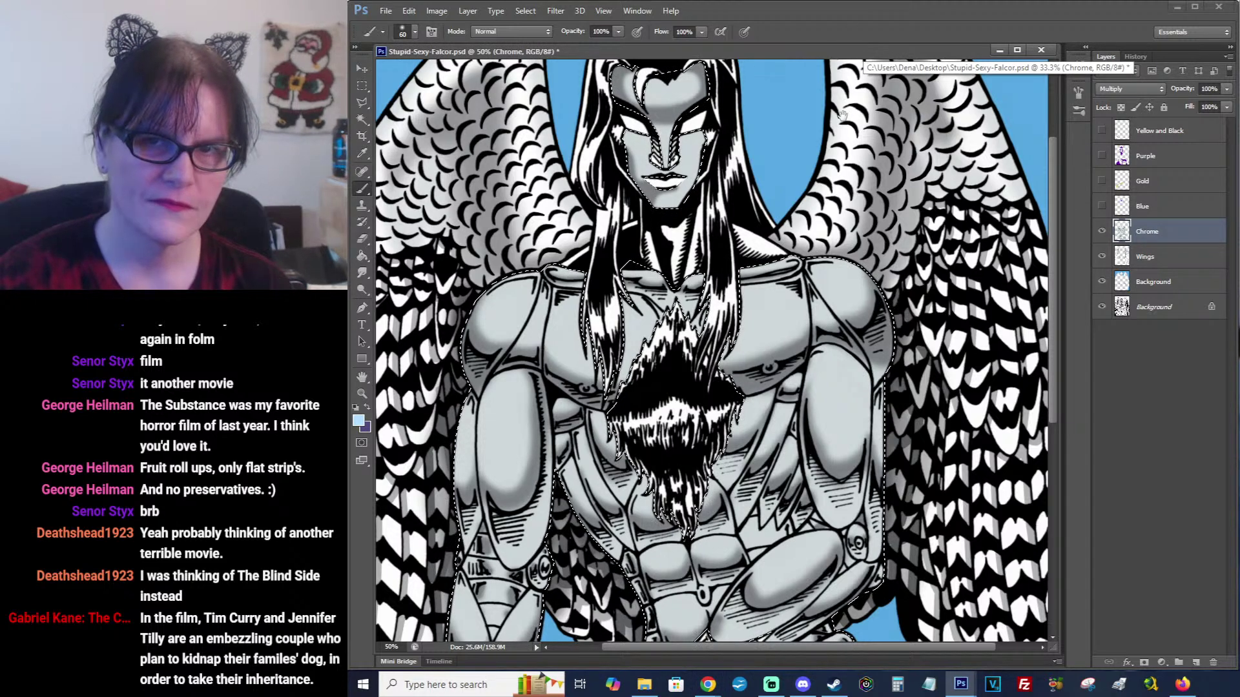
{"action": "mouse_move", "coordinate": [843, 115]}
{"action": "left_mouse_down"}
{"action": "mouse_move", "coordinate": [841, 163]}
{"action": "mouse_move", "coordinate": [843, 152]}
{"action": "left_mouse_up"}
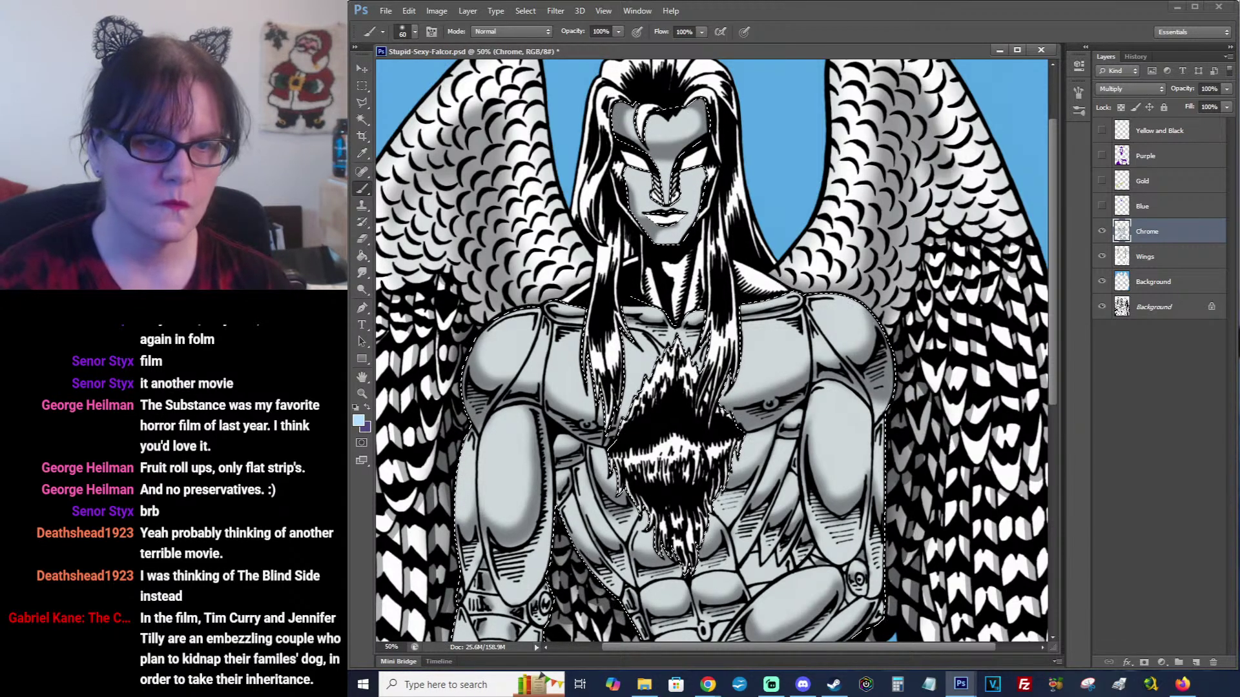
{"action": "left_click", "coordinate": [364, 394]}
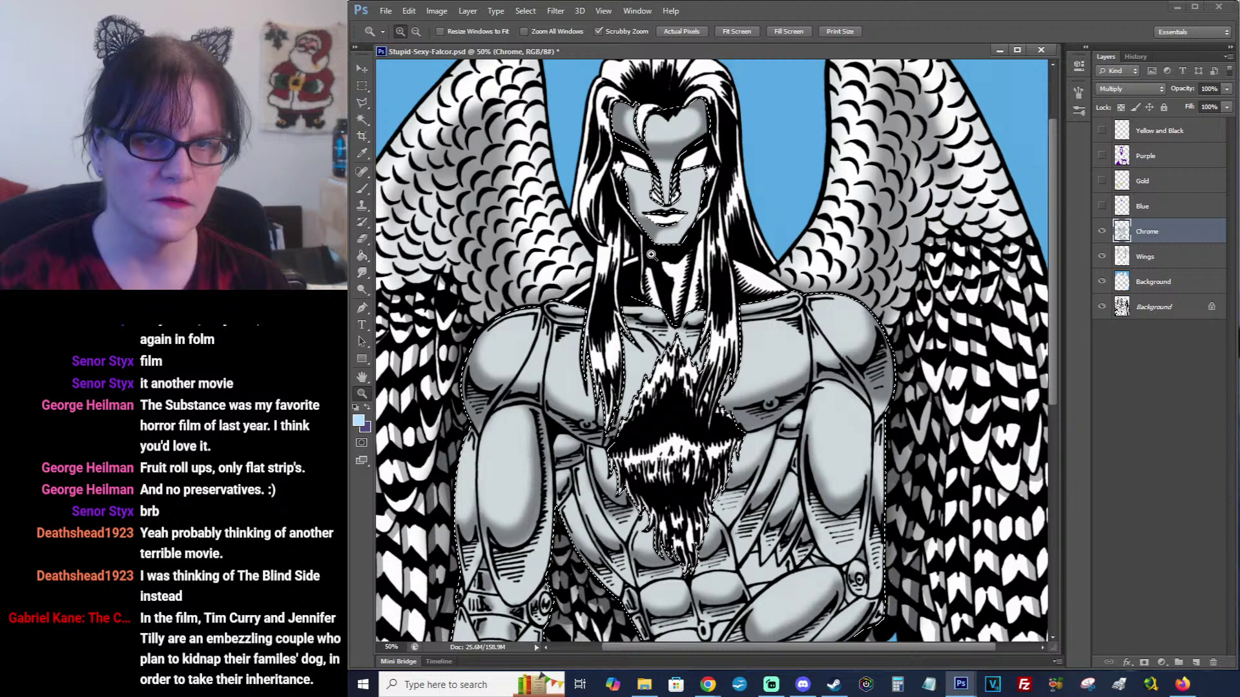
{"action": "left_click", "coordinate": [689, 214]}
{"action": "left_click_drag", "start_coordinate": [692, 213], "coordinate": [738, 304]}
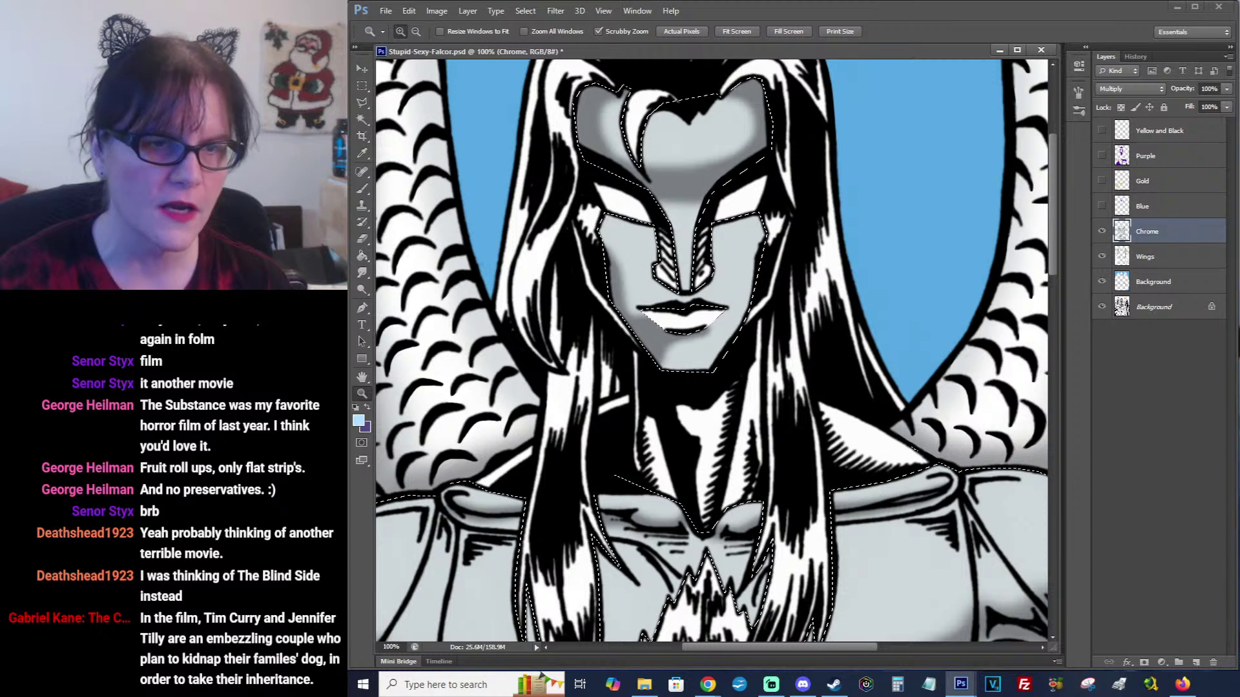
{"action": "left_click", "coordinate": [362, 189]}
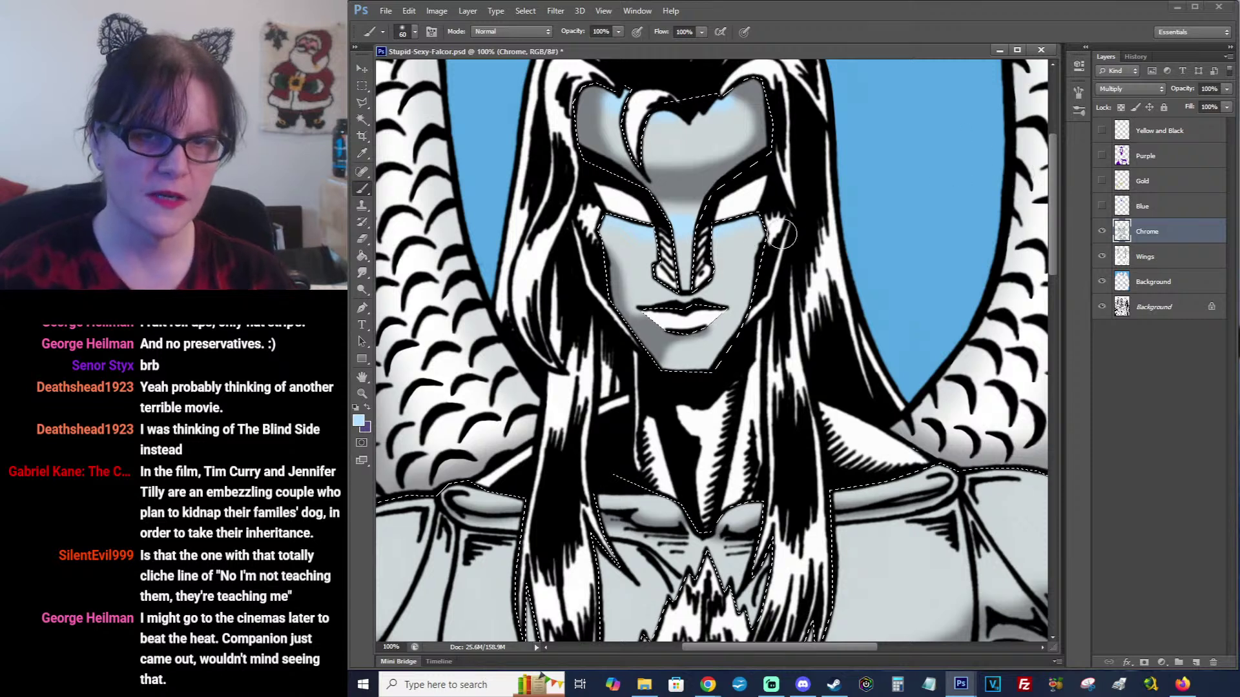
Brush light blue reflections along the upper edges of the chrome collar and its centre pieces.
{"action": "key", "text": "ctrl+d"}
{"action": "mouse_move", "coordinate": [715, 270]}
{"action": "left_mouse_down"}
{"action": "mouse_move", "coordinate": [717, 194]}
{"action": "mouse_move", "coordinate": [798, 173]}
{"action": "mouse_move", "coordinate": [772, 146]}
{"action": "left_mouse_up"}
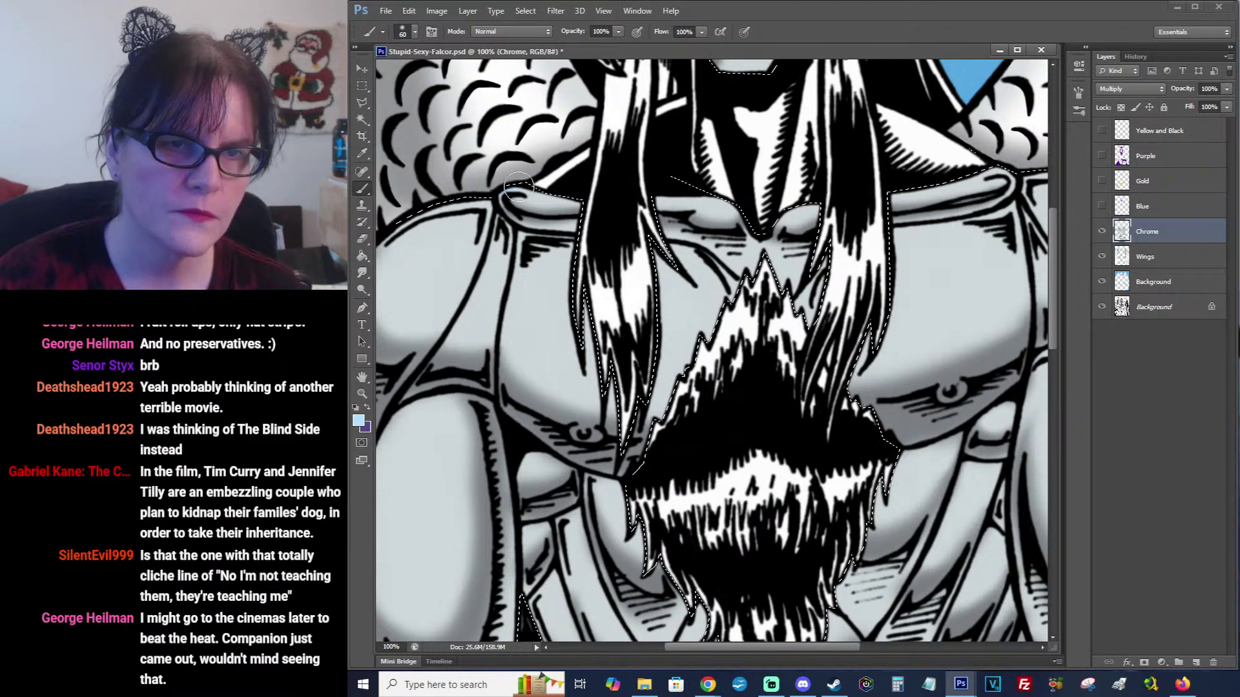
{"action": "left_click_drag", "start_coordinate": [524, 185], "coordinate": [572, 195]}
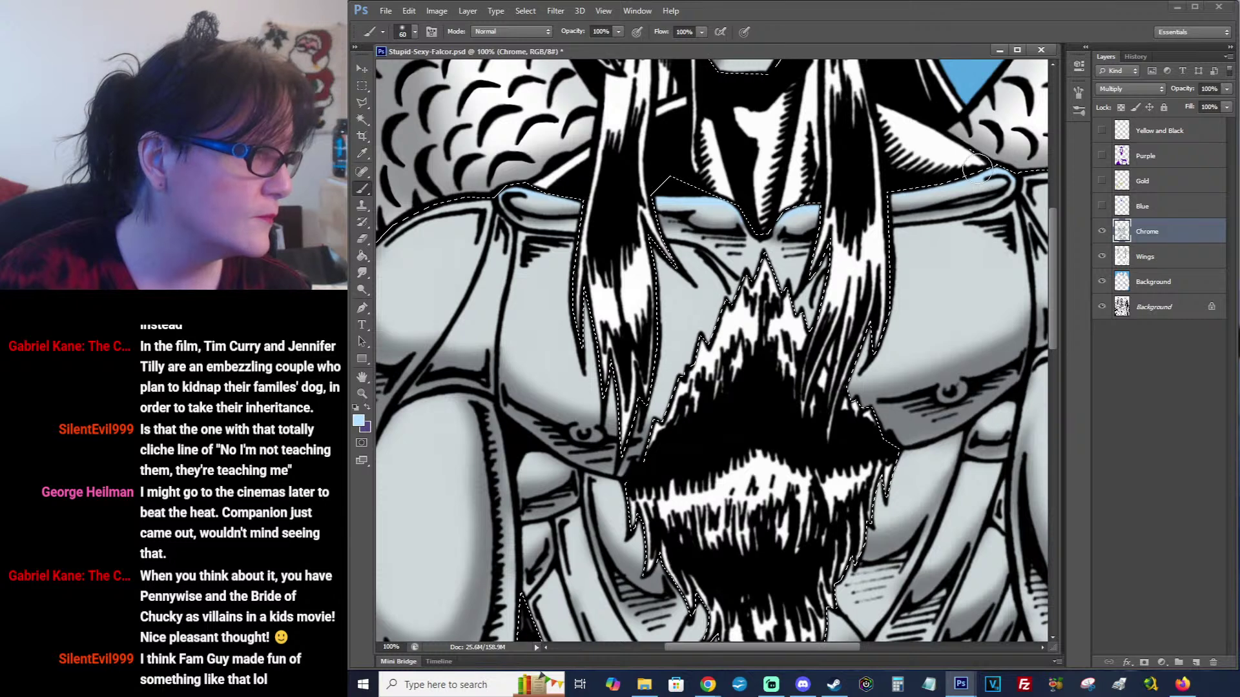
Sample the light grey chrome tone as the second color and brush light blue reflections along the tops of both shoulders and the chest.
{"action": "left_click_drag", "start_coordinate": [676, 234], "coordinate": [765, 226]}
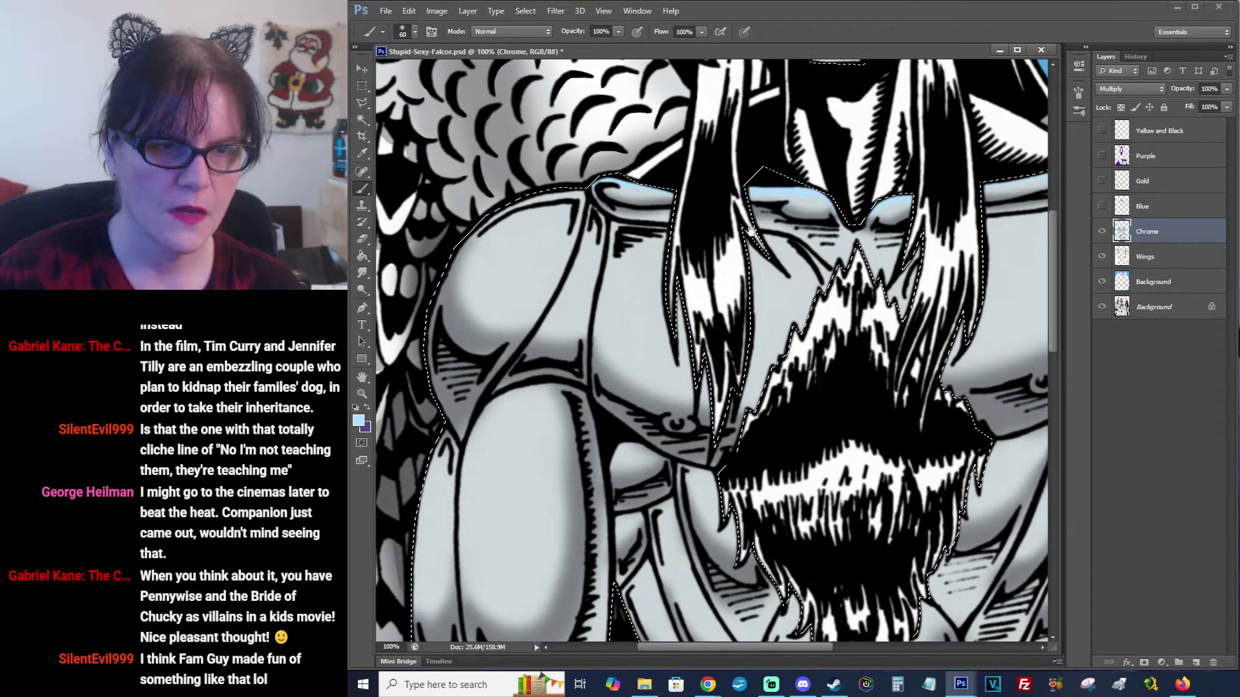
{"action": "left_click", "coordinate": [367, 407]}
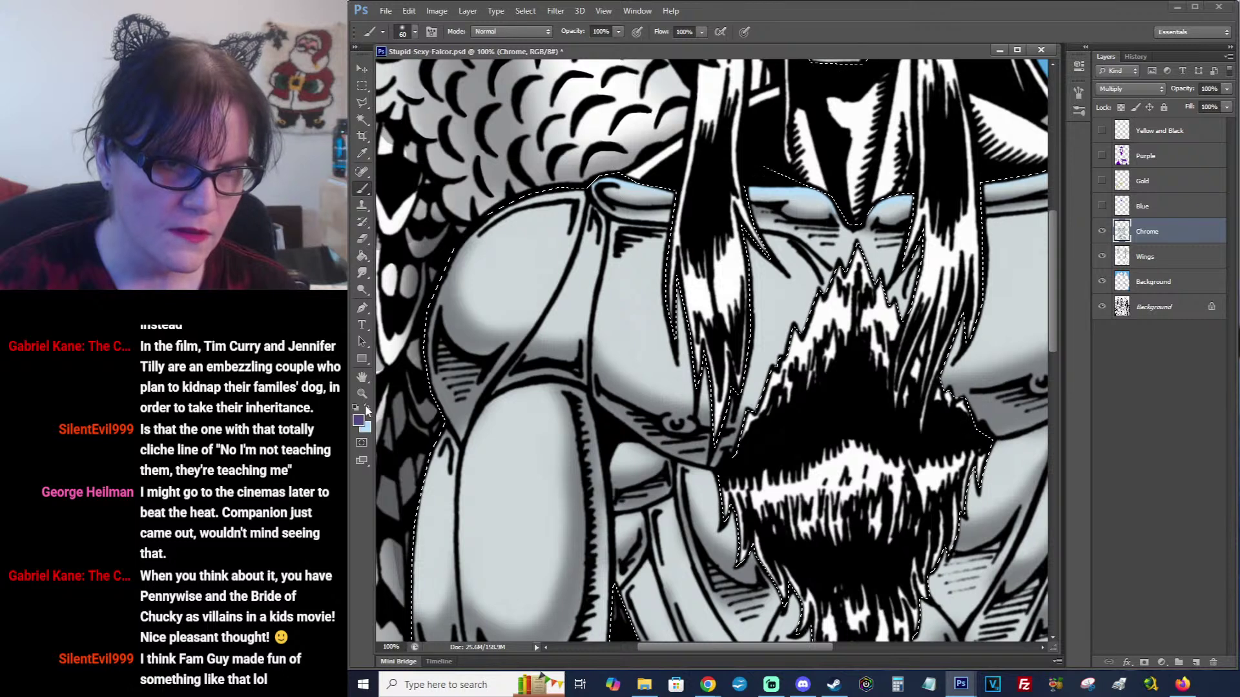
{"action": "left_click", "coordinate": [363, 153]}
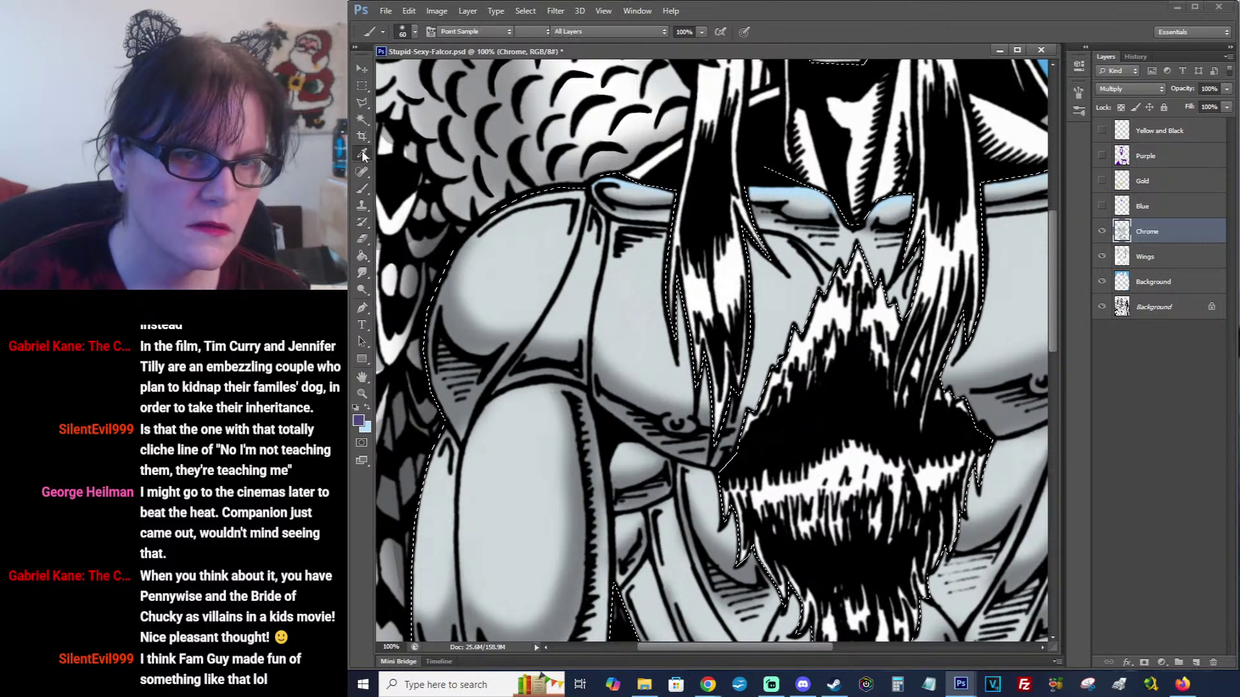
{"action": "left_click", "coordinate": [510, 250]}
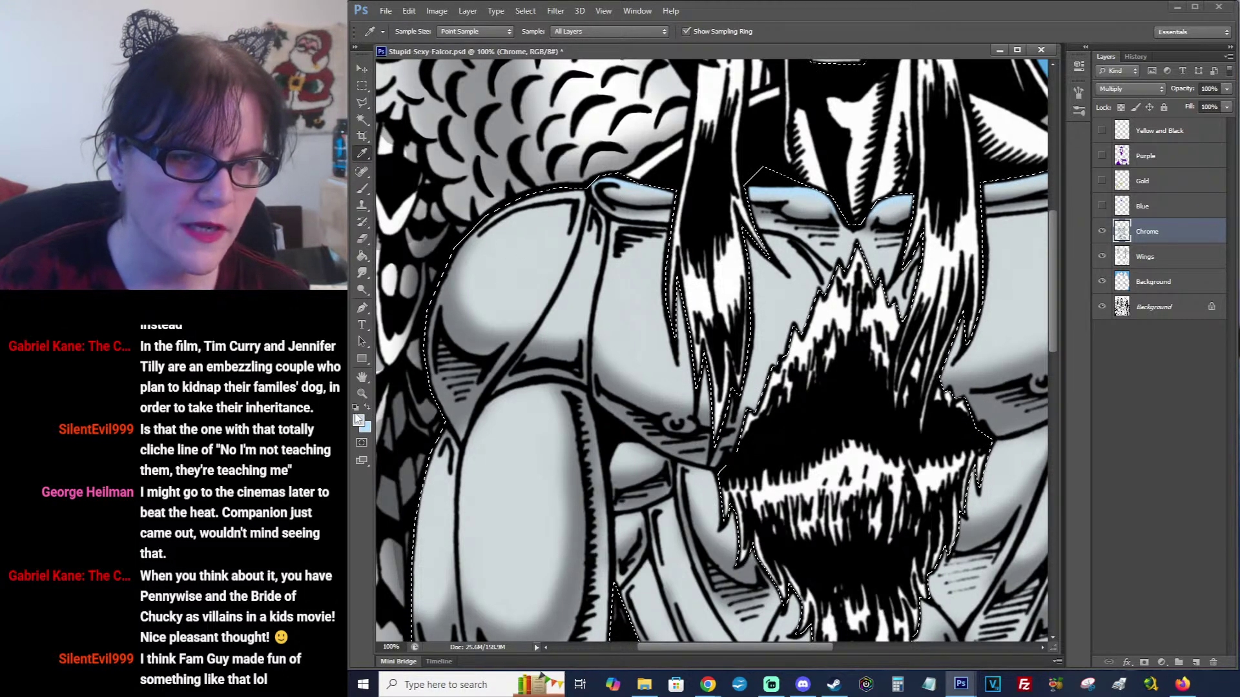
{"action": "left_click", "coordinate": [362, 189]}
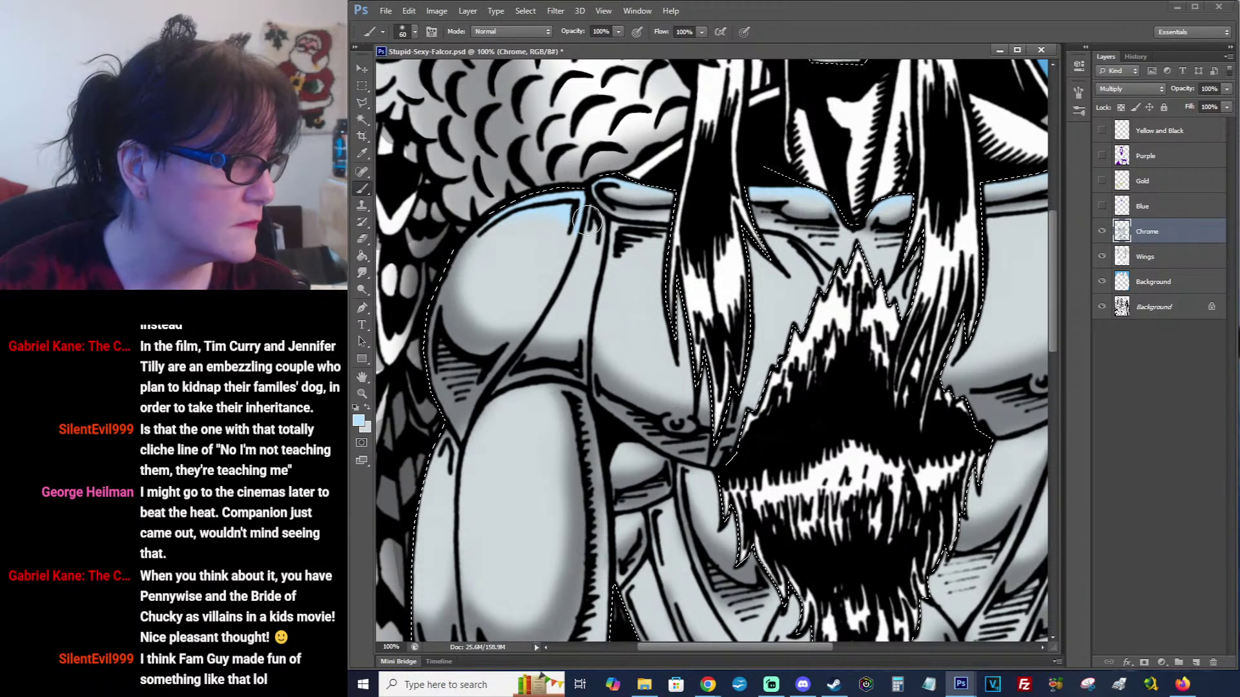
{"action": "mouse_move", "coordinate": [577, 220]}
{"action": "left_mouse_down"}
{"action": "mouse_move", "coordinate": [574, 244]}
{"action": "mouse_move", "coordinate": [594, 219]}
{"action": "left_mouse_up"}
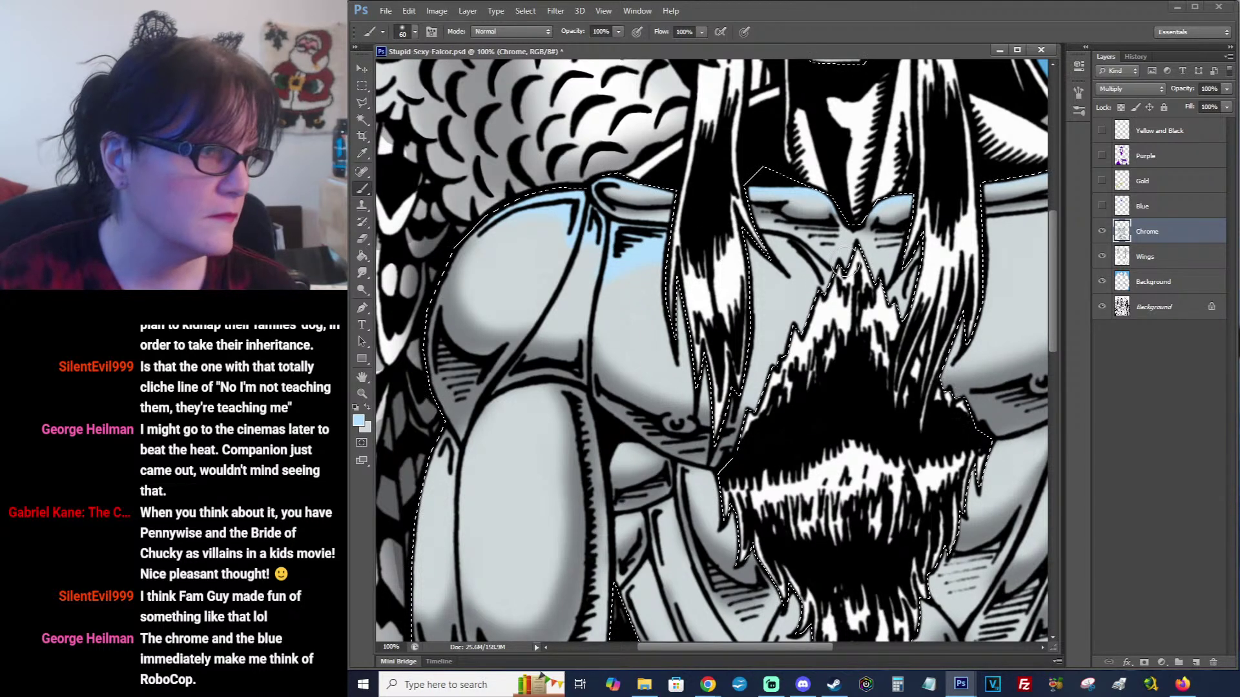
{"action": "left_click_drag", "start_coordinate": [824, 281], "coordinate": [773, 245]}
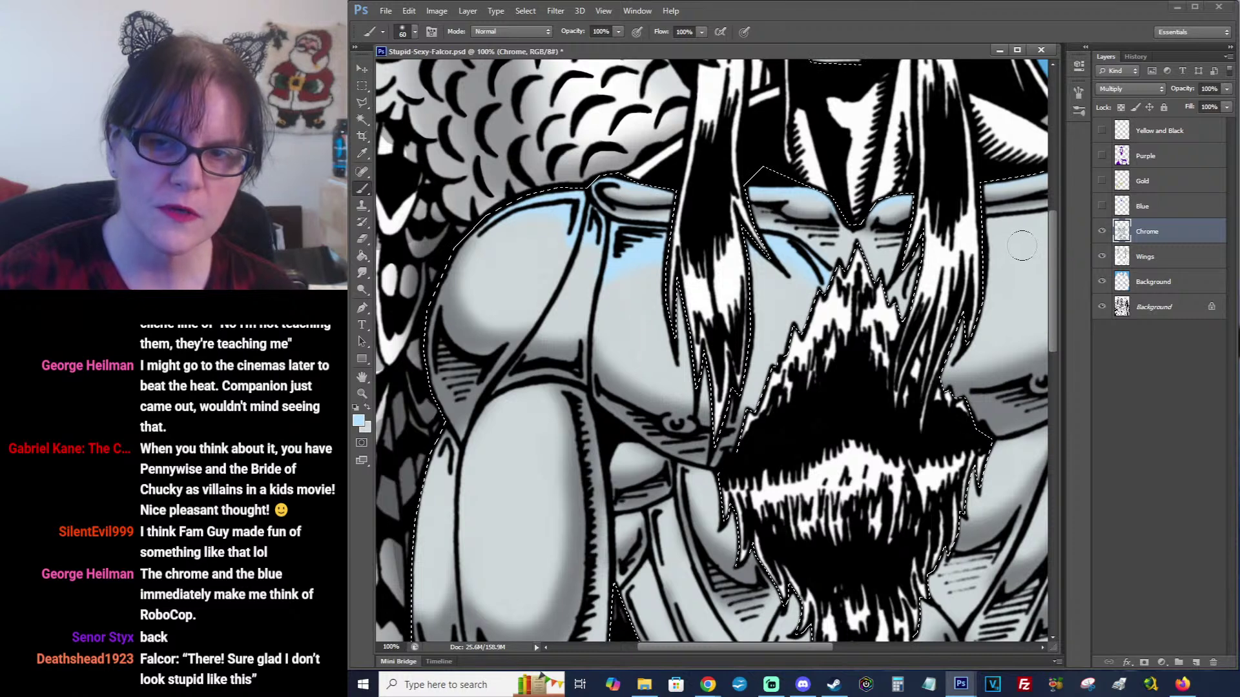
{"action": "left_click_drag", "start_coordinate": [1022, 245], "coordinate": [839, 253]}
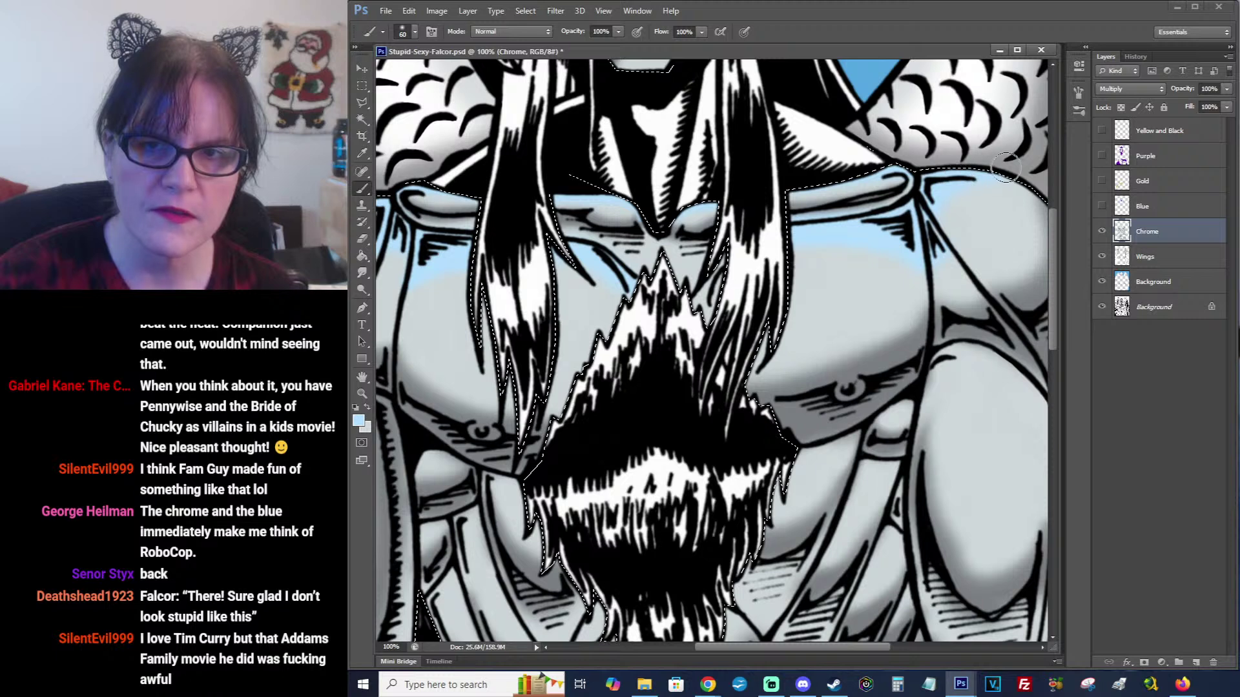
Brush light blue along the upper outer edge of the figure's right upper arm and blend it with the Smudge tool at 50% strength.
{"action": "left_click_drag", "start_coordinate": [675, 268], "coordinate": [915, 93]}
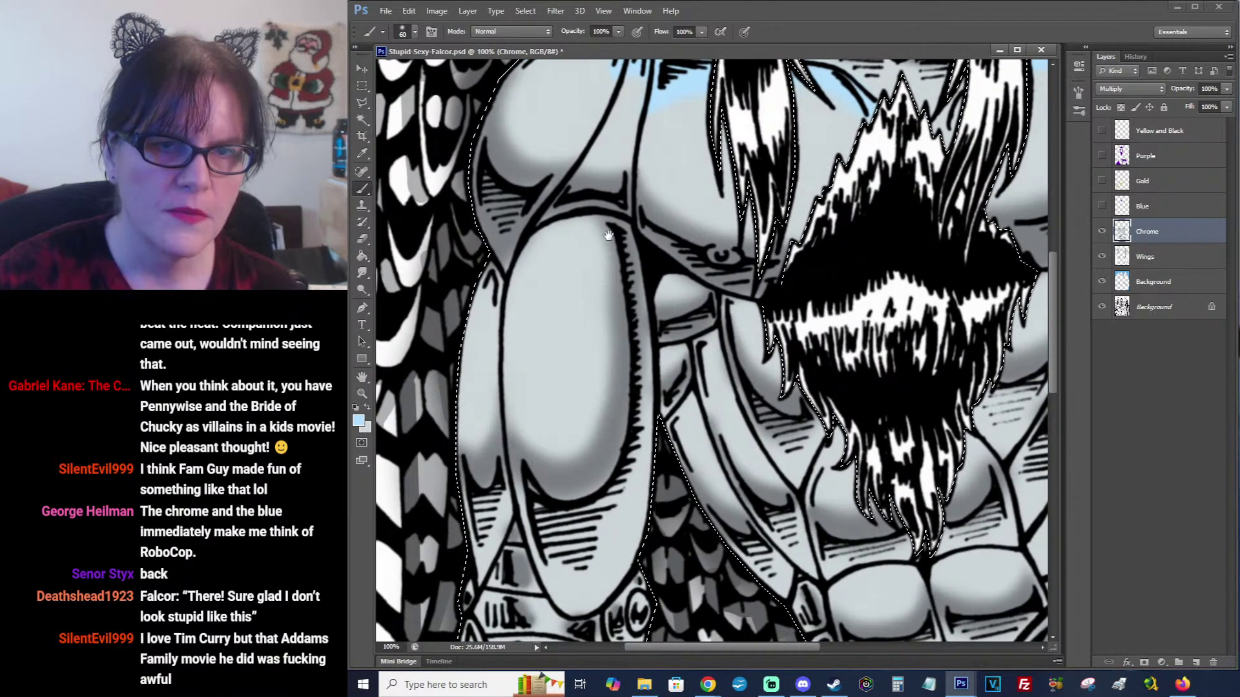
{"action": "left_click_drag", "start_coordinate": [582, 227], "coordinate": [512, 284]}
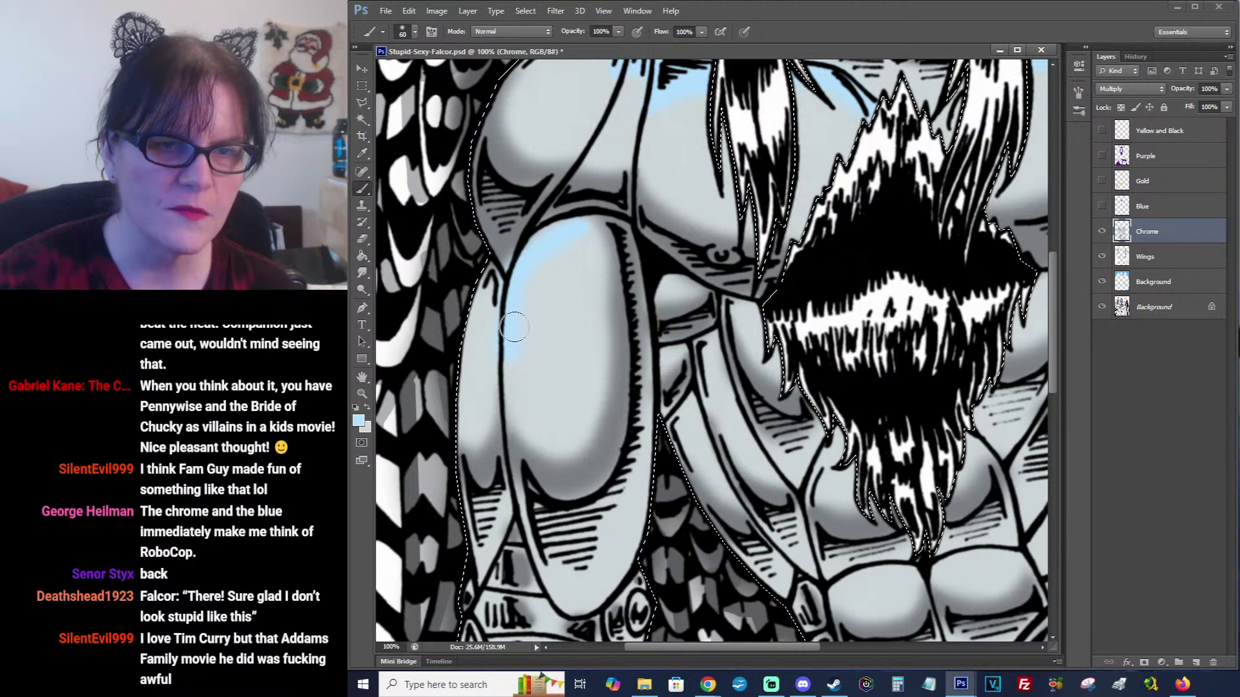
{"action": "mouse_move", "coordinate": [515, 326]}
{"action": "left_mouse_down"}
{"action": "mouse_move", "coordinate": [540, 268]}
{"action": "mouse_move", "coordinate": [574, 236]}
{"action": "mouse_move", "coordinate": [533, 267]}
{"action": "mouse_move", "coordinate": [512, 342]}
{"action": "left_mouse_up"}
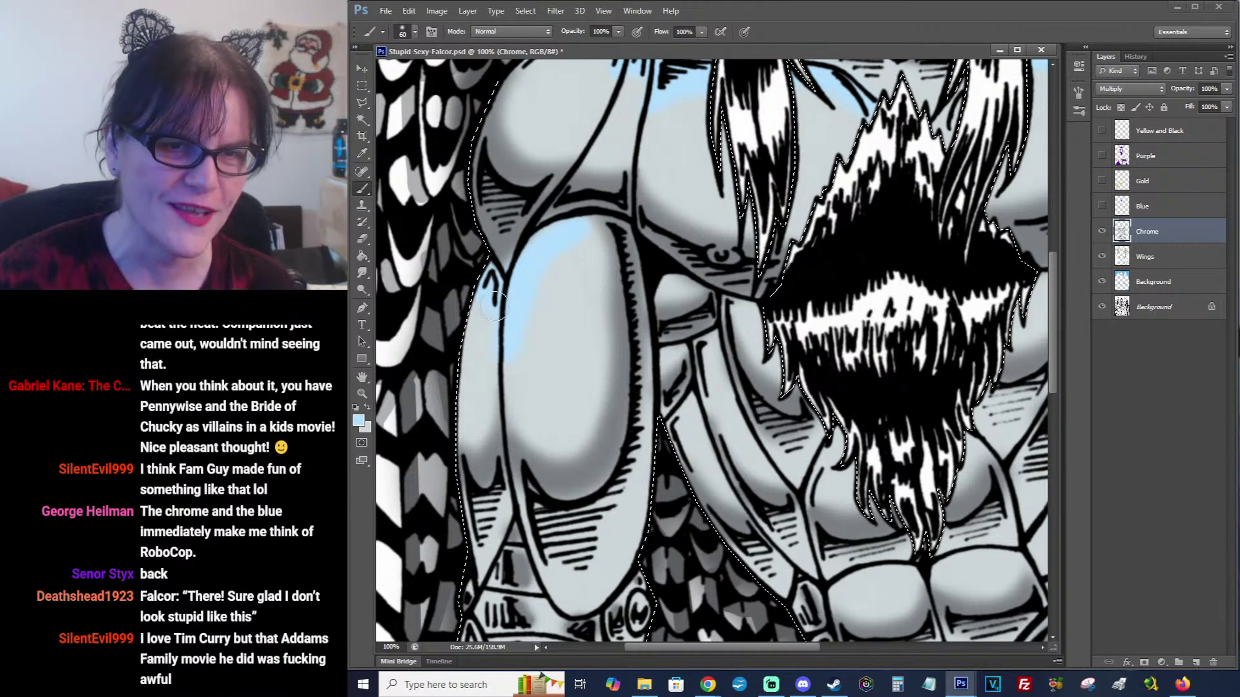
{"action": "key", "text": "r"}
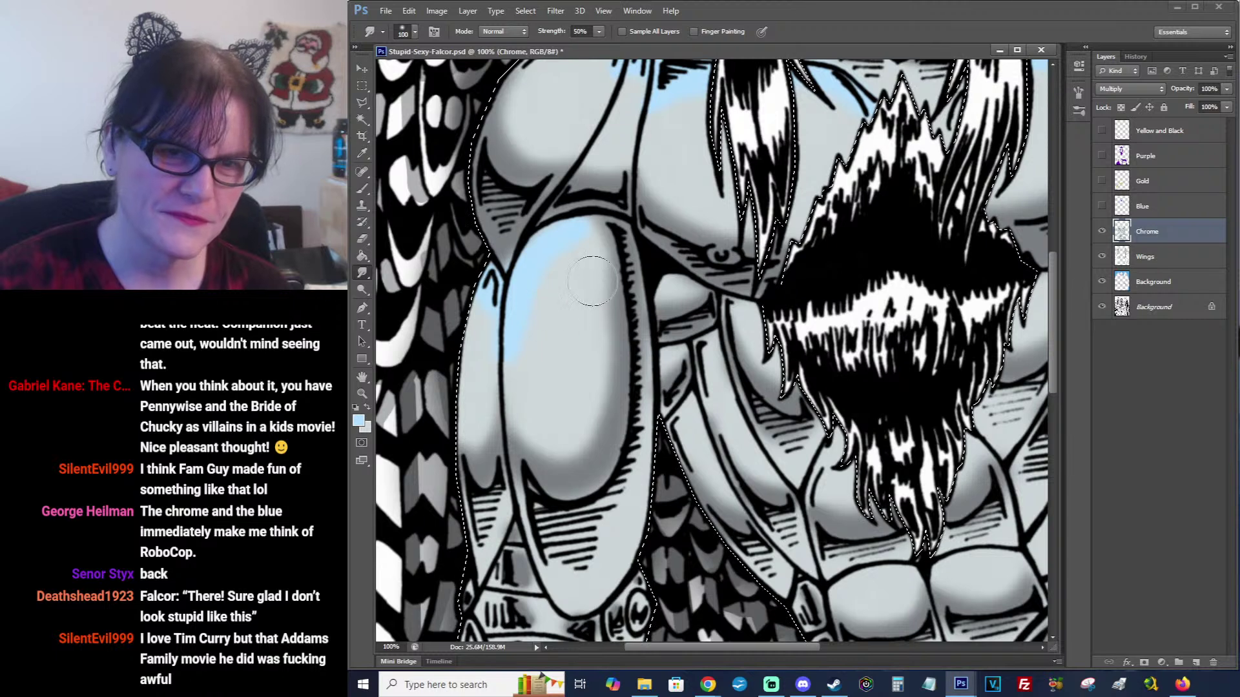
{"action": "mouse_move", "coordinate": [564, 289]}
{"action": "left_mouse_down"}
{"action": "mouse_move", "coordinate": [569, 247]}
{"action": "mouse_move", "coordinate": [596, 234]}
{"action": "mouse_move", "coordinate": [557, 278]}
{"action": "mouse_move", "coordinate": [543, 268]}
{"action": "mouse_move", "coordinate": [550, 291]}
{"action": "mouse_move", "coordinate": [532, 292]}
{"action": "mouse_move", "coordinate": [547, 306]}
{"action": "mouse_move", "coordinate": [501, 358]}
{"action": "mouse_move", "coordinate": [531, 372]}
{"action": "mouse_move", "coordinate": [499, 370]}
{"action": "left_mouse_up"}
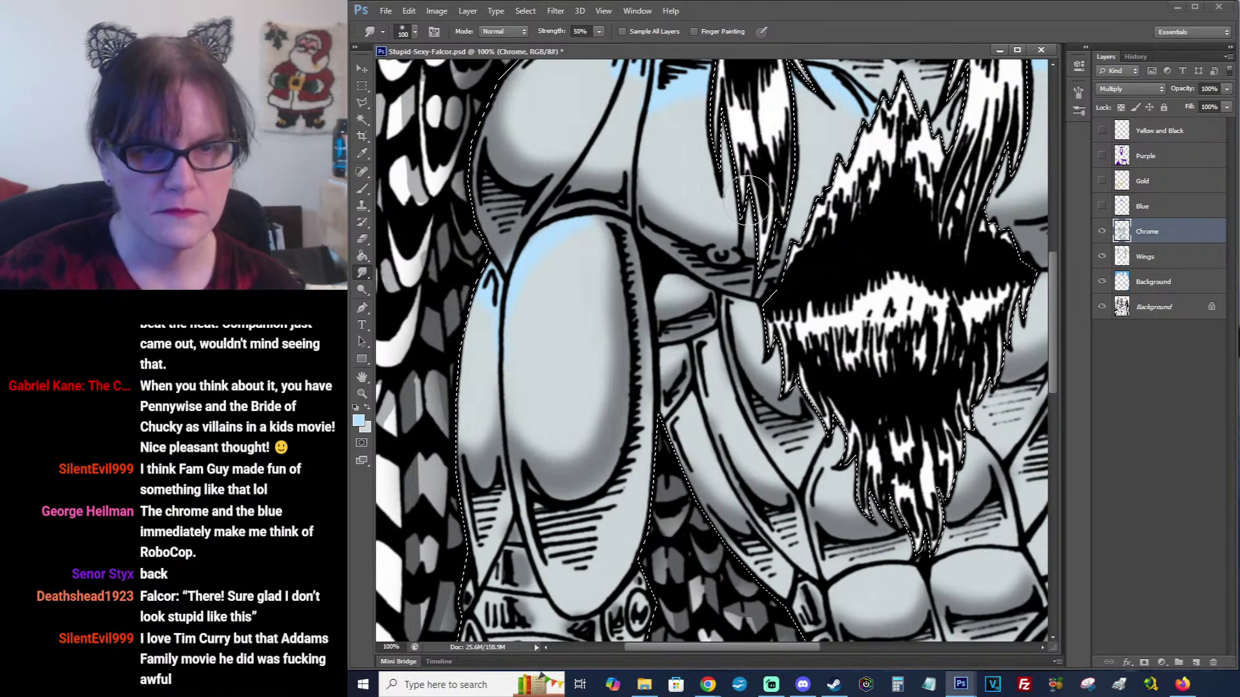
Brush light blue reflections across the top of the figure's left upper arm and the narrow panel beside it.
{"action": "left_click_drag", "start_coordinate": [1027, 132], "coordinate": [754, 230]}
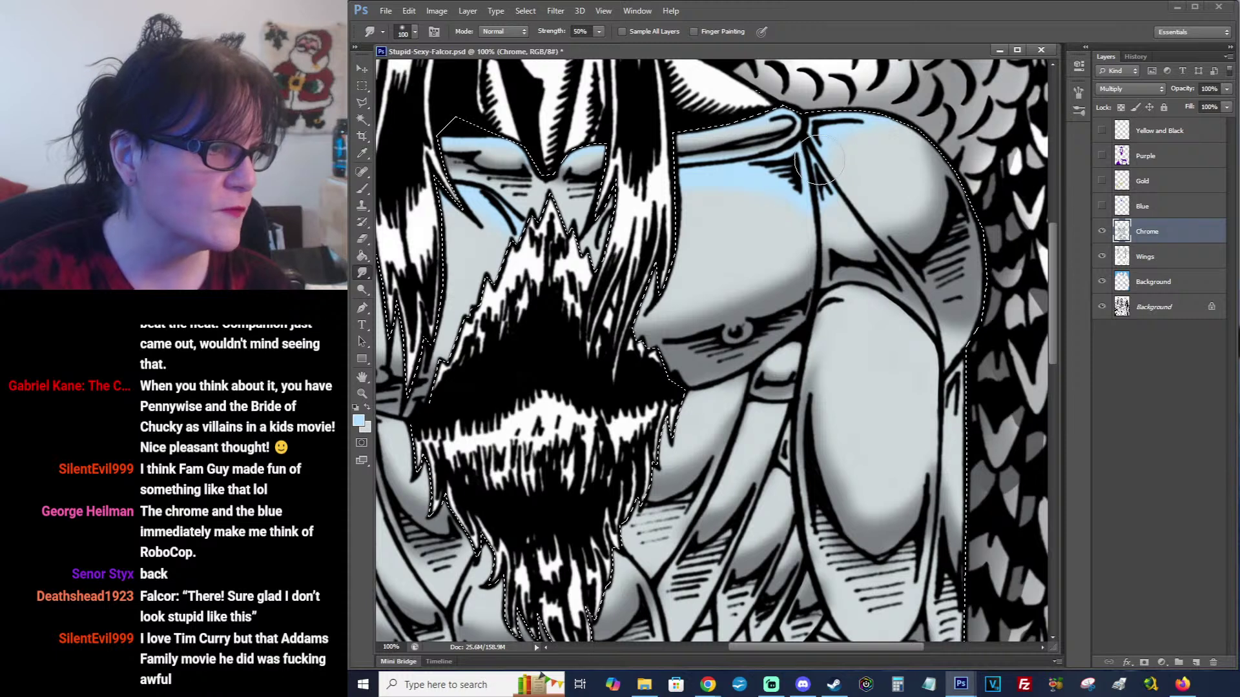
{"action": "left_click_drag", "start_coordinate": [949, 219], "coordinate": [940, 174]}
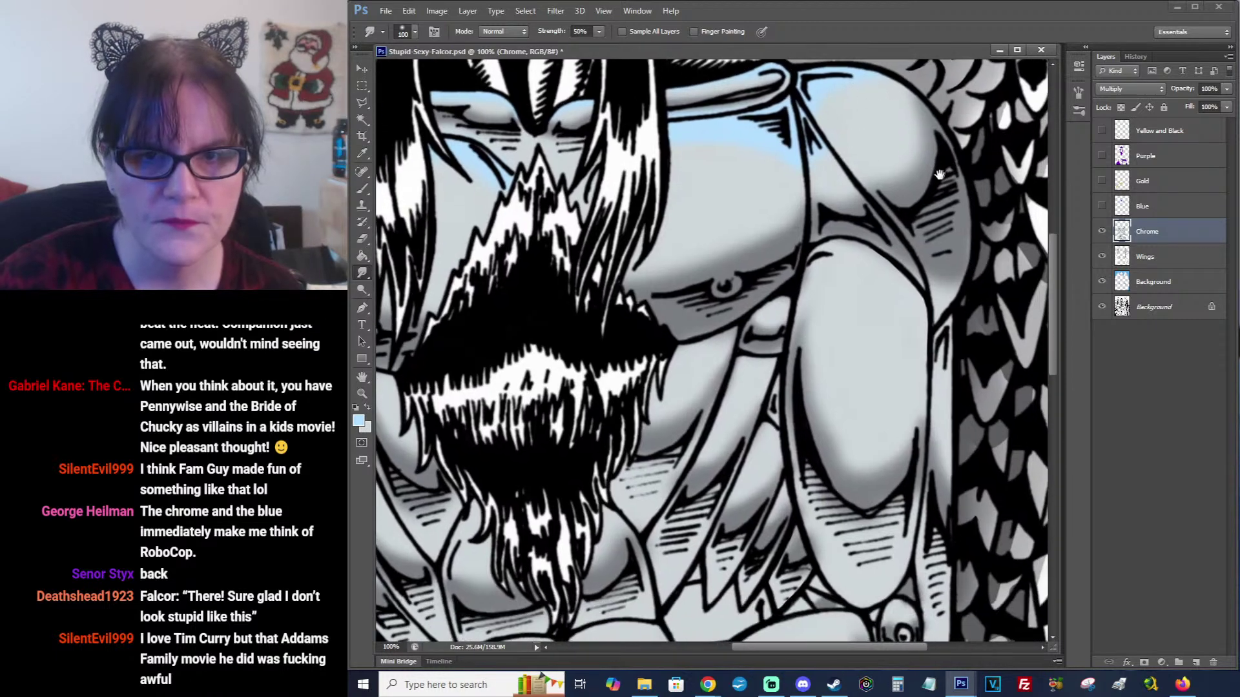
{"action": "left_click", "coordinate": [362, 190]}
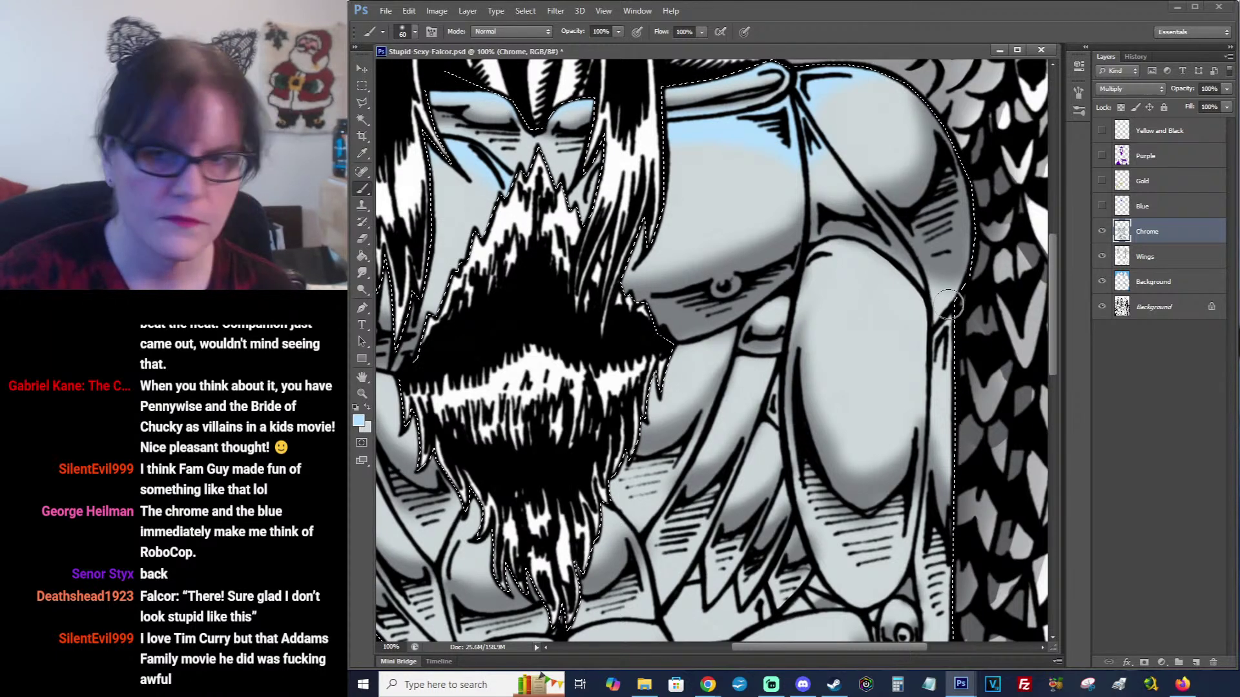
{"action": "mouse_move", "coordinate": [923, 307]}
{"action": "left_mouse_down"}
{"action": "mouse_move", "coordinate": [850, 265]}
{"action": "mouse_move", "coordinate": [804, 284]}
{"action": "mouse_move", "coordinate": [824, 280]}
{"action": "mouse_move", "coordinate": [817, 268]}
{"action": "mouse_move", "coordinate": [841, 254]}
{"action": "mouse_move", "coordinate": [868, 264]}
{"action": "left_mouse_up"}
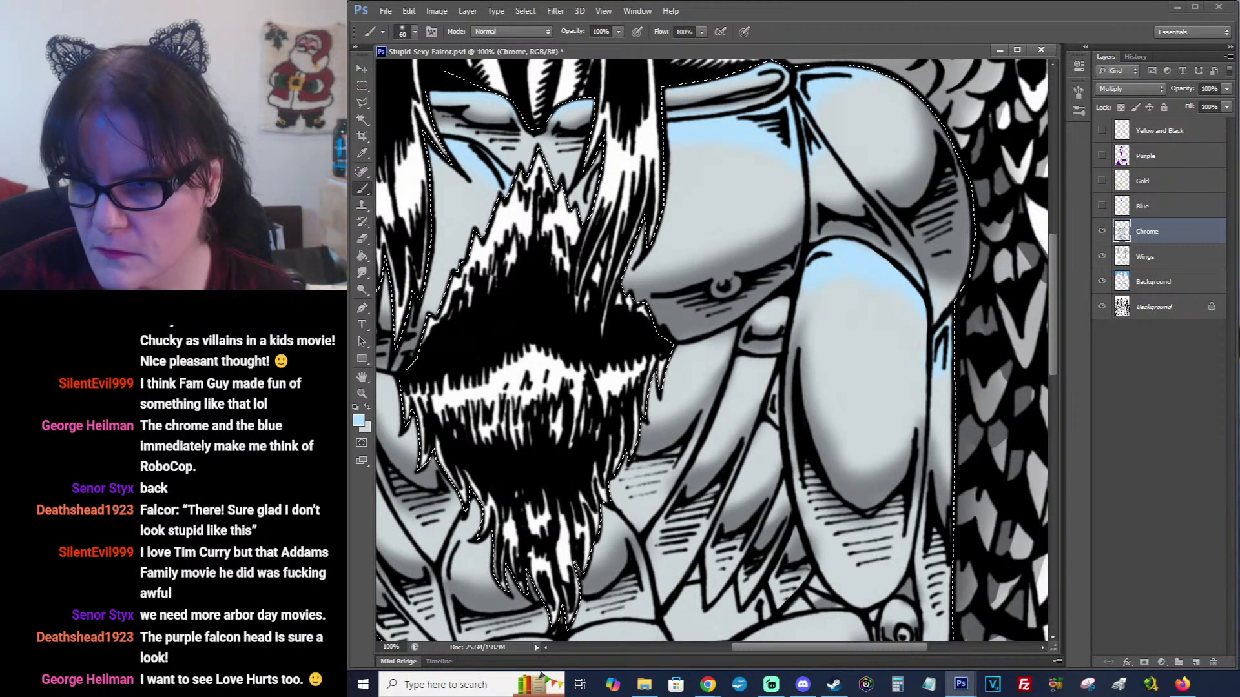
{"action": "key", "text": "alt+Tab"}
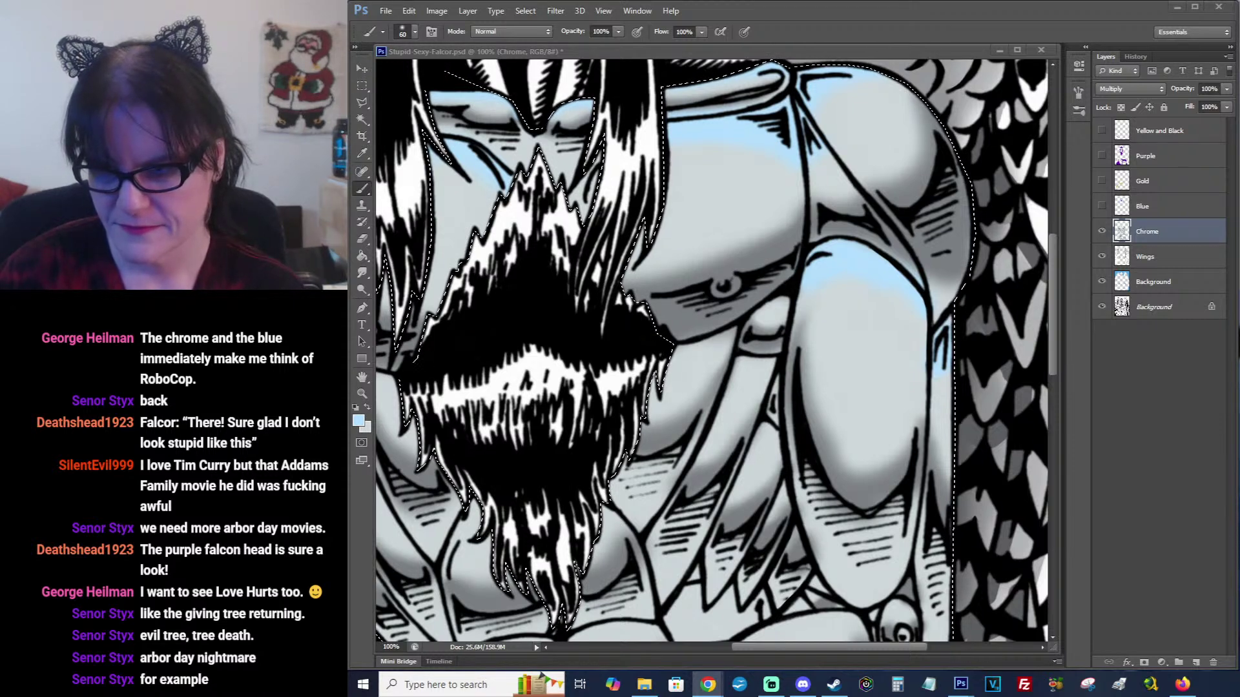
{"action": "left_click", "coordinate": [911, 54]}
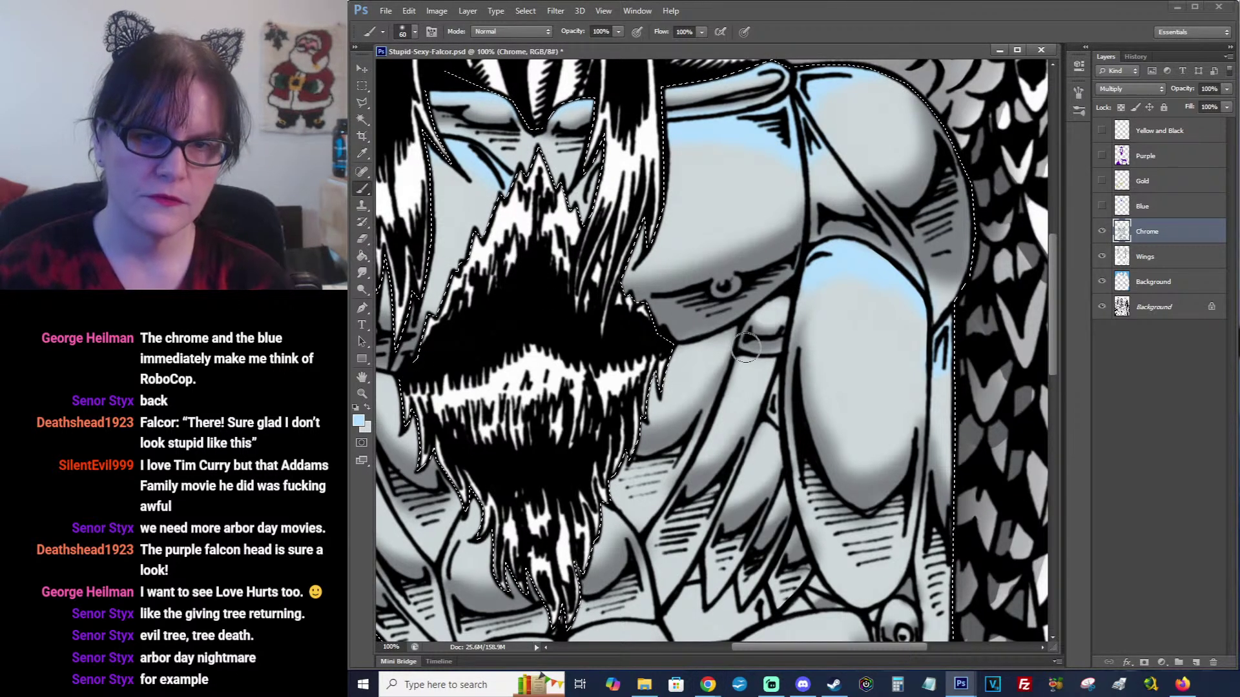
Brush light blue reflections onto the small side pieces and upper rib panels just beneath the chest.
{"action": "mouse_move", "coordinate": [761, 349]}
{"action": "left_mouse_down"}
{"action": "mouse_move", "coordinate": [904, 326]}
{"action": "mouse_move", "coordinate": [883, 331]}
{"action": "left_mouse_up"}
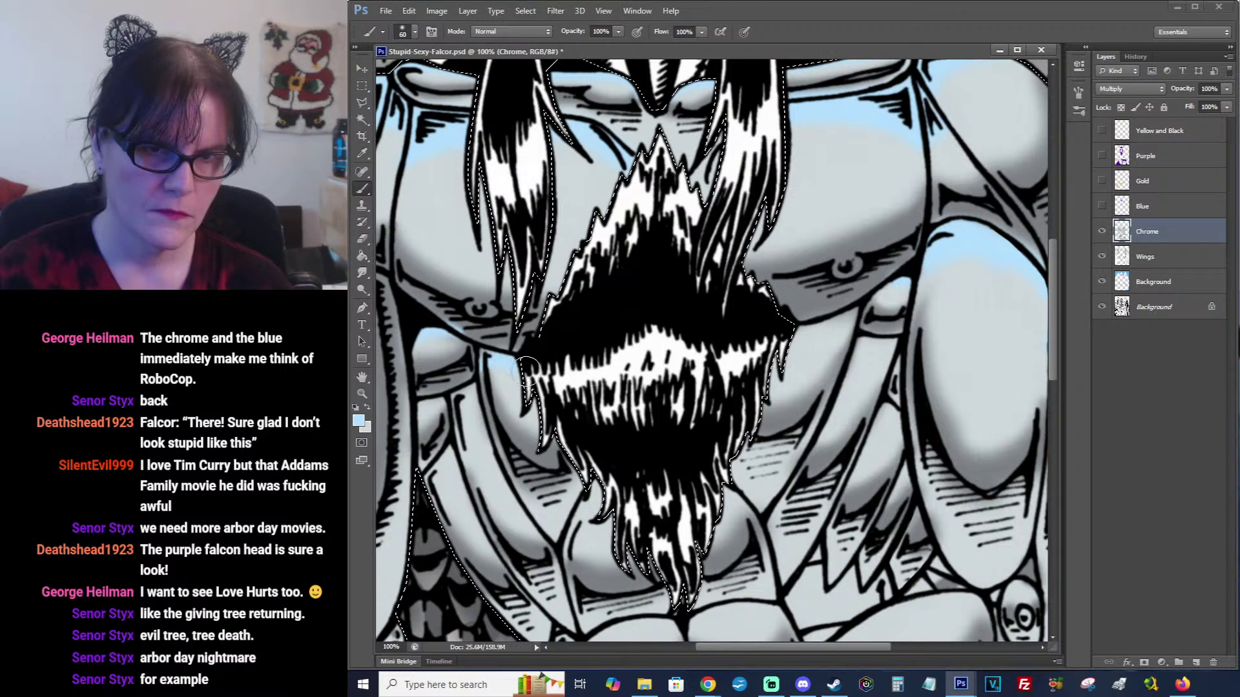
{"action": "left_click_drag", "start_coordinate": [607, 381], "coordinate": [625, 298]}
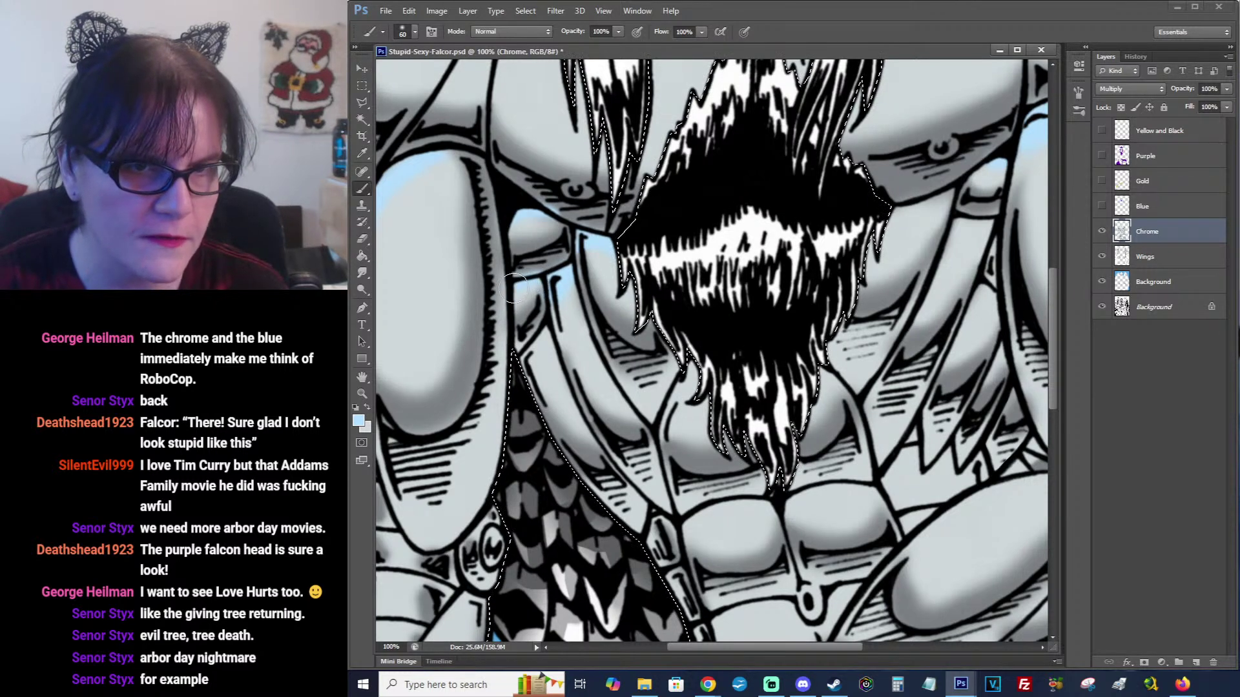
{"action": "left_click_drag", "start_coordinate": [797, 335], "coordinate": [924, 241]}
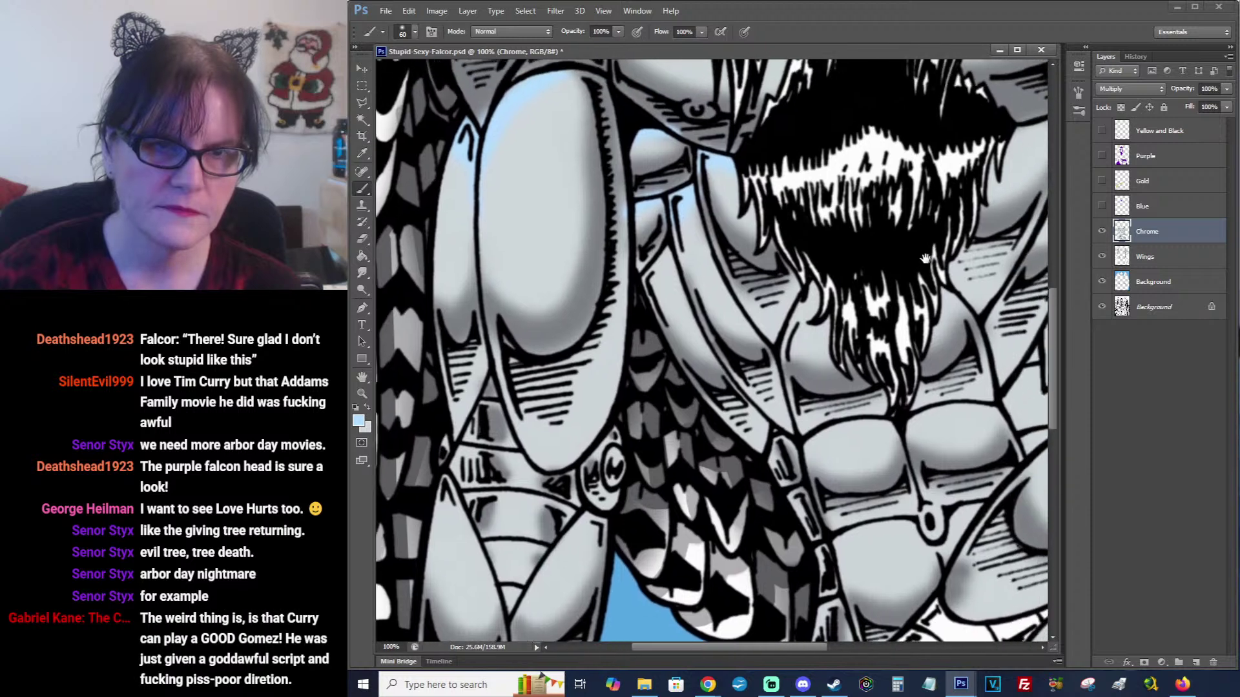
Brush light blue onto the figure's right elbow disc and the tops of the forearm plates, and switch to light grey.
{"action": "mouse_move", "coordinate": [743, 355]}
{"action": "left_mouse_down"}
{"action": "mouse_move", "coordinate": [771, 322]}
{"action": "mouse_move", "coordinate": [769, 189]}
{"action": "left_mouse_up"}
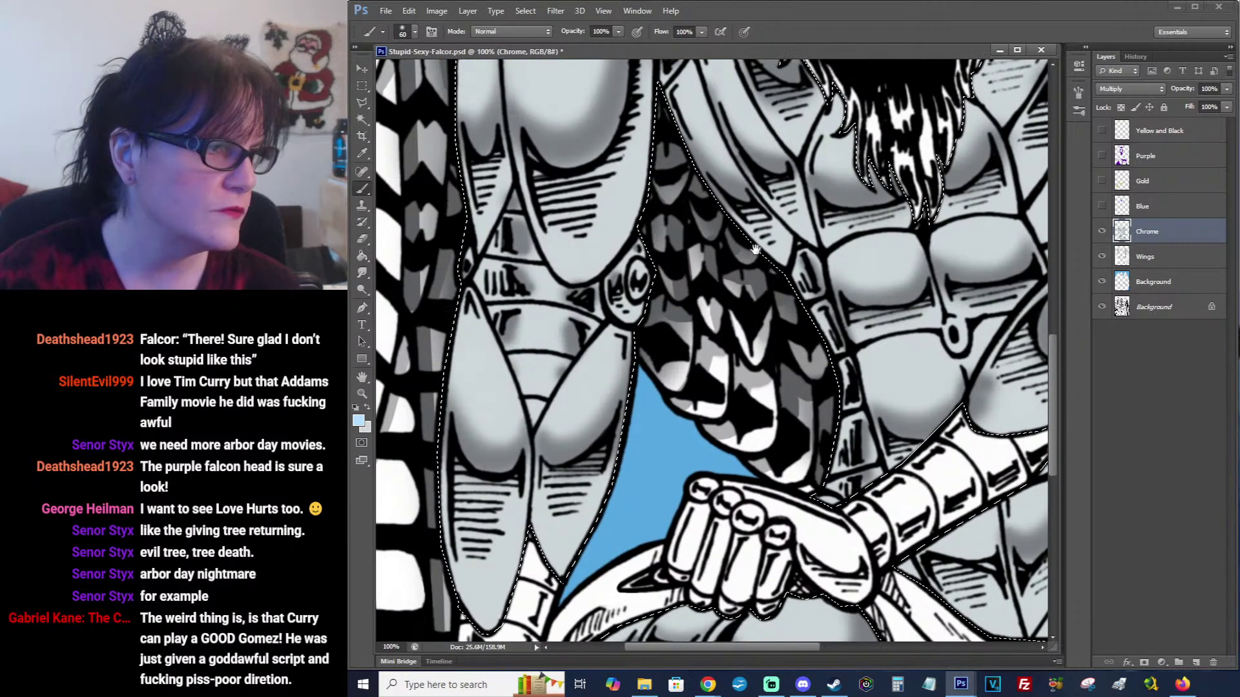
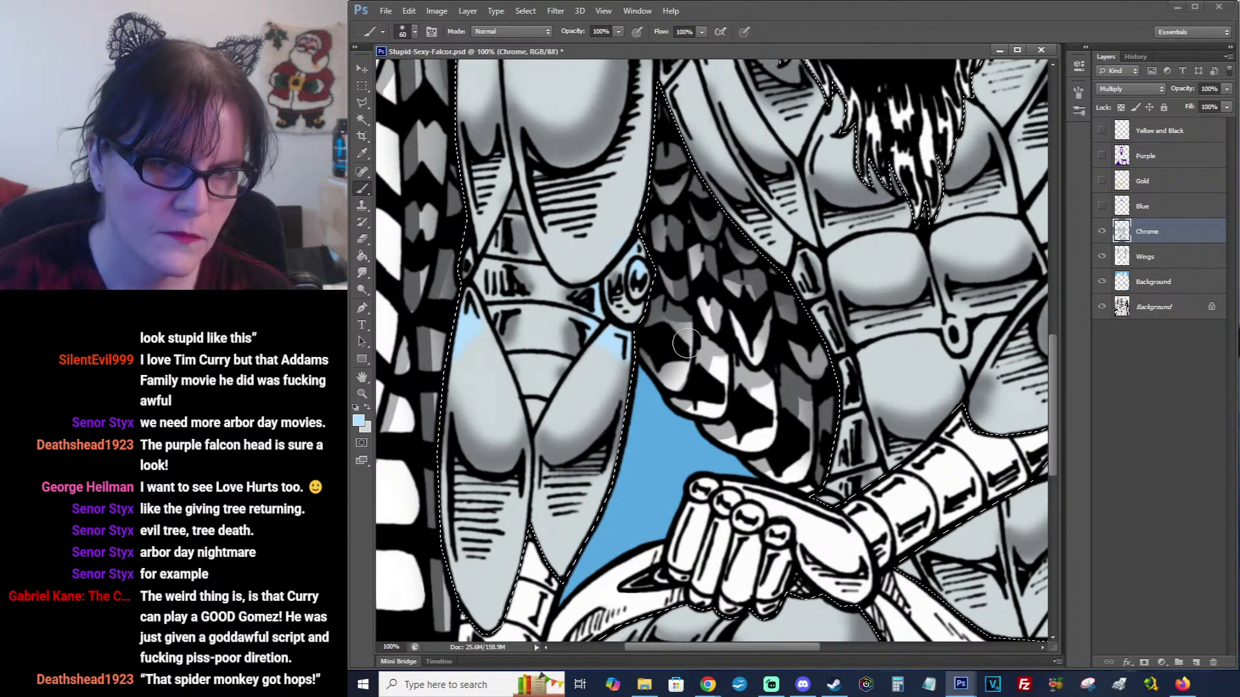
{"action": "left_click", "coordinate": [369, 406]}
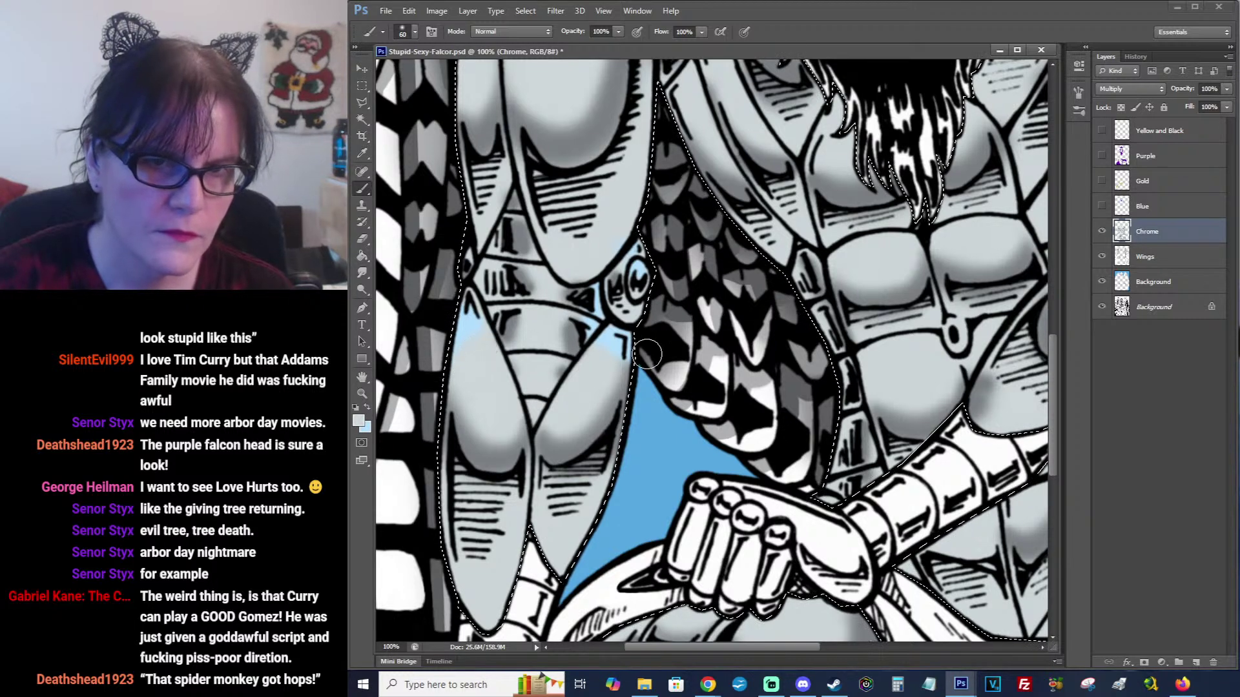
{"action": "left_click_drag", "start_coordinate": [625, 402], "coordinate": [721, 249]}
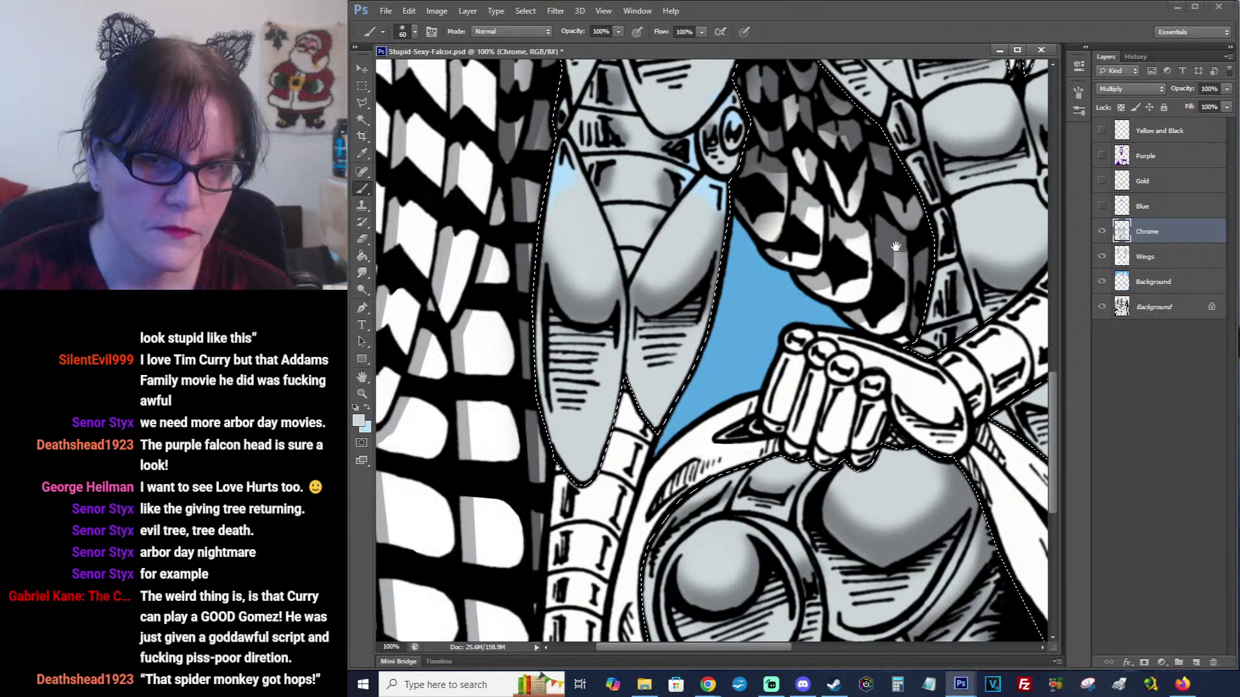
Brush light blue onto the upper rib panels below the figure's left chest and blend it with the Smudge tool at 50% strength.
{"action": "left_click_drag", "start_coordinate": [928, 252], "coordinate": [734, 305]}
{"action": "left_click_drag", "start_coordinate": [883, 174], "coordinate": [735, 322]}
{"action": "mouse_move", "coordinate": [780, 279]}
{"action": "left_mouse_down"}
{"action": "mouse_move", "coordinate": [747, 424]}
{"action": "mouse_move", "coordinate": [798, 308]}
{"action": "left_mouse_up"}
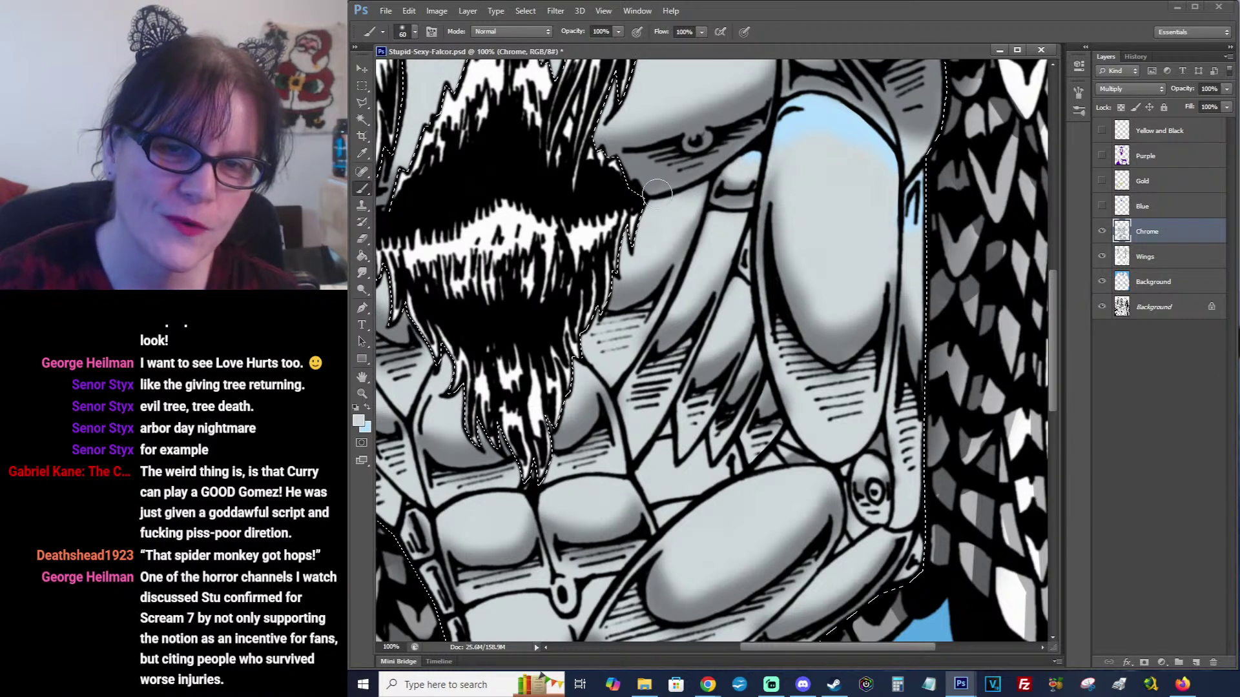
{"action": "left_click_drag", "start_coordinate": [681, 217], "coordinate": [819, 234]}
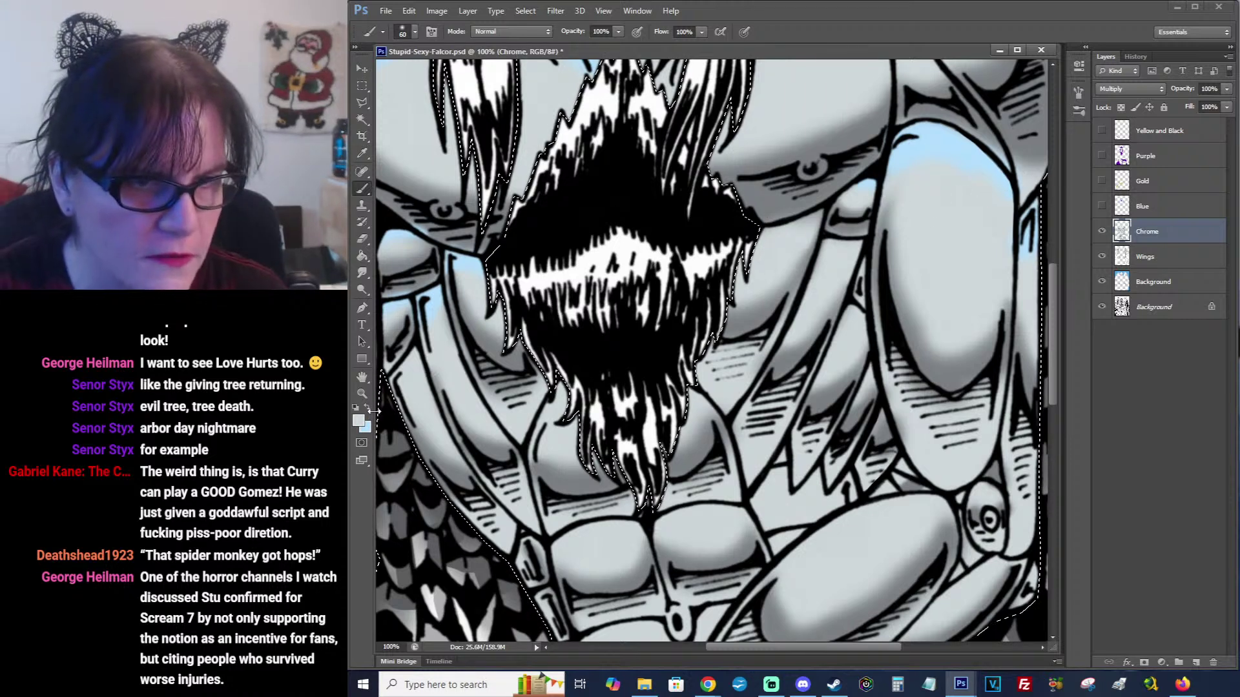
{"action": "left_click_drag", "start_coordinate": [373, 411], "coordinate": [369, 414]}
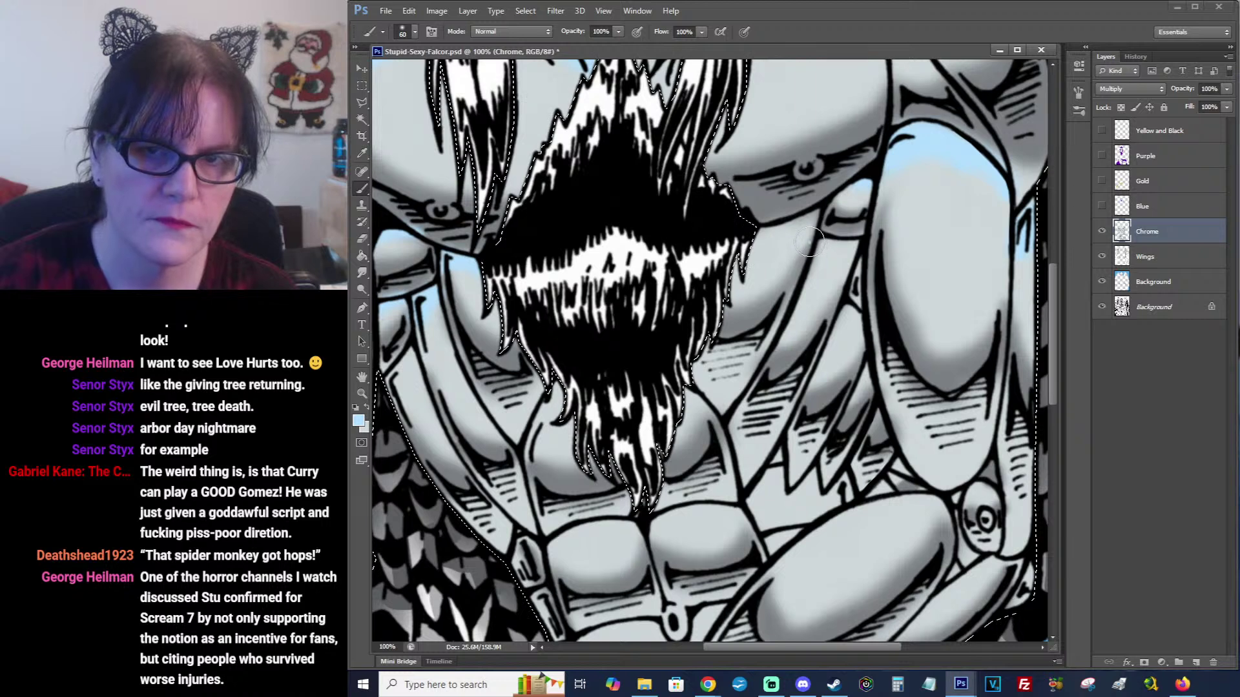
{"action": "mouse_move", "coordinate": [804, 231]}
{"action": "left_mouse_down"}
{"action": "mouse_move", "coordinate": [755, 235]}
{"action": "mouse_move", "coordinate": [819, 216]}
{"action": "mouse_move", "coordinate": [899, 216]}
{"action": "mouse_move", "coordinate": [896, 228]}
{"action": "mouse_move", "coordinate": [821, 244]}
{"action": "mouse_move", "coordinate": [847, 254]}
{"action": "mouse_move", "coordinate": [857, 246]}
{"action": "mouse_move", "coordinate": [815, 261]}
{"action": "left_mouse_up"}
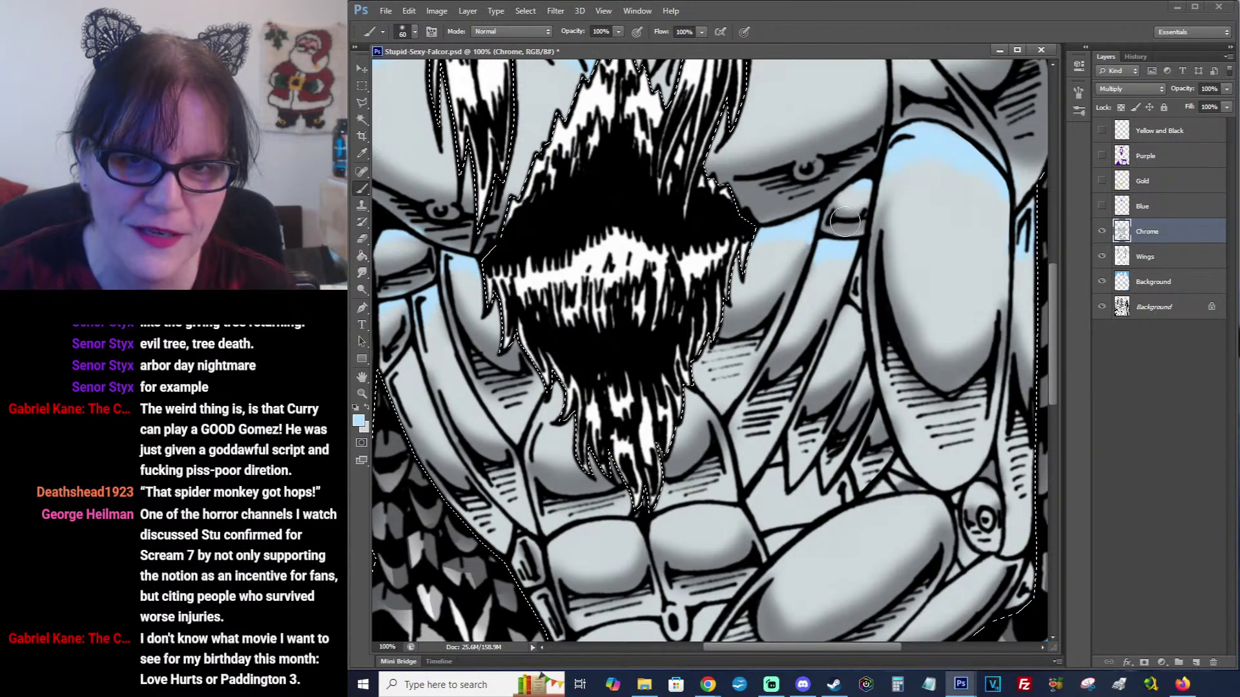
{"action": "left_click", "coordinate": [361, 274]}
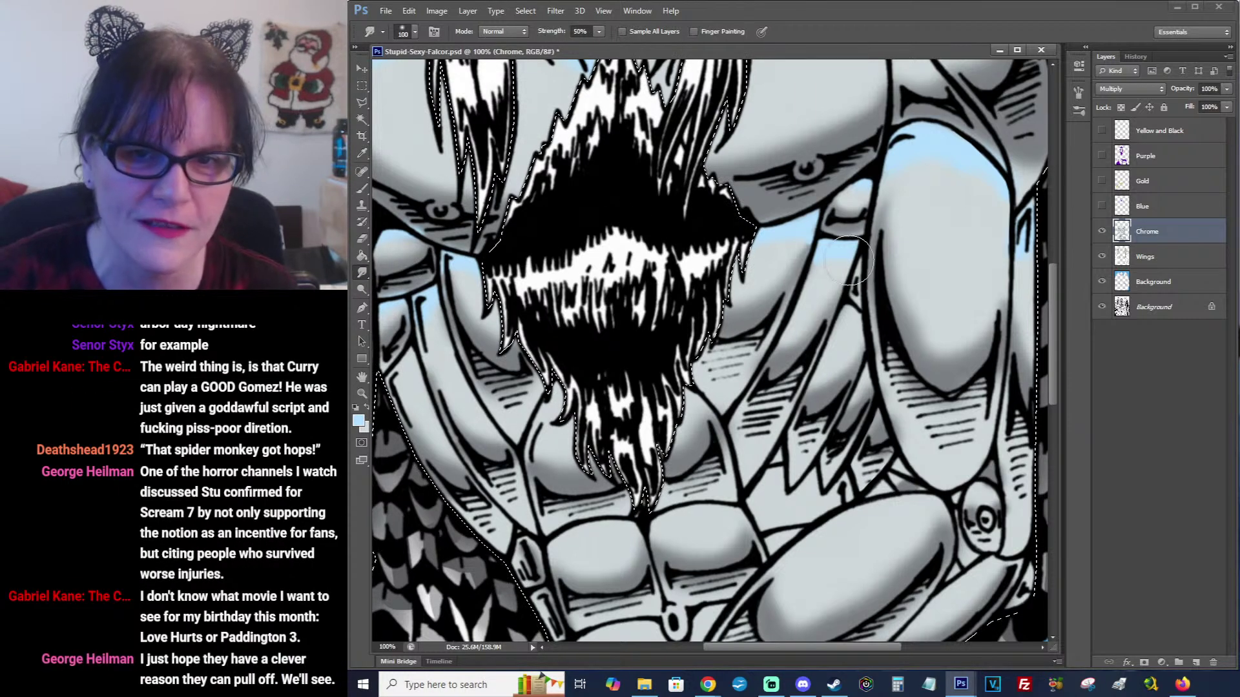
{"action": "mouse_move", "coordinate": [799, 257]}
{"action": "left_mouse_down"}
{"action": "mouse_move", "coordinate": [846, 222]}
{"action": "mouse_move", "coordinate": [854, 272]}
{"action": "mouse_move", "coordinate": [903, 243]}
{"action": "mouse_move", "coordinate": [854, 252]}
{"action": "mouse_move", "coordinate": [838, 269]}
{"action": "mouse_move", "coordinate": [852, 258]}
{"action": "mouse_move", "coordinate": [817, 266]}
{"action": "left_mouse_up"}
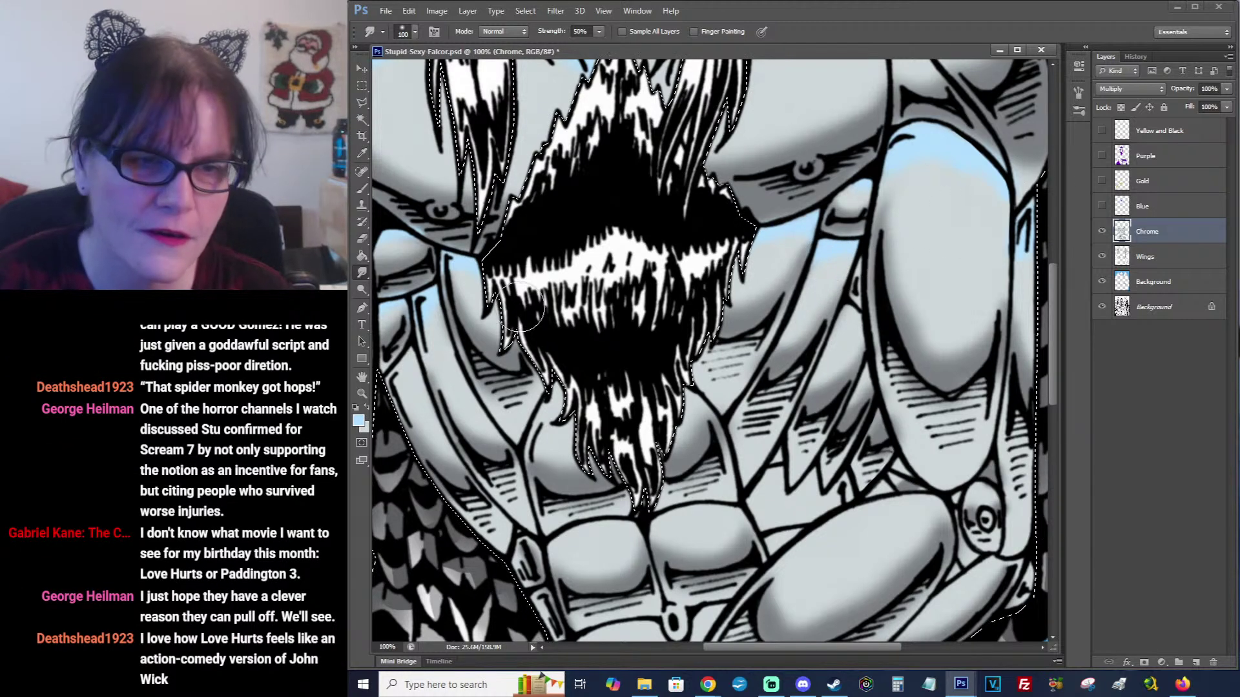
Brush light blue onto the tips of the remaining side panels and the uppermost abdominal plates beside the beard.
{"action": "left_click", "coordinate": [362, 188]}
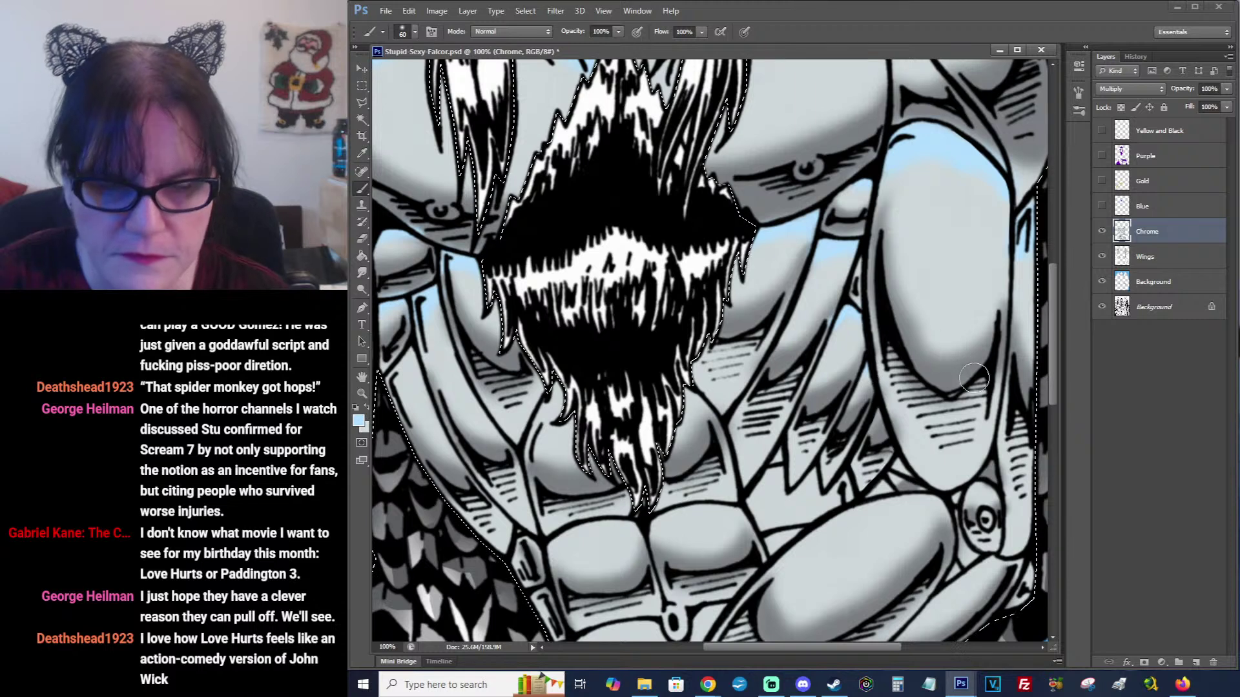
{"action": "mouse_move", "coordinate": [971, 376]}
{"action": "left_mouse_down"}
{"action": "mouse_move", "coordinate": [923, 349]}
{"action": "mouse_move", "coordinate": [911, 215]}
{"action": "mouse_move", "coordinate": [924, 188]}
{"action": "mouse_move", "coordinate": [968, 289]}
{"action": "left_mouse_up"}
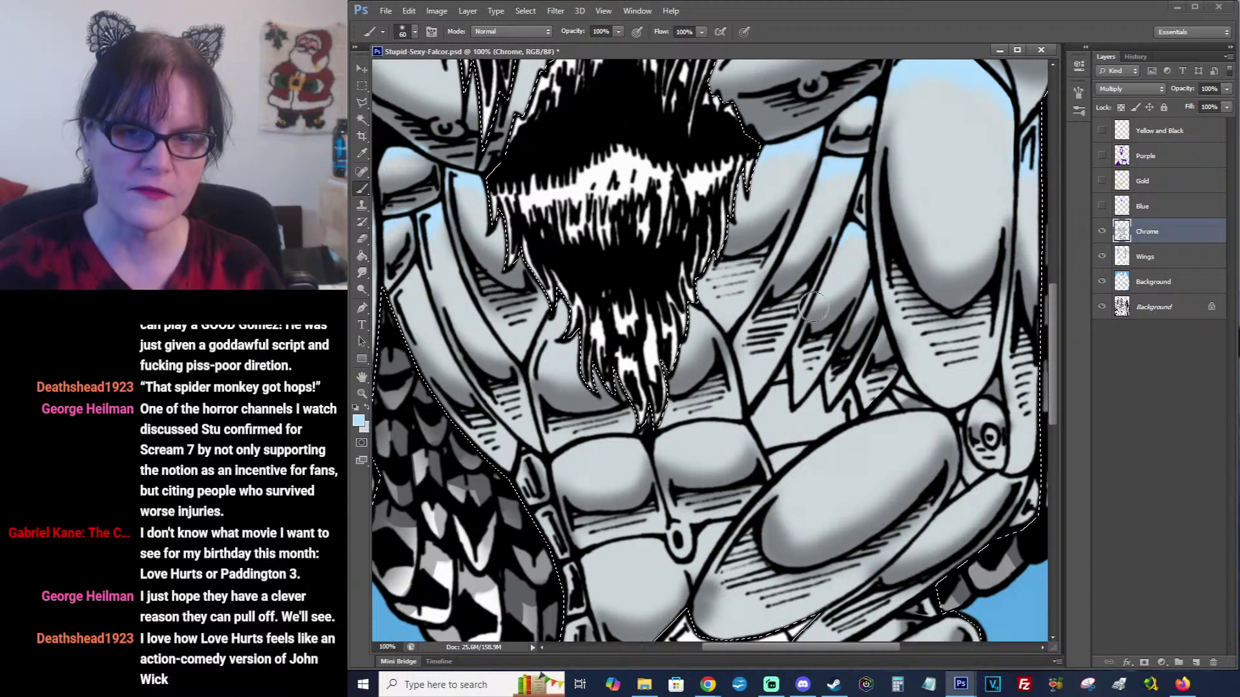
{"action": "mouse_move", "coordinate": [665, 285]}
{"action": "left_mouse_down"}
{"action": "mouse_move", "coordinate": [747, 277]}
{"action": "mouse_move", "coordinate": [718, 263]}
{"action": "left_mouse_up"}
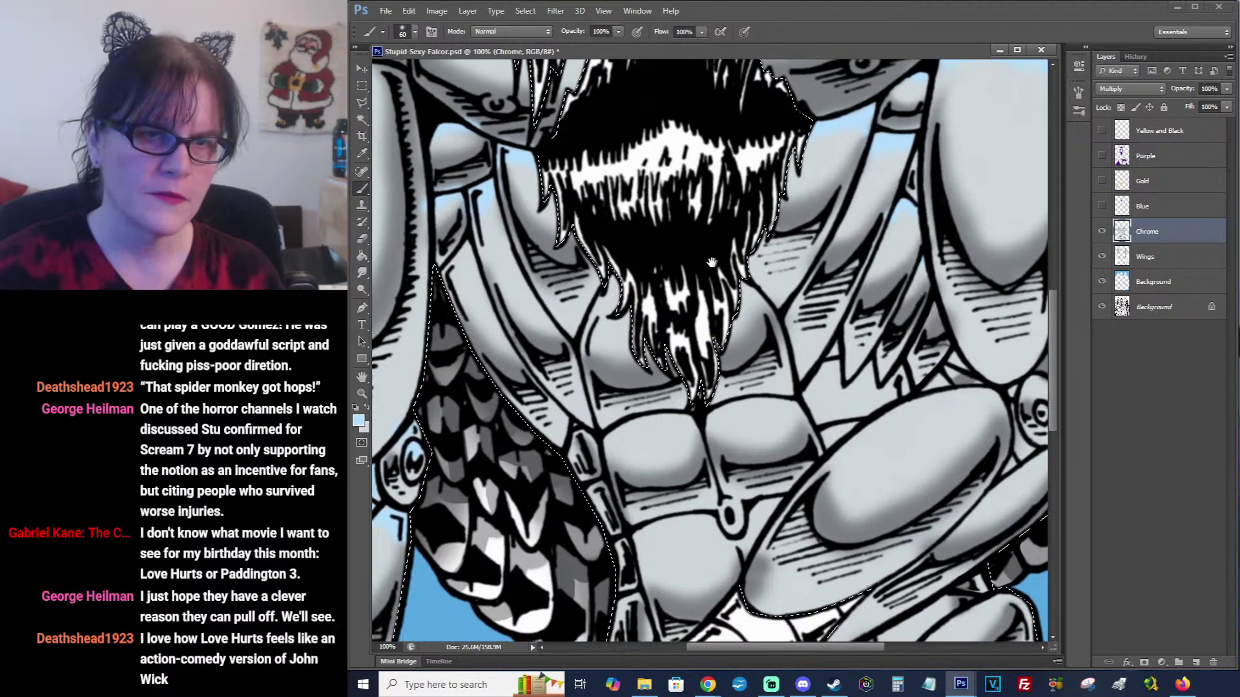
{"action": "left_click_drag", "start_coordinate": [476, 267], "coordinate": [462, 264]}
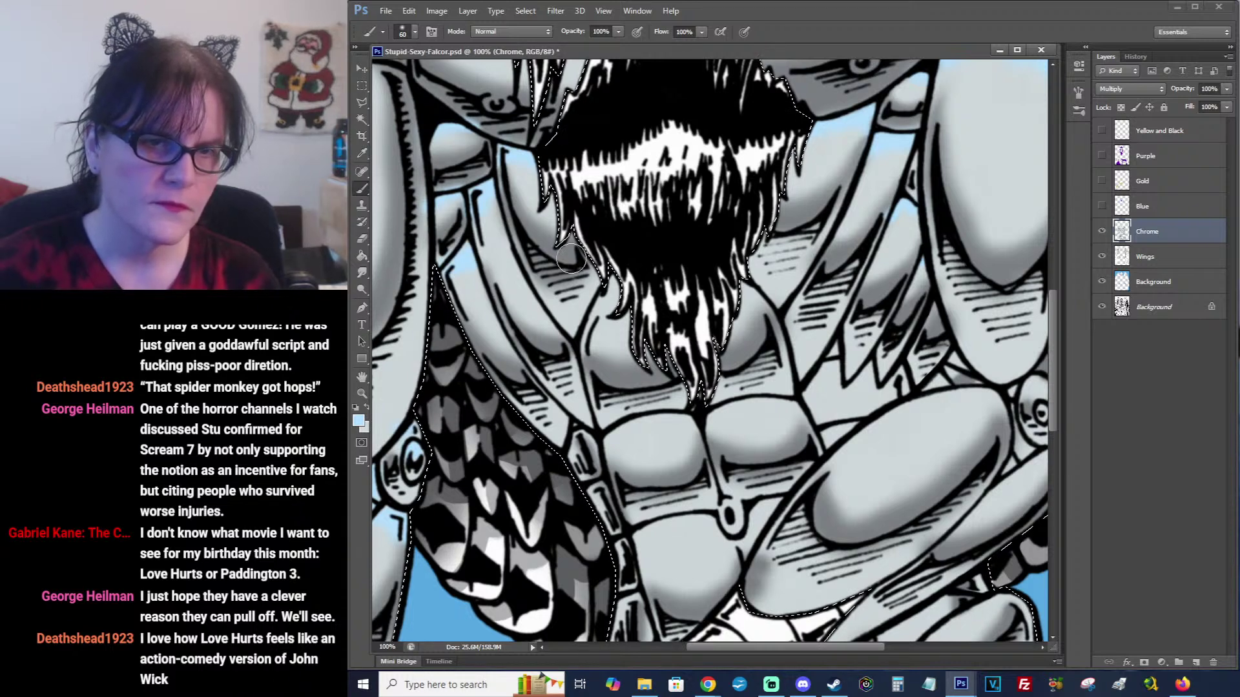
{"action": "left_click_drag", "start_coordinate": [878, 280], "coordinate": [824, 202]}
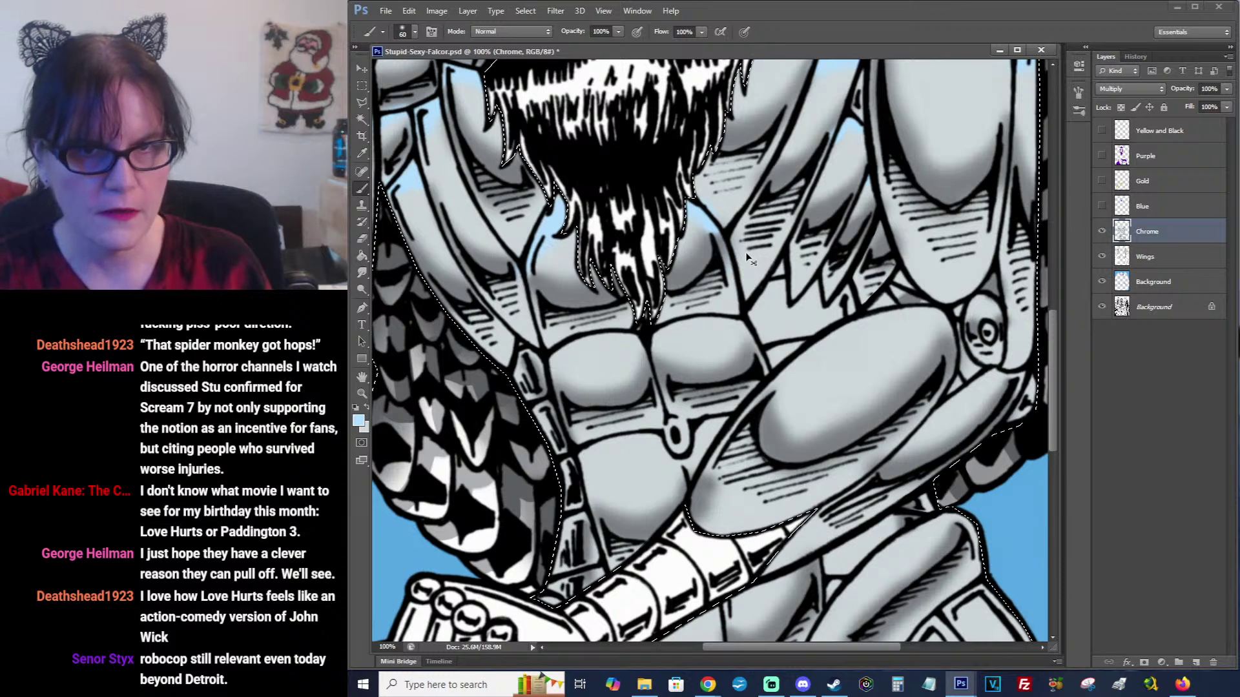
Brush light blue along the tops of the two middle abdominal plates and smudge the edges at 50% strength.
{"action": "left_click_drag", "start_coordinate": [783, 281], "coordinate": [780, 205]}
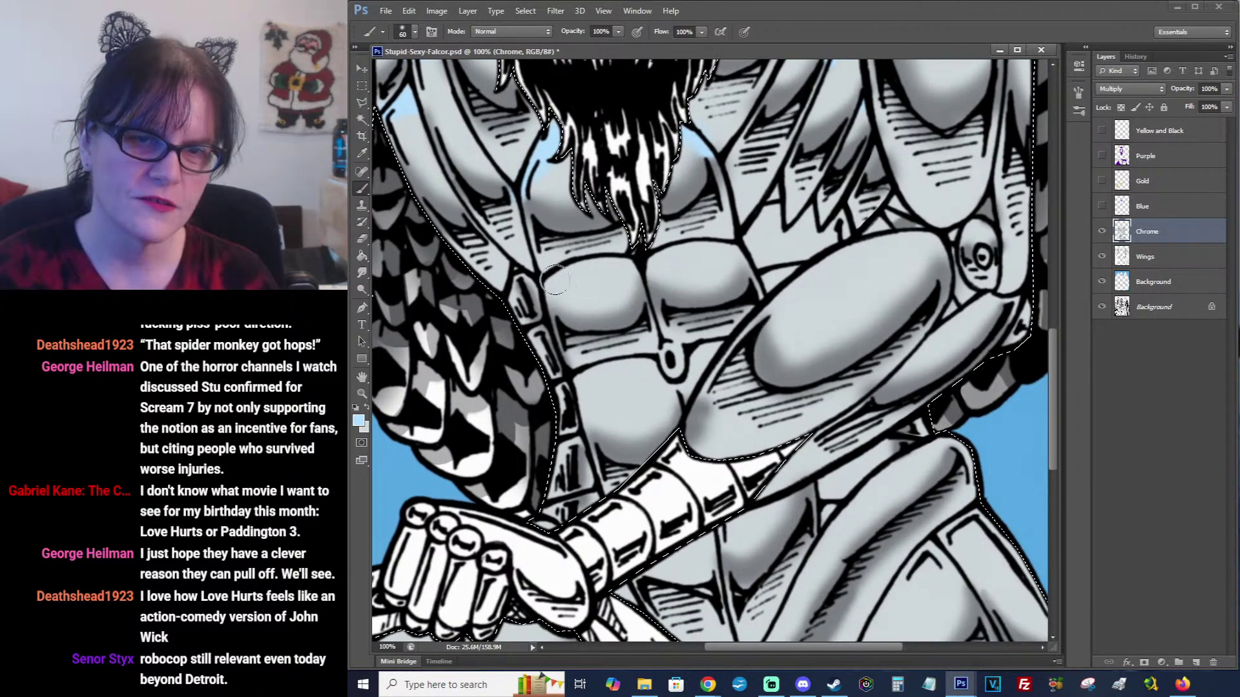
{"action": "left_click_drag", "start_coordinate": [550, 288], "coordinate": [602, 268]}
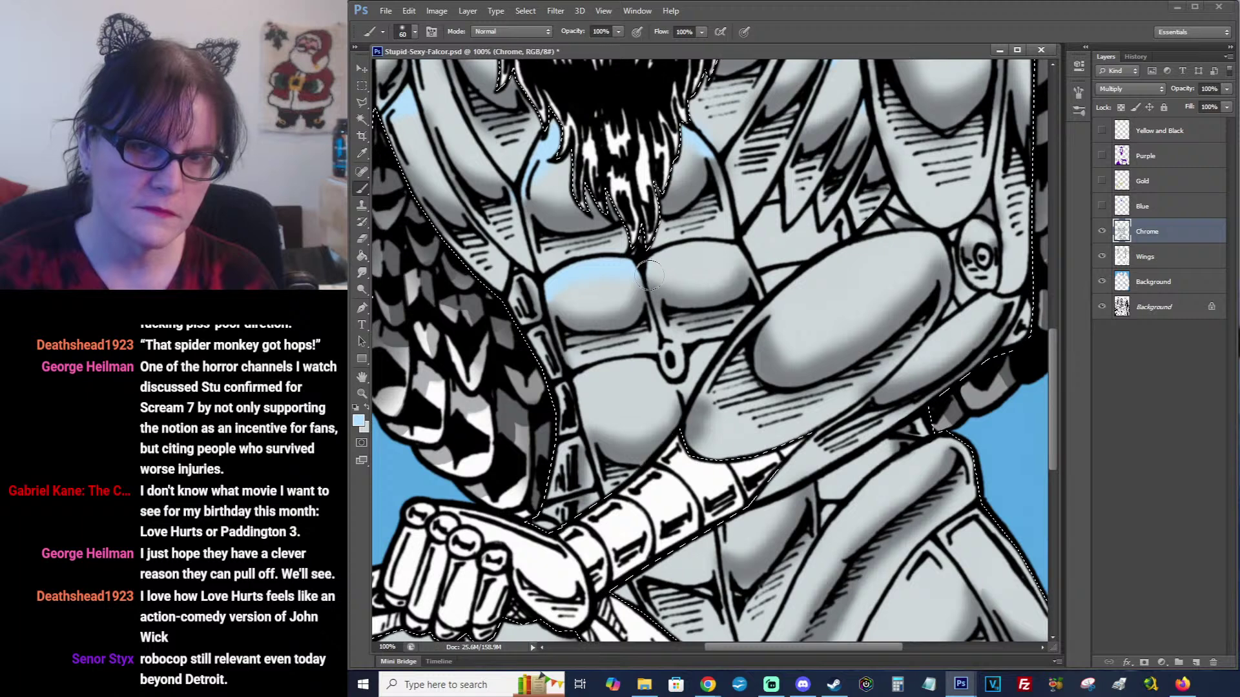
{"action": "left_click_drag", "start_coordinate": [694, 252], "coordinate": [757, 252]}
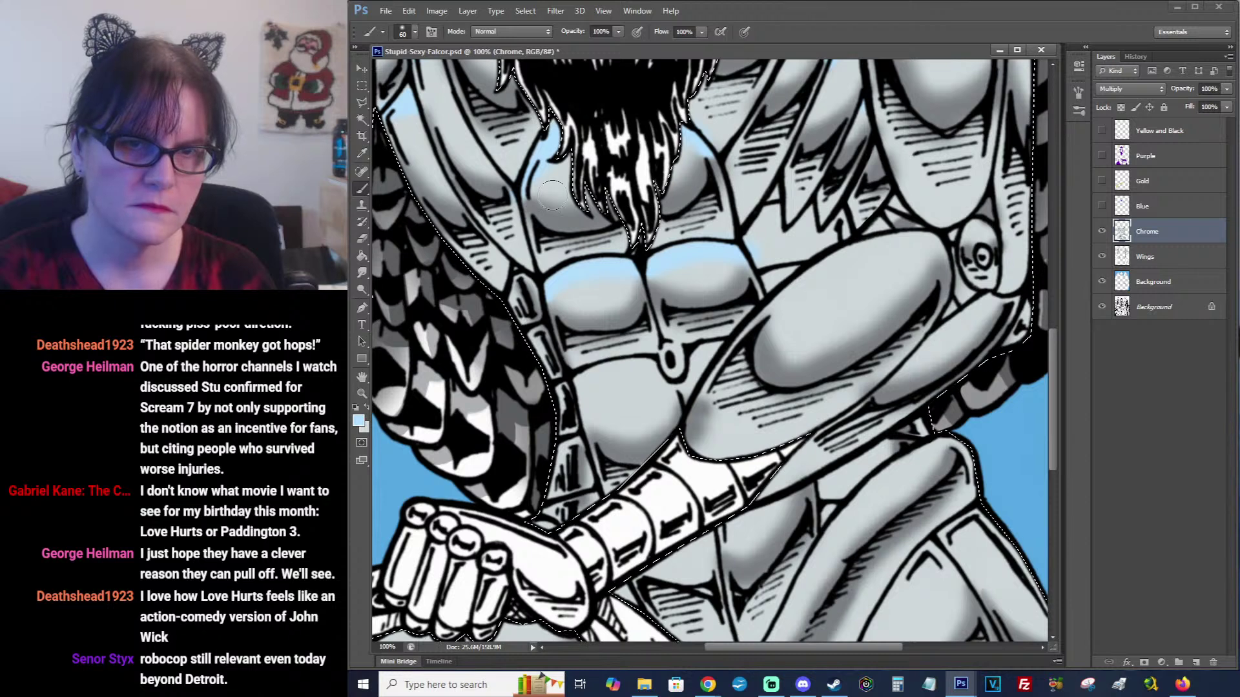
{"action": "left_click", "coordinate": [362, 272]}
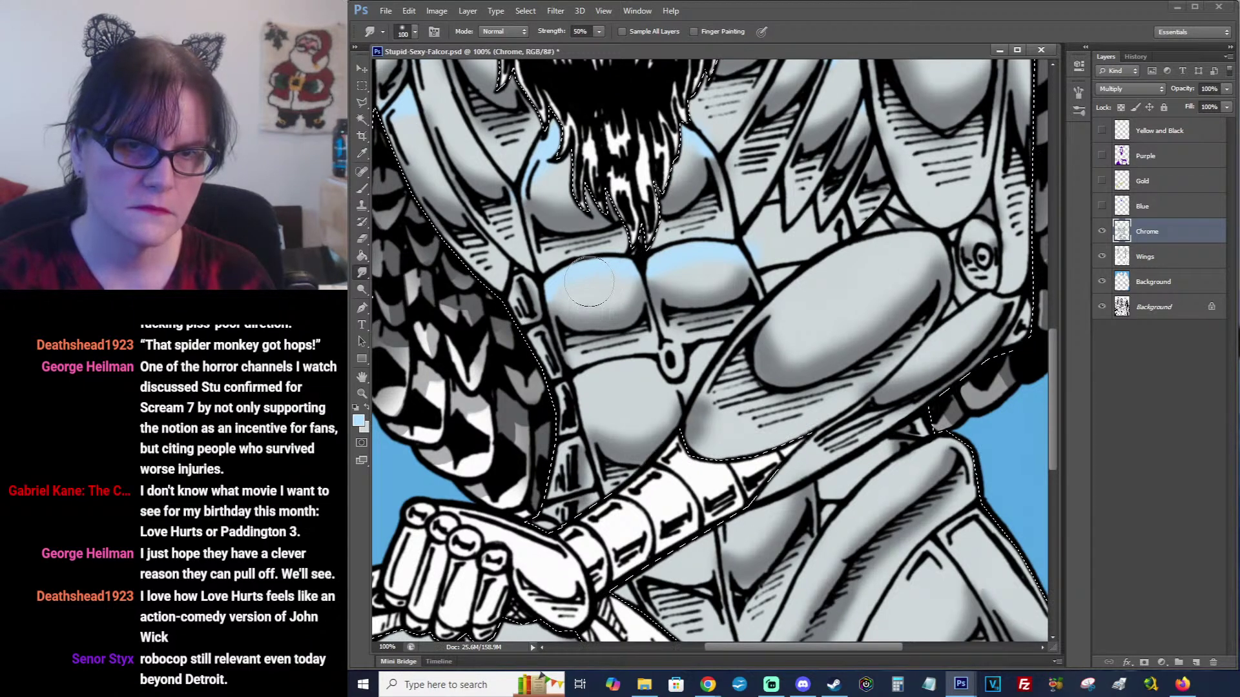
{"action": "left_click_drag", "start_coordinate": [576, 288], "coordinate": [709, 272]}
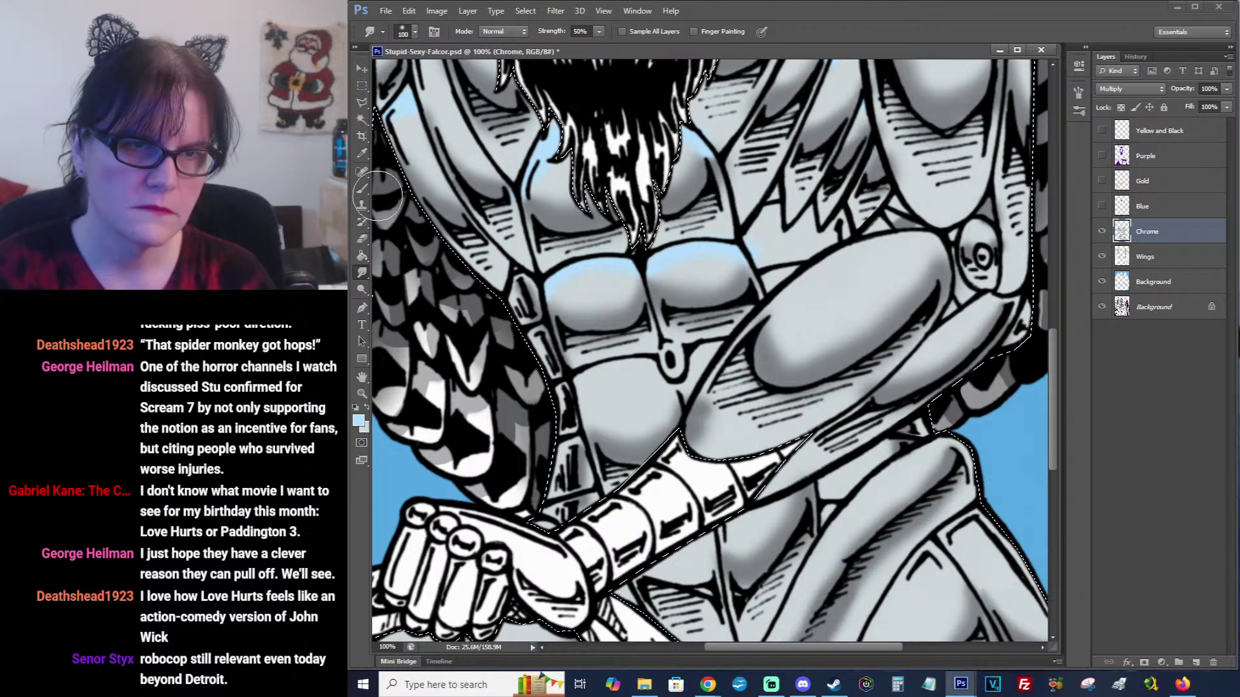
Brush light blue along the tops of the lower abdominal plates around the navel and select the Smudge tool for blending.
{"action": "mouse_move", "coordinate": [372, 196]}
{"action": "left_mouse_down"}
{"action": "mouse_move", "coordinate": [391, 196]}
{"action": "mouse_move", "coordinate": [378, 196]}
{"action": "left_mouse_up"}
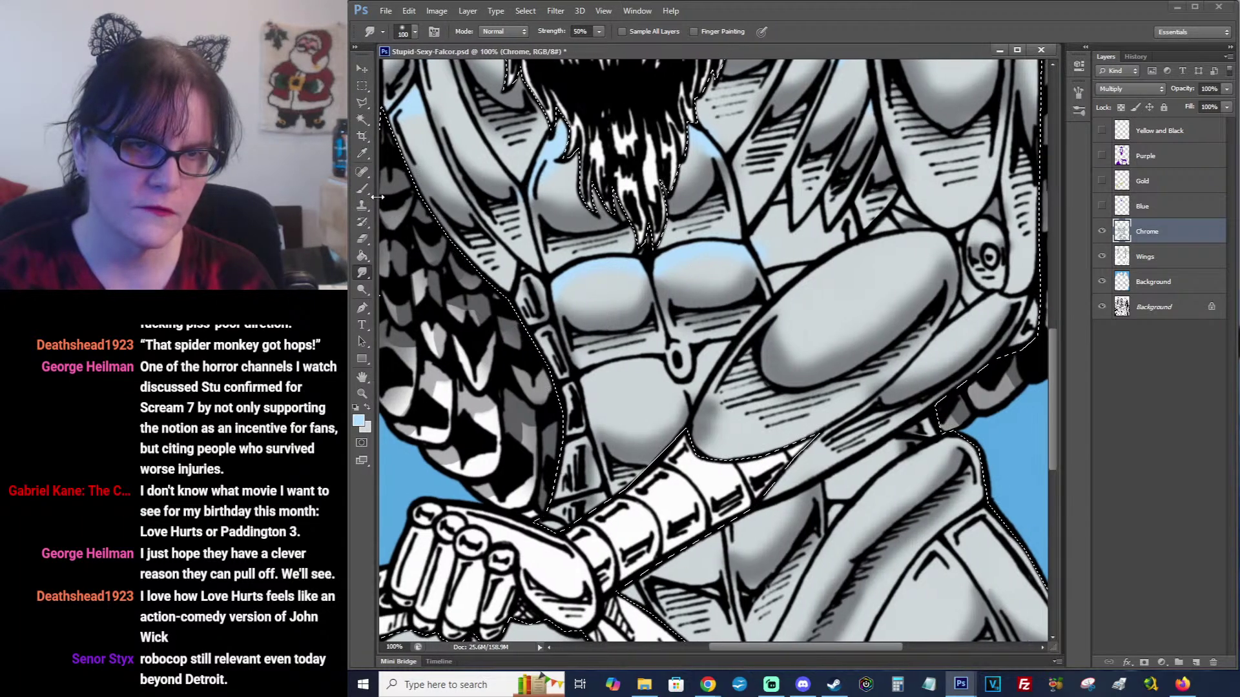
{"action": "left_click", "coordinate": [362, 188]}
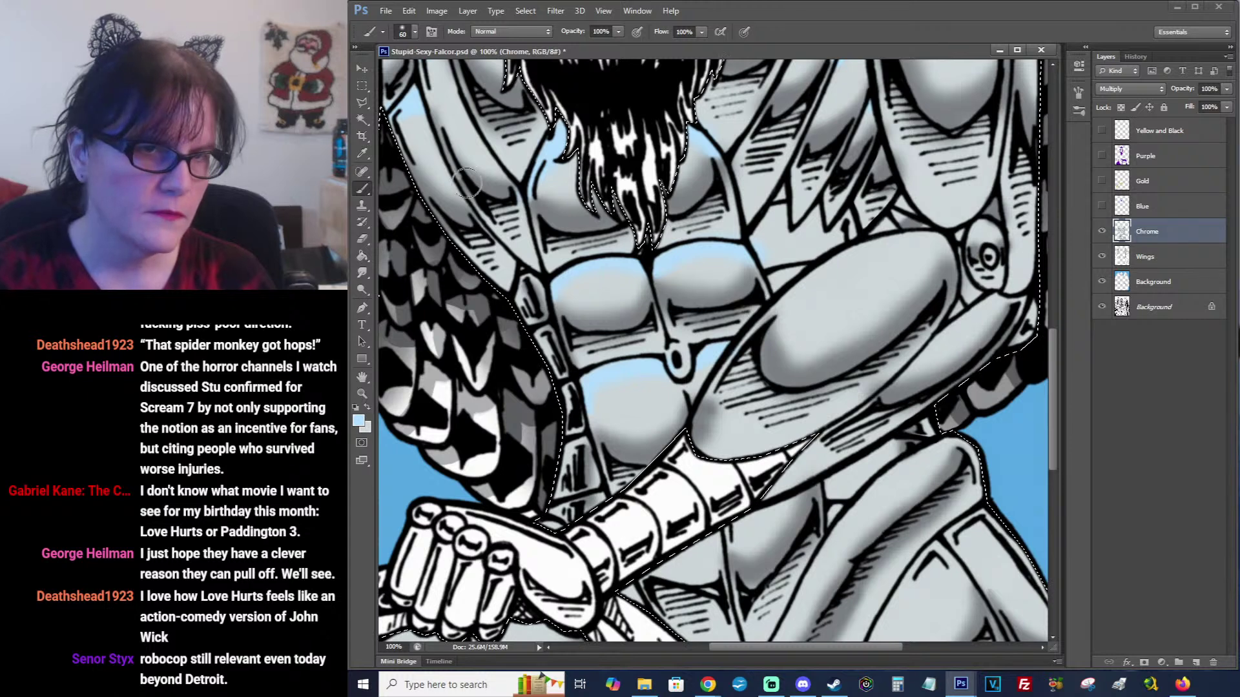
{"action": "left_click", "coordinate": [362, 272]}
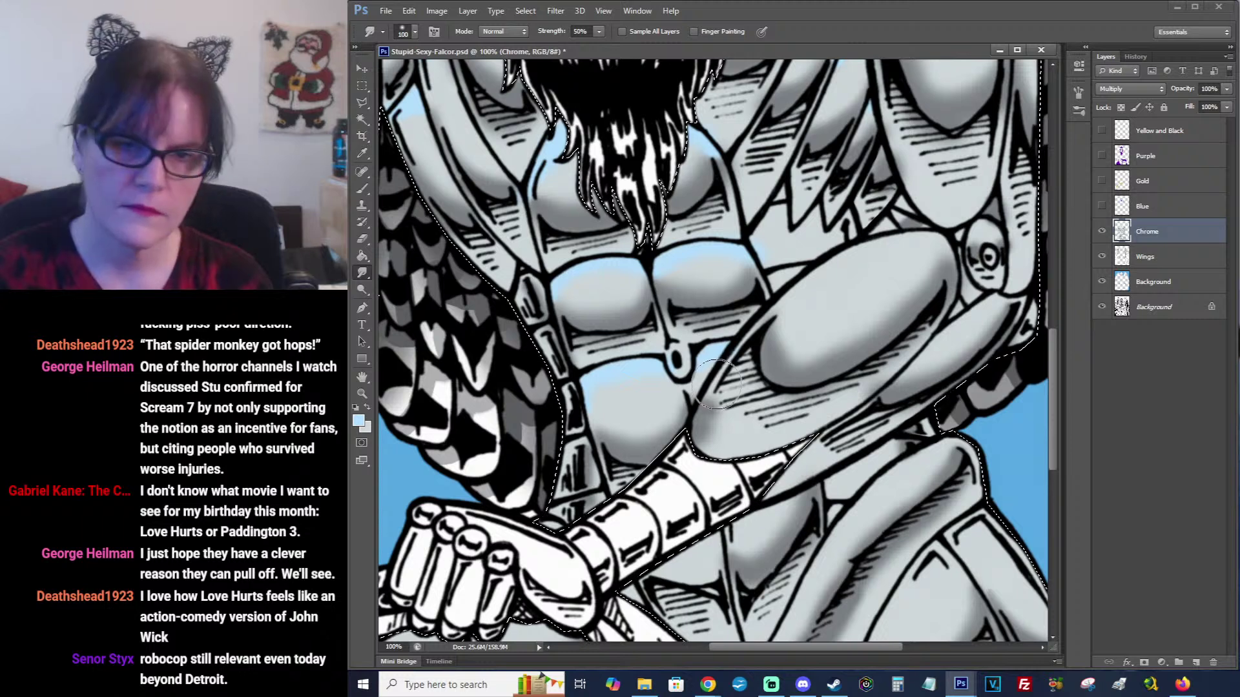
Sample a darker grey and brush shading onto the chrome panels around the waist and the figure's left elbow.
{"action": "left_click_drag", "start_coordinate": [757, 342], "coordinate": [709, 414]}
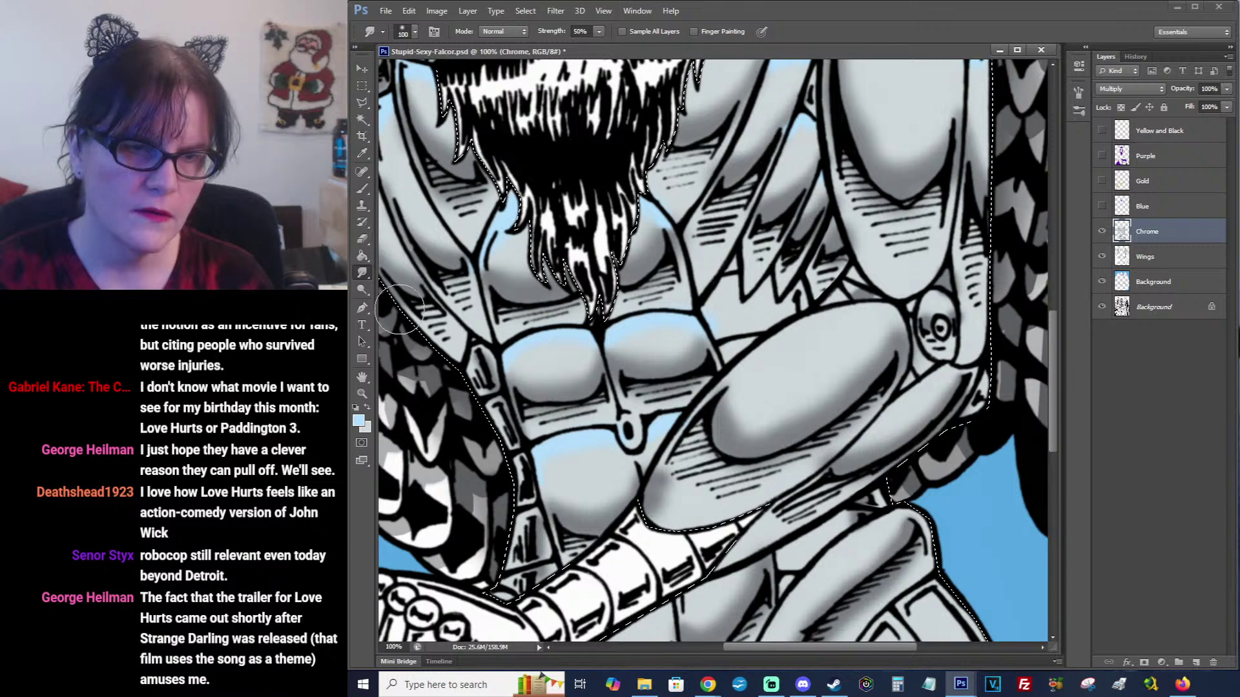
{"action": "left_click", "coordinate": [362, 153]}
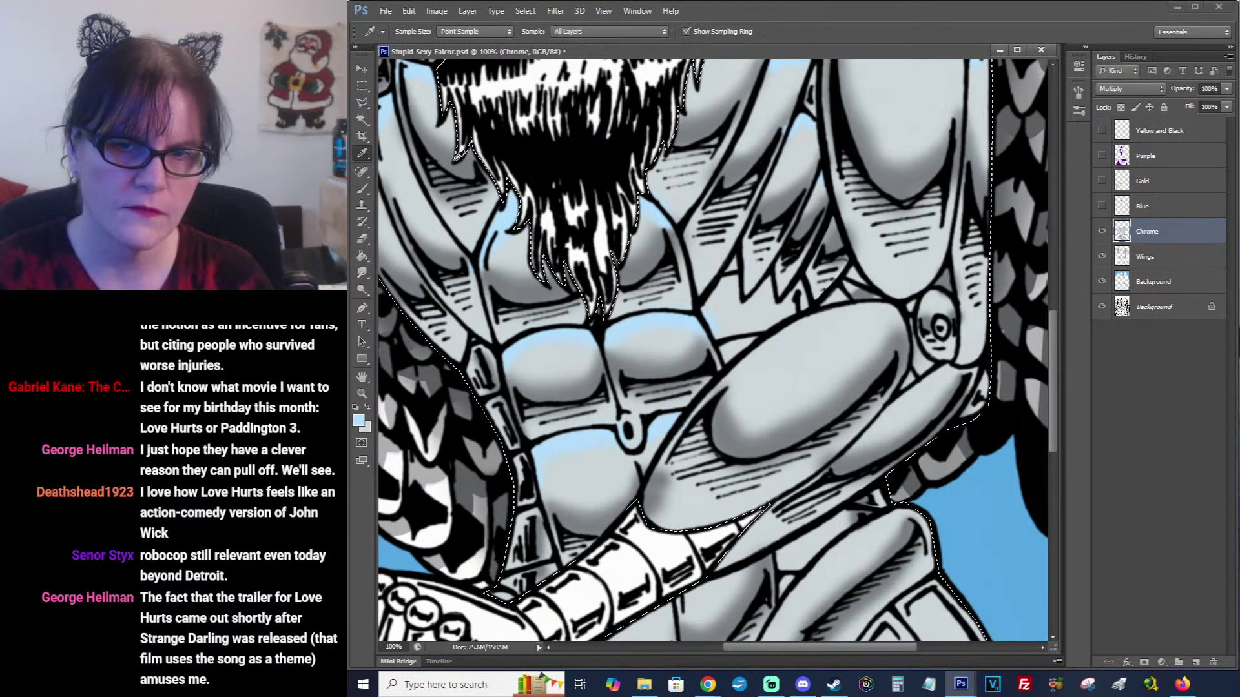
{"action": "left_click", "coordinate": [868, 292]}
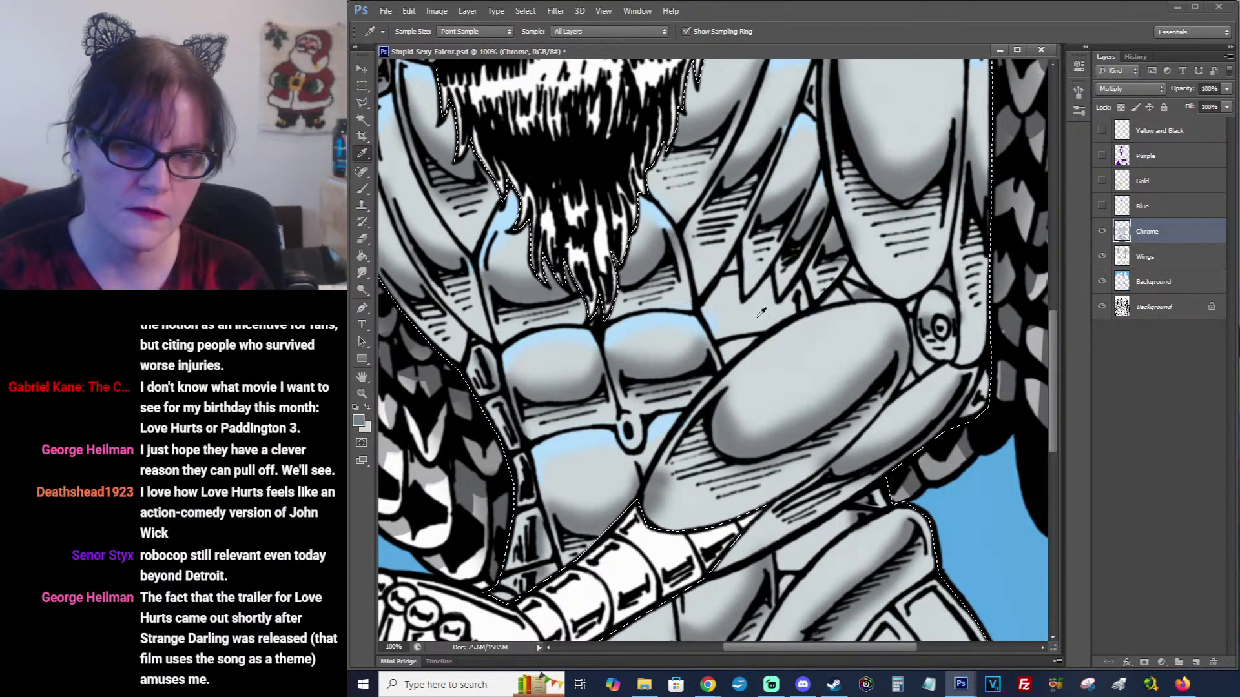
{"action": "left_click", "coordinate": [362, 188]}
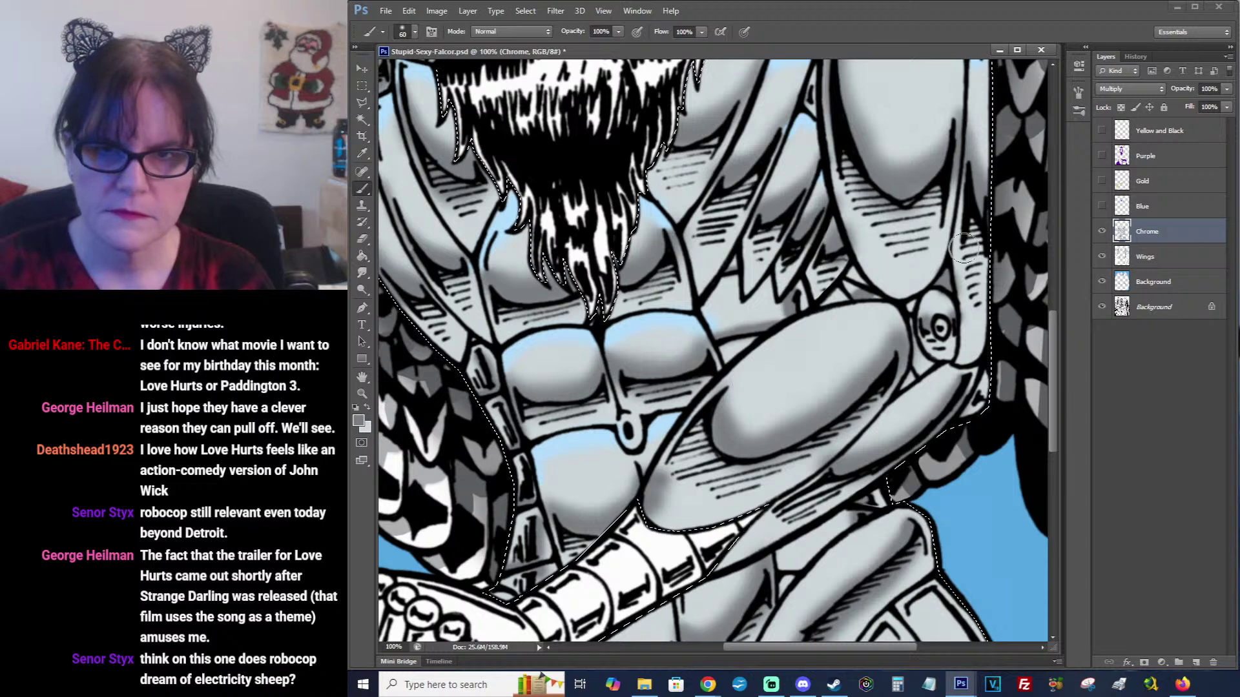
{"action": "left_click_drag", "start_coordinate": [870, 458], "coordinate": [898, 304]}
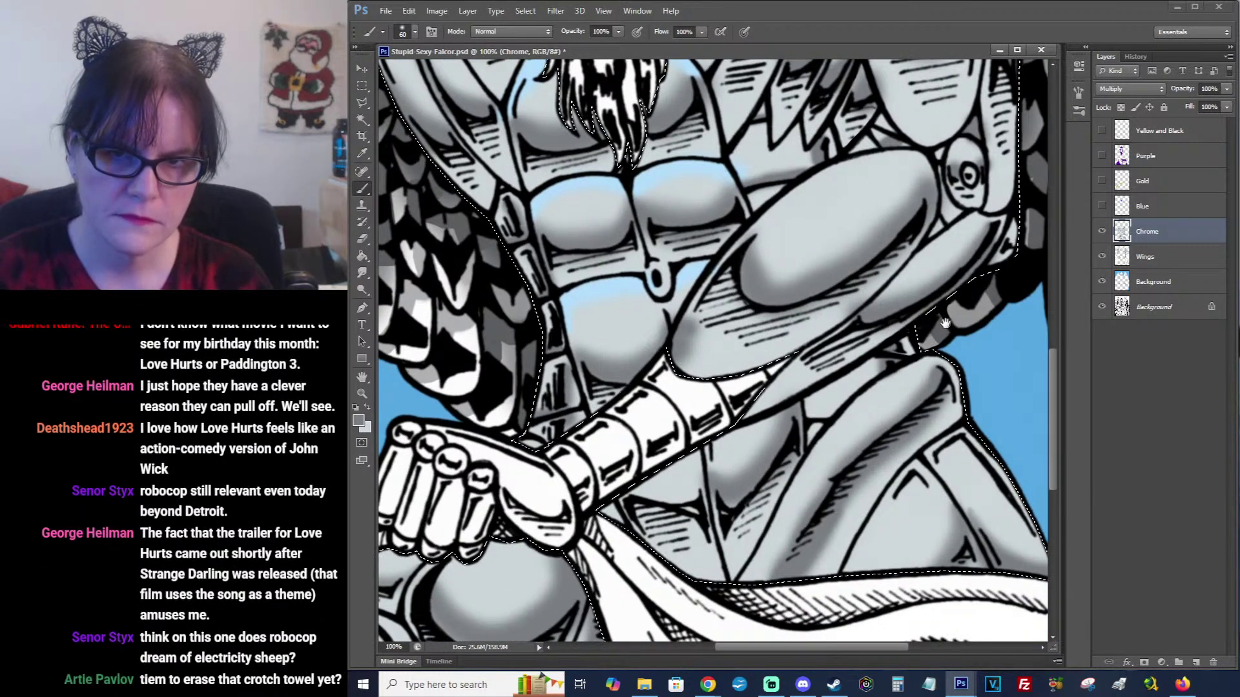
{"action": "left_click_drag", "start_coordinate": [817, 430], "coordinate": [856, 377]}
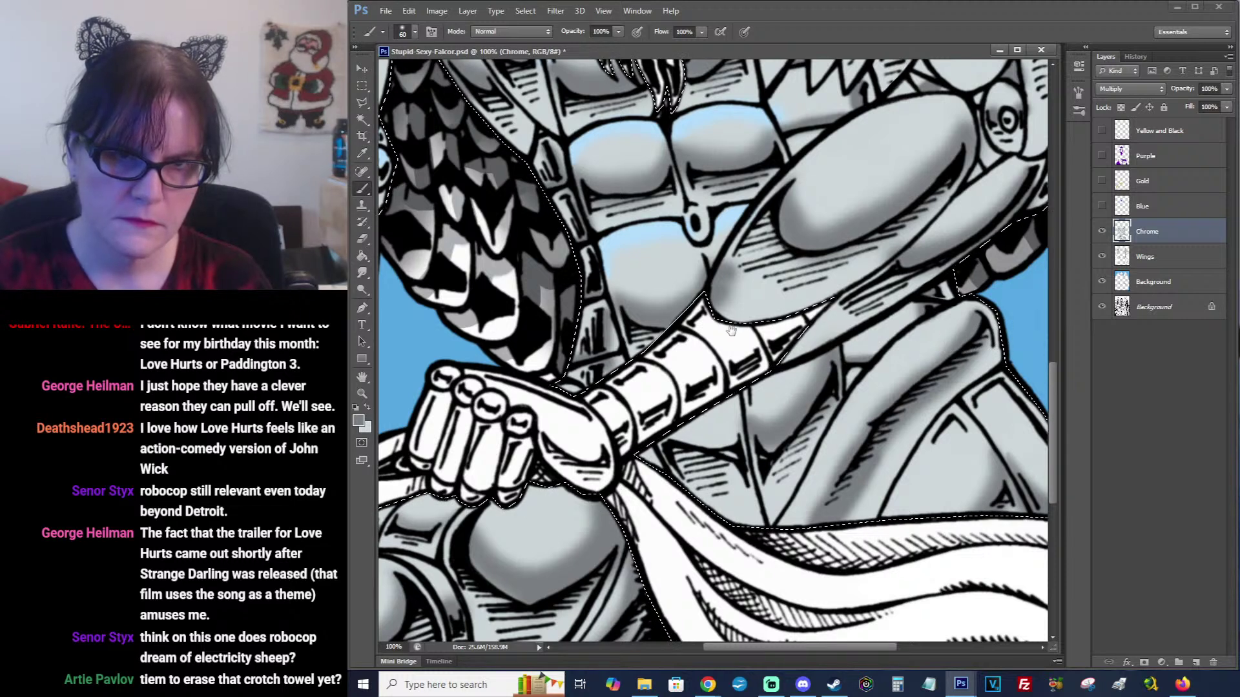
{"action": "left_click_drag", "start_coordinate": [732, 327], "coordinate": [631, 485]}
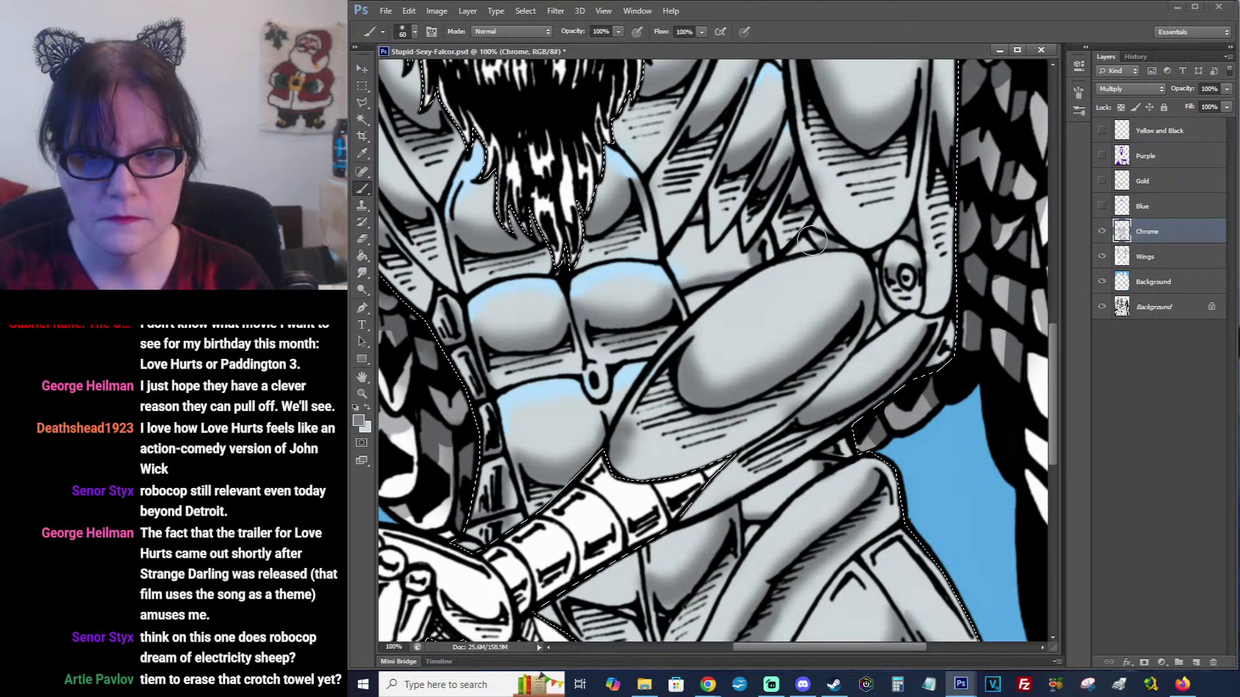
Brush darker grey shading across the segmented elbow joint of the figure's right arm.
{"action": "left_click_drag", "start_coordinate": [770, 250], "coordinate": [1032, 290]}
{"action": "left_click_drag", "start_coordinate": [780, 274], "coordinate": [882, 245]}
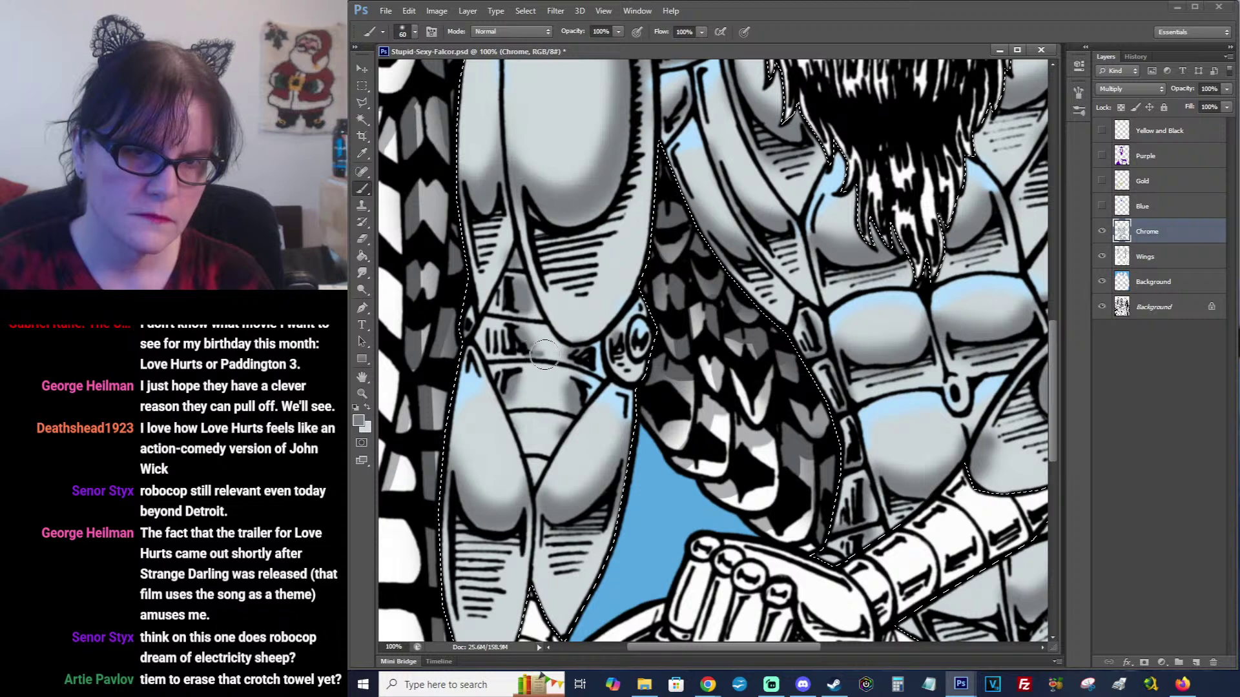
{"action": "mouse_move", "coordinate": [562, 360]}
{"action": "left_mouse_down"}
{"action": "mouse_move", "coordinate": [579, 362]}
{"action": "mouse_move", "coordinate": [517, 354]}
{"action": "left_mouse_up"}
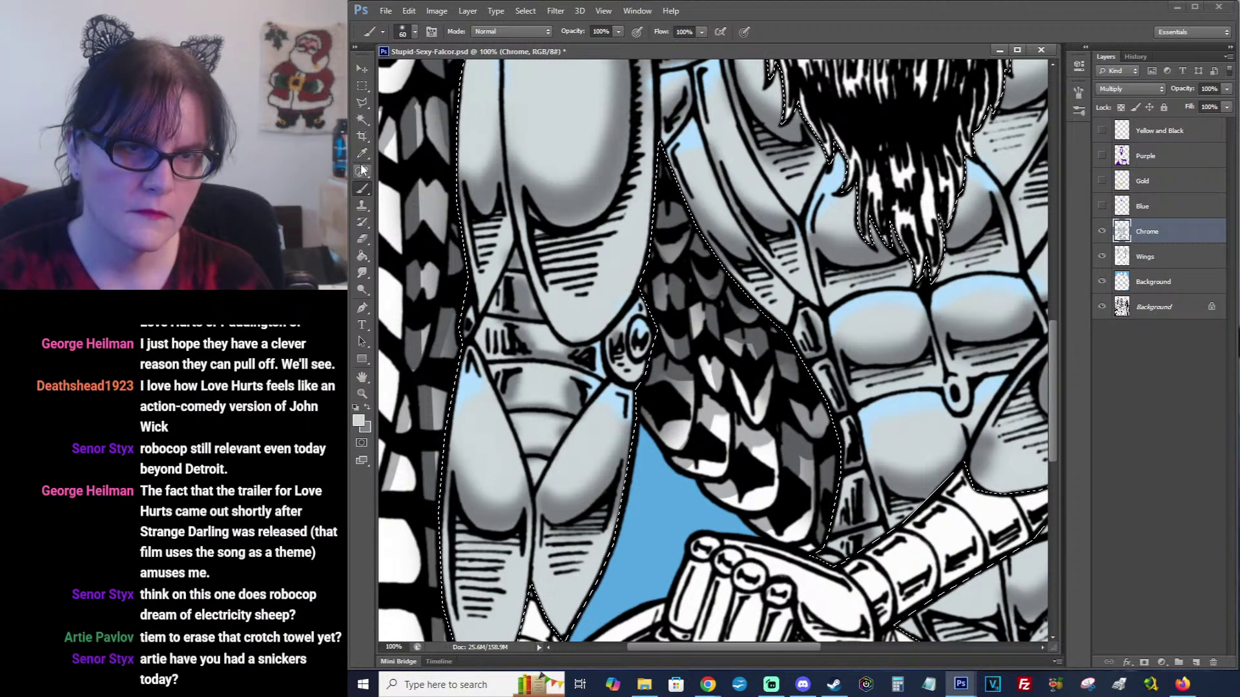
Sample the light blue reflection color and brush it along the upper edge of the large oval plate on the figure's left forearm.
{"action": "key", "text": "i"}
{"action": "left_click", "coordinate": [621, 320]}
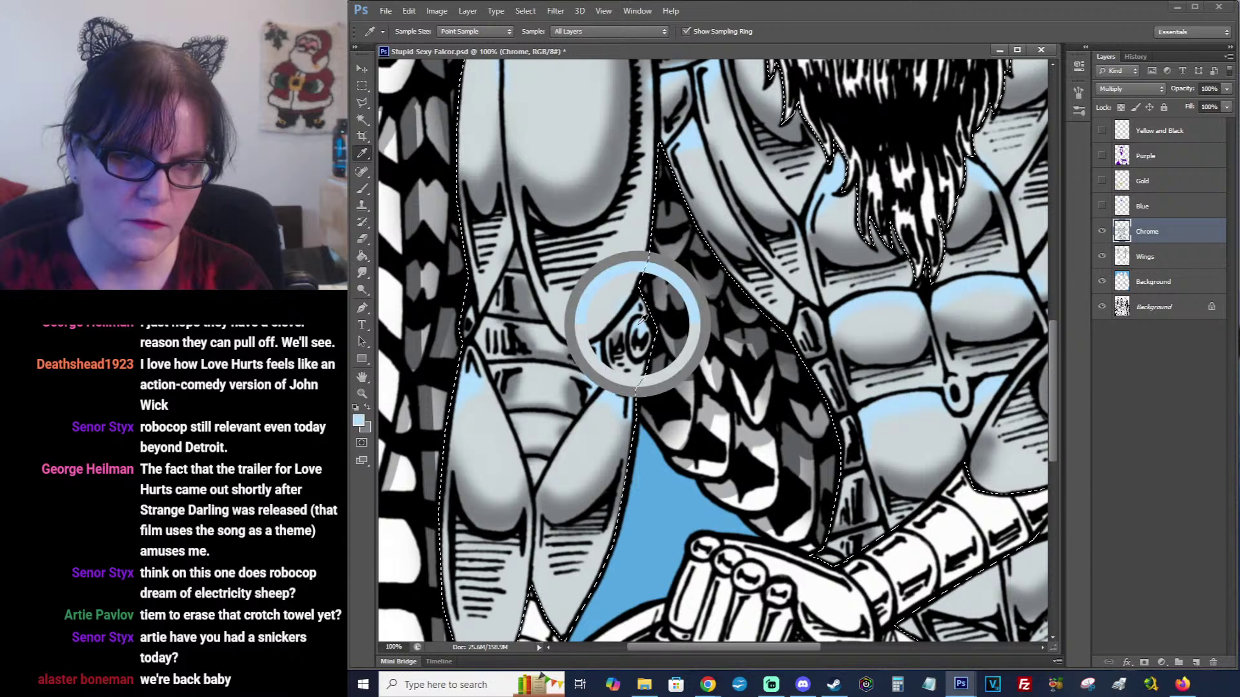
{"action": "key", "text": "ctrl+d"}
{"action": "left_click_drag", "start_coordinate": [1004, 265], "coordinate": [724, 438]}
{"action": "left_click_drag", "start_coordinate": [910, 256], "coordinate": [993, 209]}
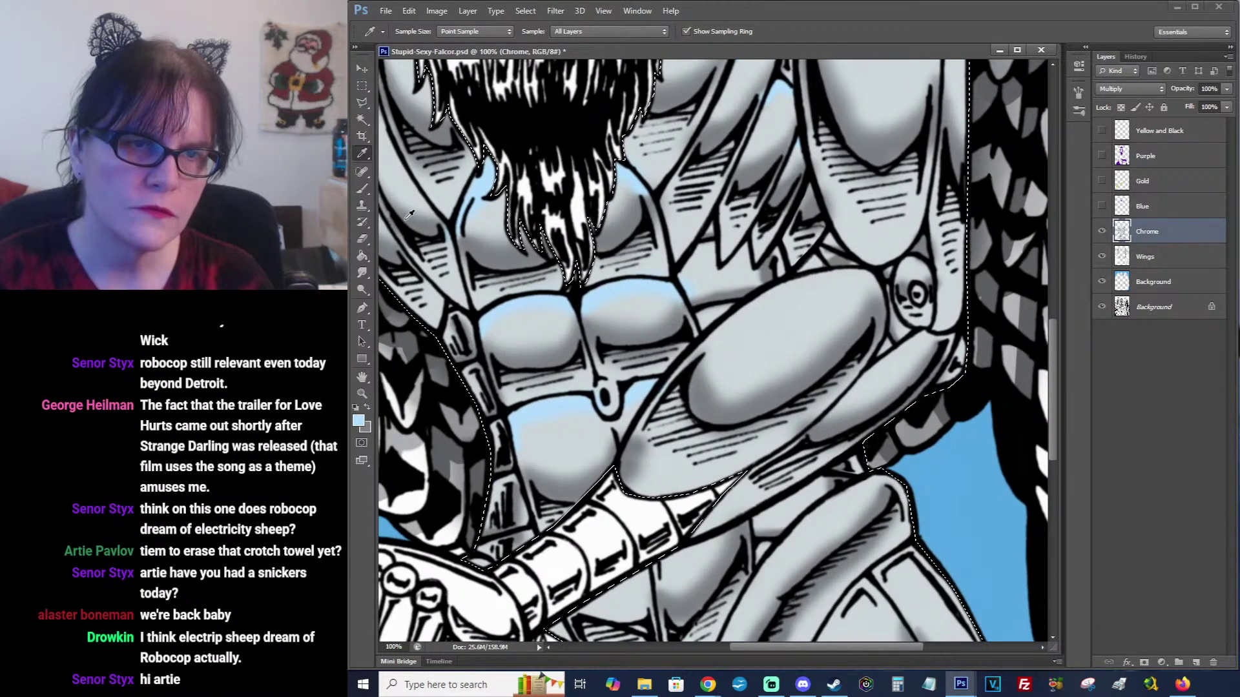
{"action": "left_click", "coordinate": [363, 190]}
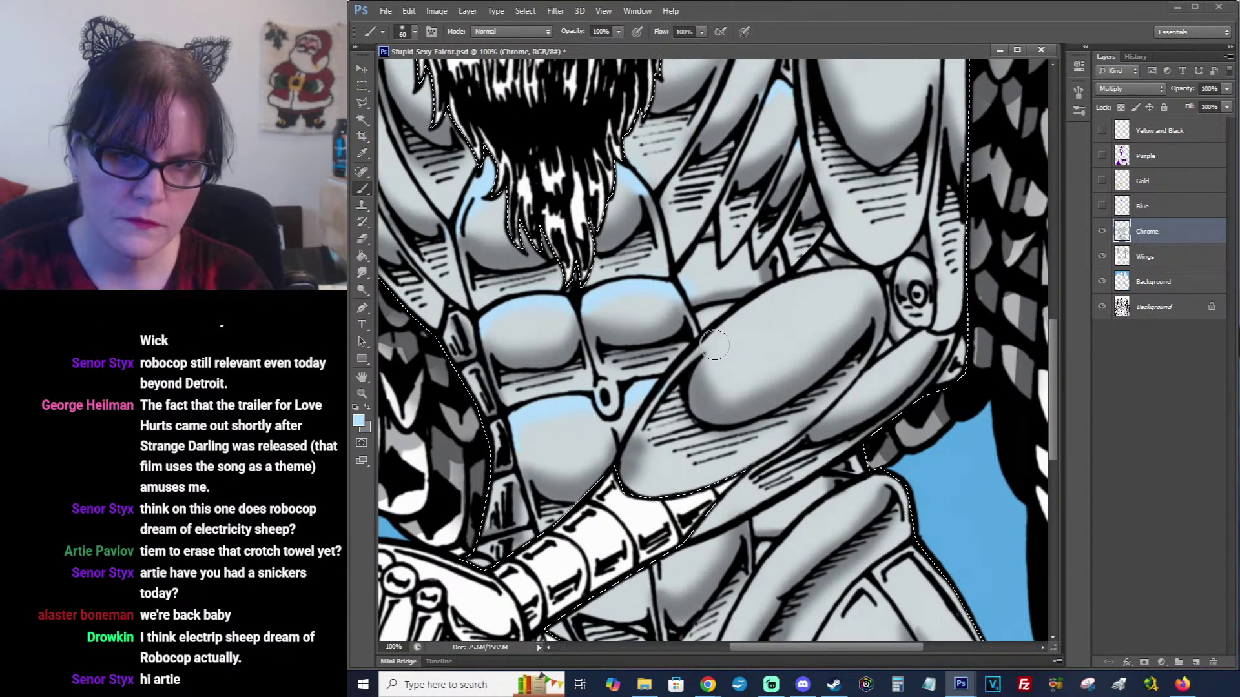
{"action": "left_click_drag", "start_coordinate": [718, 339], "coordinate": [724, 336]}
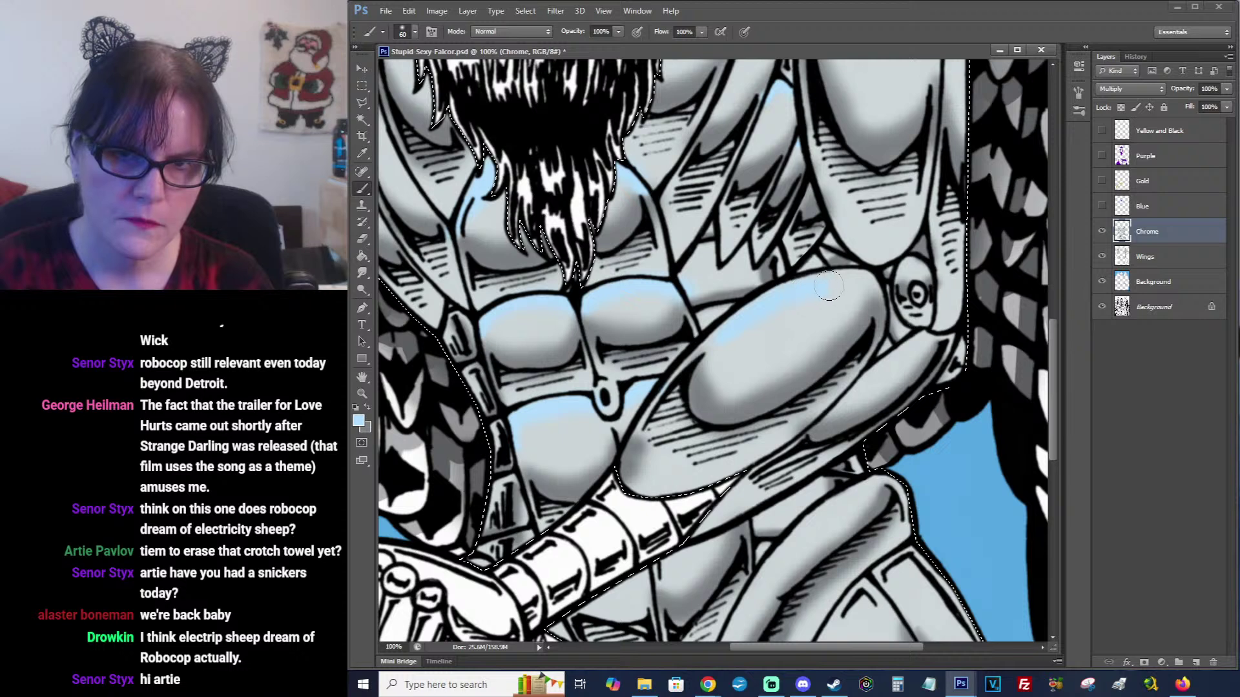
{"action": "left_click_drag", "start_coordinate": [829, 286], "coordinate": [858, 282]}
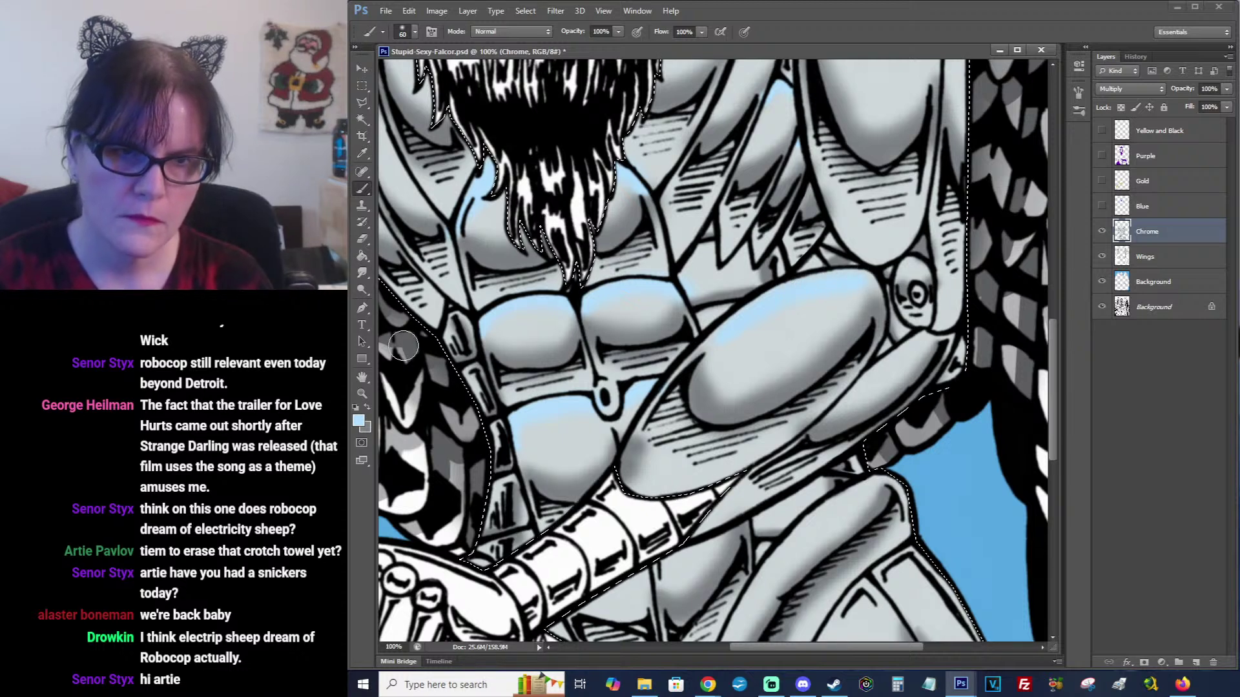
Sample the light chrome grey and soften the lower edge of the blue reflection on the large forearm plate.
{"action": "left_click", "coordinate": [370, 409]}
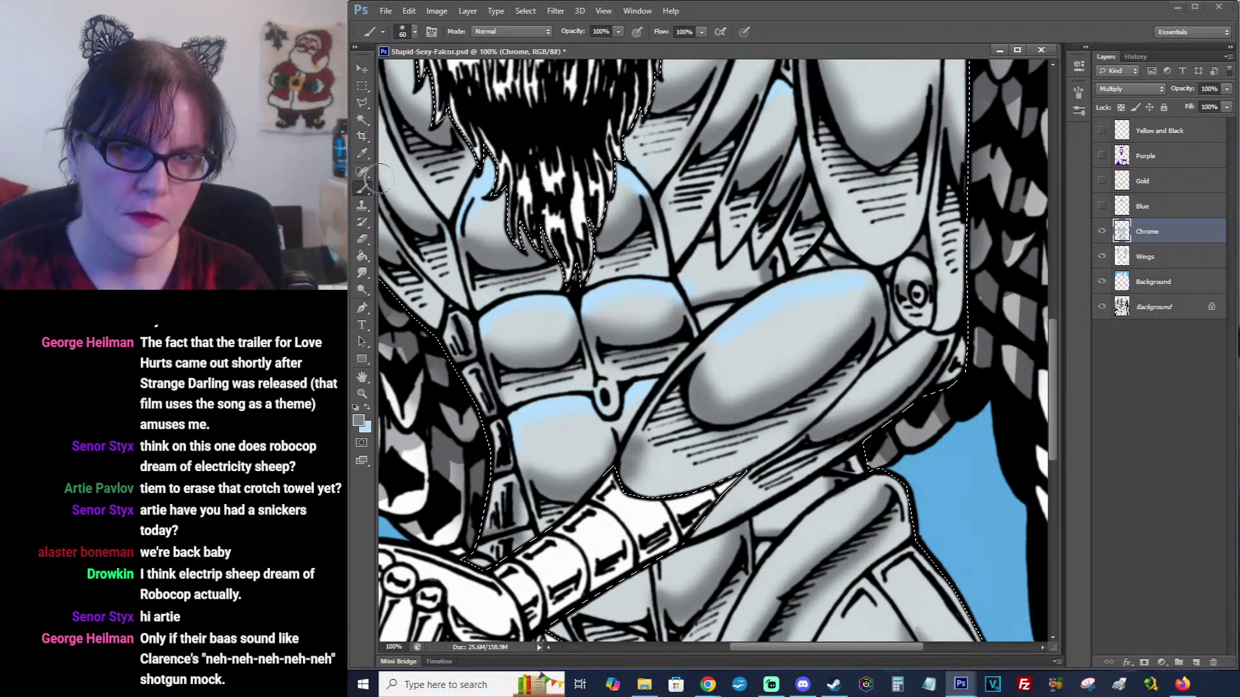
{"action": "left_click", "coordinate": [362, 153]}
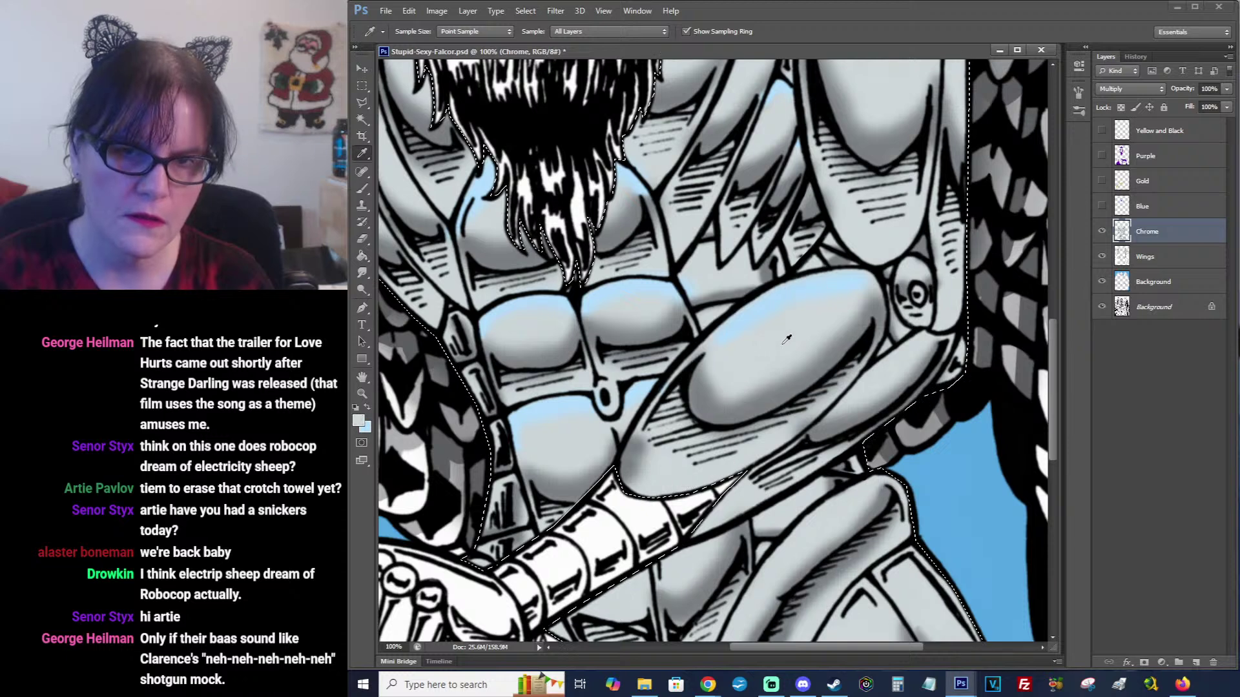
{"action": "key", "text": "b"}
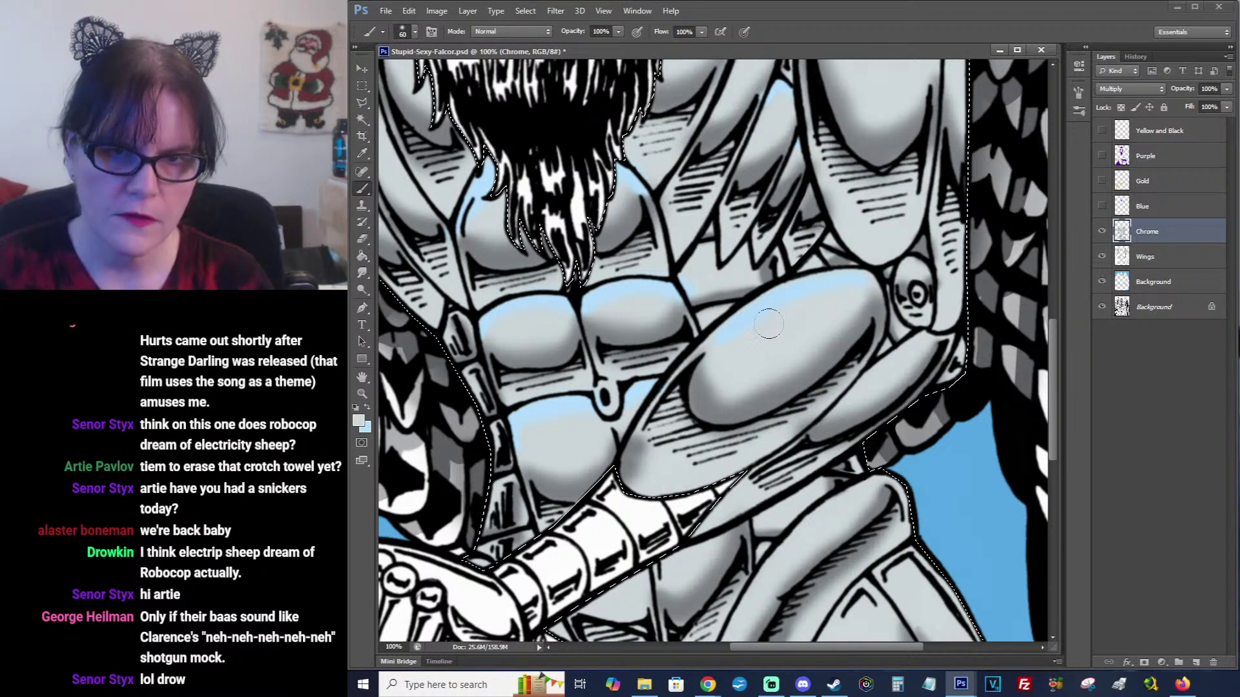
Brush light blue along the tops of the left elbow joint, the lower forearm plate and the curved hip plate.
{"action": "left_click_drag", "start_coordinate": [985, 335], "coordinate": [862, 302]}
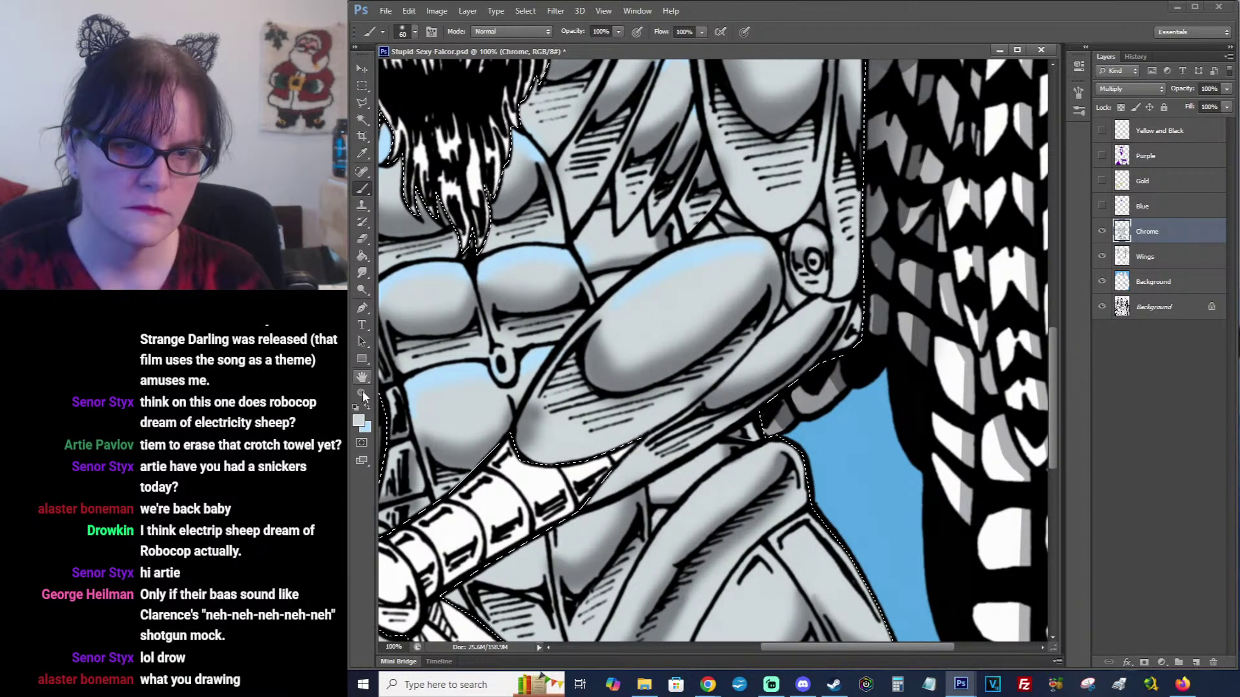
{"action": "left_click", "coordinate": [368, 407]}
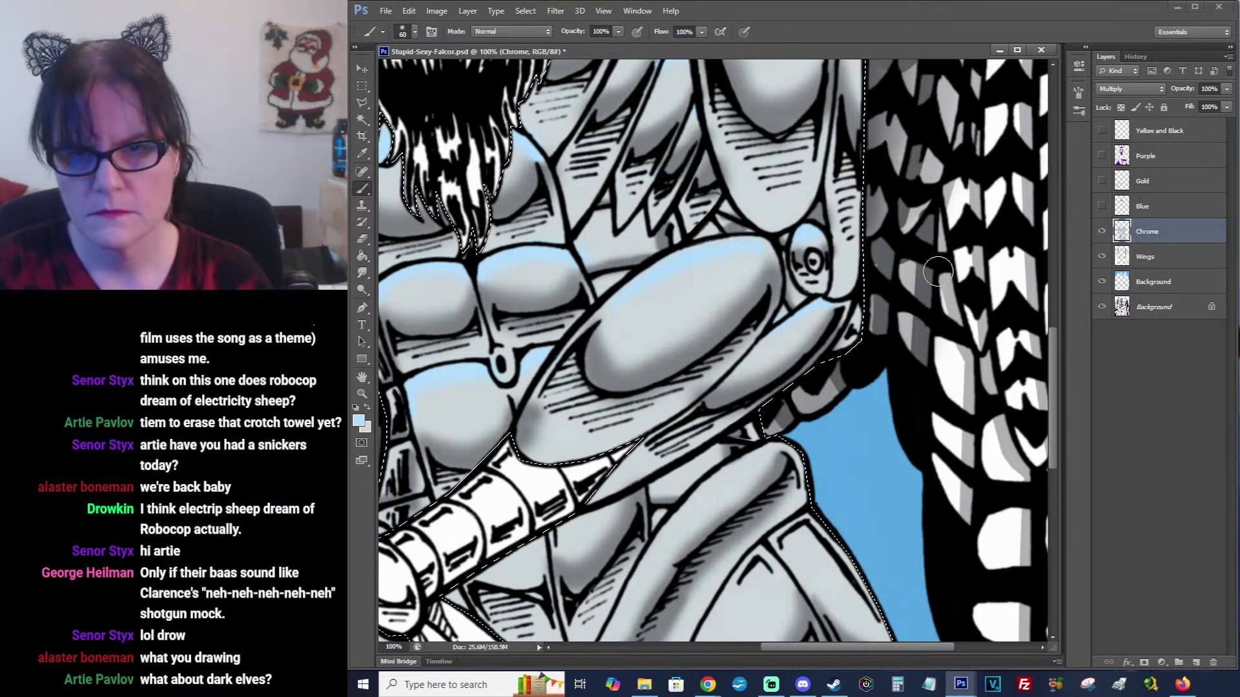
{"action": "left_click_drag", "start_coordinate": [847, 321], "coordinate": [842, 199]}
{"action": "key", "text": "ctrl+d"}
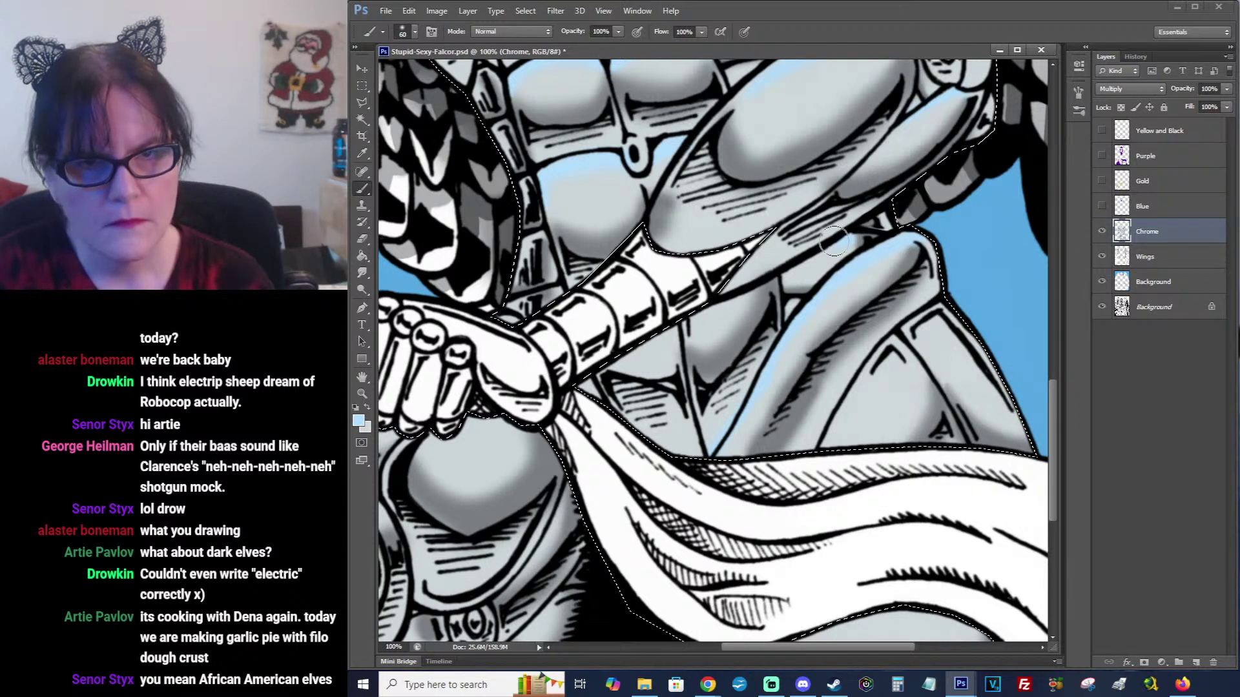
Brush light blue along the hip panels above the flowing cloth and the tops of the round joint and plates below the fist.
{"action": "left_click_drag", "start_coordinate": [833, 241], "coordinate": [783, 340]}
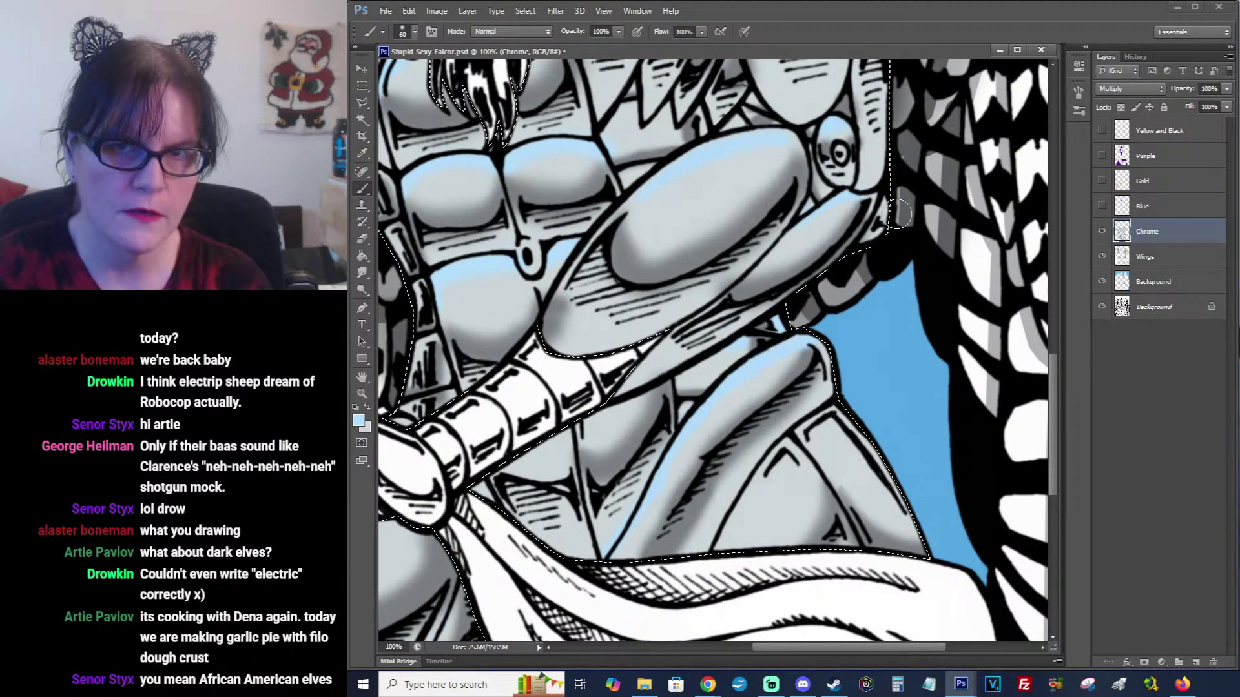
{"action": "left_click_drag", "start_coordinate": [977, 128], "coordinate": [820, 142]}
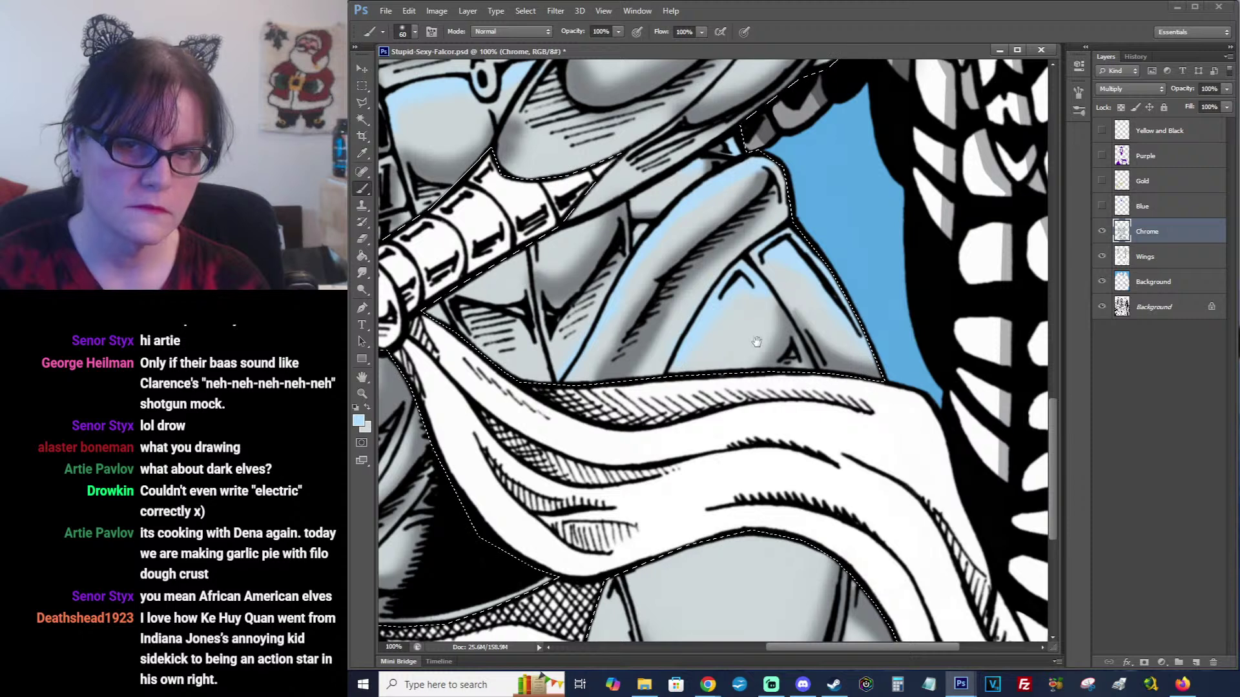
{"action": "mouse_move", "coordinate": [756, 341]}
{"action": "left_mouse_down"}
{"action": "mouse_move", "coordinate": [902, 251]}
{"action": "mouse_move", "coordinate": [960, 431]}
{"action": "mouse_move", "coordinate": [933, 472]}
{"action": "mouse_move", "coordinate": [988, 320]}
{"action": "mouse_move", "coordinate": [924, 263]}
{"action": "mouse_move", "coordinate": [859, 259]}
{"action": "left_mouse_up"}
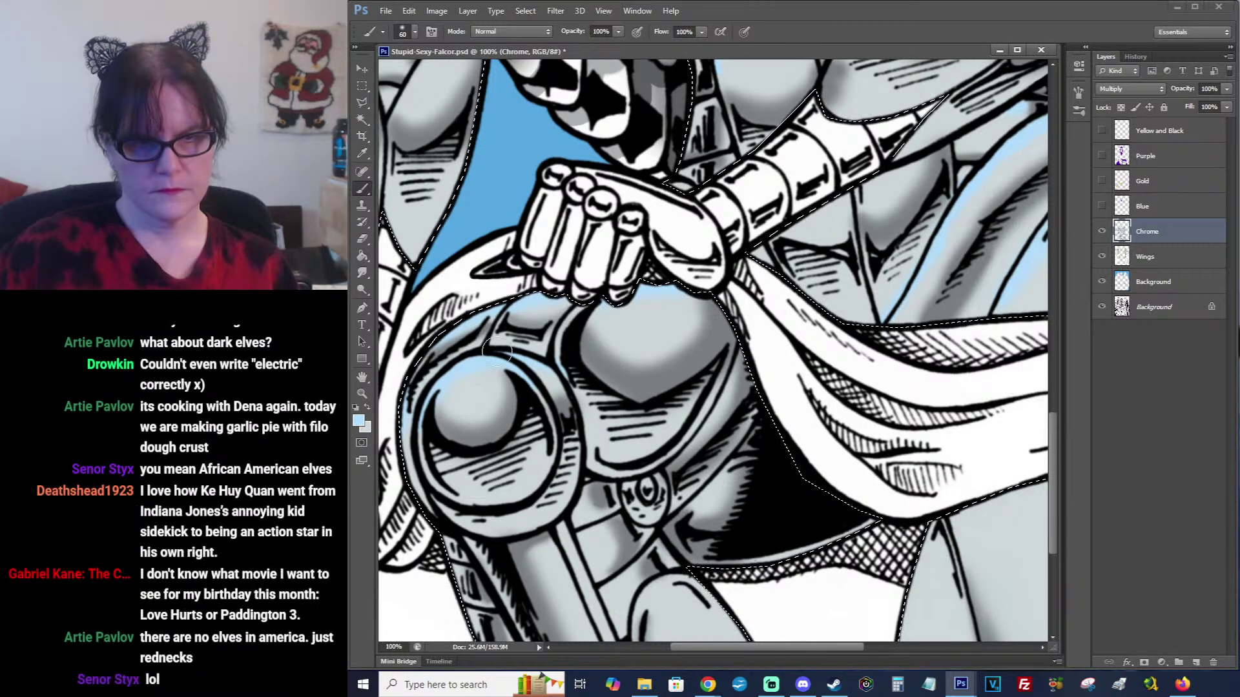
{"action": "left_click_drag", "start_coordinate": [644, 388], "coordinate": [651, 188]}
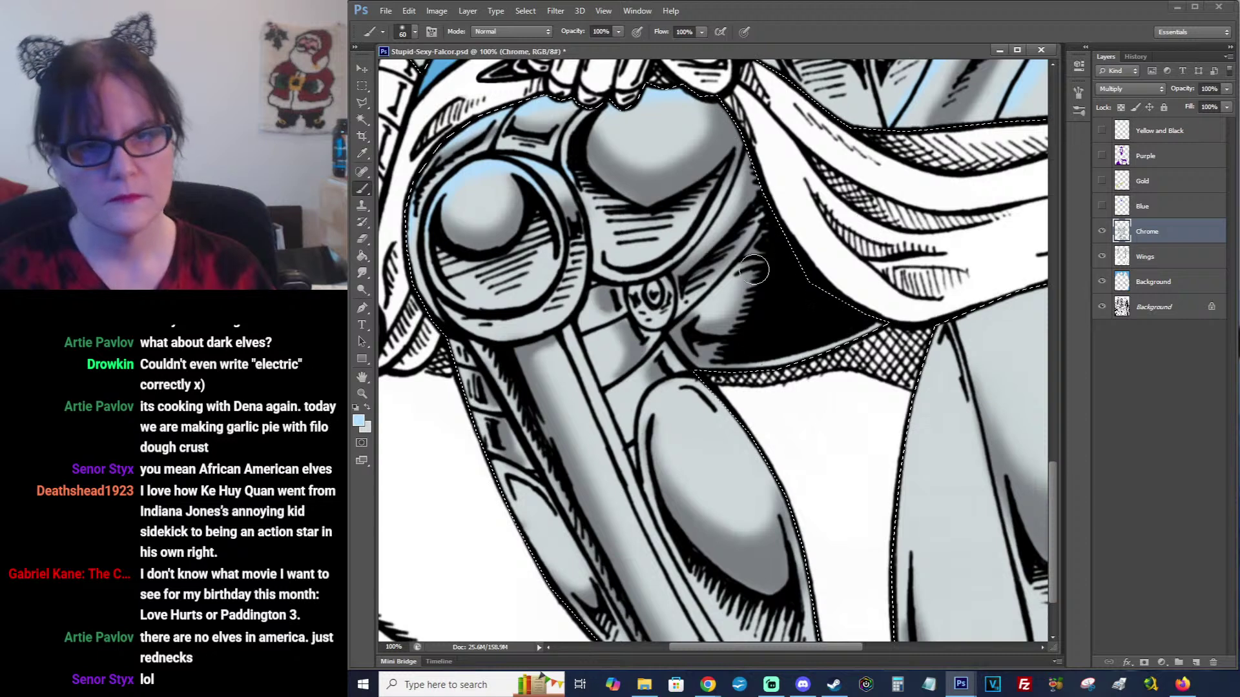
Paint light-blue highlights along the upper edges of the two oval muscle plates on the bent leg of the Chrome layer.
{"action": "left_click_drag", "start_coordinate": [689, 280], "coordinate": [700, 173]}
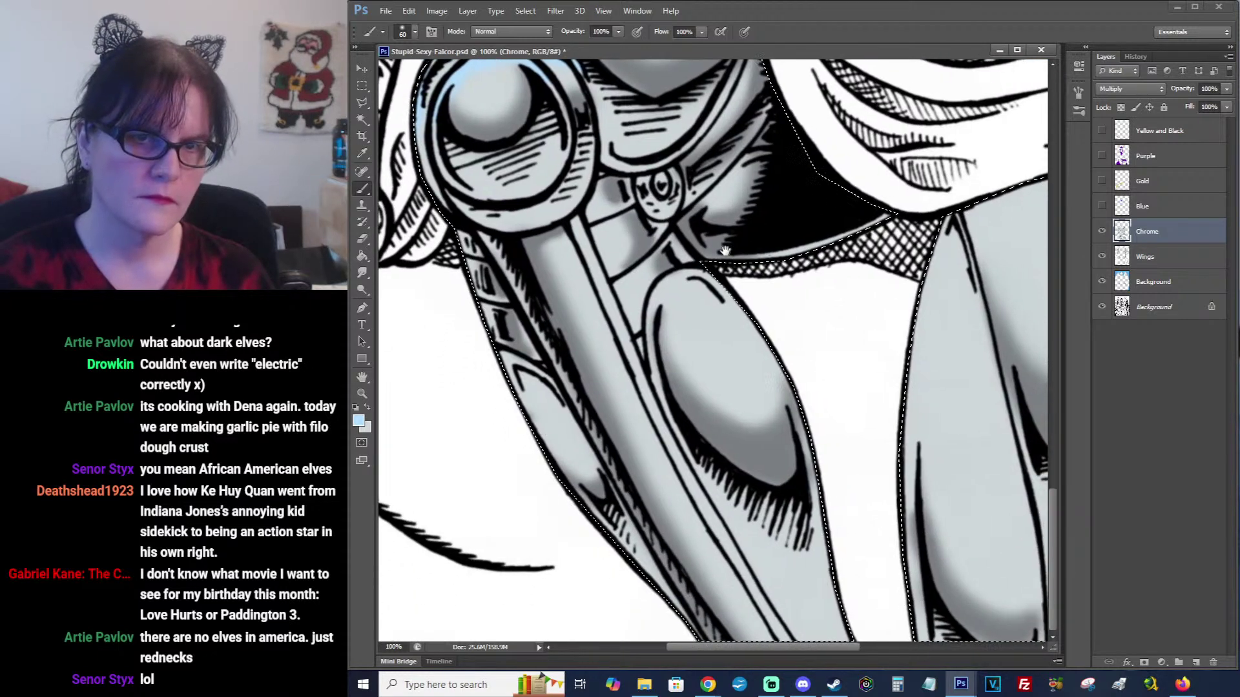
{"action": "left_click_drag", "start_coordinate": [535, 379], "coordinate": [514, 367]}
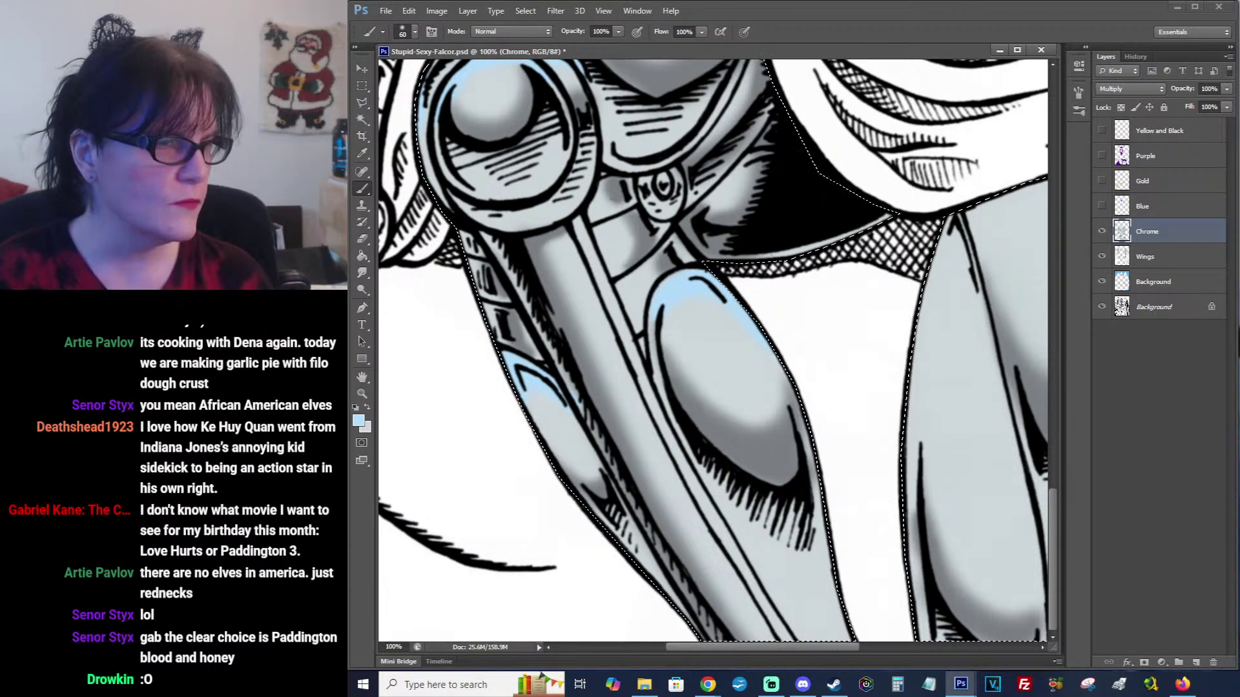
{"action": "key", "text": "ctrl+Tab"}
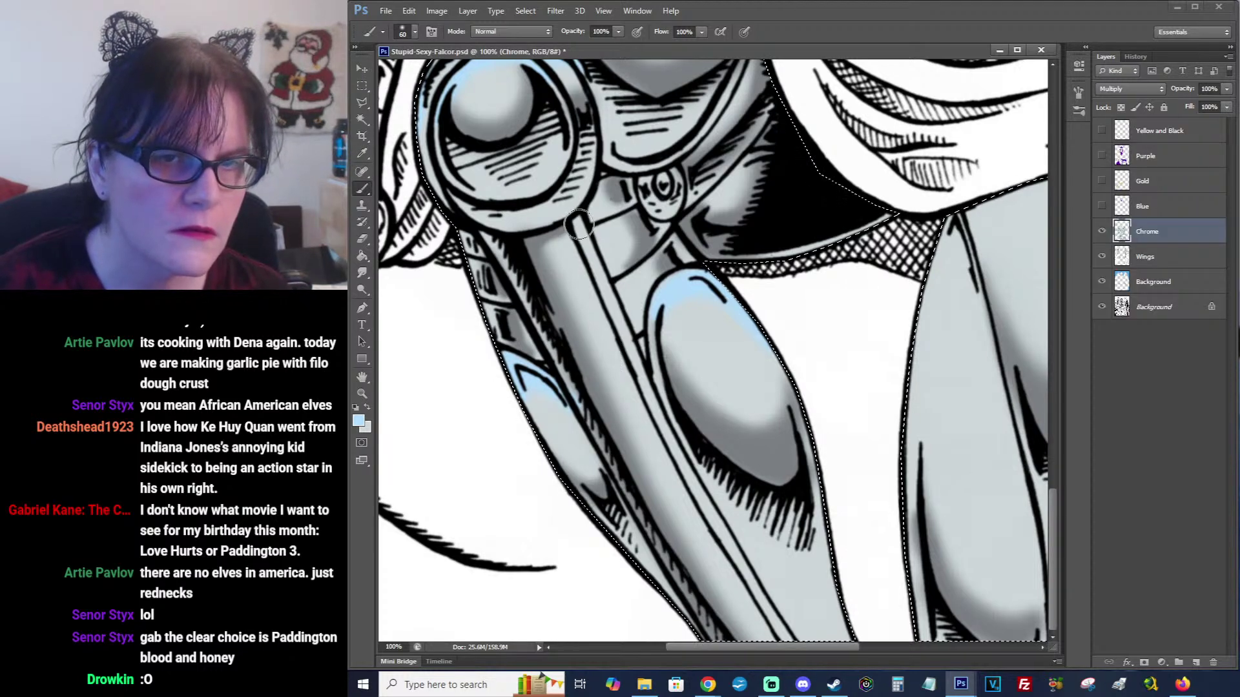
Choose the soft 48 px brush and paint a light-blue highlight in straight segments down the narrow strip of the bent leg.
{"action": "left_click", "coordinate": [413, 32]}
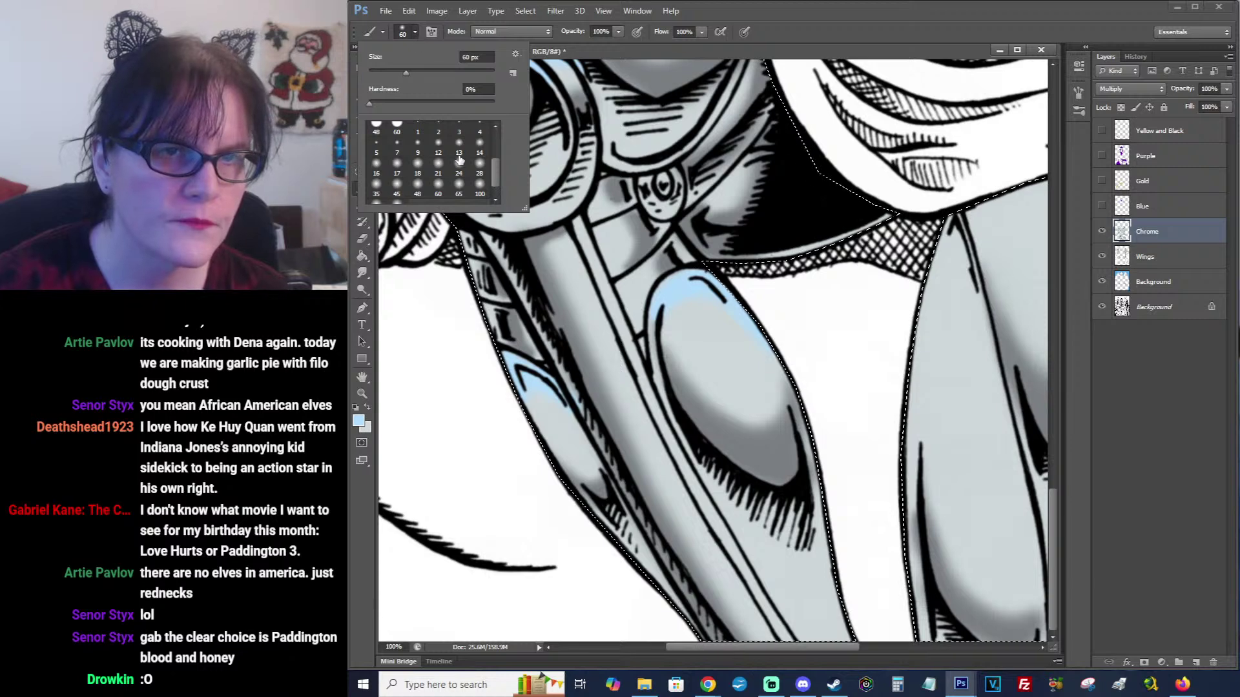
{"action": "left_click", "coordinate": [417, 186]}
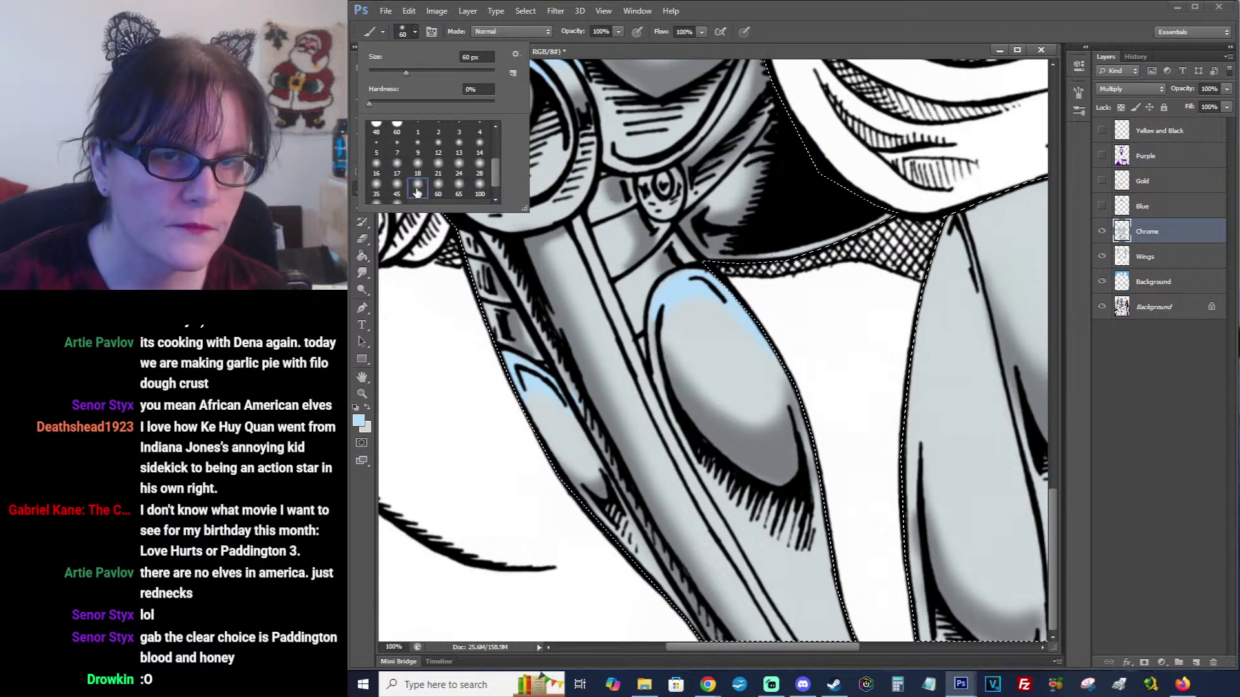
{"action": "left_click", "coordinate": [575, 226]}
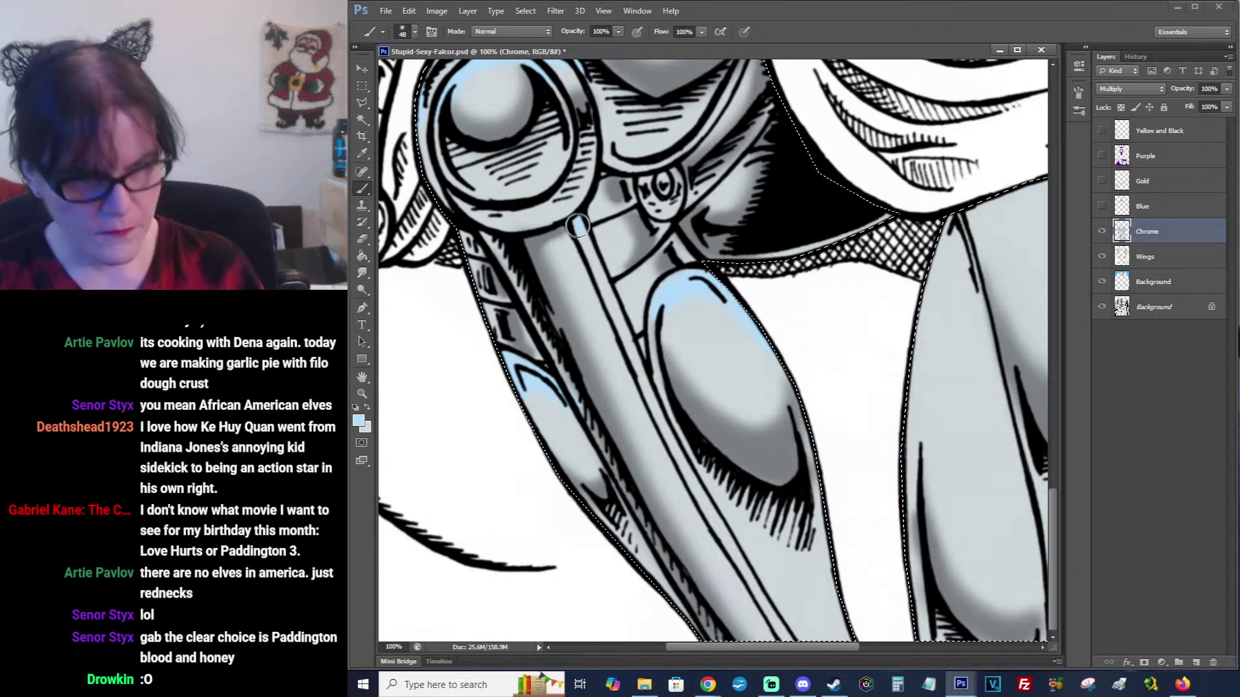
{"action": "left_click", "coordinate": [626, 342], "text": "shift"}
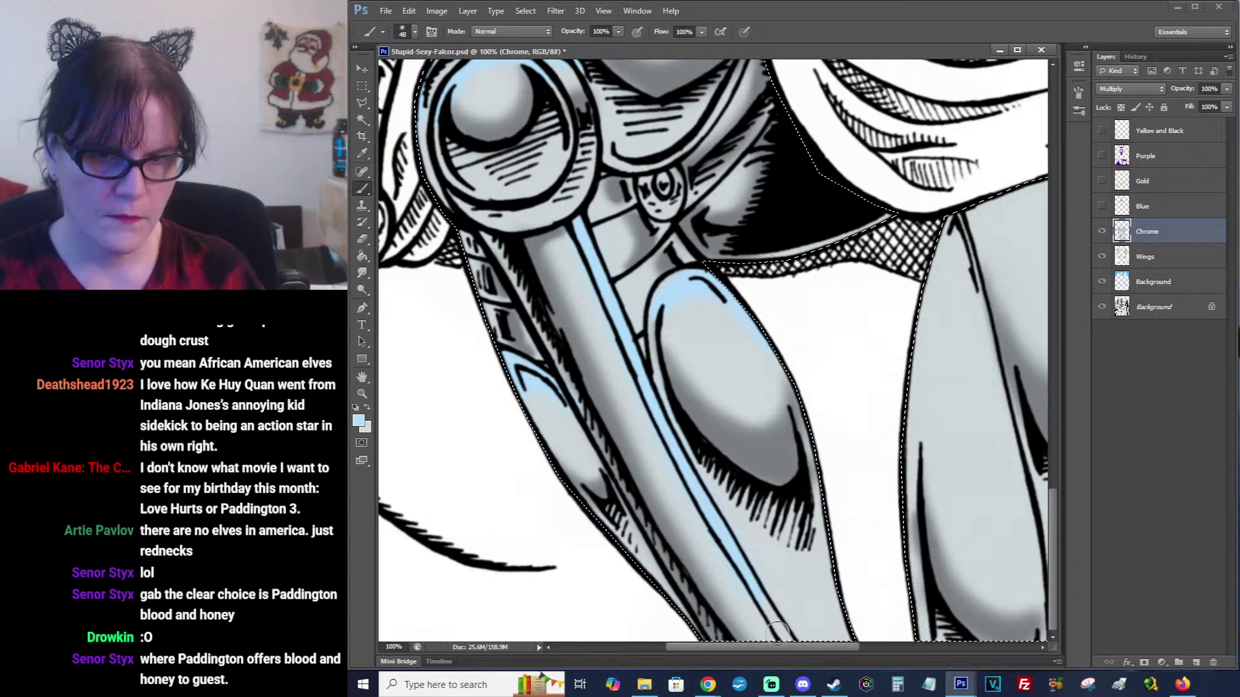
{"action": "left_click", "coordinate": [754, 589], "text": "shift"}
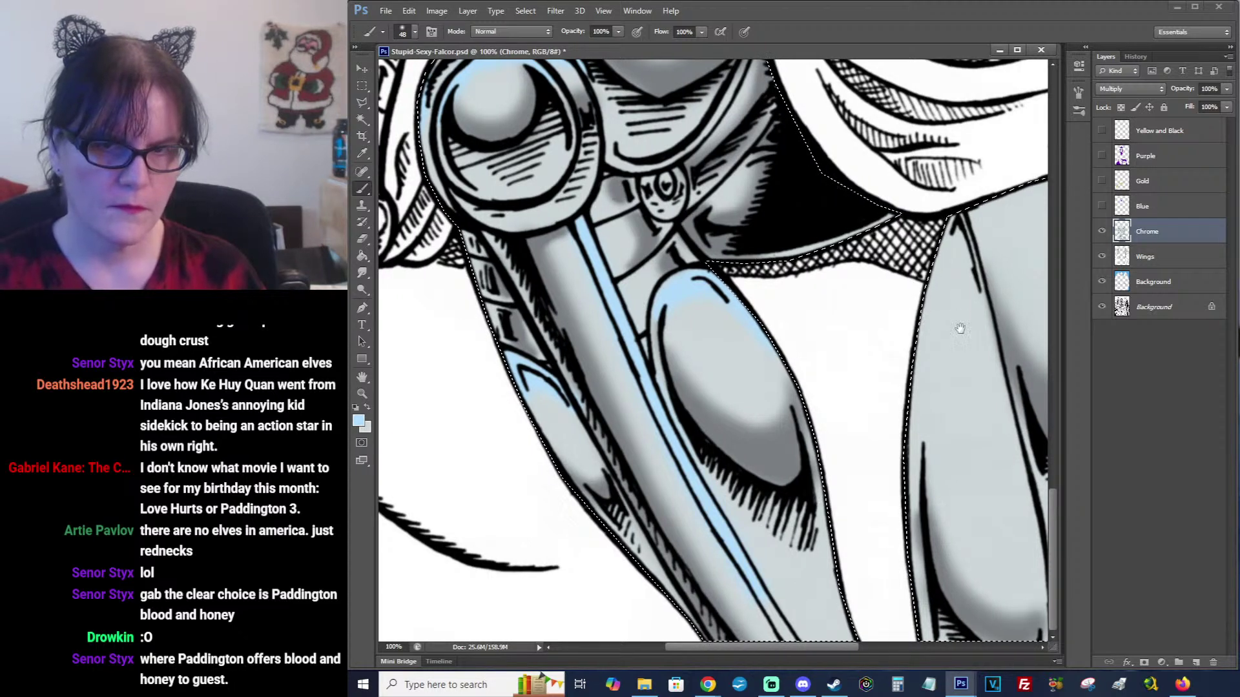
Save the document, and paint and smudge light-blue highlights around the upper inner plates of the other thigh.
{"action": "mouse_move", "coordinate": [955, 327]}
{"action": "left_mouse_down"}
{"action": "mouse_move", "coordinate": [818, 222]}
{"action": "mouse_move", "coordinate": [700, 201]}
{"action": "mouse_move", "coordinate": [925, 203]}
{"action": "mouse_move", "coordinate": [661, 158]}
{"action": "left_mouse_up"}
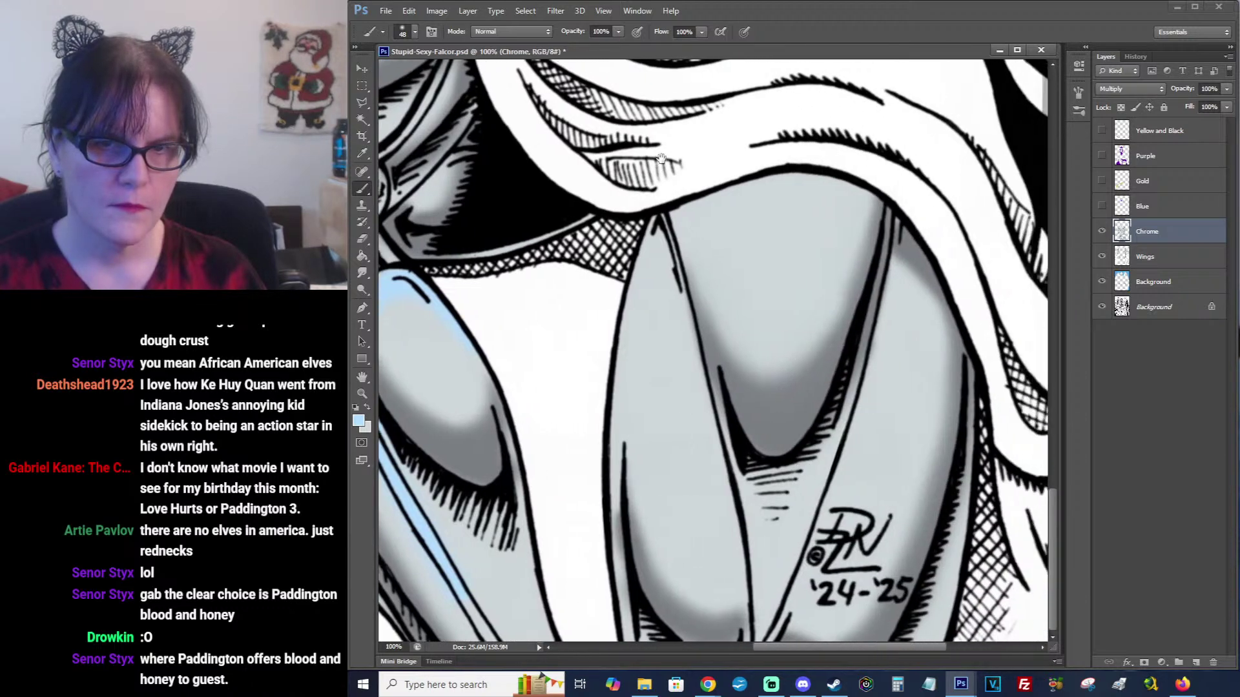
{"action": "key", "text": "ctrl+s"}
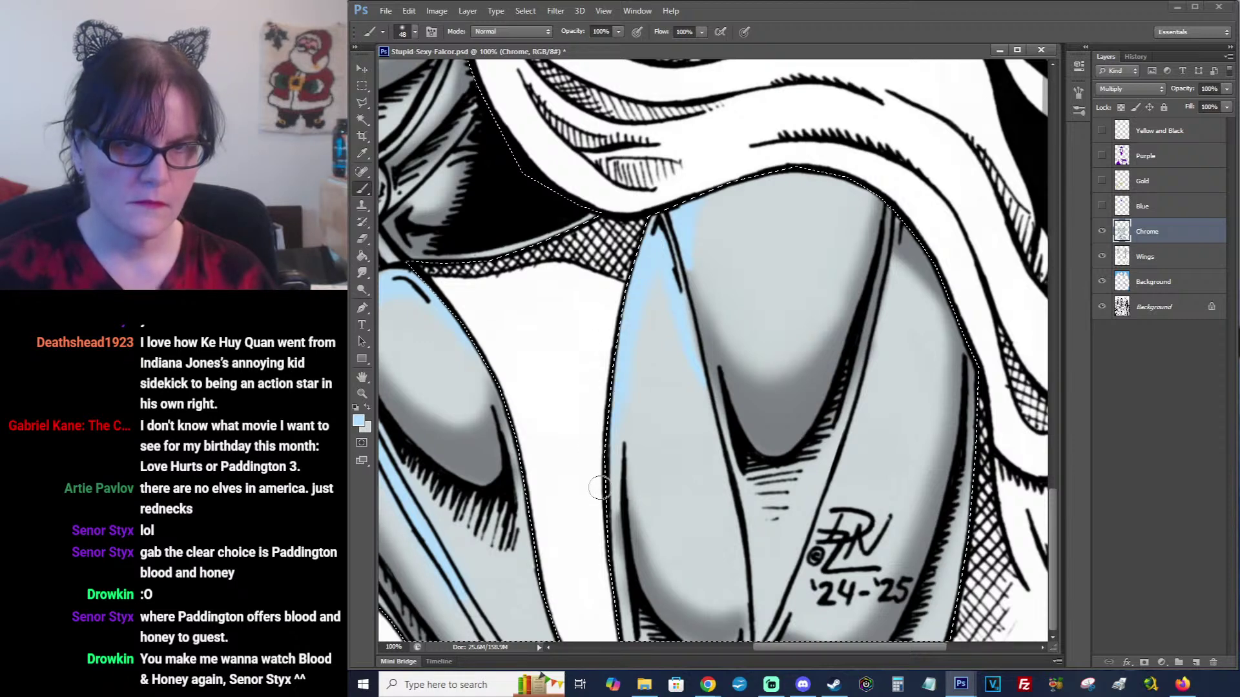
{"action": "left_click", "coordinate": [362, 273]}
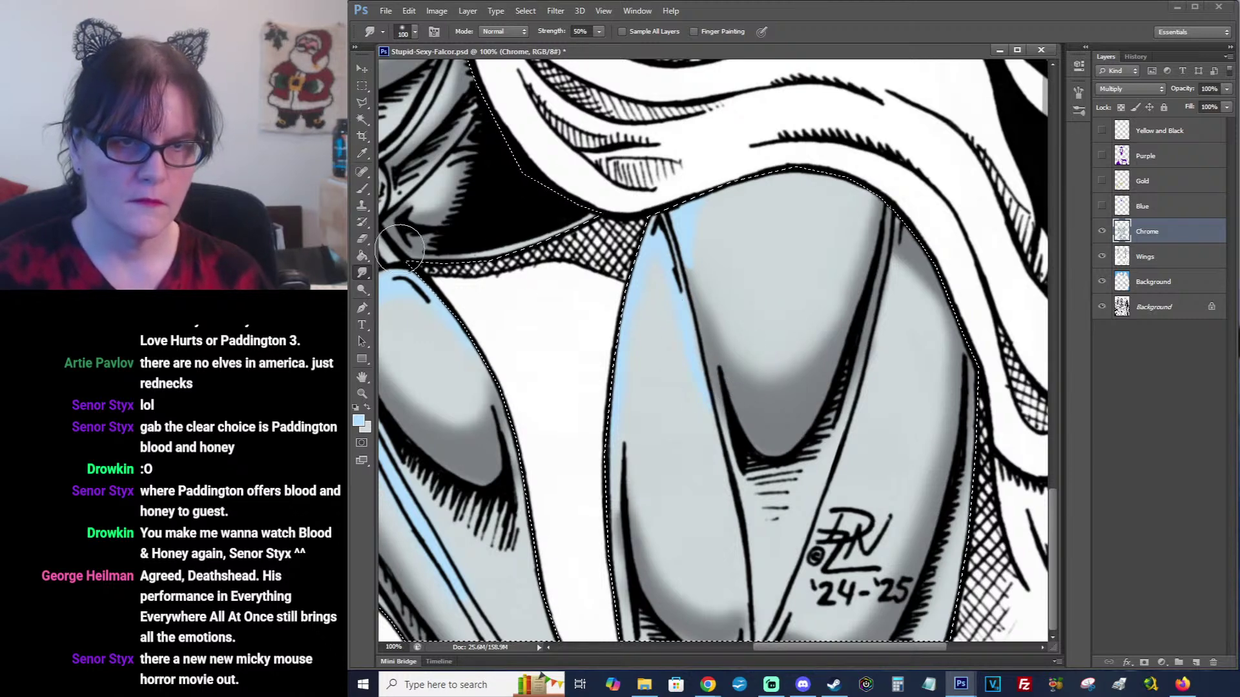
{"action": "left_click", "coordinate": [365, 192]}
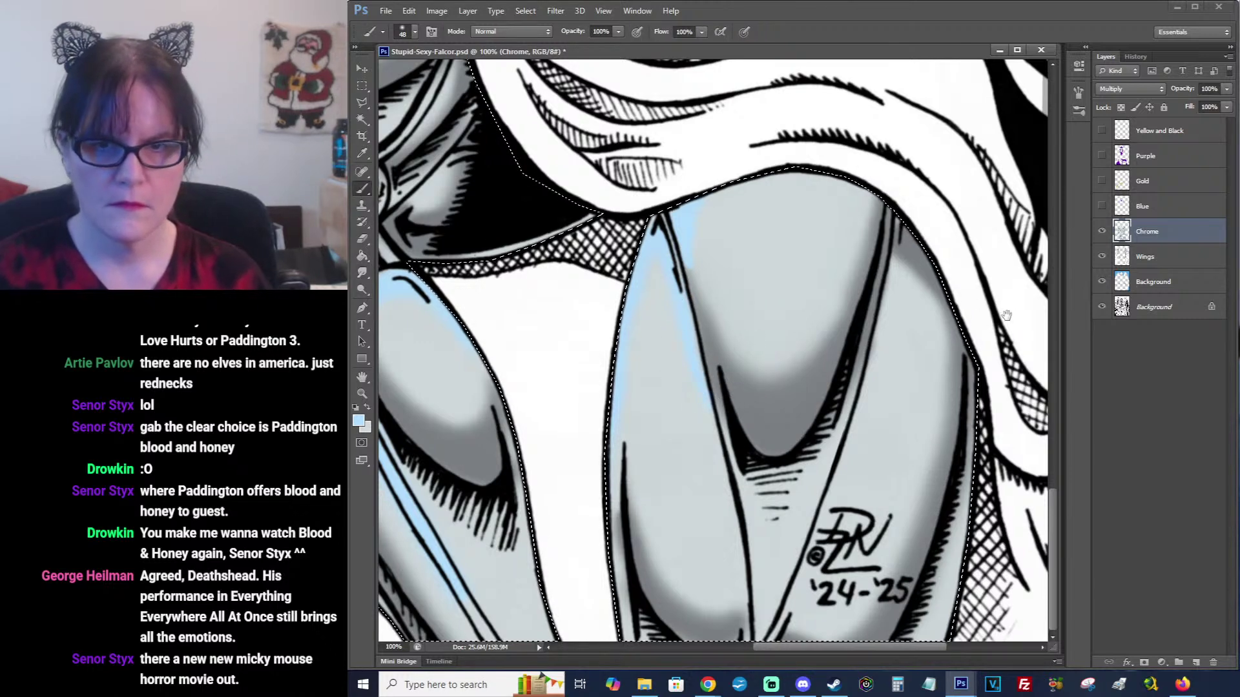
Paint a light-blue highlight down the inner edge of the thigh's outer plate and smudge it into the grey.
{"action": "left_click_drag", "start_coordinate": [1039, 271], "coordinate": [977, 270]}
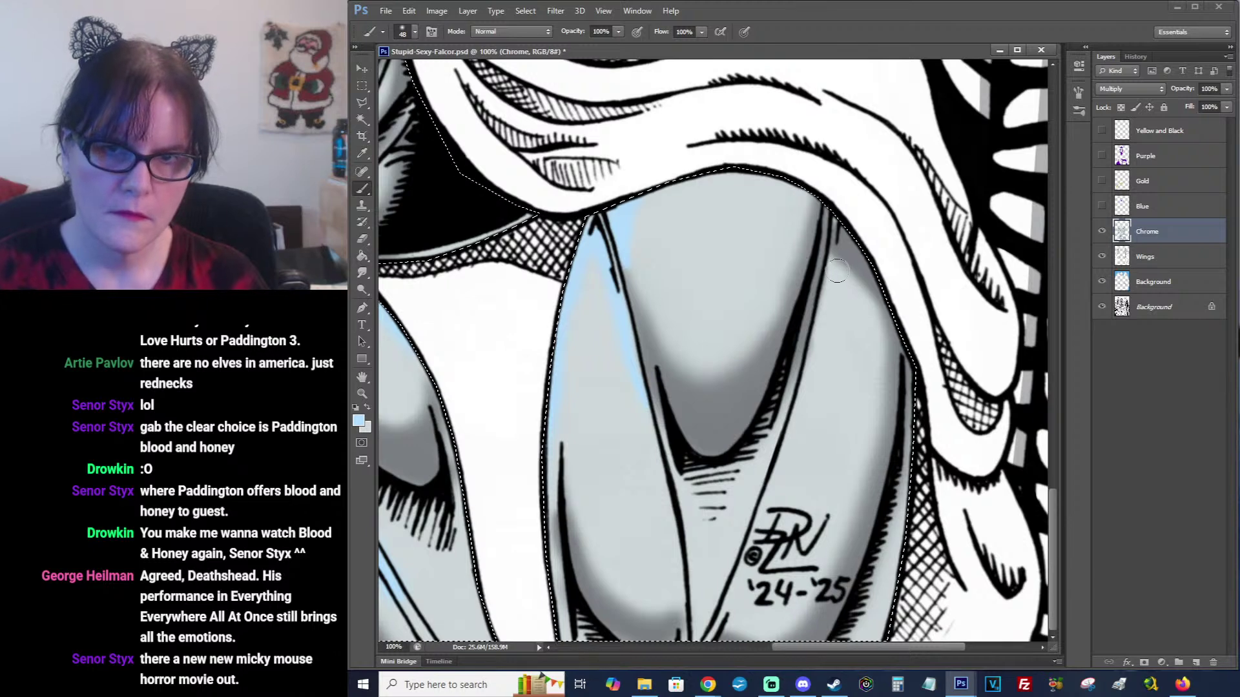
{"action": "left_click_drag", "start_coordinate": [840, 265], "coordinate": [798, 397]}
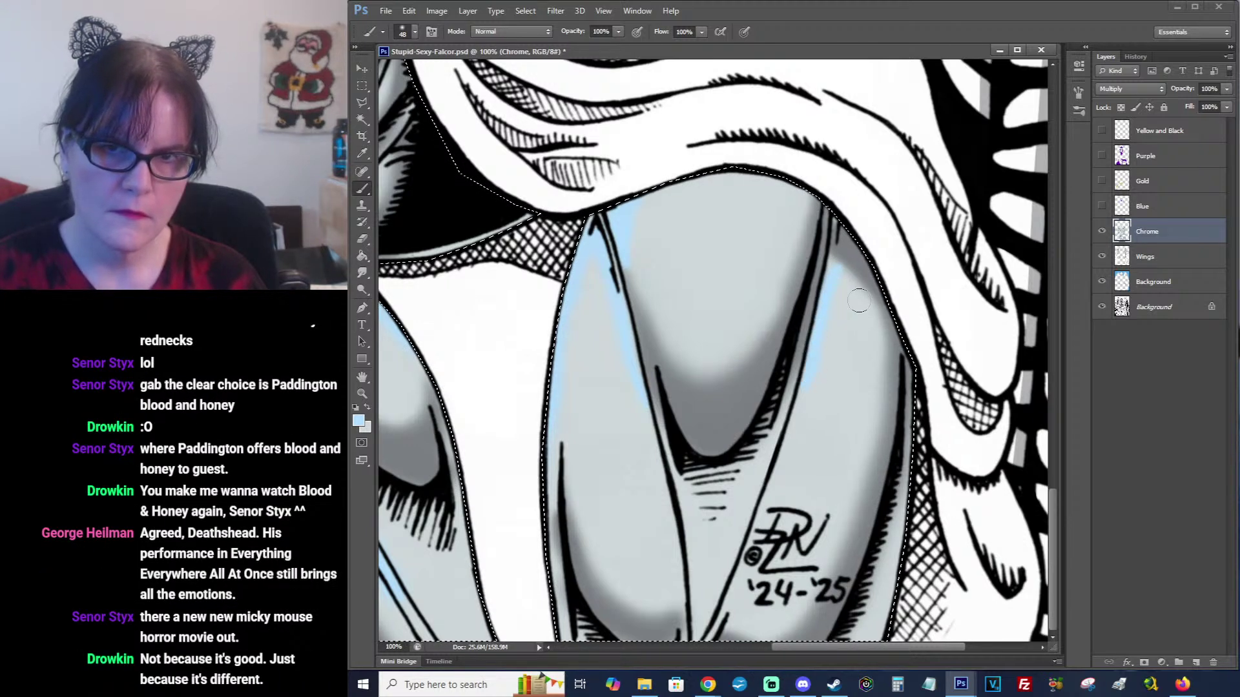
{"action": "left_click", "coordinate": [361, 273]}
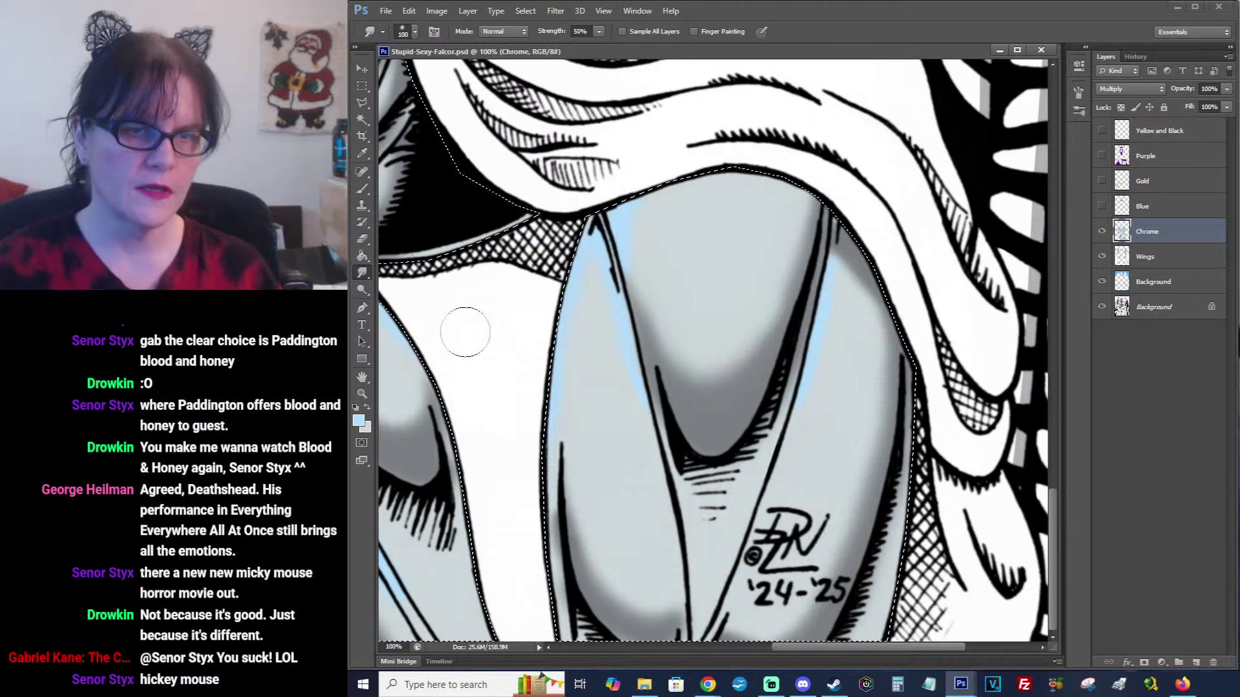
Clear the selection around the figure's chrome areas.
{"action": "left_click", "coordinate": [361, 393]}
{"action": "left_click", "coordinate": [889, 237], "text": "alt"}
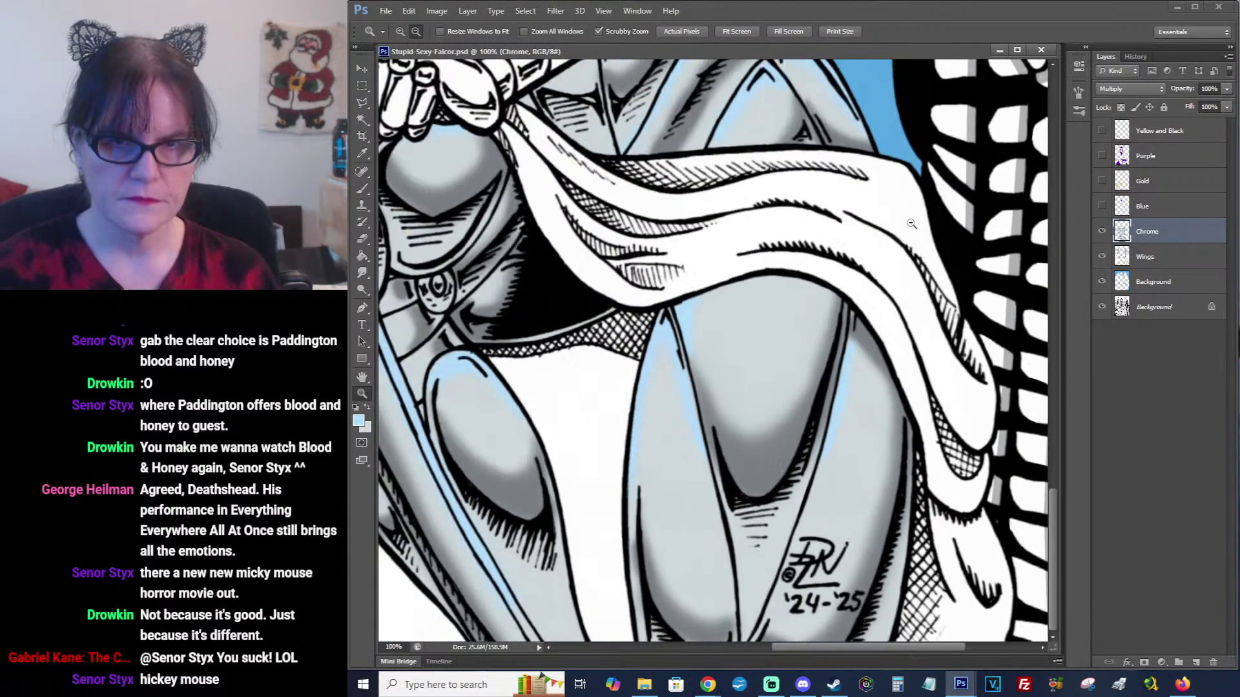
{"action": "left_click", "coordinate": [889, 238], "text": "alt"}
{"action": "left_click", "coordinate": [889, 238], "text": "alt"}
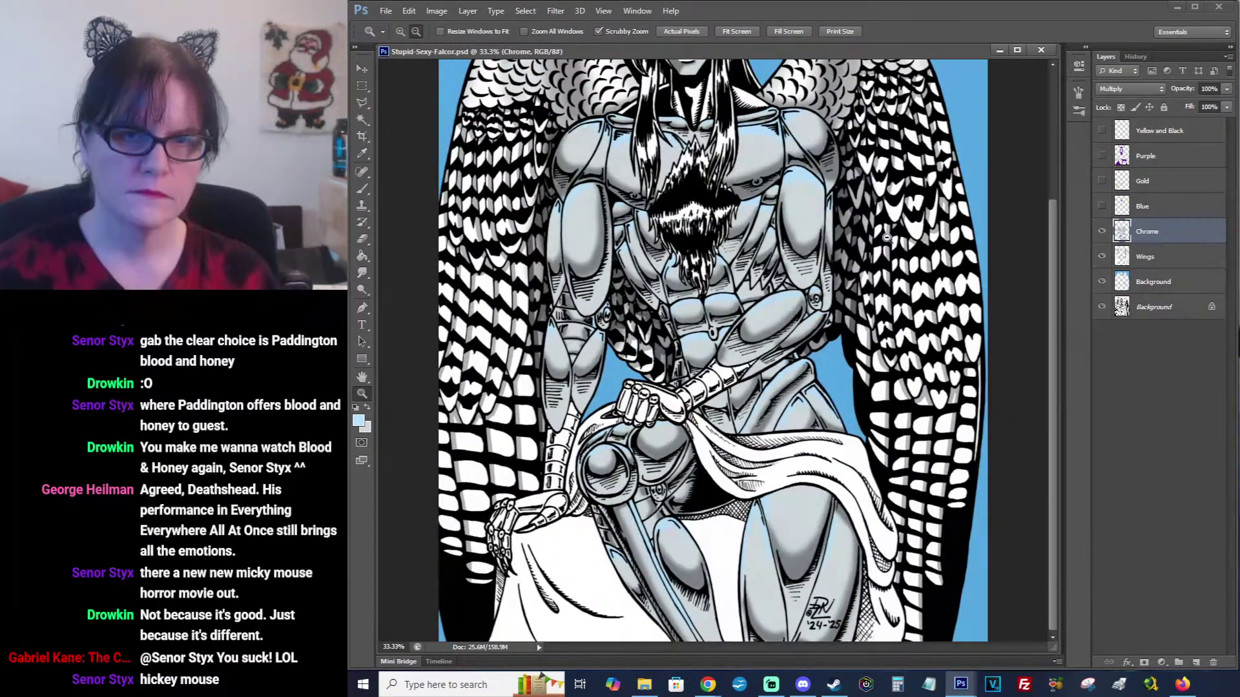
{"action": "left_click", "coordinate": [888, 236], "text": "alt"}
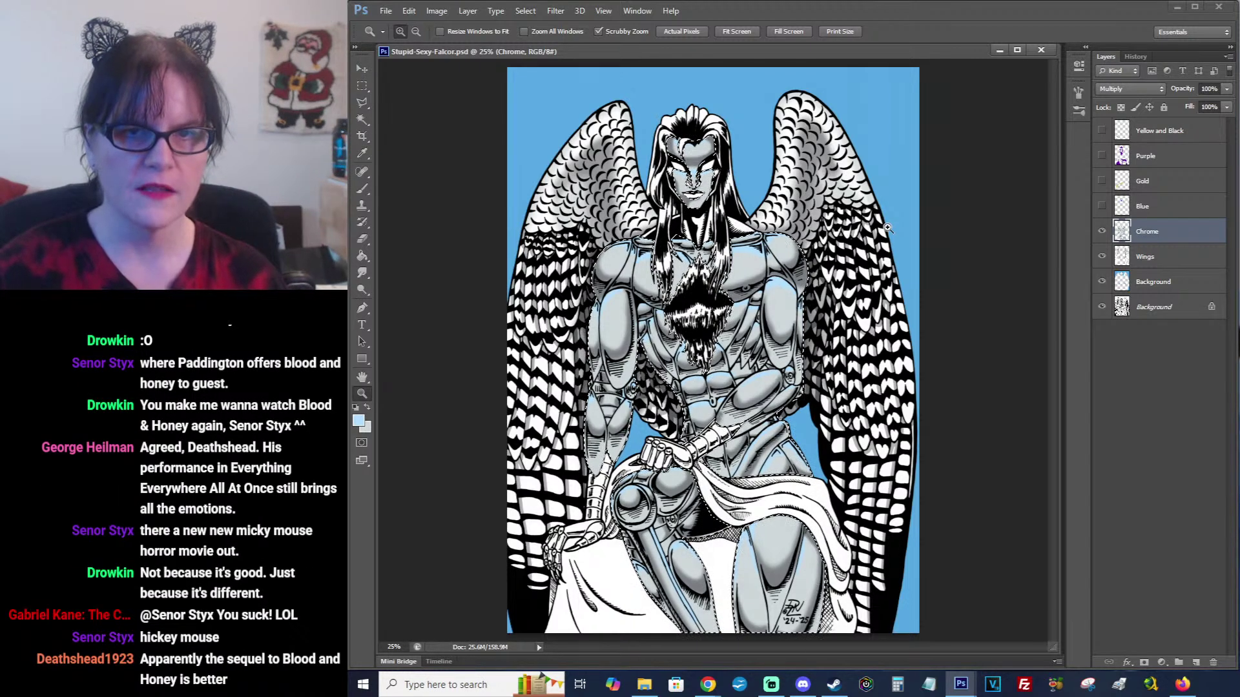
{"action": "left_click", "coordinate": [362, 85]}
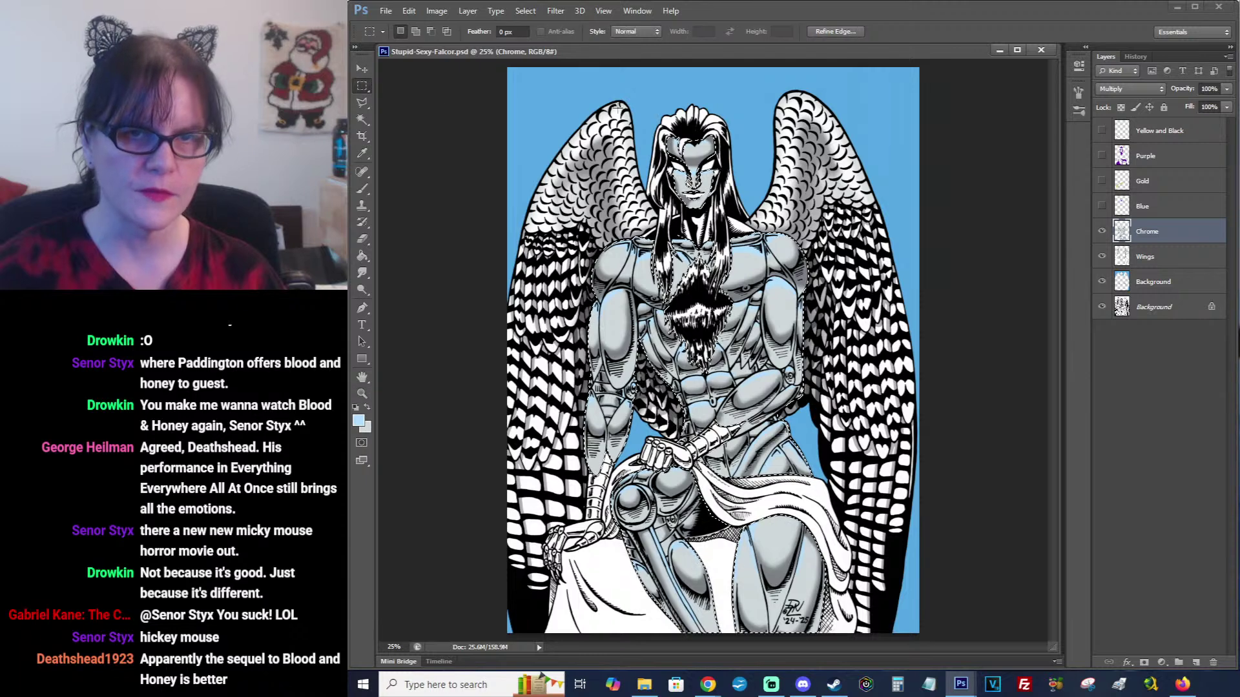
{"action": "left_click", "coordinate": [618, 109]}
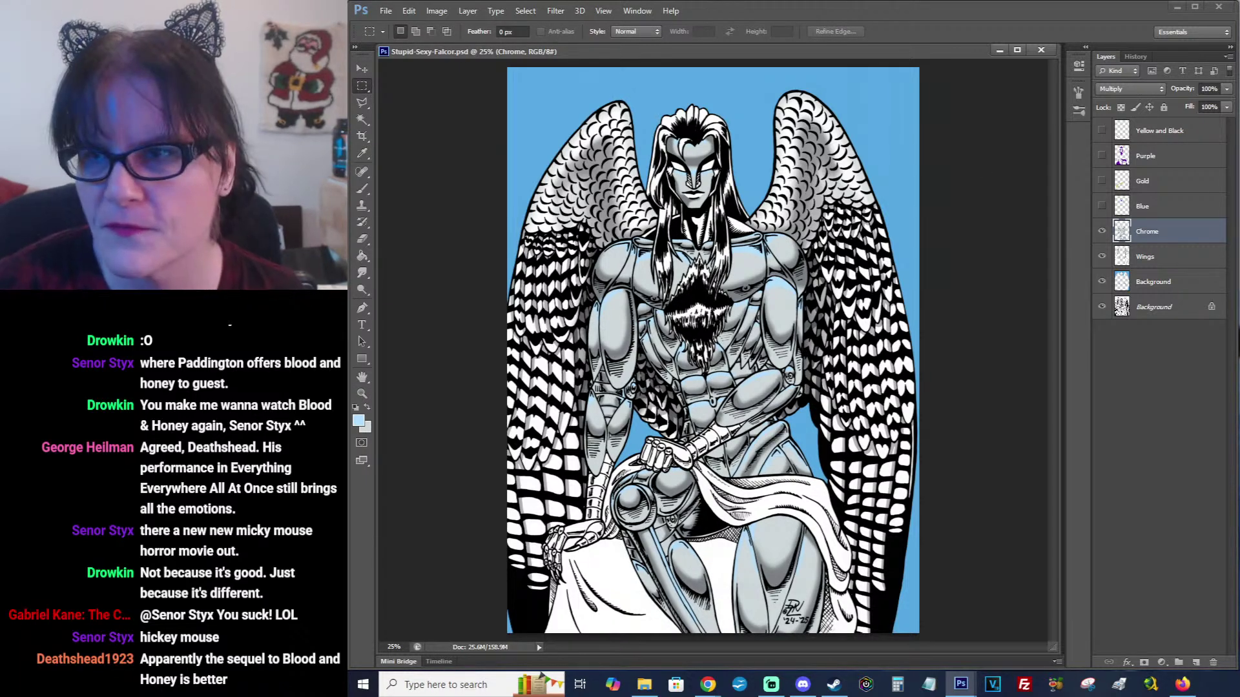
{"action": "key", "text": "alt+Tab"}
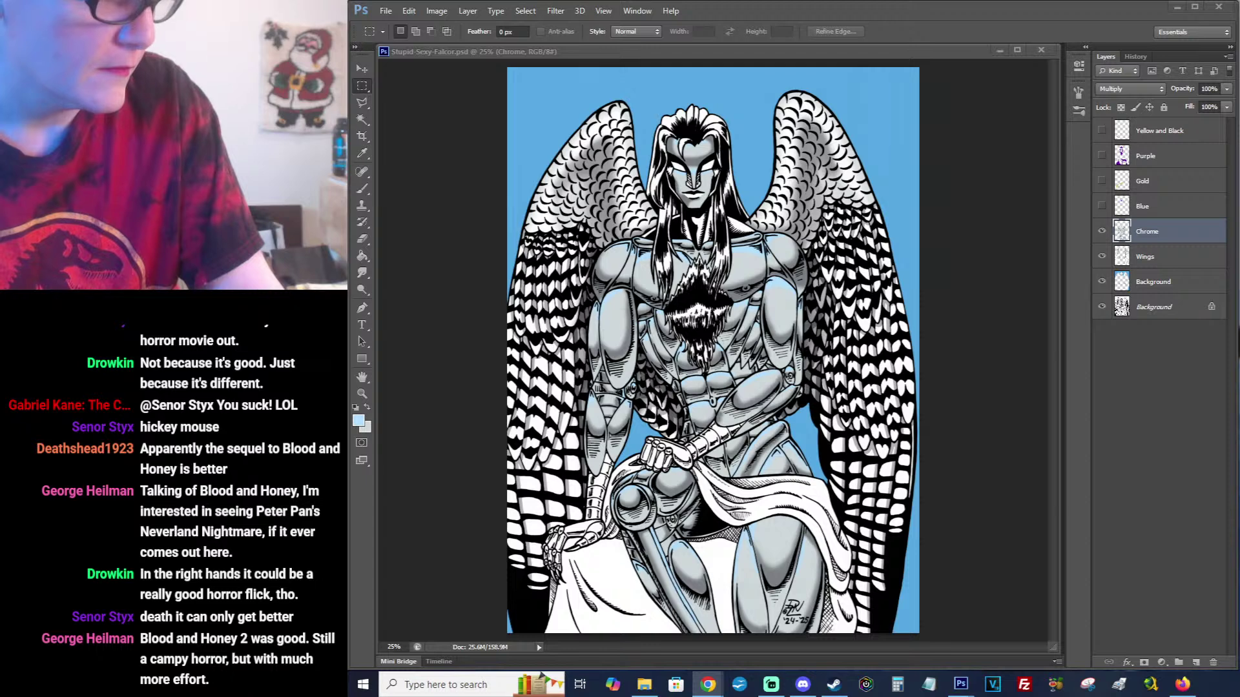
{"action": "key", "text": "alt+Tab"}
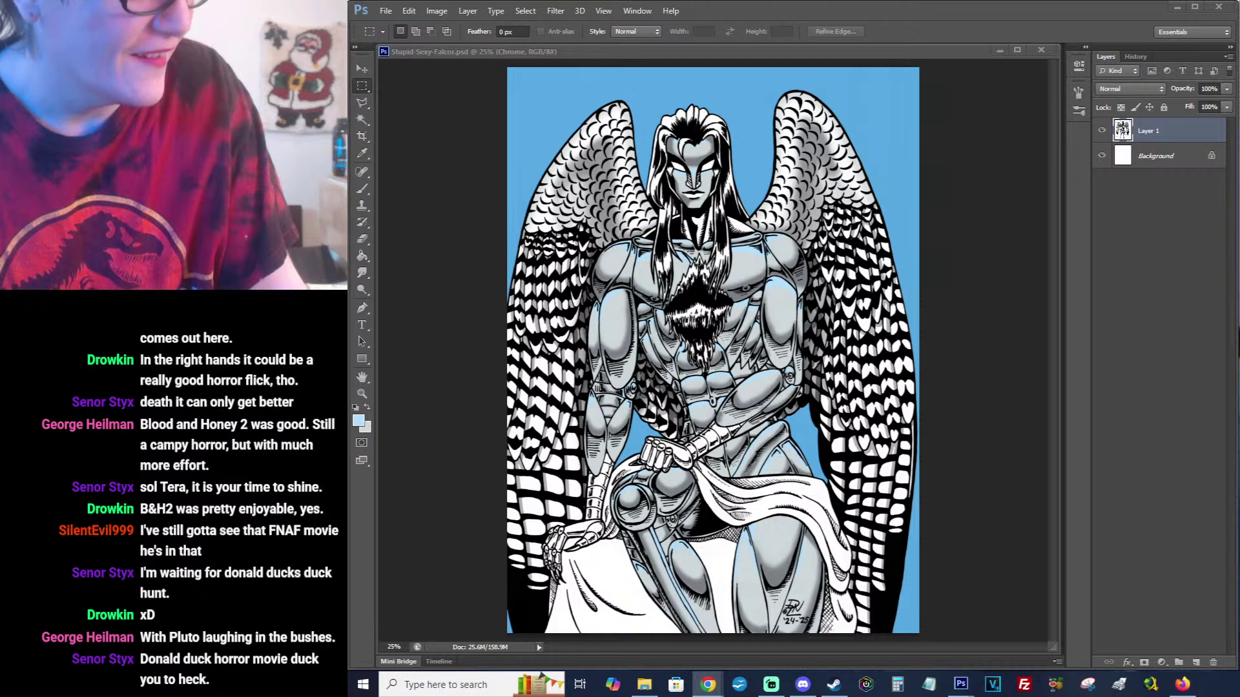
{"action": "key", "text": "alt+Tab"}
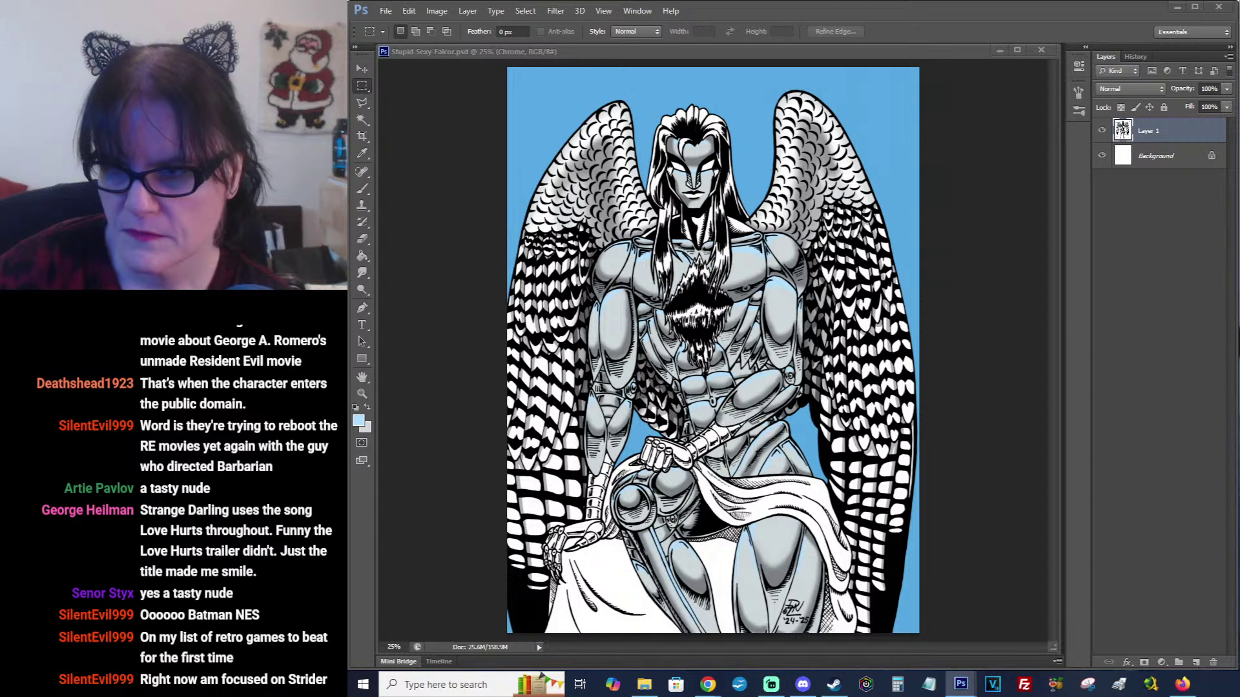
{"action": "key", "text": "alt+Tab"}
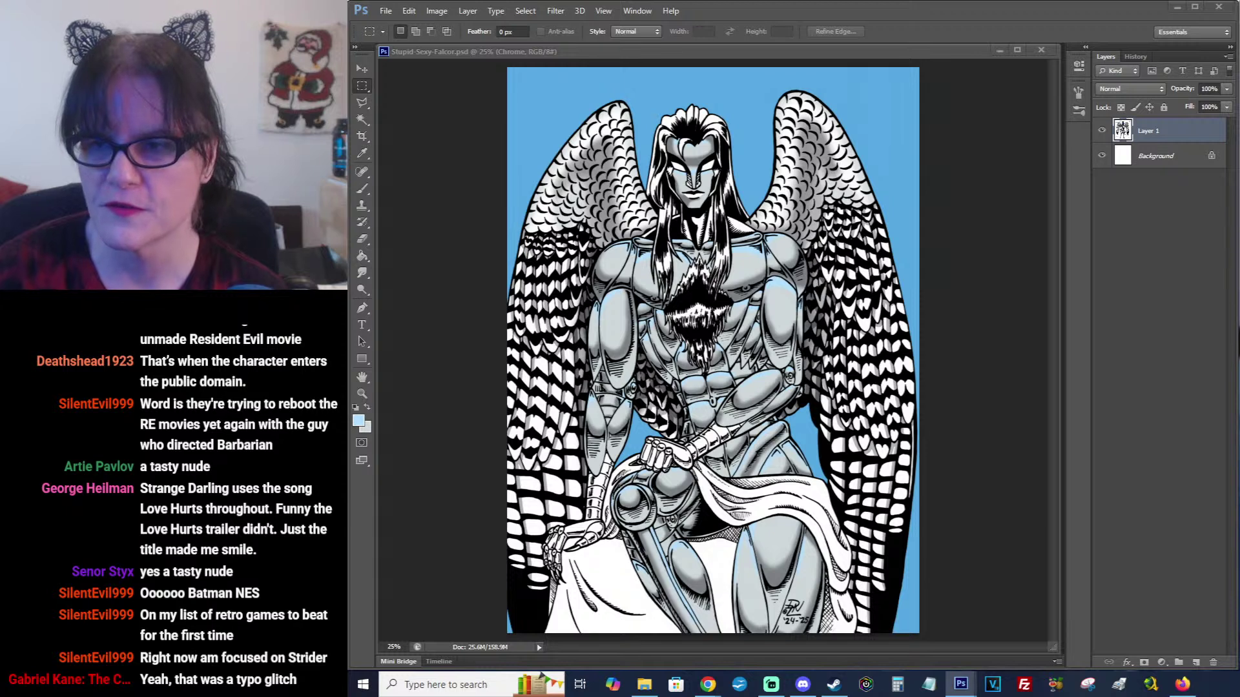
{"action": "key", "text": "alt+Tab"}
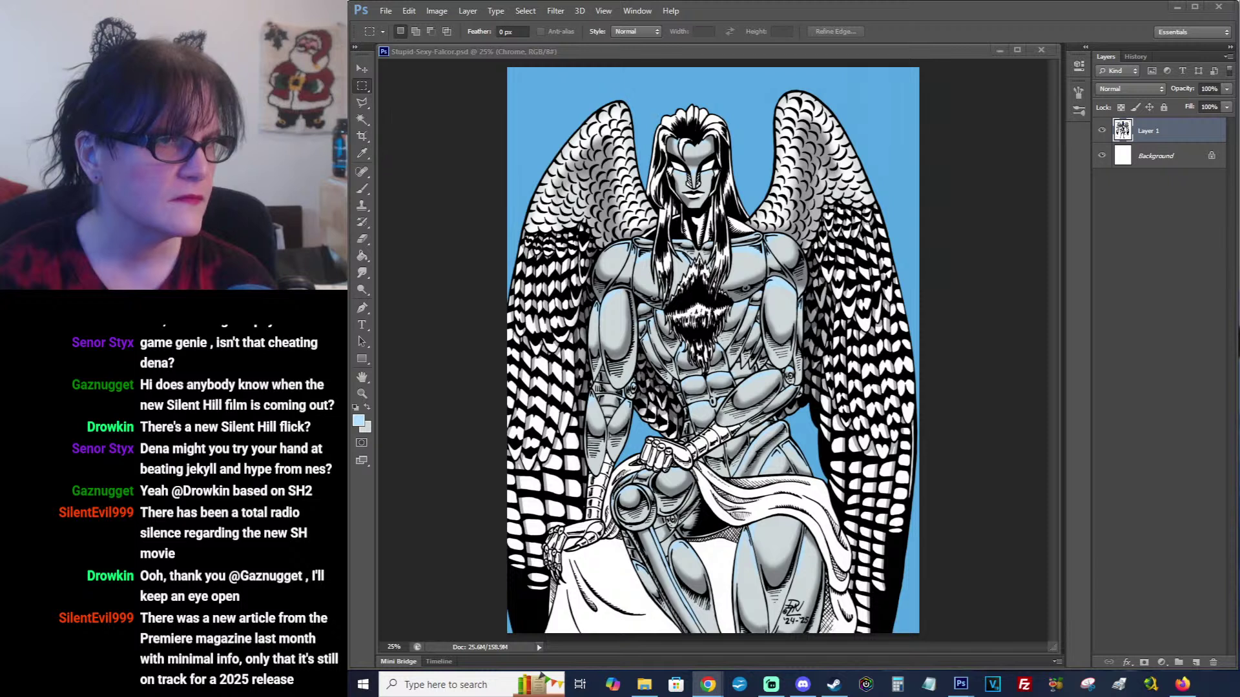
{"action": "key", "text": "alt+Tab"}
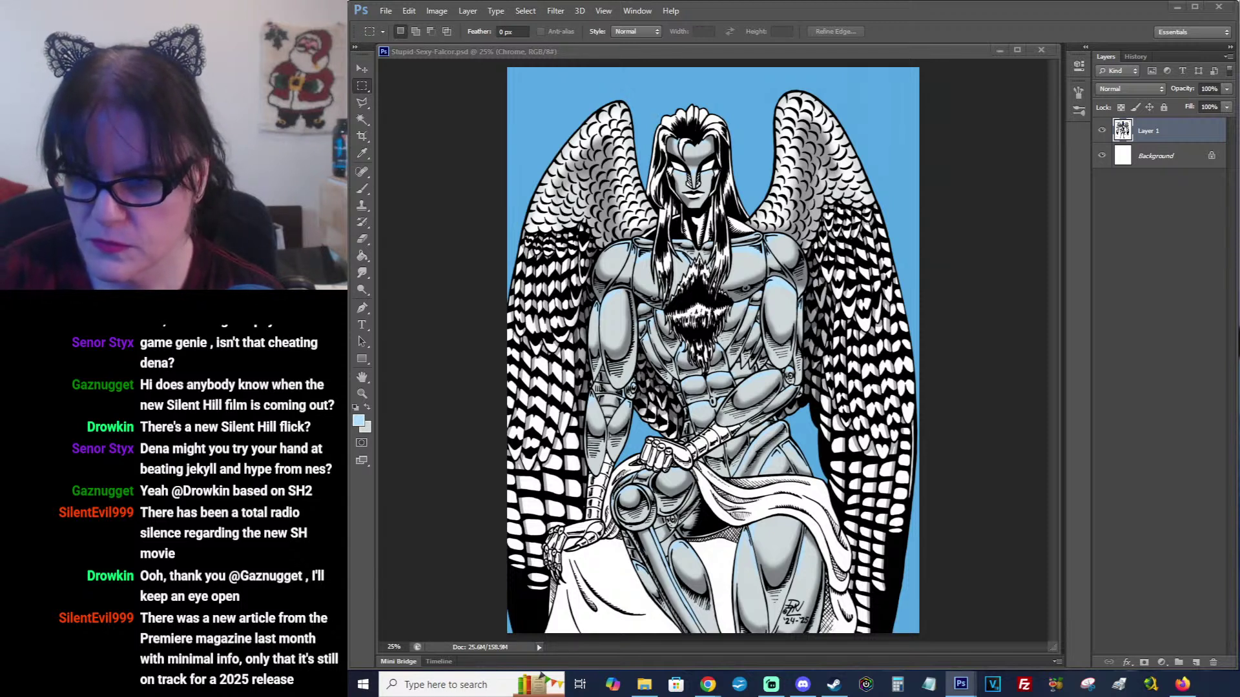
{"action": "key", "text": "alt+Tab"}
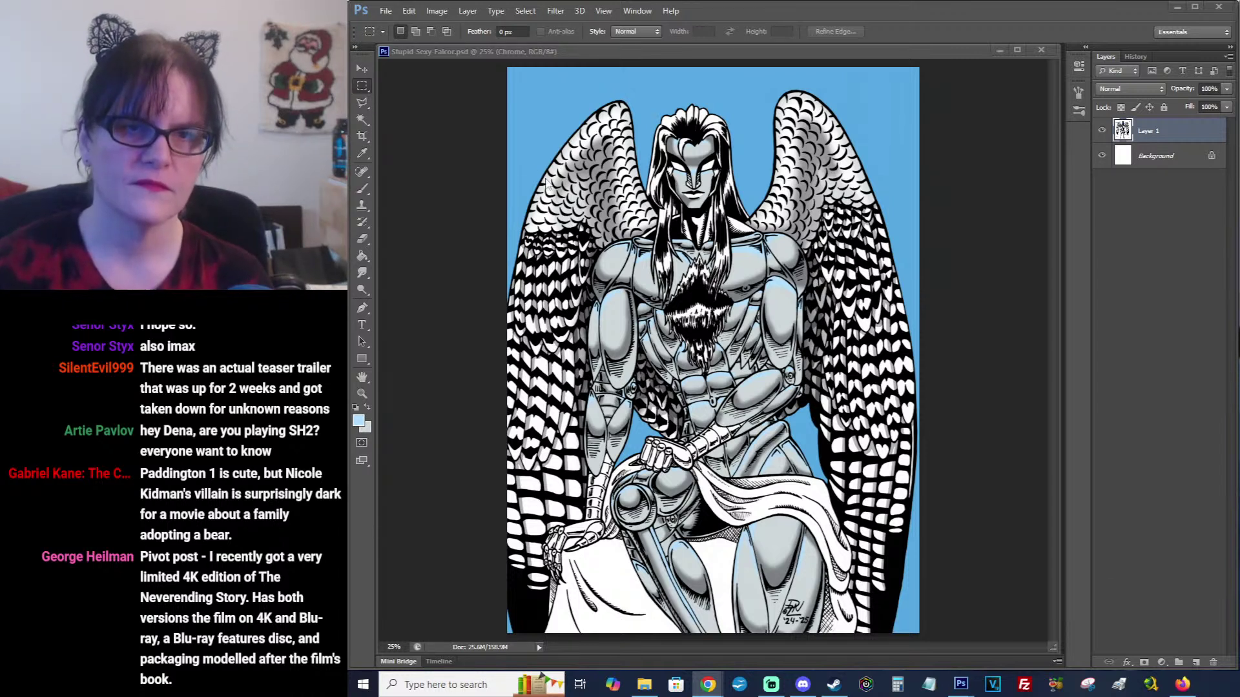
Examine the figure's face, hair and shoulders up close and check the other open image.
{"action": "left_click", "coordinate": [363, 400]}
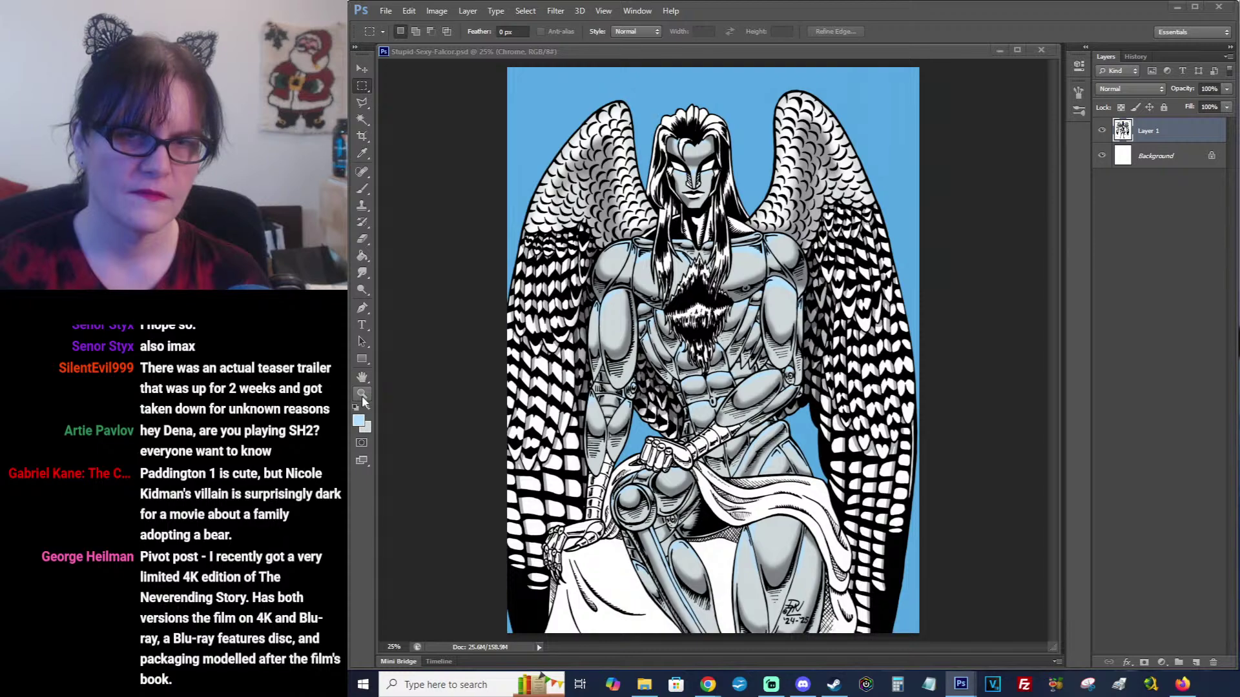
{"action": "left_click", "coordinate": [362, 396]}
{"action": "left_click", "coordinate": [712, 176]}
{"action": "left_click", "coordinate": [706, 181]}
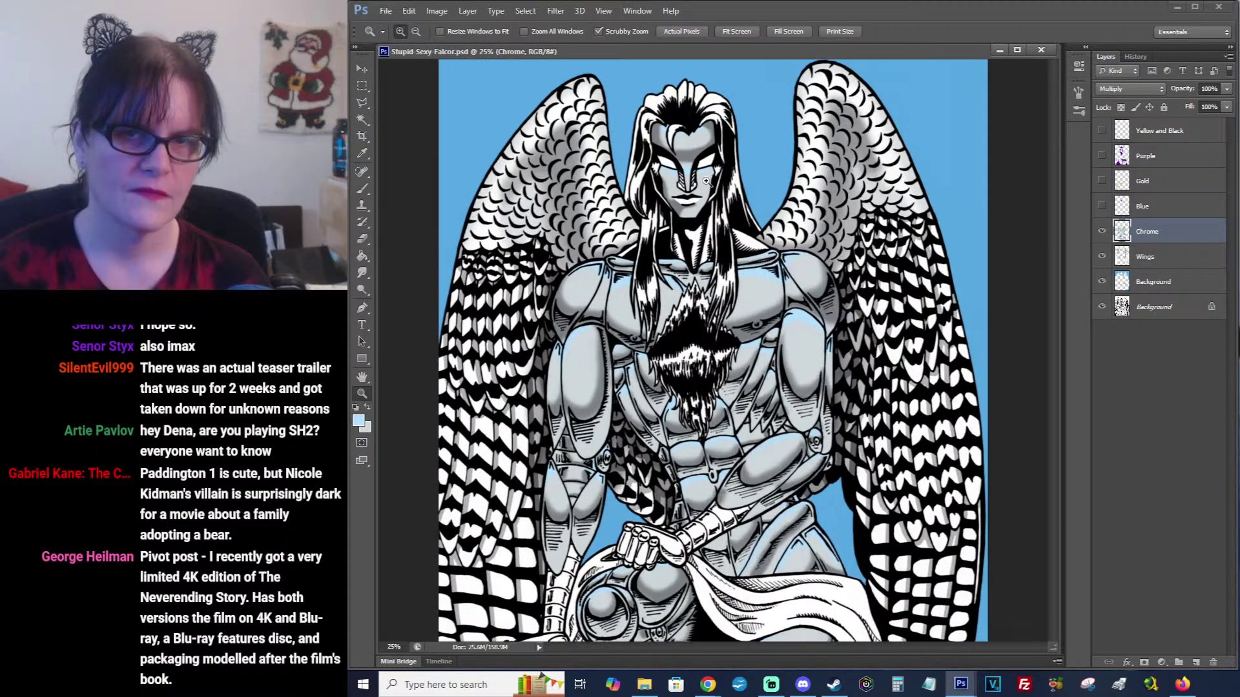
{"action": "left_click", "coordinate": [706, 181]}
{"action": "left_click", "coordinate": [707, 181]}
{"action": "left_click", "coordinate": [704, 169]}
{"action": "left_click_drag", "start_coordinate": [696, 148], "coordinate": [717, 246]}
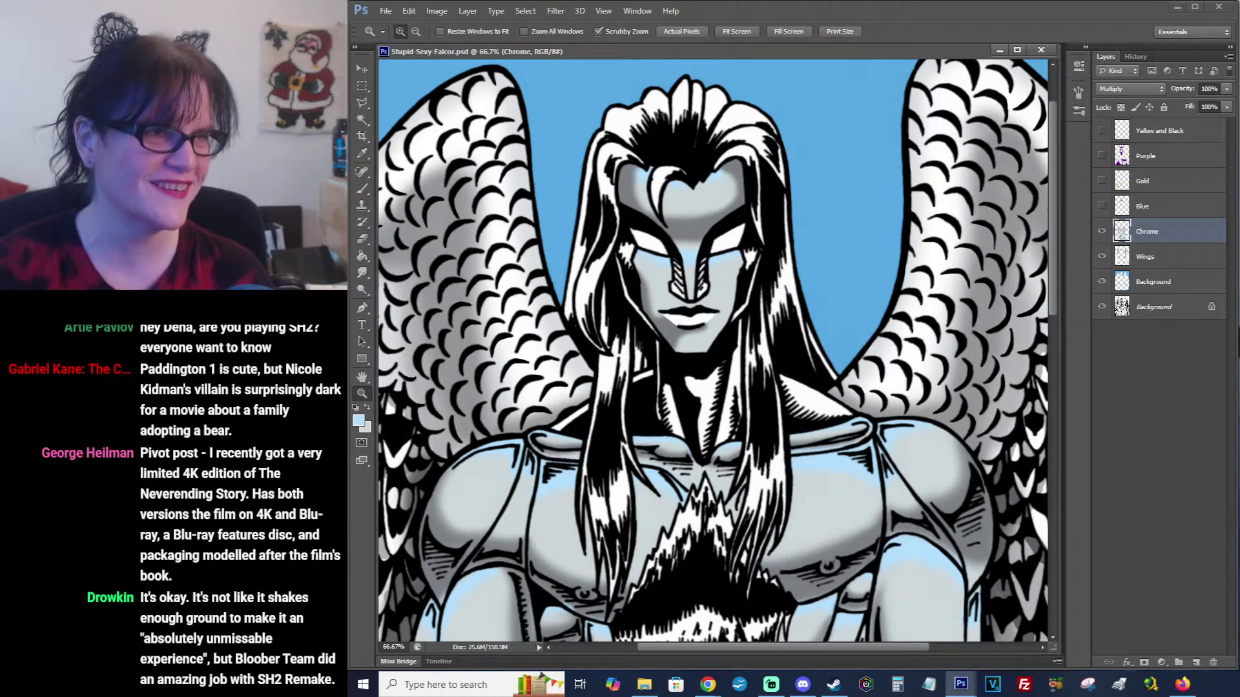
{"action": "key", "text": "ctrl+Tab"}
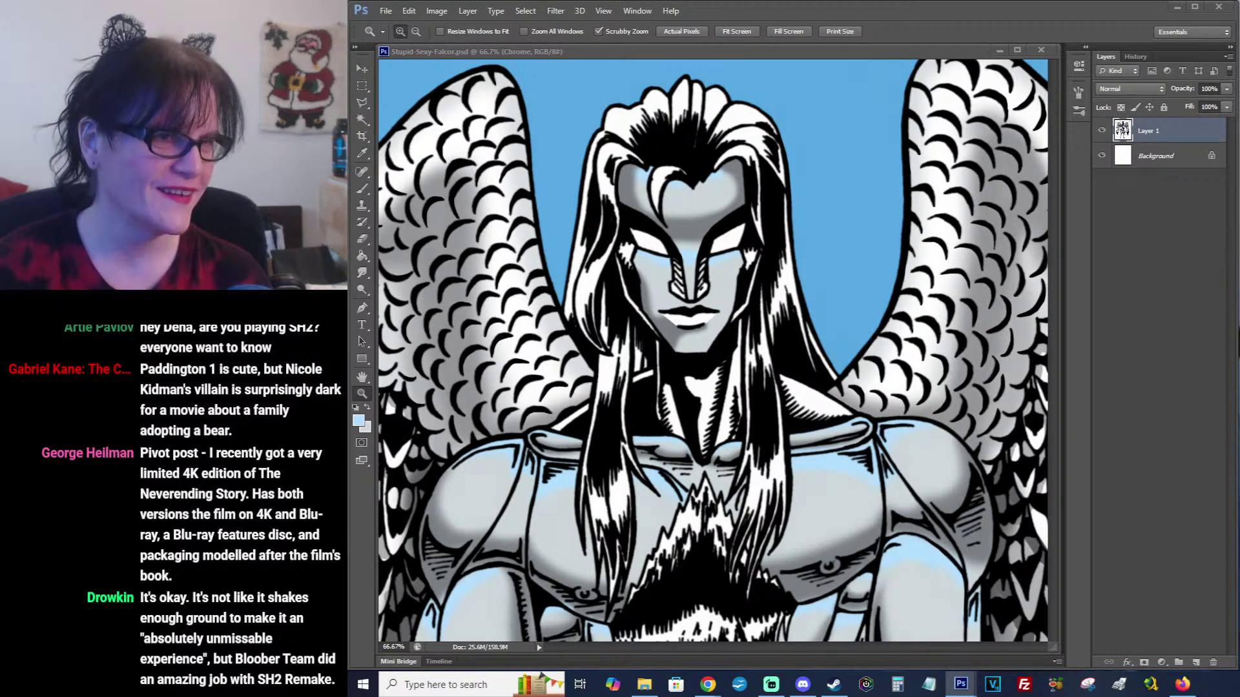
{"action": "key", "text": "ctrl+Tab"}
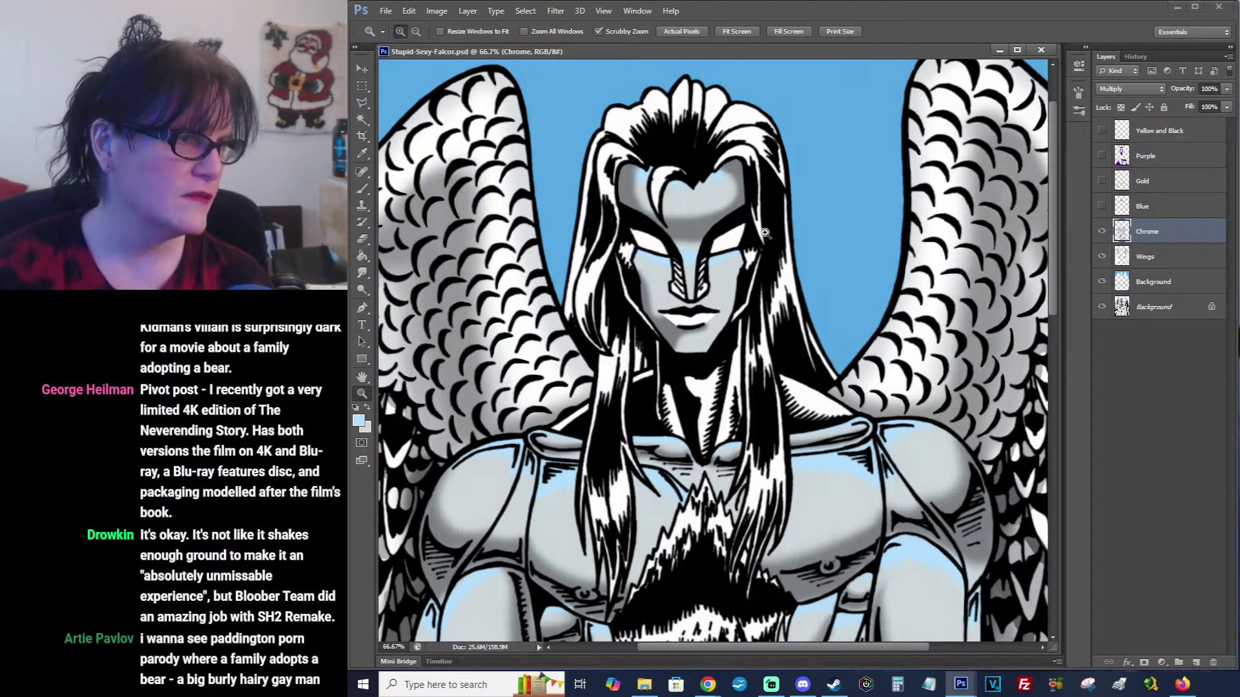
Sample a dark violet-blue as the foreground colour, with light blue as the background colour.
{"action": "scroll", "coordinate": [769, 261], "scroll_direction": "down", "scroll_amount": 4}
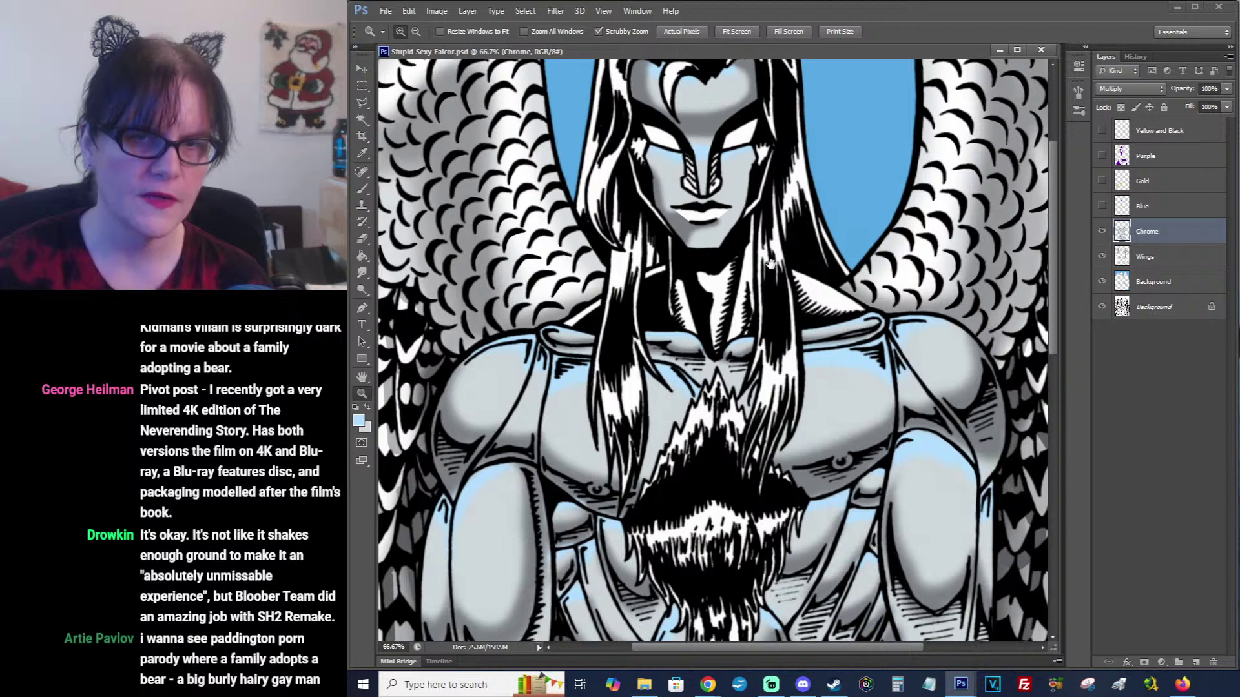
{"action": "left_click_drag", "start_coordinate": [770, 264], "coordinate": [822, 146]}
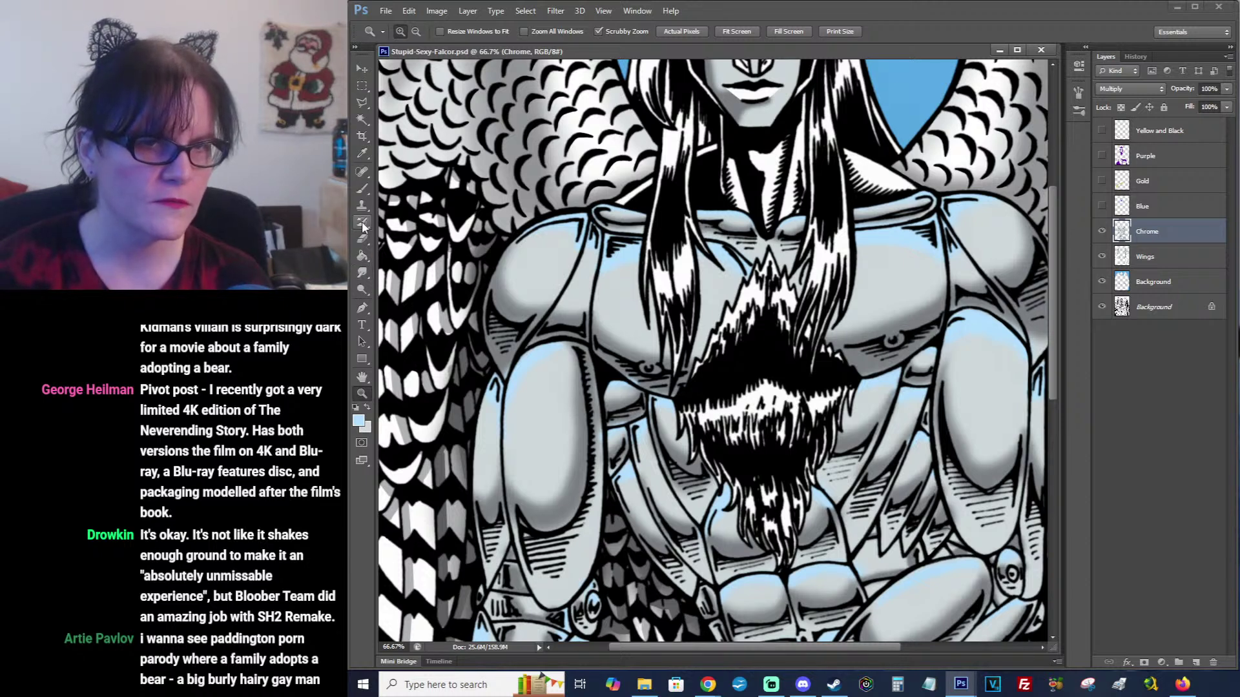
{"action": "left_click", "coordinate": [363, 152]}
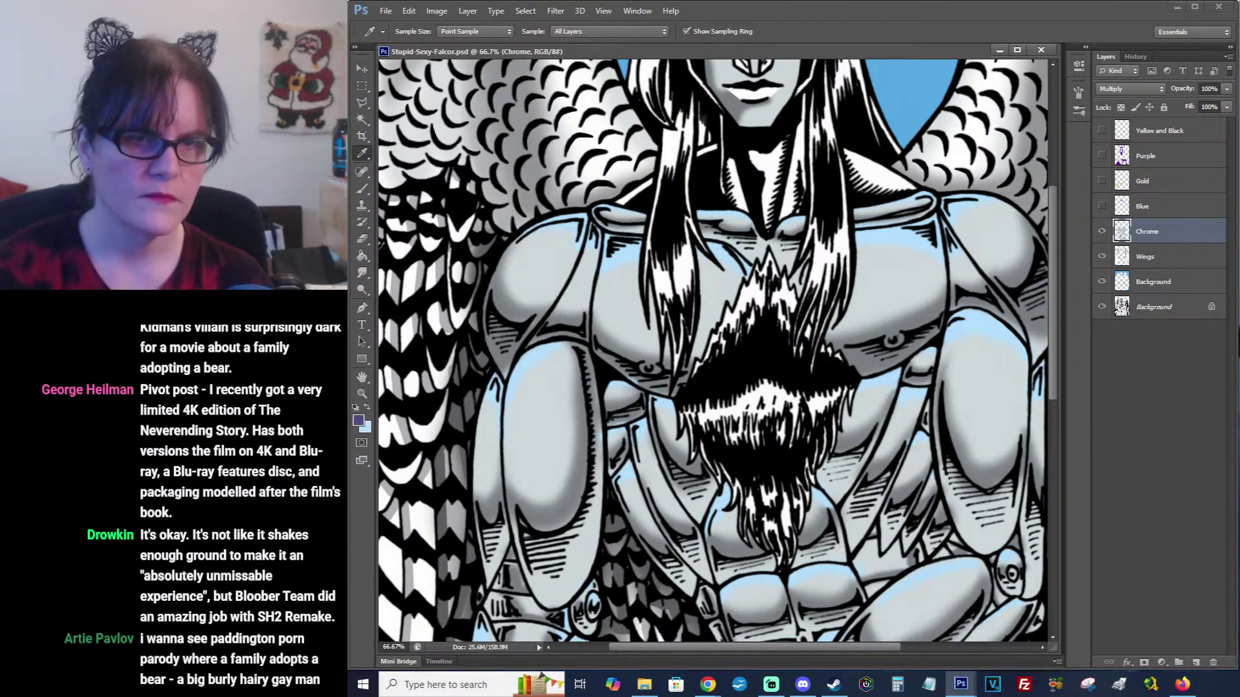
{"action": "left_click", "coordinate": [362, 188]}
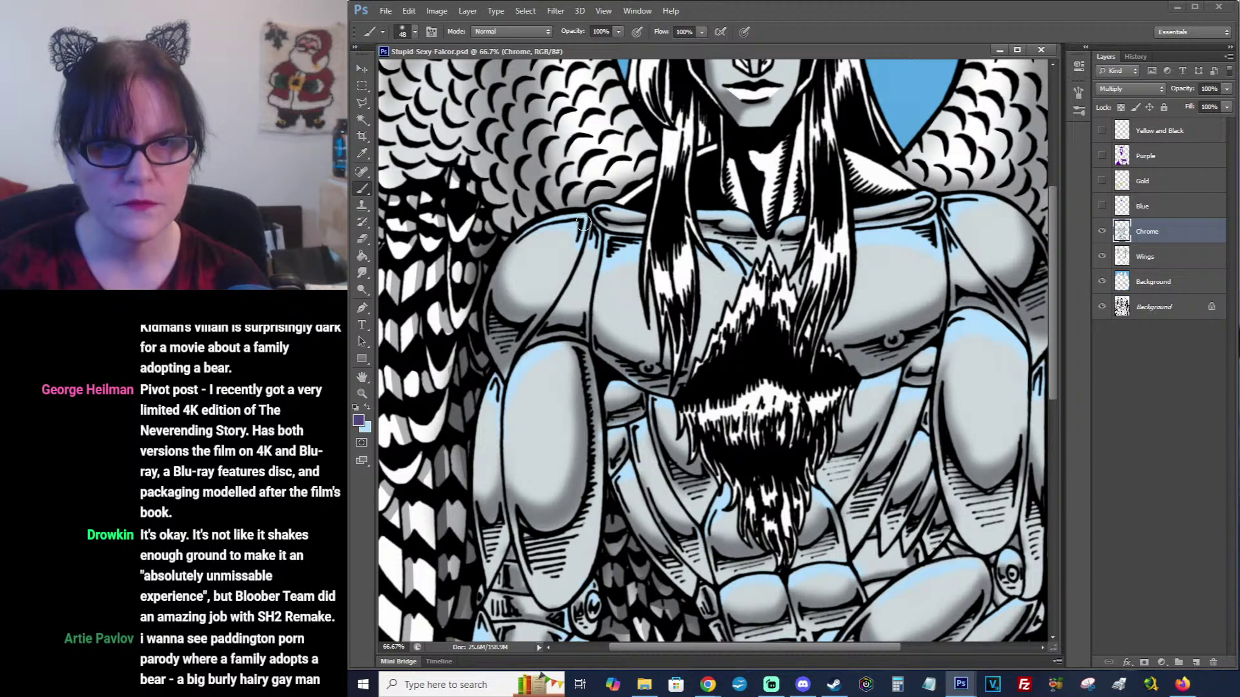
{"action": "mouse_move", "coordinate": [584, 224]}
{"action": "left_mouse_down"}
{"action": "mouse_move", "coordinate": [560, 218]}
{"action": "mouse_move", "coordinate": [594, 229]}
{"action": "left_mouse_up"}
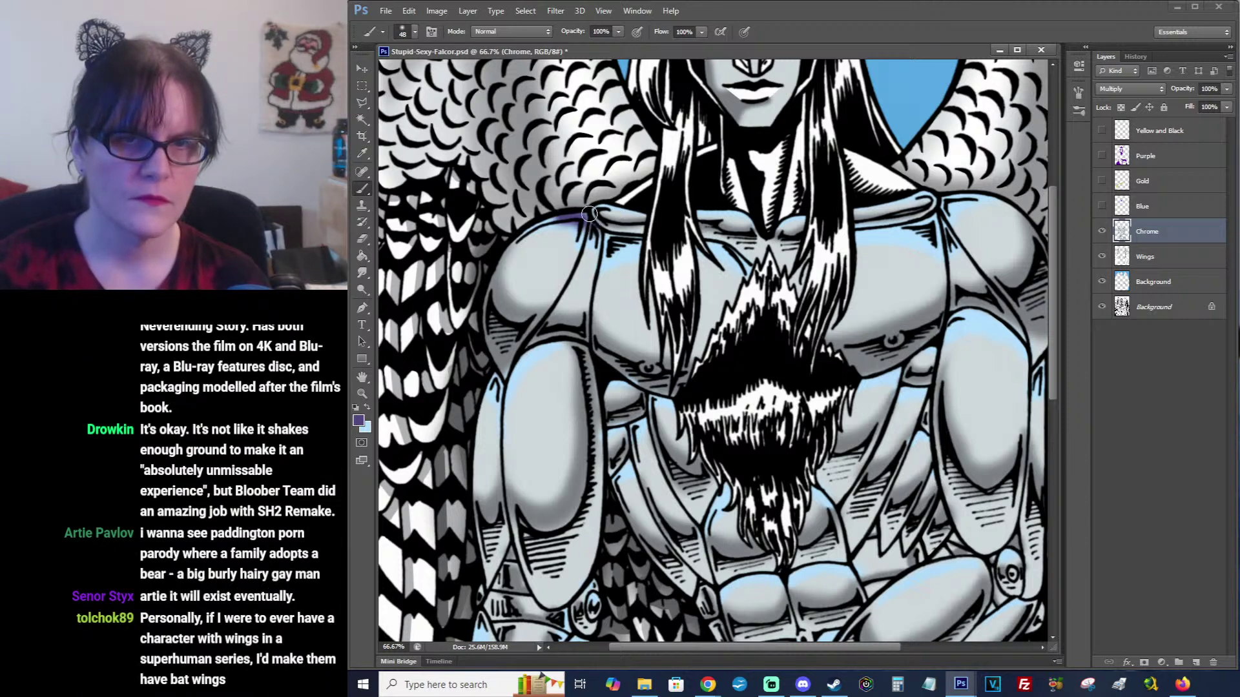
{"action": "left_click", "coordinate": [1133, 56]}
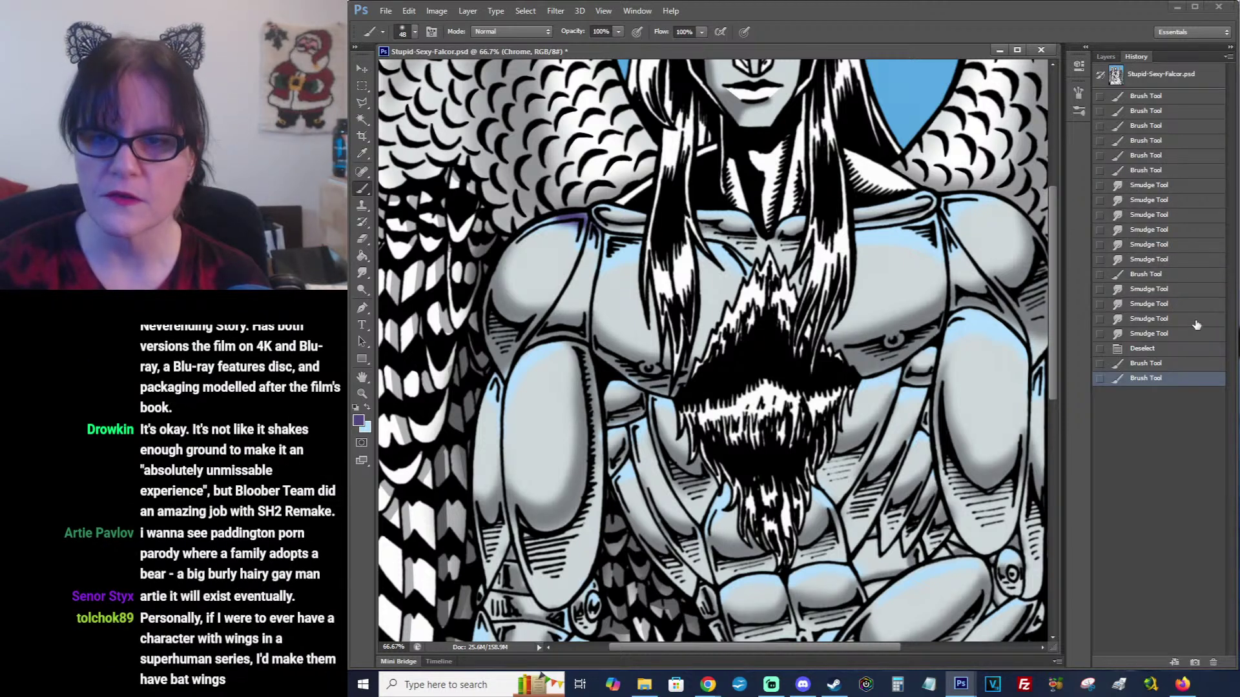
{"action": "left_click", "coordinate": [1147, 349]}
{"action": "left_click", "coordinate": [1105, 57]}
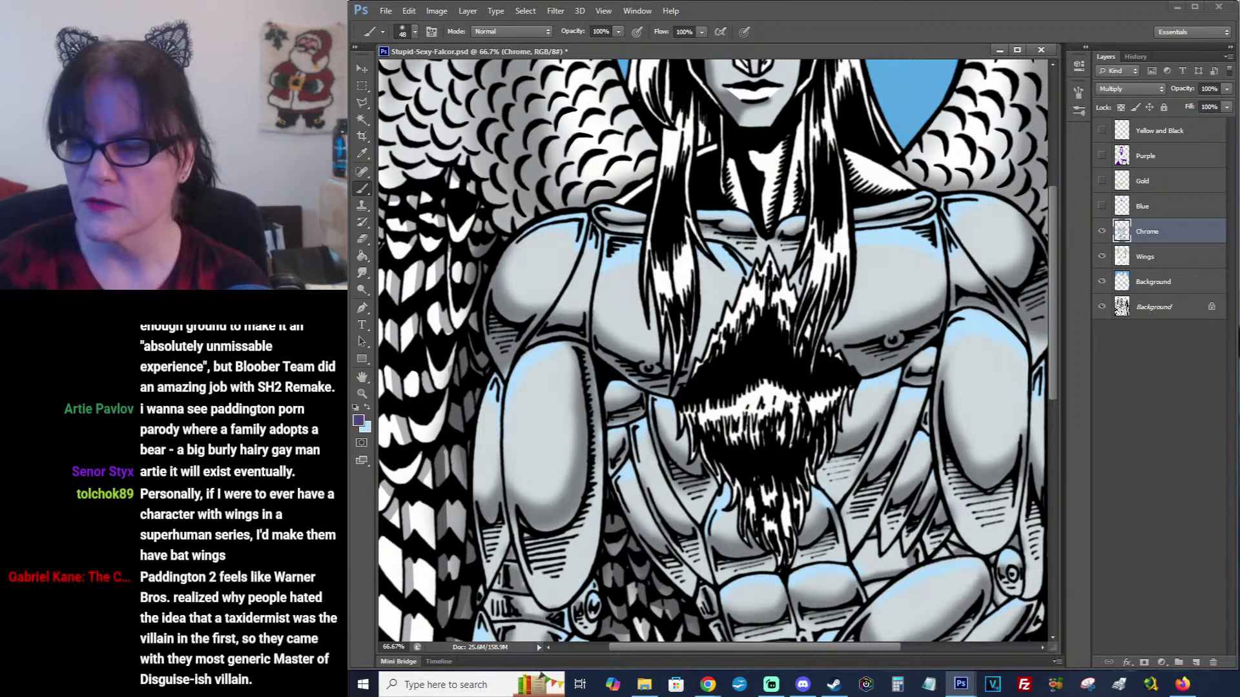
{"action": "key", "text": "alt+Tab"}
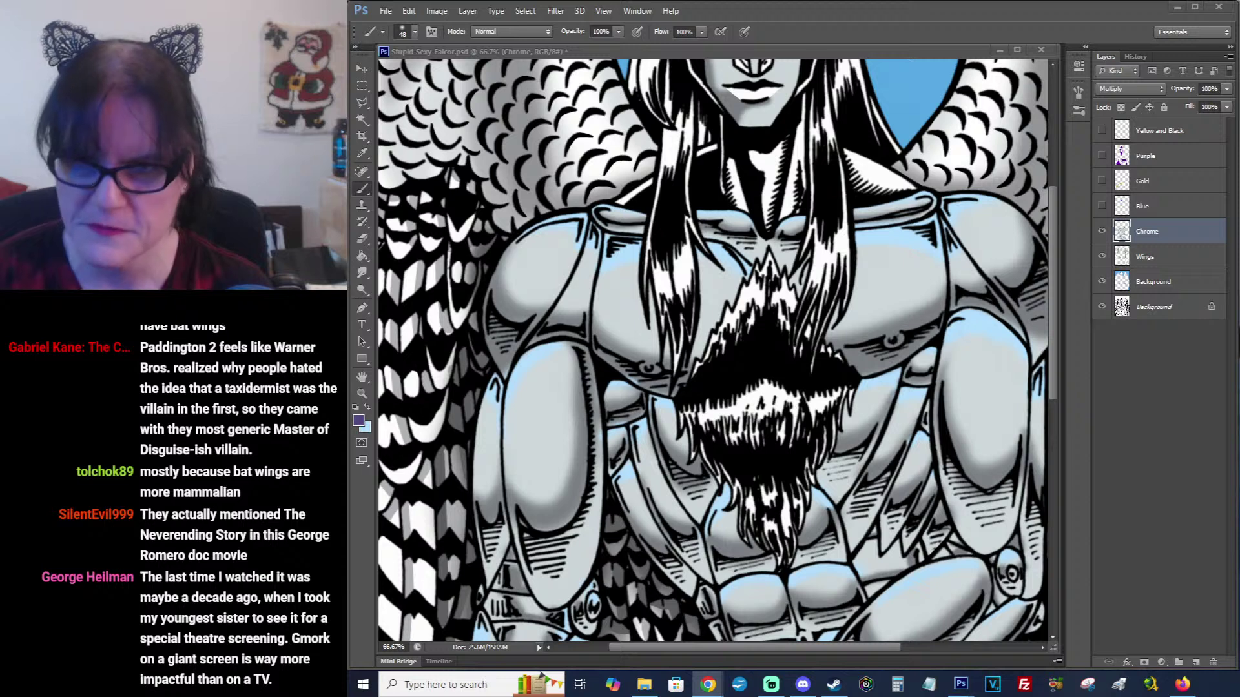
{"action": "left_click", "coordinate": [831, 44]}
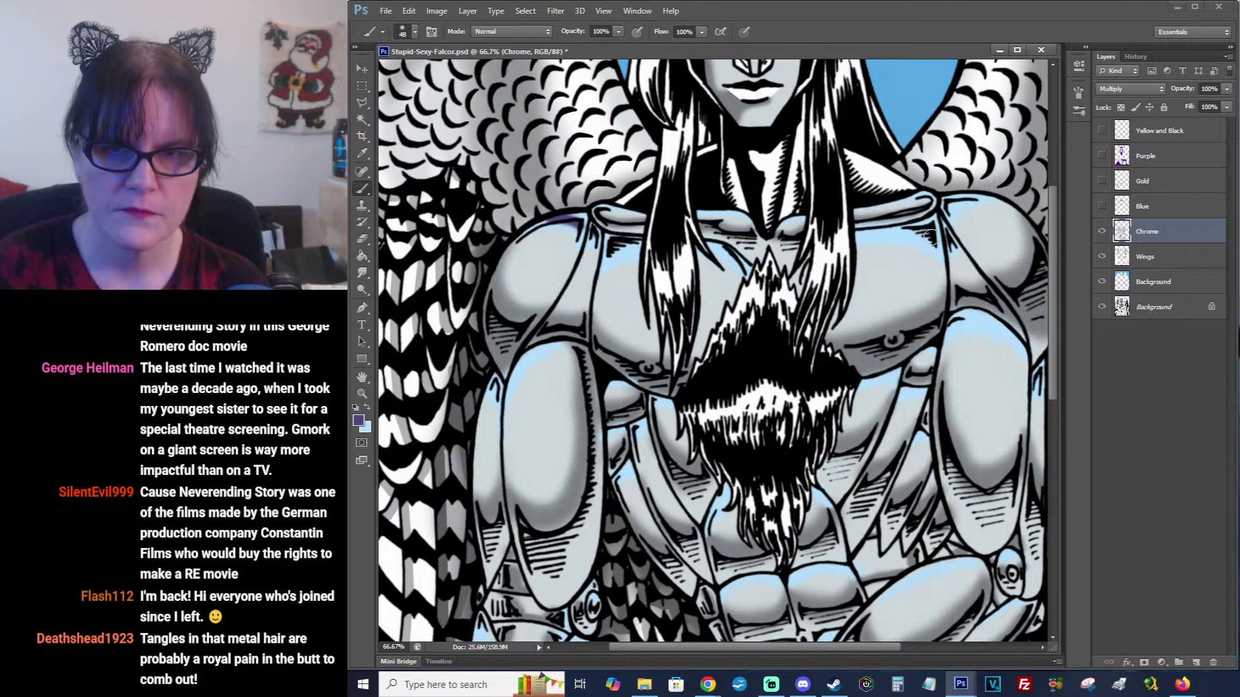
Paint dark violet into the outer chest corner and along the top of the figure's left upper-arm plate, smudging the arm shading downward.
{"action": "mouse_move", "coordinate": [914, 231]}
{"action": "left_mouse_down"}
{"action": "mouse_move", "coordinate": [934, 241]}
{"action": "mouse_move", "coordinate": [922, 229]}
{"action": "left_mouse_up"}
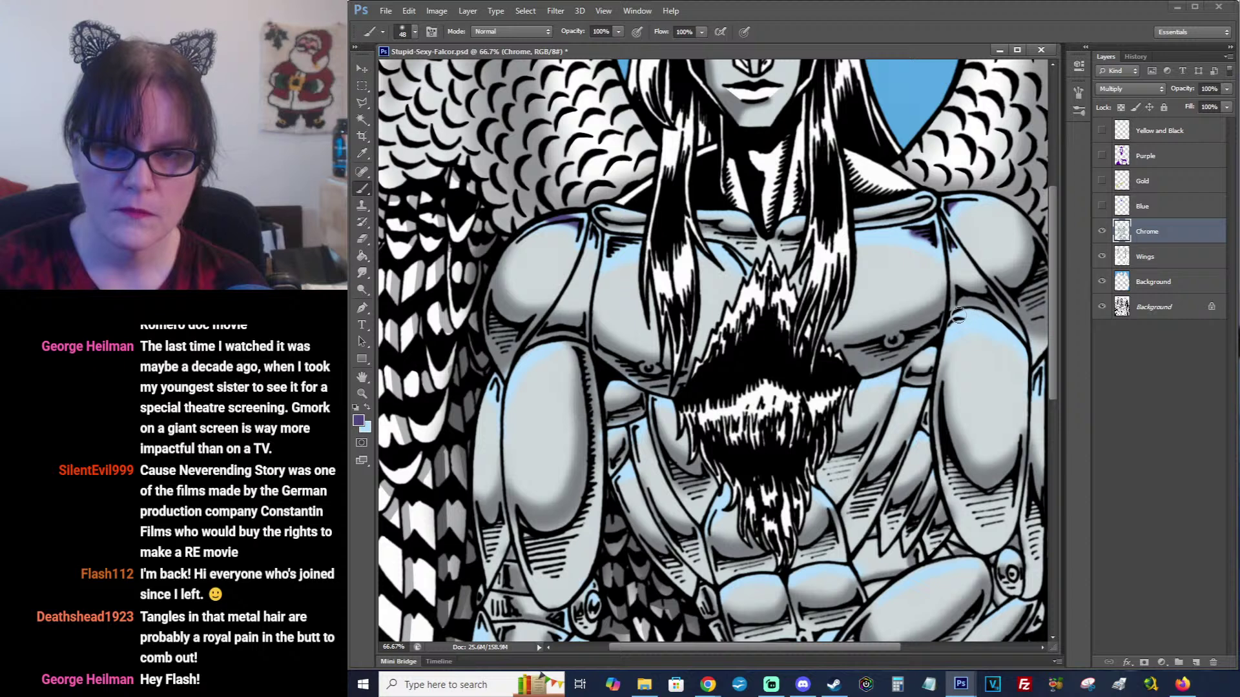
{"action": "left_click_drag", "start_coordinate": [949, 319], "coordinate": [998, 318]}
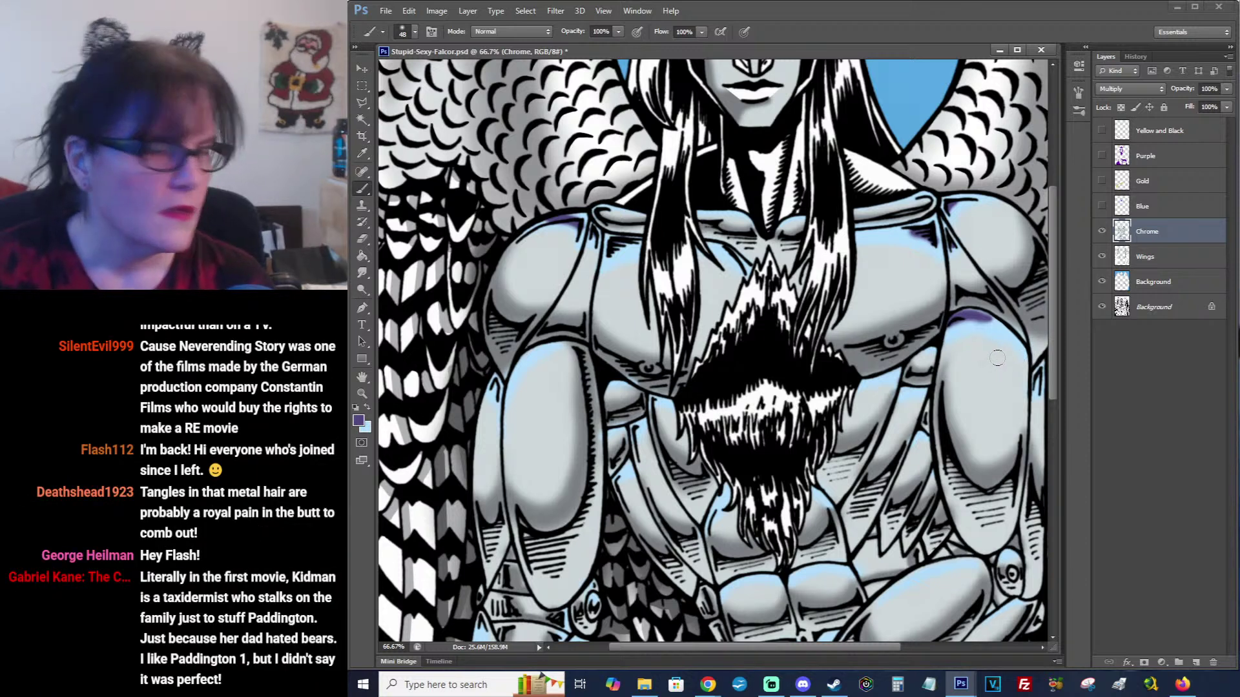
{"action": "mouse_move", "coordinate": [960, 315]}
{"action": "left_mouse_down"}
{"action": "mouse_move", "coordinate": [998, 320]}
{"action": "mouse_move", "coordinate": [1021, 340]}
{"action": "mouse_move", "coordinate": [968, 317]}
{"action": "mouse_move", "coordinate": [1026, 331]}
{"action": "left_mouse_up"}
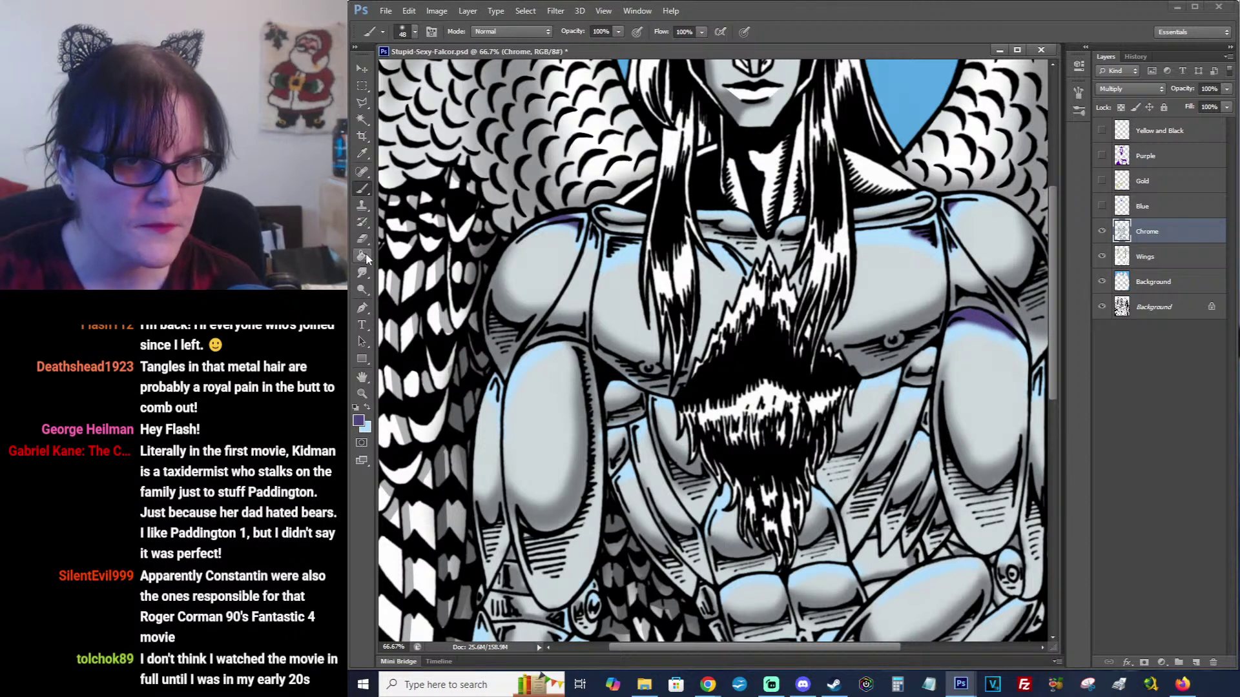
{"action": "left_click", "coordinate": [363, 272]}
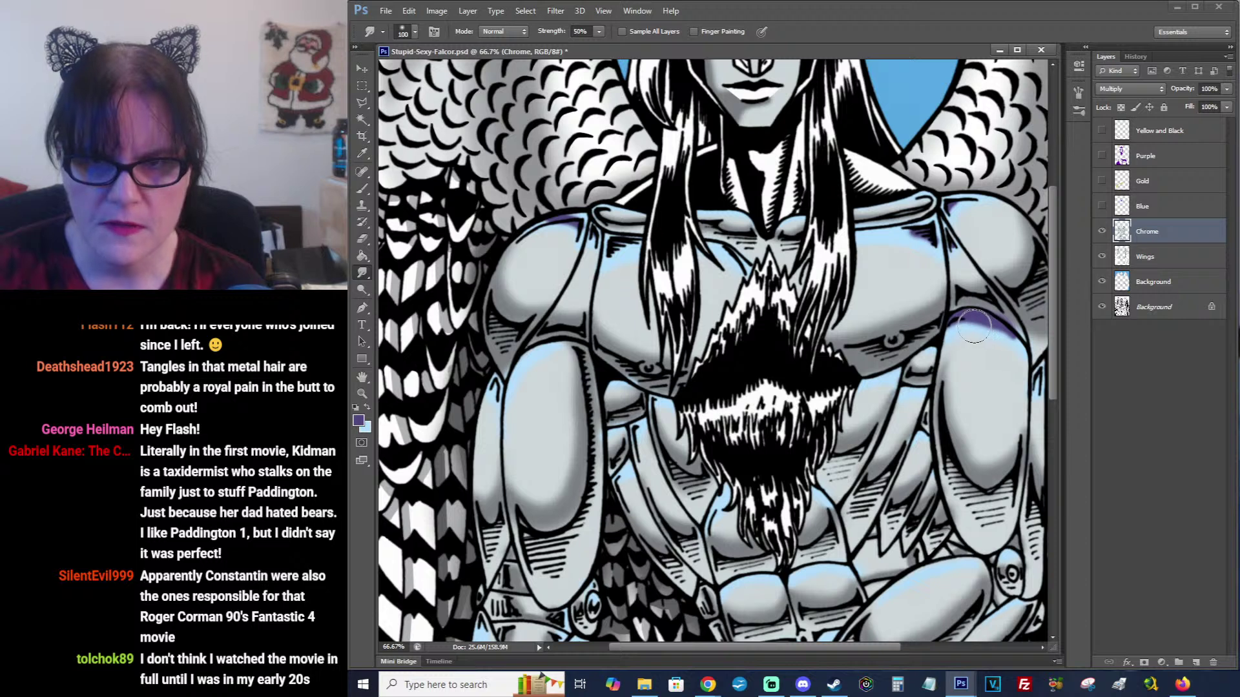
{"action": "left_click_drag", "start_coordinate": [974, 327], "coordinate": [1016, 345]}
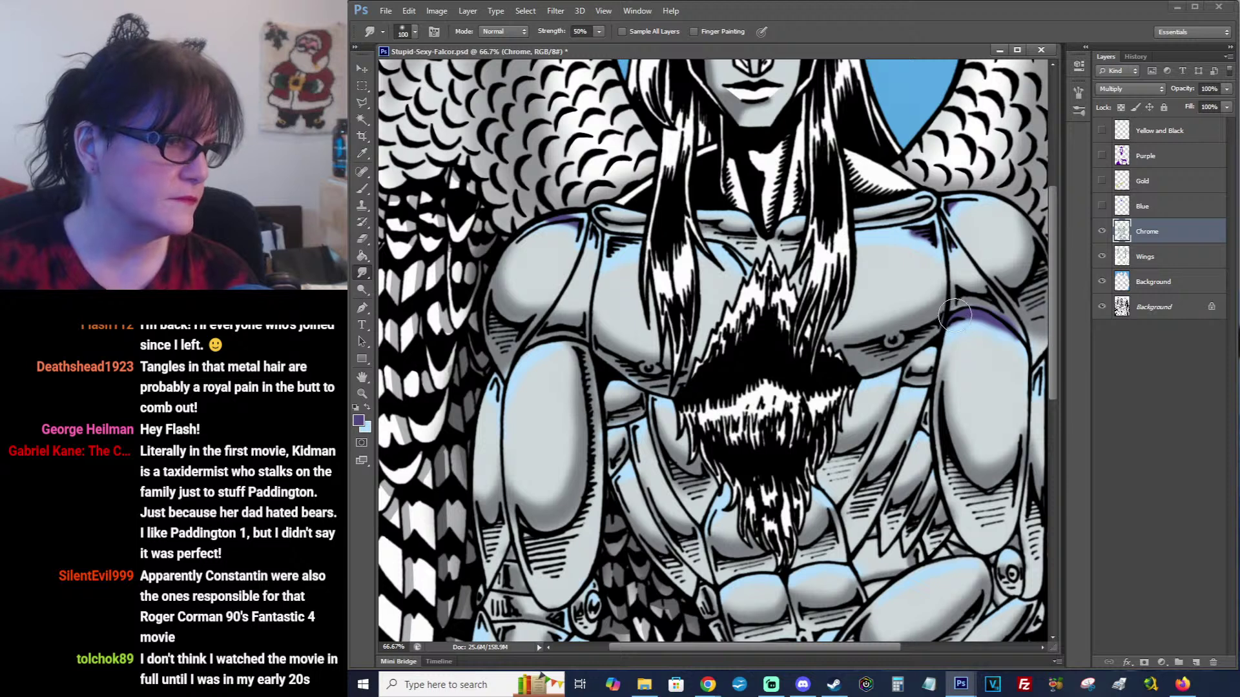
Brush dark violet along the curved top edge of the figure's right upper-arm plate.
{"action": "left_click", "coordinate": [362, 189]}
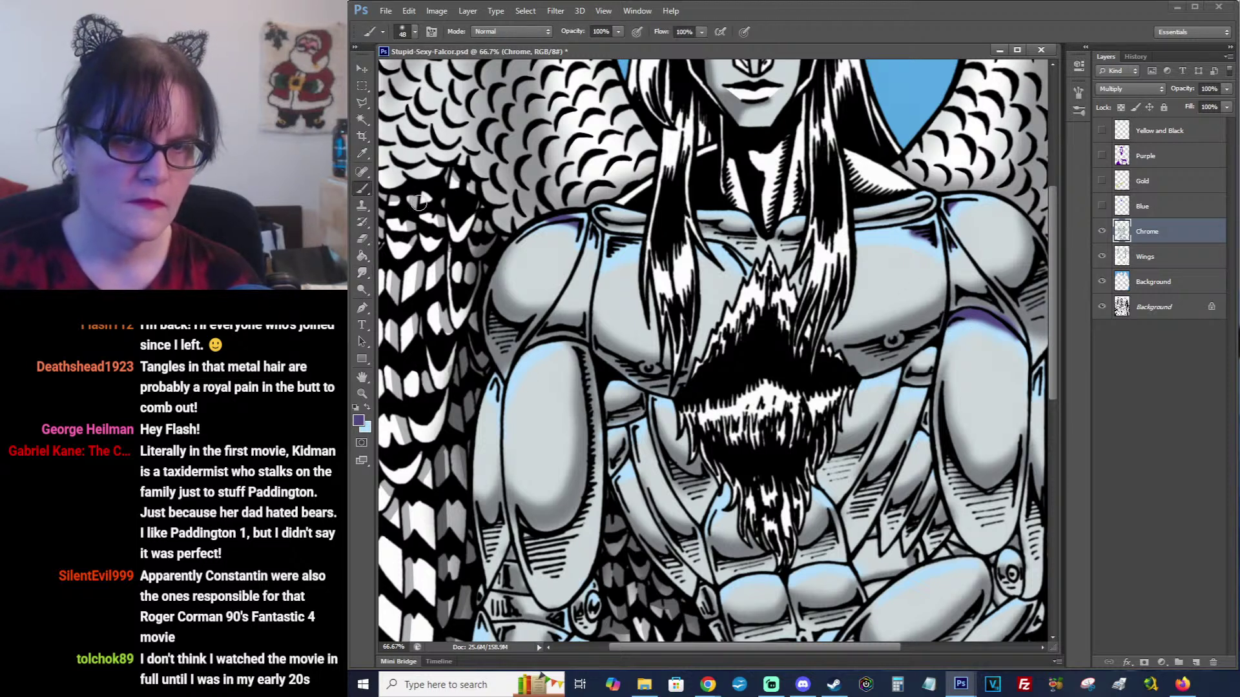
{"action": "mouse_move", "coordinate": [588, 344]}
{"action": "left_mouse_down"}
{"action": "mouse_move", "coordinate": [544, 347]}
{"action": "mouse_move", "coordinate": [504, 376]}
{"action": "left_mouse_up"}
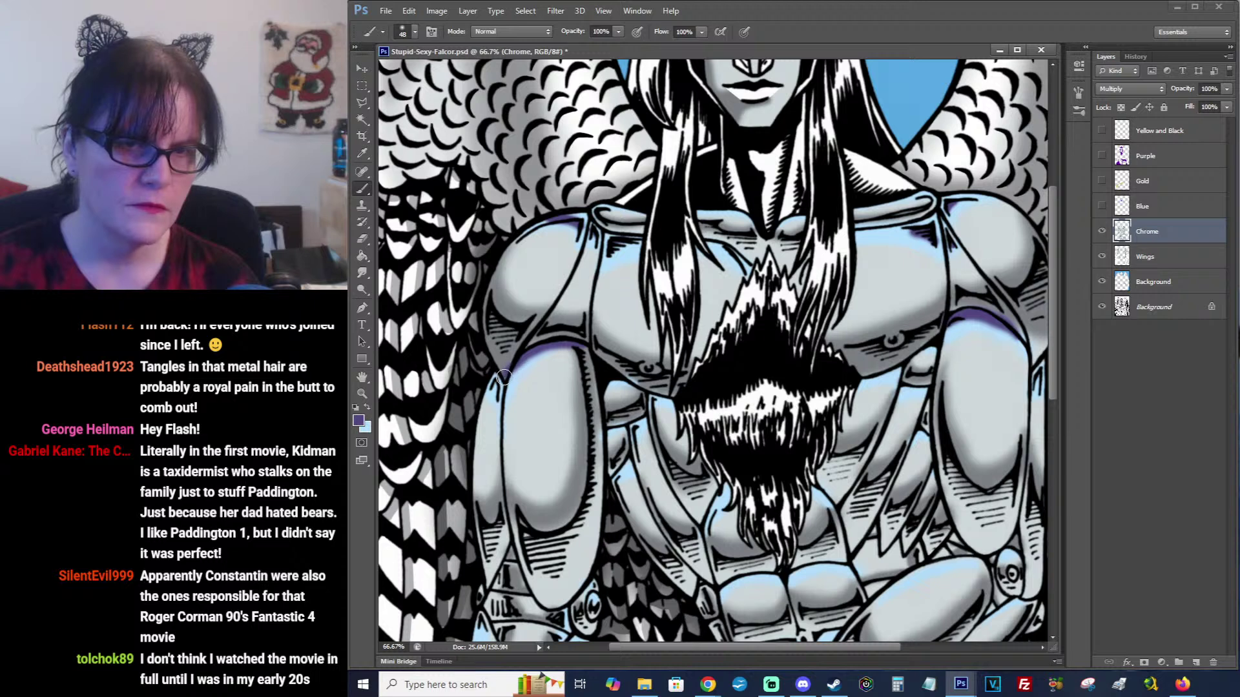
{"action": "mouse_move", "coordinate": [574, 343]}
{"action": "left_mouse_down"}
{"action": "mouse_move", "coordinate": [525, 355]}
{"action": "mouse_move", "coordinate": [503, 377]}
{"action": "left_mouse_up"}
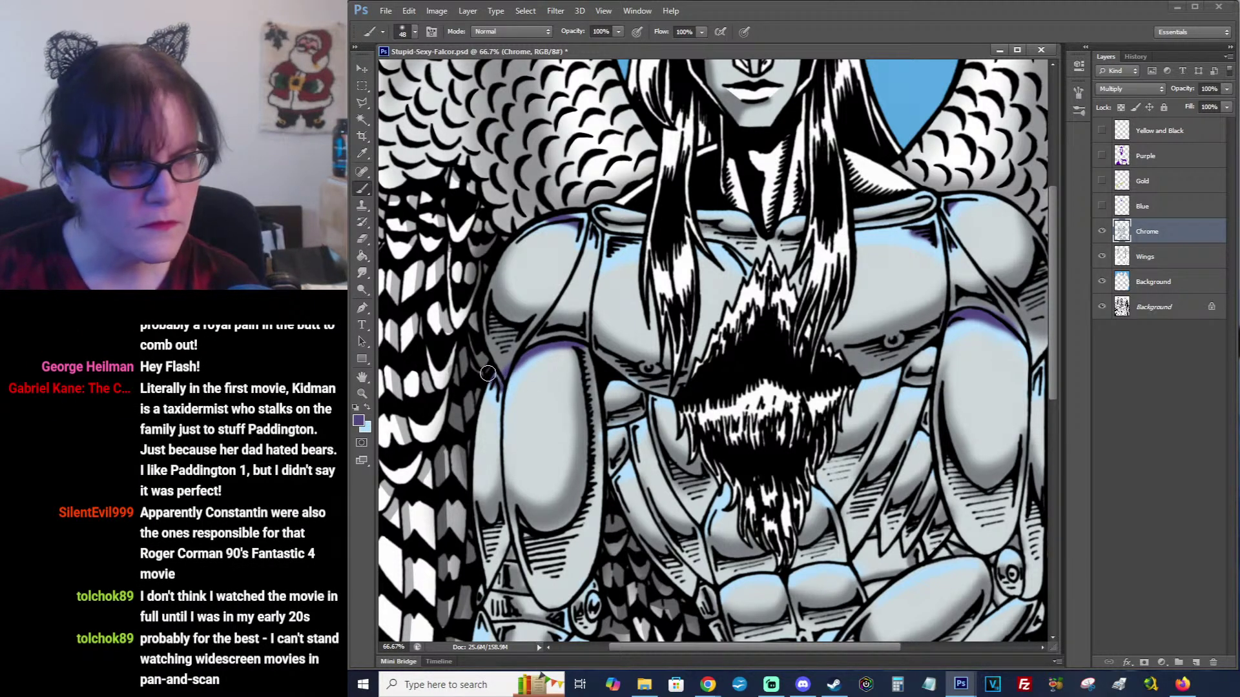
Paint dark violet accents on the upper tips of the figure's right forearm plates and on the abdomen beside the beard.
{"action": "scroll", "coordinate": [648, 375], "scroll_direction": "down", "scroll_amount": 3}
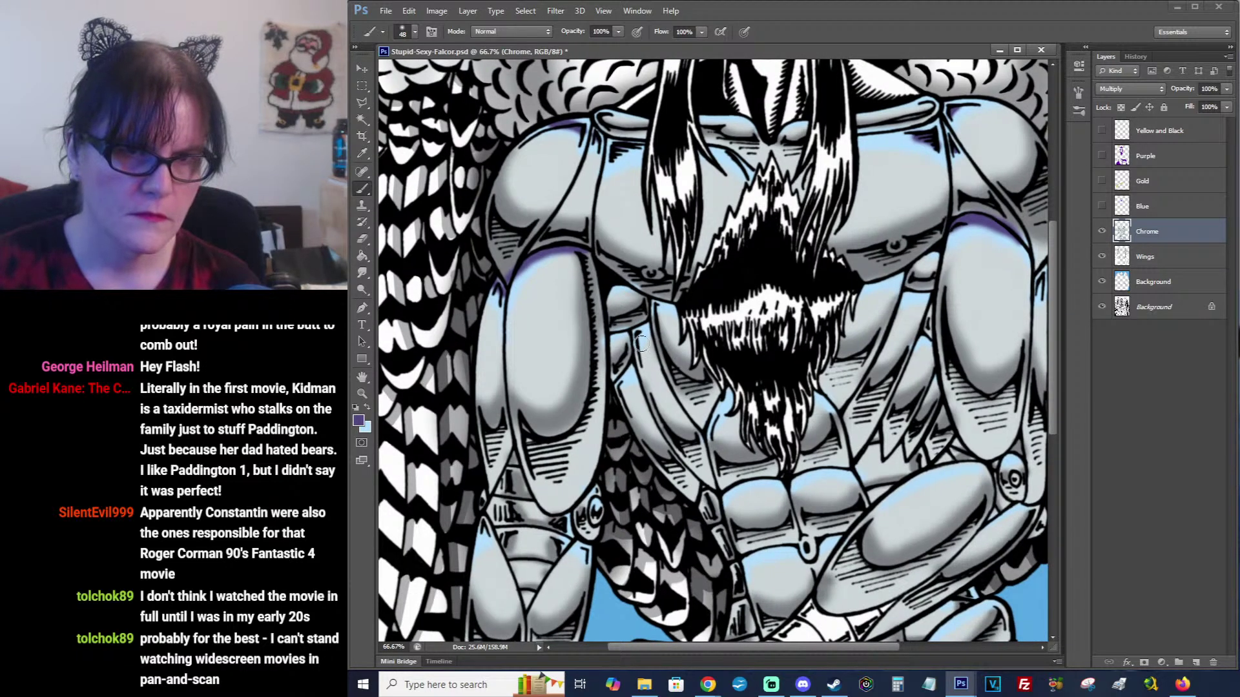
{"action": "left_click_drag", "start_coordinate": [693, 406], "coordinate": [721, 272]}
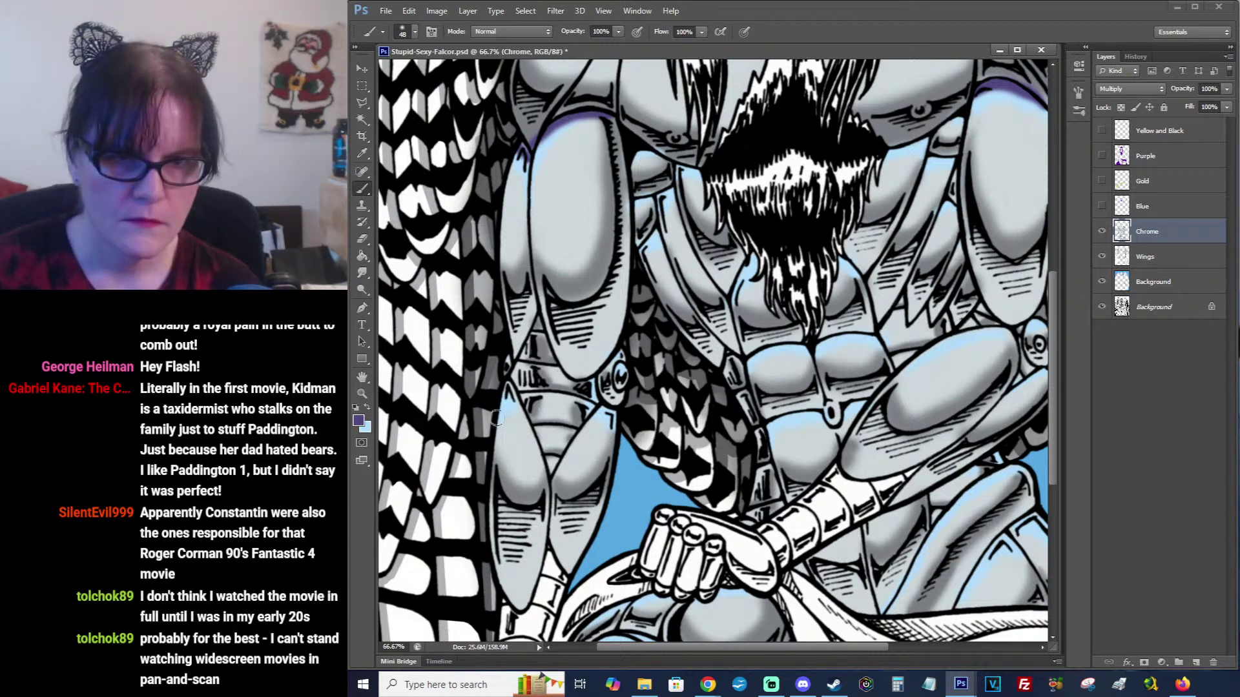
{"action": "left_click_drag", "start_coordinate": [511, 395], "coordinate": [505, 398]}
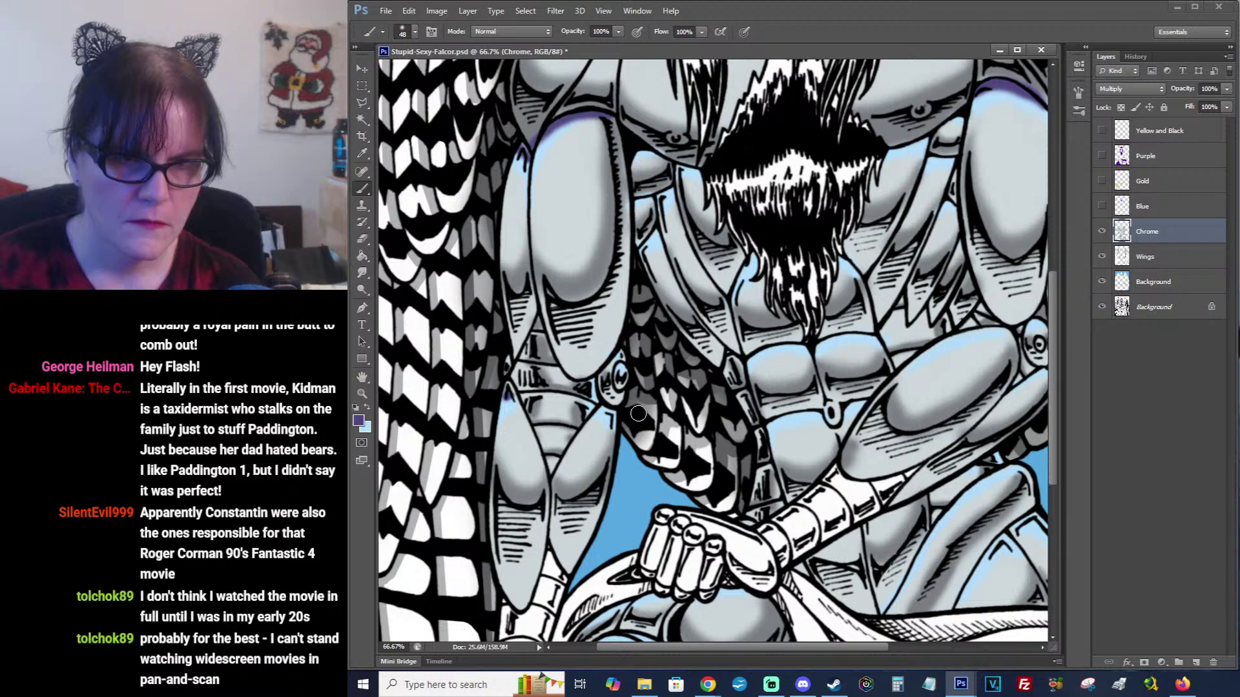
{"action": "mouse_move", "coordinate": [603, 413]}
{"action": "left_mouse_down"}
{"action": "mouse_move", "coordinate": [662, 386]}
{"action": "mouse_move", "coordinate": [611, 374]}
{"action": "mouse_move", "coordinate": [565, 426]}
{"action": "left_mouse_up"}
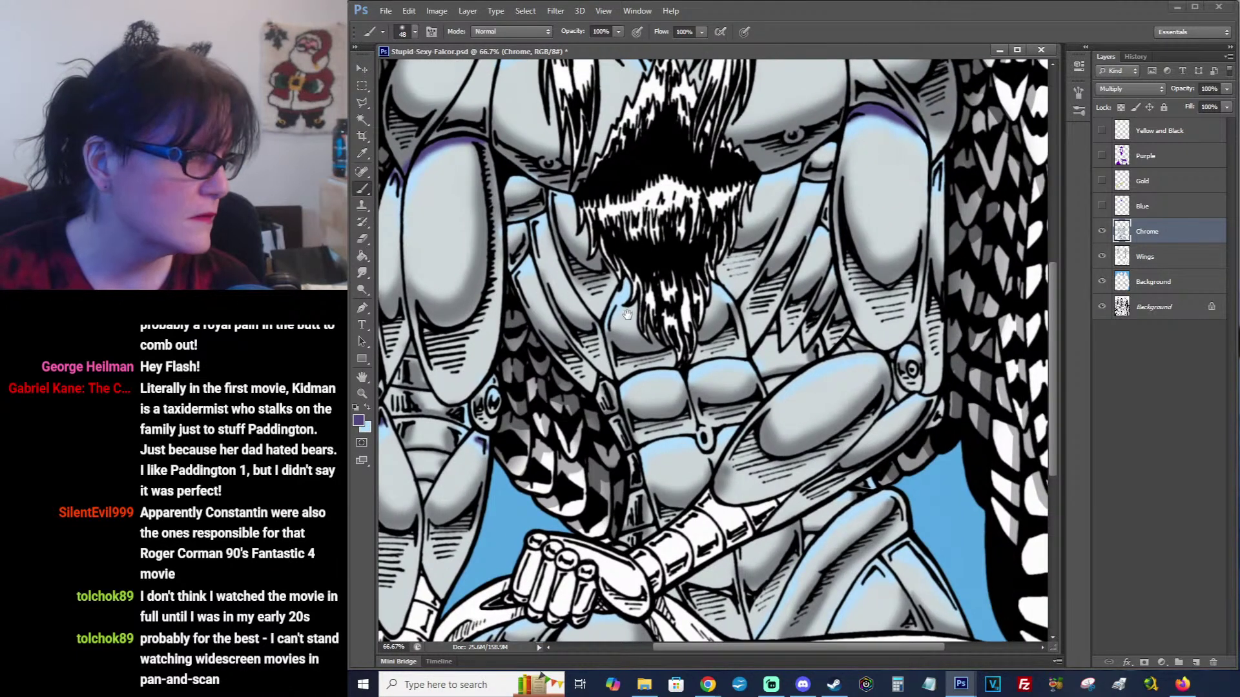
{"action": "left_click_drag", "start_coordinate": [627, 315], "coordinate": [599, 360]}
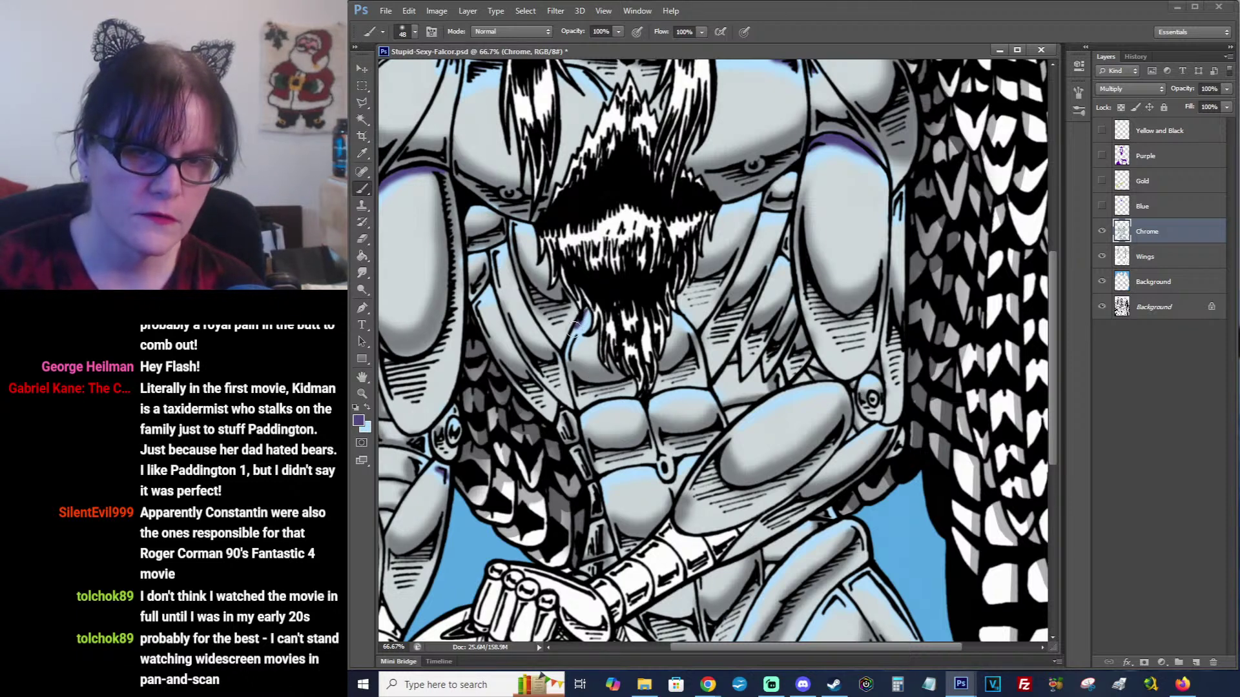
{"action": "mouse_move", "coordinate": [578, 323]}
{"action": "left_mouse_down"}
{"action": "mouse_move", "coordinate": [591, 310]}
{"action": "mouse_move", "coordinate": [642, 316]}
{"action": "left_mouse_up"}
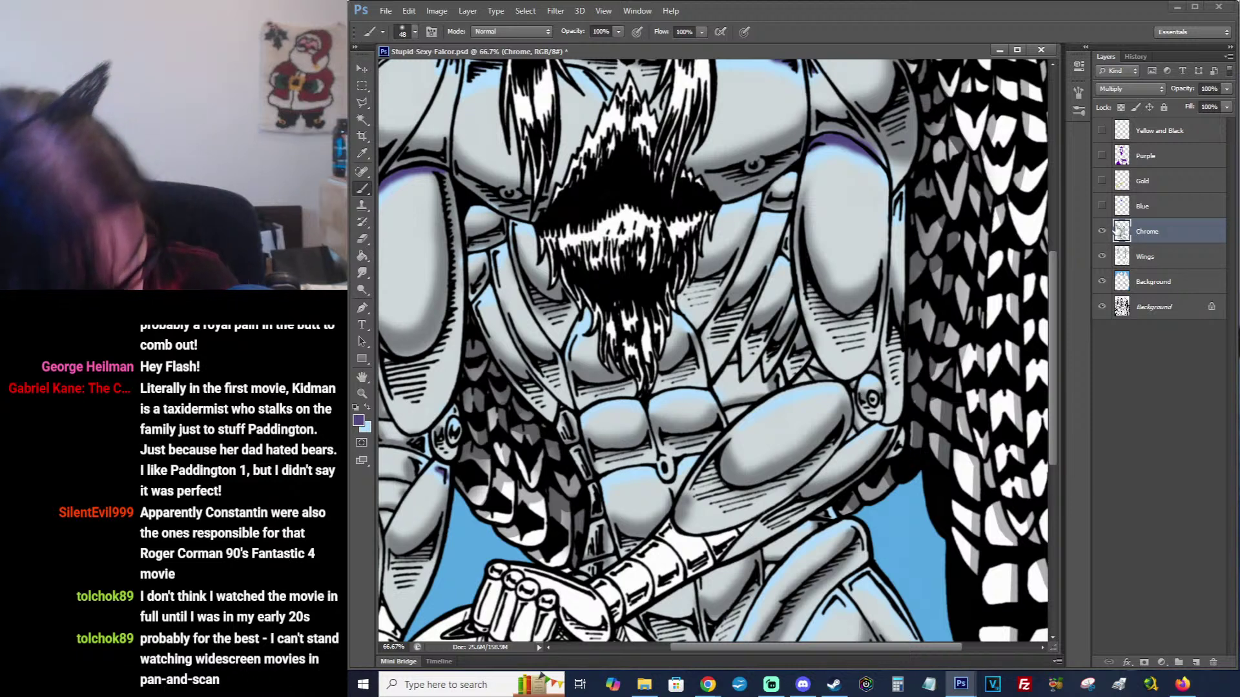
Load the Chrome layer's pixels as a selection and paint dark violet shadows on the ribs and between the upper abdominal muscles.
{"action": "left_click", "coordinate": [1113, 231], "text": "ctrl"}
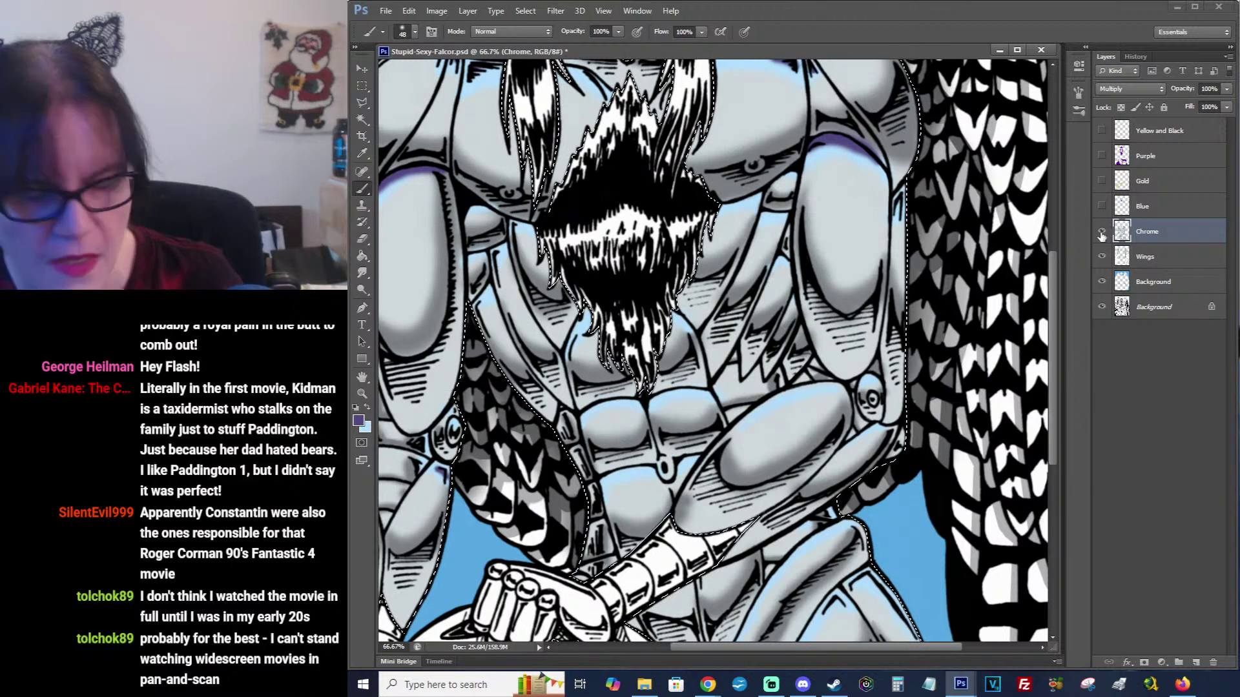
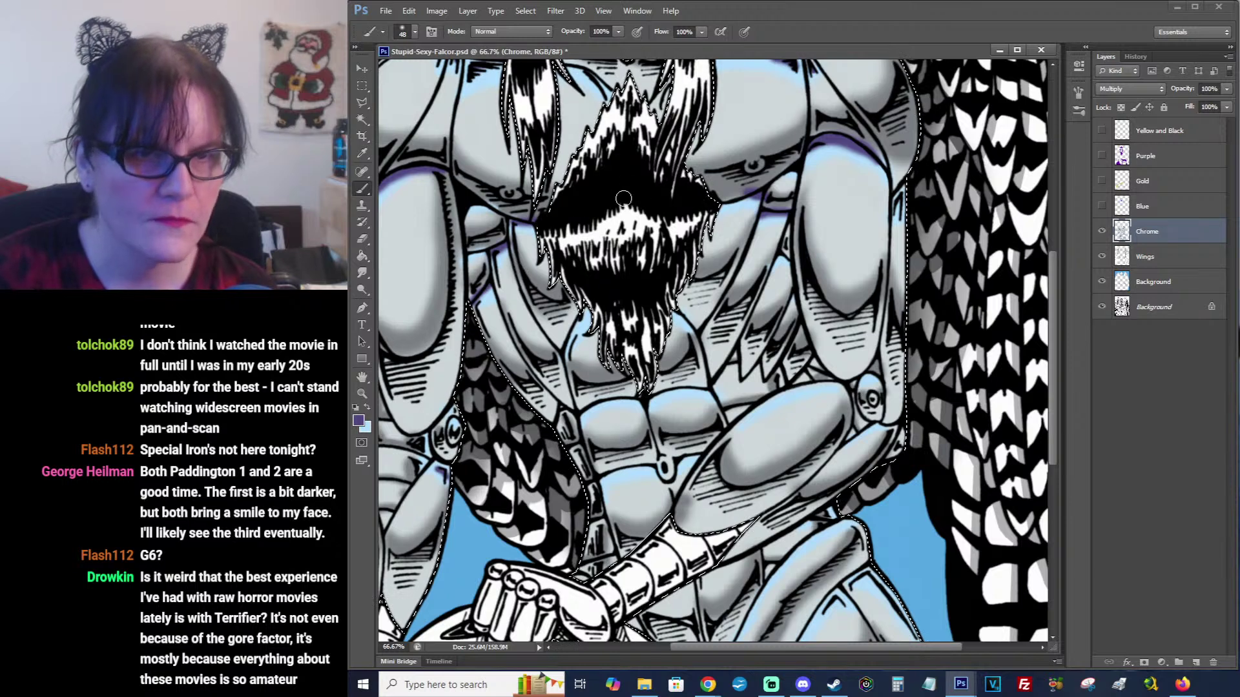
{"action": "left_click_drag", "start_coordinate": [843, 196], "coordinate": [840, 131]}
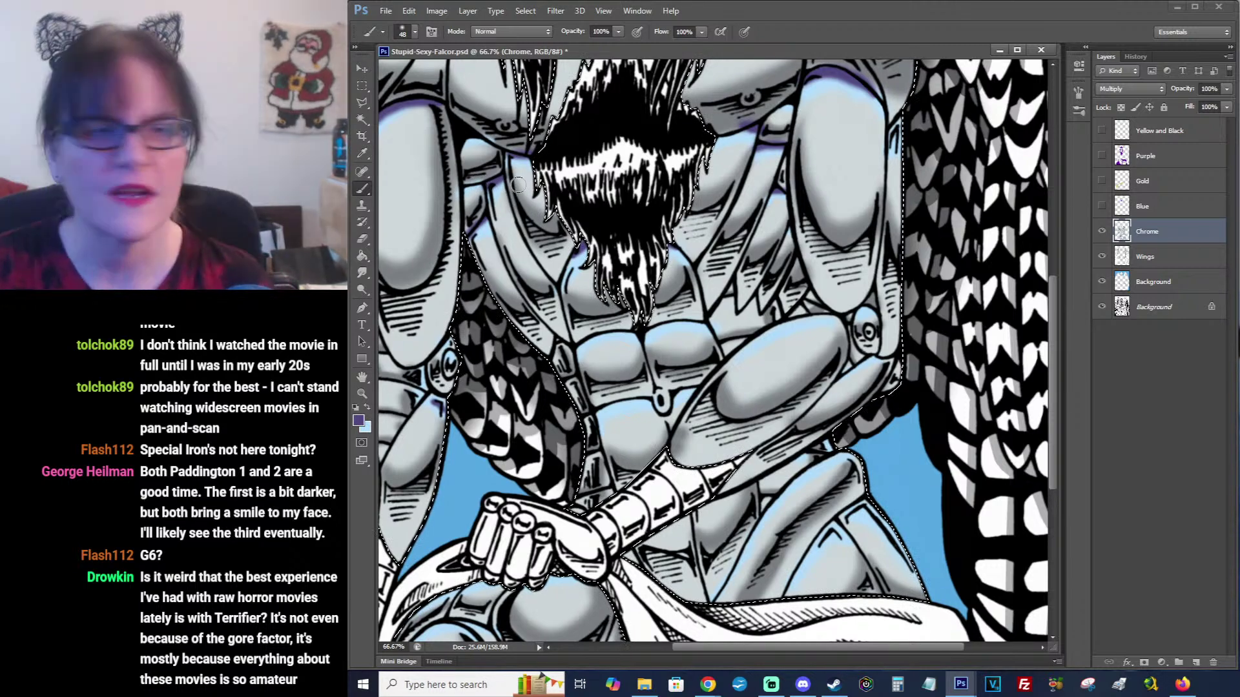
{"action": "left_click", "coordinate": [365, 274]}
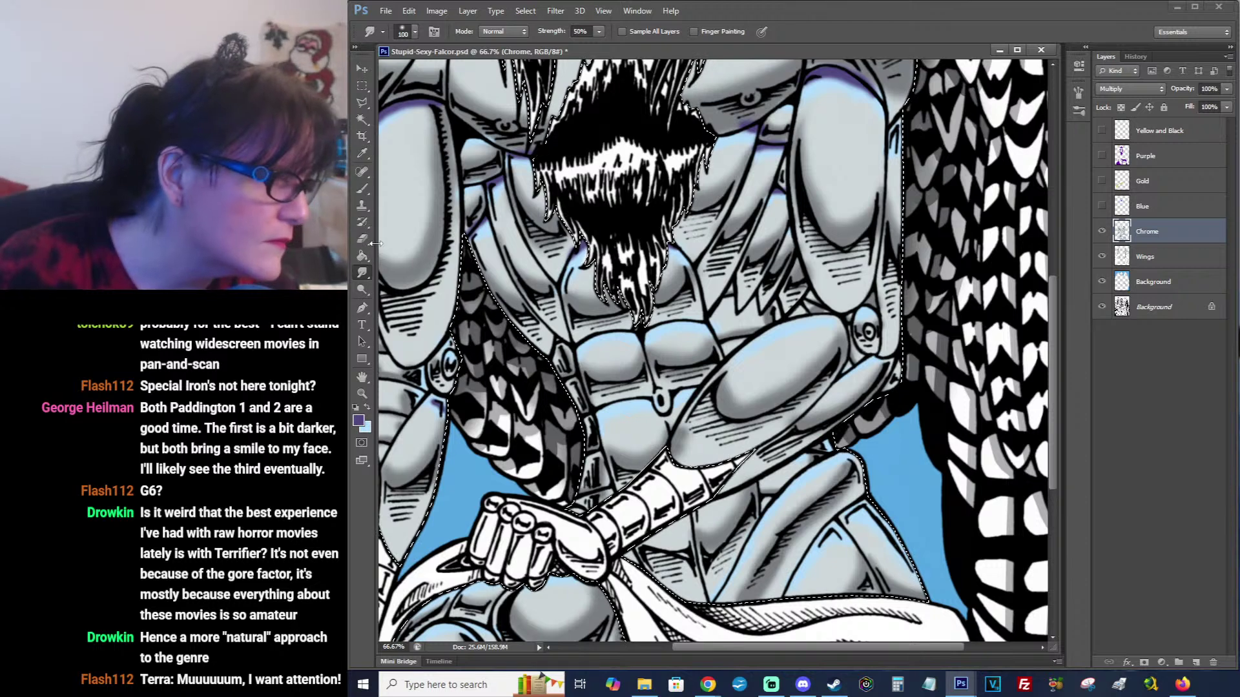
{"action": "left_click", "coordinate": [362, 188]}
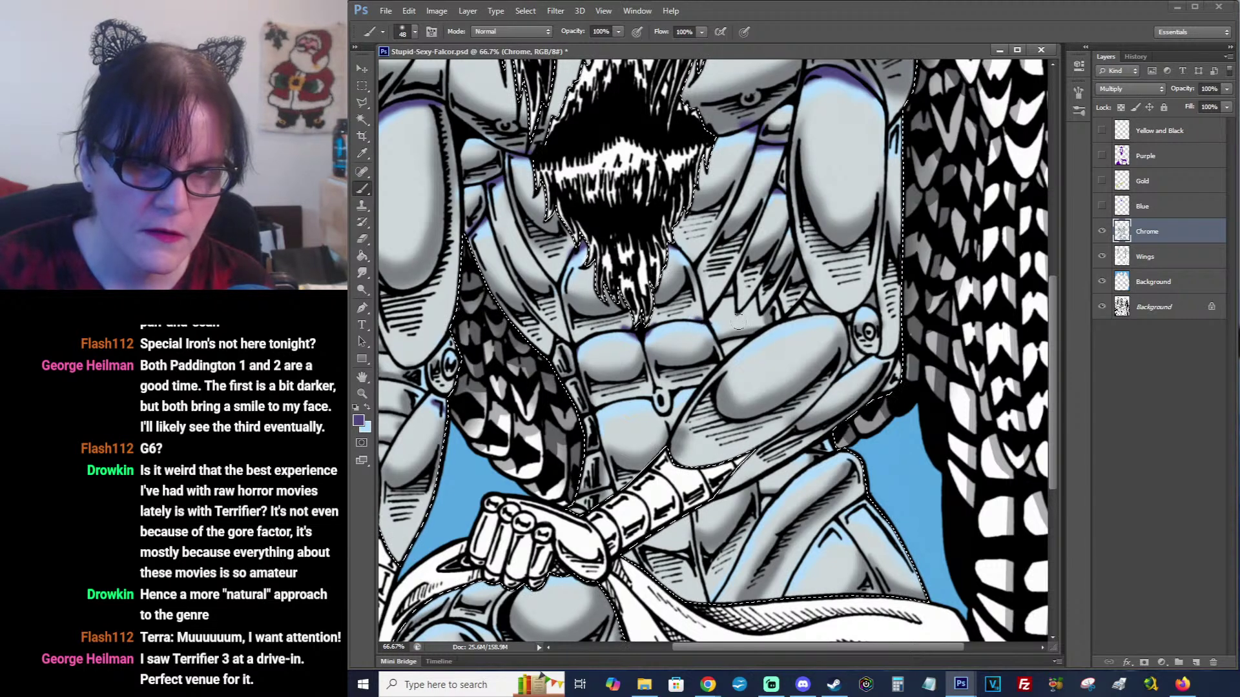
{"action": "left_click", "coordinate": [365, 272]}
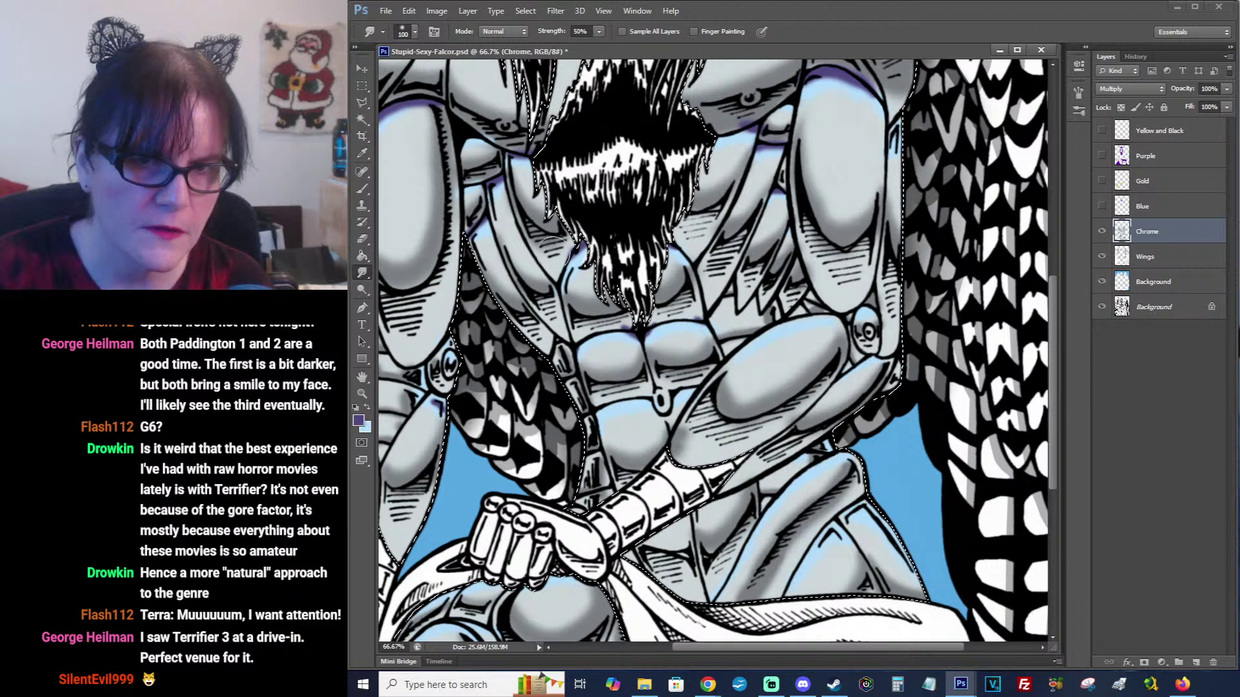
{"action": "left_click", "coordinate": [362, 188]}
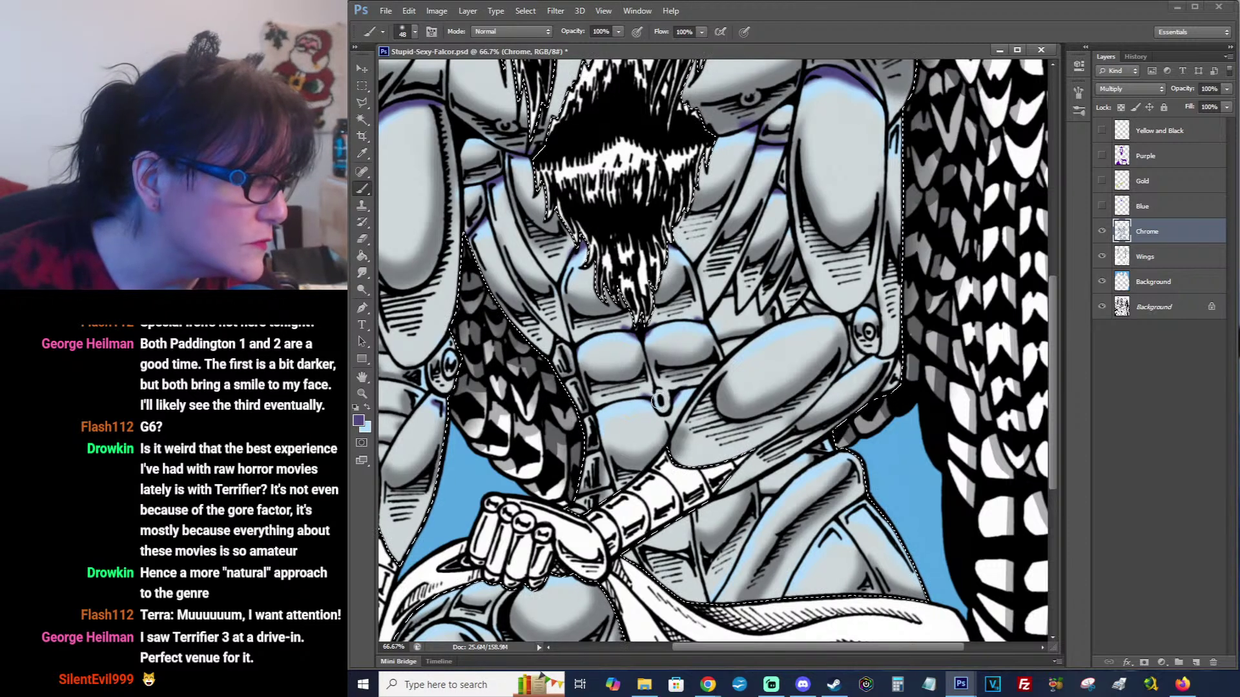
{"action": "key", "text": "ctrl+d"}
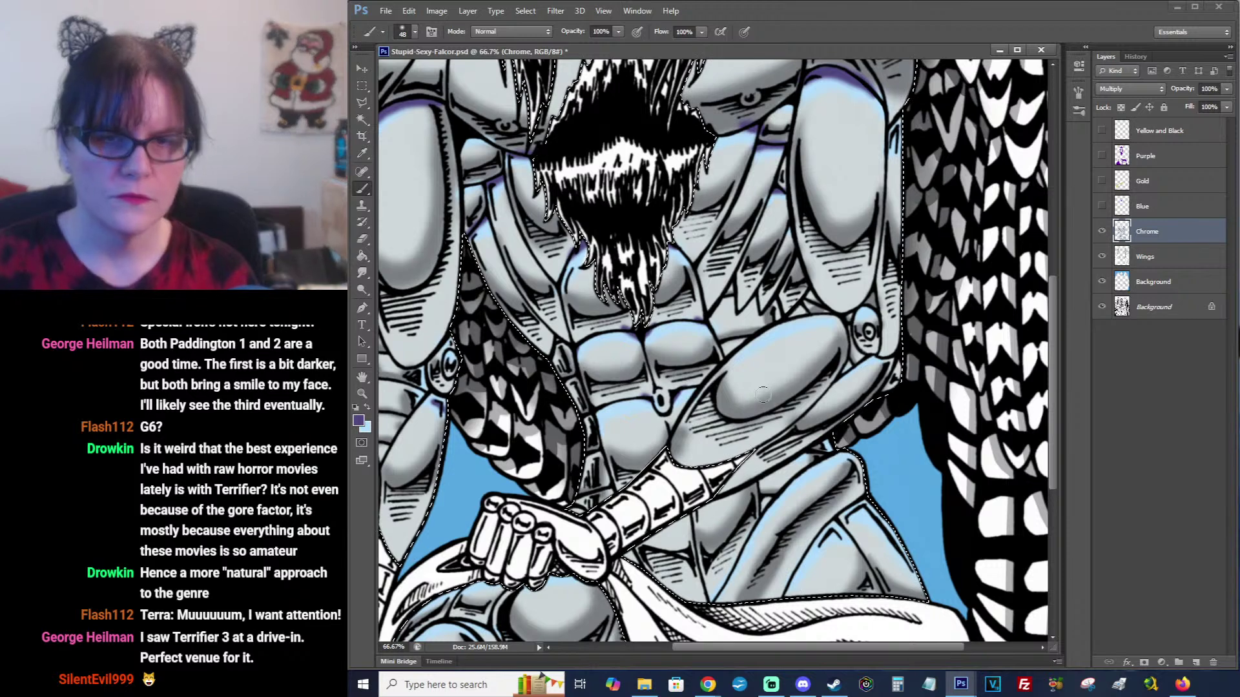
{"action": "left_click_drag", "start_coordinate": [762, 385], "coordinate": [726, 432]}
{"action": "key", "text": "ctrl+shift+d"}
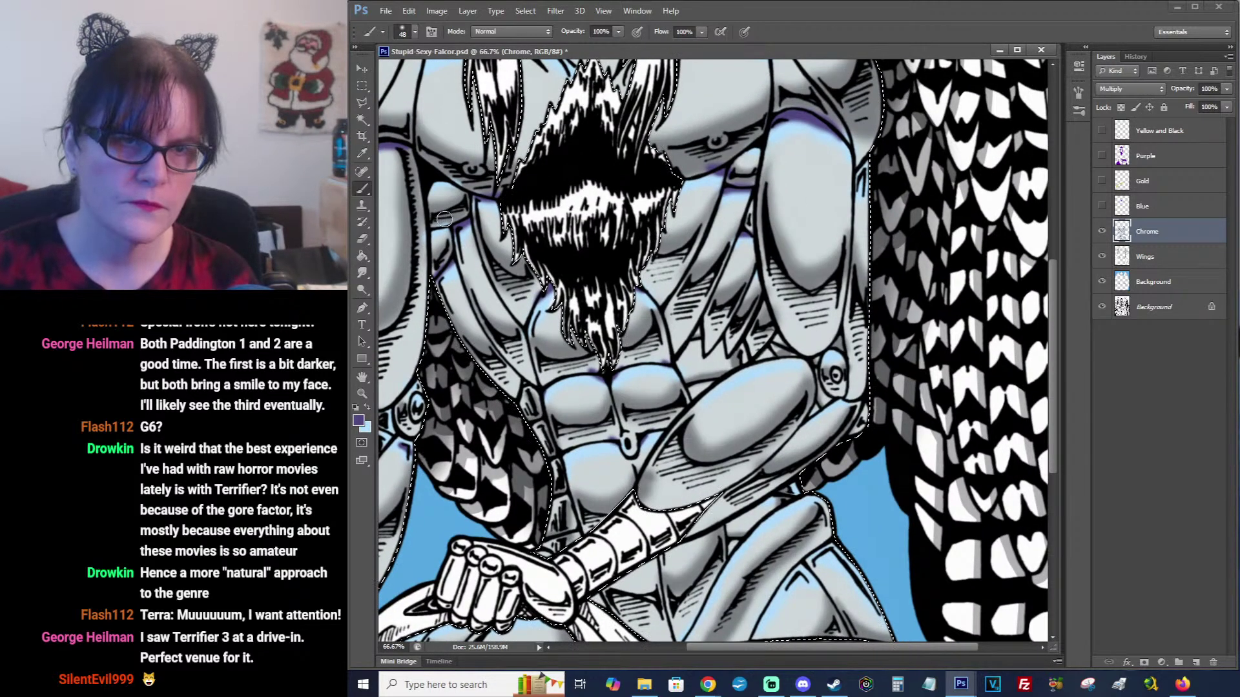
Smudge the dark violet shading below the armpit and at the top of the figure's left upper-arm plate.
{"action": "left_click", "coordinate": [362, 272]}
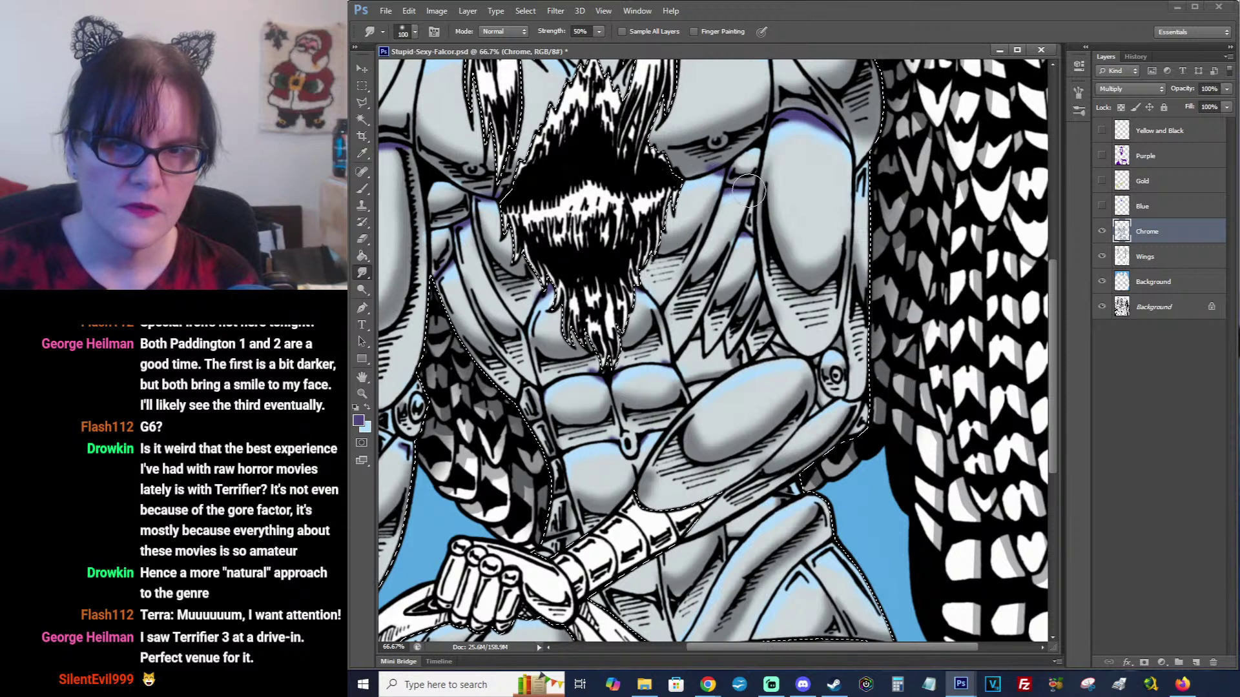
{"action": "left_click_drag", "start_coordinate": [741, 193], "coordinate": [741, 189]}
{"action": "mouse_move", "coordinate": [830, 148]}
{"action": "left_mouse_down"}
{"action": "mouse_move", "coordinate": [786, 124]}
{"action": "mouse_move", "coordinate": [826, 135]}
{"action": "left_mouse_up"}
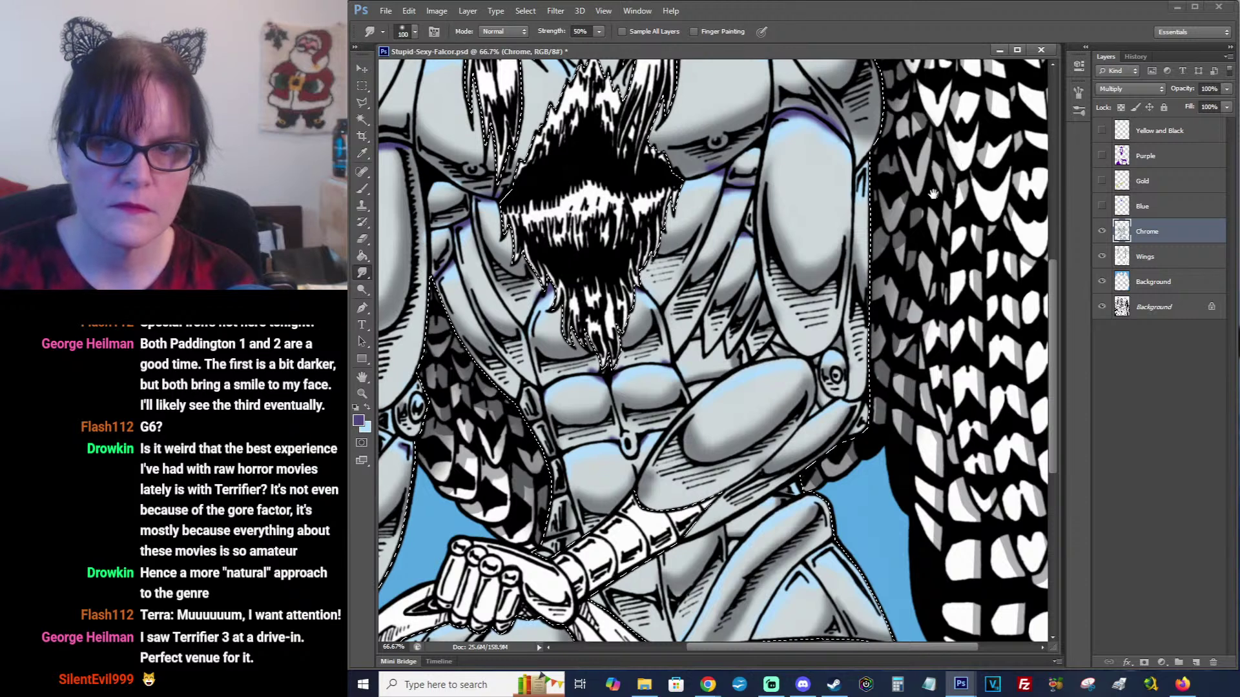
{"action": "mouse_move", "coordinate": [934, 187]}
{"action": "left_mouse_down"}
{"action": "mouse_move", "coordinate": [888, 268]}
{"action": "mouse_move", "coordinate": [888, 196]}
{"action": "left_mouse_up"}
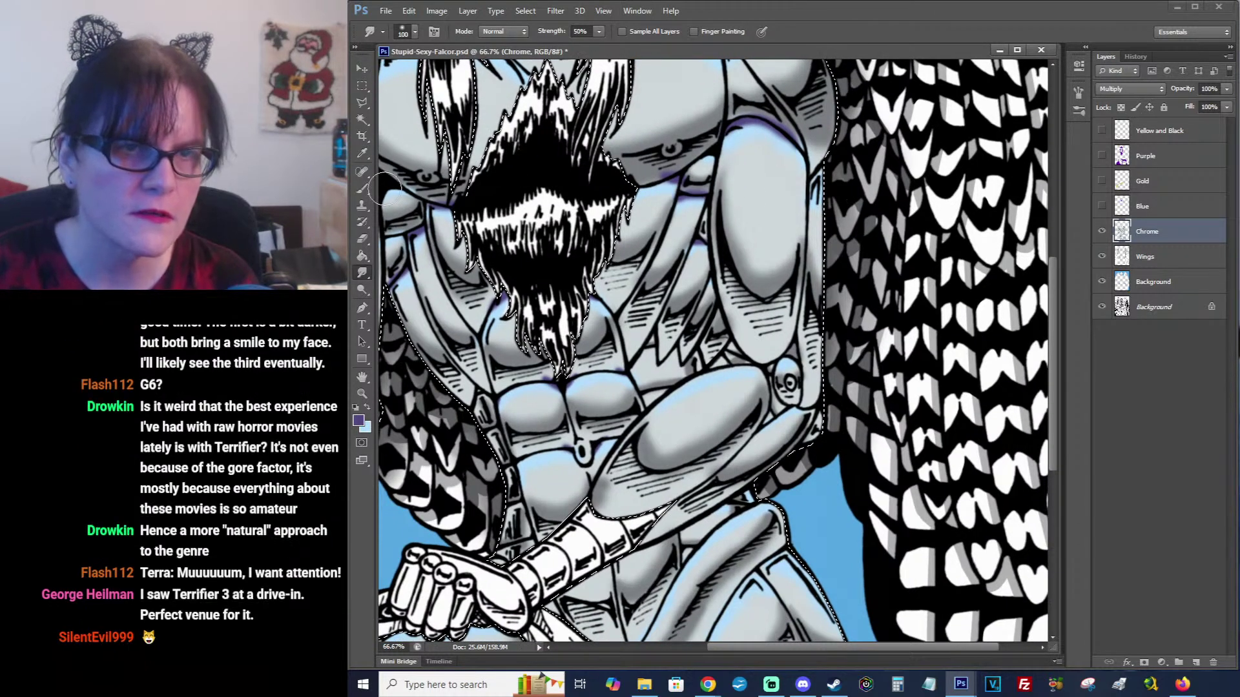
Undo the last two brush strokes on the Chrome layer and leave the unintended Crop tool.
{"action": "left_click", "coordinate": [362, 188]}
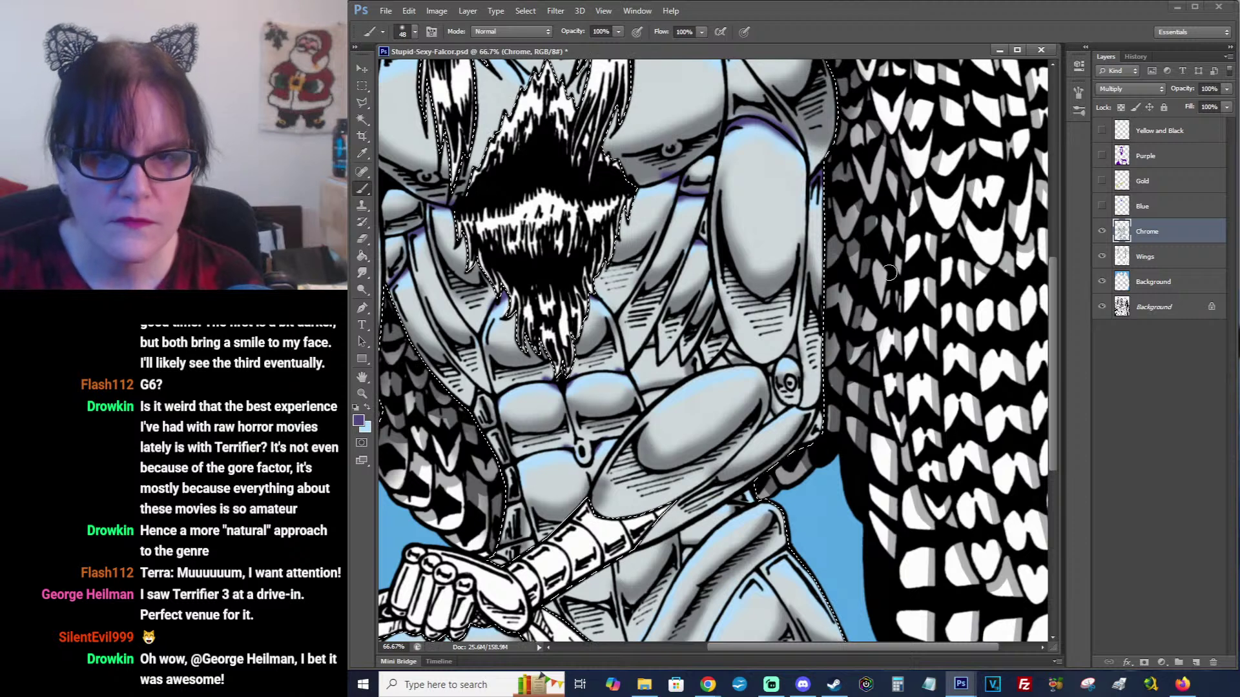
{"action": "left_click_drag", "start_coordinate": [866, 318], "coordinate": [904, 187]}
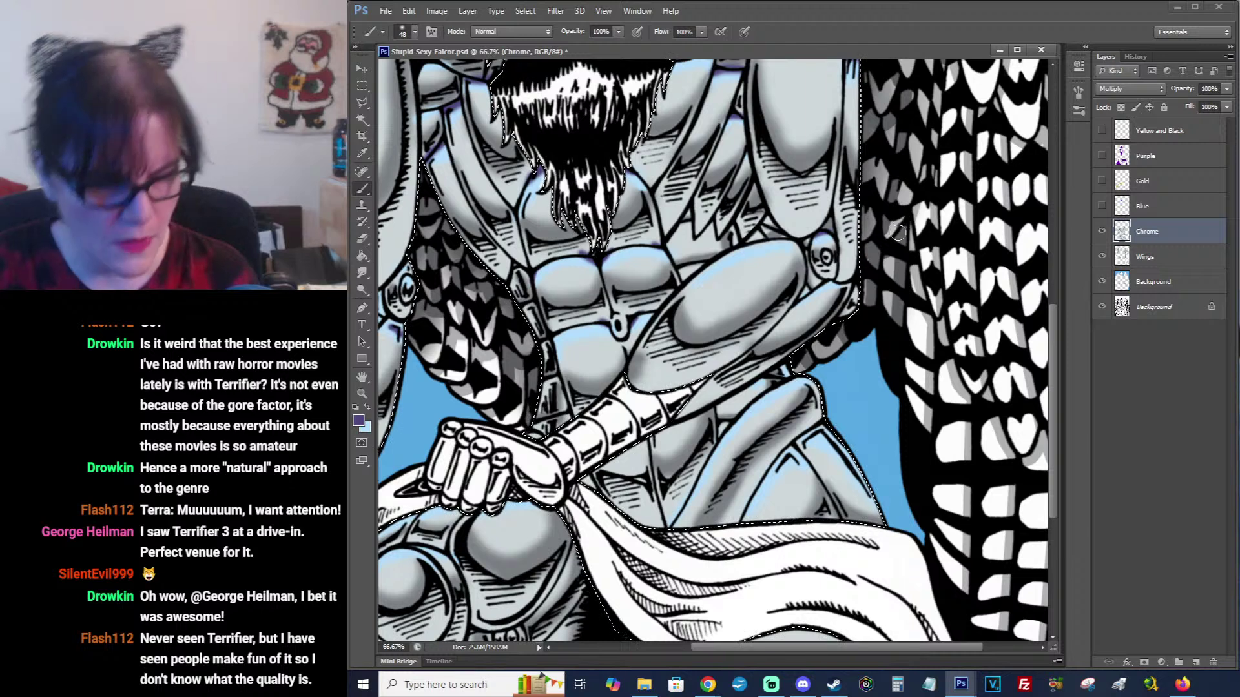
{"action": "key", "text": "c"}
{"action": "key", "text": "x"}
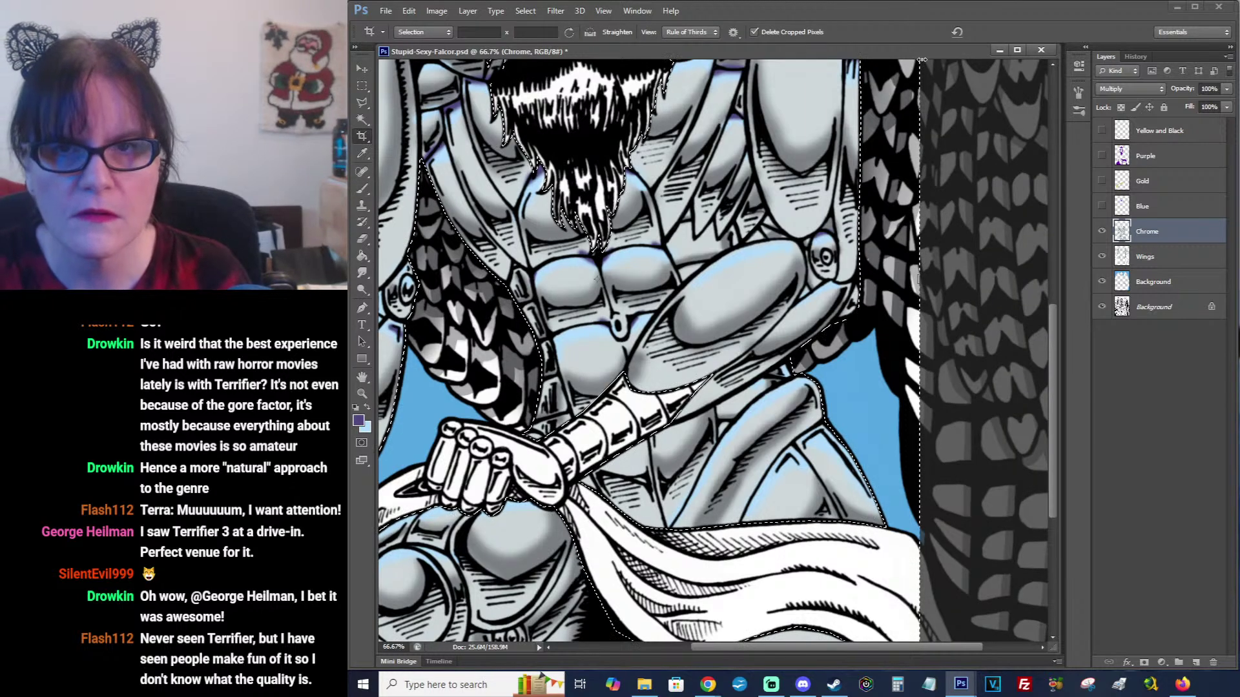
{"action": "left_click", "coordinate": [1135, 57]}
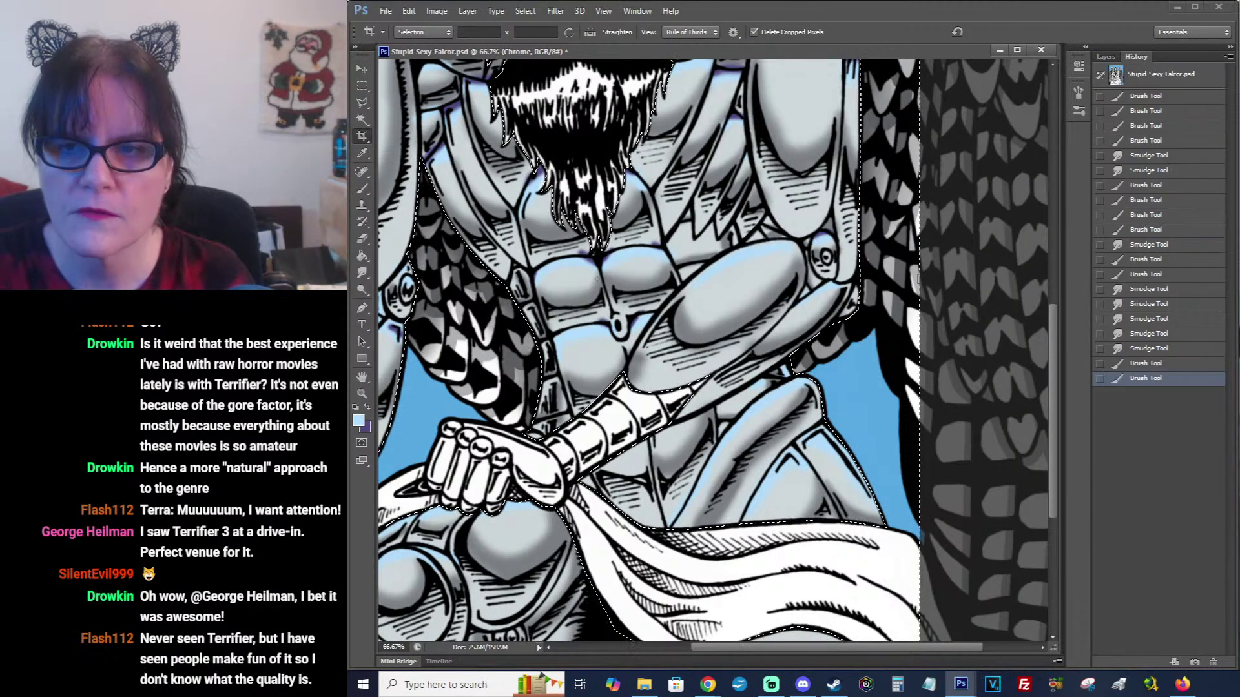
{"action": "left_click", "coordinate": [1164, 361]}
{"action": "left_click", "coordinate": [1159, 349]}
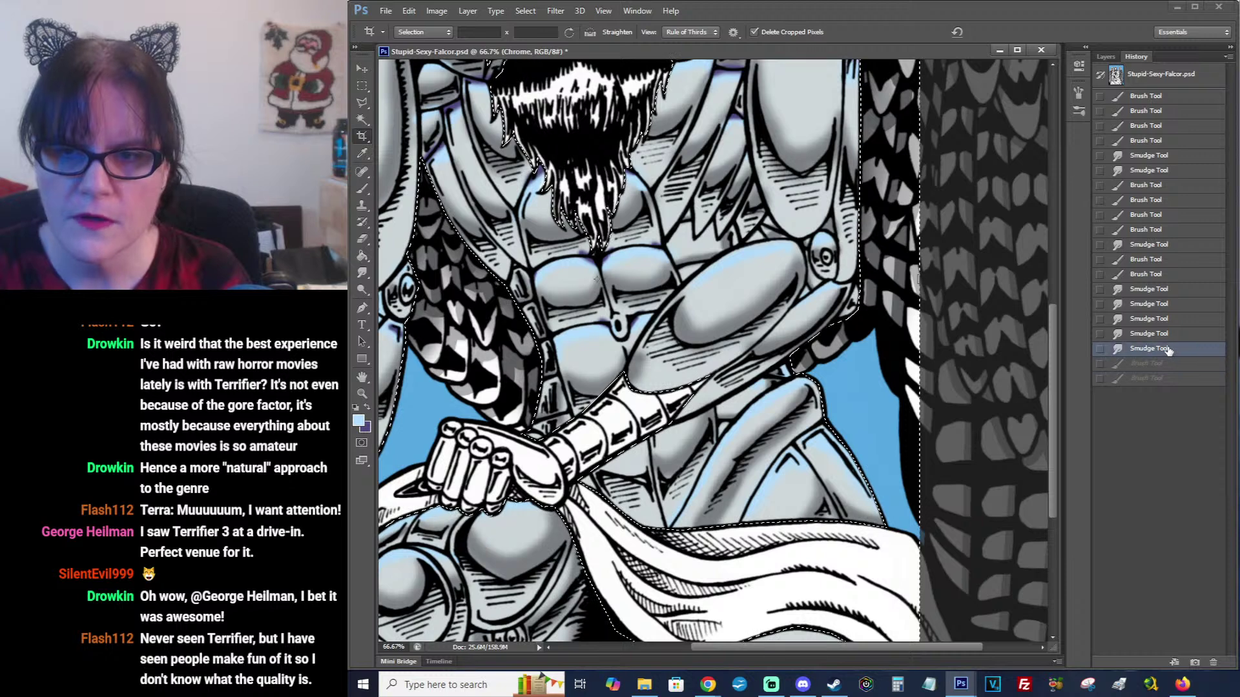
{"action": "left_click", "coordinate": [1106, 57]}
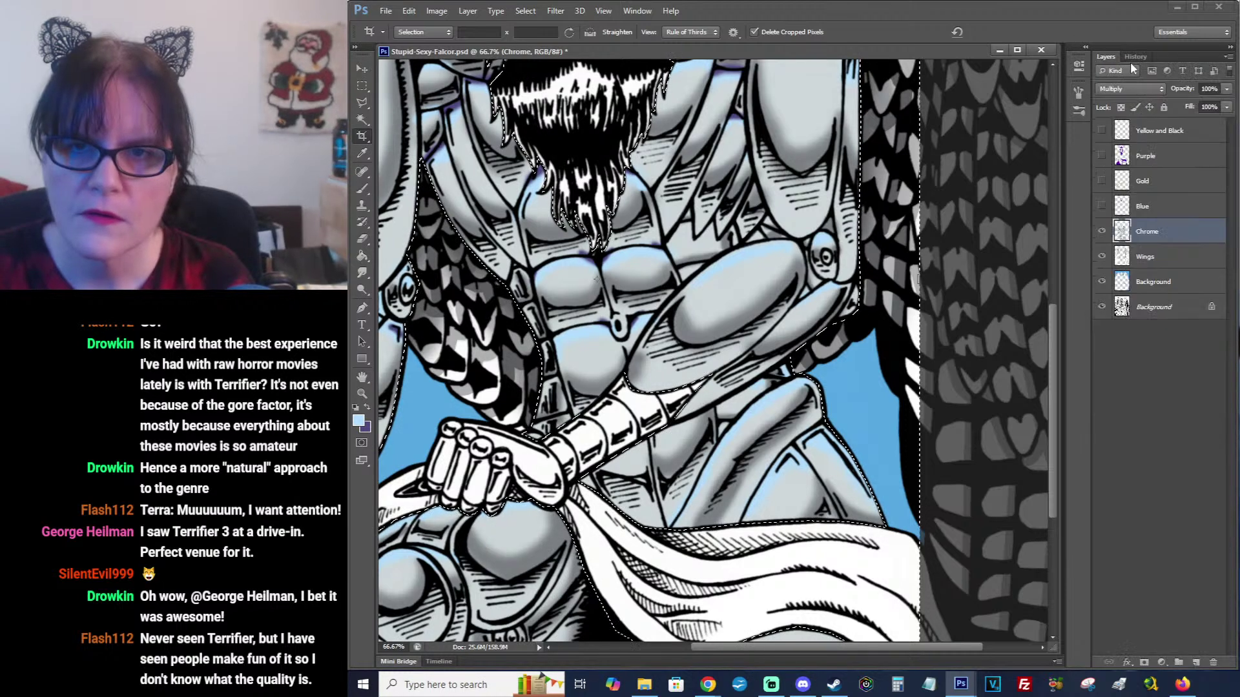
{"action": "left_click", "coordinate": [362, 86]}
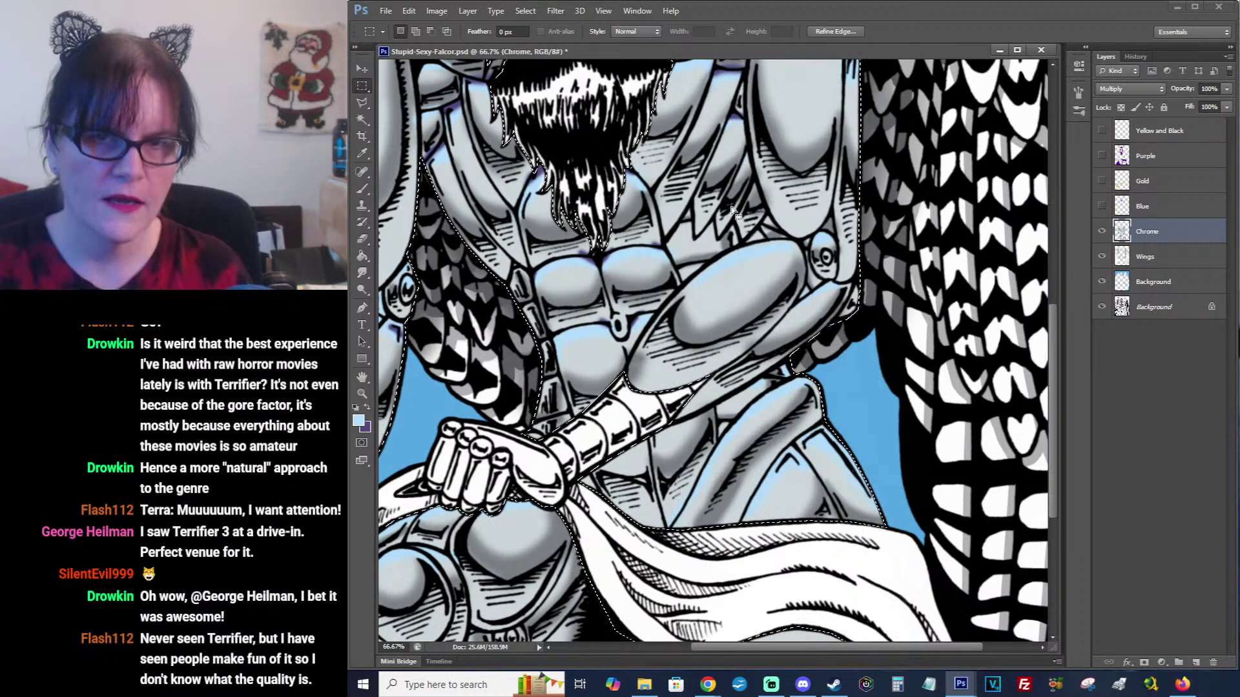
Brush dark violet along the upper edge of the figure's bent left forearm plate and smudge it.
{"action": "left_click_drag", "start_coordinate": [836, 239], "coordinate": [853, 187]}
{"action": "mouse_move", "coordinate": [814, 277]}
{"action": "left_mouse_down"}
{"action": "mouse_move", "coordinate": [804, 240]}
{"action": "mouse_move", "coordinate": [802, 261]}
{"action": "left_mouse_up"}
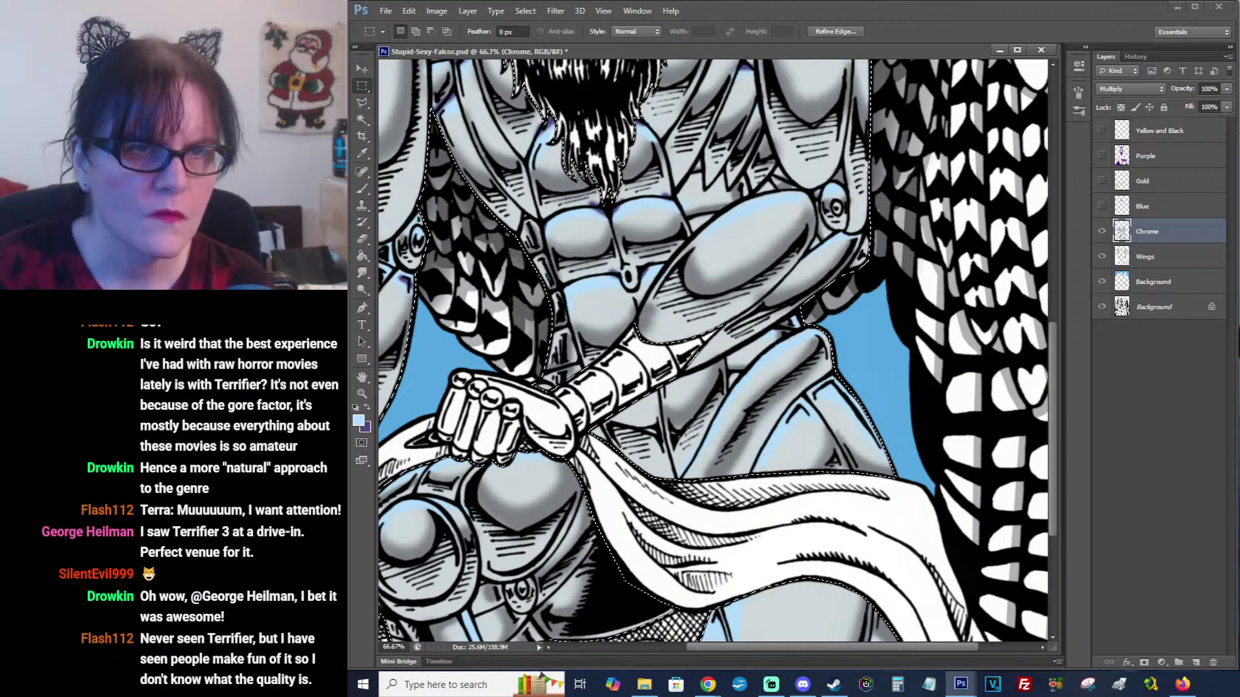
{"action": "left_click", "coordinate": [360, 193]}
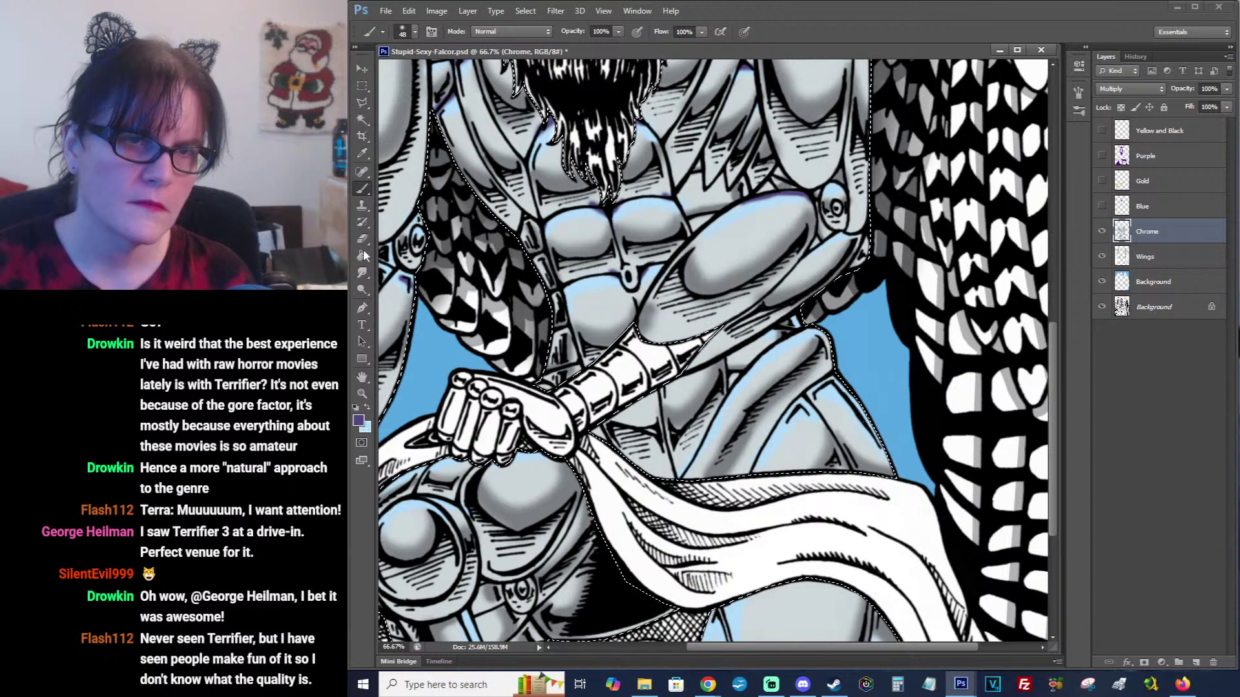
{"action": "left_click", "coordinate": [362, 272]}
{"action": "mouse_move", "coordinate": [746, 196]}
{"action": "left_mouse_down"}
{"action": "mouse_move", "coordinate": [733, 201]}
{"action": "mouse_move", "coordinate": [795, 204]}
{"action": "left_mouse_up"}
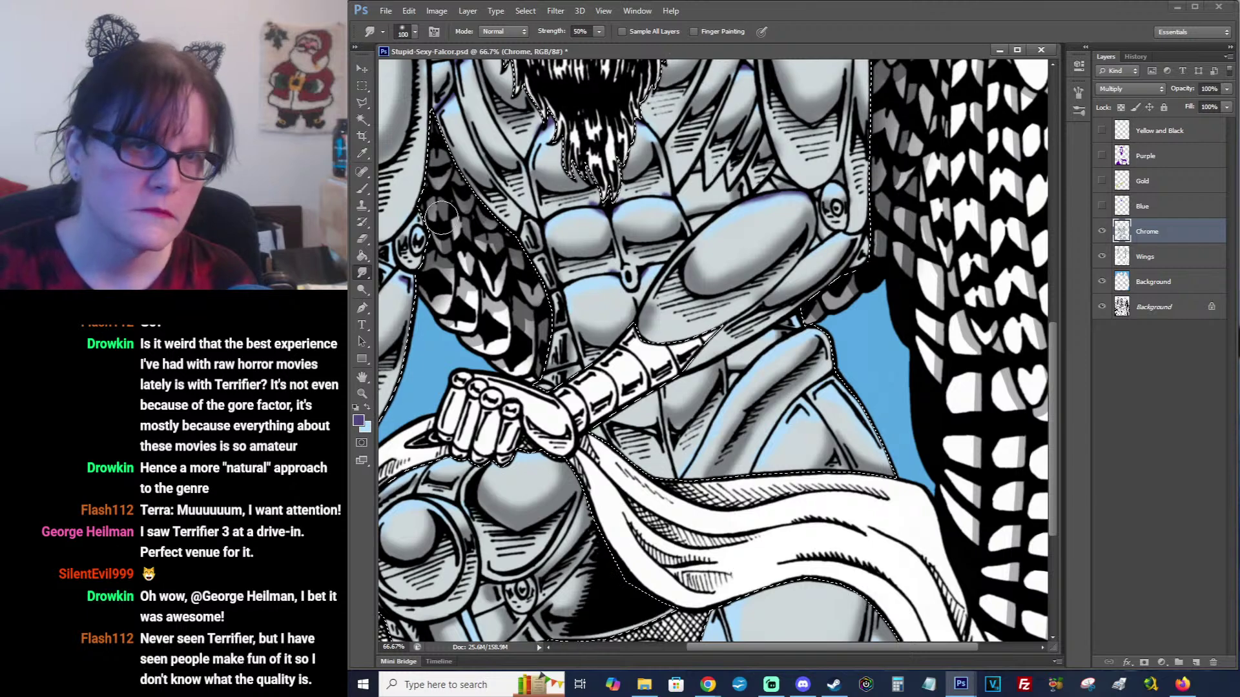
Brush dark violet accents on the upper tips of the hip plates above the cloth.
{"action": "left_click", "coordinate": [362, 189]}
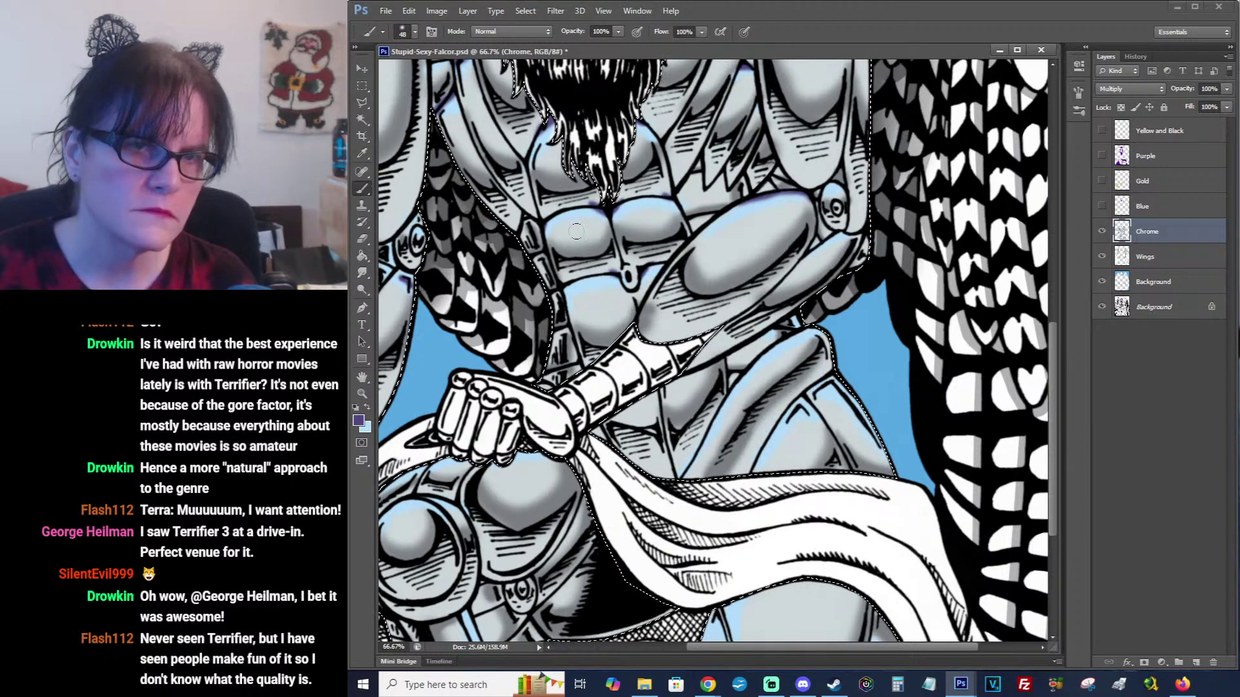
{"action": "left_click_drag", "start_coordinate": [577, 231], "coordinate": [497, 223]}
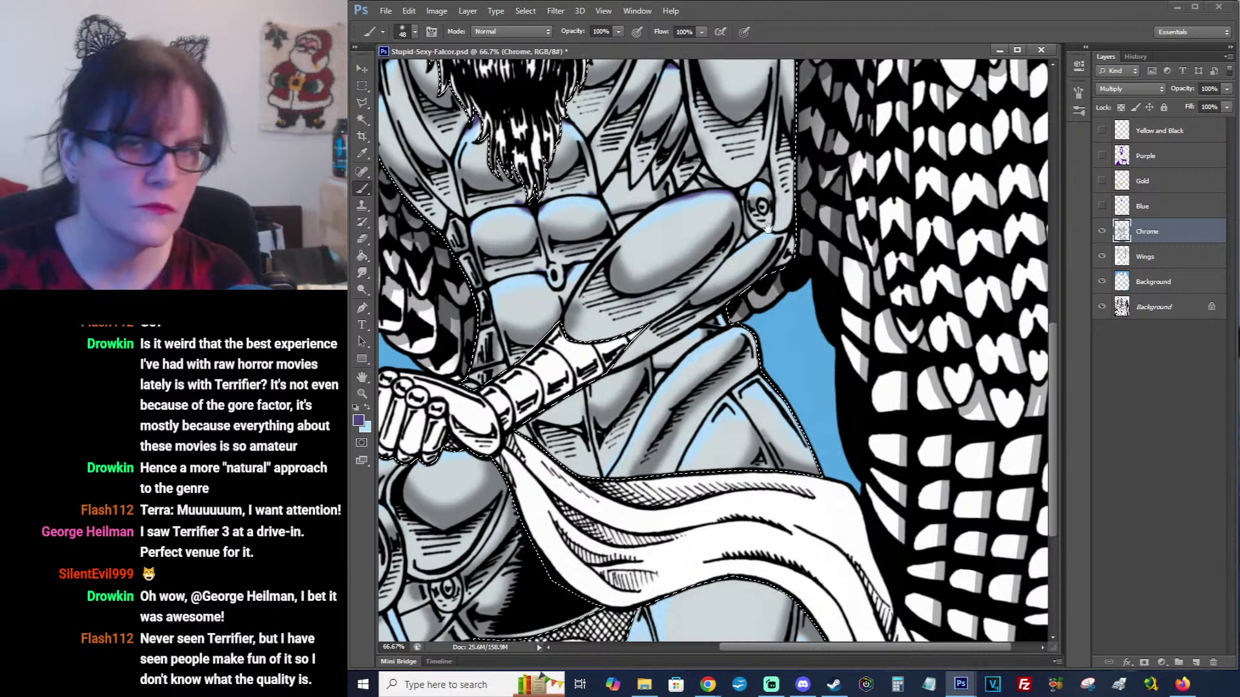
{"action": "left_click_drag", "start_coordinate": [768, 228], "coordinate": [789, 158]}
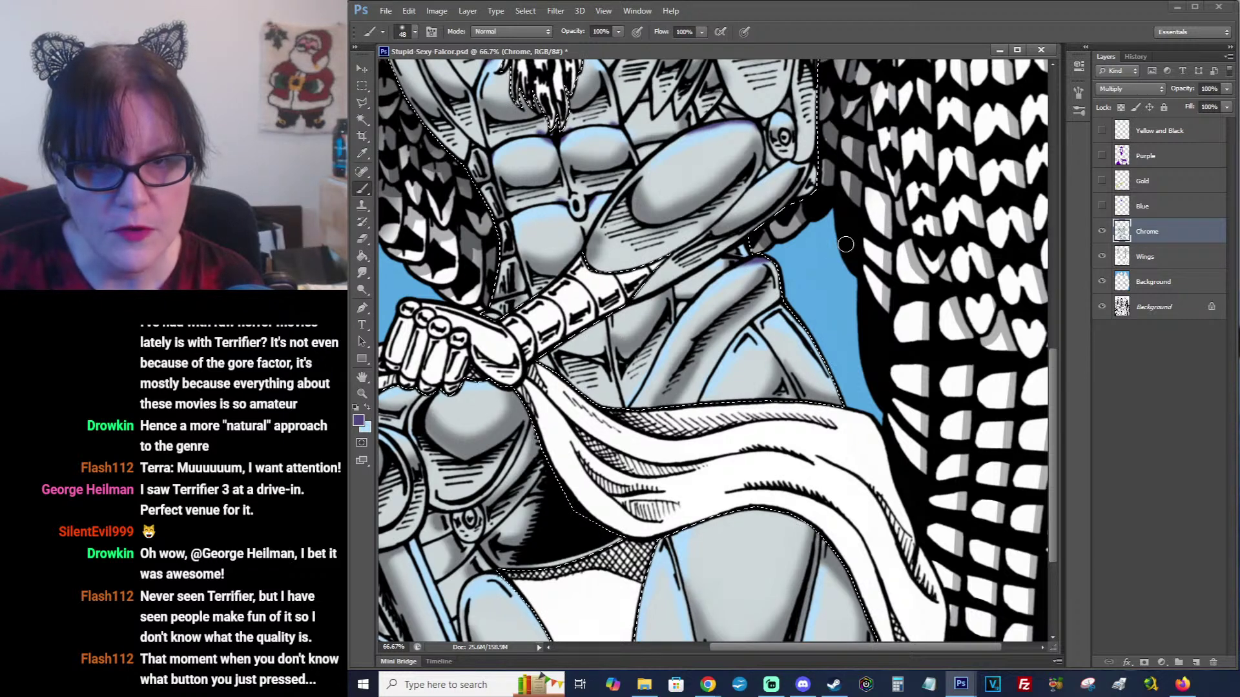
{"action": "left_click_drag", "start_coordinate": [810, 252], "coordinate": [926, 227]}
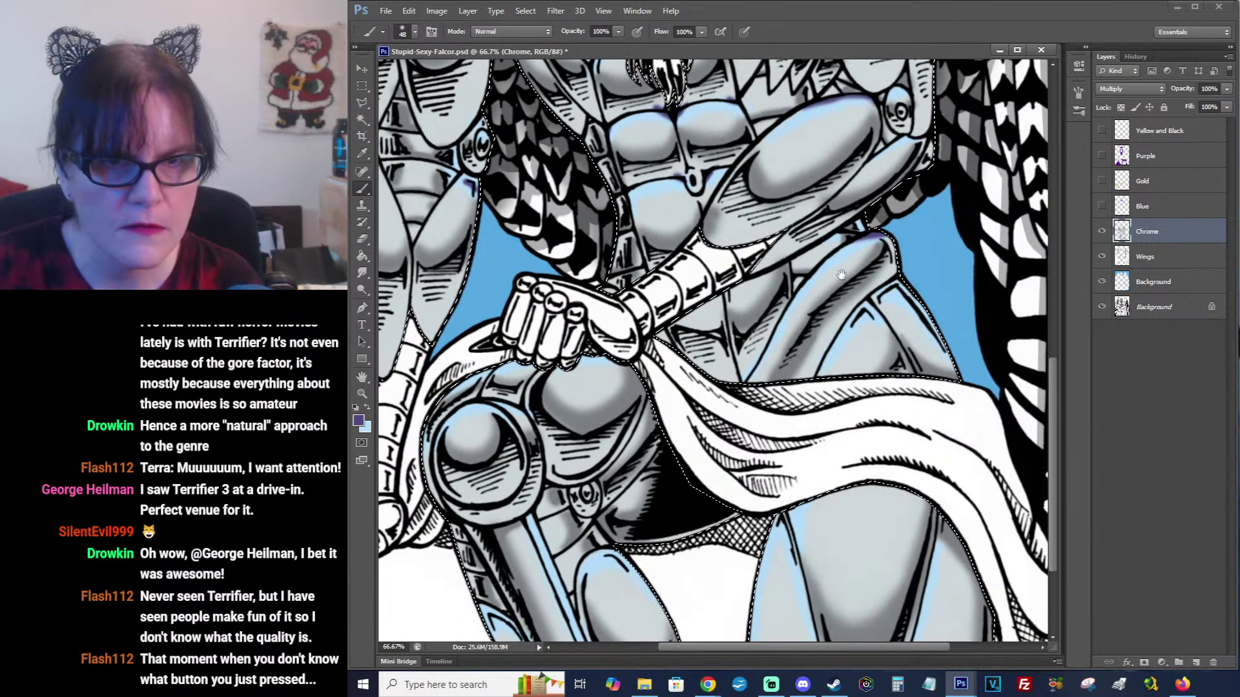
{"action": "left_click_drag", "start_coordinate": [822, 338], "coordinate": [762, 287]}
{"action": "left_click_drag", "start_coordinate": [869, 281], "coordinate": [814, 250]}
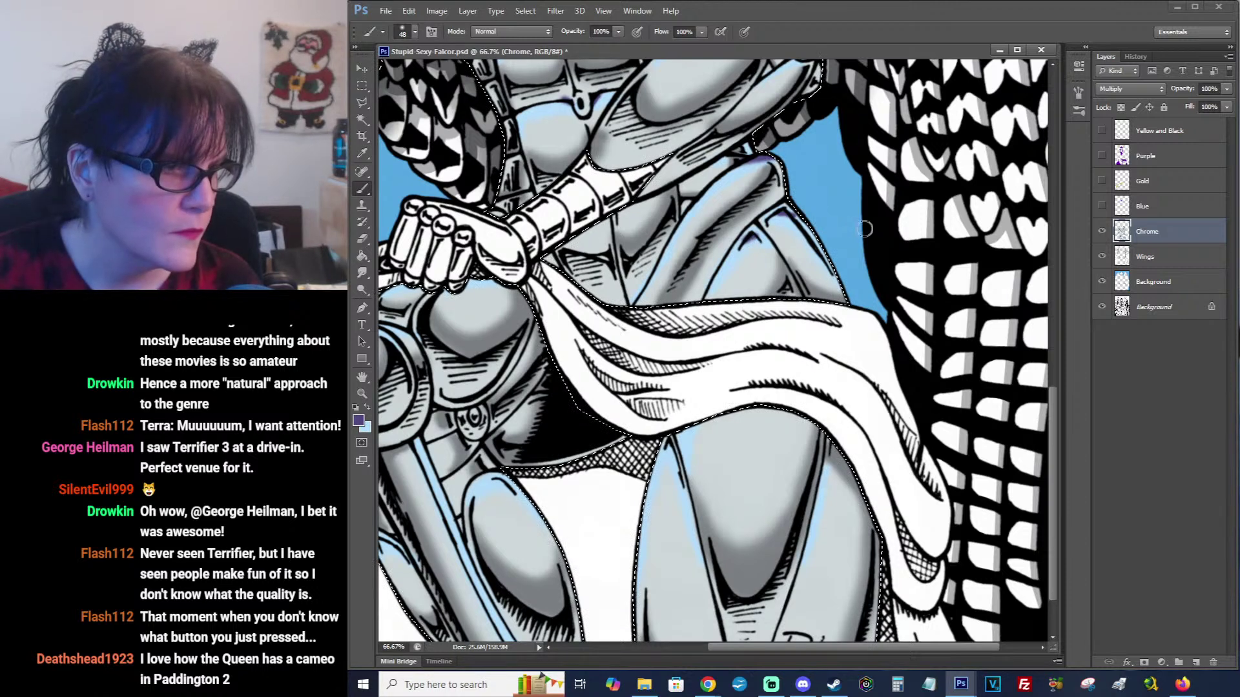
Paint dark violet at the top of the leg plate beneath the cloth and smudge the accent.
{"action": "left_click_drag", "start_coordinate": [921, 218], "coordinate": [896, 138]}
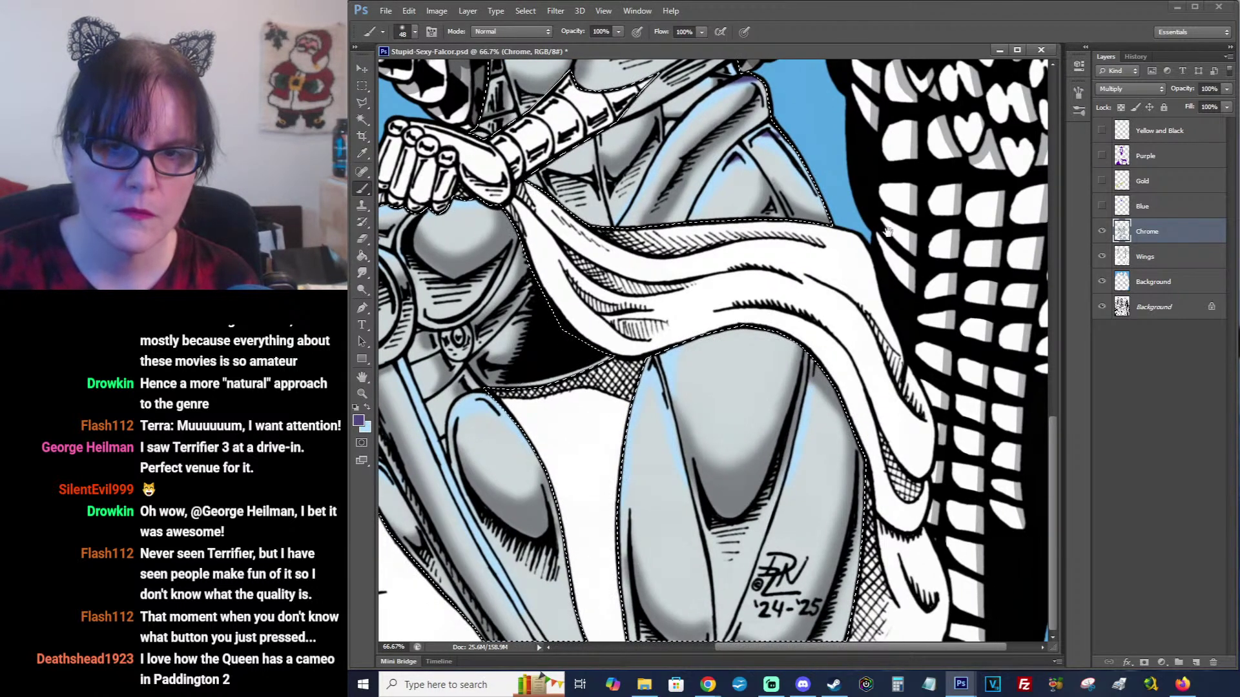
{"action": "left_click_drag", "start_coordinate": [788, 252], "coordinate": [853, 258]}
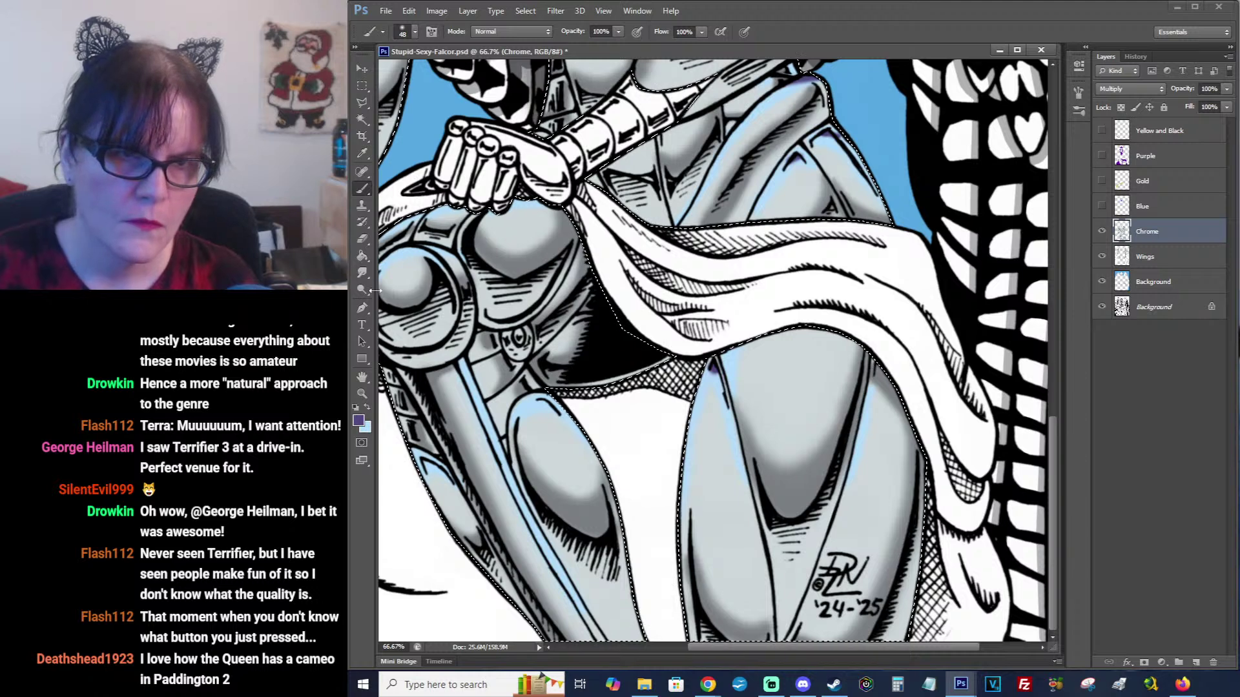
{"action": "left_click", "coordinate": [362, 273]}
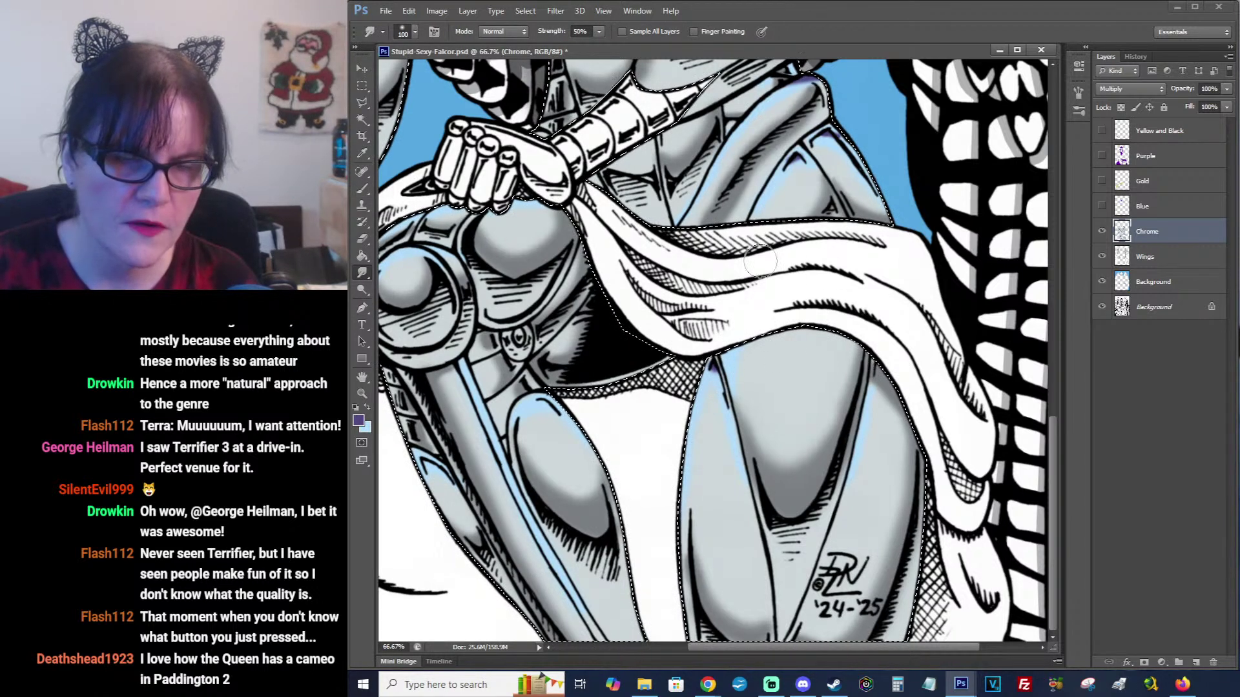
{"action": "left_click_drag", "start_coordinate": [861, 329], "coordinate": [946, 288]}
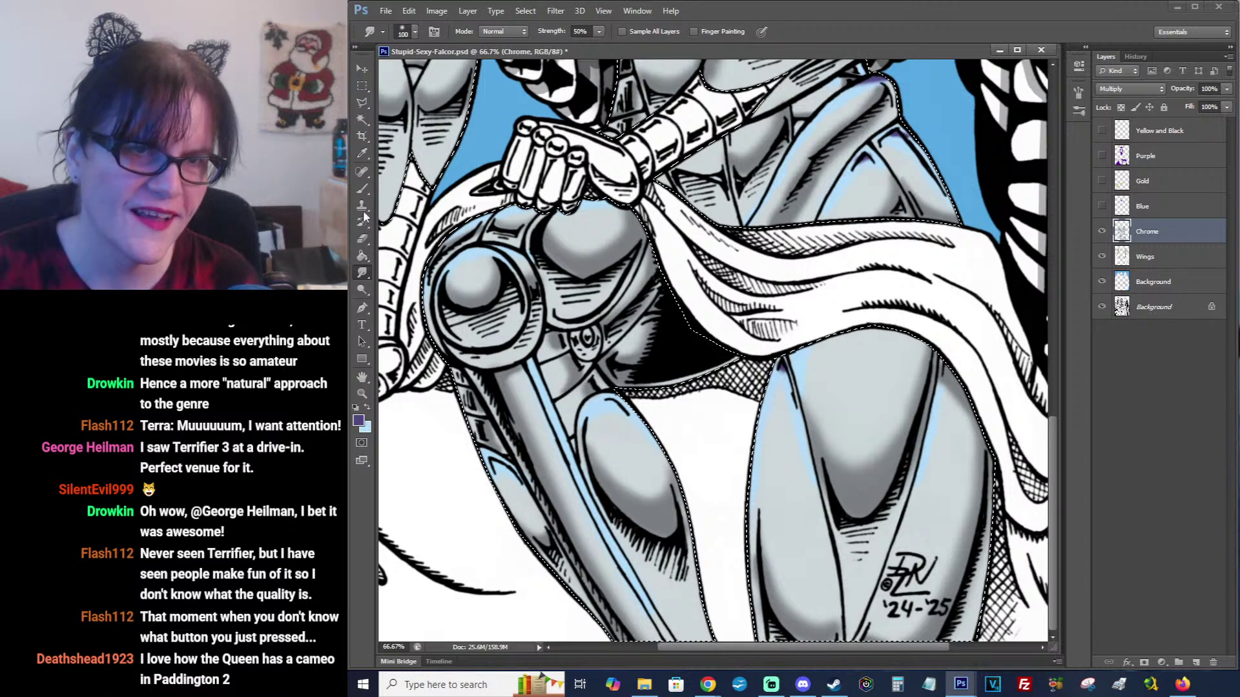
Brush dark violet on the upper edges of the two leg plates below the round knee joint.
{"action": "left_click", "coordinate": [362, 189]}
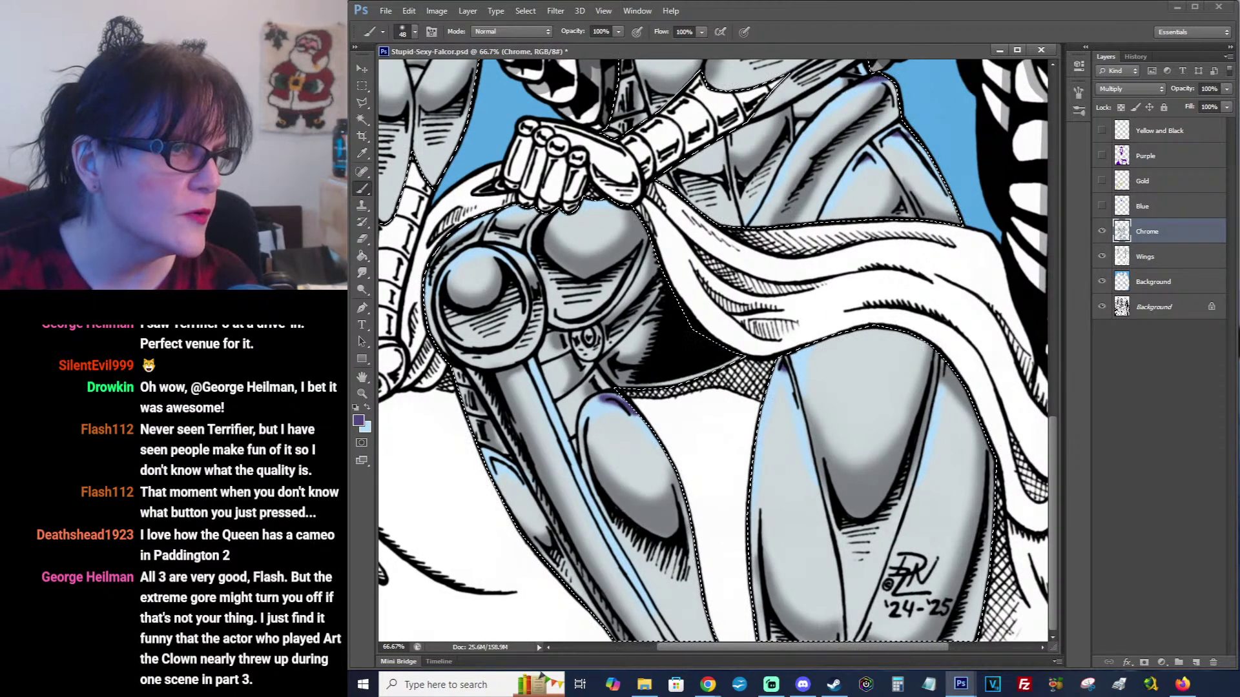
{"action": "key", "text": "ctrl+Tab"}
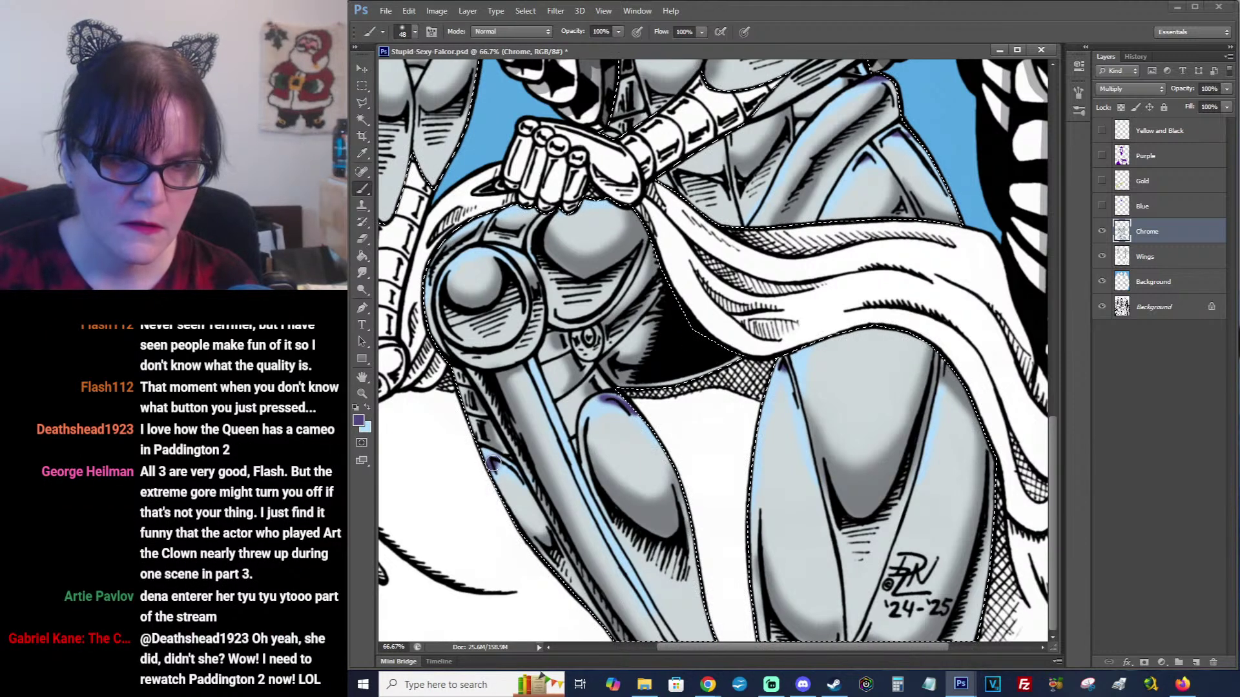
{"action": "left_click_drag", "start_coordinate": [487, 459], "coordinate": [498, 468]}
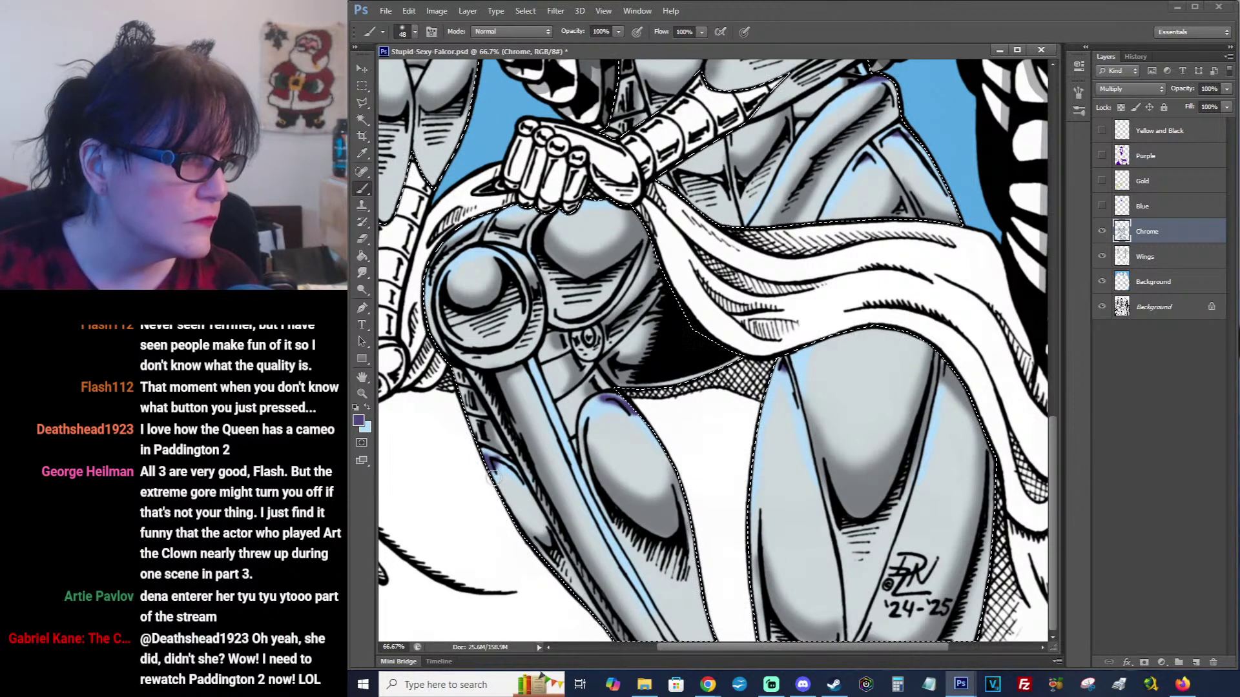
Deselect the chrome areas and save the illustration.
{"action": "key", "text": "ctrl+d"}
{"action": "left_click_drag", "start_coordinate": [716, 210], "coordinate": [837, 284]}
{"action": "key", "text": "ctrl+shift+d"}
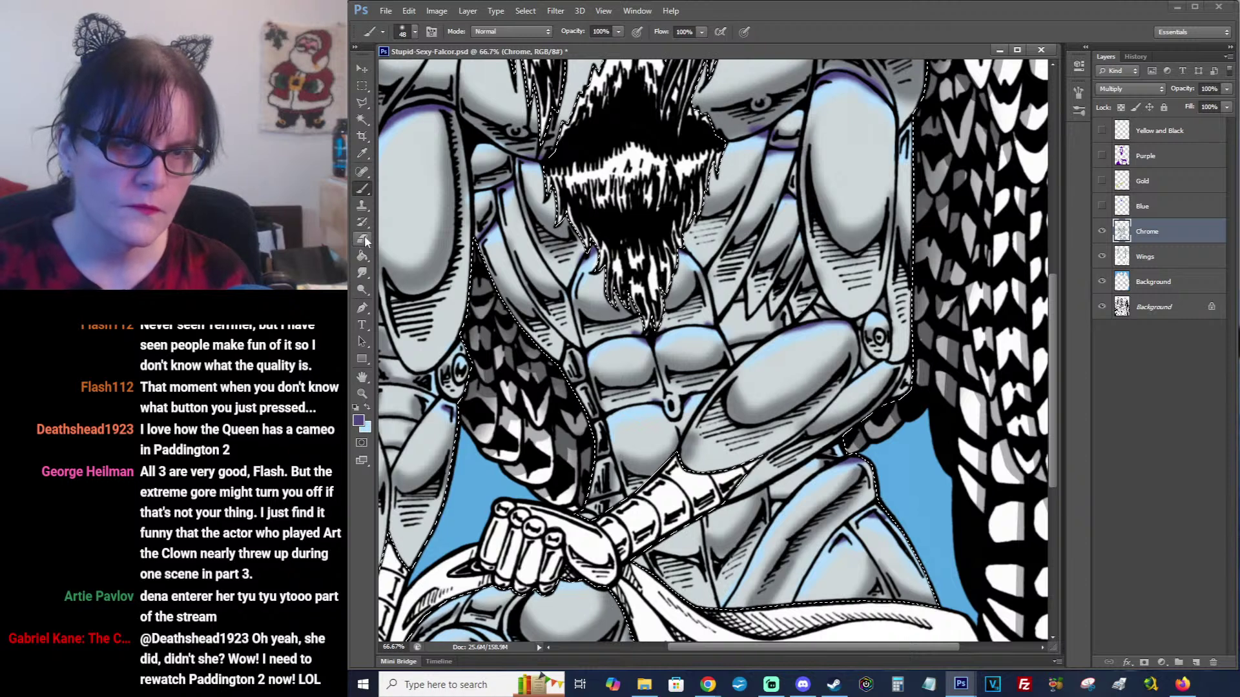
{"action": "left_click", "coordinate": [363, 272]}
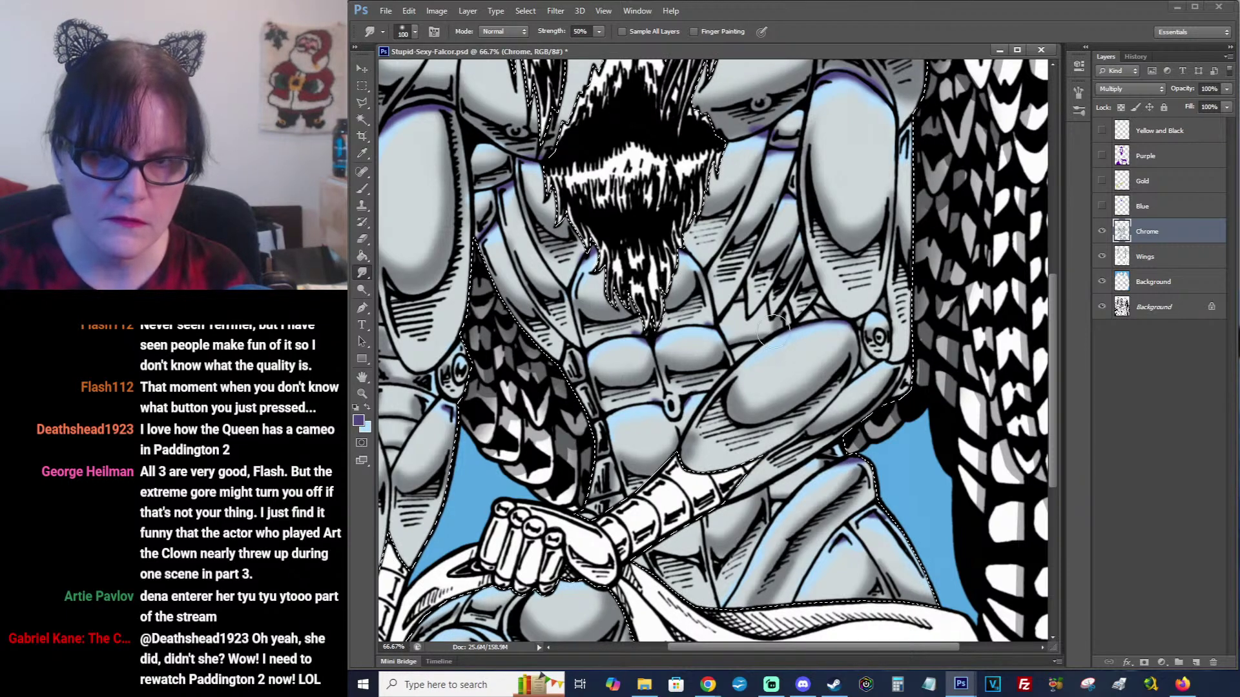
{"action": "mouse_move", "coordinate": [838, 313]}
{"action": "left_mouse_down"}
{"action": "mouse_move", "coordinate": [869, 342]}
{"action": "mouse_move", "coordinate": [888, 407]}
{"action": "left_mouse_up"}
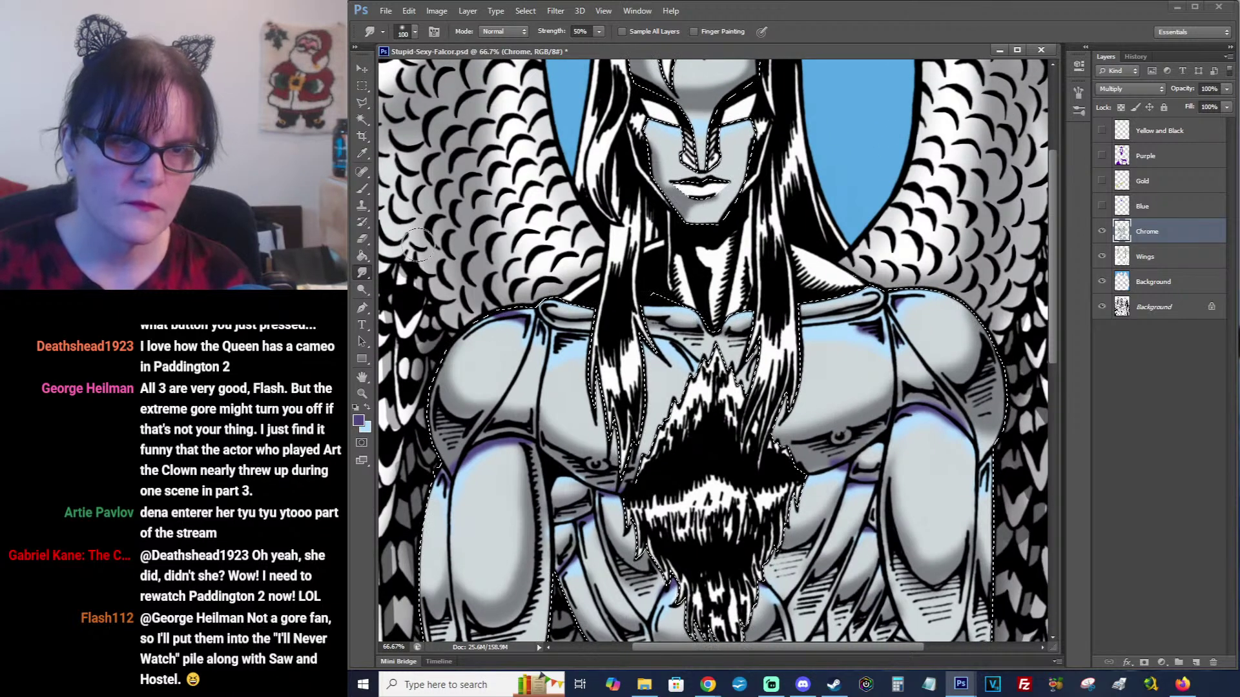
{"action": "left_click", "coordinate": [362, 86]}
{"action": "key", "text": "ctrl+d"}
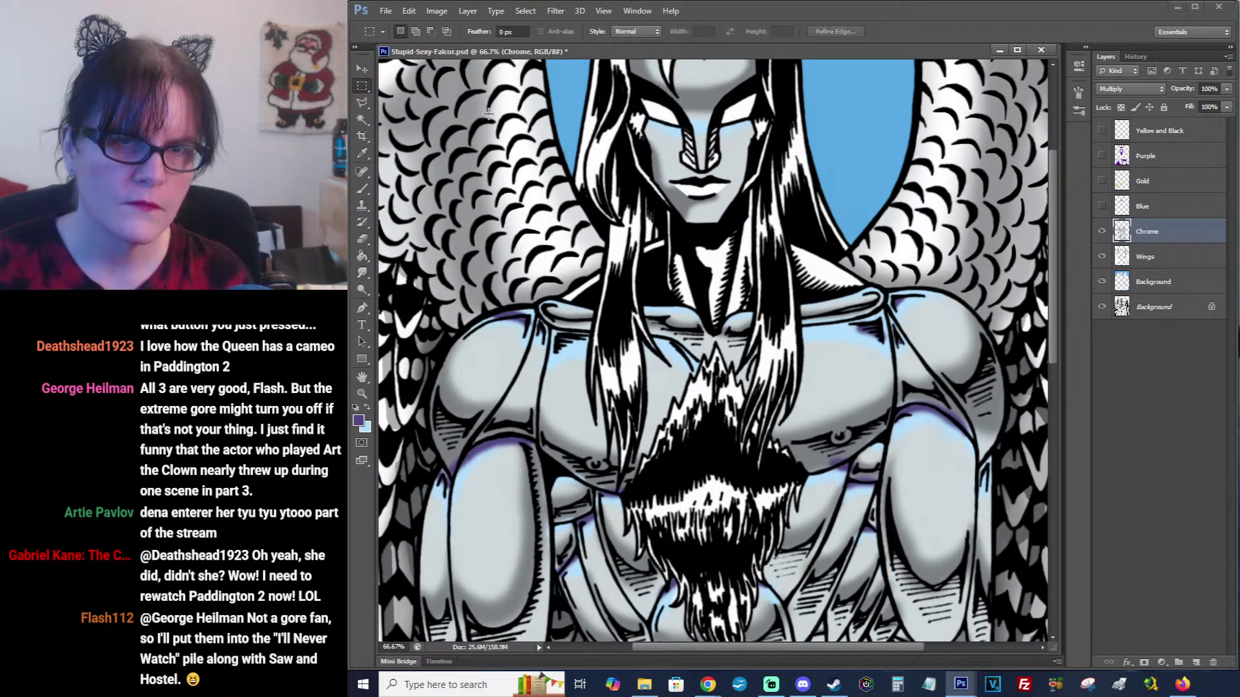
{"action": "left_click", "coordinate": [362, 394]}
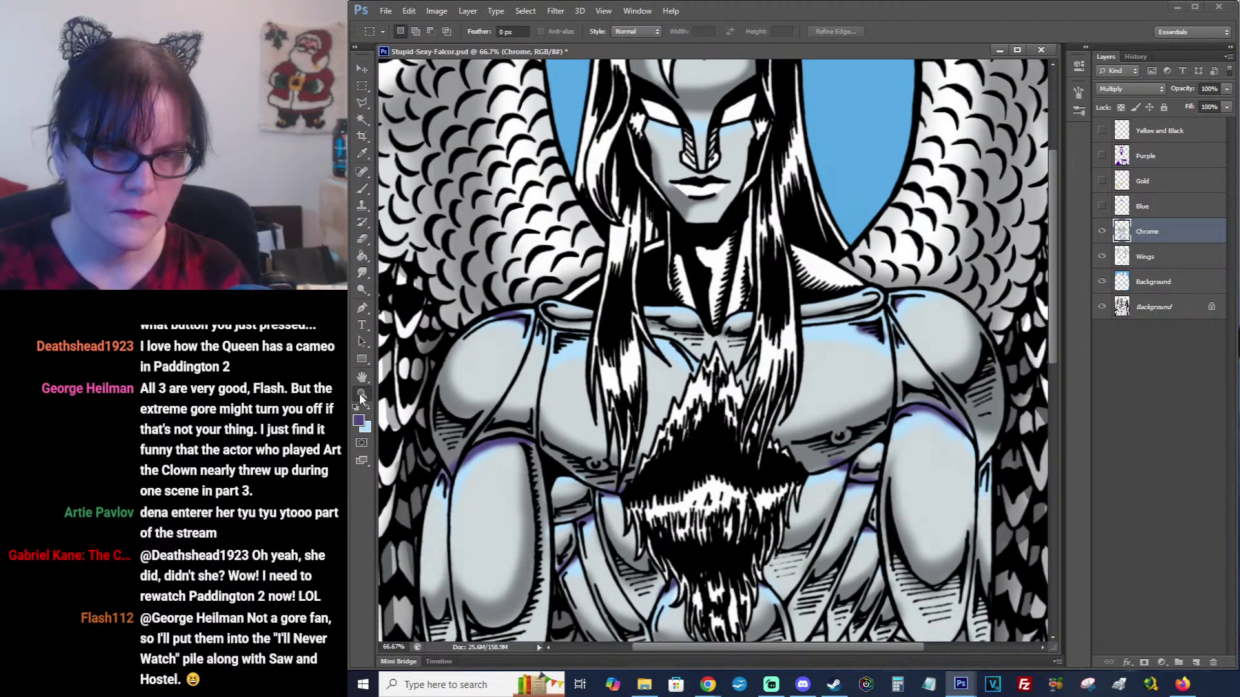
{"action": "left_click", "coordinate": [745, 331], "text": "alt"}
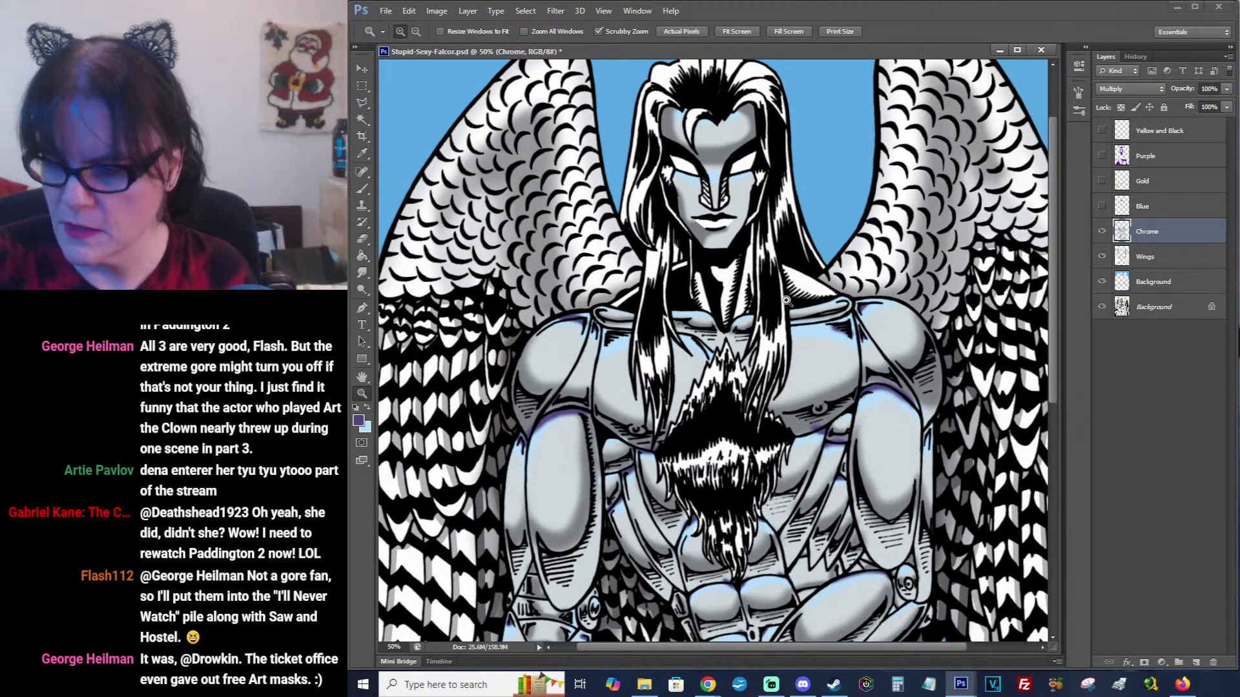
{"action": "left_click", "coordinate": [788, 302], "text": "alt"}
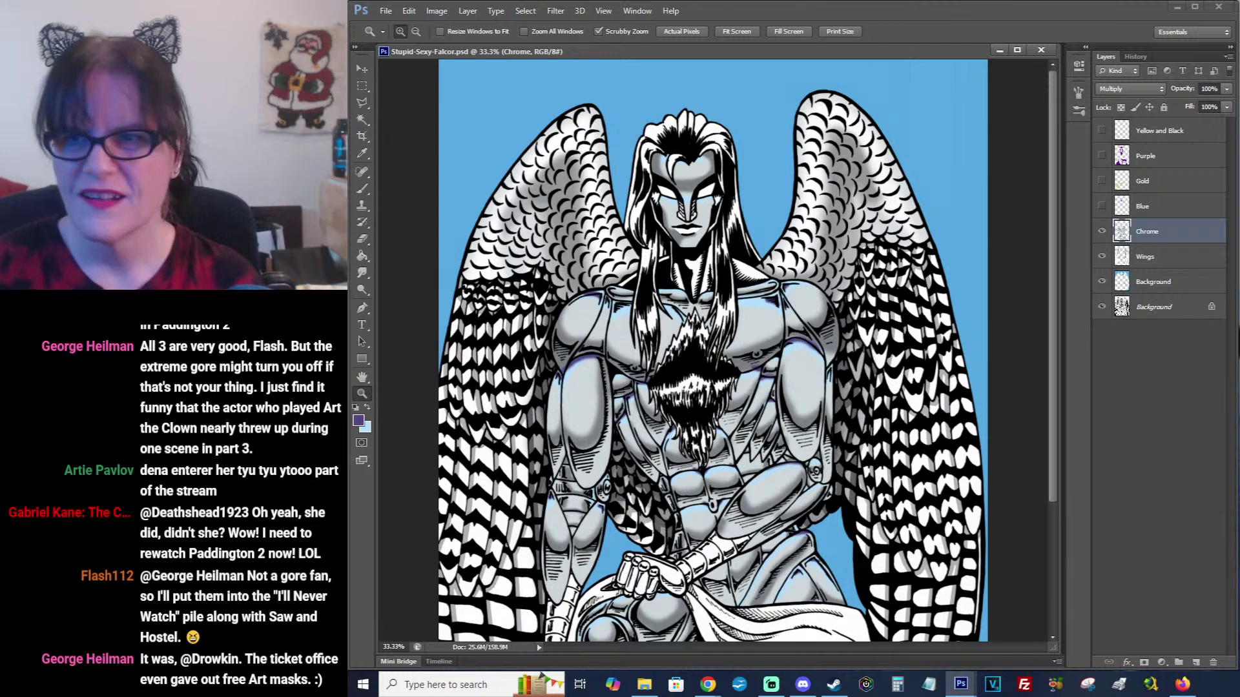
Bring over the Falcor default-outfit reference, examine its colours from boots to headdress, and move it back off the artwork.
{"action": "key", "text": "alt+Tab"}
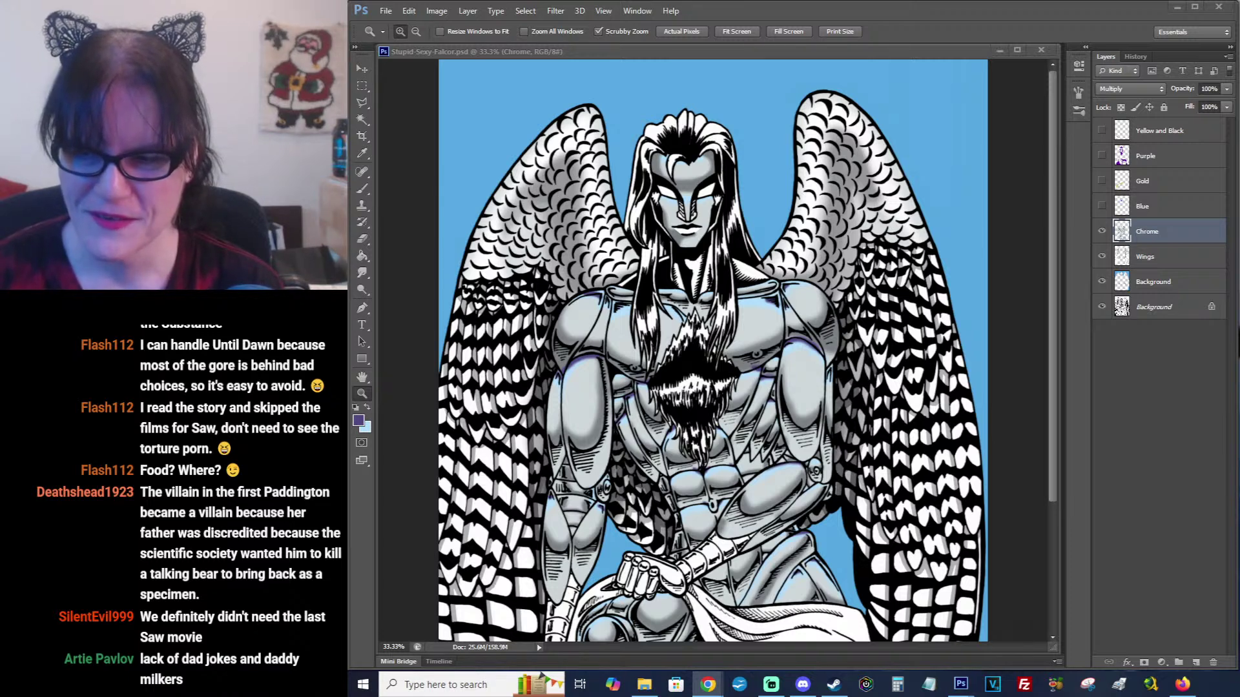
{"action": "left_click", "coordinate": [931, 52]}
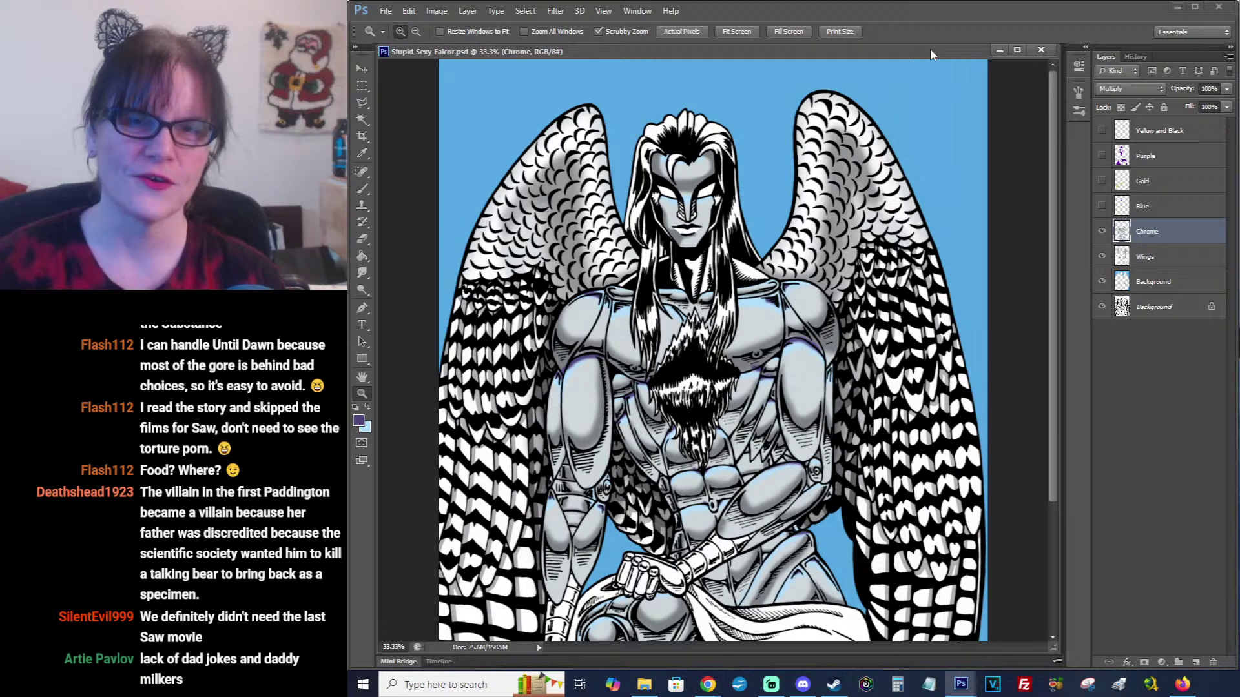
{"action": "left_click_drag", "start_coordinate": [348, 129], "coordinate": [1023, 124]}
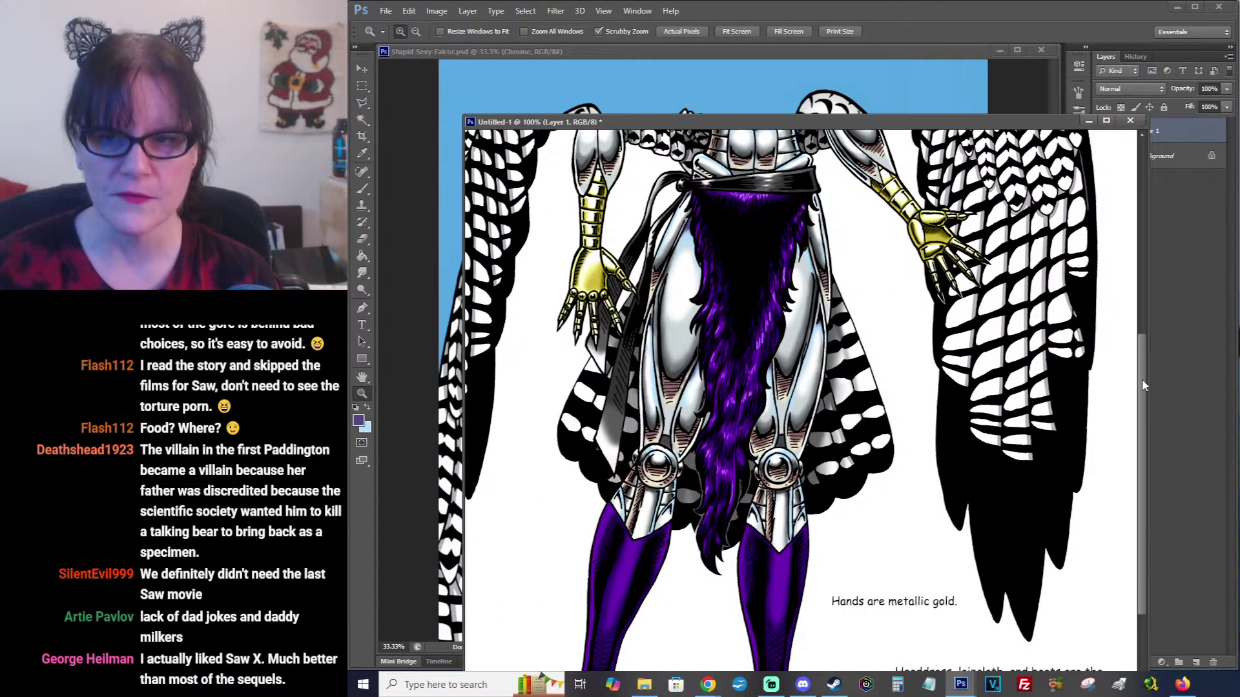
{"action": "left_click_drag", "start_coordinate": [1142, 378], "coordinate": [1141, 195]}
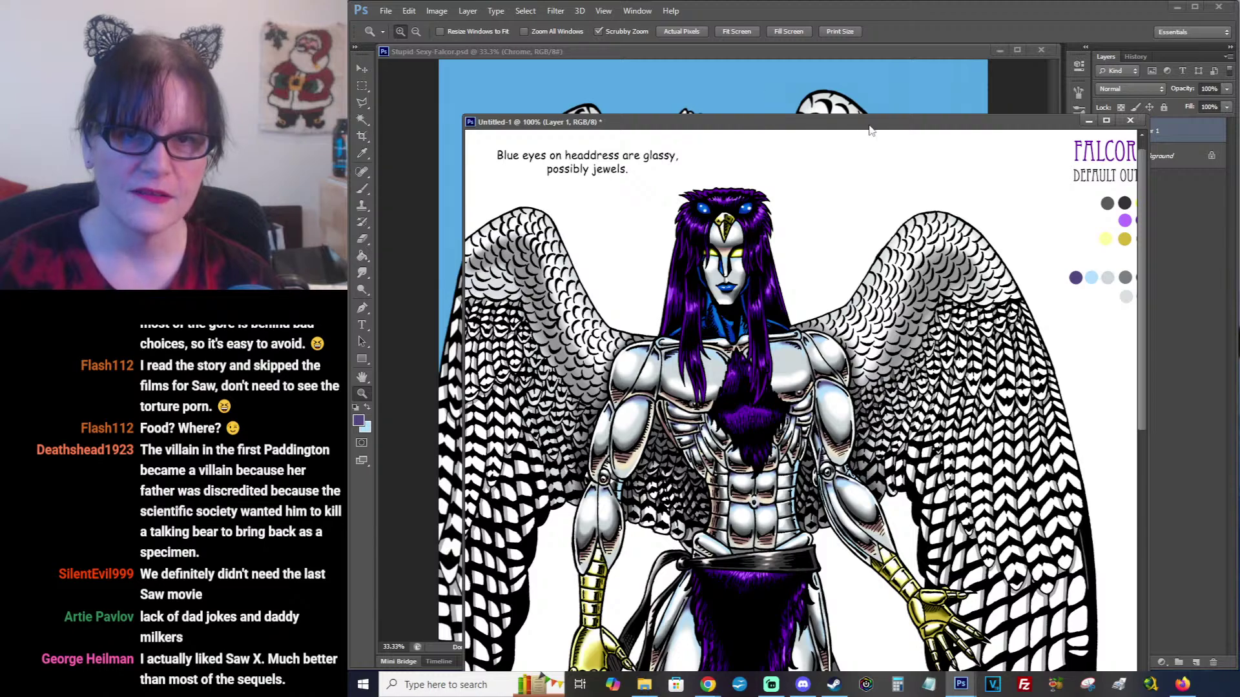
{"action": "left_click_drag", "start_coordinate": [873, 123], "coordinate": [52, 74]}
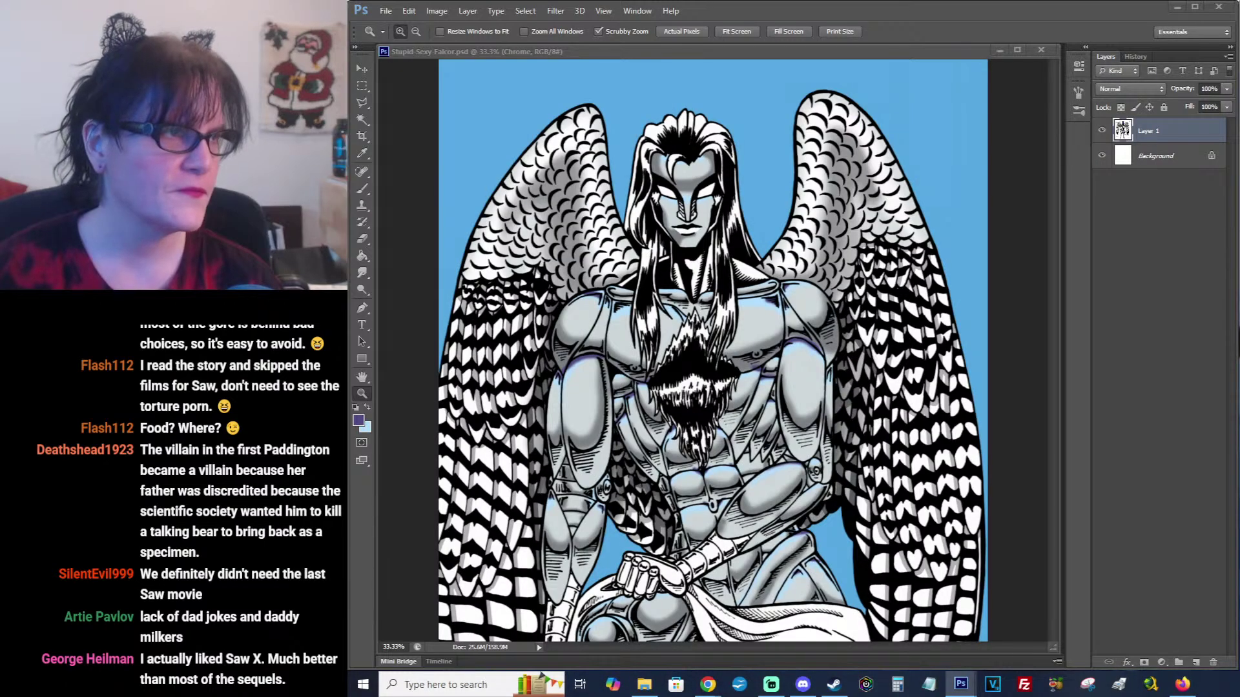
{"action": "left_click_drag", "start_coordinate": [58, 226], "coordinate": [52, 122]}
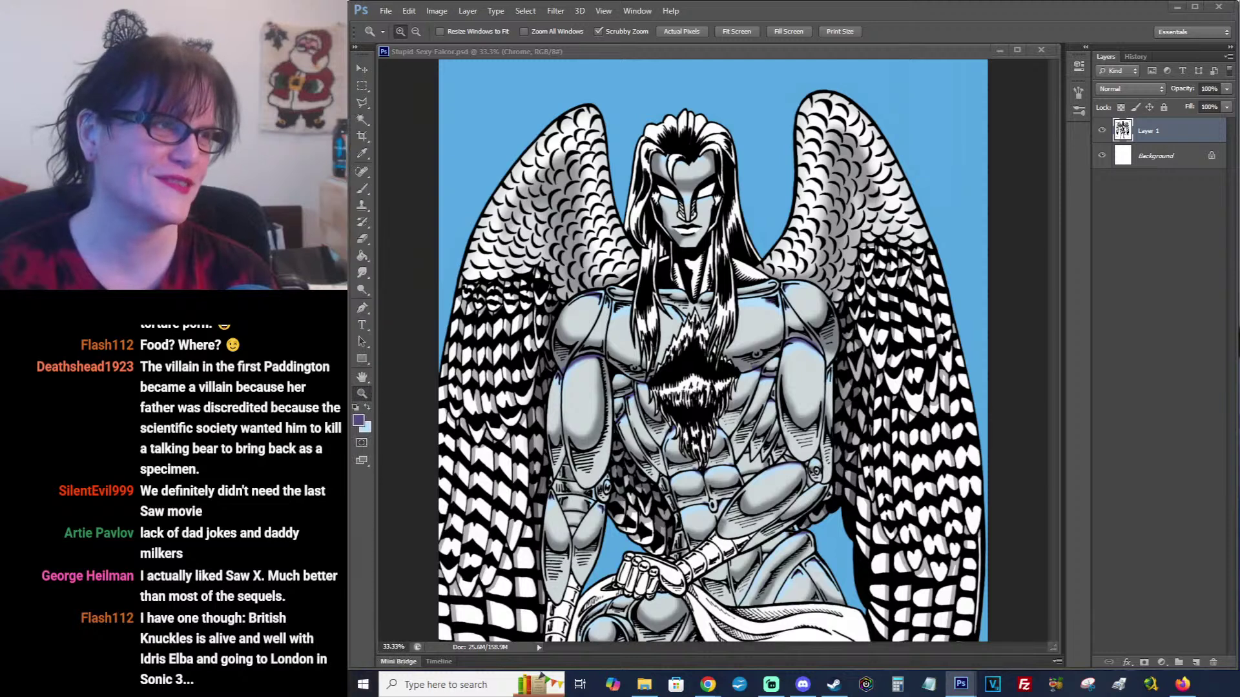
{"action": "key", "text": "alt+Tab"}
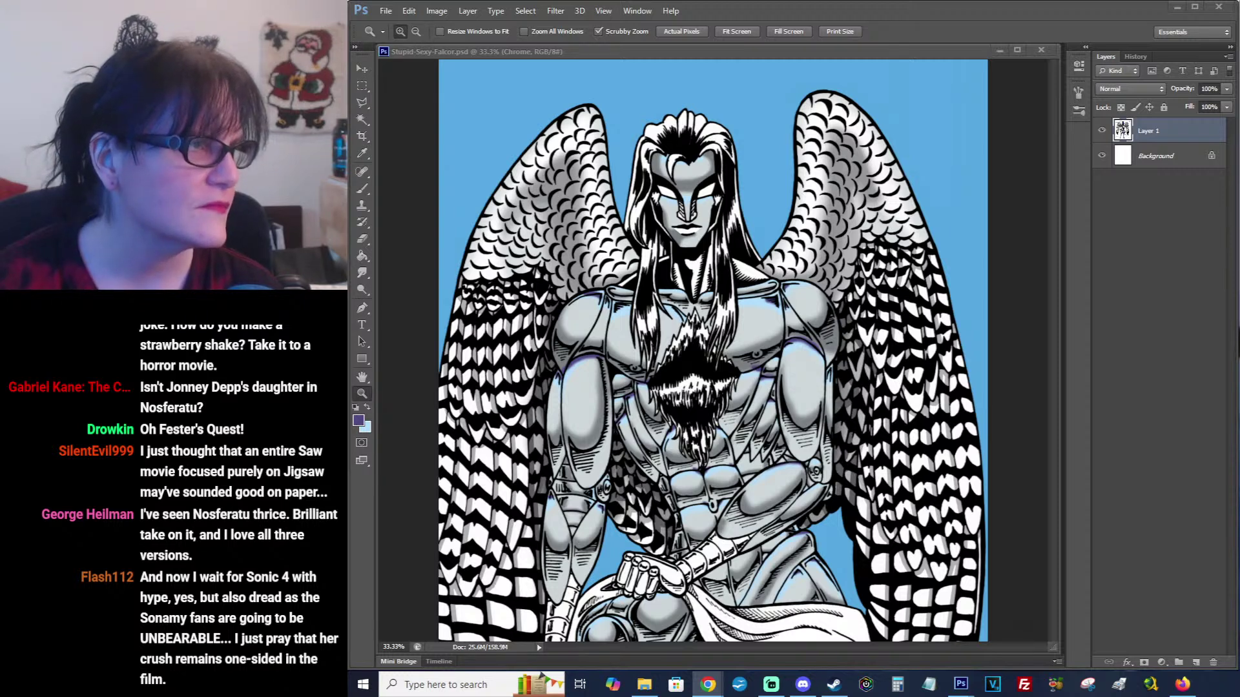
{"action": "key", "text": "alt+Tab"}
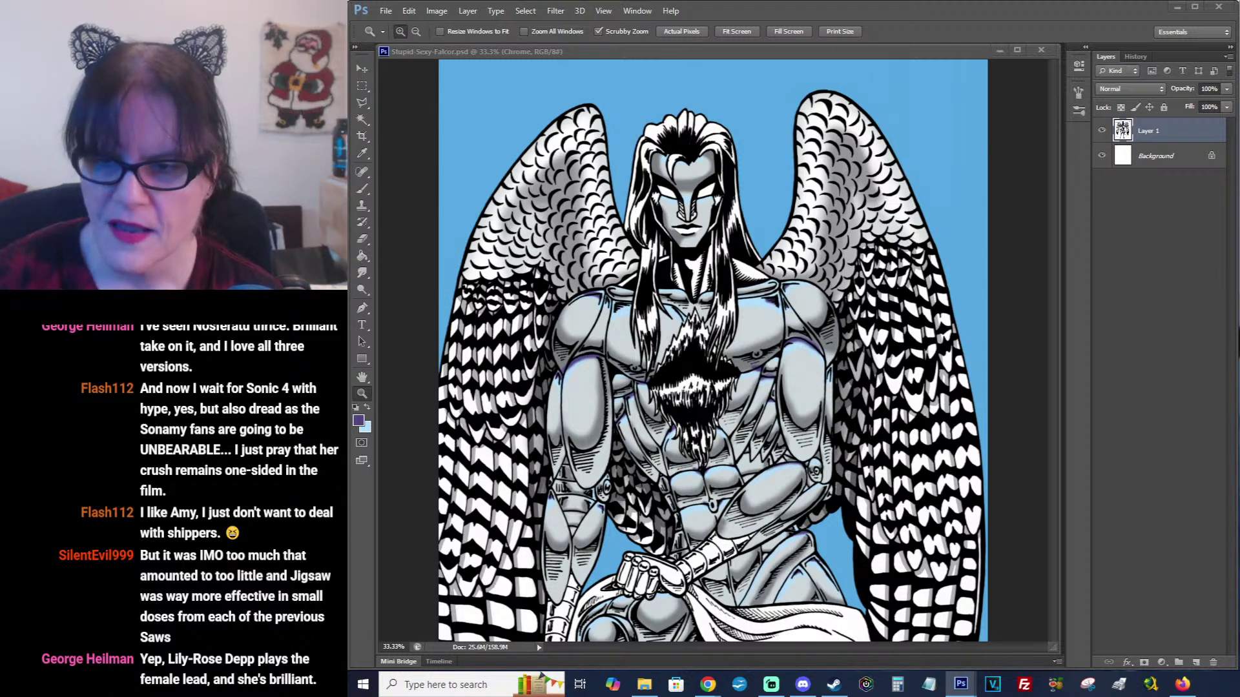
{"action": "key", "text": "alt+Tab"}
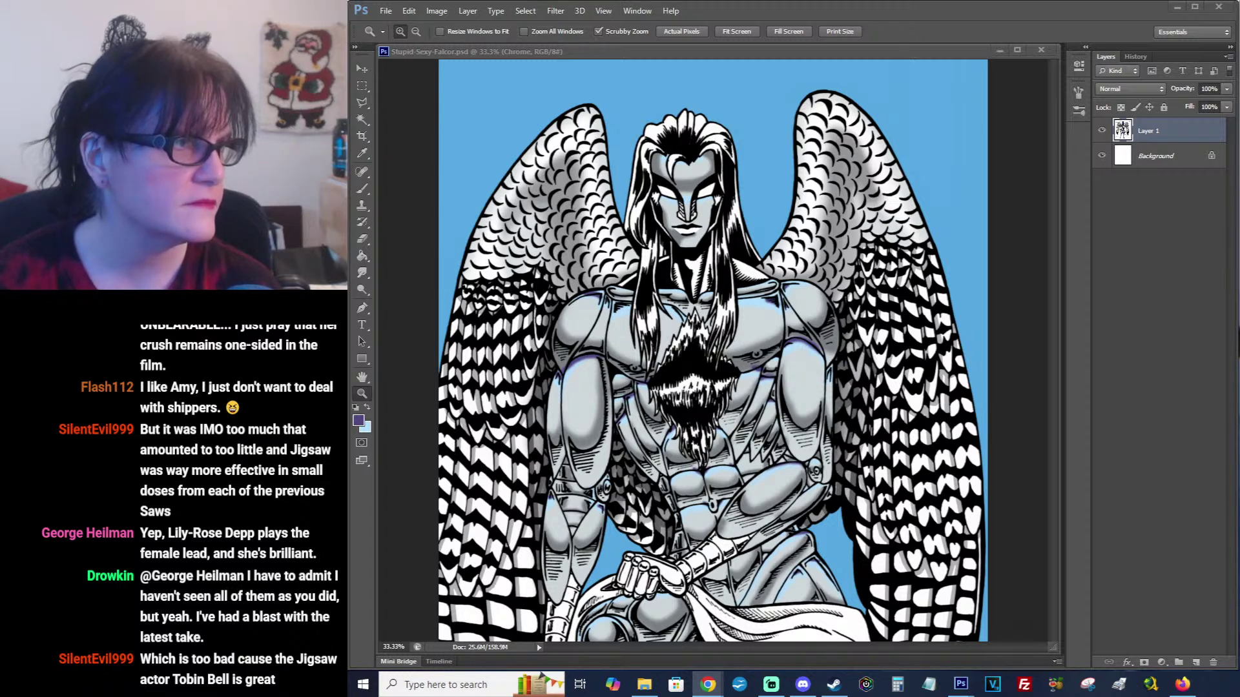
{"action": "key", "text": "alt+Tab"}
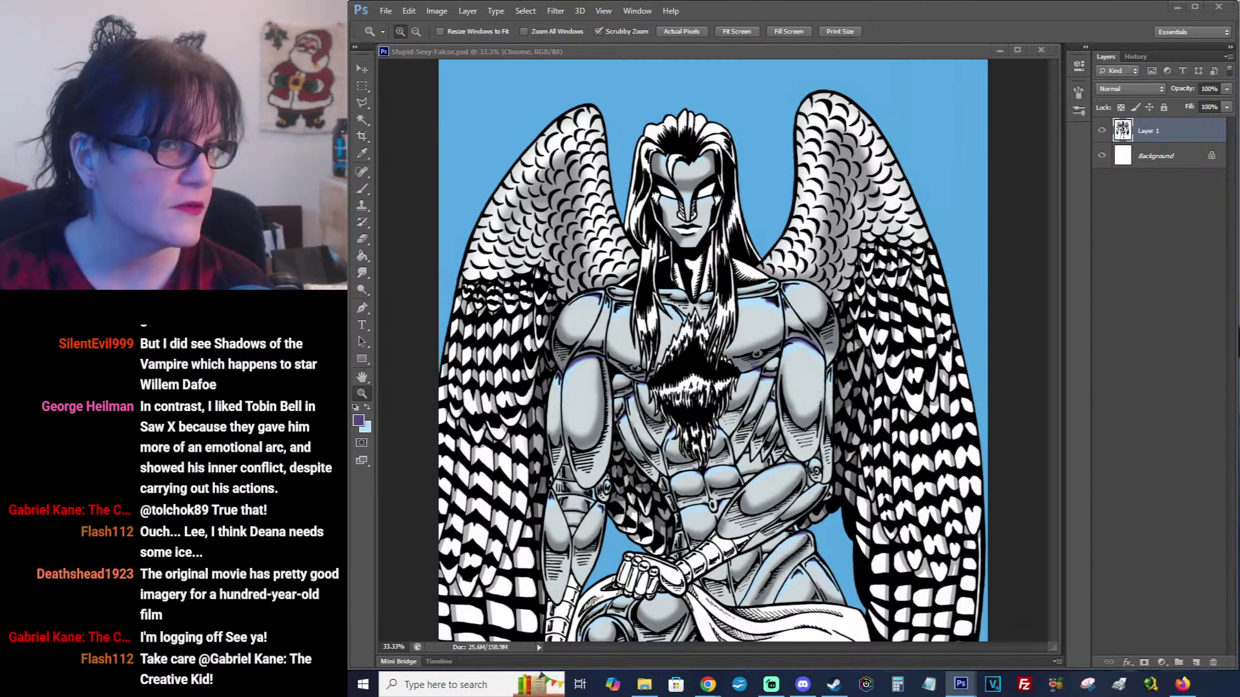
{"action": "key", "text": "alt+Tab"}
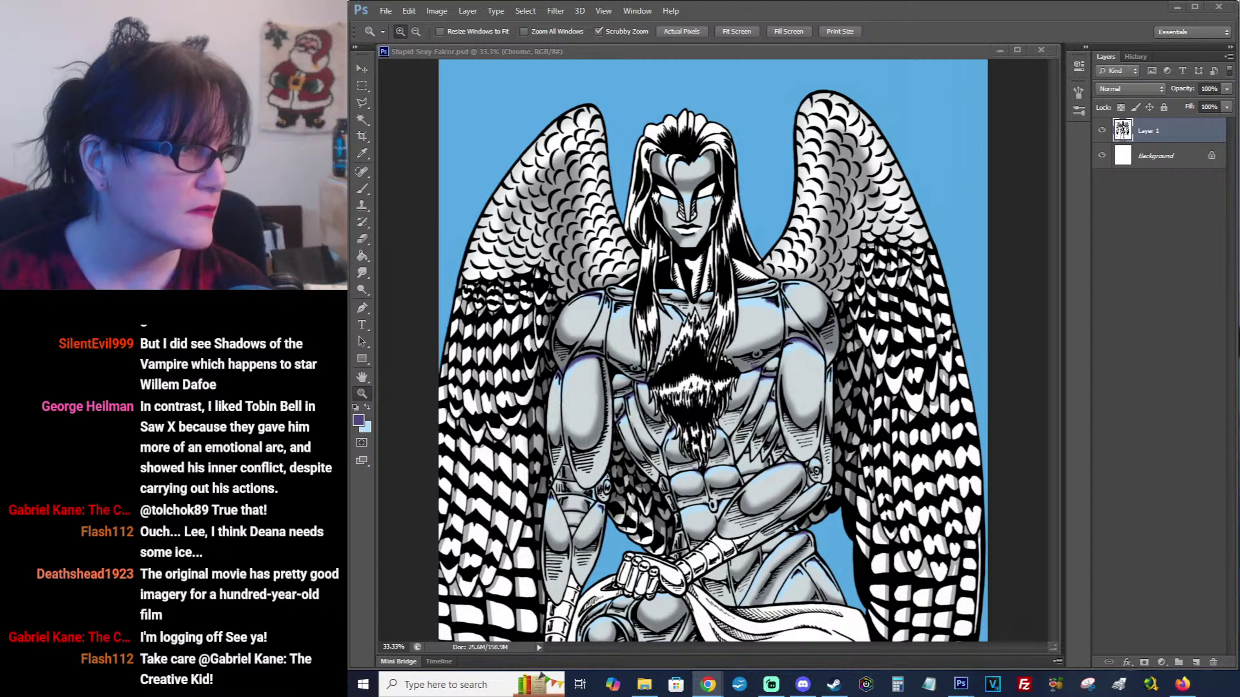
{"action": "key", "text": "alt+Tab"}
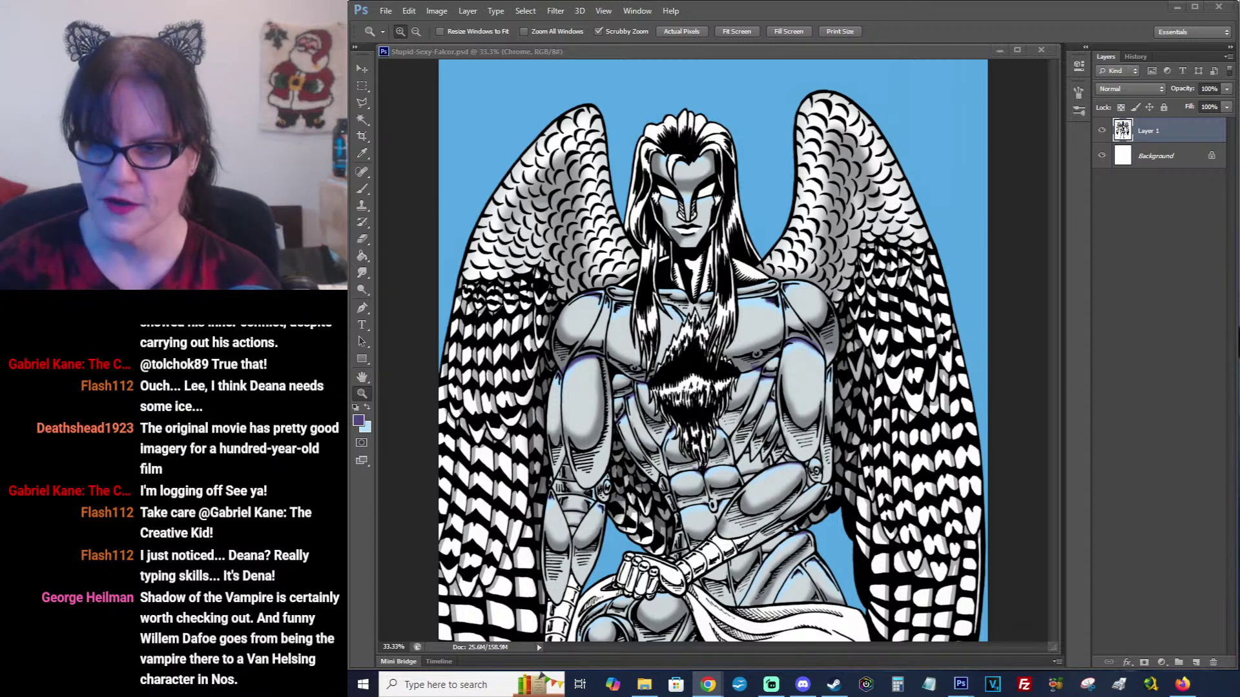
Load the Chrome layer's painted areas as a selection and set up a soft 100 px brush.
{"action": "left_click", "coordinate": [983, 36]}
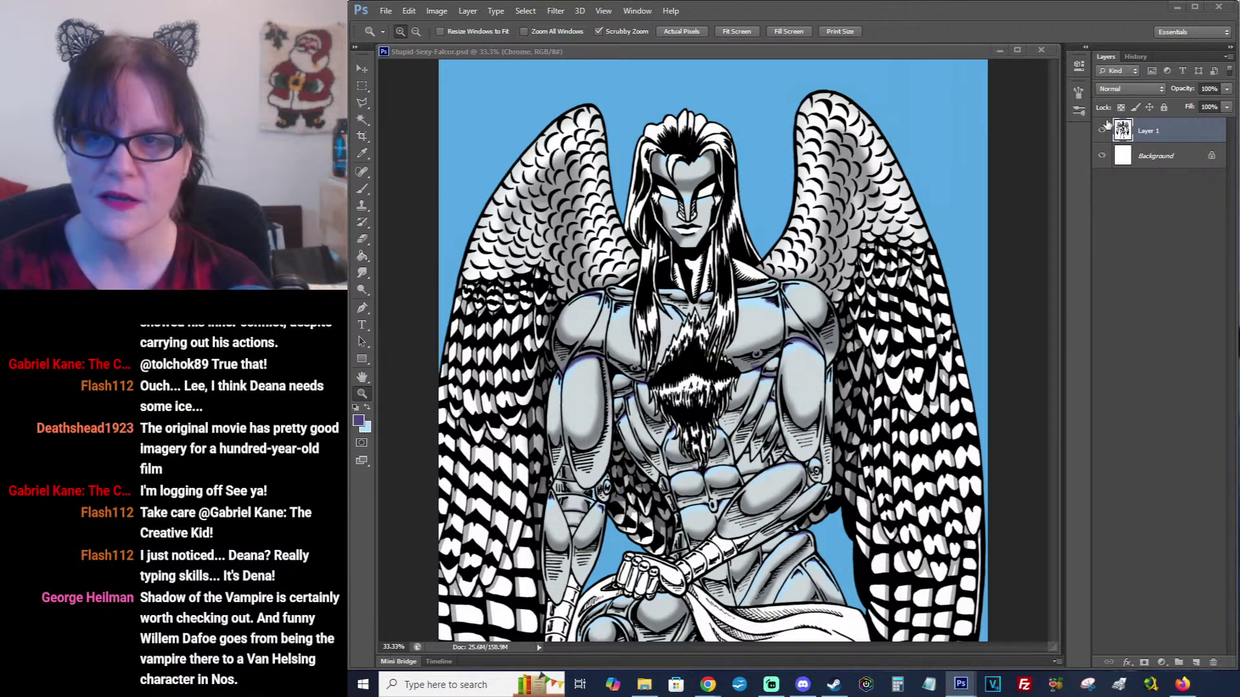
{"action": "left_click", "coordinate": [785, 54]}
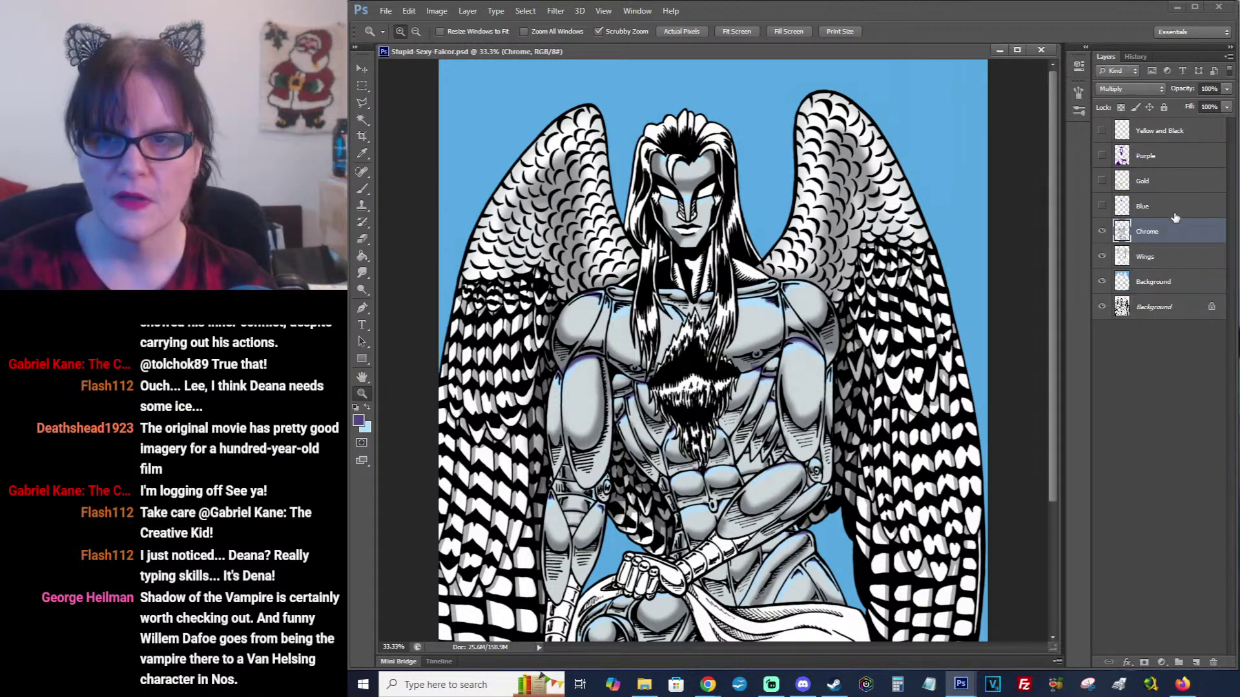
{"action": "left_click", "coordinate": [1123, 234], "text": "ctrl"}
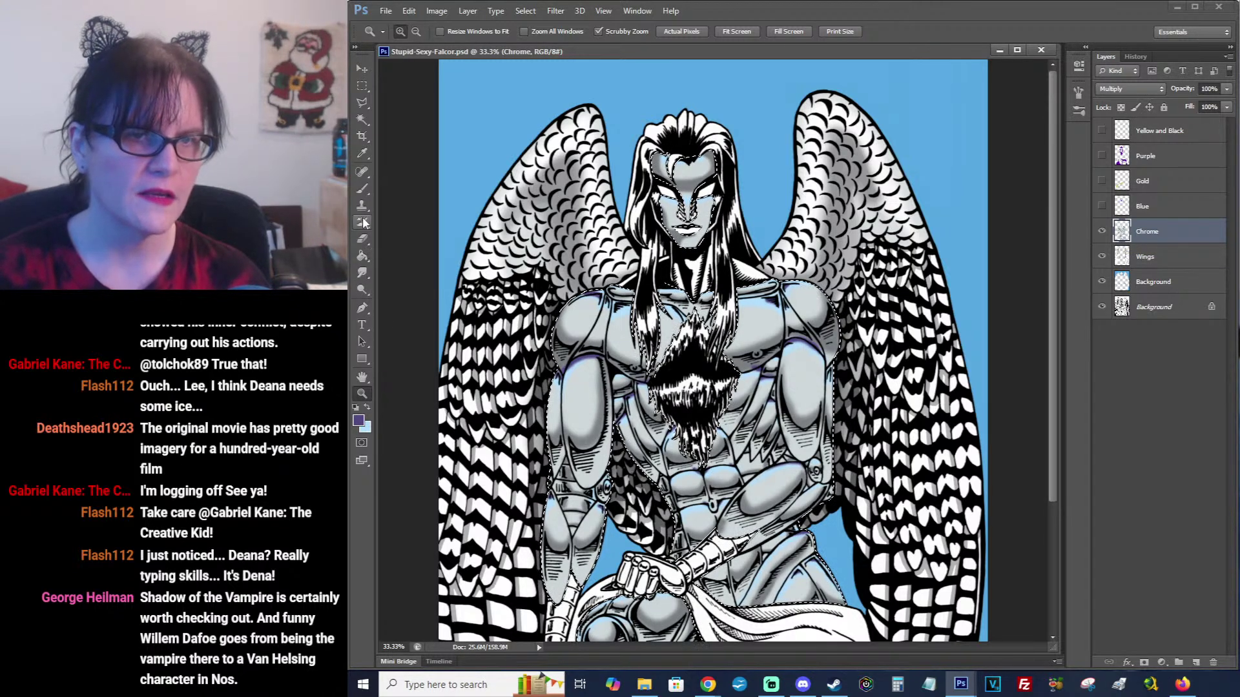
{"action": "left_click", "coordinate": [363, 189]}
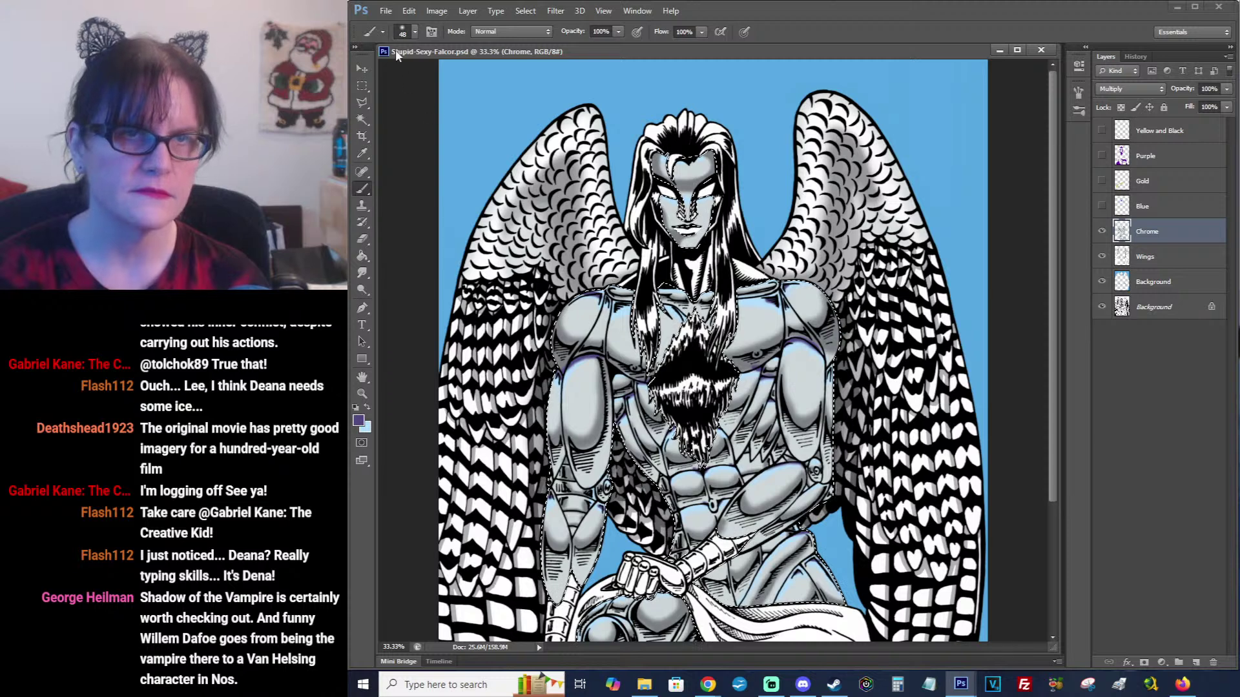
{"action": "left_click", "coordinate": [414, 33]}
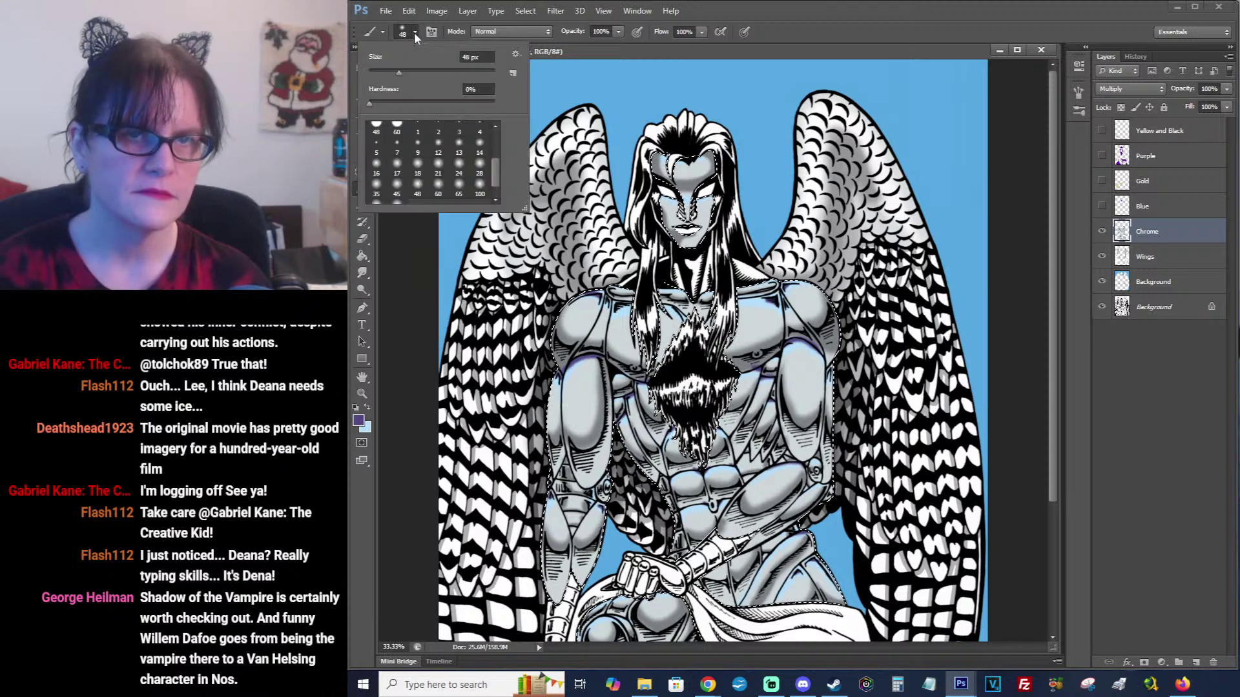
{"action": "double_click", "coordinate": [482, 193]}
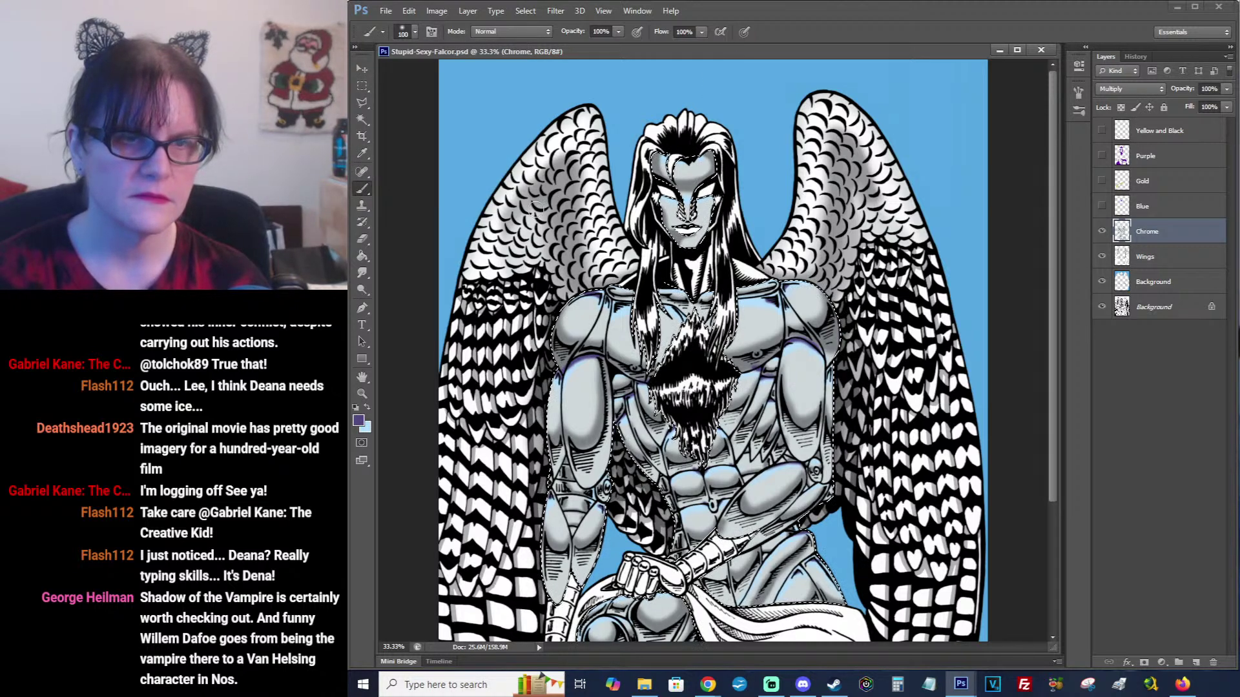
Set the foreground colour to white (ffffff) and brush soft highlights onto the chrome face's forehead and cheeks.
{"action": "left_click", "coordinate": [363, 393]}
{"action": "left_click", "coordinate": [730, 192]}
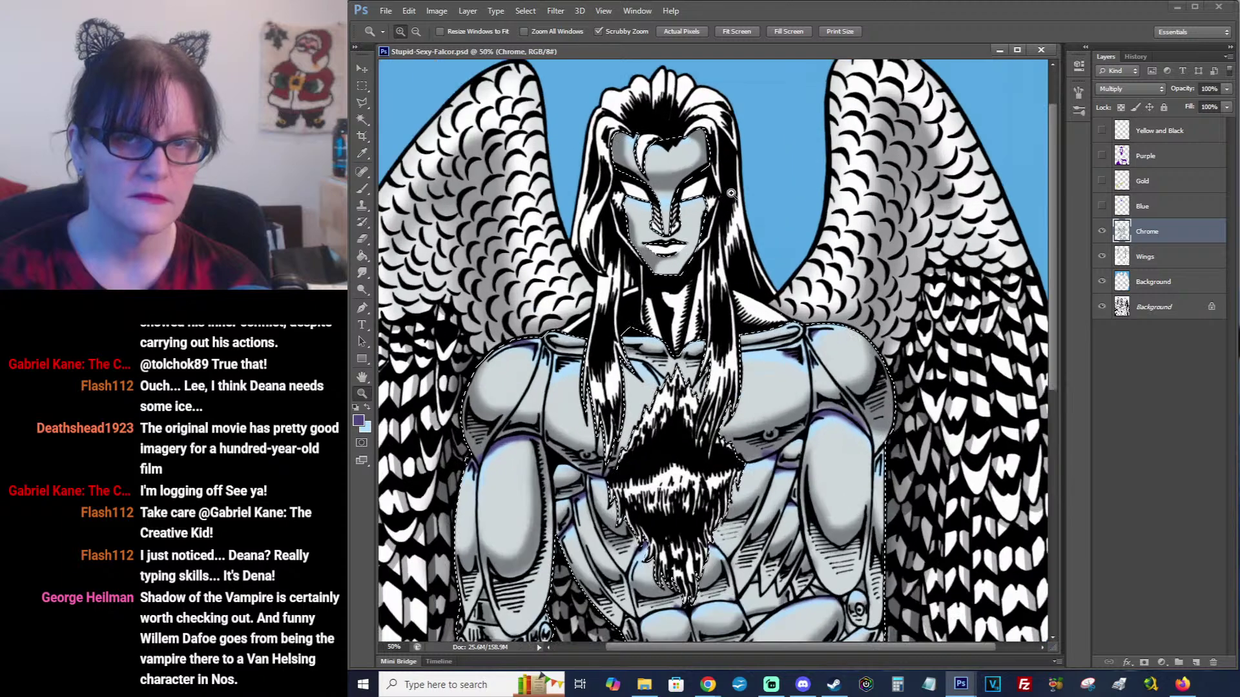
{"action": "left_click", "coordinate": [731, 193]}
{"action": "left_click_drag", "start_coordinate": [731, 193], "coordinate": [808, 249]}
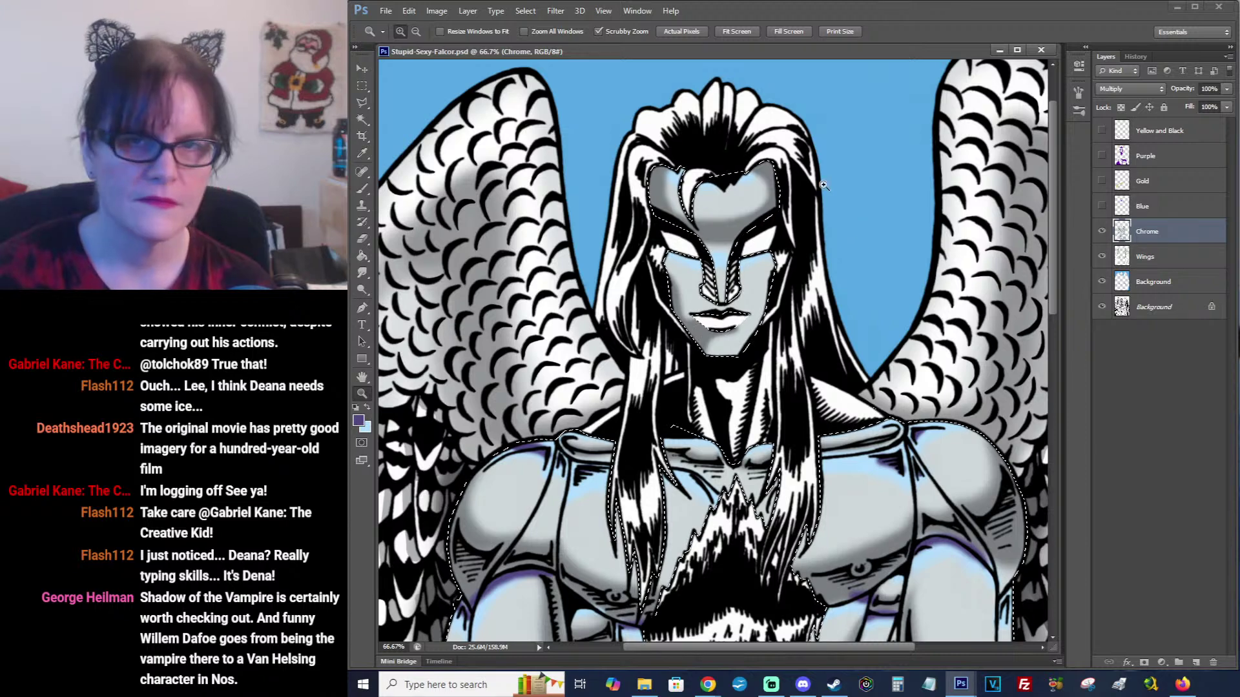
{"action": "left_click_drag", "start_coordinate": [787, 49], "coordinate": [783, 49]}
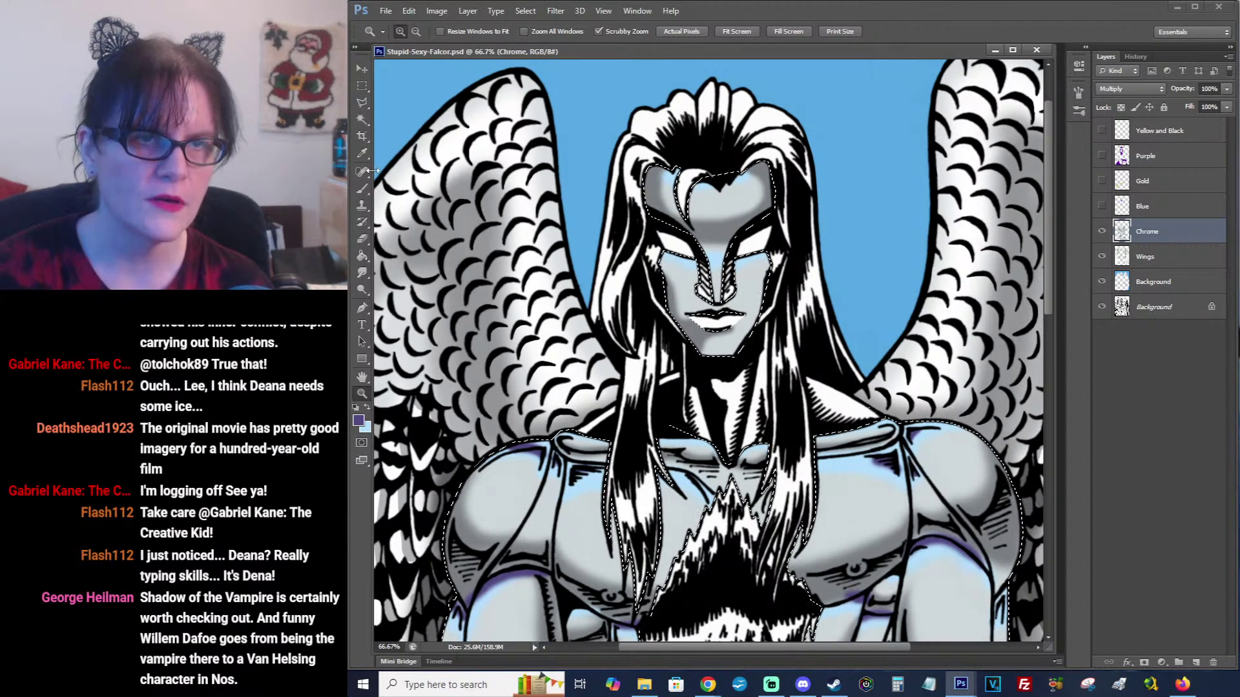
{"action": "left_click", "coordinate": [363, 189]}
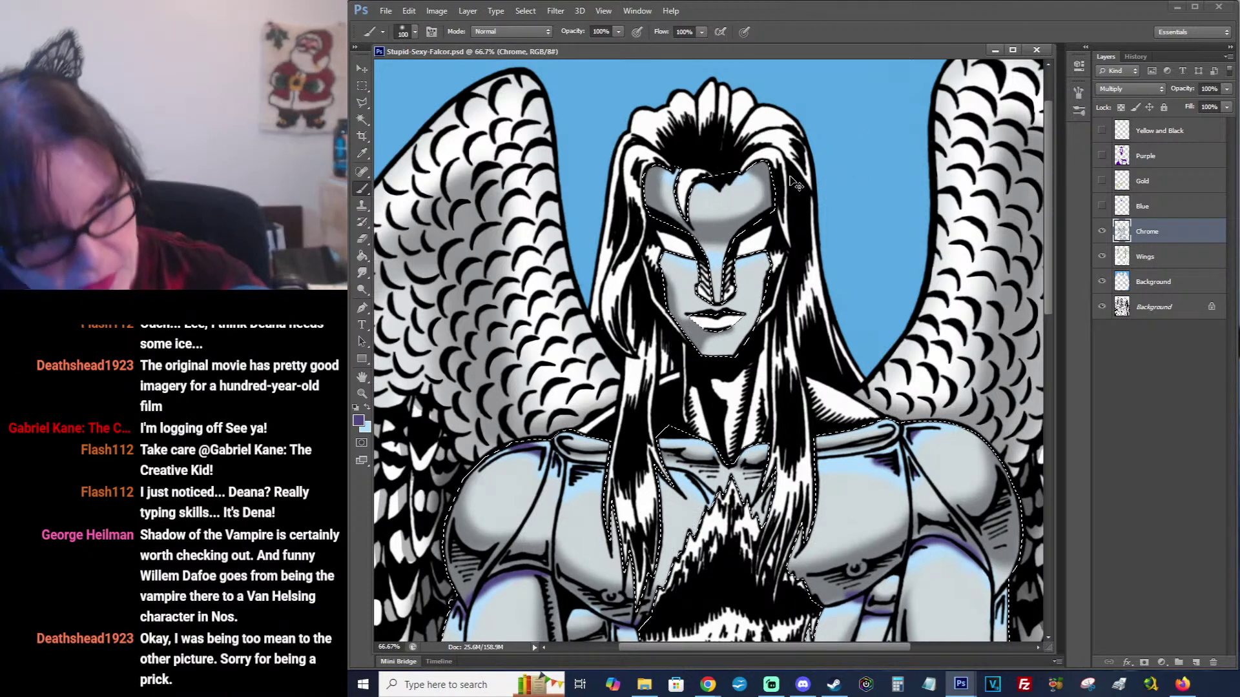
{"action": "left_click", "coordinate": [358, 421]}
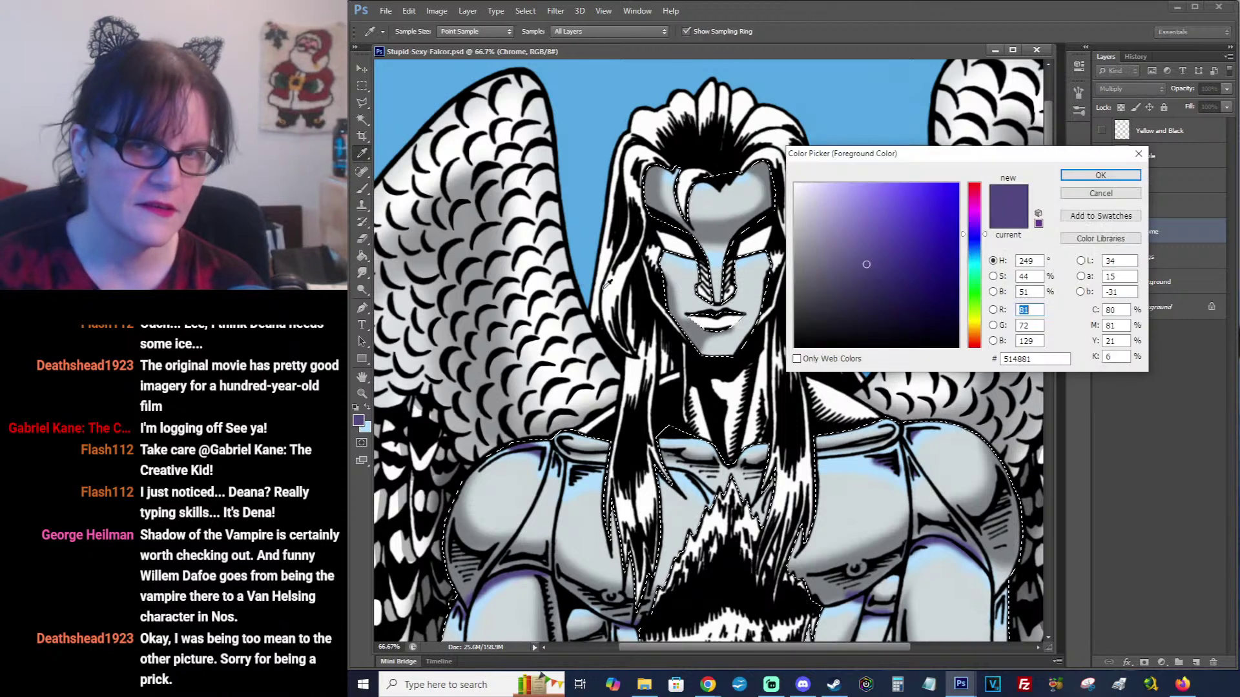
{"action": "left_click_drag", "start_coordinate": [814, 186], "coordinate": [795, 183]}
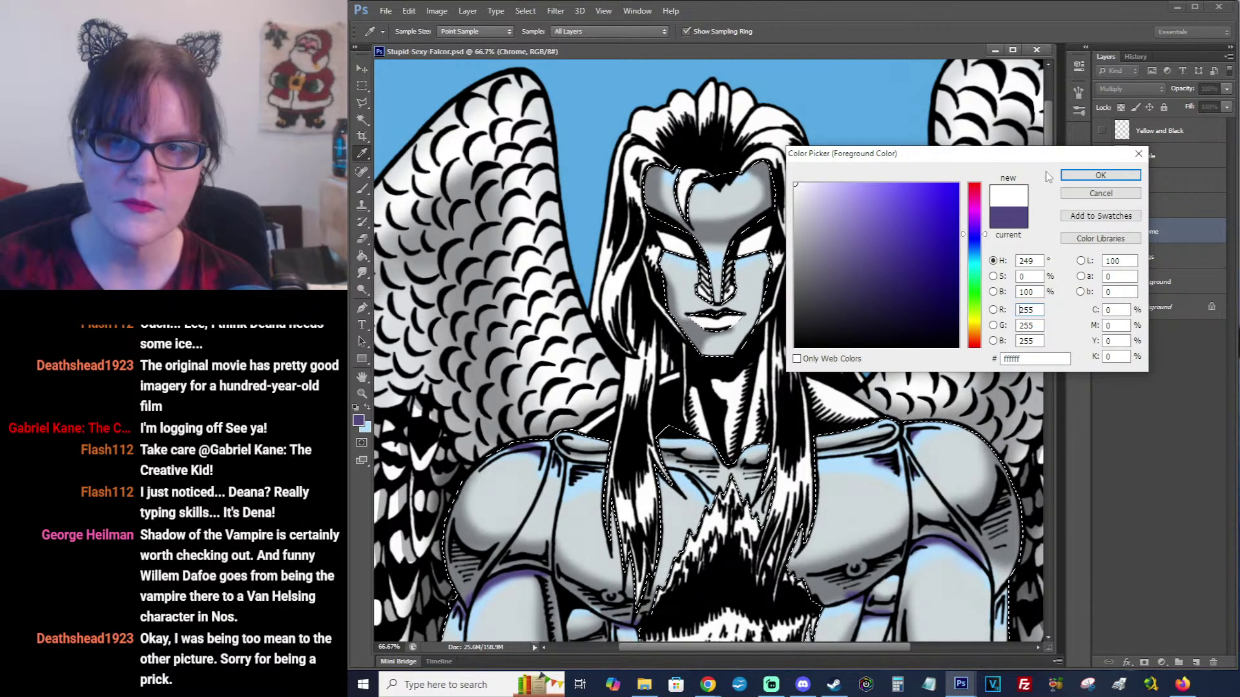
{"action": "left_click", "coordinate": [1098, 175]}
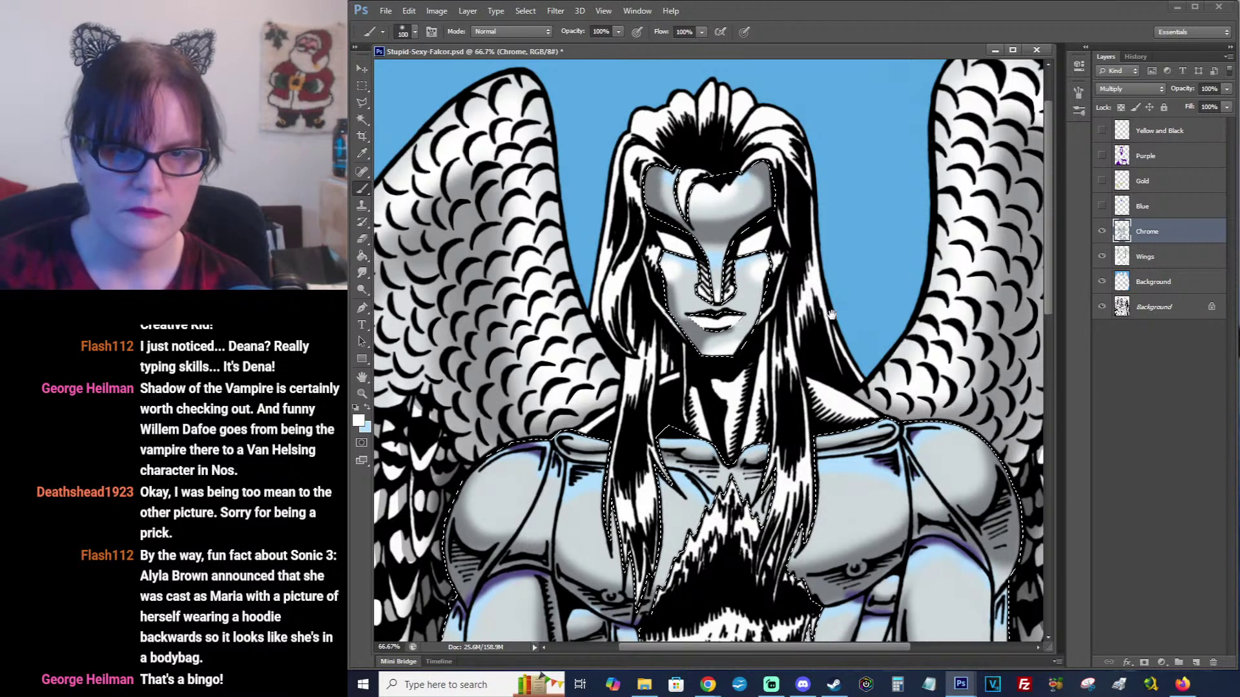
Paint small white highlights along the collar pieces and on the chest studs with a soft 48 px brush.
{"action": "left_click_drag", "start_coordinate": [832, 315], "coordinate": [827, 243]}
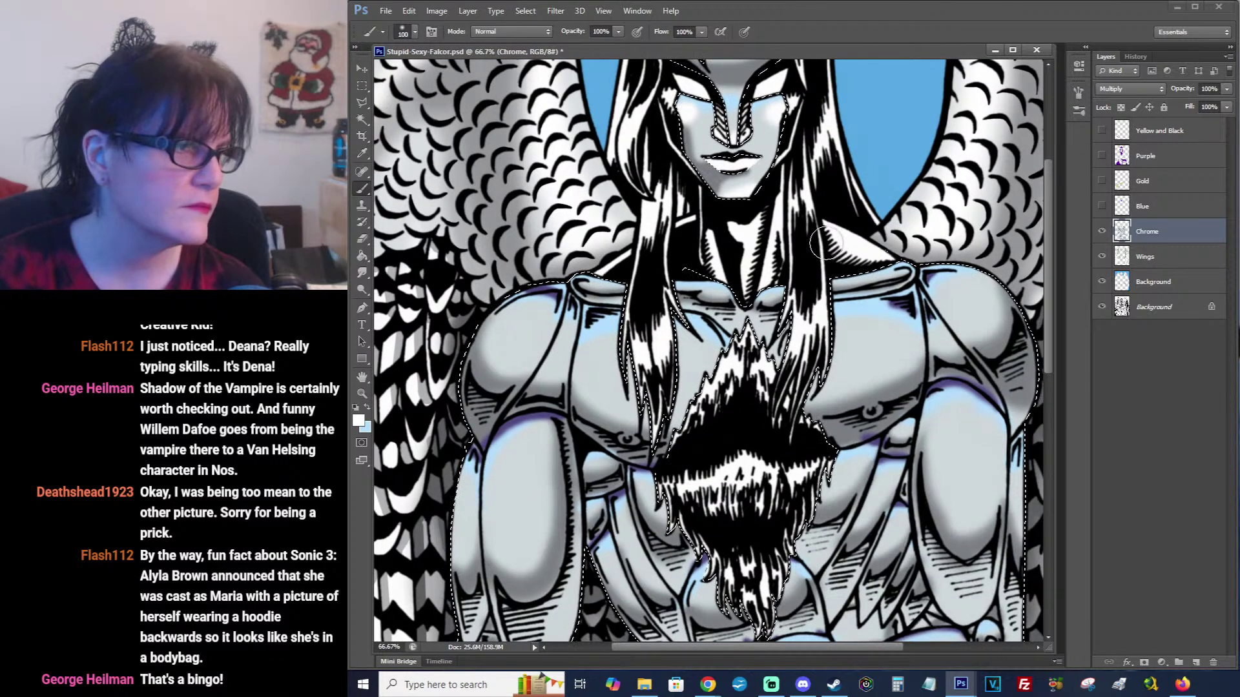
{"action": "left_click", "coordinate": [416, 35]}
{"action": "left_click", "coordinate": [417, 187]}
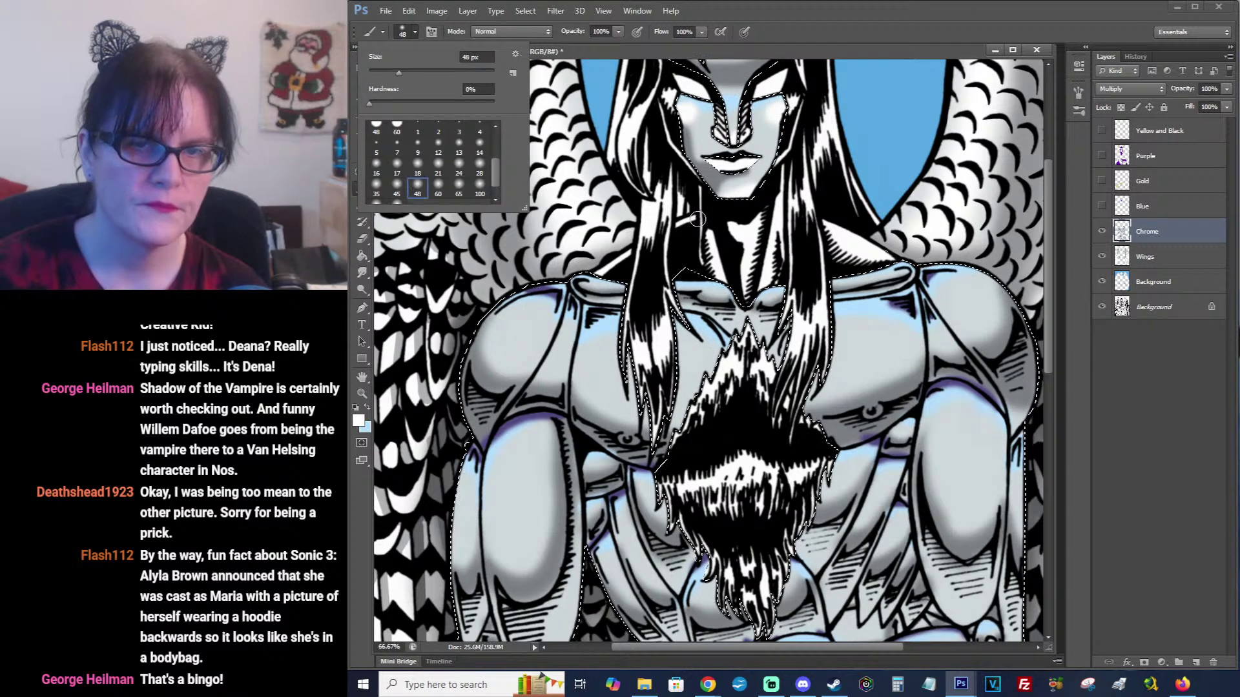
{"action": "left_click_drag", "start_coordinate": [705, 291], "coordinate": [714, 292]}
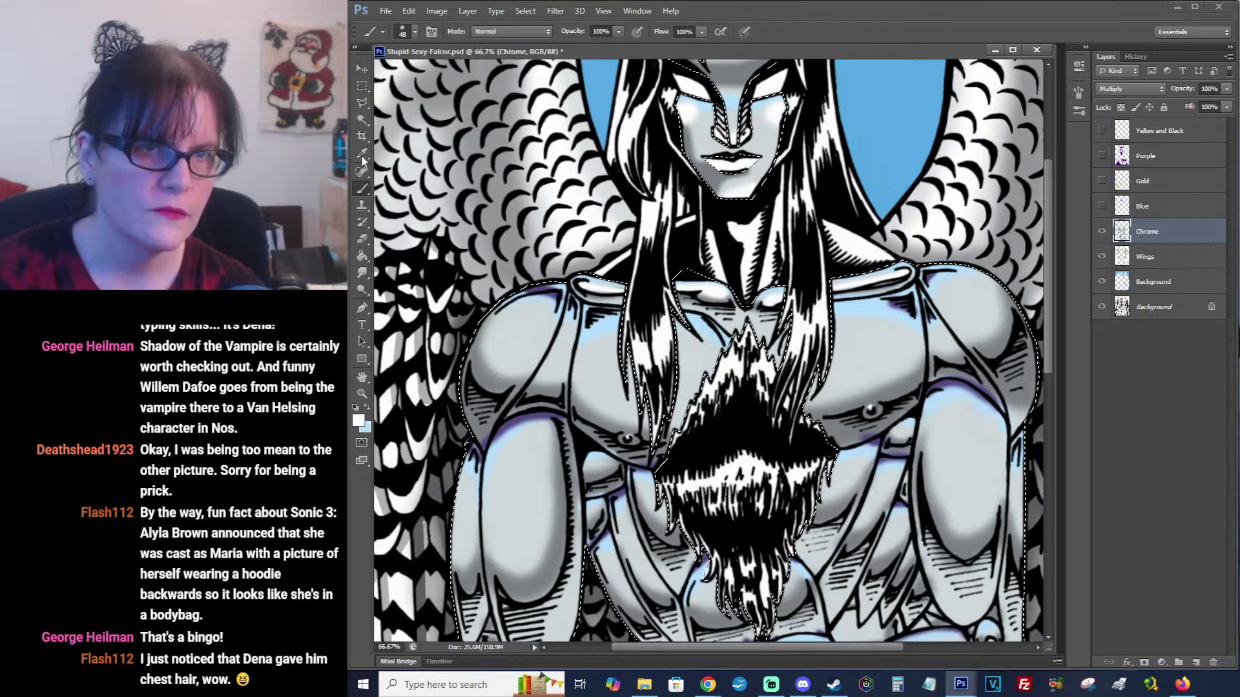
Brush white highlights on both rounded shoulders and across the pectoral plates with a soft 100 px brush.
{"action": "left_click", "coordinate": [405, 36]}
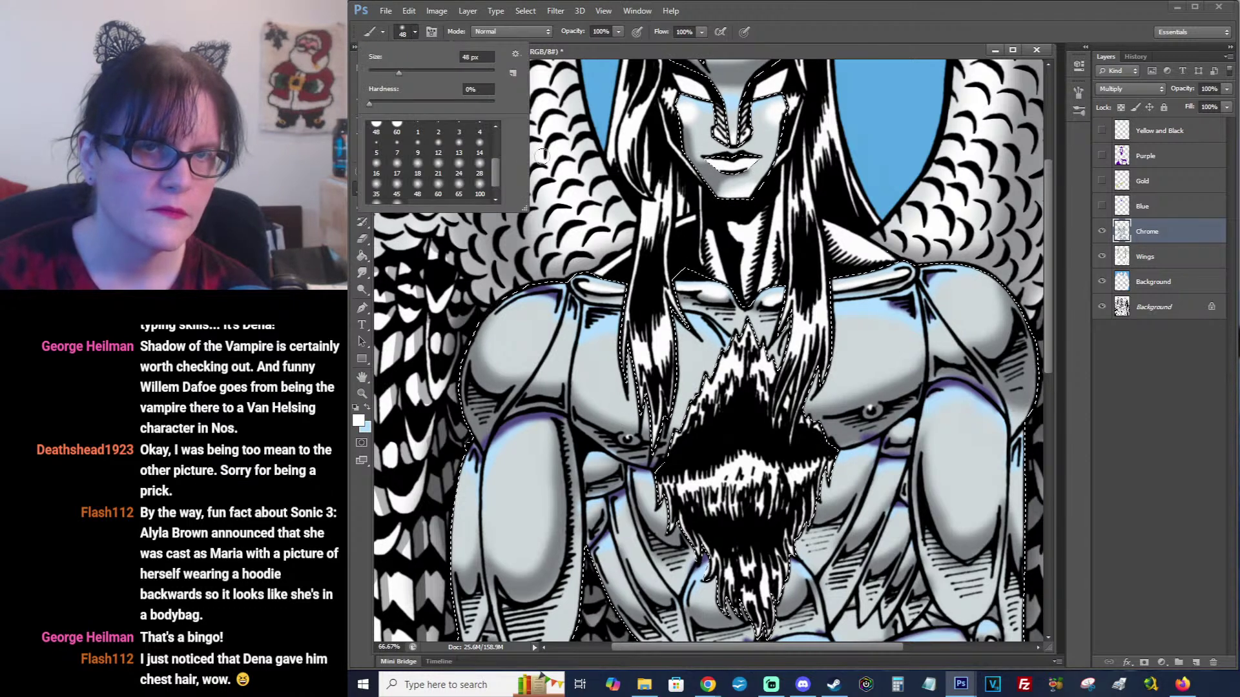
{"action": "left_click", "coordinate": [479, 187]}
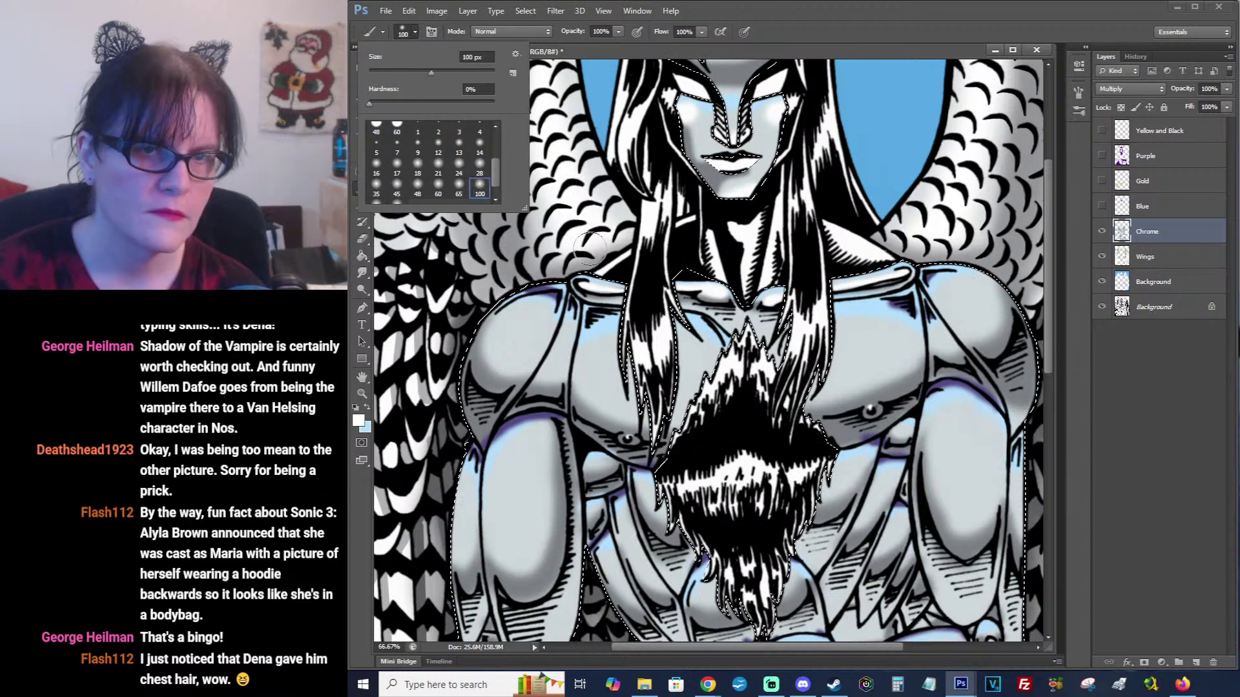
{"action": "left_click", "coordinate": [505, 319]}
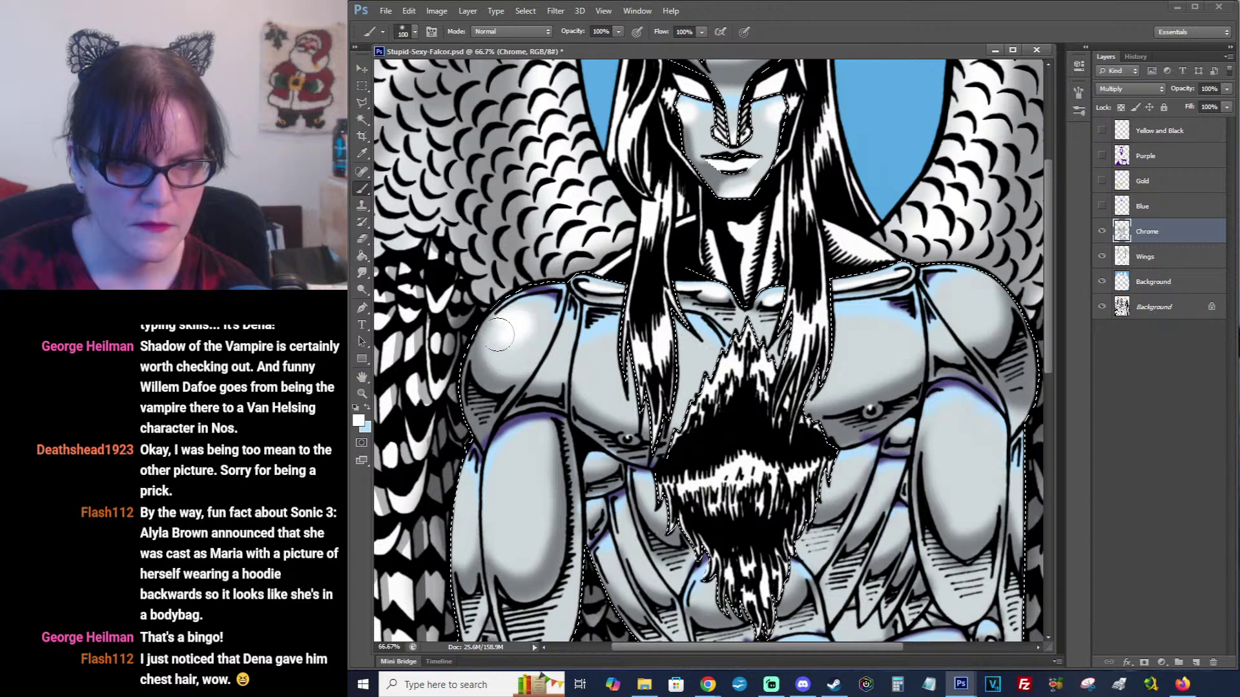
{"action": "left_click_drag", "start_coordinate": [509, 339], "coordinate": [499, 324]}
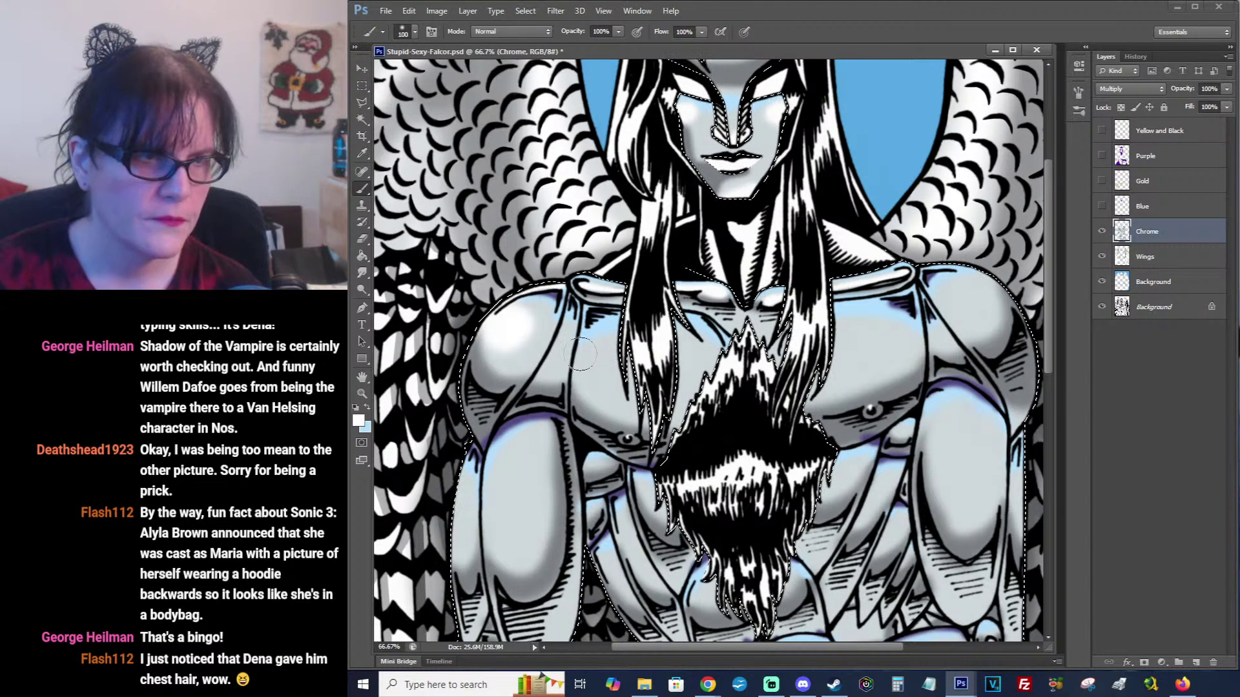
{"action": "mouse_move", "coordinate": [580, 358]}
{"action": "left_mouse_down"}
{"action": "mouse_move", "coordinate": [649, 324]}
{"action": "mouse_move", "coordinate": [685, 257]}
{"action": "left_mouse_up"}
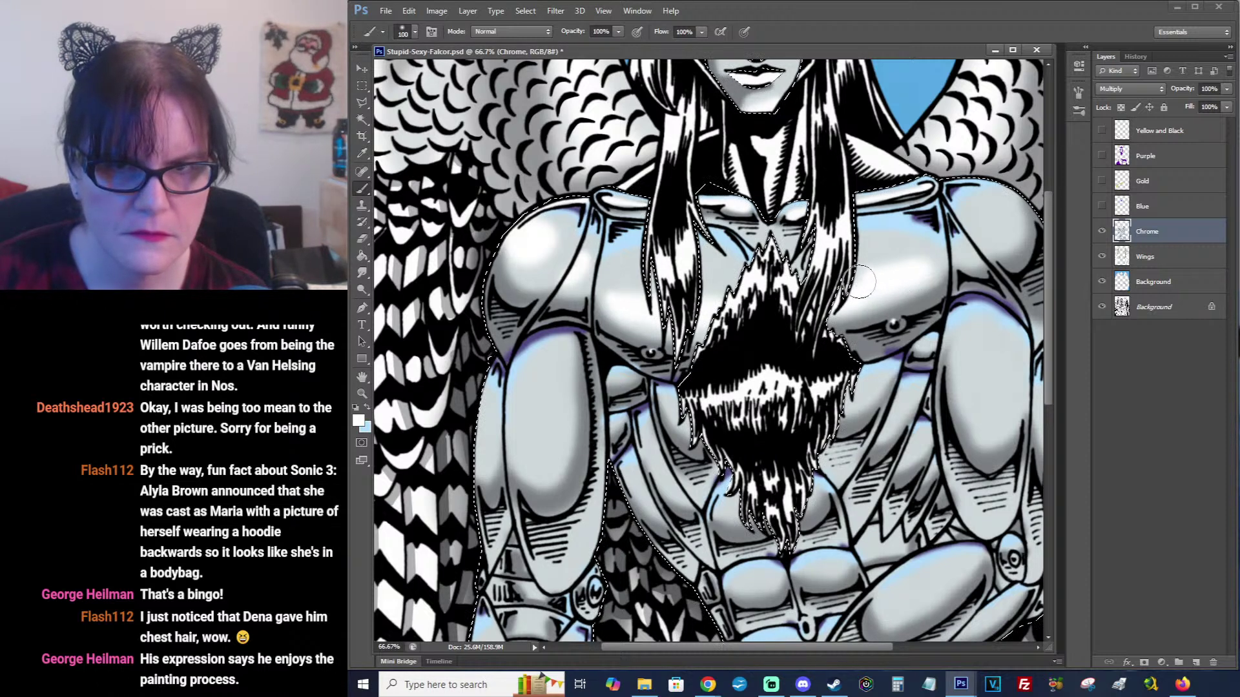
{"action": "mouse_move", "coordinate": [1002, 215]}
{"action": "left_mouse_down"}
{"action": "mouse_move", "coordinate": [955, 221]}
{"action": "mouse_move", "coordinate": [946, 201]}
{"action": "mouse_move", "coordinate": [943, 224]}
{"action": "mouse_move", "coordinate": [927, 219]}
{"action": "mouse_move", "coordinate": [953, 208]}
{"action": "mouse_move", "coordinate": [920, 186]}
{"action": "left_mouse_up"}
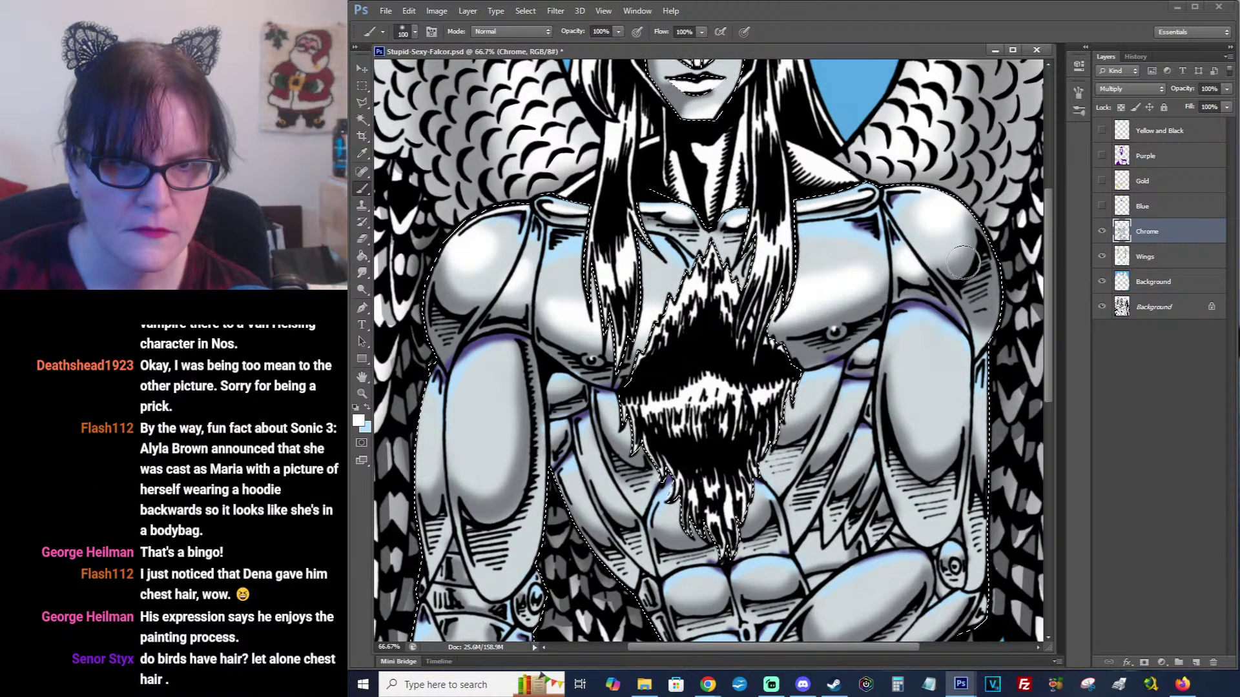
Brush long white highlights down the oval plates and outer edges of both upper arms.
{"action": "left_click_drag", "start_coordinate": [896, 307], "coordinate": [902, 213]}
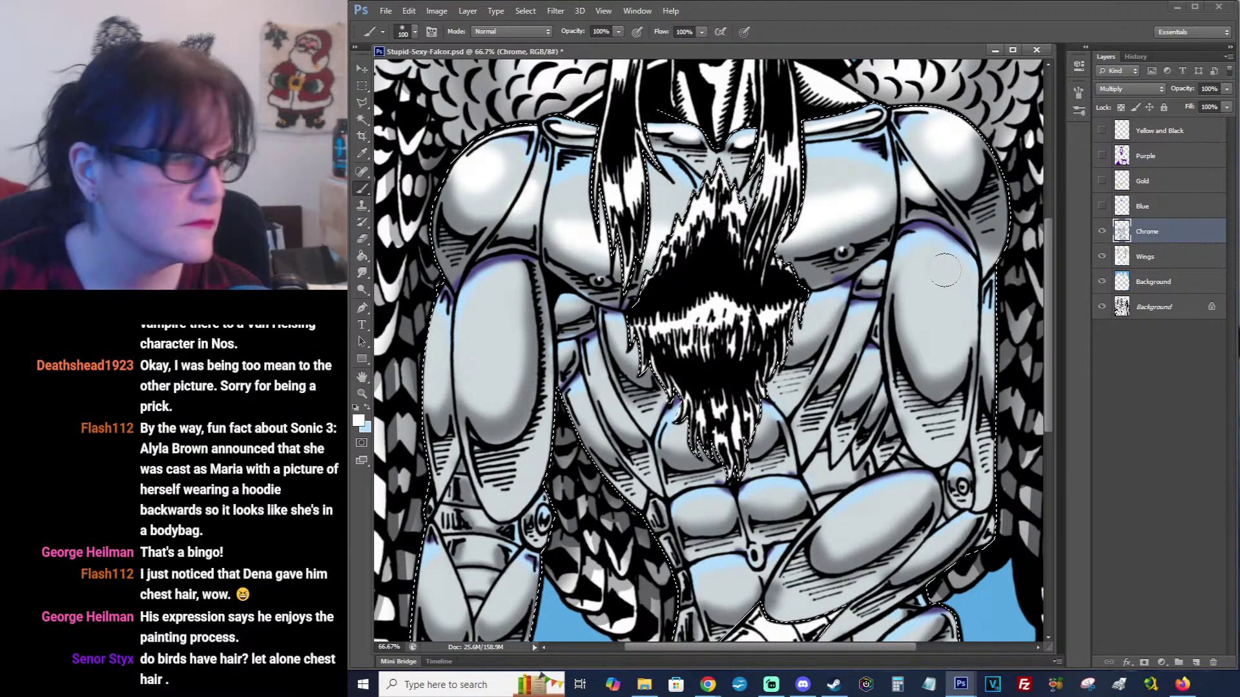
{"action": "mouse_move", "coordinate": [933, 267]}
{"action": "left_mouse_down"}
{"action": "mouse_move", "coordinate": [936, 326]}
{"action": "mouse_move", "coordinate": [947, 301]}
{"action": "mouse_move", "coordinate": [928, 267]}
{"action": "mouse_move", "coordinate": [933, 334]}
{"action": "left_mouse_up"}
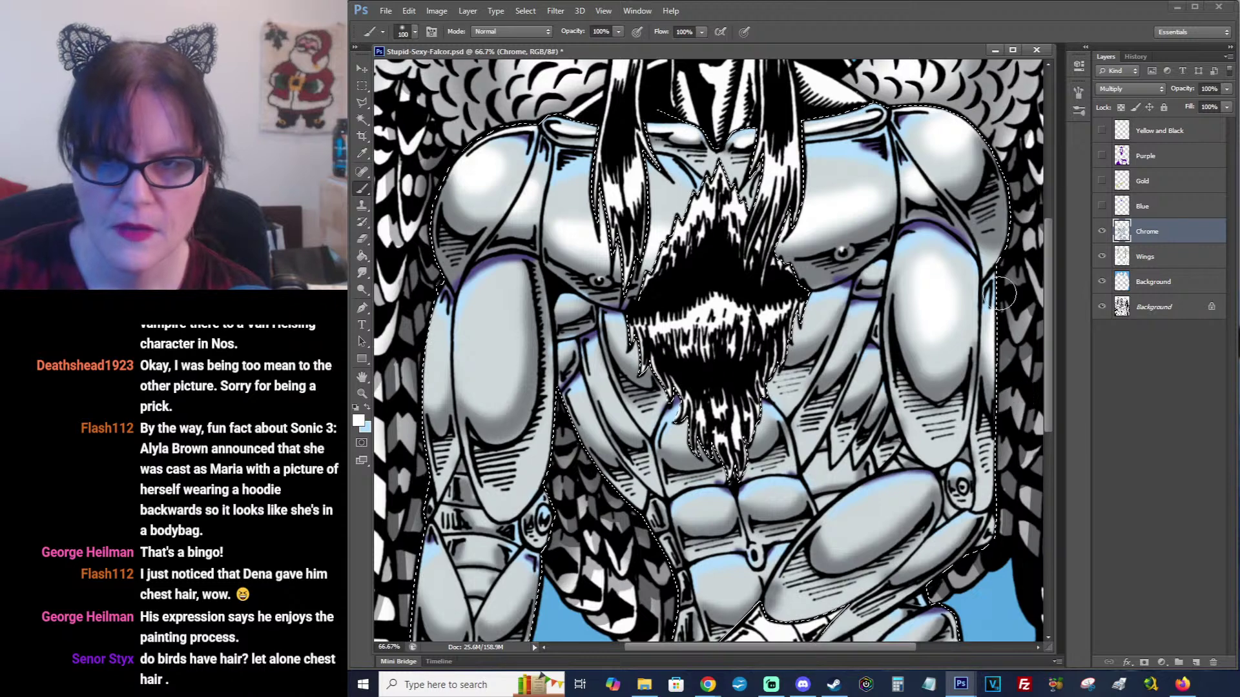
{"action": "left_click_drag", "start_coordinate": [581, 230], "coordinate": [658, 248]}
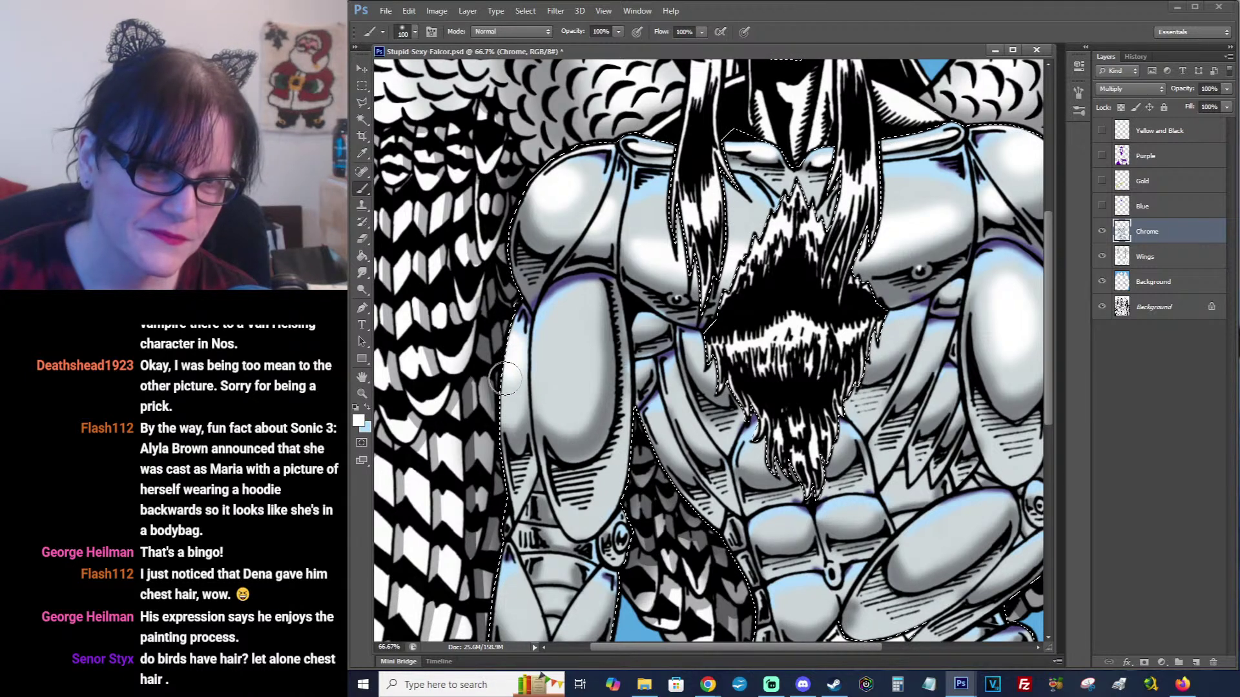
{"action": "mouse_move", "coordinate": [581, 300]}
{"action": "left_mouse_down"}
{"action": "mouse_move", "coordinate": [561, 374]}
{"action": "mouse_move", "coordinate": [549, 335]}
{"action": "mouse_move", "coordinate": [565, 311]}
{"action": "mouse_move", "coordinate": [562, 387]}
{"action": "mouse_move", "coordinate": [625, 345]}
{"action": "mouse_move", "coordinate": [561, 363]}
{"action": "mouse_move", "coordinate": [568, 329]}
{"action": "left_mouse_up"}
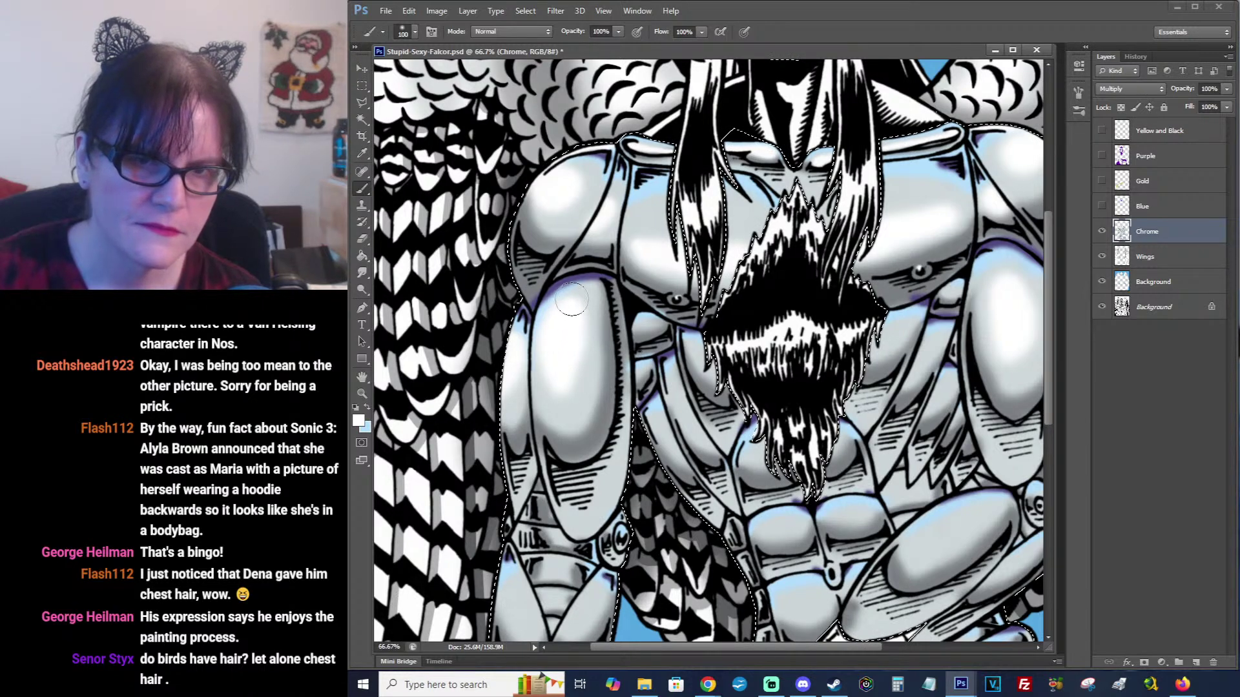
Add soft white highlights to the rib plates and abdominal muscles around and below the chest hair.
{"action": "scroll", "coordinate": [572, 299], "scroll_direction": "down", "scroll_amount": 5}
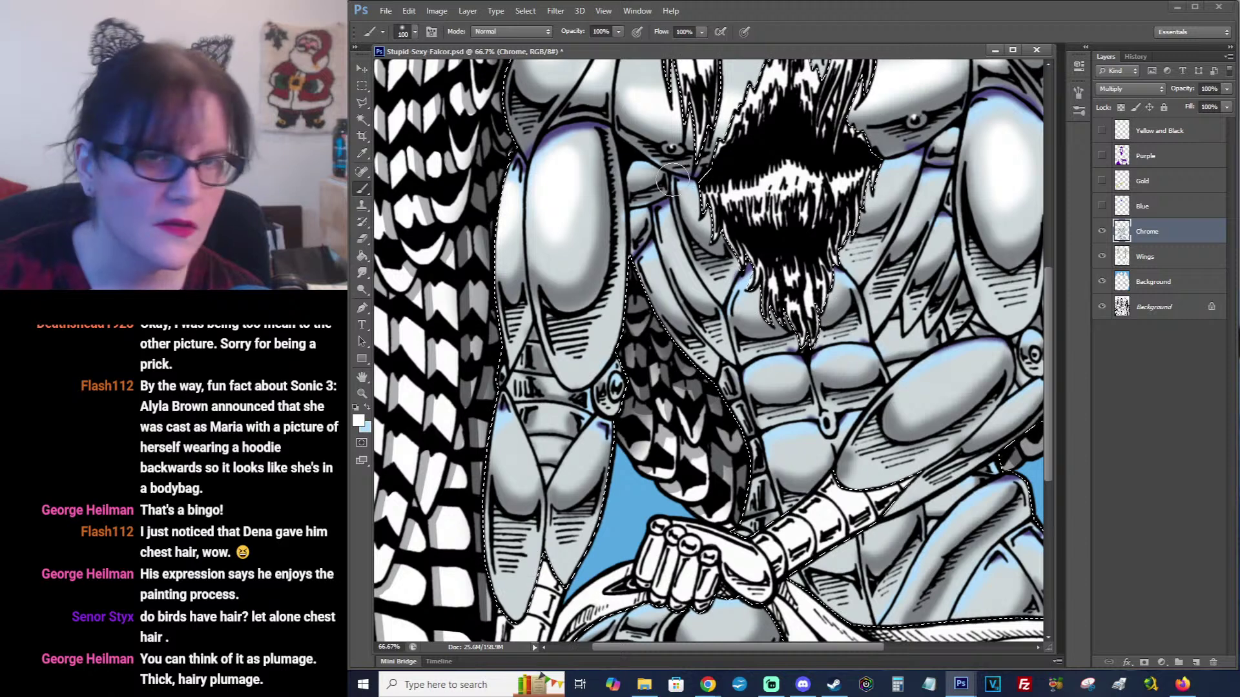
{"action": "mouse_move", "coordinate": [648, 173]}
{"action": "left_mouse_down"}
{"action": "mouse_move", "coordinate": [636, 176]}
{"action": "mouse_move", "coordinate": [657, 172]}
{"action": "left_mouse_up"}
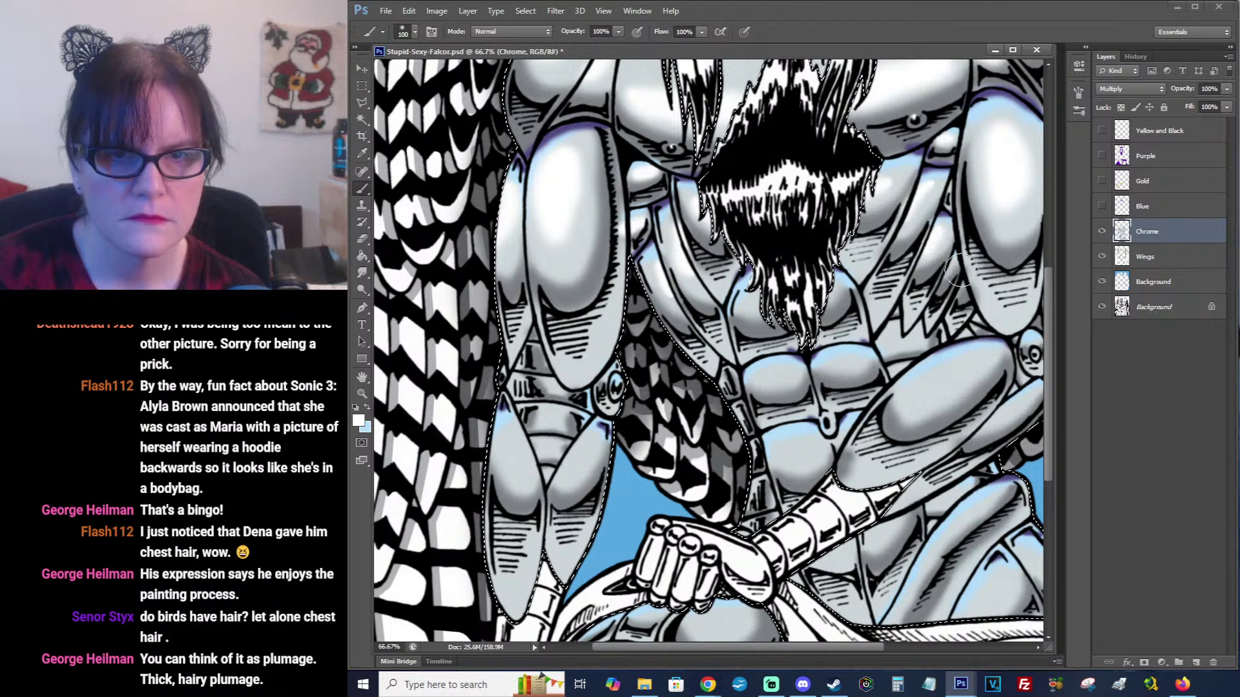
{"action": "left_click_drag", "start_coordinate": [915, 301], "coordinate": [870, 224]}
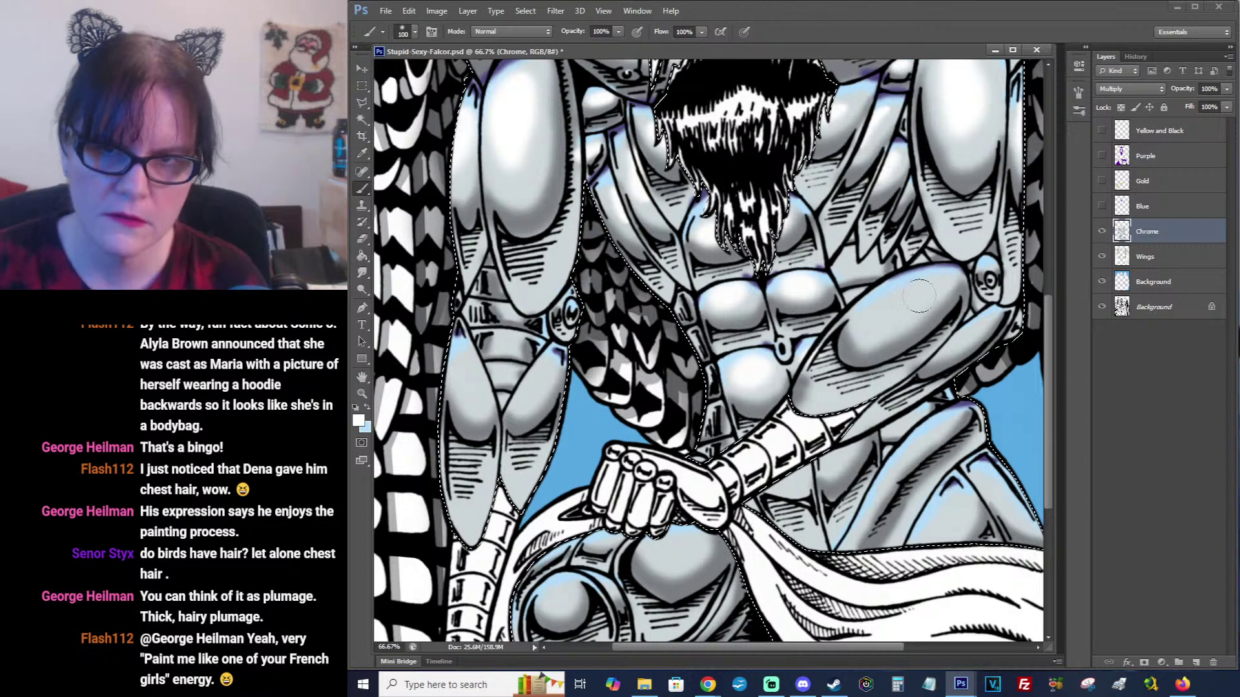
Paint soft white highlights on the bent forearm's oval plate, its narrow outer plate and the round elbow joint.
{"action": "mouse_move", "coordinate": [918, 290]}
{"action": "left_mouse_down"}
{"action": "mouse_move", "coordinate": [867, 325]}
{"action": "mouse_move", "coordinate": [944, 283]}
{"action": "left_mouse_up"}
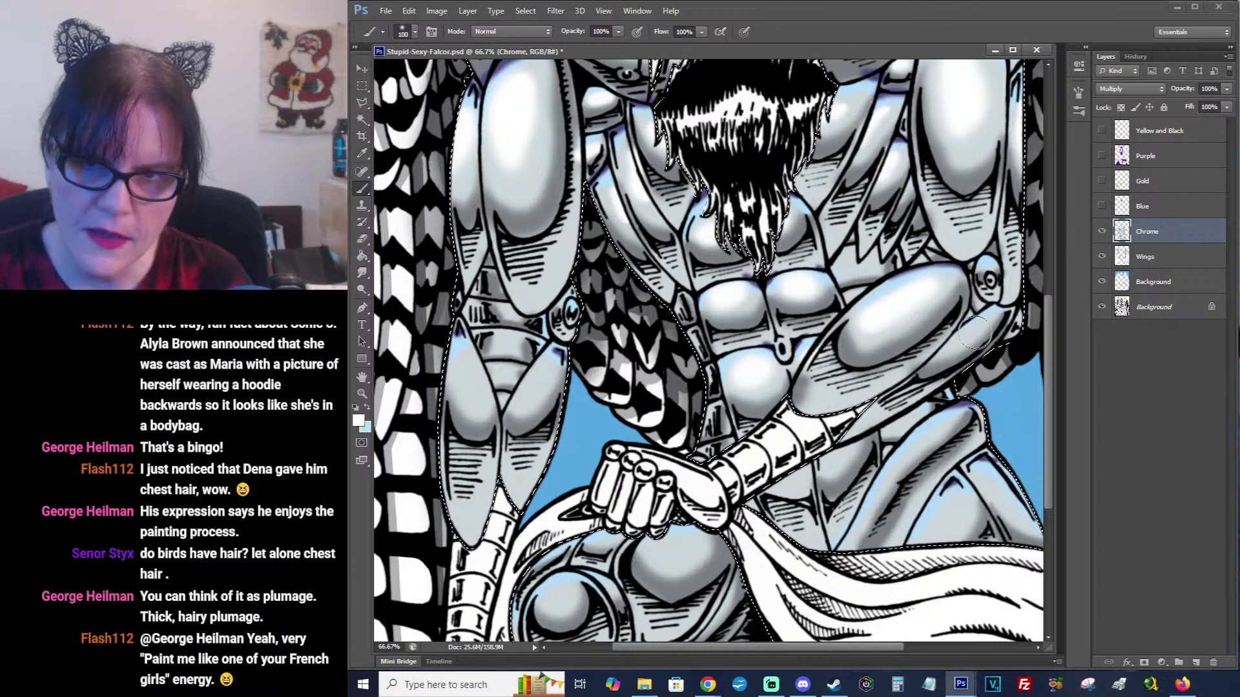
{"action": "left_click_drag", "start_coordinate": [988, 321], "coordinate": [990, 318]}
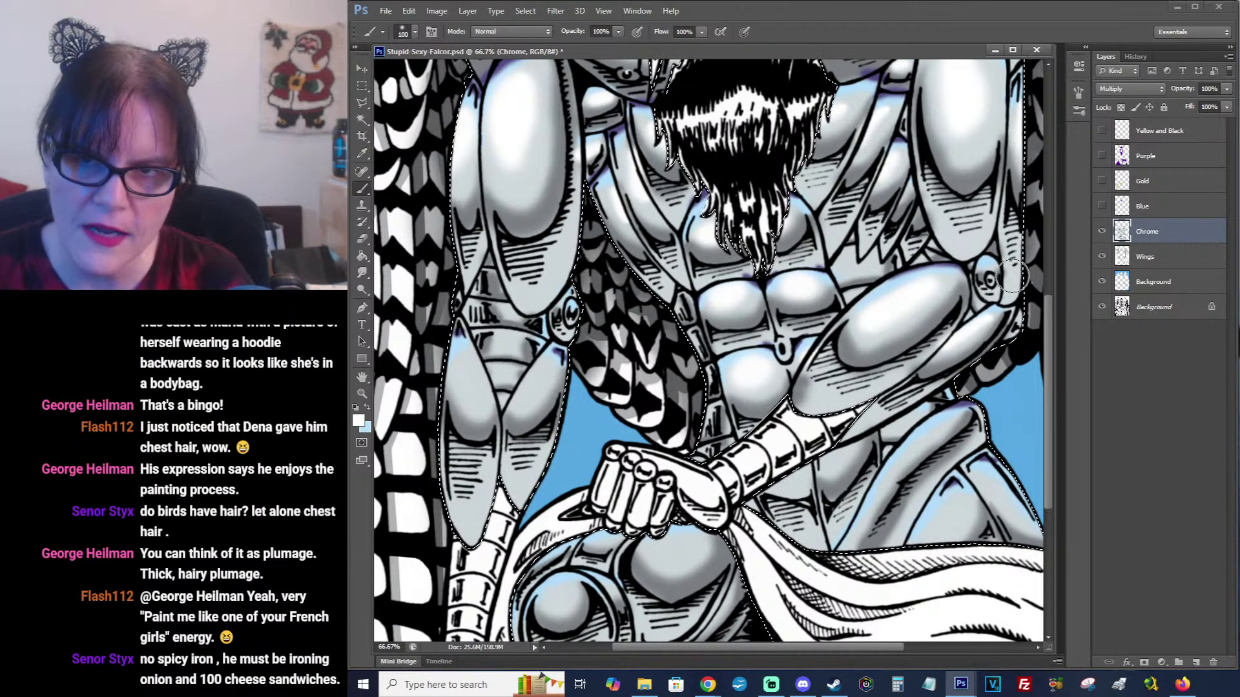
{"action": "left_click_drag", "start_coordinate": [1032, 253], "coordinate": [991, 292]}
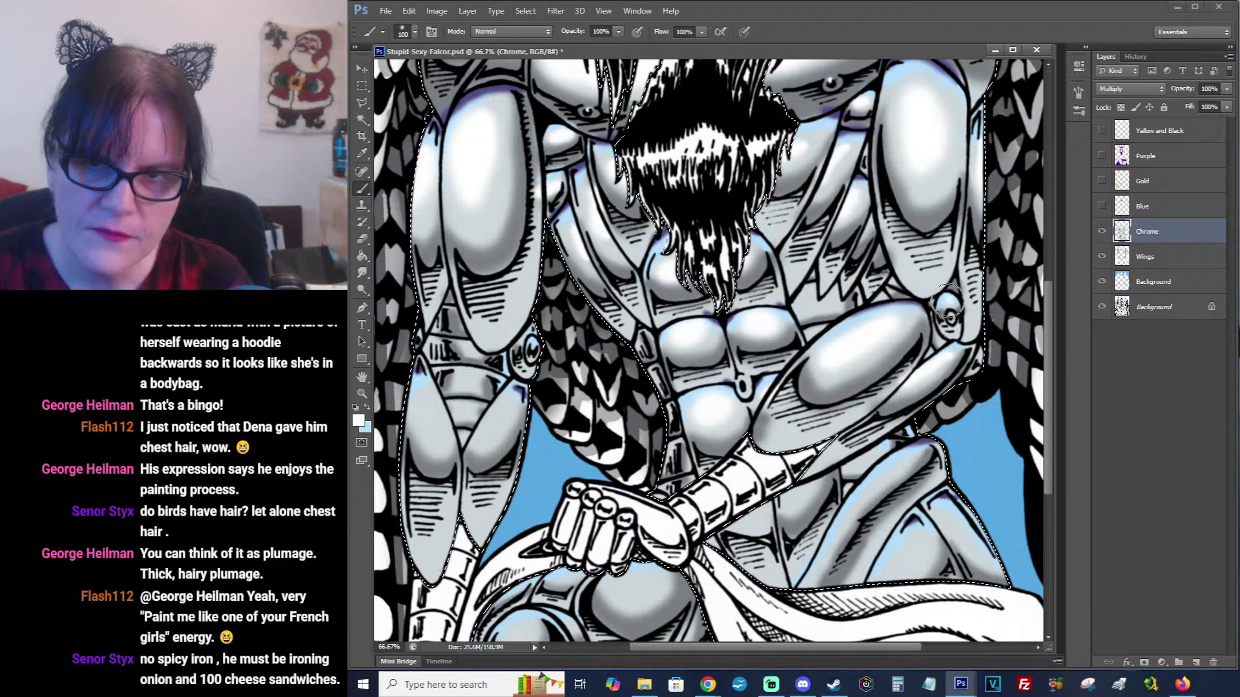
{"action": "left_click", "coordinate": [948, 300]}
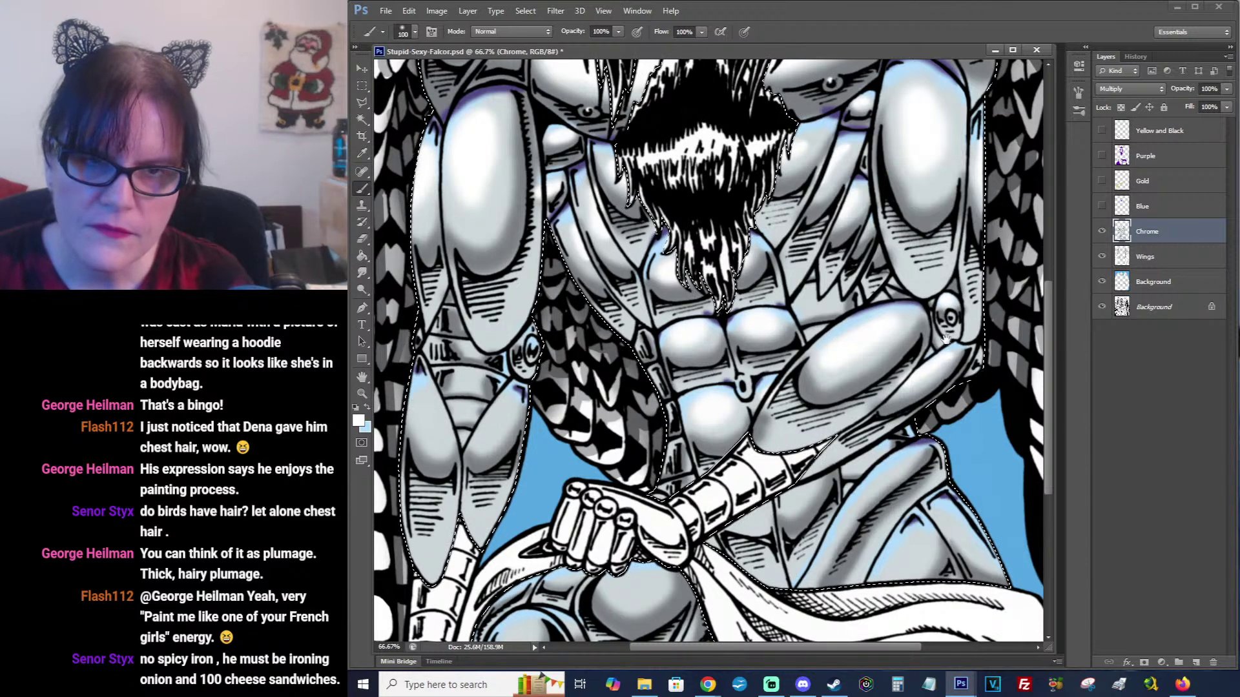
Brush white highlights down both tapered plates of the straight forearm and across the bands at its elbow.
{"action": "mouse_move", "coordinate": [779, 423]}
{"action": "left_mouse_down"}
{"action": "mouse_move", "coordinate": [806, 341]}
{"action": "mouse_move", "coordinate": [857, 289]}
{"action": "left_mouse_up"}
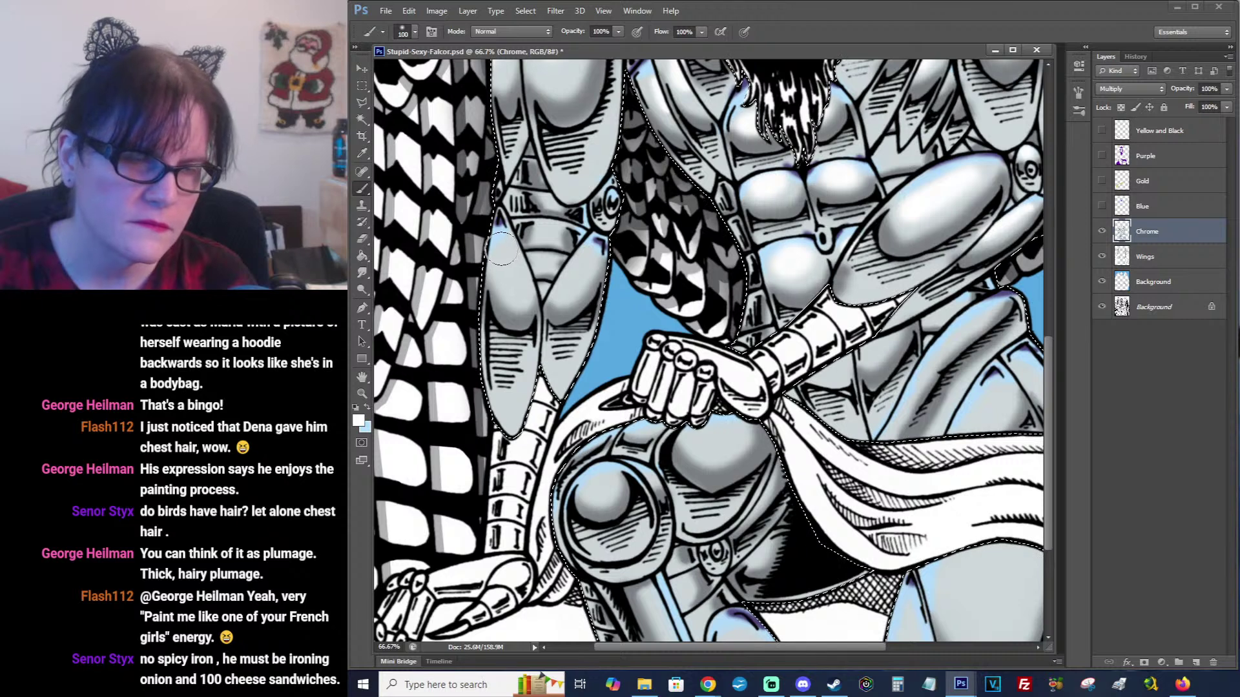
{"action": "mouse_move", "coordinate": [504, 250]}
{"action": "left_mouse_down"}
{"action": "mouse_move", "coordinate": [516, 276]}
{"action": "mouse_move", "coordinate": [506, 240]}
{"action": "left_mouse_up"}
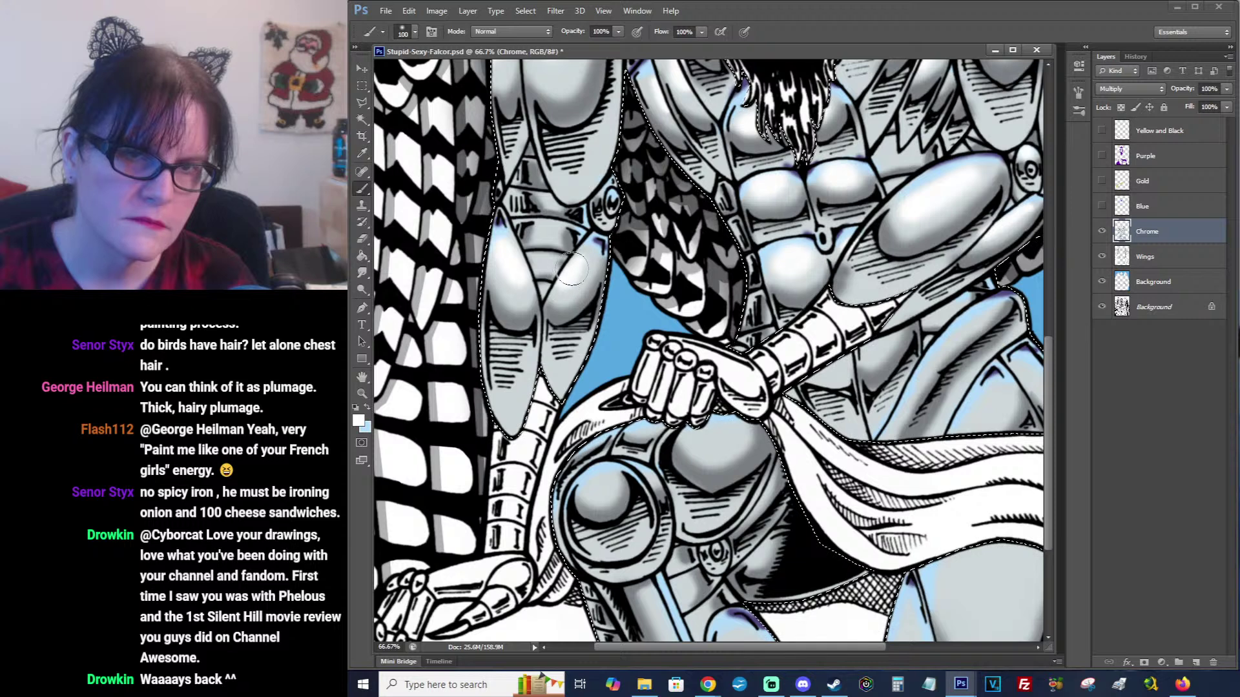
{"action": "left_click_drag", "start_coordinate": [572, 268], "coordinate": [582, 256]}
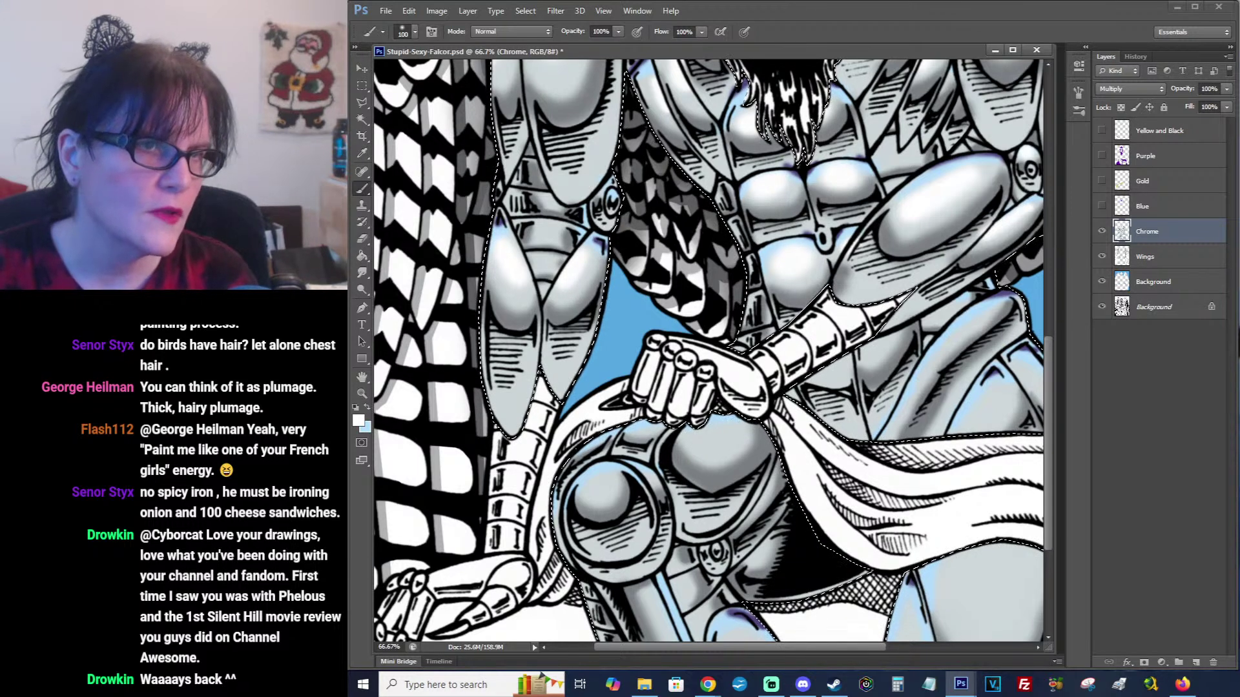
{"action": "key", "text": "alt+Tab"}
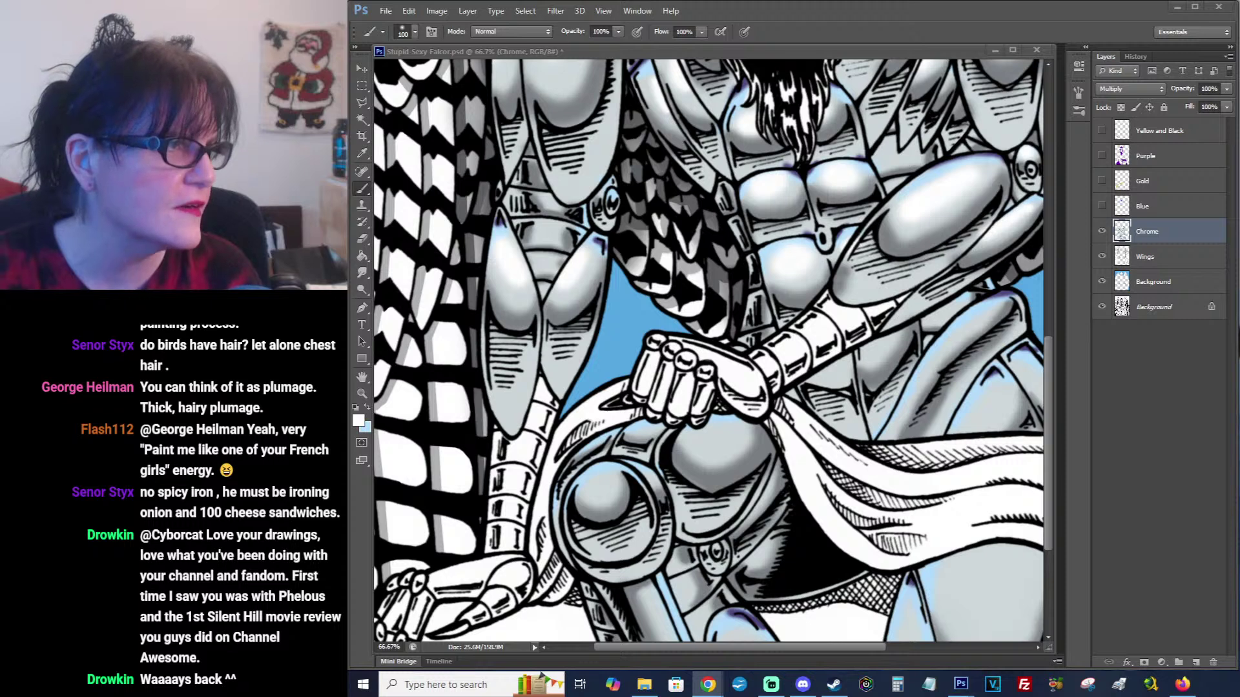
{"action": "key", "text": "alt+Tab"}
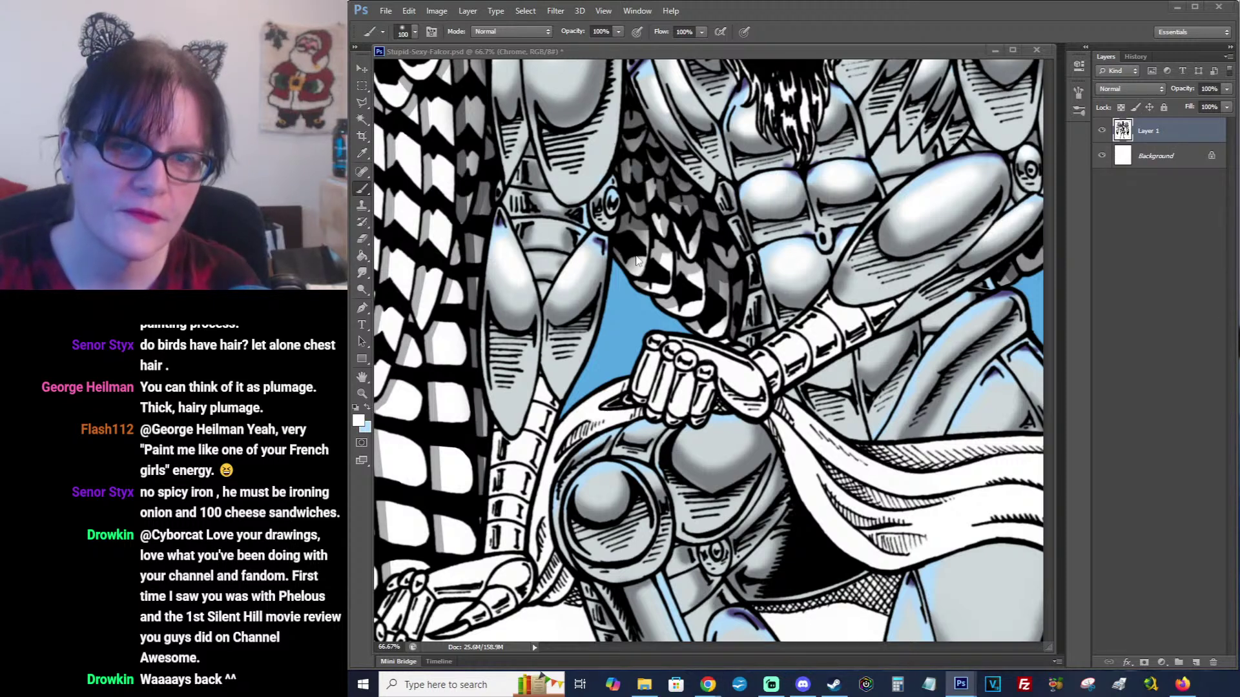
{"action": "left_click", "coordinate": [724, 49]}
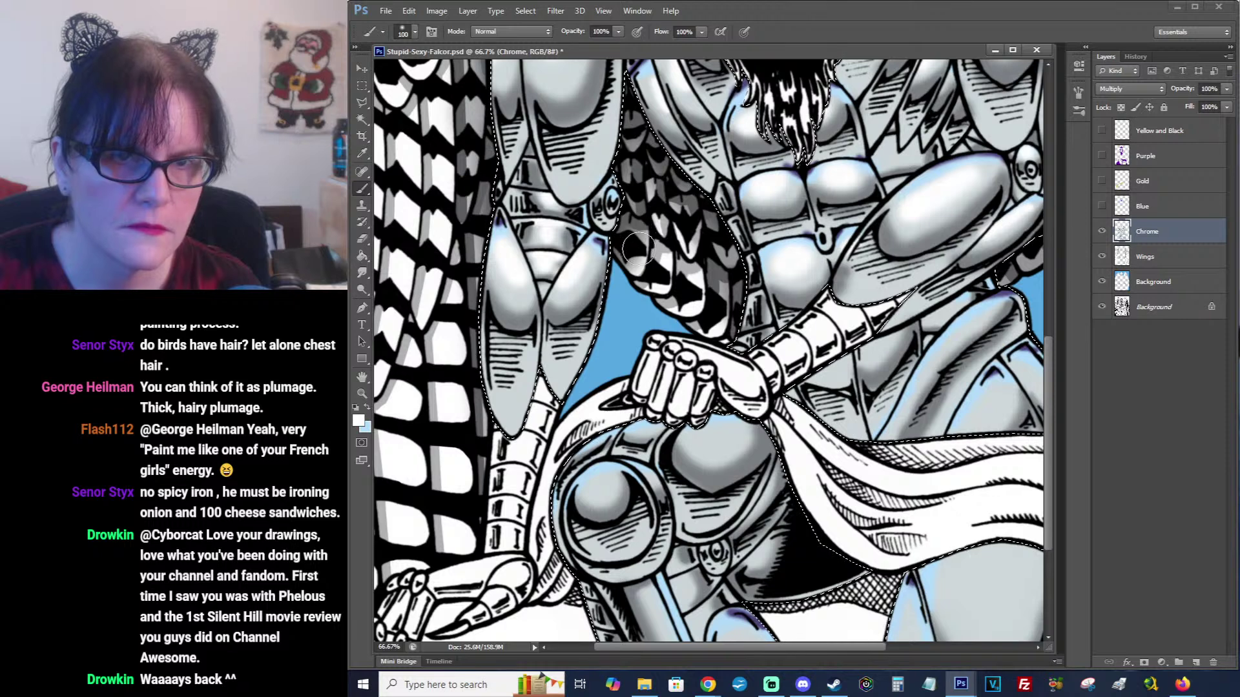
Add soft white highlights to the lower abdomen below the bent forearm and the rounded thigh plate beneath the clenched hand.
{"action": "left_click_drag", "start_coordinate": [641, 304], "coordinate": [596, 352]}
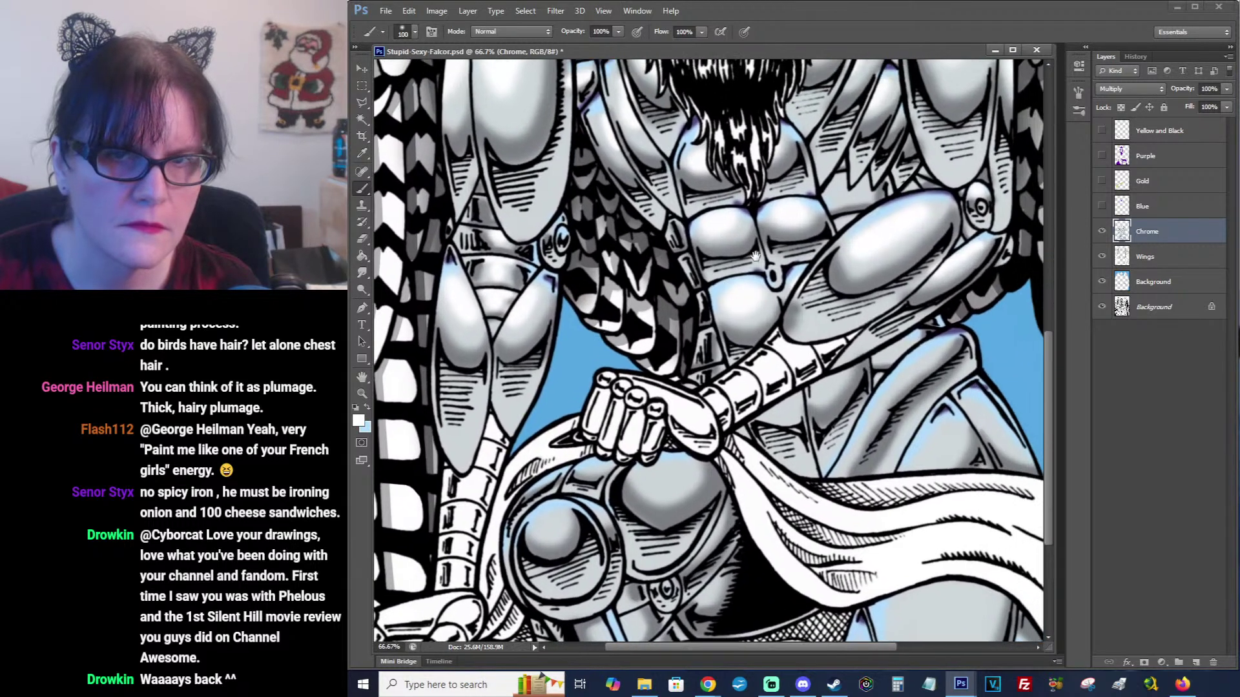
{"action": "left_click_drag", "start_coordinate": [815, 234], "coordinate": [565, 271]}
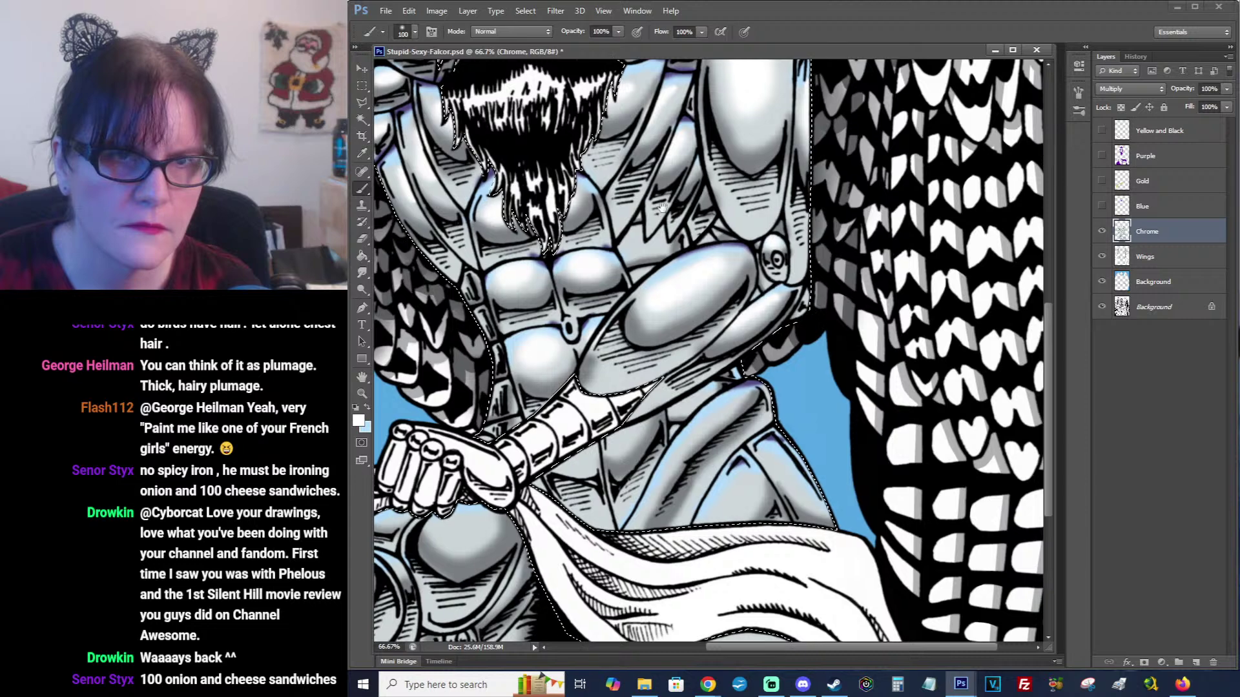
{"action": "left_click_drag", "start_coordinate": [625, 202], "coordinate": [896, 207]}
{"action": "mouse_move", "coordinate": [829, 235]}
{"action": "left_mouse_down"}
{"action": "mouse_move", "coordinate": [649, 252]}
{"action": "mouse_move", "coordinate": [628, 274]}
{"action": "mouse_move", "coordinate": [616, 363]}
{"action": "mouse_move", "coordinate": [620, 336]}
{"action": "mouse_move", "coordinate": [613, 349]}
{"action": "mouse_move", "coordinate": [807, 271]}
{"action": "mouse_move", "coordinate": [825, 168]}
{"action": "left_mouse_up"}
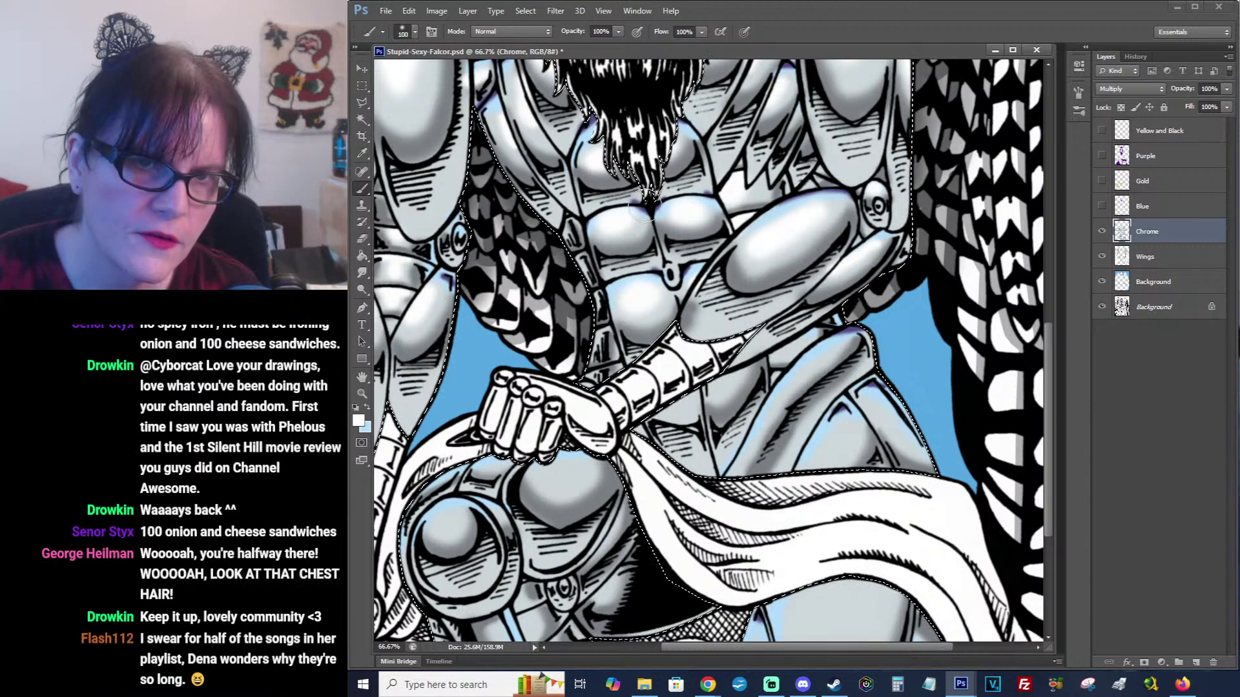
{"action": "left_click_drag", "start_coordinate": [849, 221], "coordinate": [830, 123]}
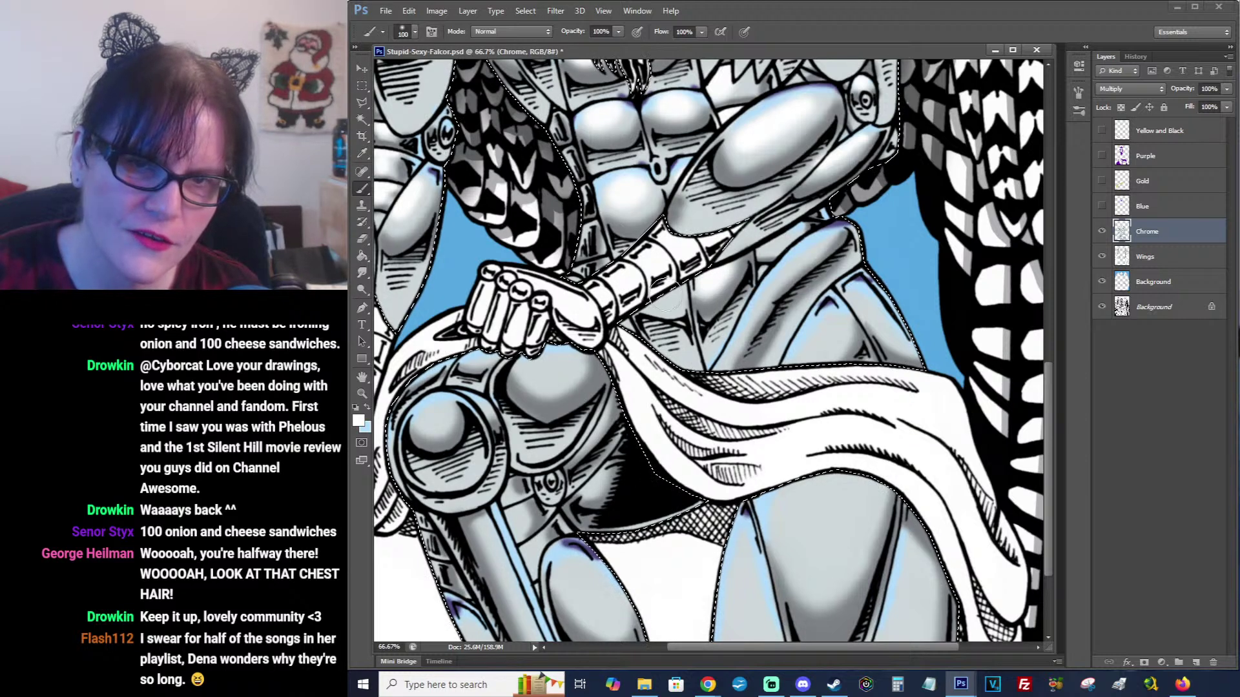
{"action": "left_click_drag", "start_coordinate": [758, 321], "coordinate": [809, 249]}
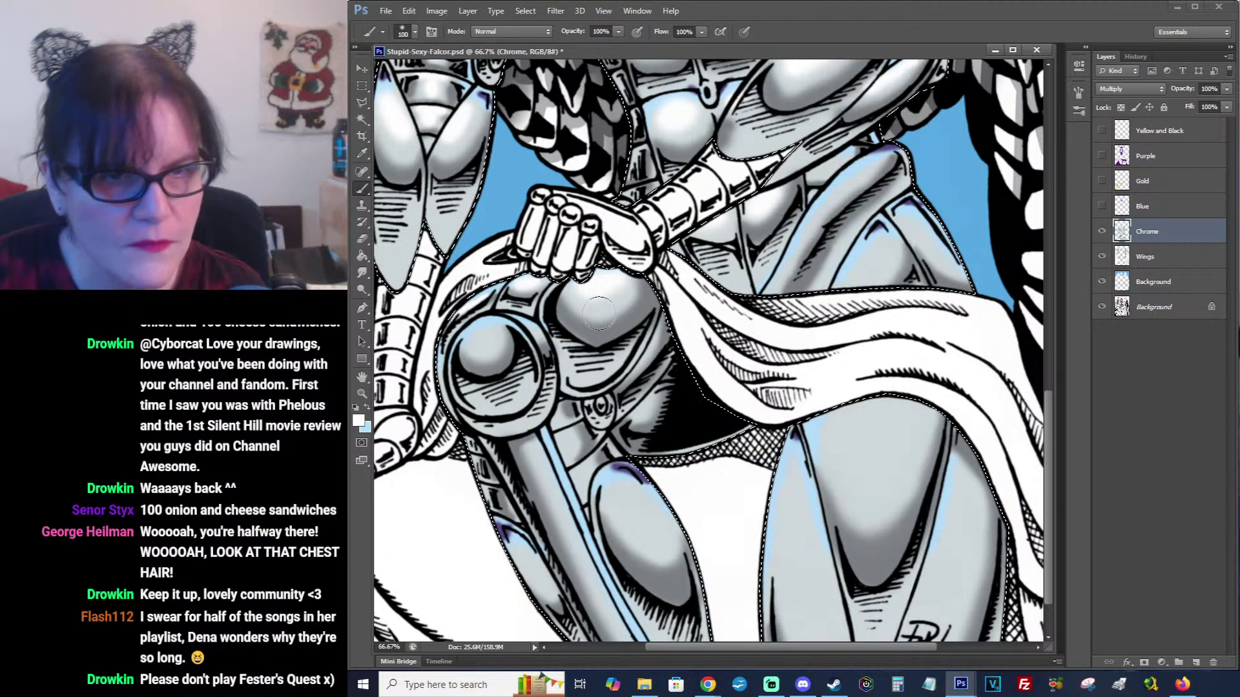
Paint white highlights on the ball joint beside the draped cloth, the short band next to it and the oval plates of that leg.
{"action": "left_click_drag", "start_coordinate": [450, 336], "coordinate": [507, 277]}
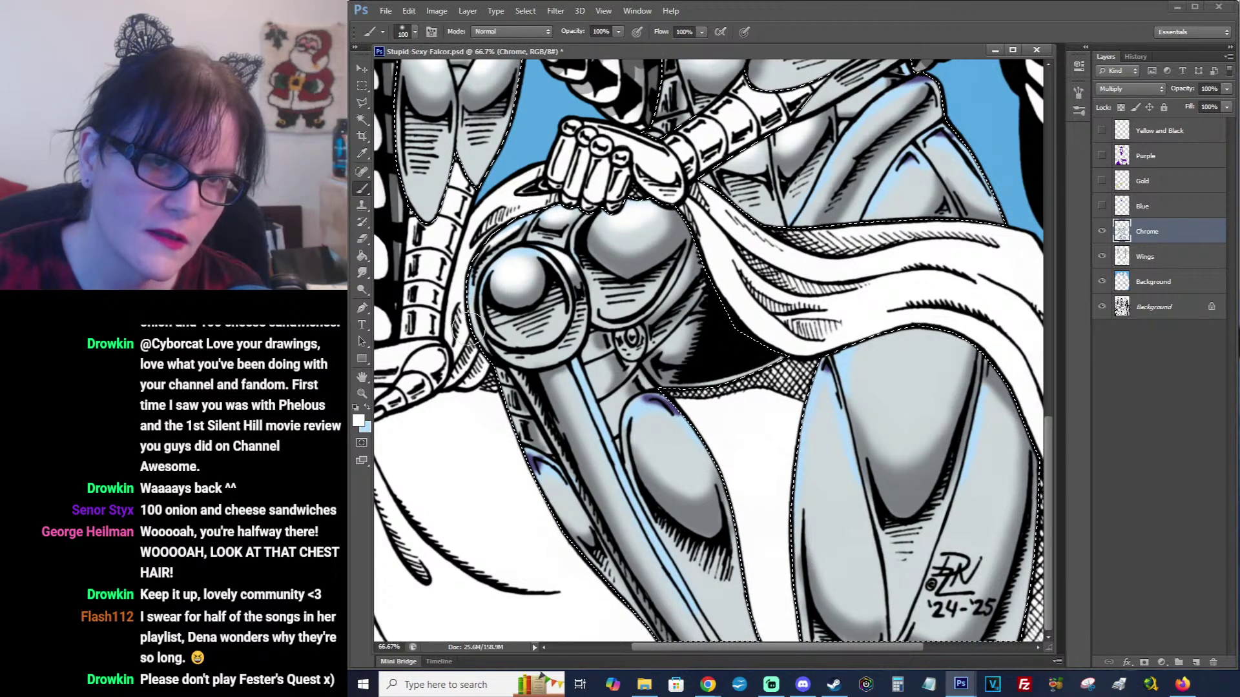
{"action": "scroll", "coordinate": [556, 335], "scroll_direction": "right", "scroll_amount": 2}
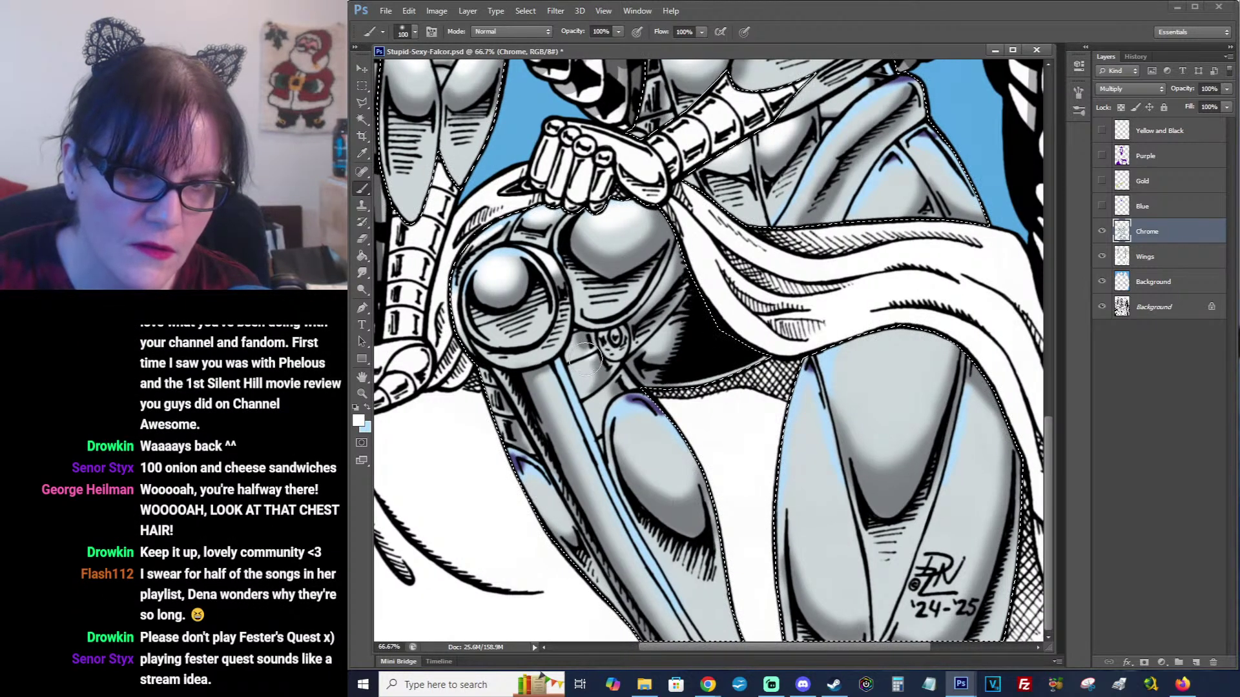
{"action": "left_click_drag", "start_coordinate": [582, 383], "coordinate": [569, 349]}
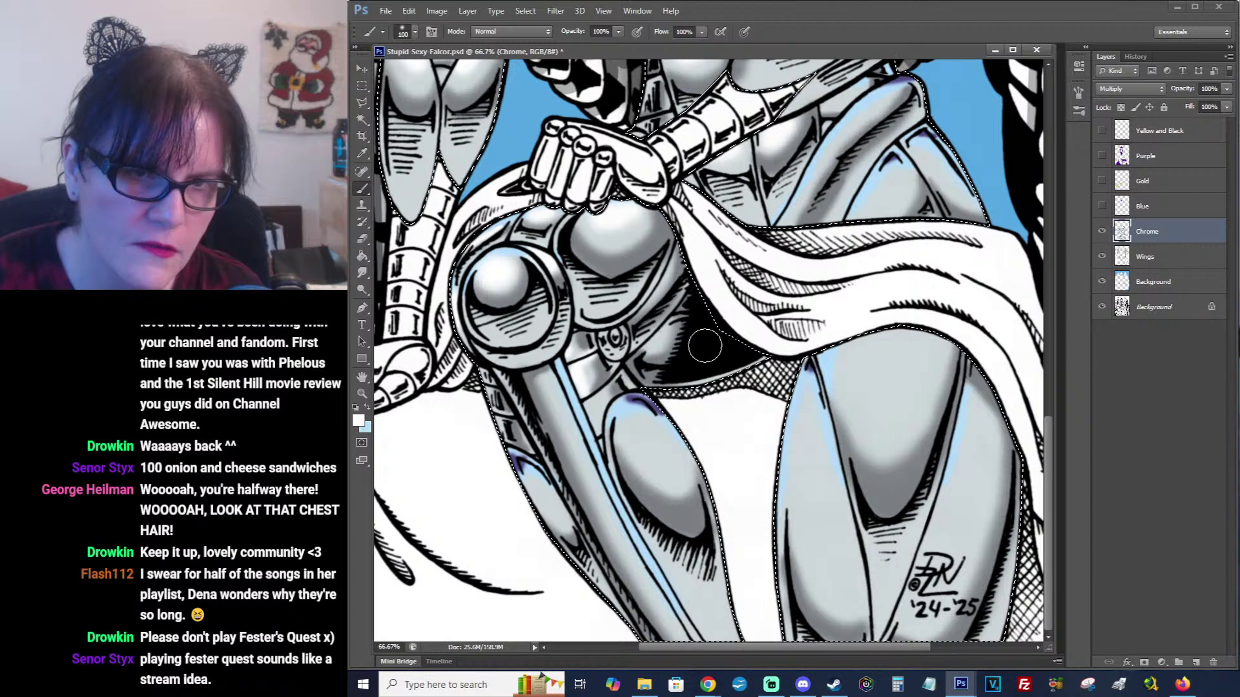
{"action": "scroll", "coordinate": [672, 381], "scroll_direction": "right", "scroll_amount": 2}
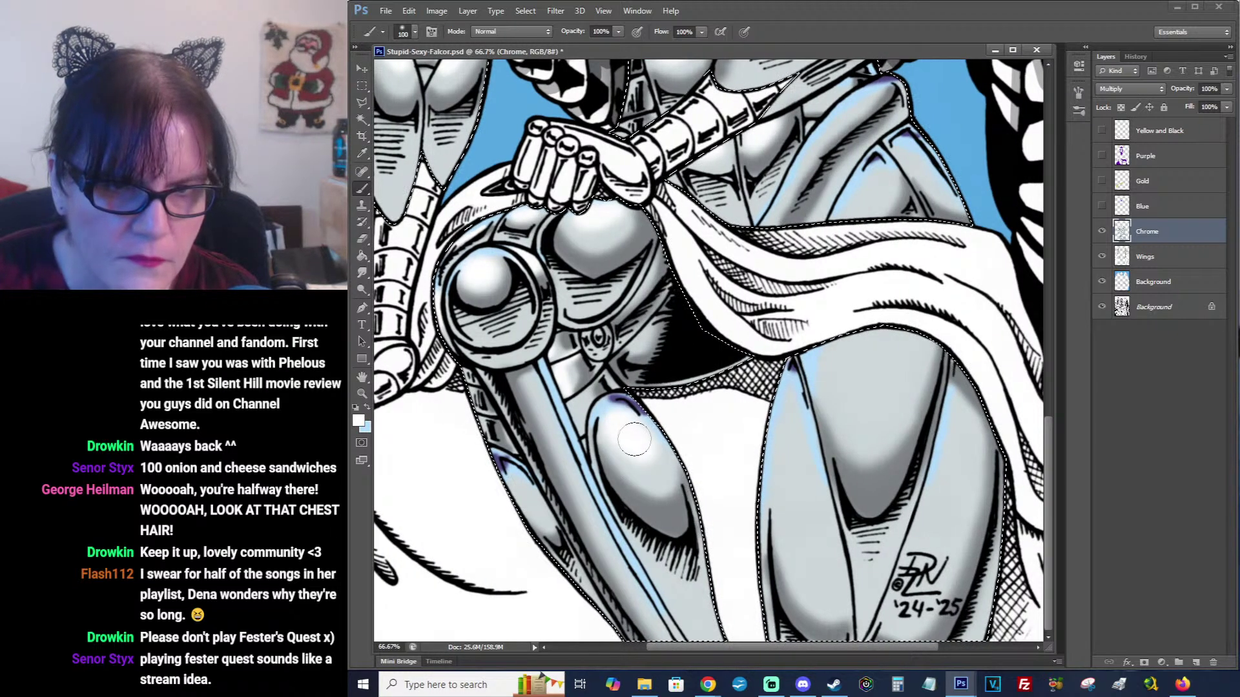
{"action": "mouse_move", "coordinate": [515, 484]}
{"action": "left_mouse_down"}
{"action": "mouse_move", "coordinate": [530, 514]}
{"action": "mouse_move", "coordinate": [514, 489]}
{"action": "left_mouse_up"}
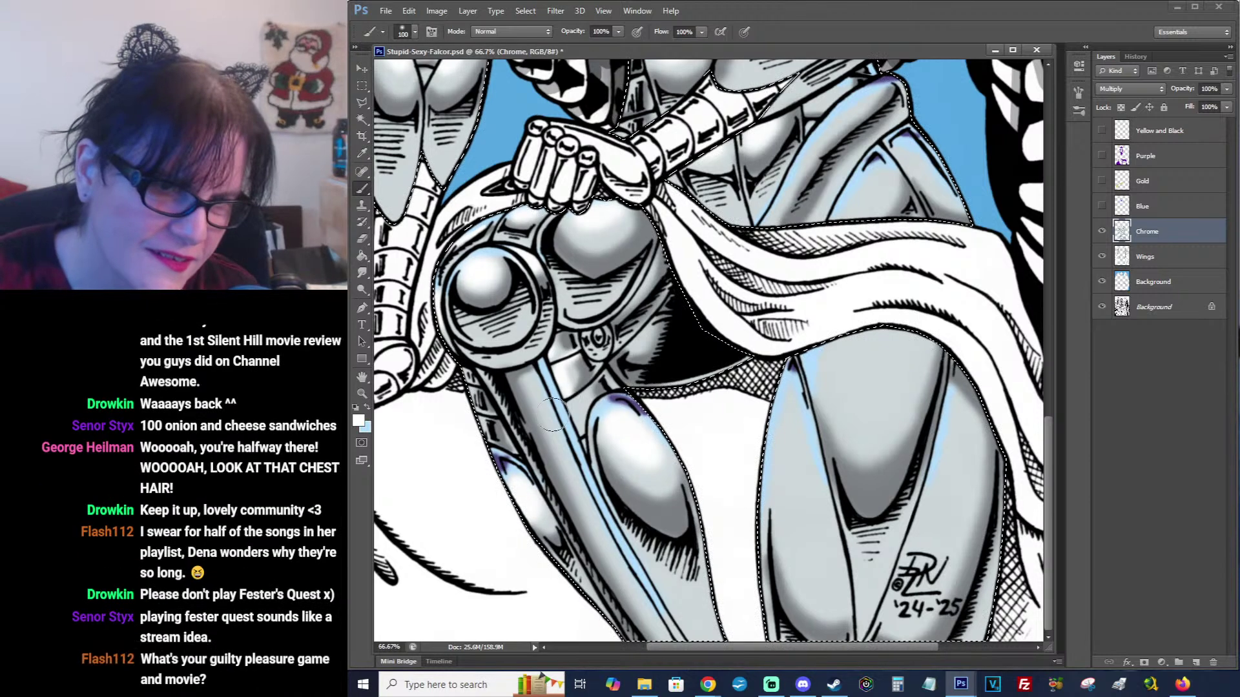
Highlight the hip plates and the other leg's large central plate in white, smudging the latter smooth with a 100 px Smudge tool.
{"action": "left_click_drag", "start_coordinate": [832, 360], "coordinate": [803, 359]}
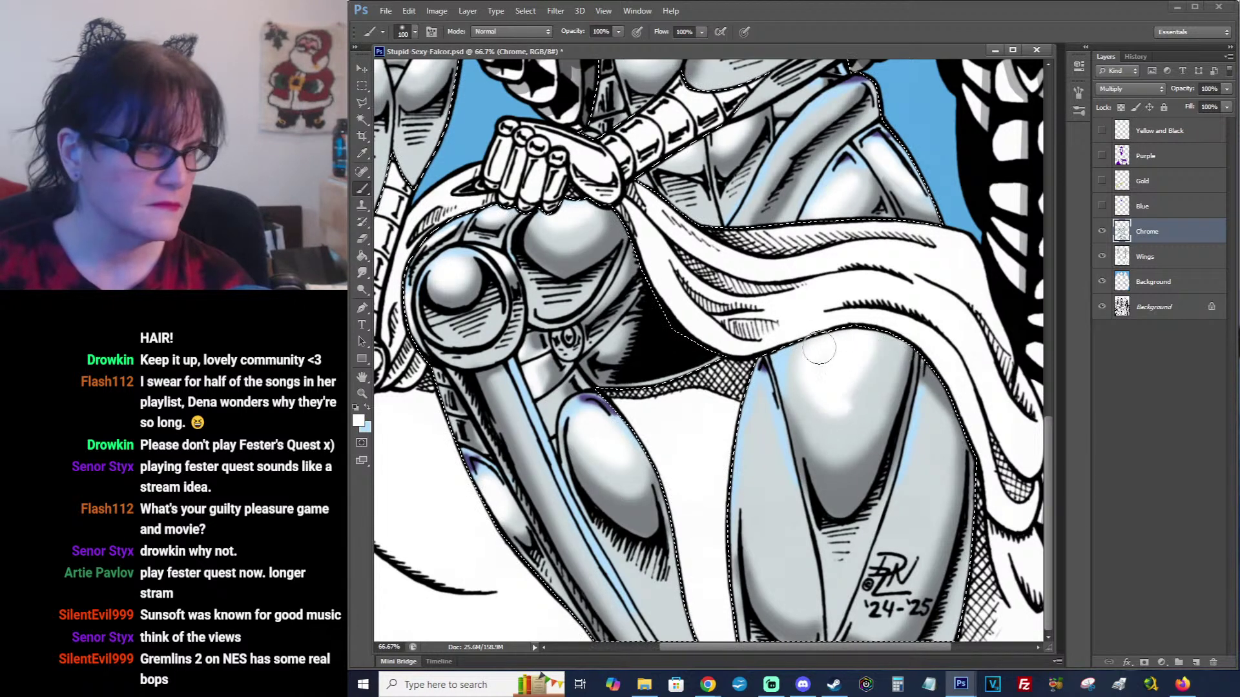
{"action": "key", "text": "ctrl+Tab"}
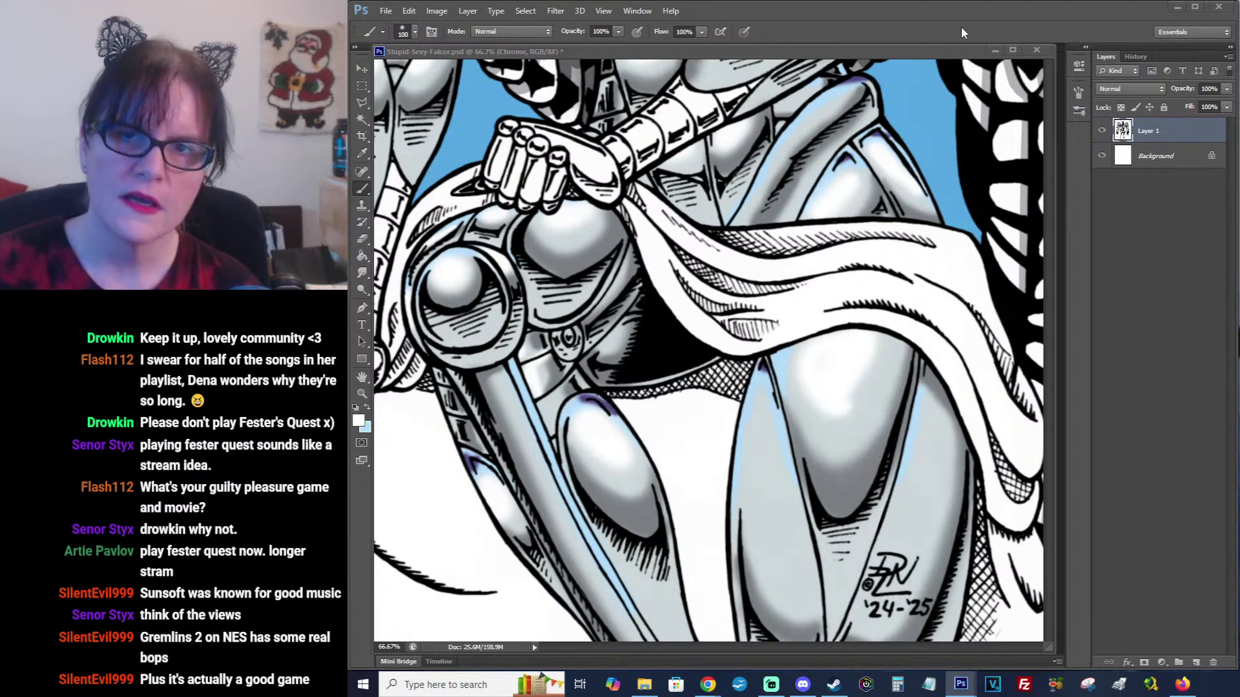
{"action": "left_click", "coordinate": [928, 48]}
{"action": "key", "text": "r"}
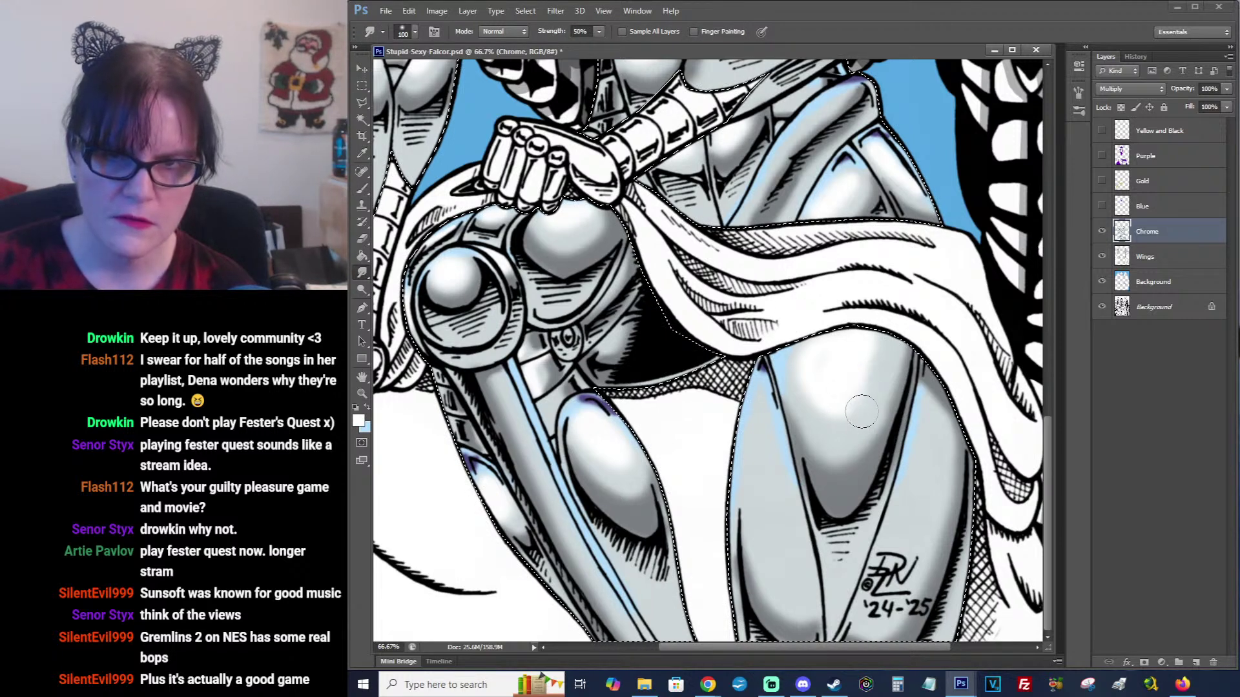
{"action": "mouse_move", "coordinate": [874, 377]}
{"action": "left_mouse_down"}
{"action": "mouse_move", "coordinate": [826, 425]}
{"action": "mouse_move", "coordinate": [812, 362]}
{"action": "mouse_move", "coordinate": [820, 396]}
{"action": "mouse_move", "coordinate": [823, 380]}
{"action": "mouse_move", "coordinate": [892, 358]}
{"action": "mouse_move", "coordinate": [835, 407]}
{"action": "left_mouse_up"}
{"action": "key", "text": "space"}
{"action": "left_click_drag", "start_coordinate": [1010, 297], "coordinate": [981, 297]}
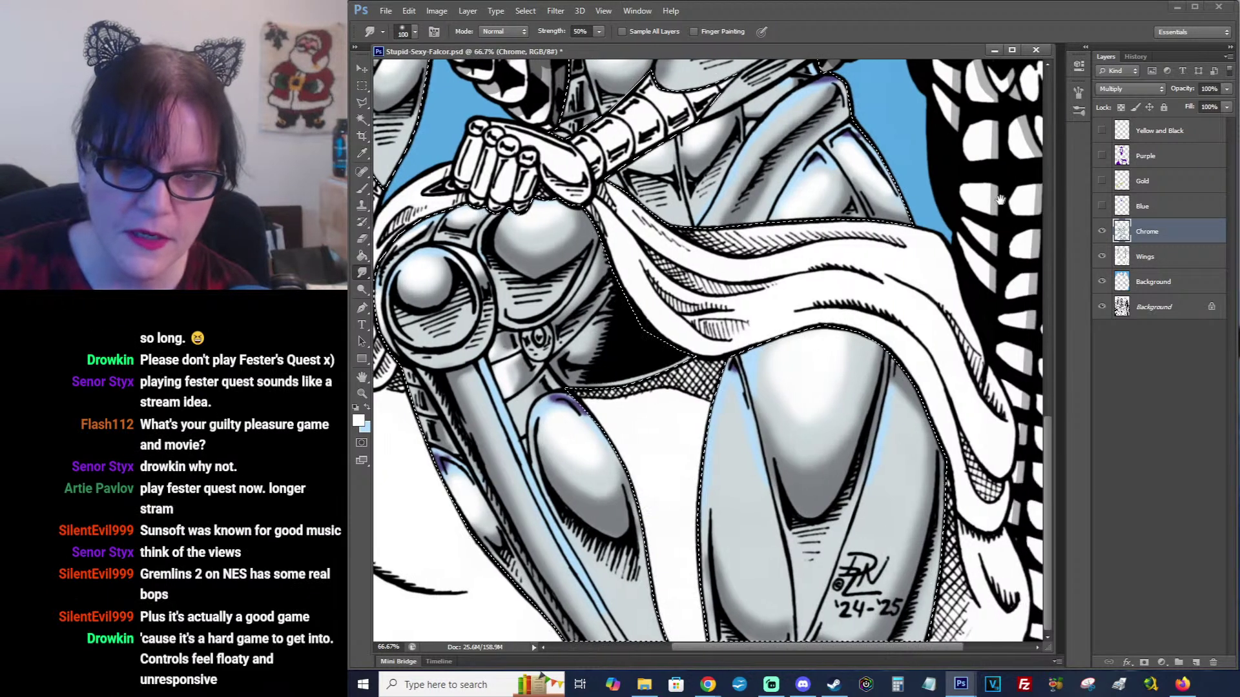
Brush a long white highlight down the inner side plate of the signed leg and blend it with the Smudge tool.
{"action": "left_click", "coordinate": [363, 189]}
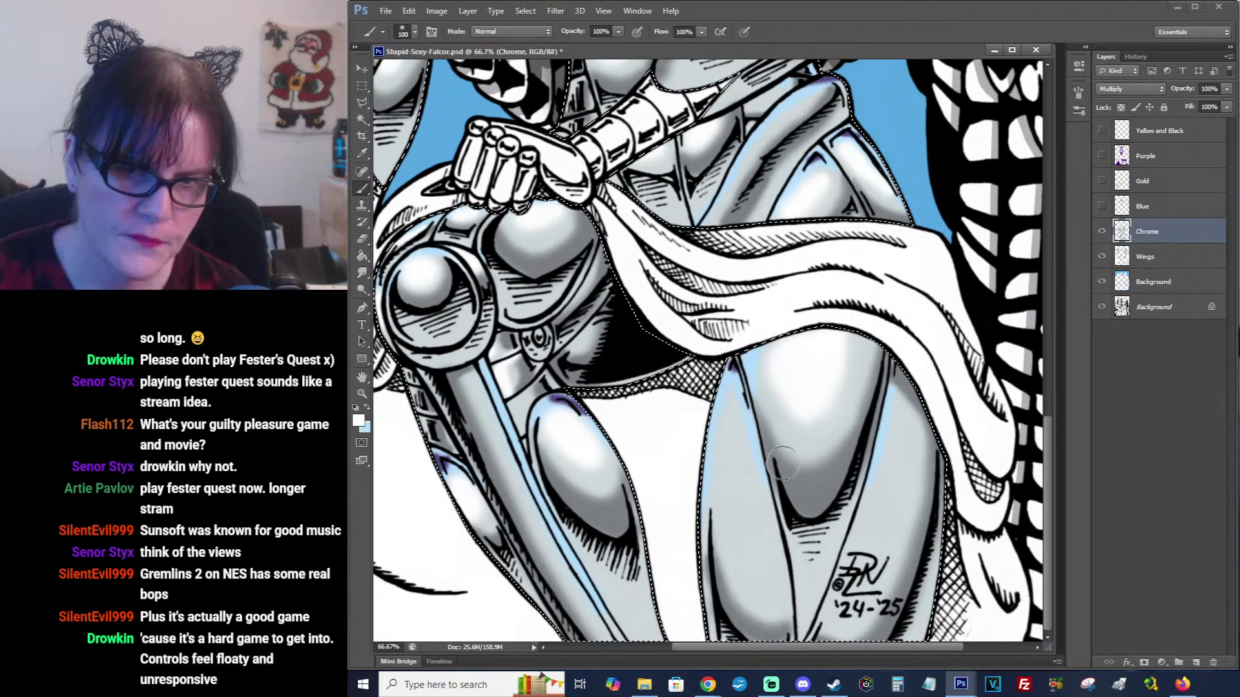
{"action": "mouse_move", "coordinate": [732, 412]}
{"action": "left_mouse_down"}
{"action": "mouse_move", "coordinate": [766, 567]}
{"action": "mouse_move", "coordinate": [738, 499]}
{"action": "mouse_move", "coordinate": [730, 413]}
{"action": "mouse_move", "coordinate": [760, 423]}
{"action": "mouse_move", "coordinate": [765, 491]}
{"action": "mouse_move", "coordinate": [743, 461]}
{"action": "mouse_move", "coordinate": [761, 550]}
{"action": "mouse_move", "coordinate": [745, 483]}
{"action": "left_mouse_up"}
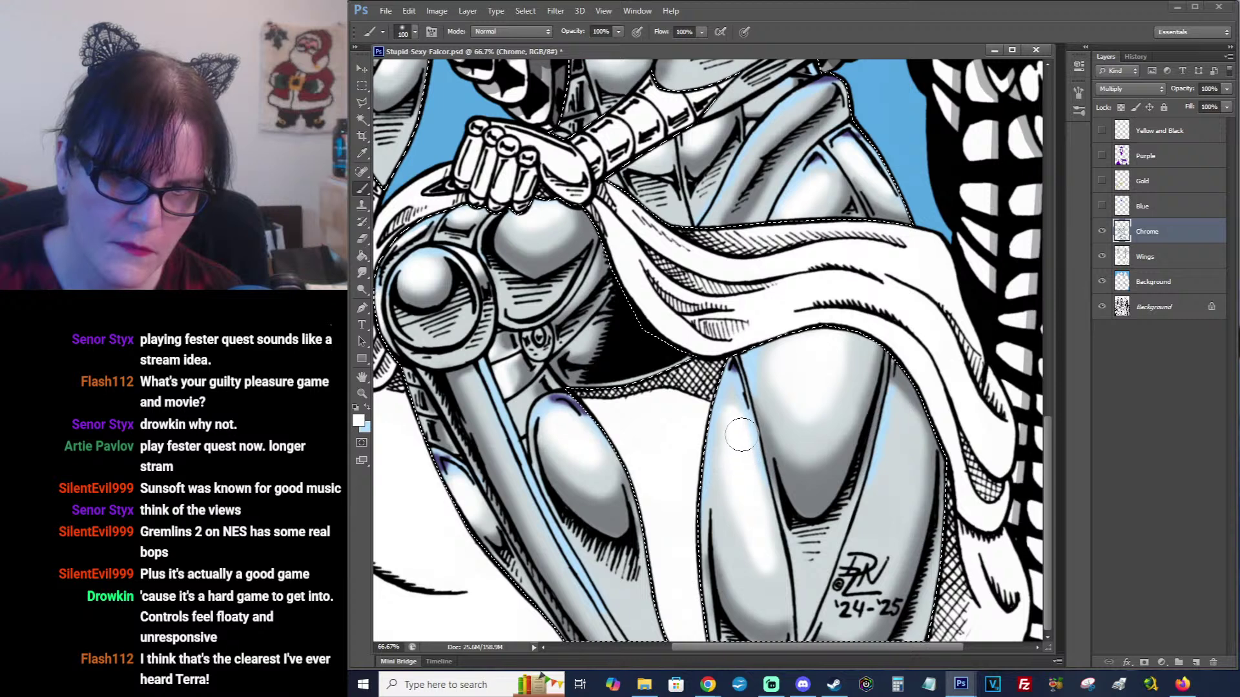
{"action": "left_click", "coordinate": [361, 274]}
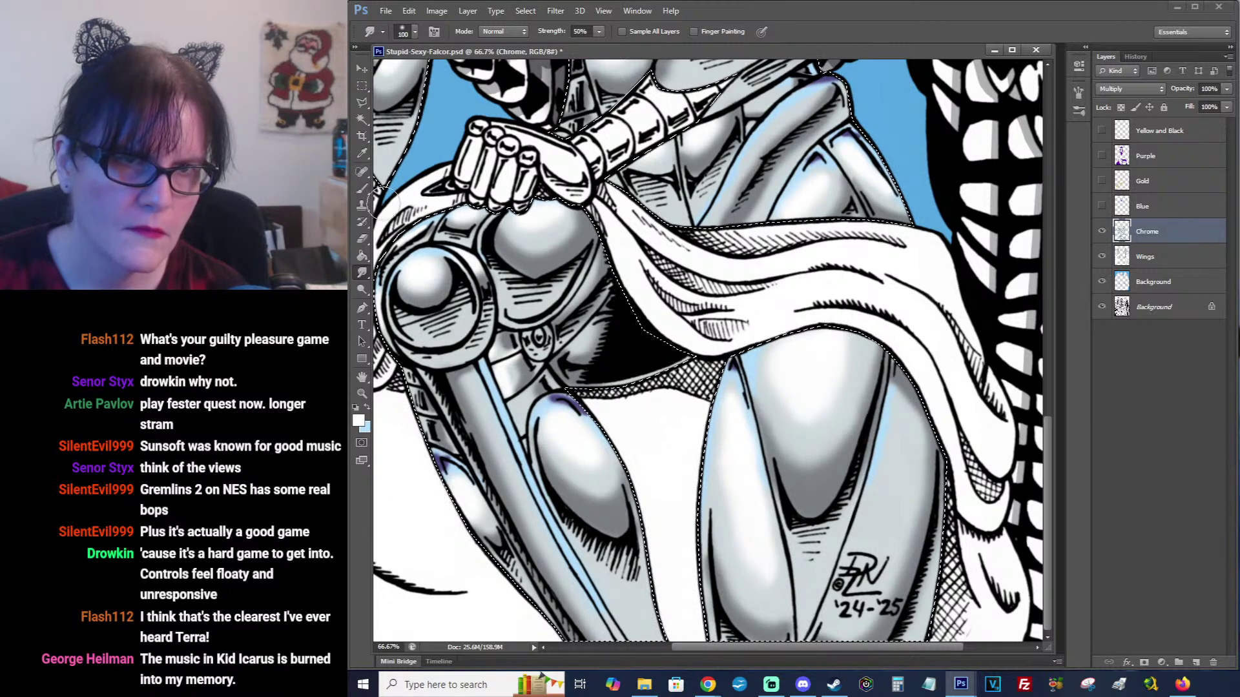
Paint and smudge a white highlight on the outer side plate above the signature, and save the file.
{"action": "left_click", "coordinate": [362, 188]}
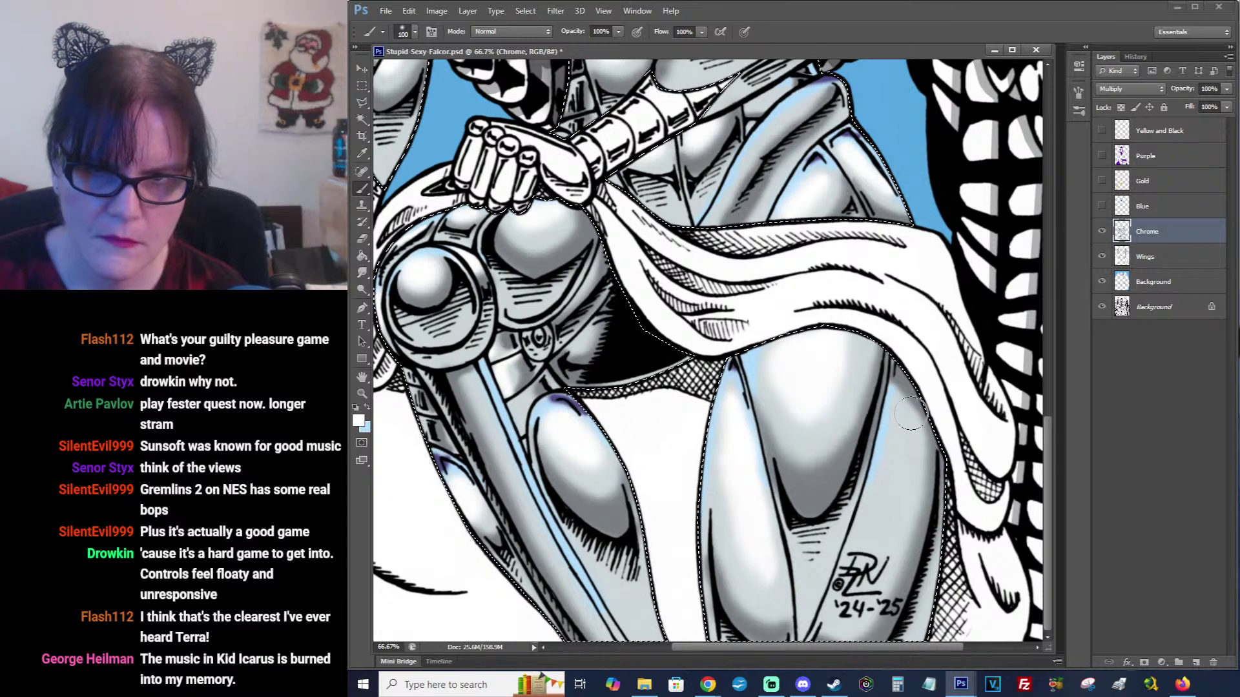
{"action": "mouse_move", "coordinate": [900, 445]}
{"action": "left_mouse_down"}
{"action": "mouse_move", "coordinate": [830, 612]}
{"action": "mouse_move", "coordinate": [847, 596]}
{"action": "mouse_move", "coordinate": [888, 480]}
{"action": "left_mouse_up"}
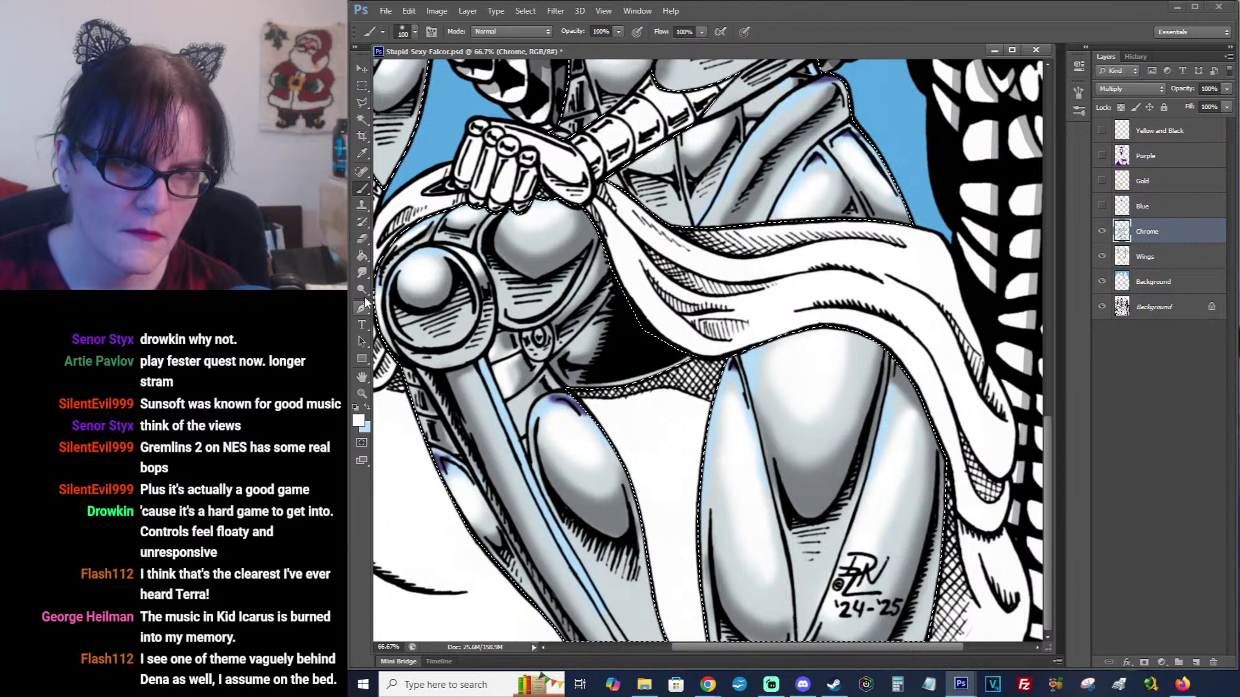
{"action": "left_click", "coordinate": [364, 272]}
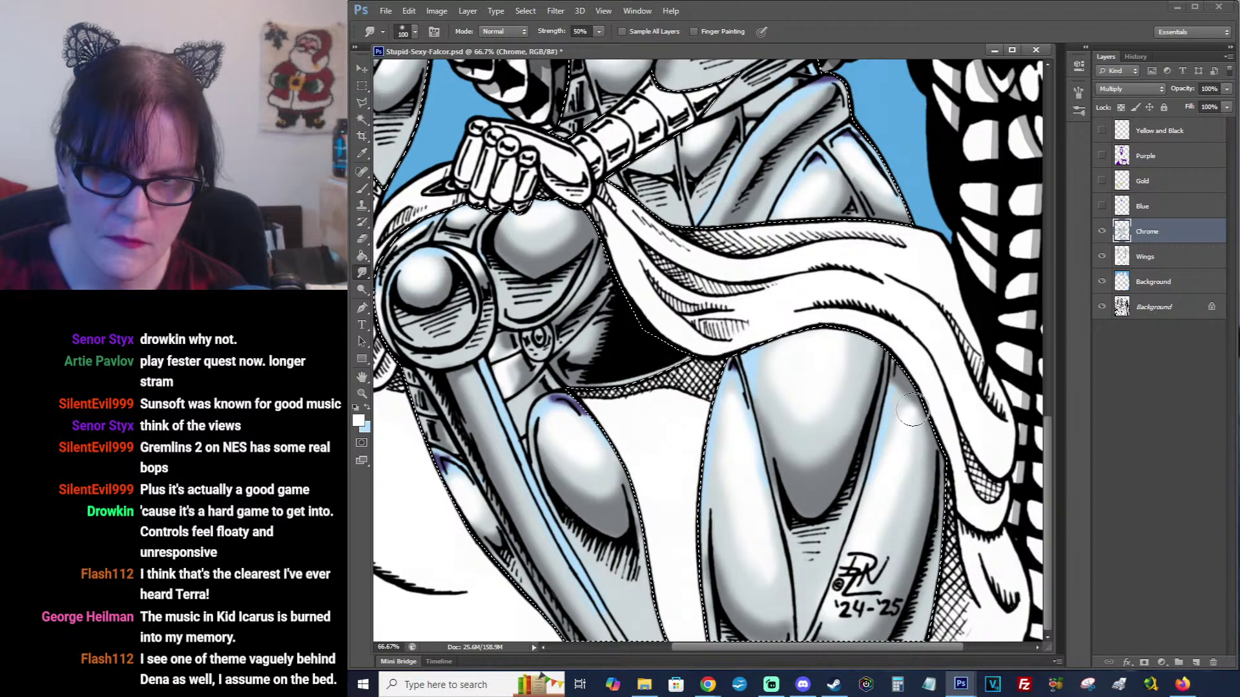
{"action": "left_click_drag", "start_coordinate": [712, 384], "coordinate": [729, 384]}
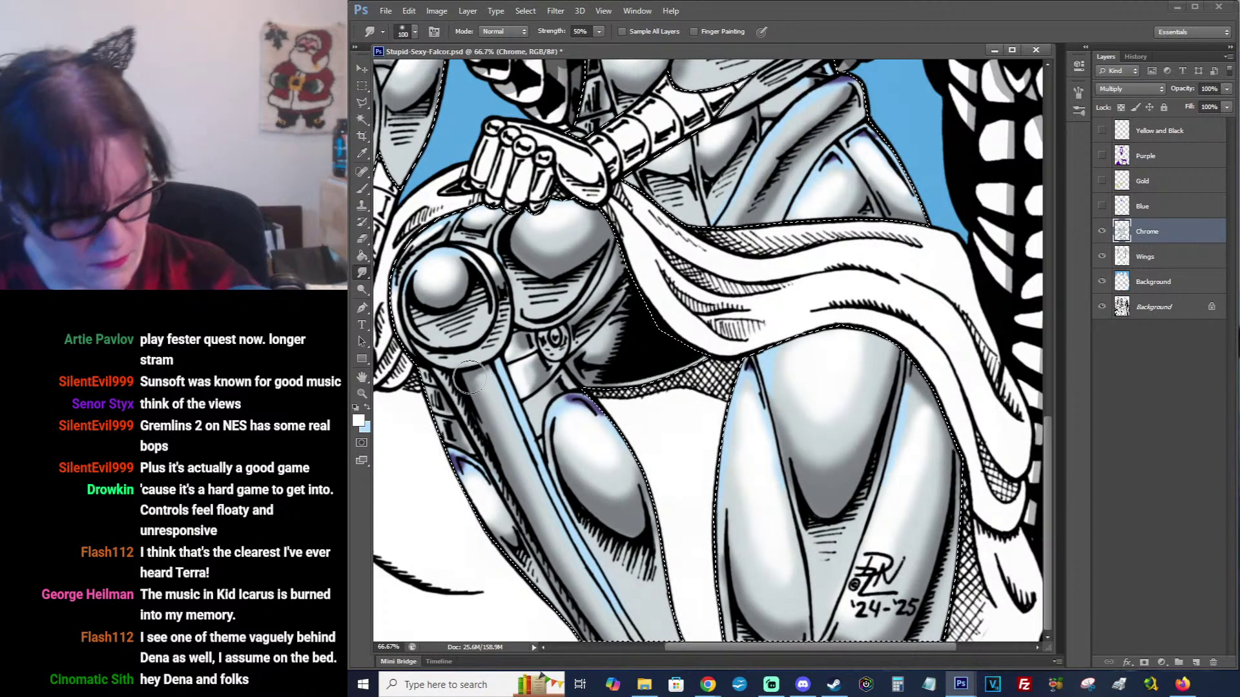
{"action": "key", "text": "ctrl+s"}
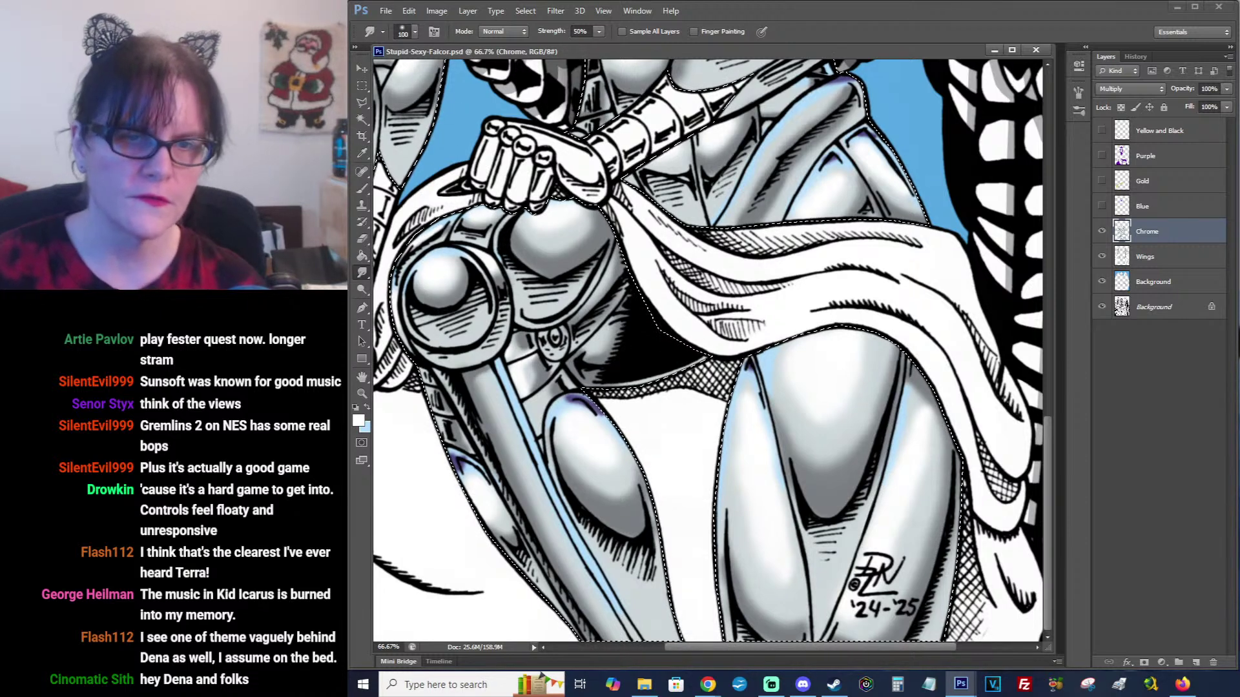
Set the Smudge tool to 48 px and smudge the shading at the upper end of the long bar below the ball joint.
{"action": "left_click", "coordinate": [414, 32]}
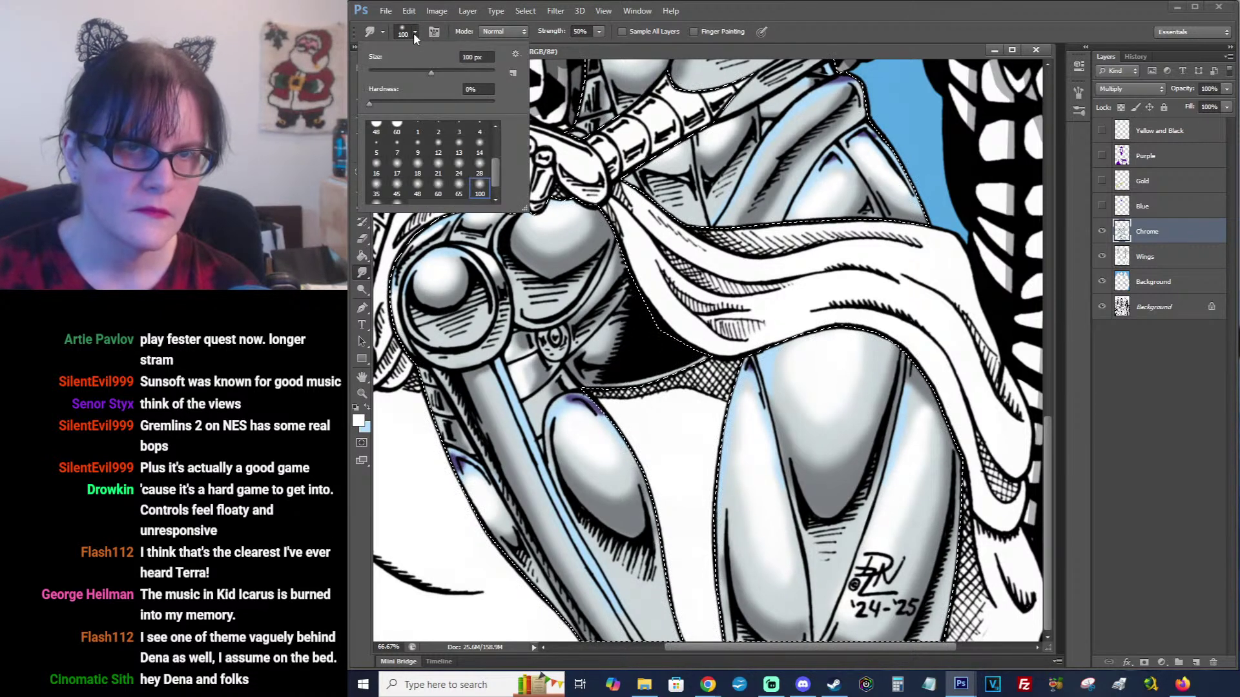
{"action": "left_click", "coordinate": [417, 187]}
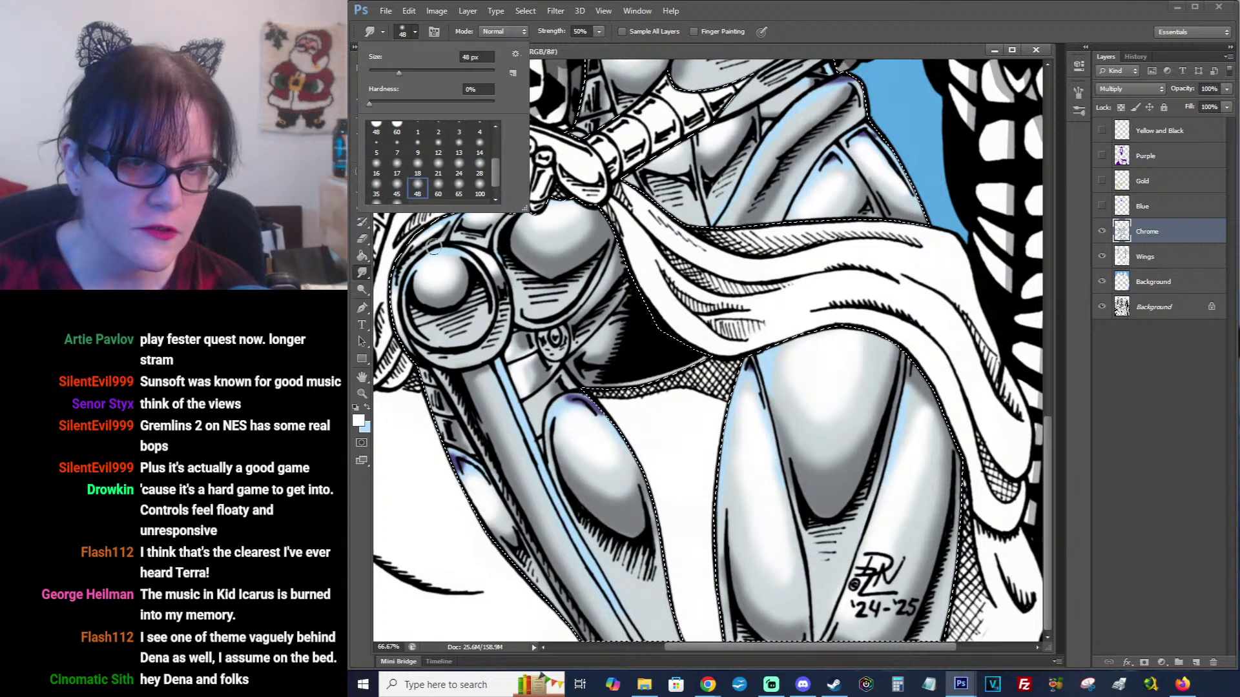
{"action": "left_click", "coordinate": [486, 378]}
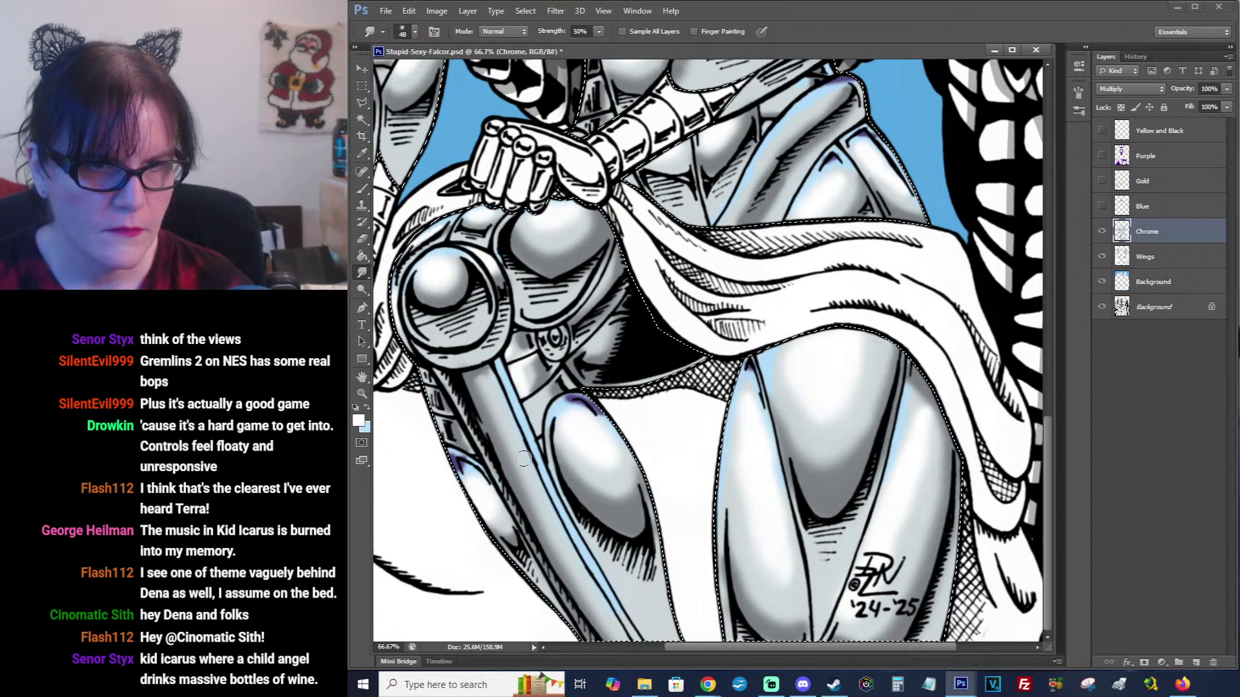
Try to paint a white highlight down the long bar below the ball joint with a 48 px soft brush.
{"action": "left_click", "coordinate": [362, 189]}
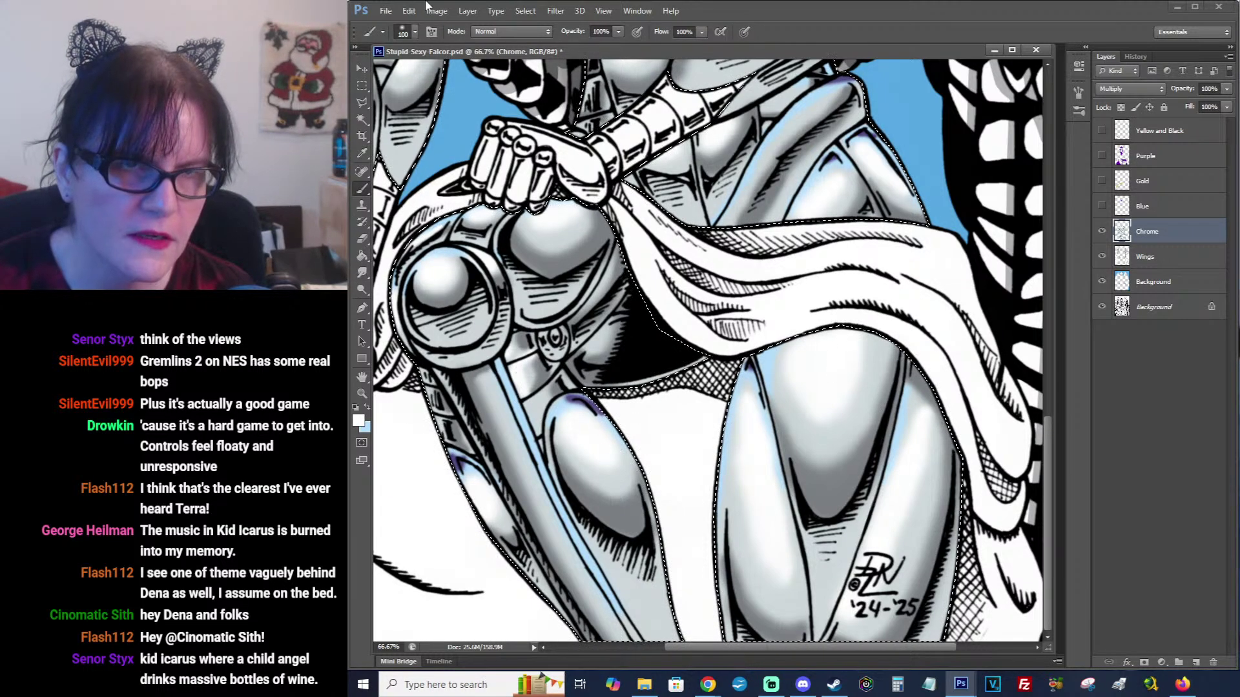
{"action": "left_click", "coordinate": [415, 31]}
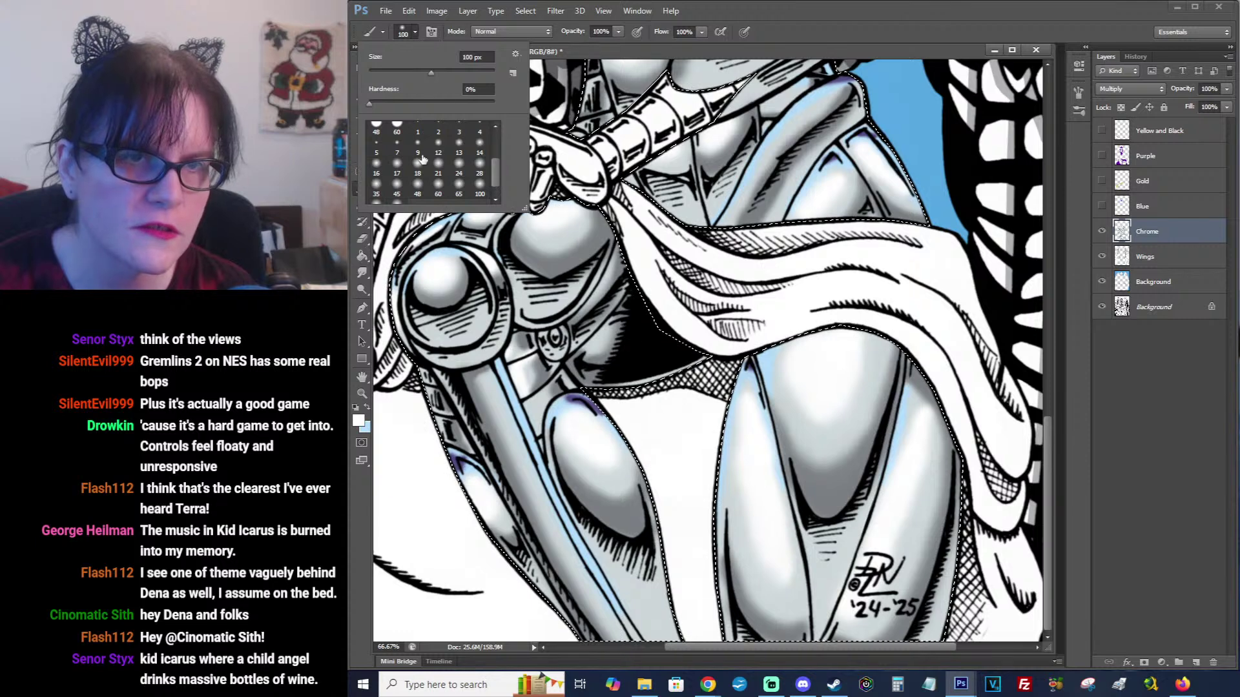
{"action": "left_click", "coordinate": [417, 186]}
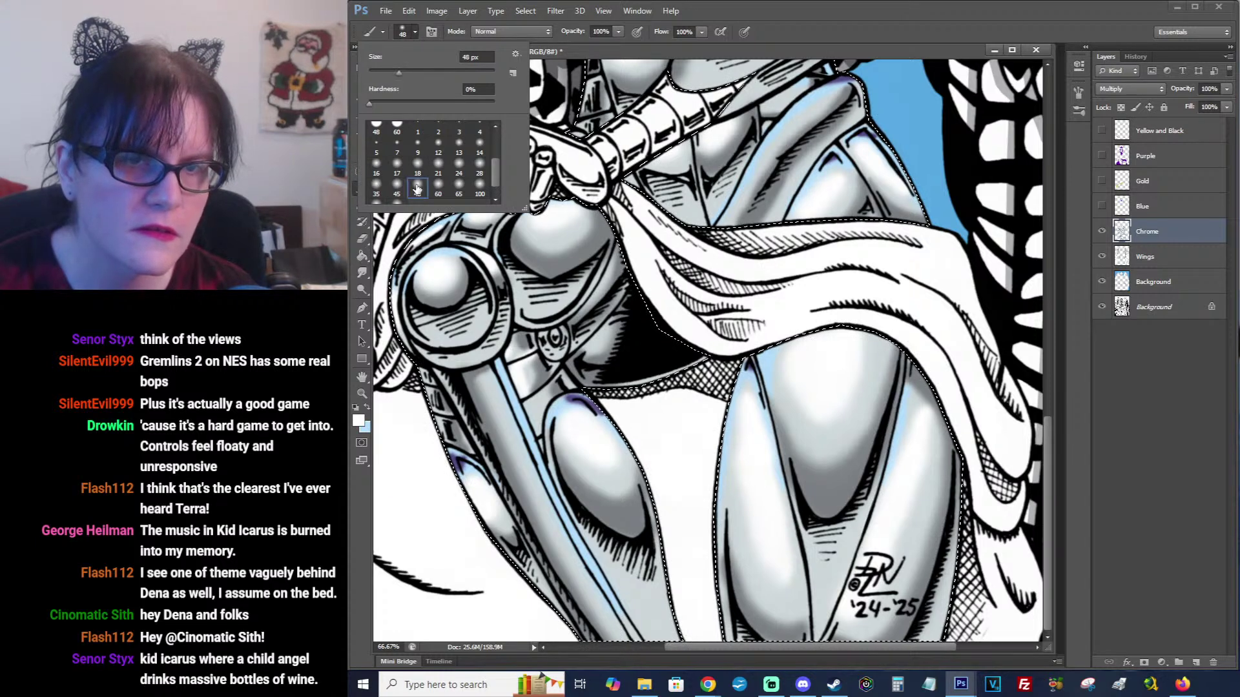
{"action": "left_click", "coordinate": [487, 381]}
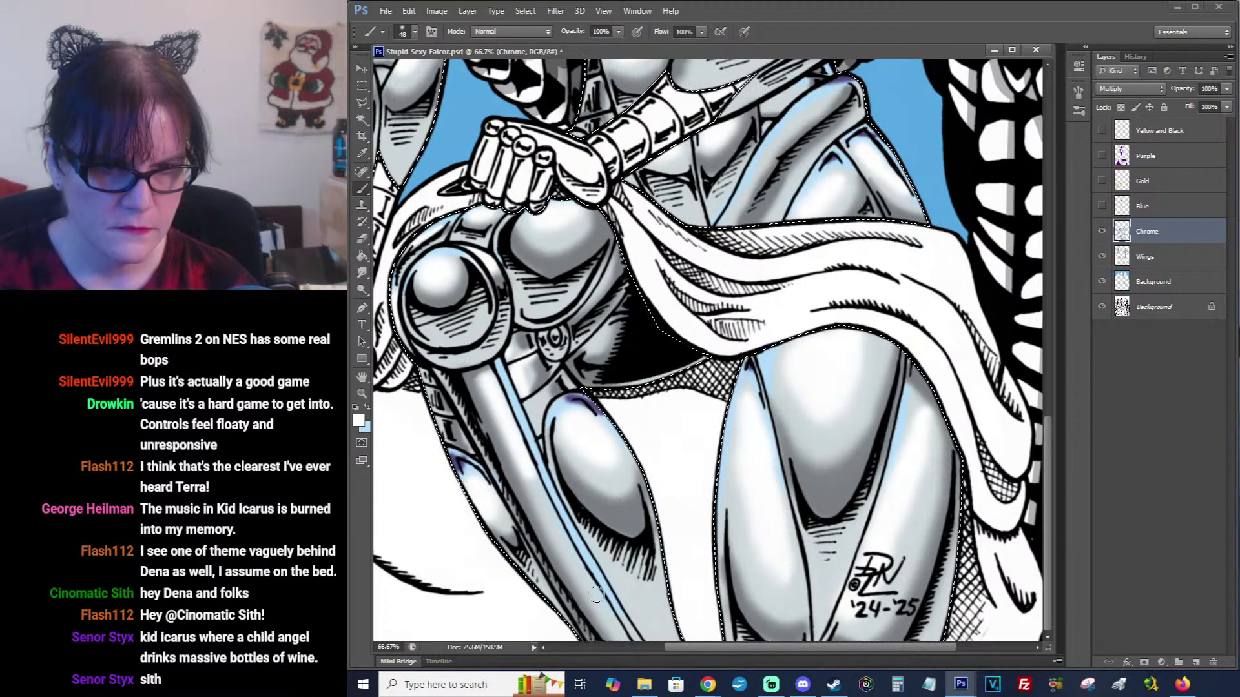
{"action": "left_click", "coordinate": [622, 643]}
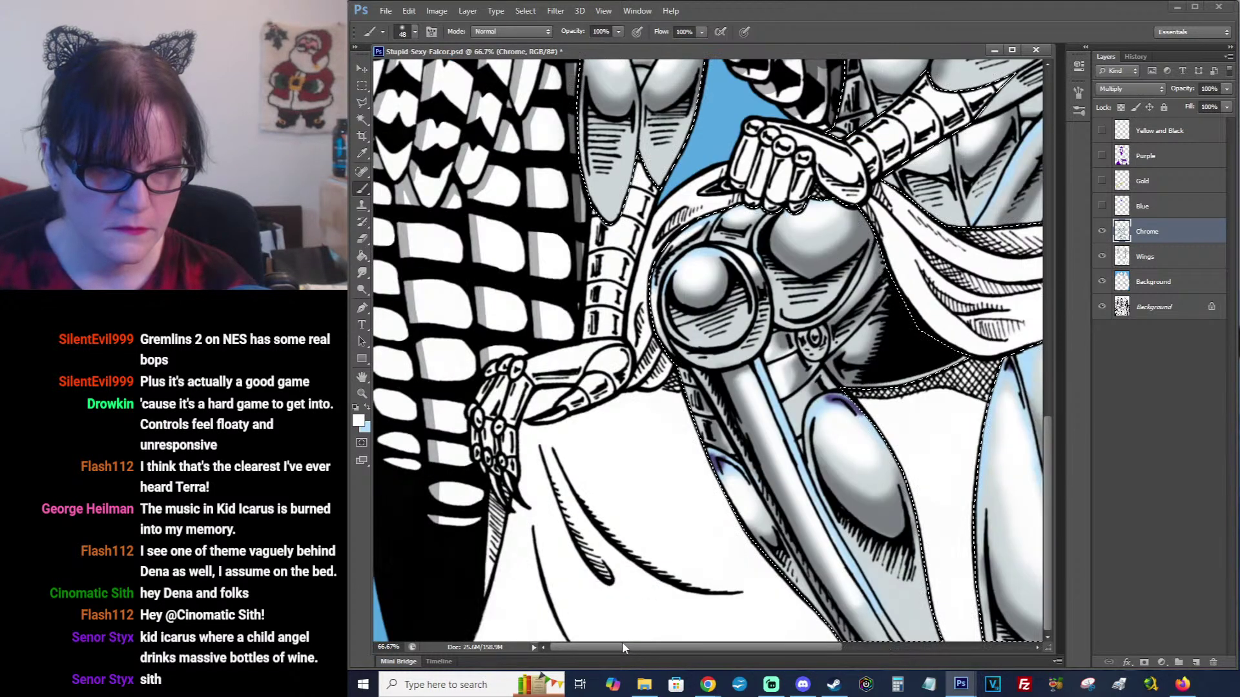
{"action": "scroll", "coordinate": [950, 555], "scroll_direction": "right", "scroll_amount": 5}
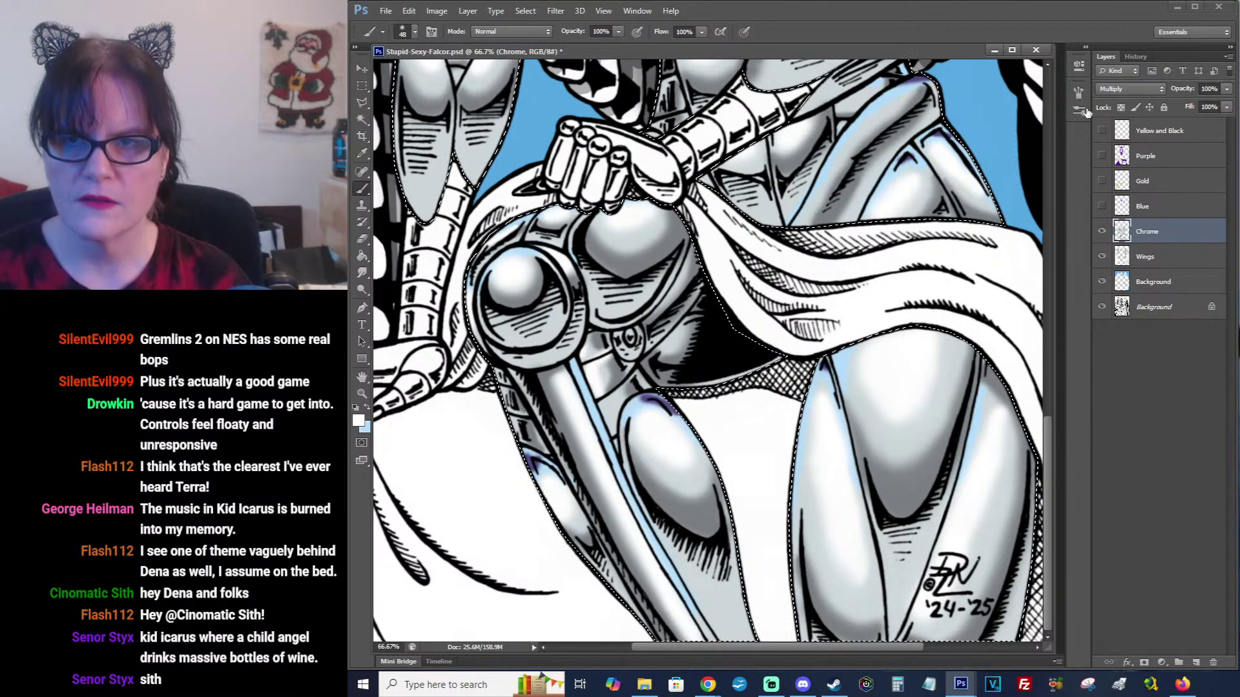
Undo the brush strokes just painted along the long bar, going back to its last smudged state.
{"action": "left_click", "coordinate": [1136, 56]}
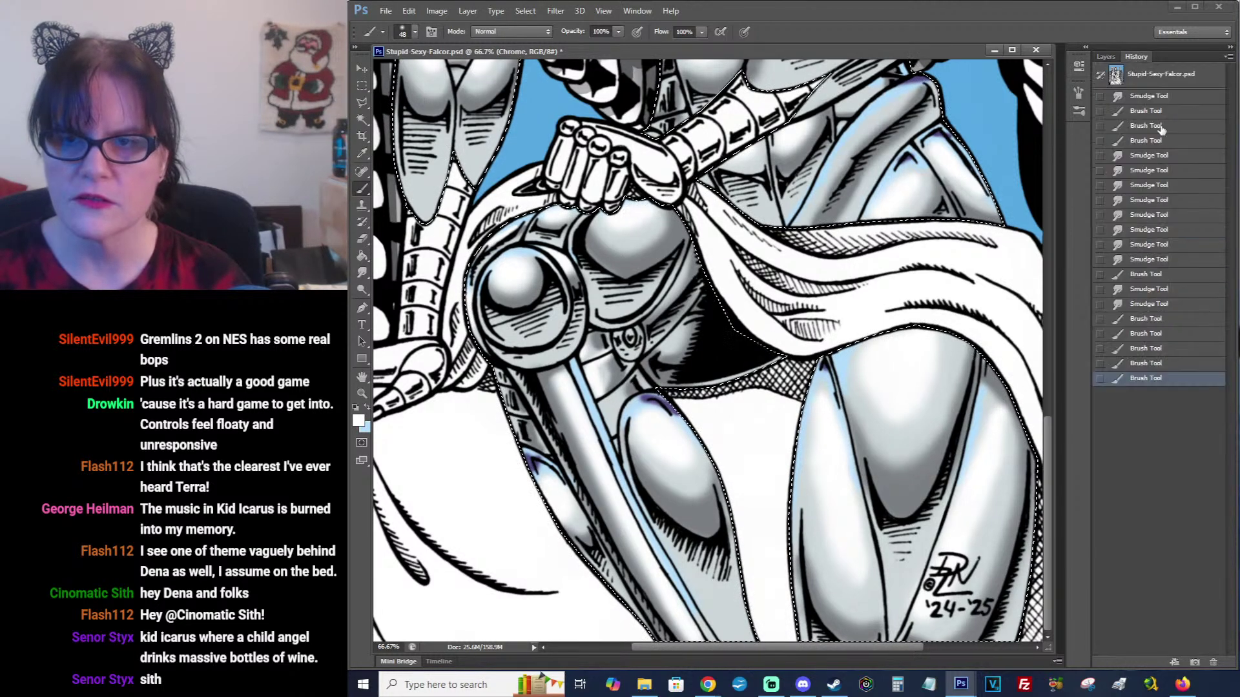
{"action": "left_click", "coordinate": [1140, 366]}
{"action": "left_click", "coordinate": [1145, 350]}
{"action": "left_click", "coordinate": [1146, 318]}
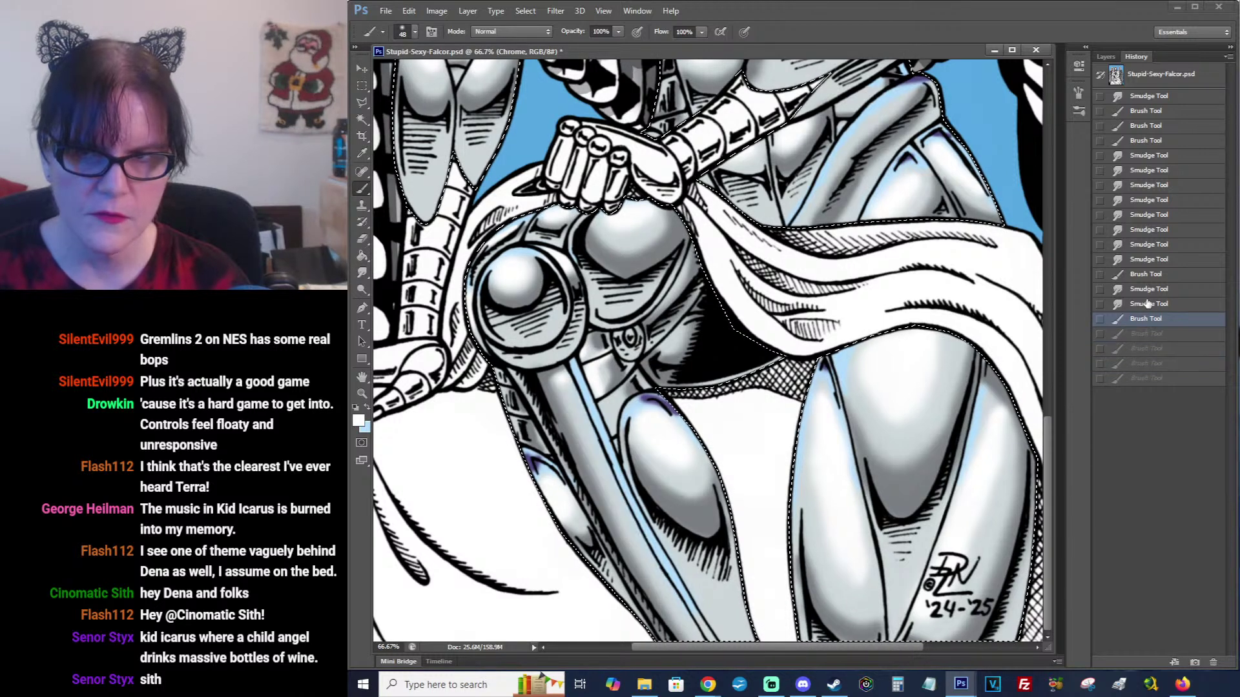
{"action": "left_click", "coordinate": [1148, 304]}
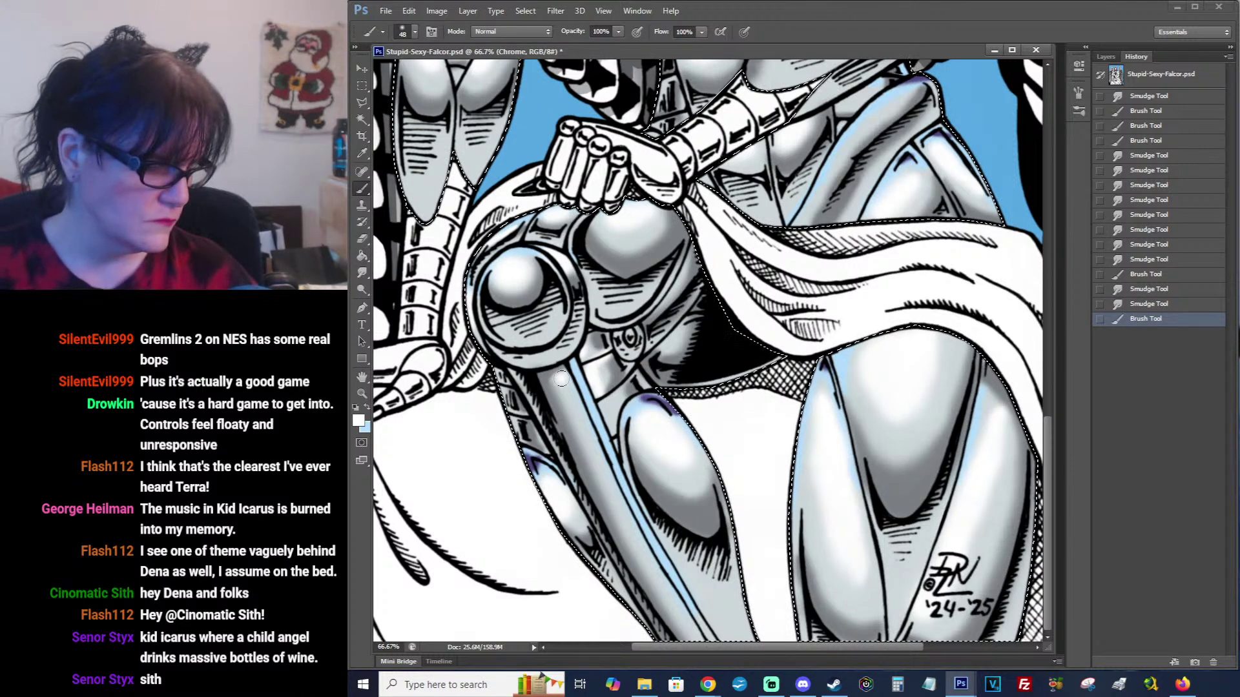
Try repainting the bar's highlight in two strokes with the 48 px brush, and undo them.
{"action": "left_click", "coordinate": [605, 481]}
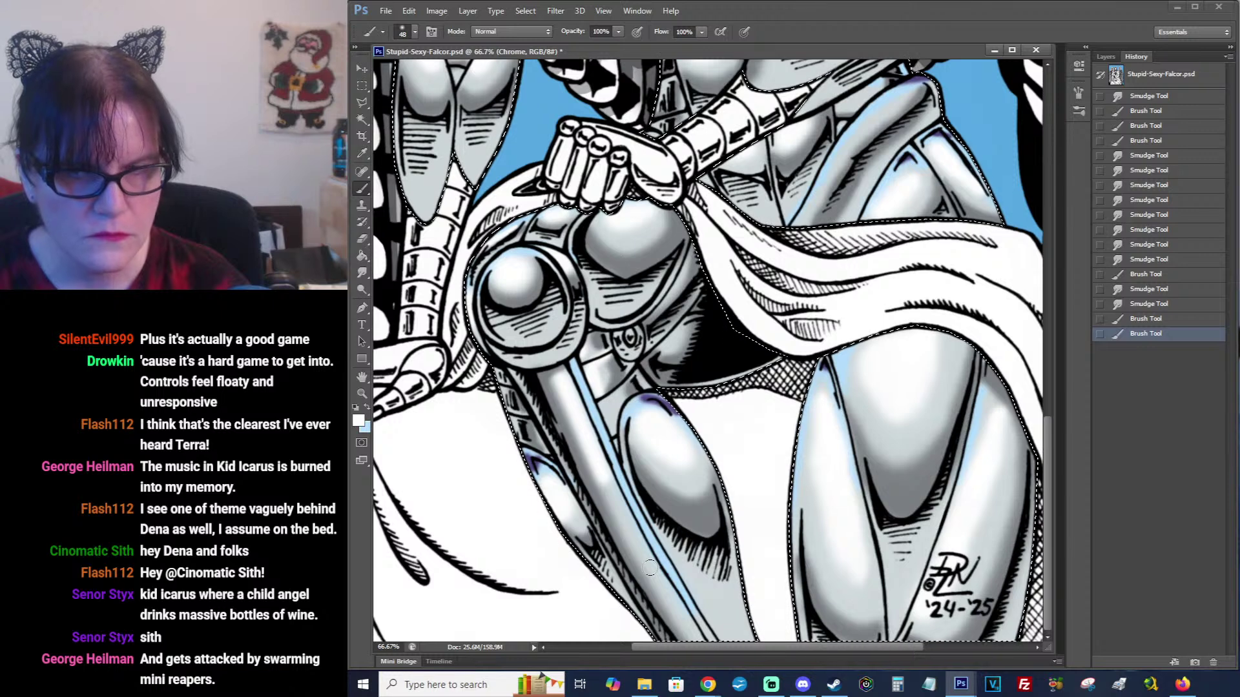
{"action": "key", "text": "ctrl+alt+z"}
{"action": "key", "text": "ctrl+alt+z"}
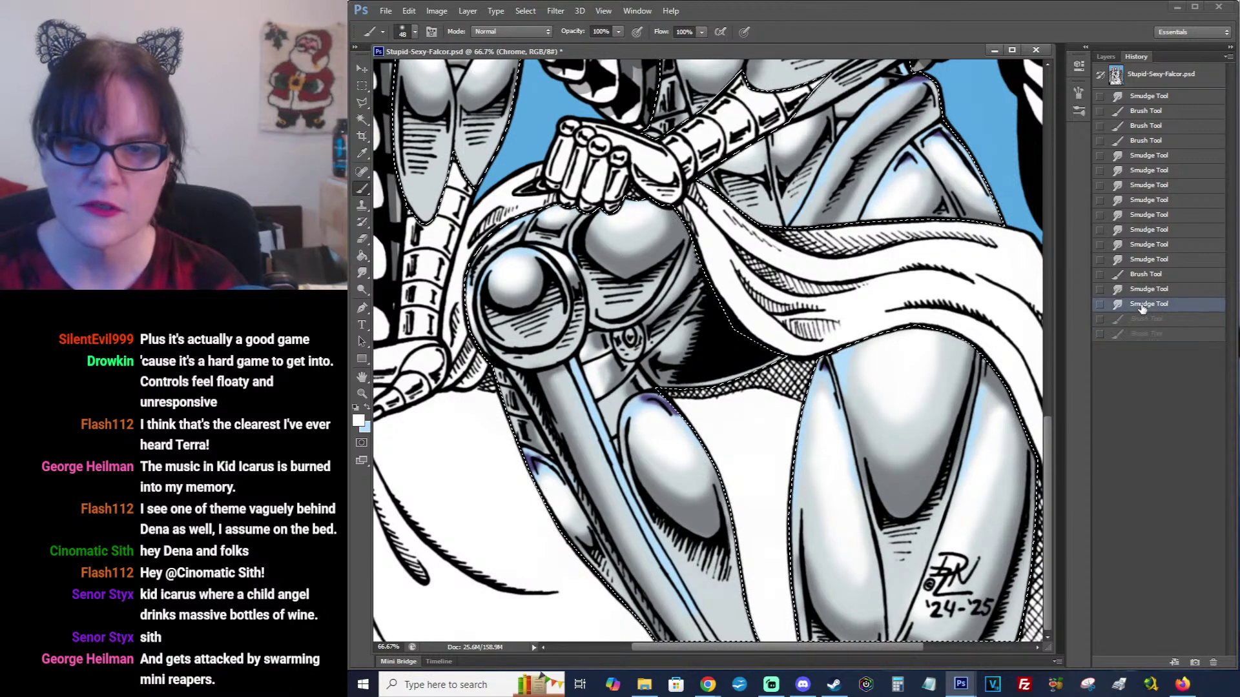
Set the brush to 35 px and paint a straight white highlight down the full length of the bar below the ball joint.
{"action": "left_click", "coordinate": [415, 34]}
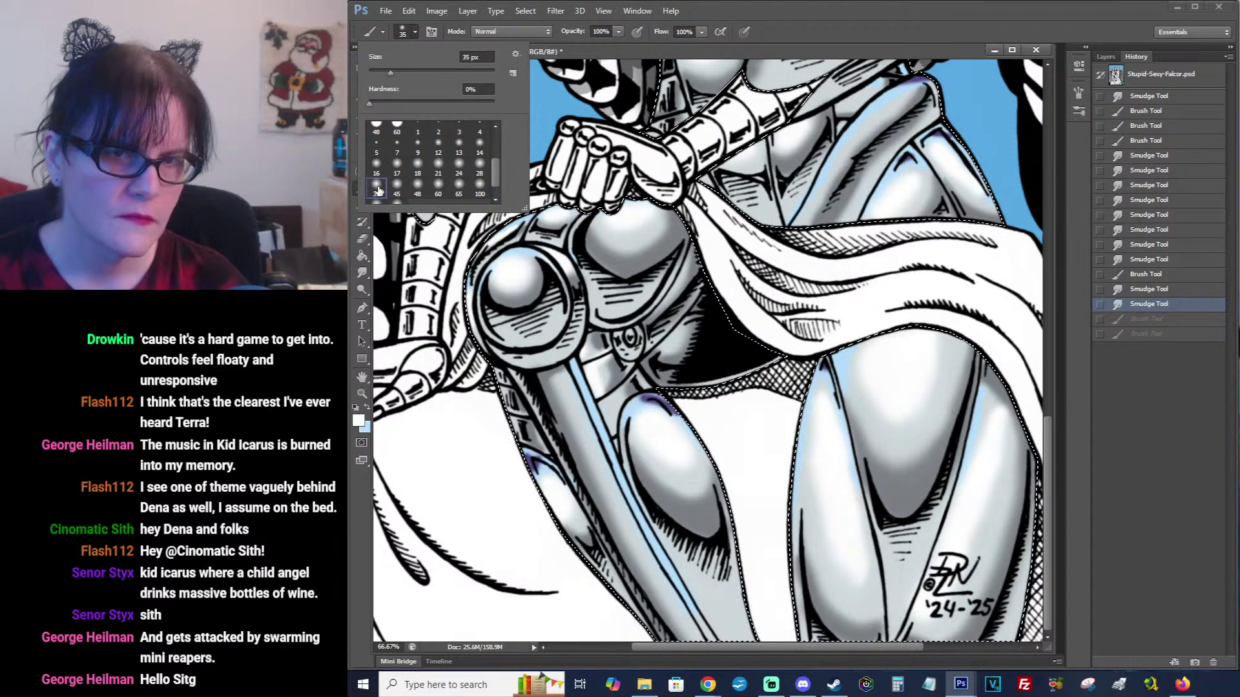
{"action": "left_click", "coordinate": [560, 376]}
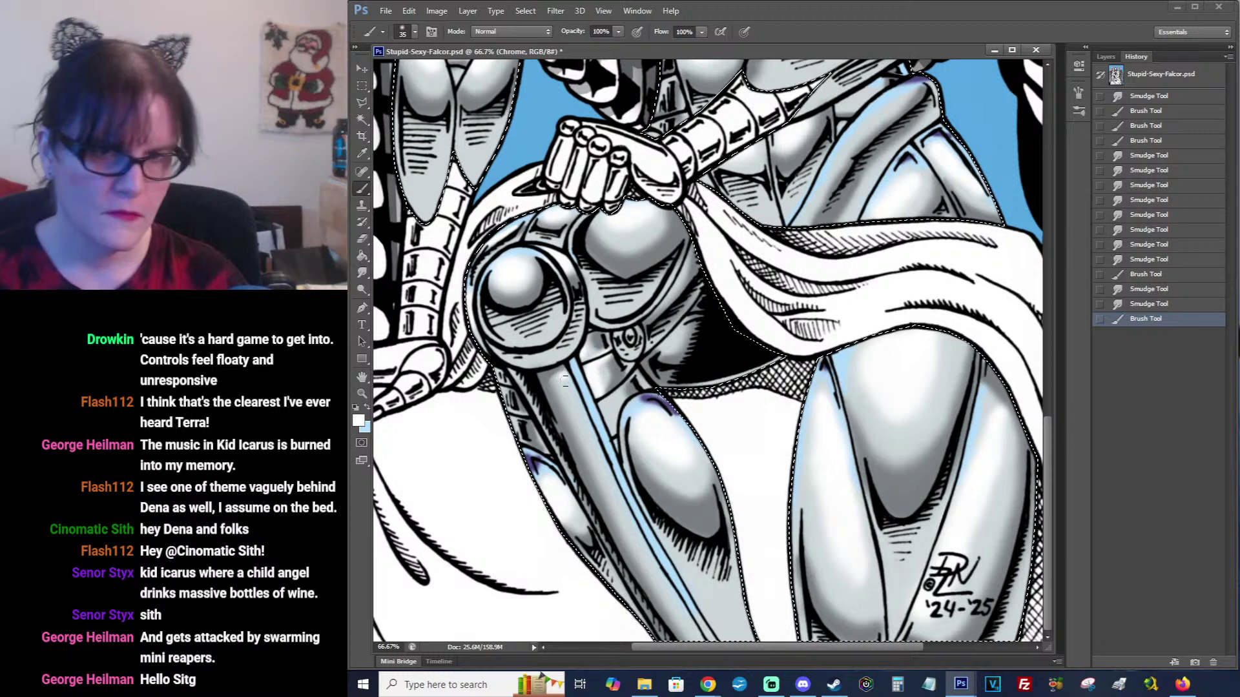
{"action": "left_click", "coordinate": [607, 475], "text": "shift"}
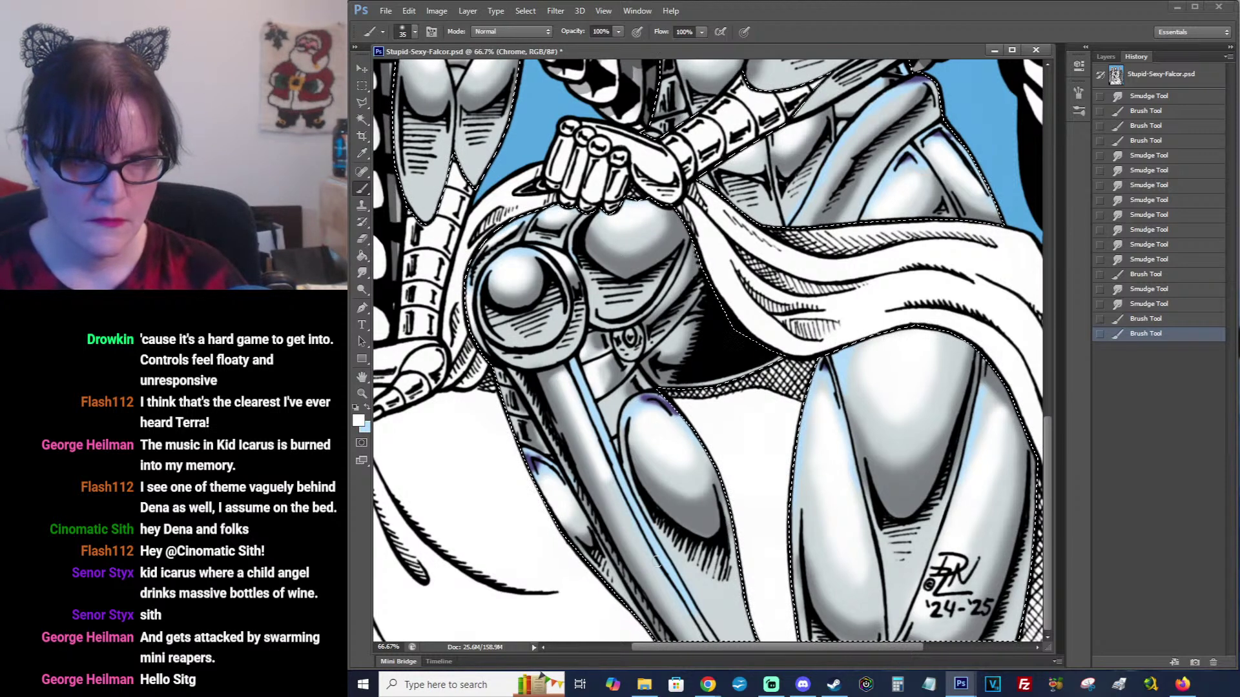
{"action": "left_click", "coordinate": [700, 641], "text": "shift"}
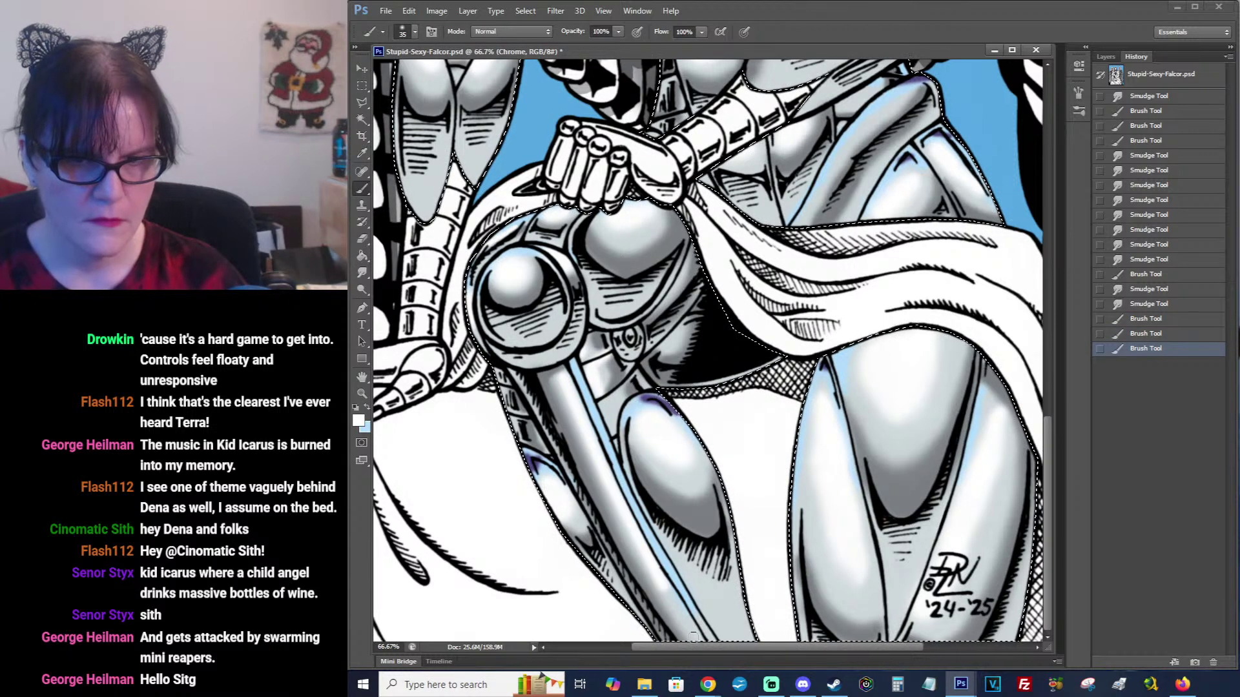
{"action": "left_click", "coordinate": [699, 640], "text": "shift"}
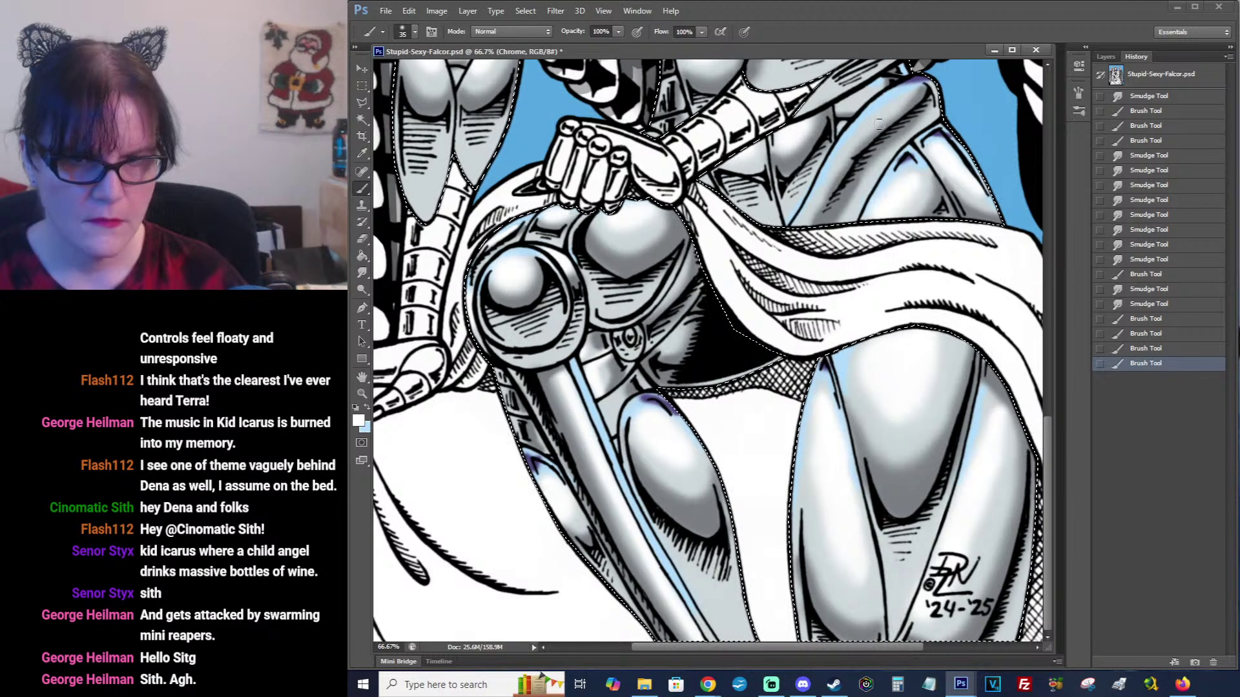
Deselect the figure's chrome areas and save the file.
{"action": "left_click", "coordinate": [362, 393]}
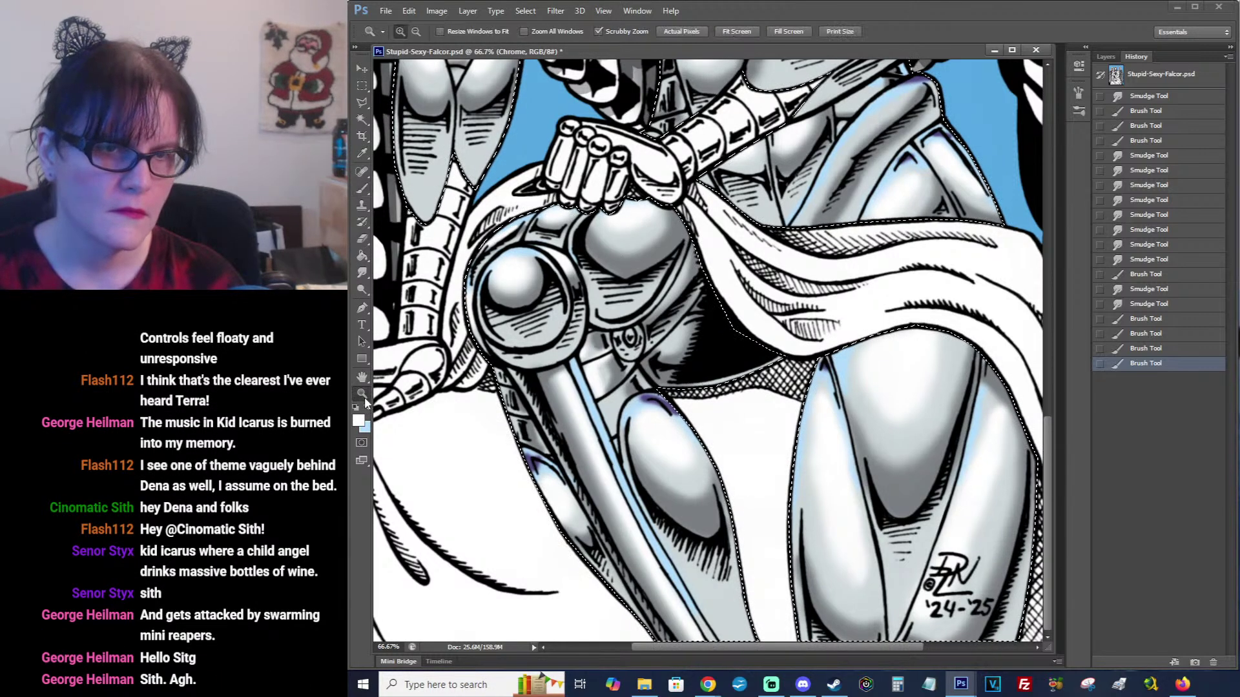
{"action": "left_click", "coordinate": [727, 281], "text": "alt"}
{"action": "left_click", "coordinate": [727, 281], "text": "alt"}
{"action": "left_click", "coordinate": [726, 281], "text": "alt"}
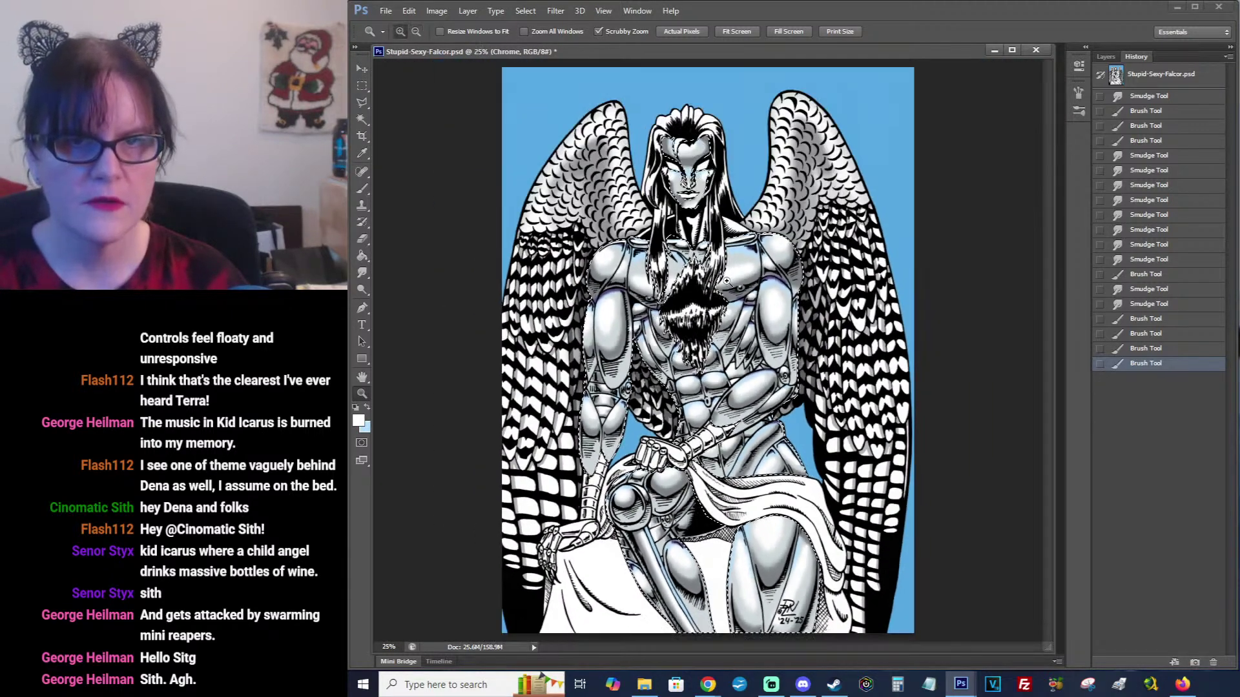
{"action": "left_click", "coordinate": [363, 86]}
{"action": "left_click", "coordinate": [551, 98]}
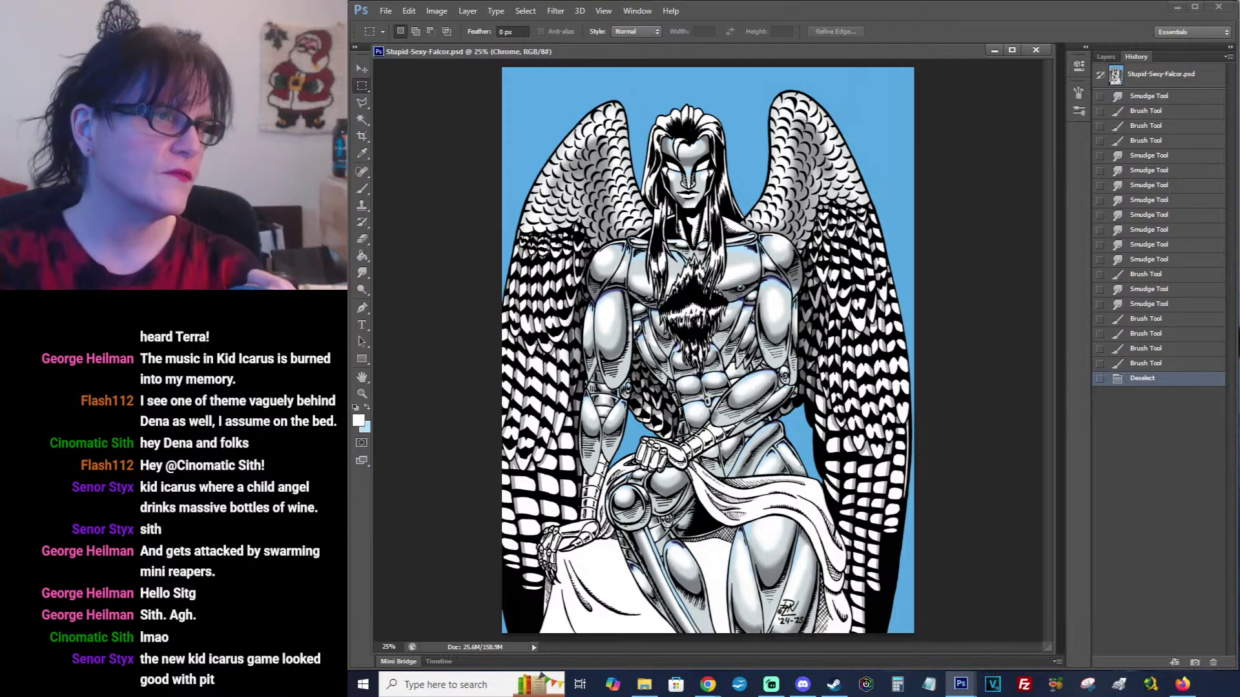
Bring the untitled colour reference over the artwork to check the figure's colours, and move it away again.
{"action": "left_click_drag", "start_coordinate": [310, 63], "coordinate": [907, 124]}
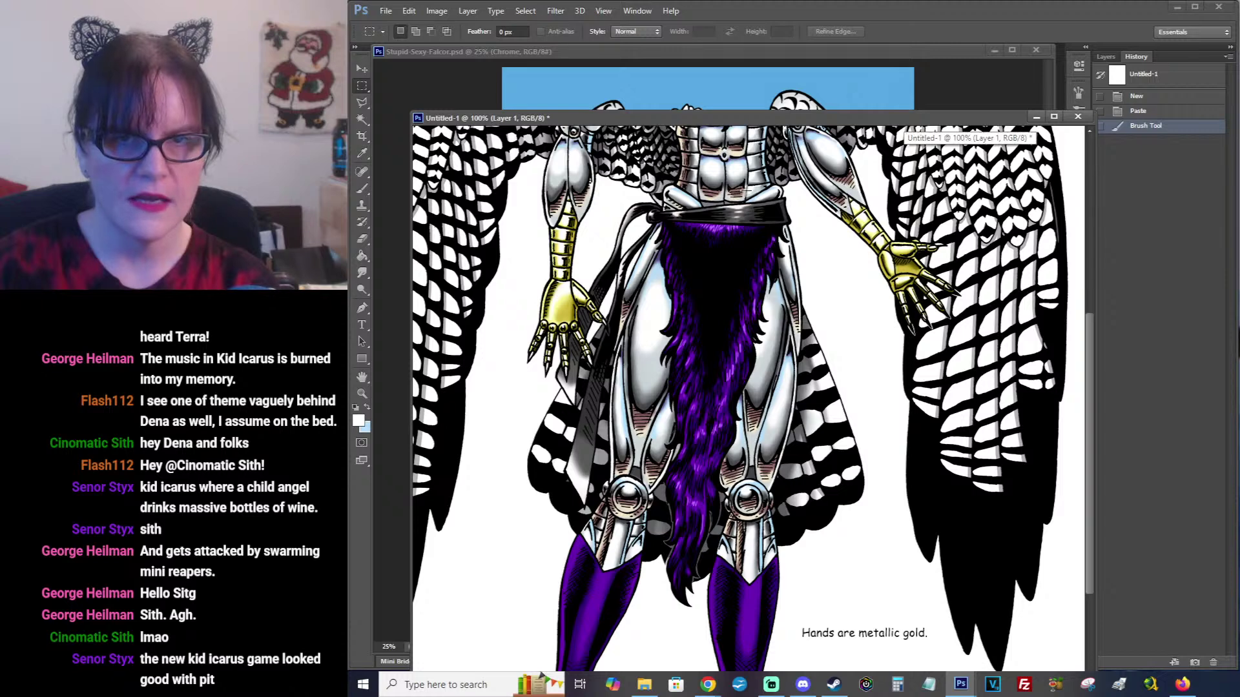
{"action": "left_click_drag", "start_coordinate": [825, 127], "coordinate": [77, 120]}
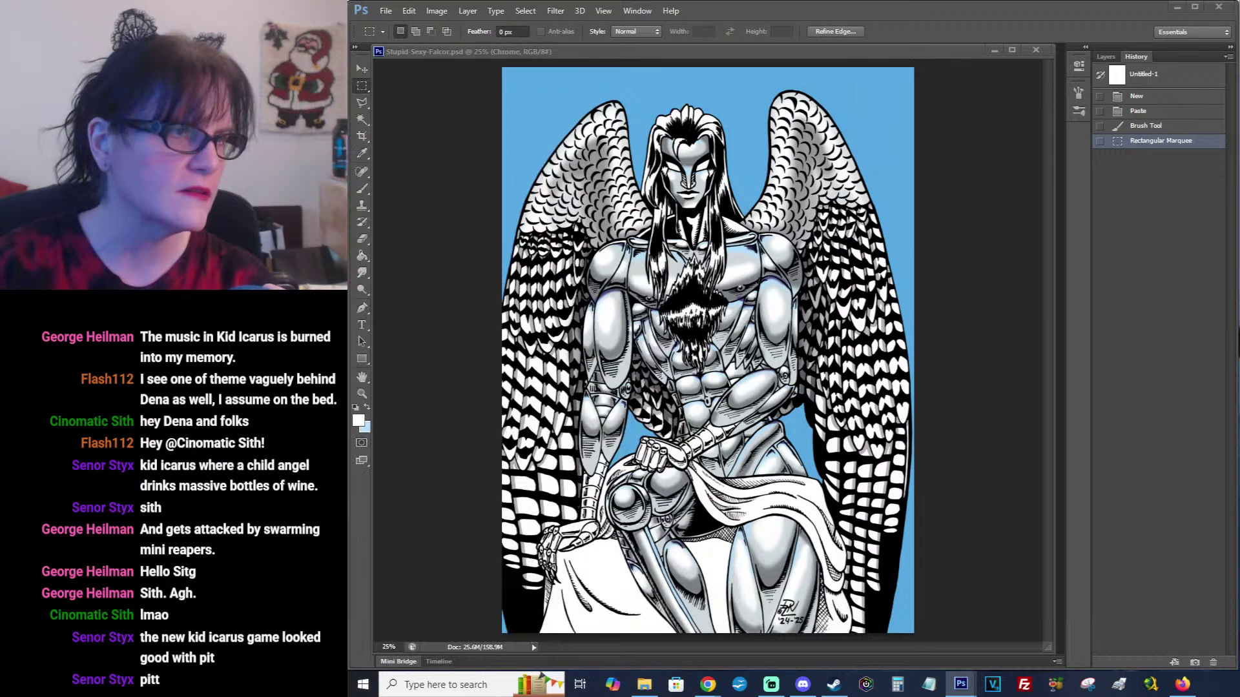
{"action": "left_click", "coordinate": [865, 51]}
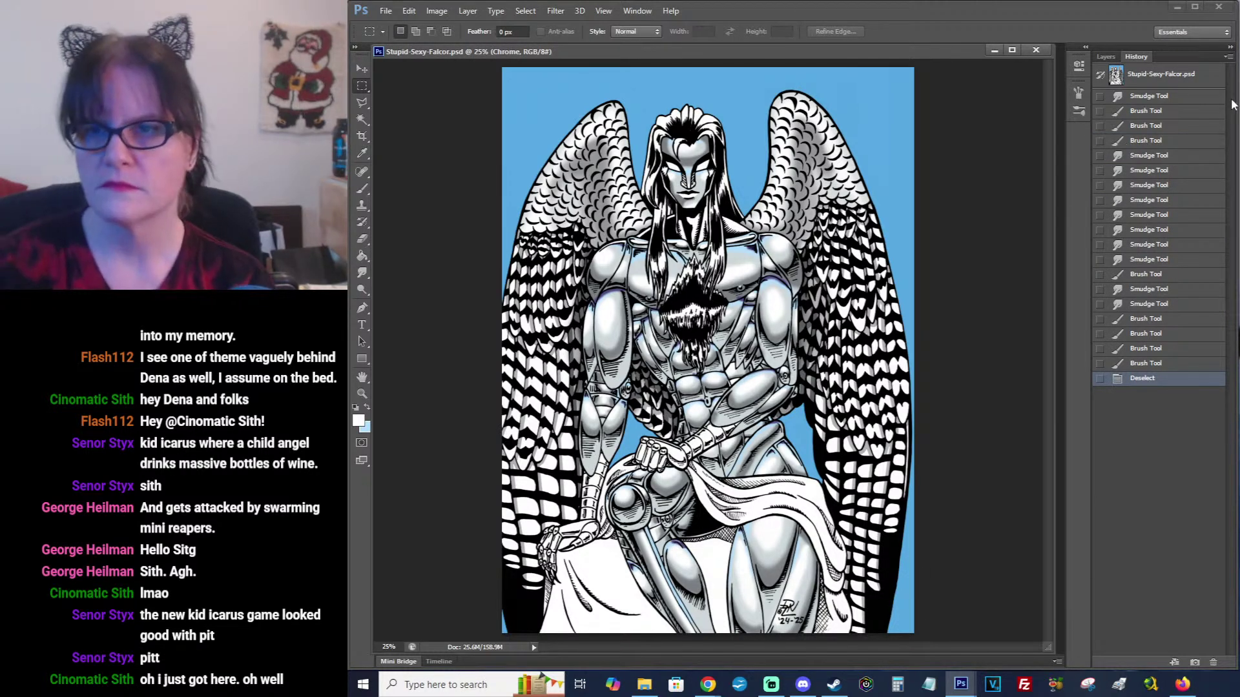
{"action": "key", "text": "alt+Tab"}
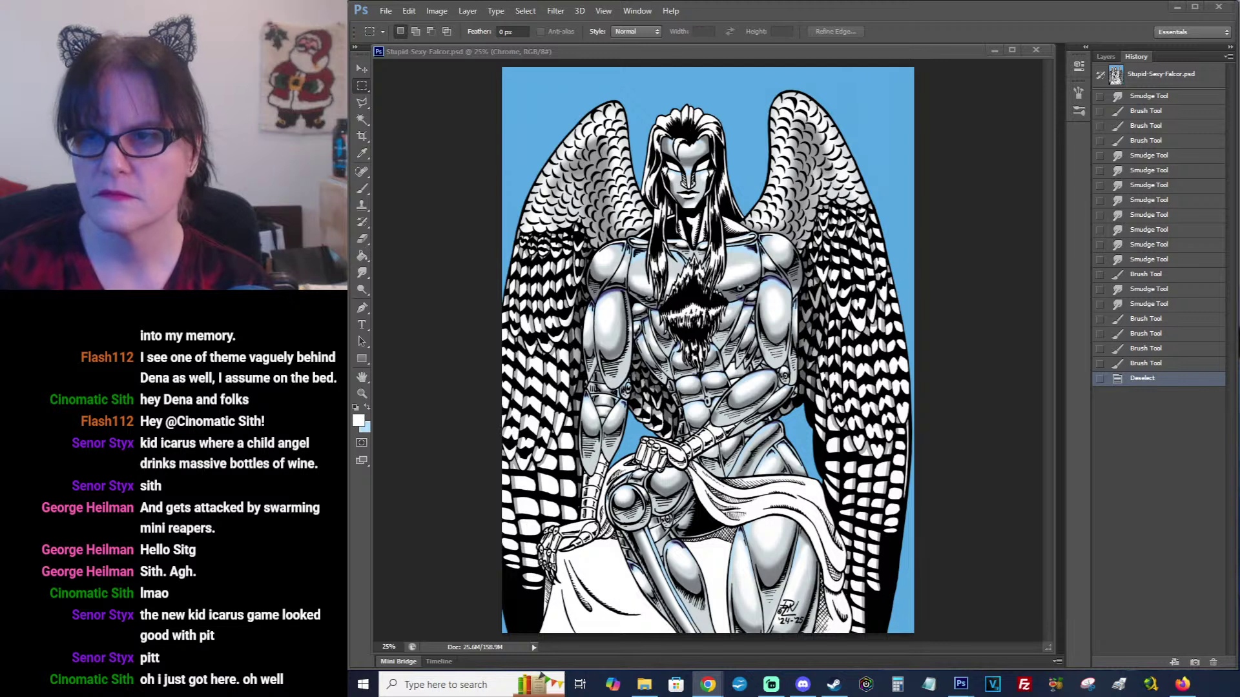
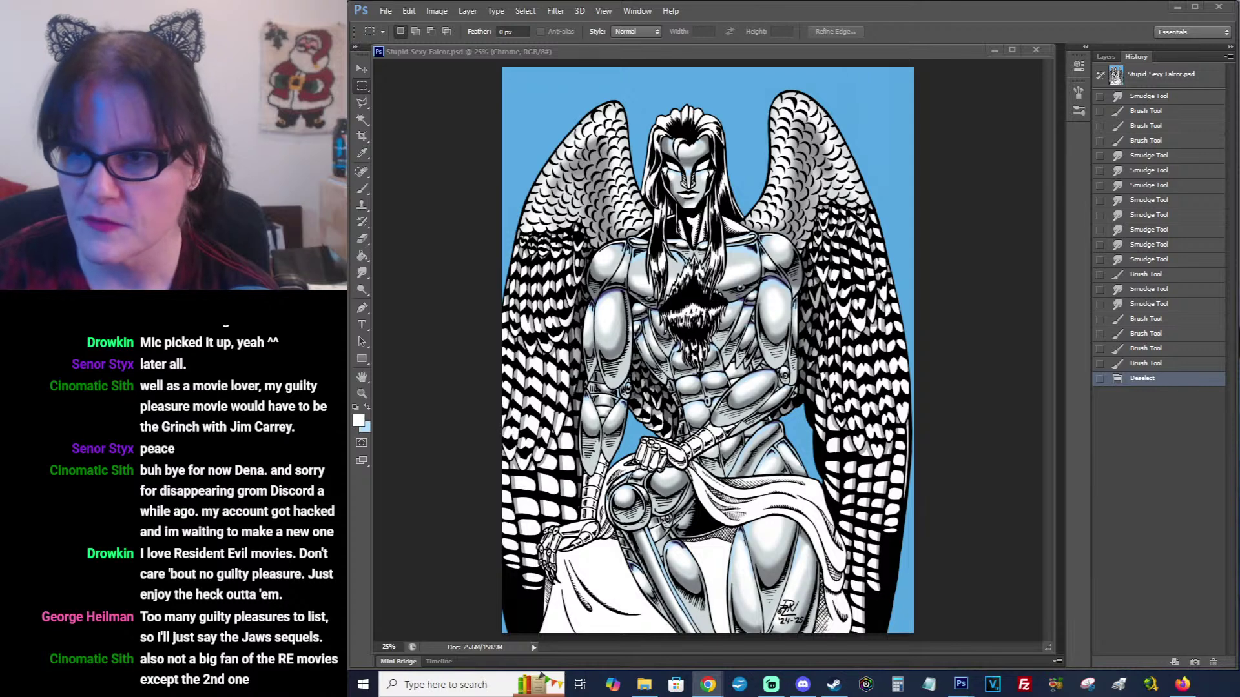
Set the Brush tool to 60 px with 0% hardness for the curved band on the figure's hip.
{"action": "left_click", "coordinate": [359, 393]}
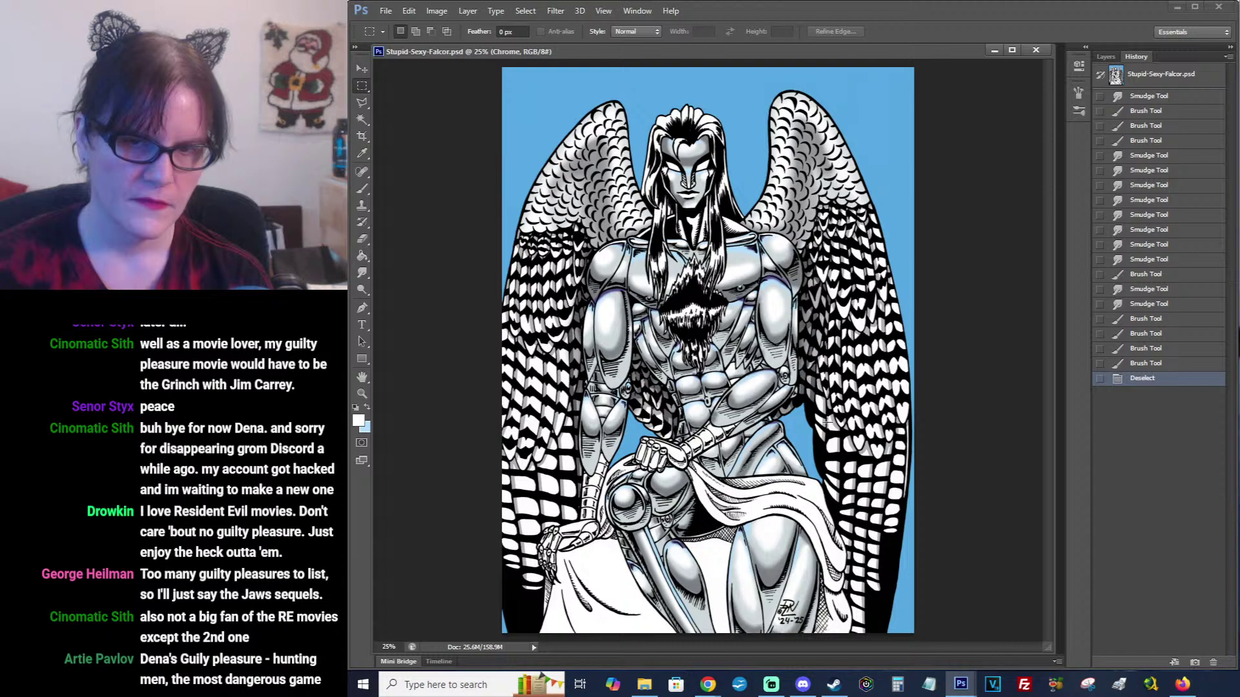
{"action": "left_click", "coordinate": [362, 394]}
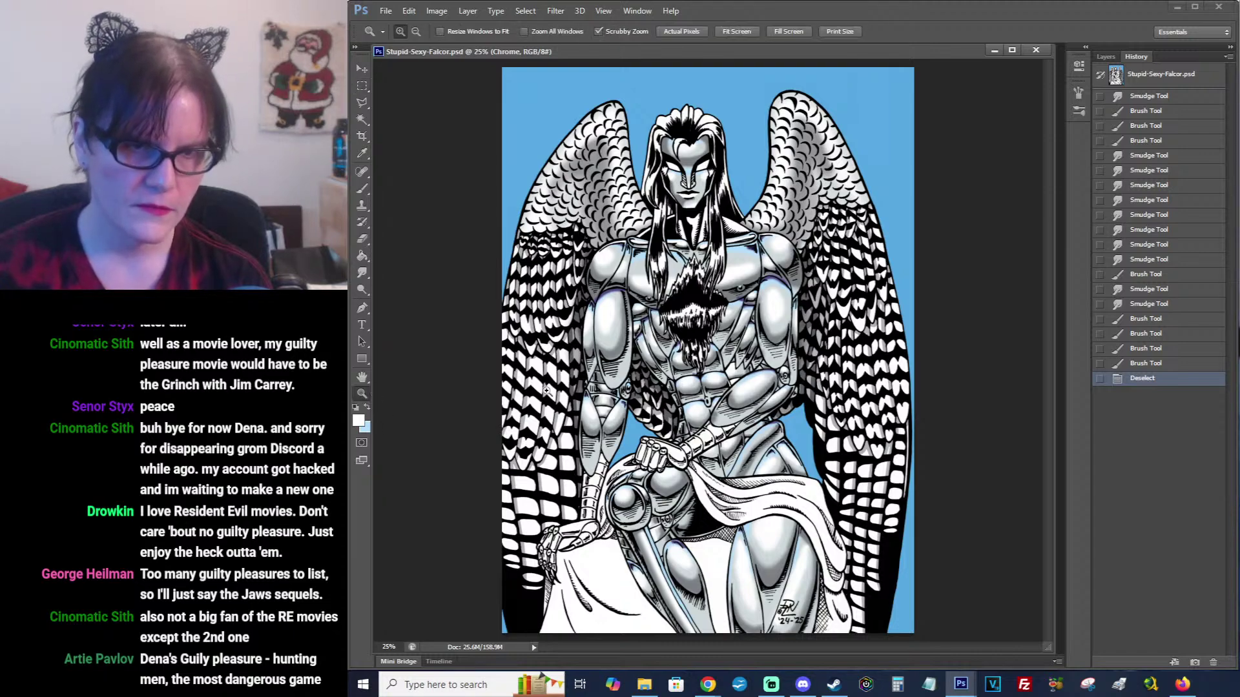
{"action": "left_click", "coordinate": [781, 439]}
{"action": "left_click", "coordinate": [784, 441]}
{"action": "left_click", "coordinate": [787, 442]}
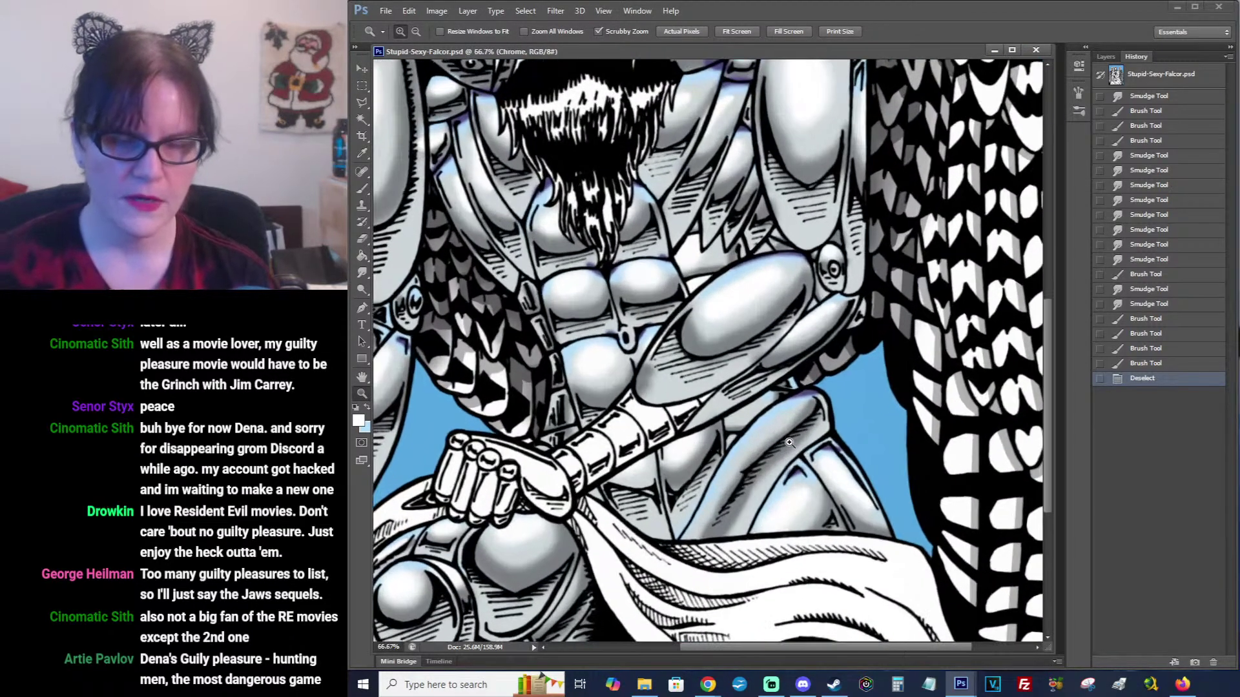
{"action": "left_click_drag", "start_coordinate": [789, 442], "coordinate": [790, 252]}
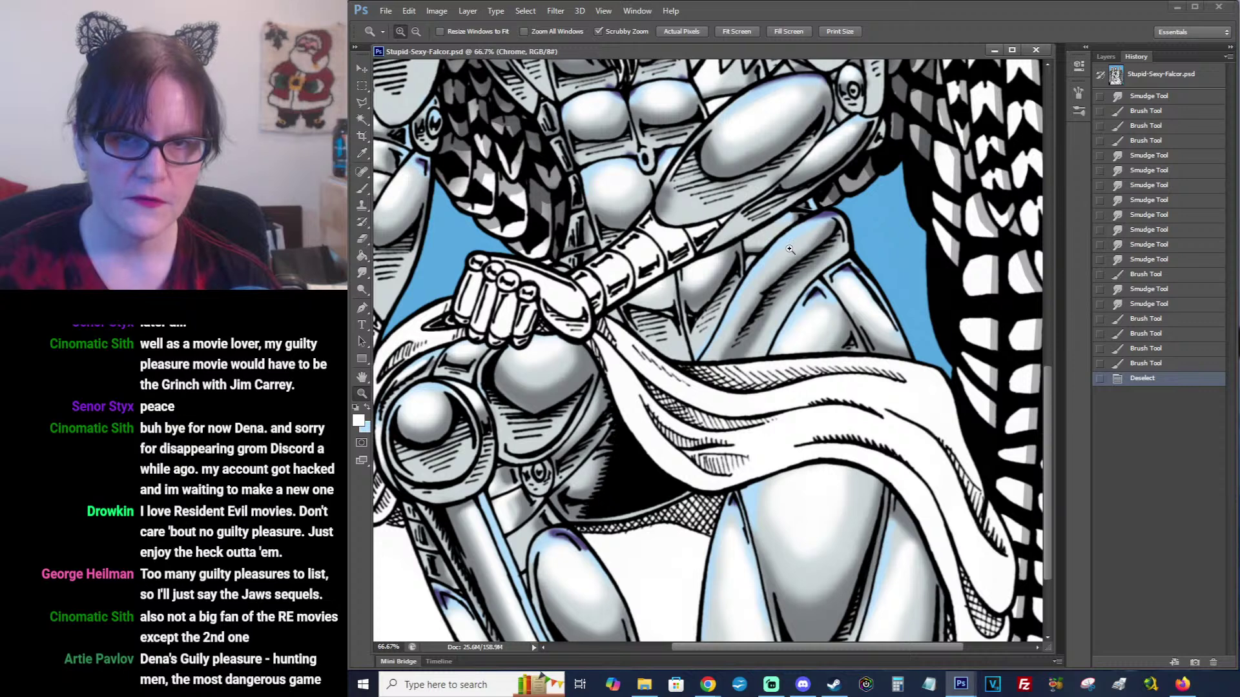
{"action": "left_click", "coordinate": [1106, 57]}
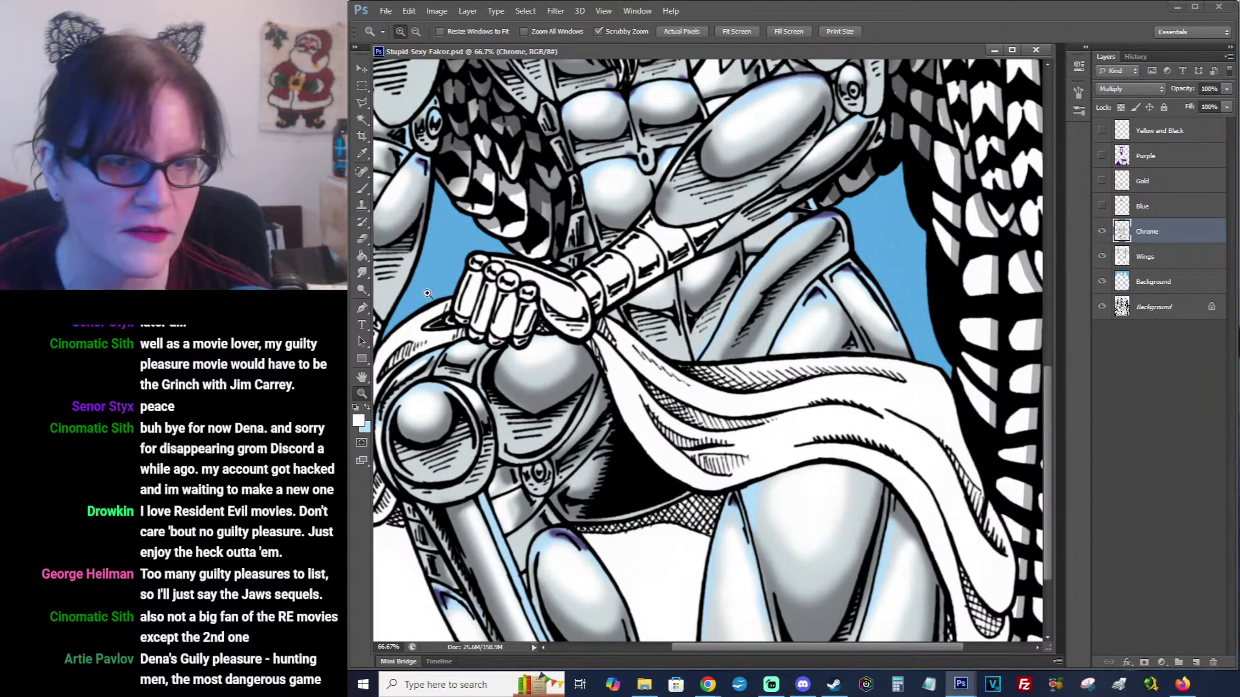
{"action": "left_click", "coordinate": [363, 193]}
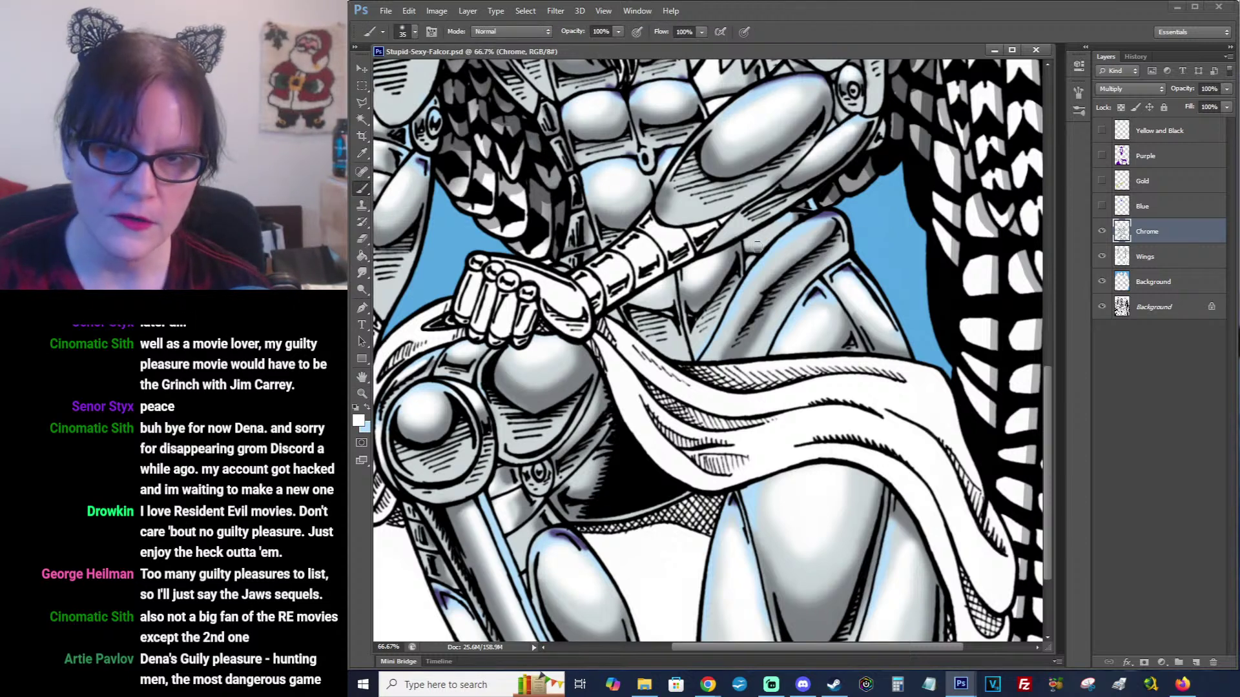
{"action": "left_click", "coordinate": [412, 32]}
{"action": "left_click", "coordinate": [438, 187]}
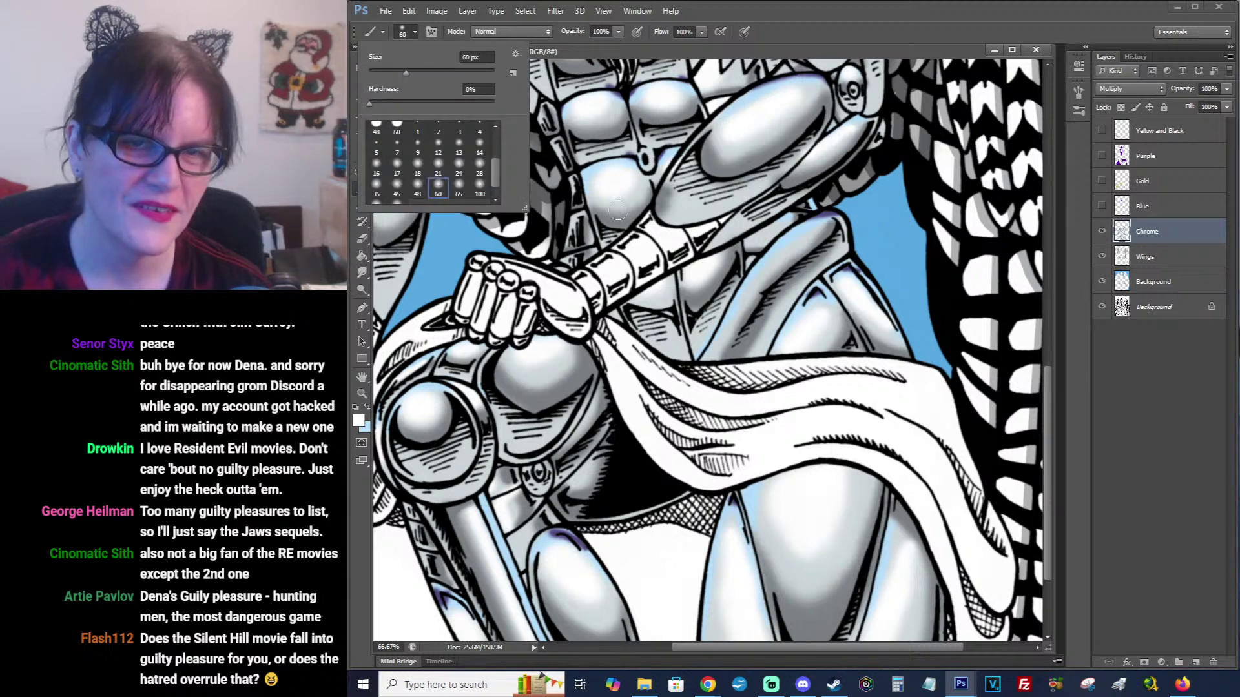
Try painting a white highlight along the curved hip band in two attempts, and undo each one.
{"action": "left_click", "coordinate": [809, 230]}
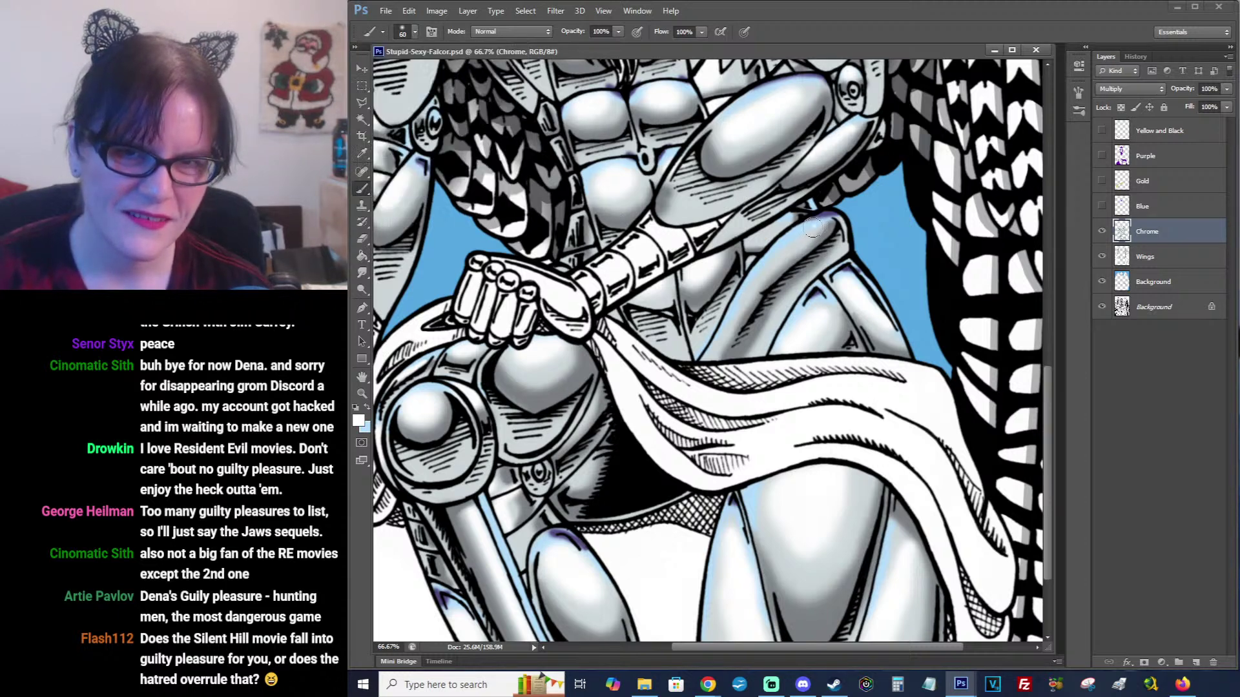
{"action": "left_click_drag", "start_coordinate": [803, 235], "coordinate": [759, 277]}
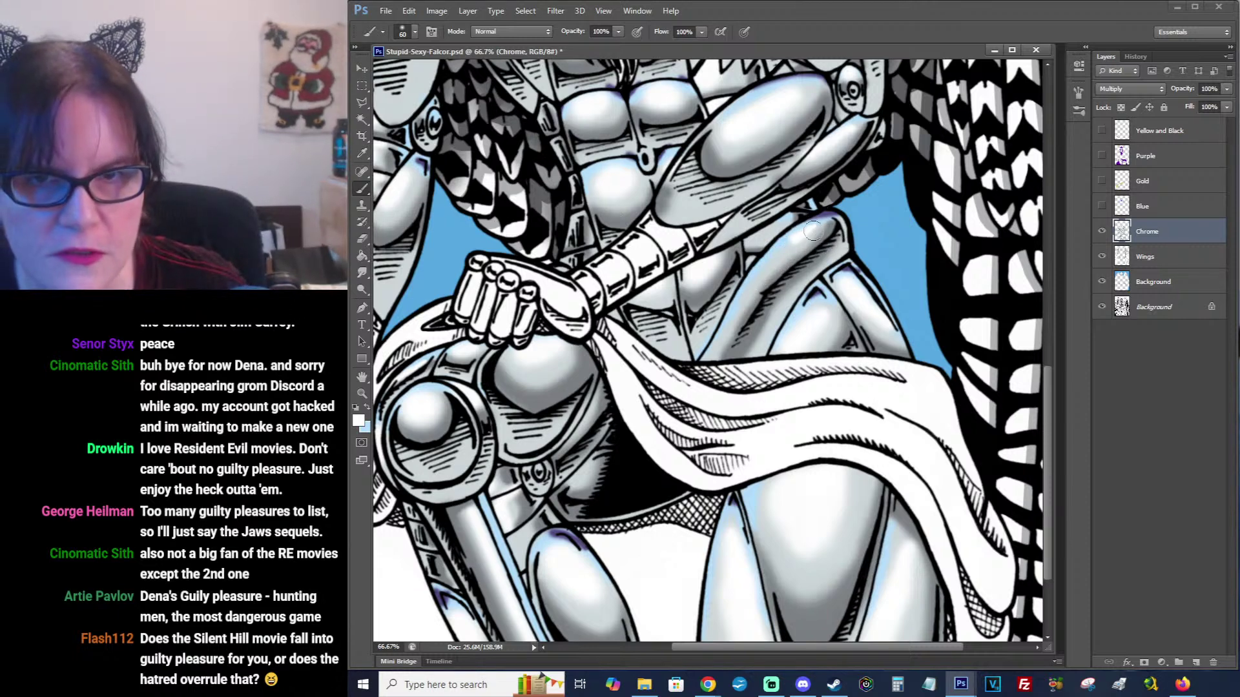
{"action": "left_click", "coordinate": [1145, 53]}
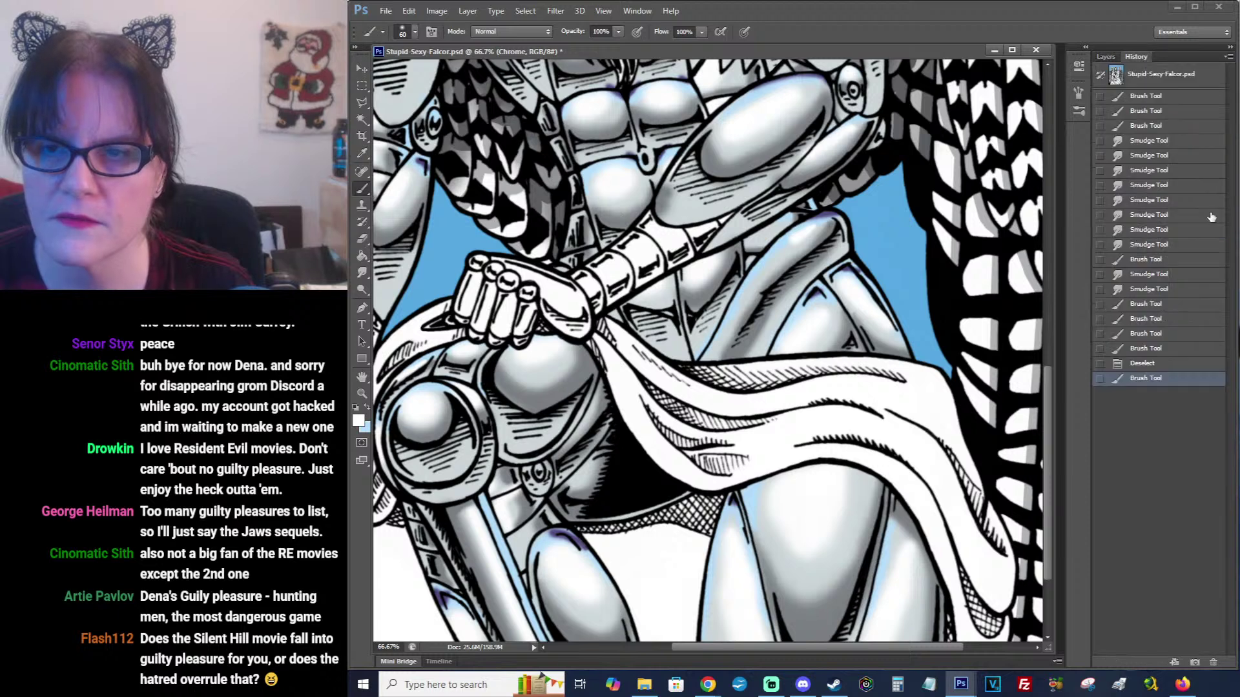
{"action": "left_click", "coordinate": [1162, 365]}
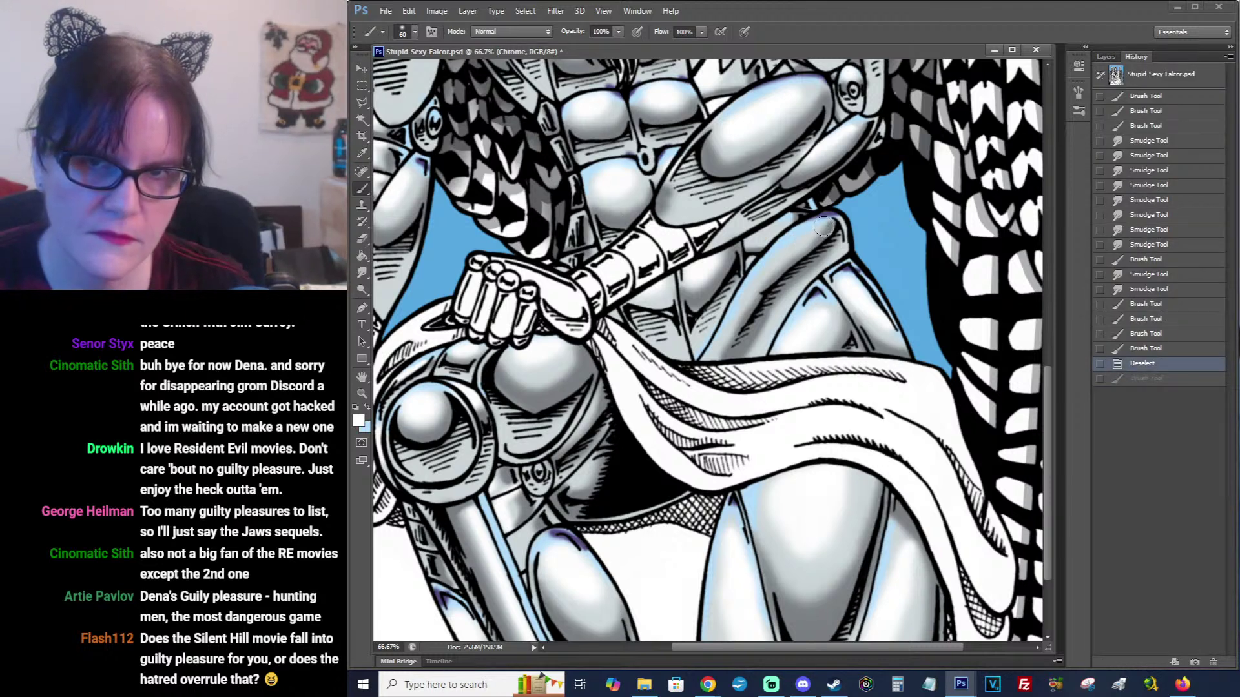
{"action": "left_click_drag", "start_coordinate": [796, 242], "coordinate": [754, 277]}
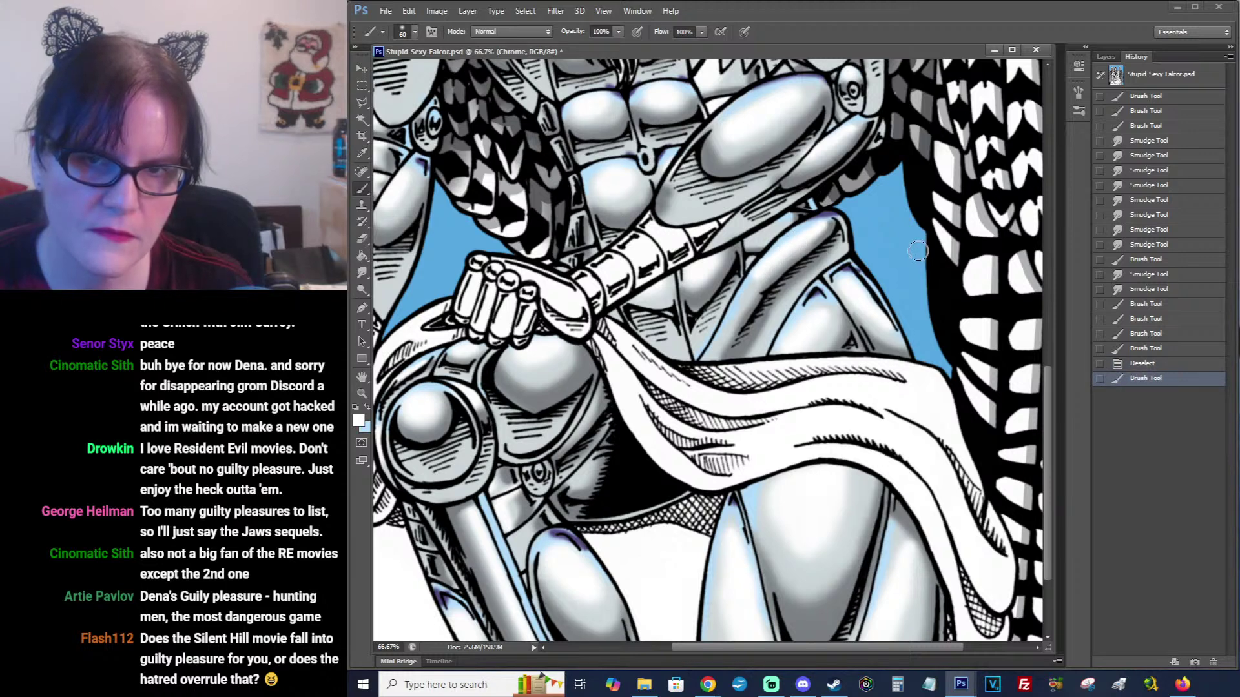
{"action": "key", "text": "ctrl+z"}
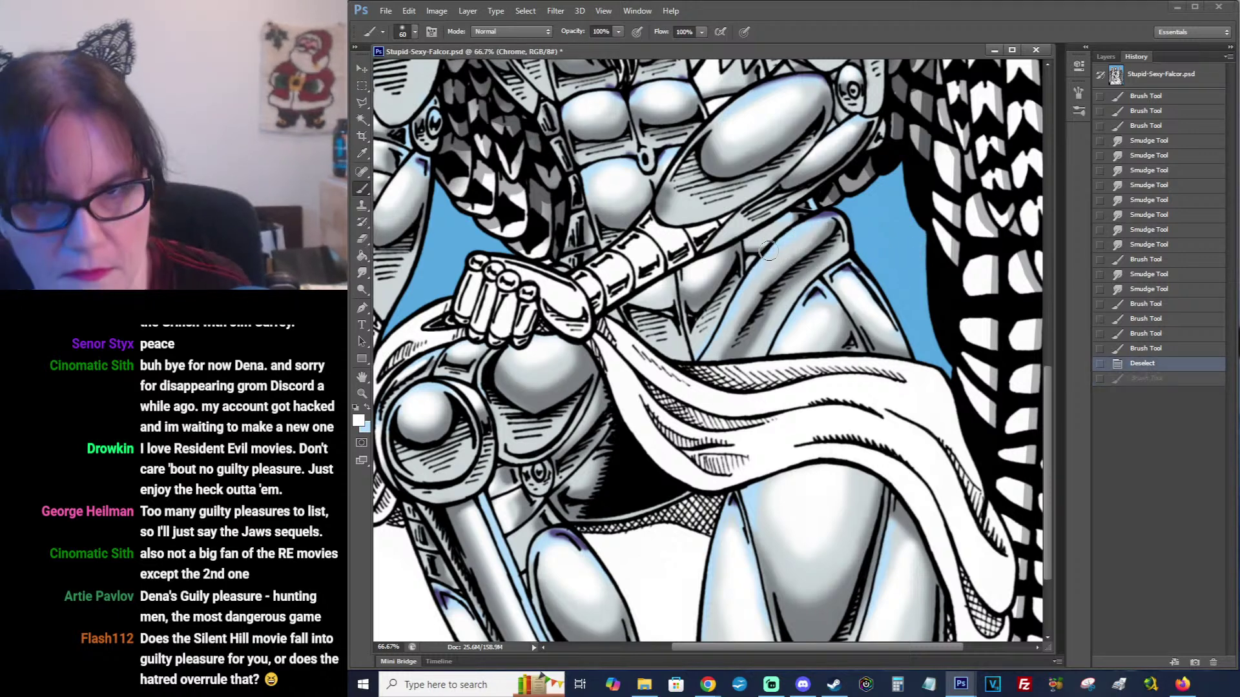
Paint a white highlight along the upper part of the curved hip band and blend it with the Smudge tool at 50% strength.
{"action": "left_click_drag", "start_coordinate": [831, 221], "coordinate": [772, 274]}
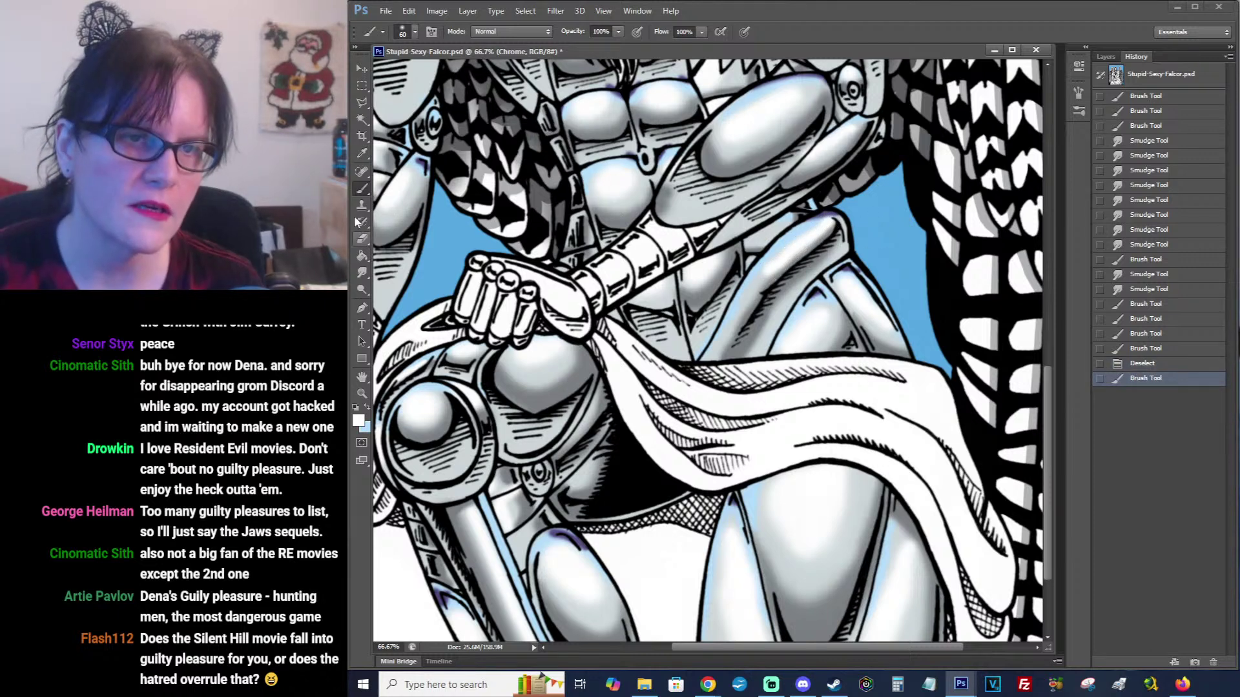
{"action": "left_click", "coordinate": [362, 271]}
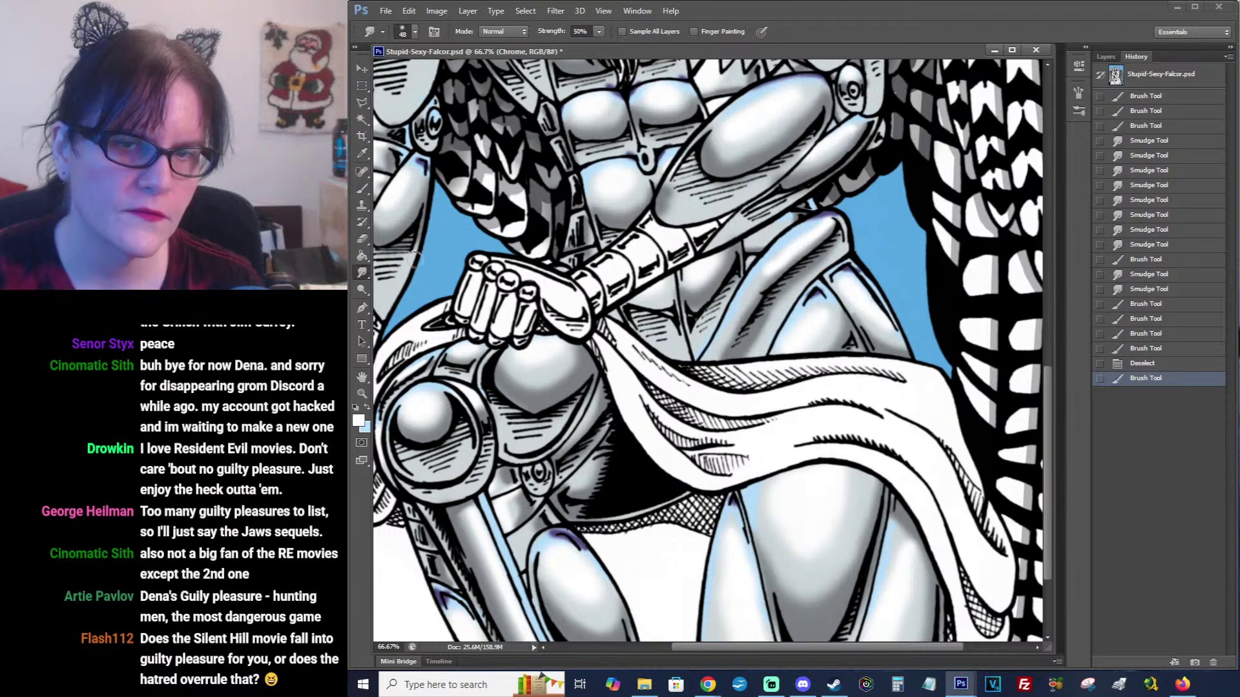
{"action": "left_click_drag", "start_coordinate": [762, 274], "coordinate": [844, 219]}
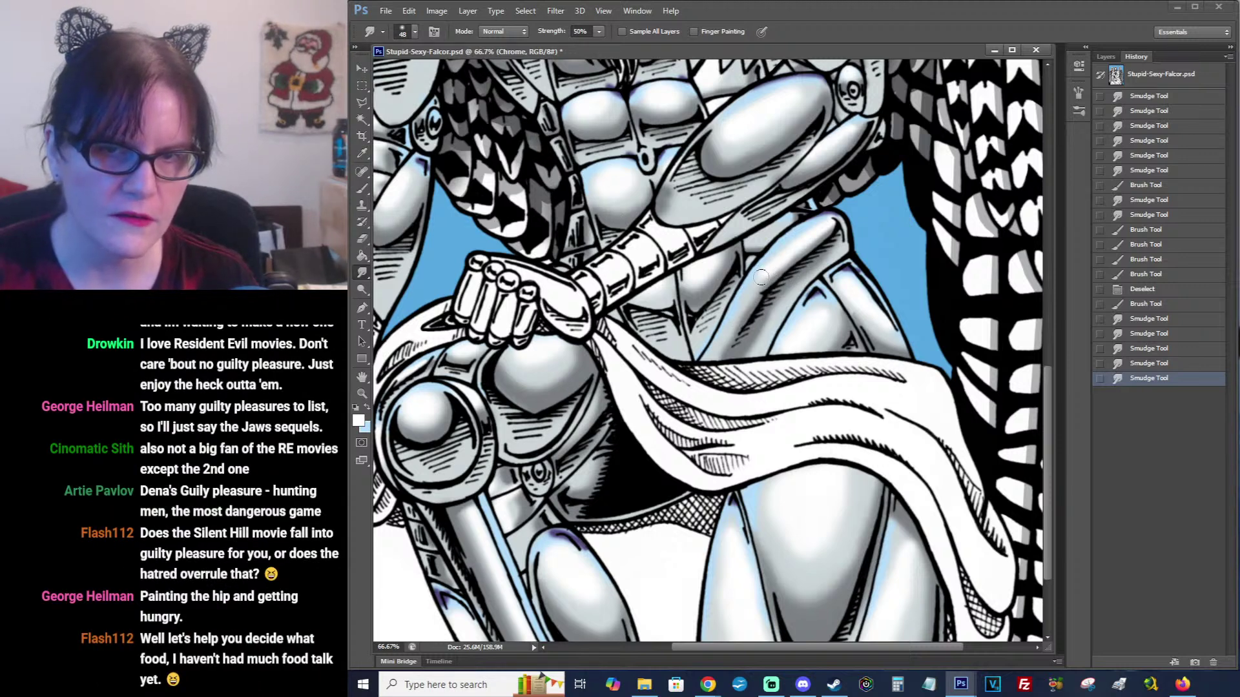
{"action": "mouse_move", "coordinate": [753, 279]}
{"action": "left_mouse_down"}
{"action": "mouse_move", "coordinate": [796, 267]}
{"action": "mouse_move", "coordinate": [751, 282]}
{"action": "mouse_move", "coordinate": [768, 265]}
{"action": "mouse_move", "coordinate": [792, 279]}
{"action": "mouse_move", "coordinate": [750, 289]}
{"action": "mouse_move", "coordinate": [828, 229]}
{"action": "left_mouse_up"}
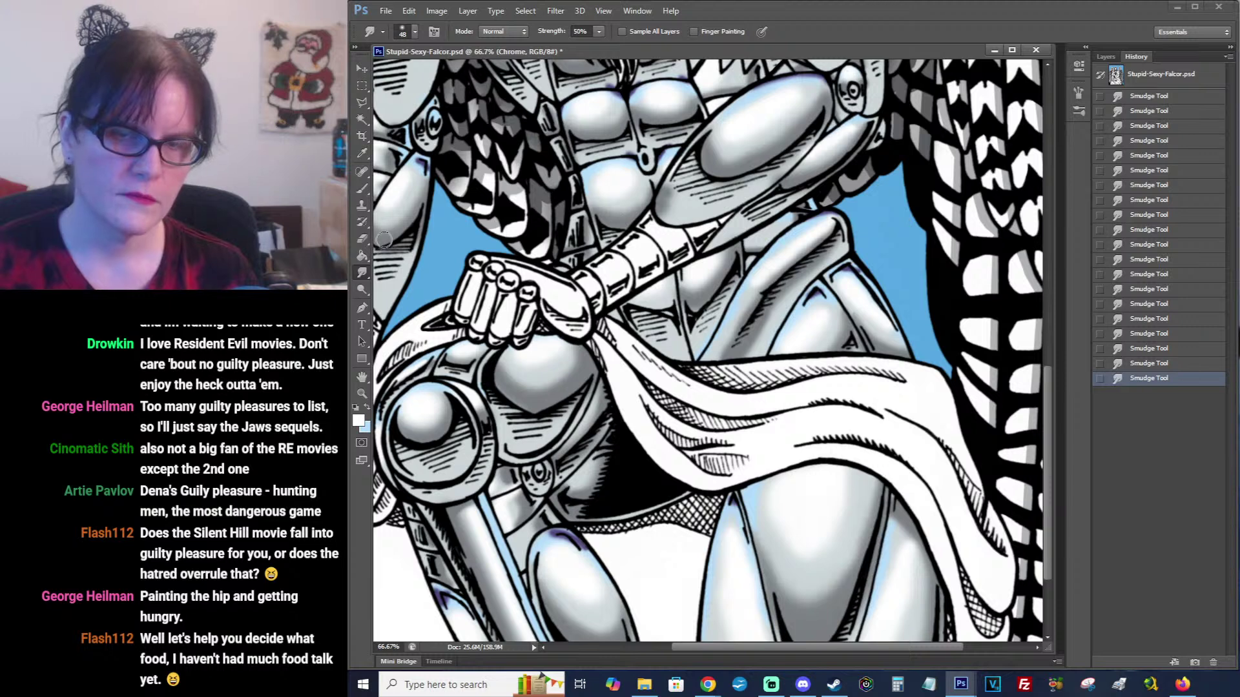
{"action": "left_click", "coordinate": [362, 392]}
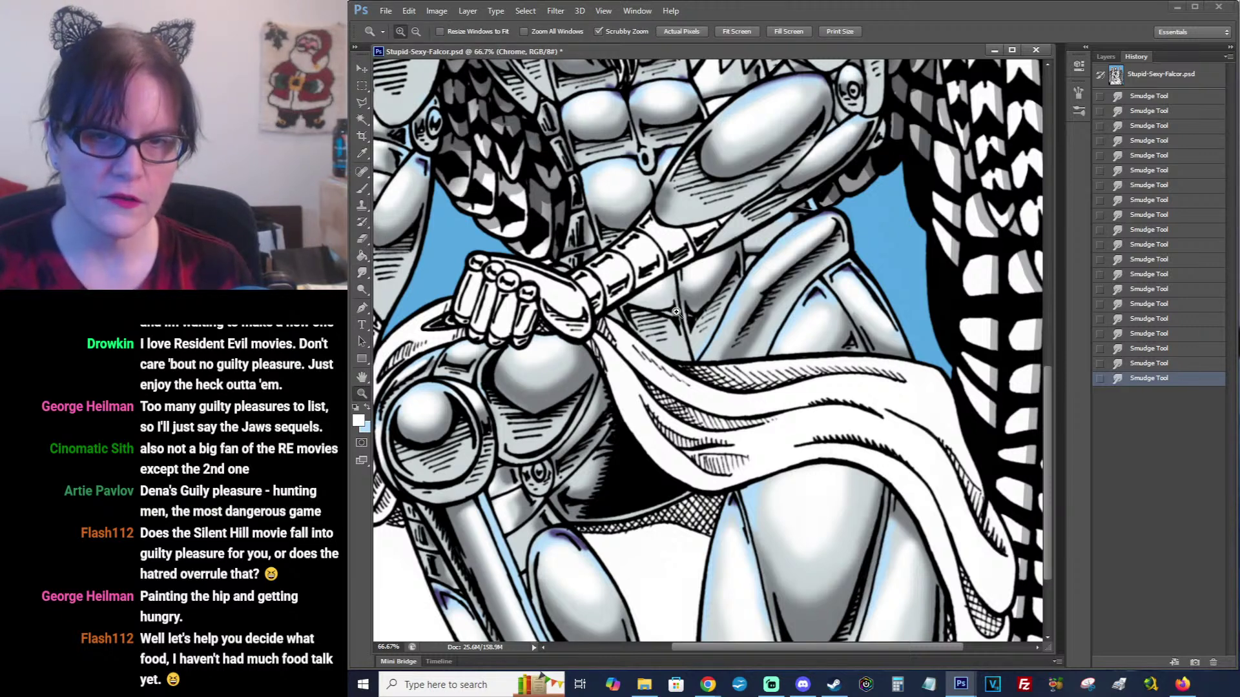
{"action": "left_click", "coordinate": [815, 313], "text": "alt"}
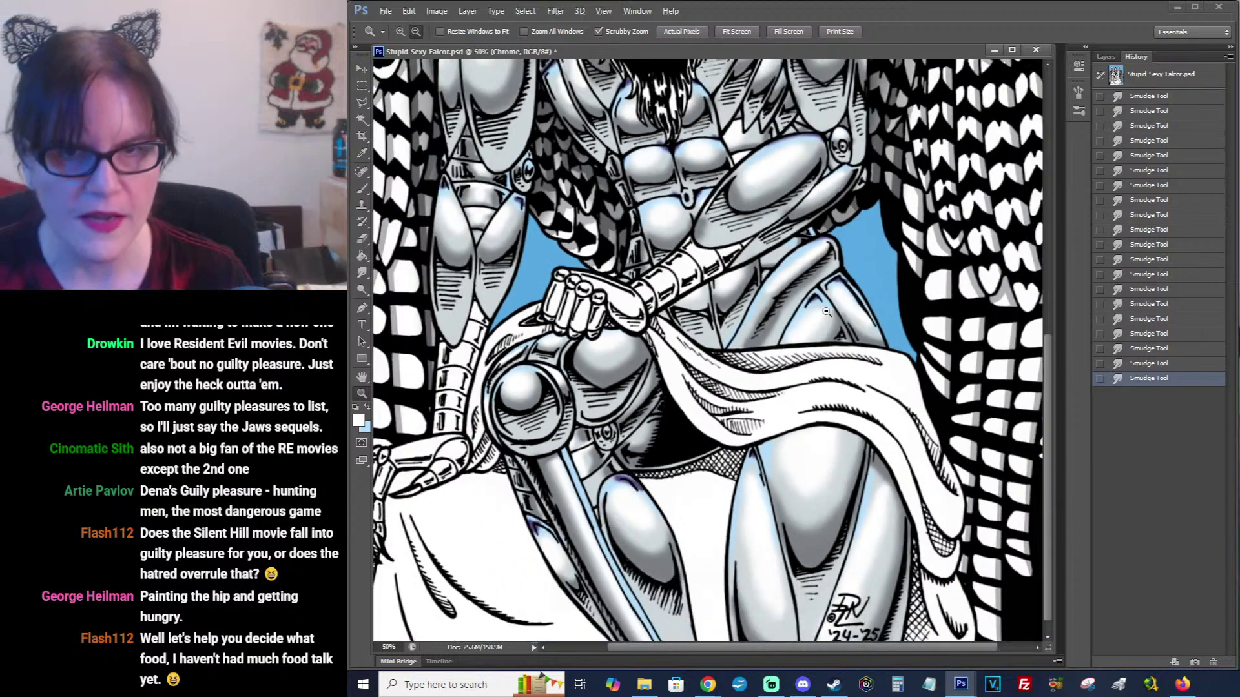
{"action": "left_click", "coordinate": [826, 312], "text": "alt"}
{"action": "left_click", "coordinate": [815, 316], "text": "alt"}
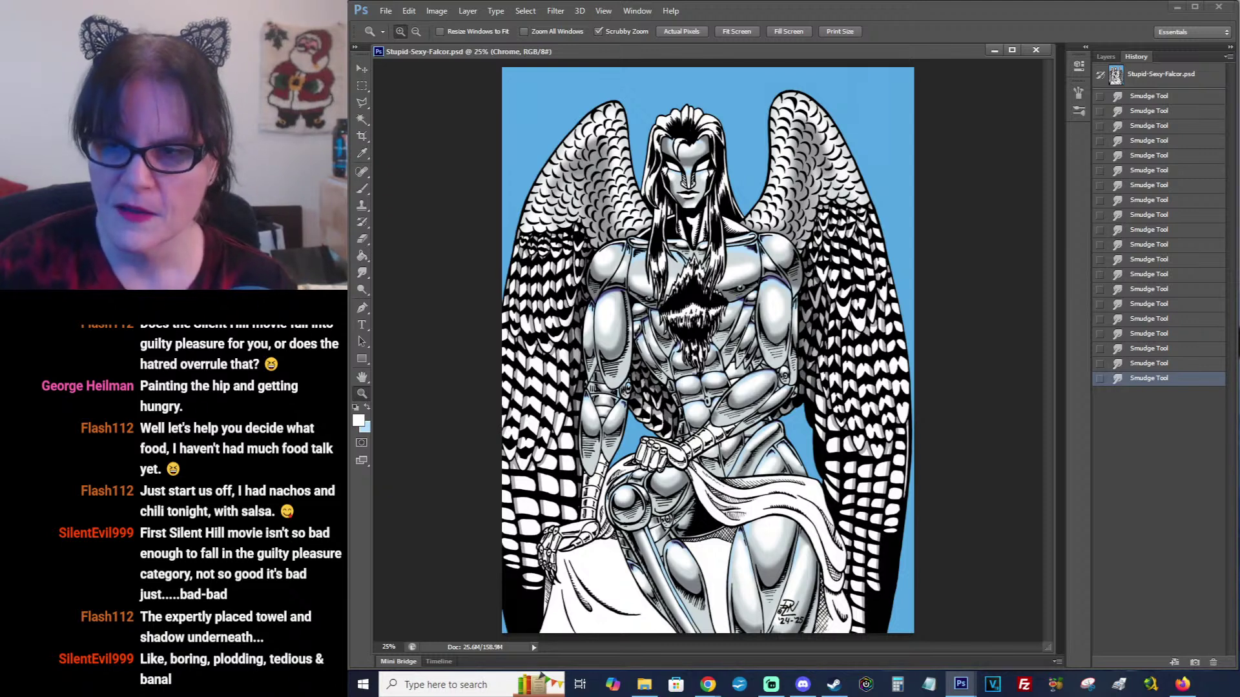
Close the Untitled-1 colour reference without saving its changes.
{"action": "key", "text": "alt+Tab"}
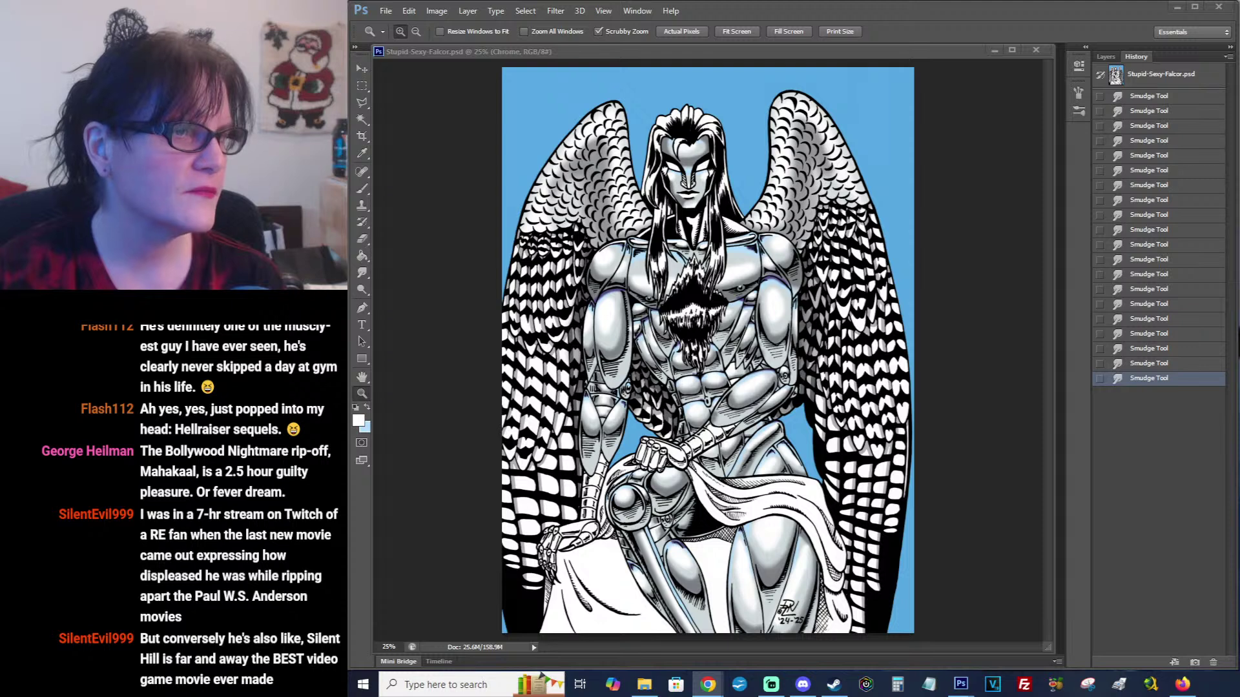
{"action": "key", "text": "ctrl+w"}
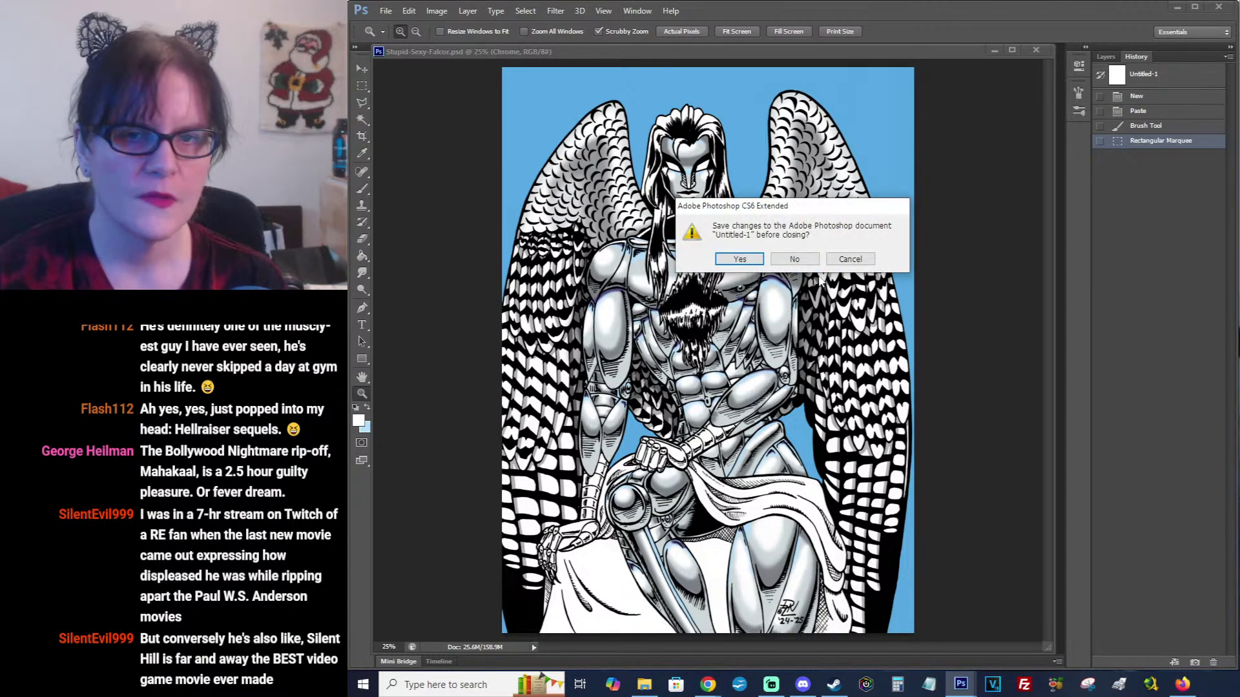
{"action": "left_click", "coordinate": [795, 259]}
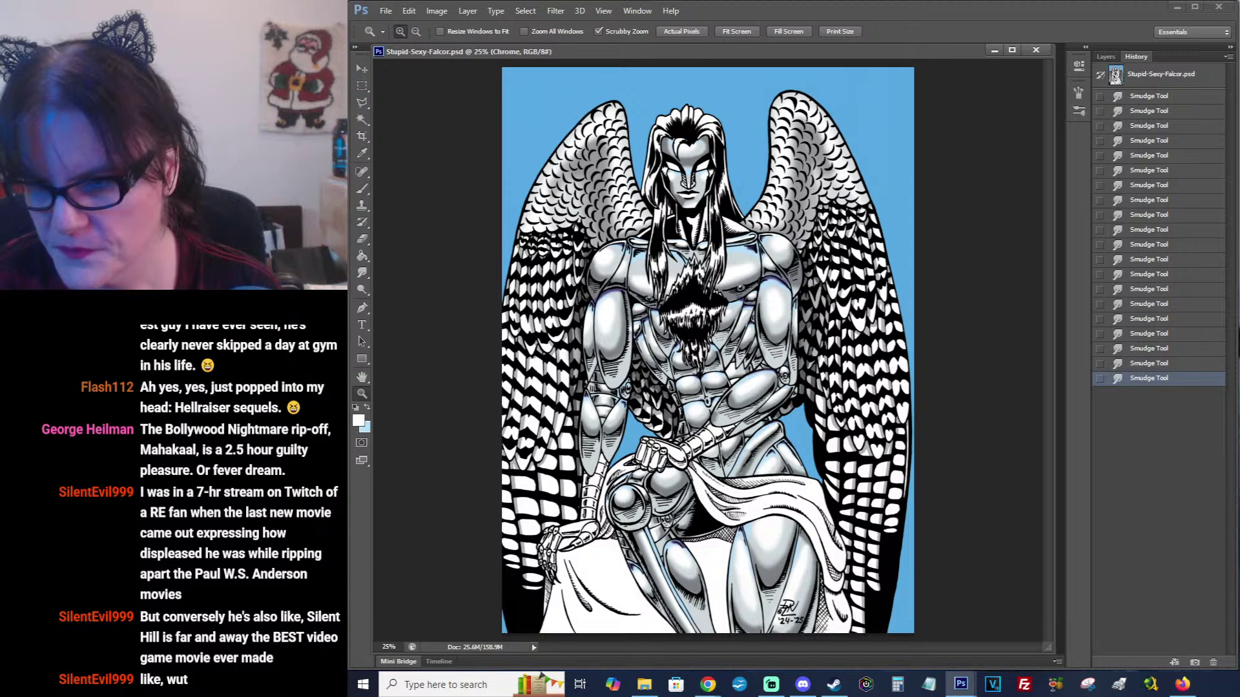
{"action": "key", "text": "alt+Tab"}
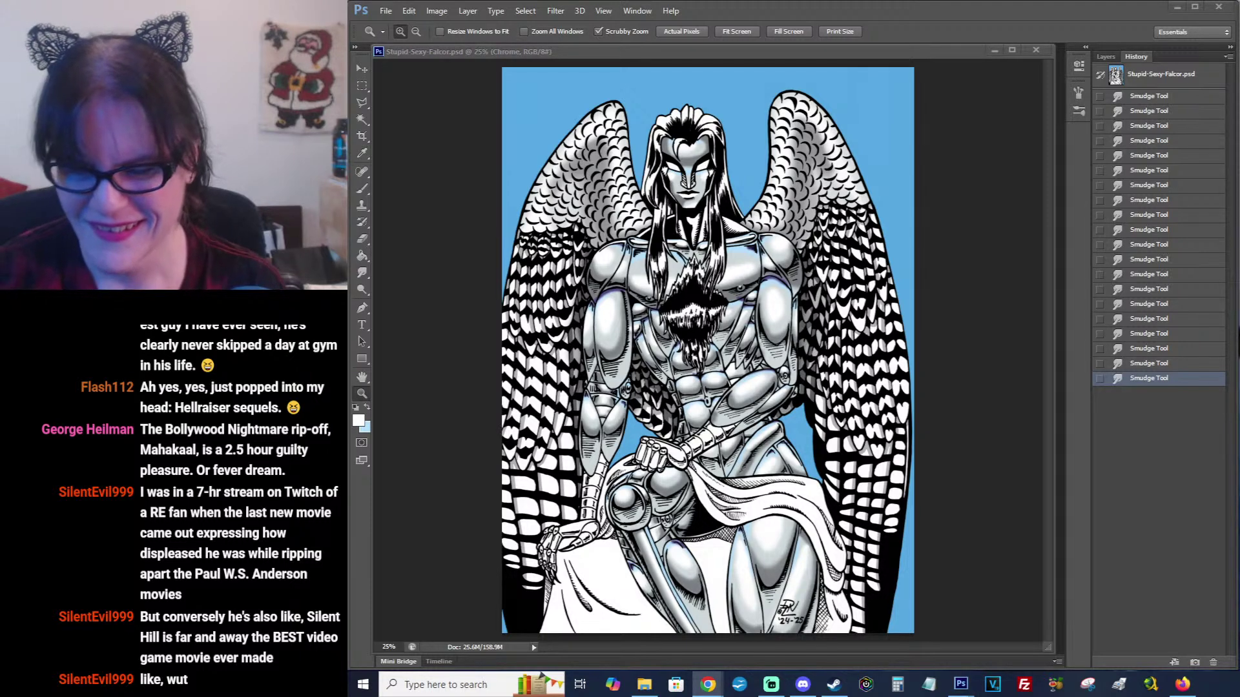